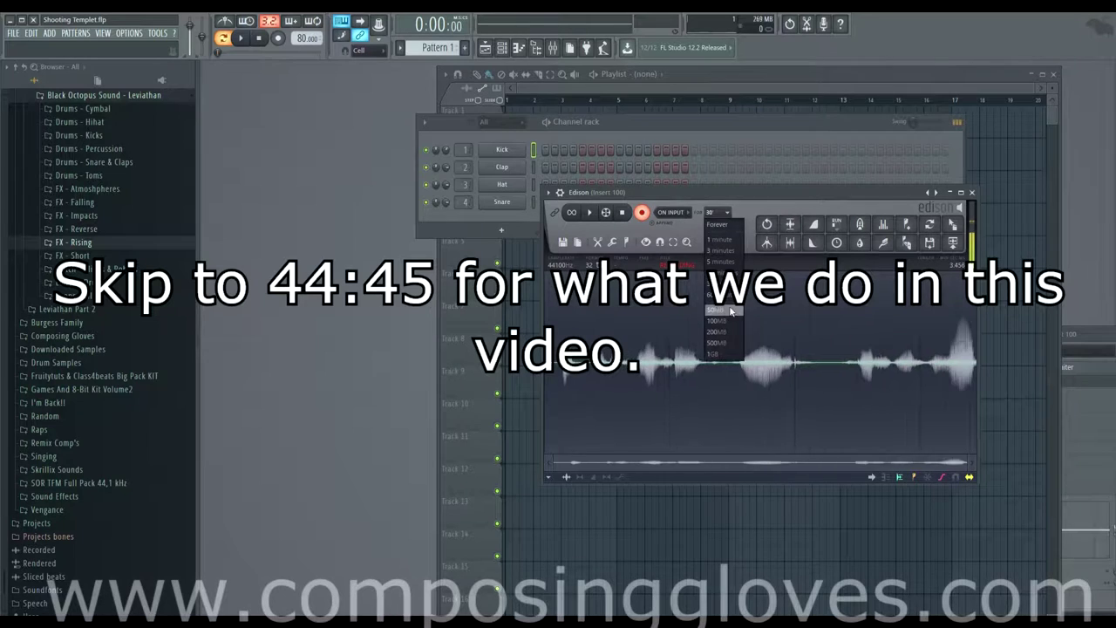
Set Edison's recording duration to Forever and move its window clear of the channel rack
click(717, 224)
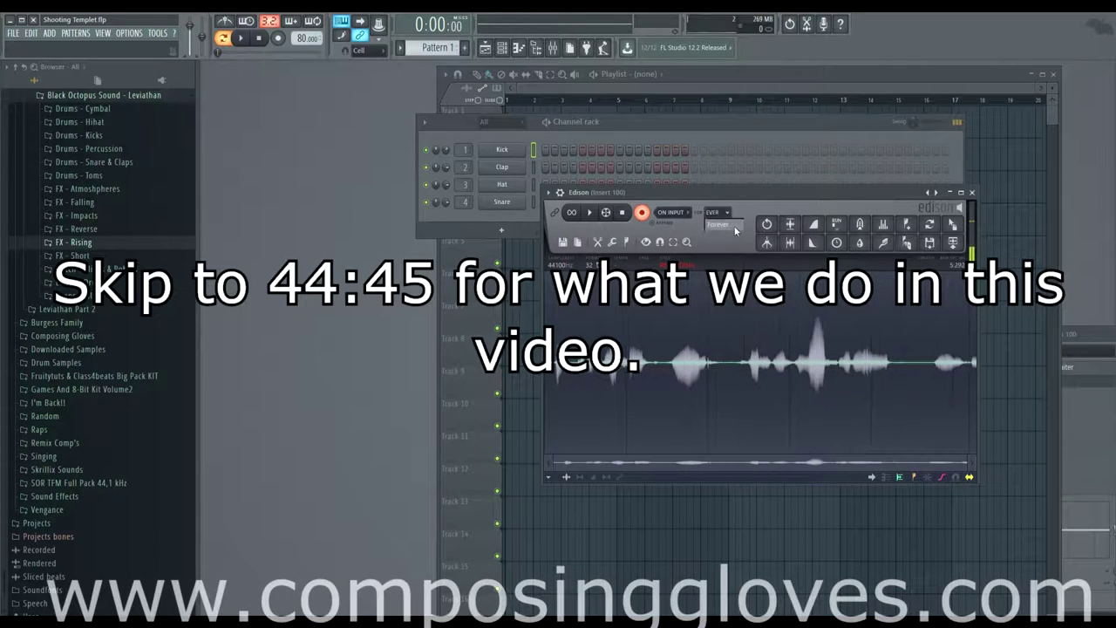
drag(744, 193, 721, 229)
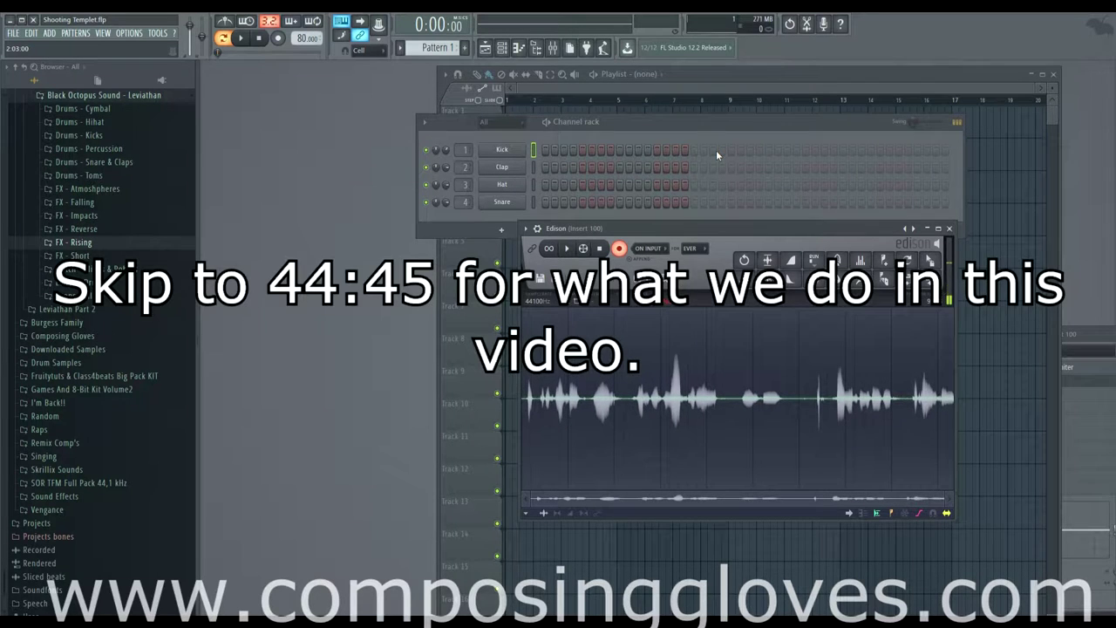
Add a Harmless synth channel to the channel rack and place its plugin window beside the channel names
click(501, 229)
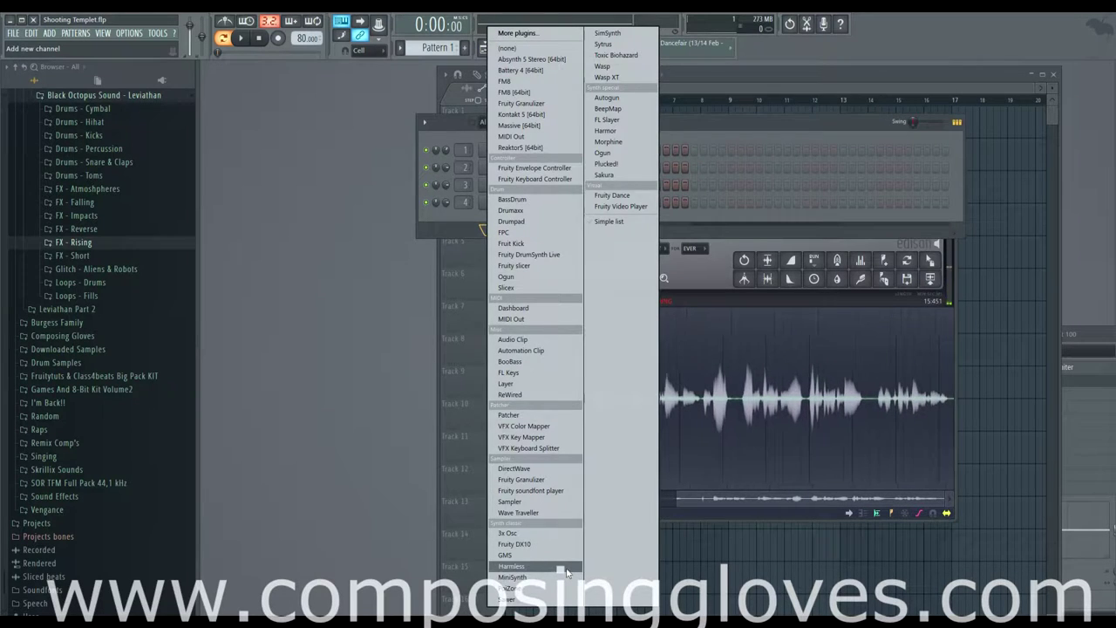
click(514, 566)
drag(537, 199, 728, 150)
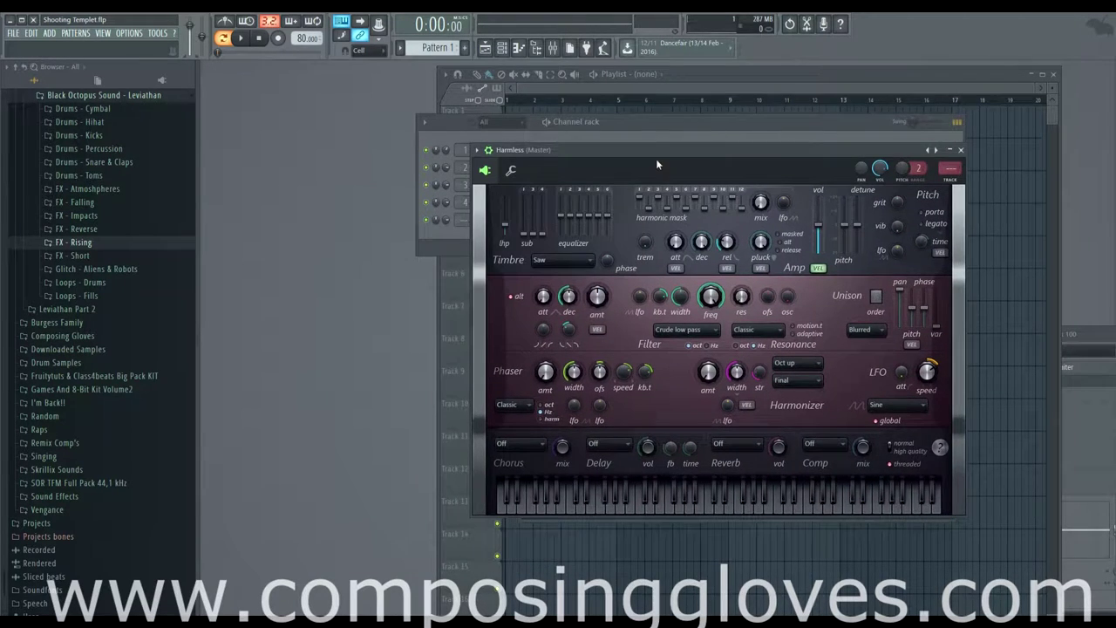
drag(655, 153, 621, 170)
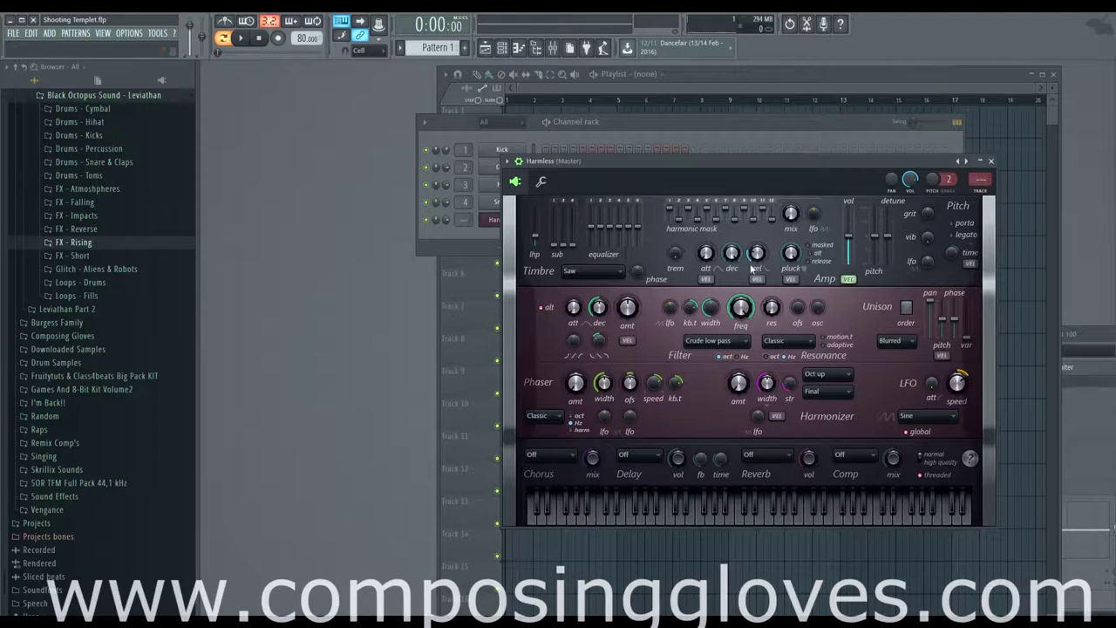
drag(745, 161, 766, 129)
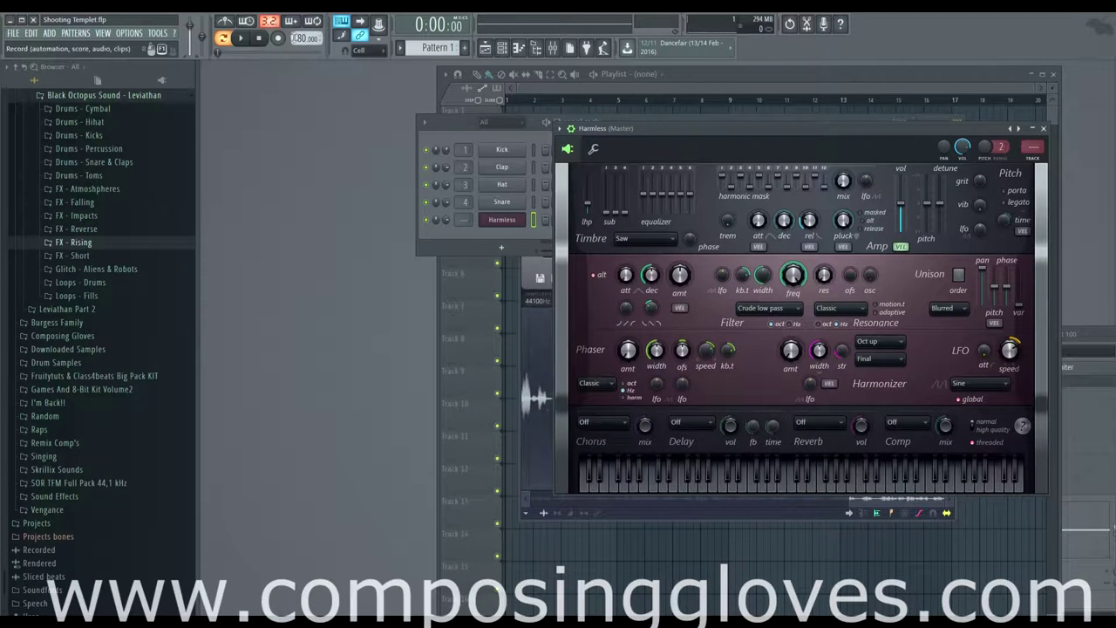
Set the project tempo to 128 BPM and shift the Harmless window slightly upward
drag(313, 46, 297, 40)
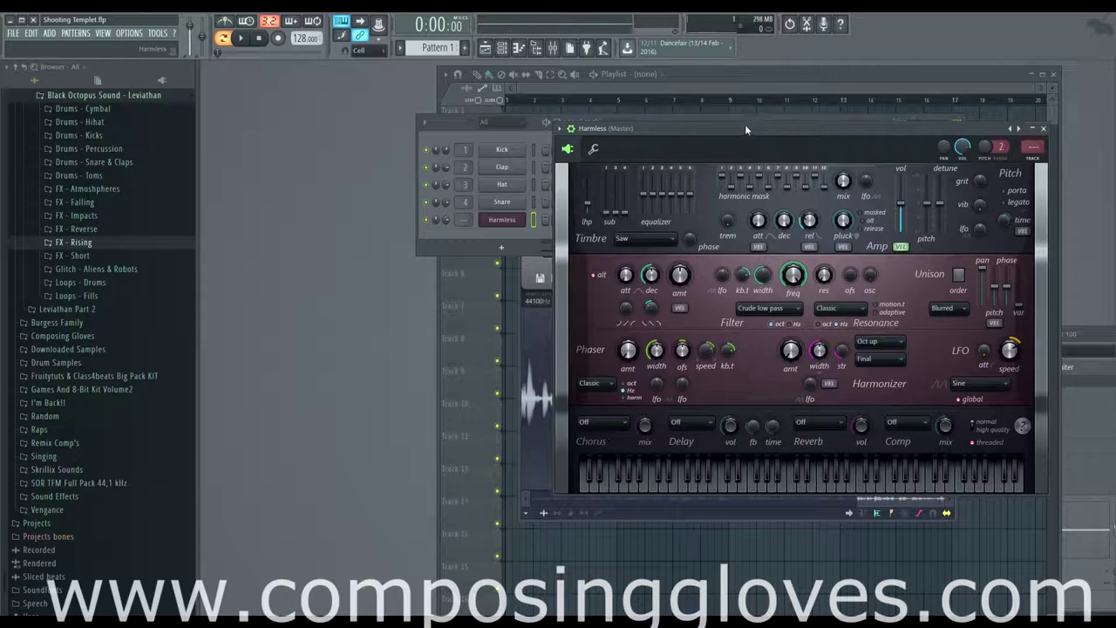
drag(745, 126, 720, 116)
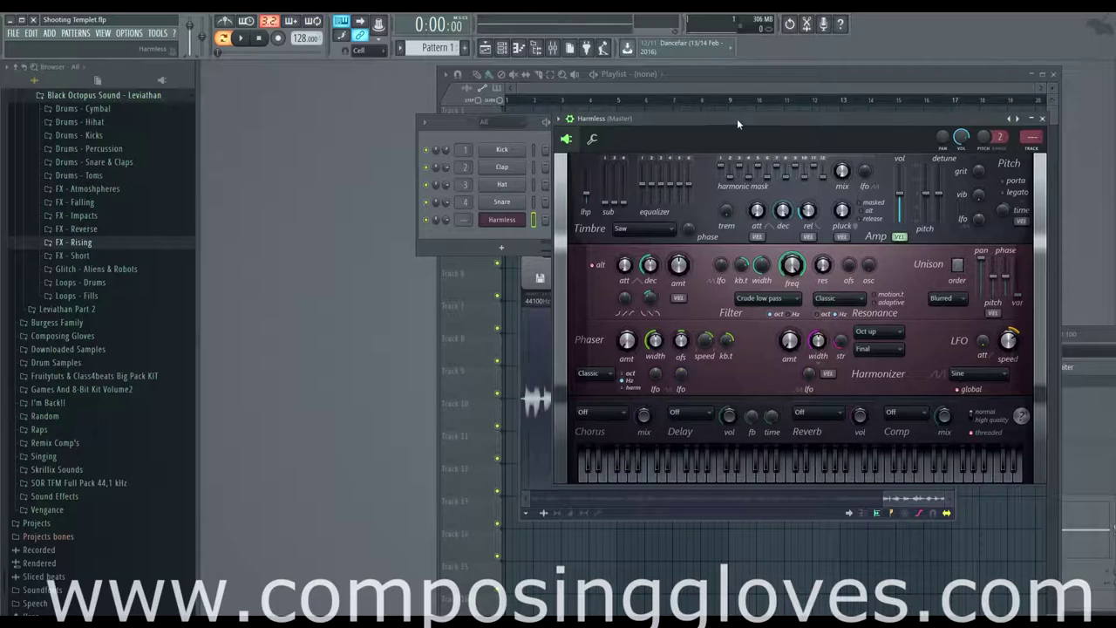
drag(737, 119, 741, 102)
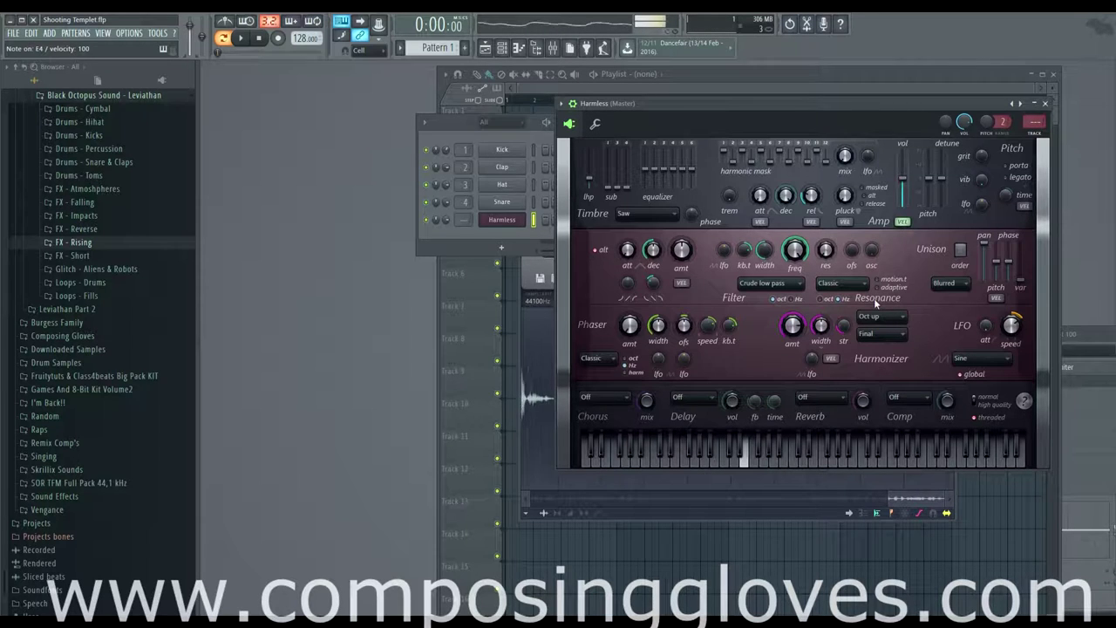
Try the Harmless harmonizer order at Pre-filter and Pre-pluck, and return it to Final
click(904, 338)
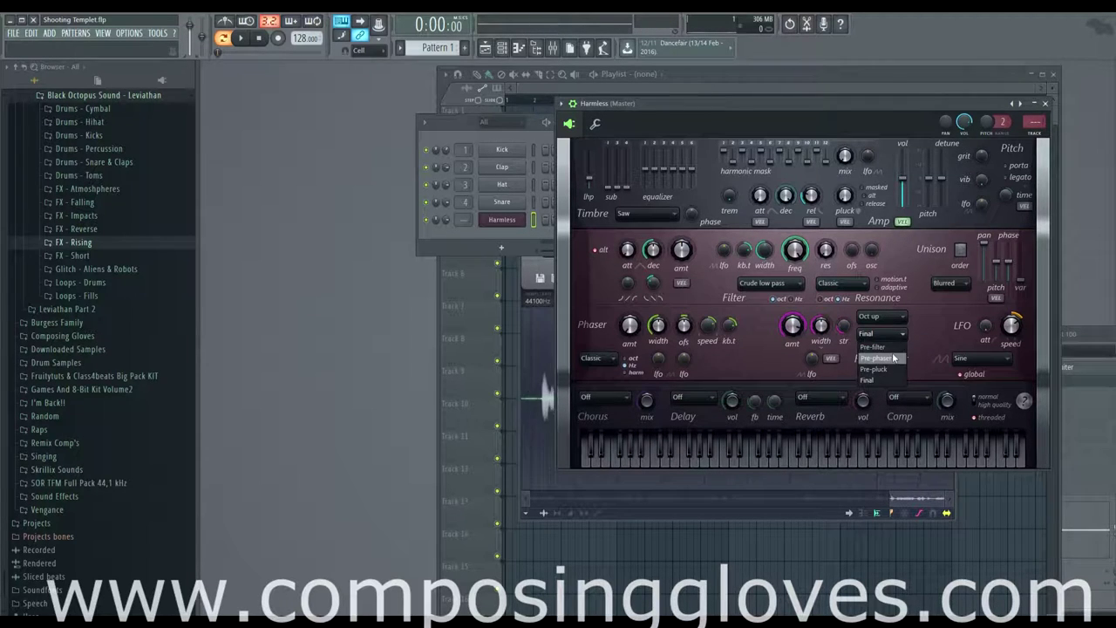
click(901, 348)
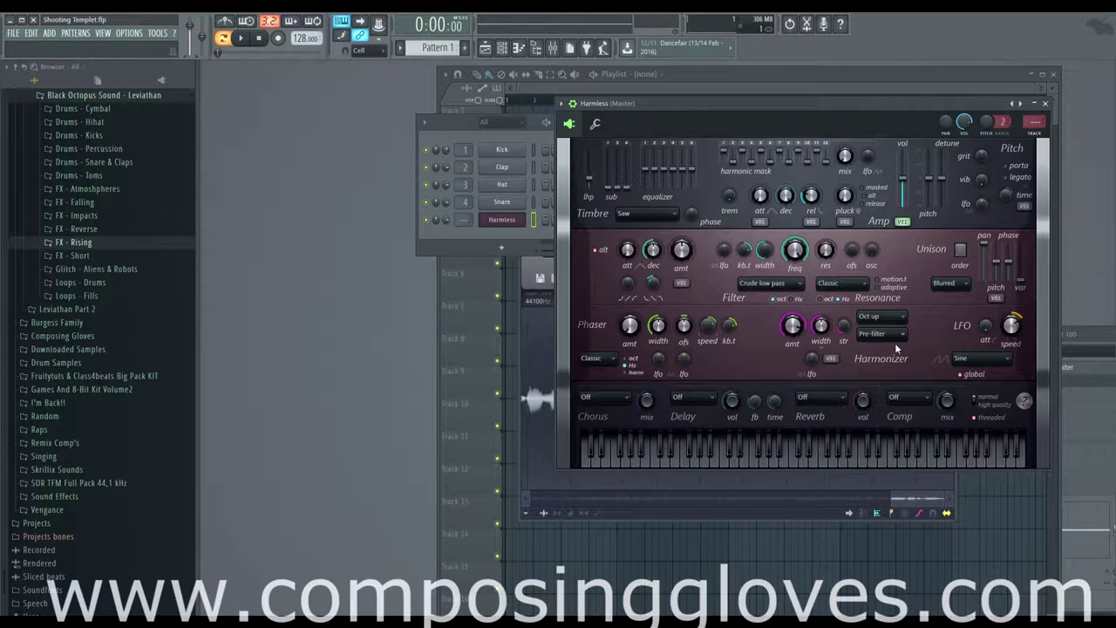
click(898, 335)
click(894, 377)
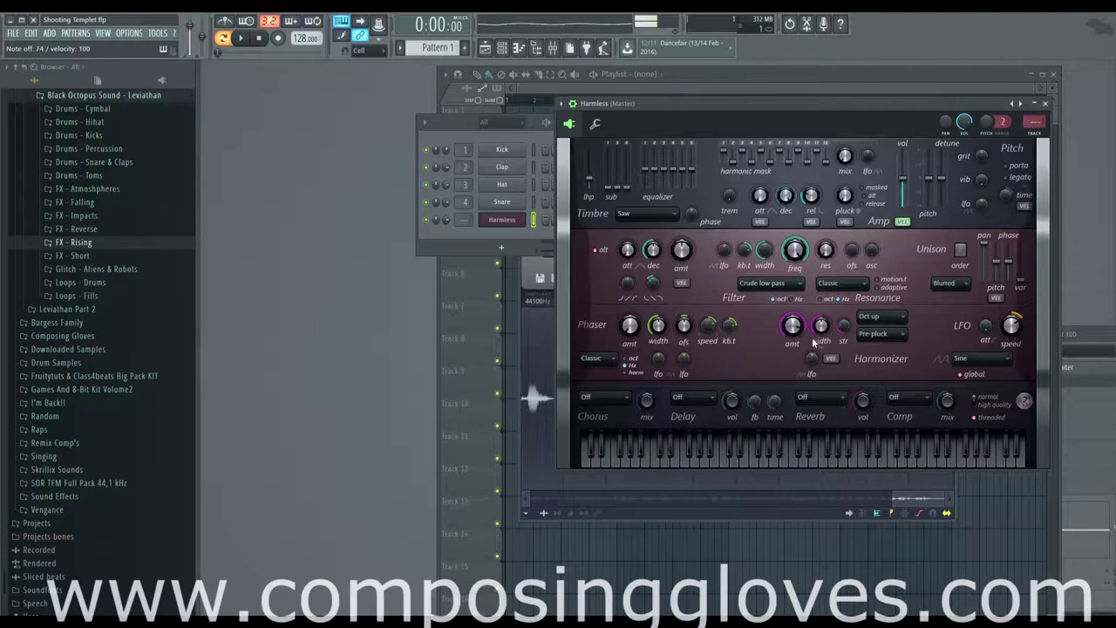
click(897, 328)
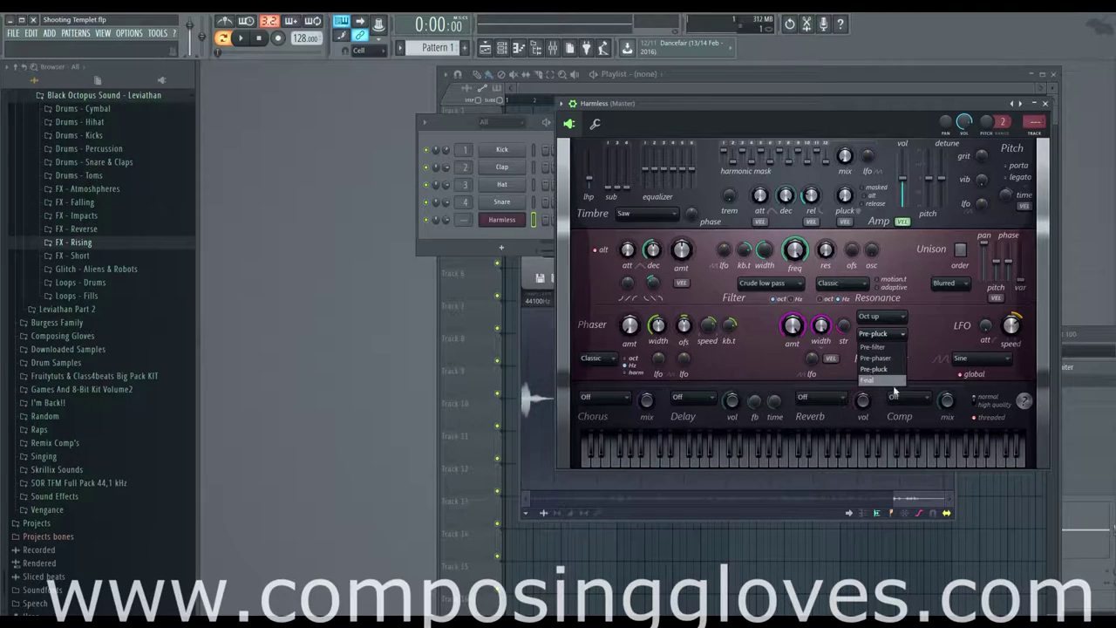
click(896, 388)
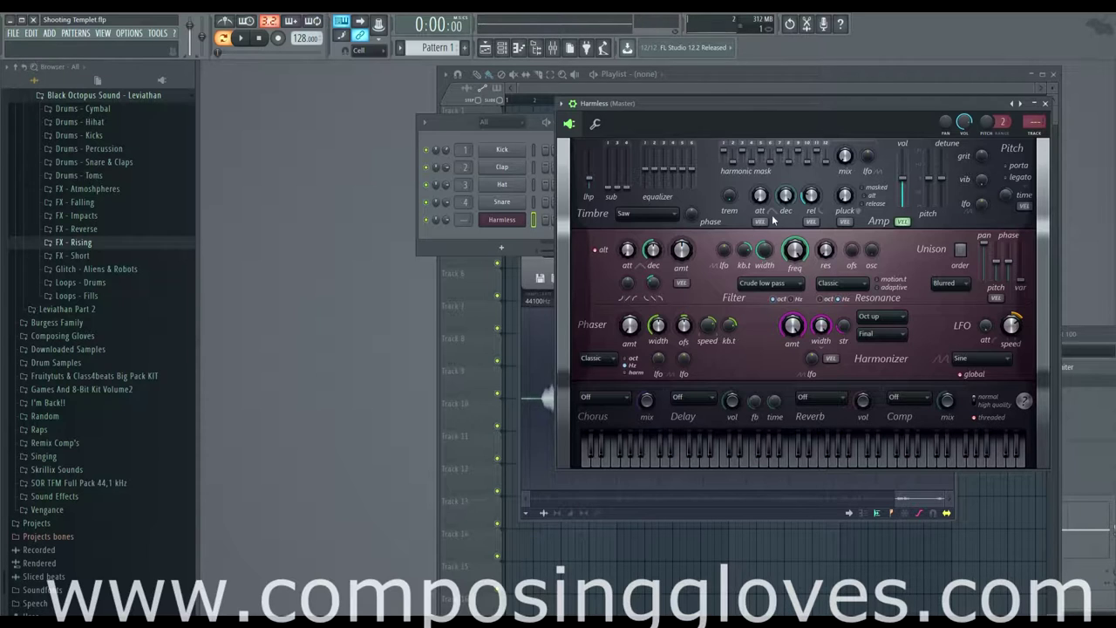
Set the Harmless reverb to Large hall and reduce the reverb volume
click(820, 398)
click(822, 437)
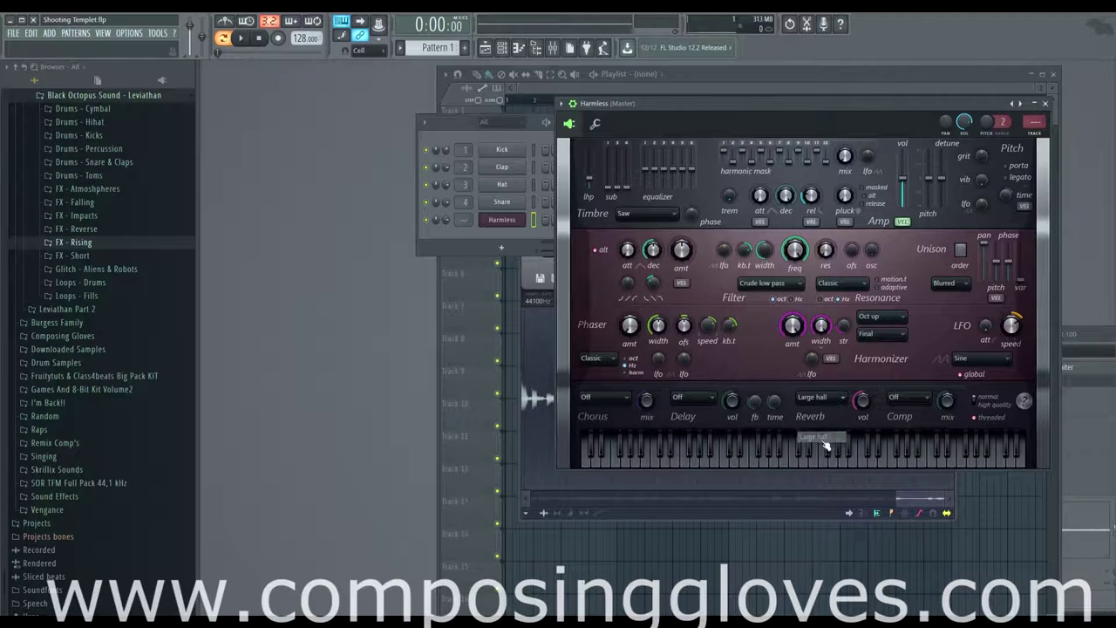
drag(861, 403, 862, 429)
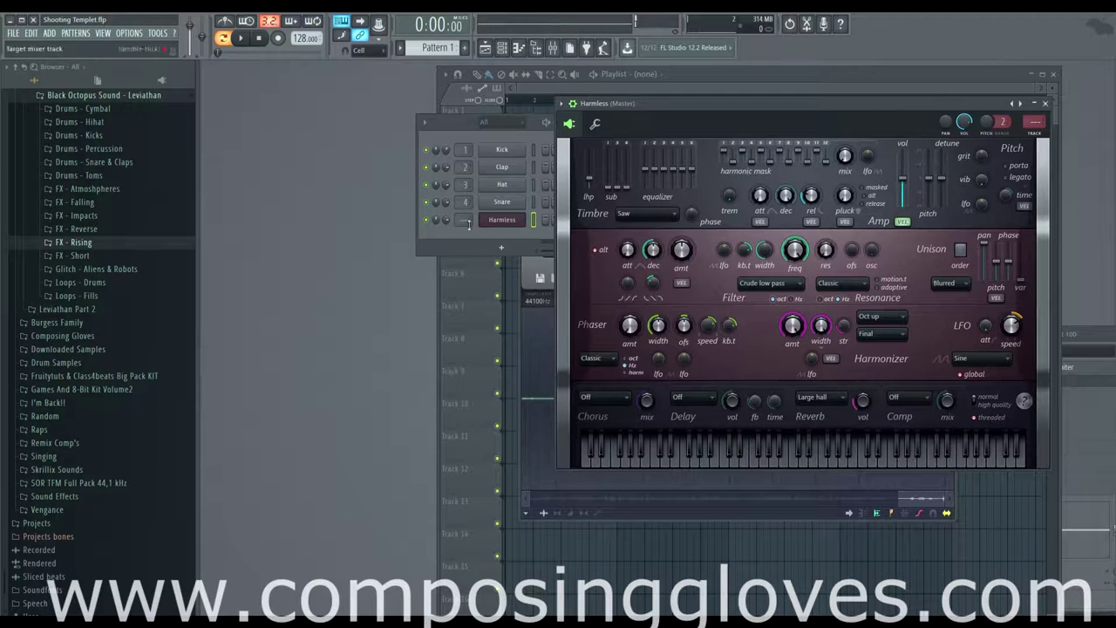
Open the piano roll for the Harmless channel, reposition it, and place an A2 note at the start of bar 1
right_click(522, 219)
click(587, 228)
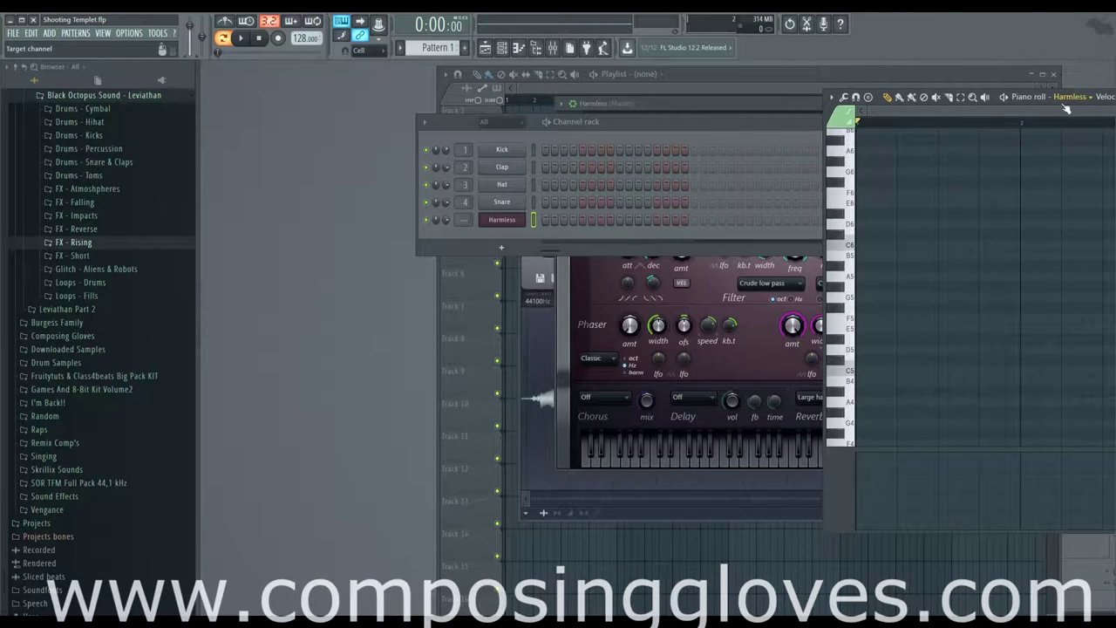
drag(824, 113, 703, 113)
drag(1097, 103, 937, 103)
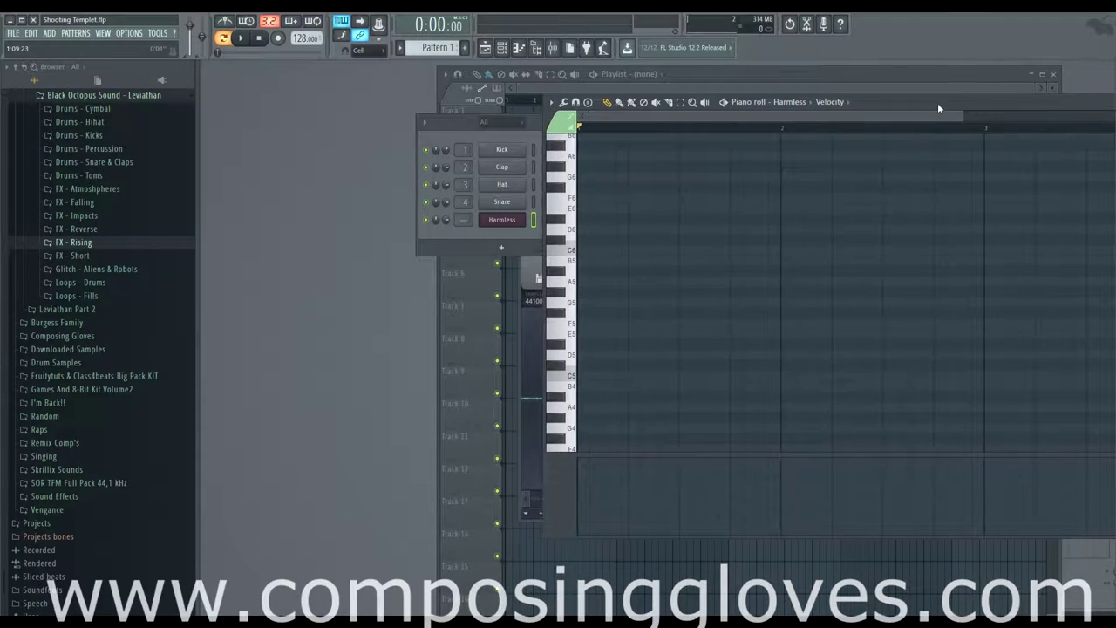
mouse_move(592, 280)
mouse_down()
mouse_move(568, 328)
mouse_move(590, 270)
mouse_move(590, 284)
mouse_up()
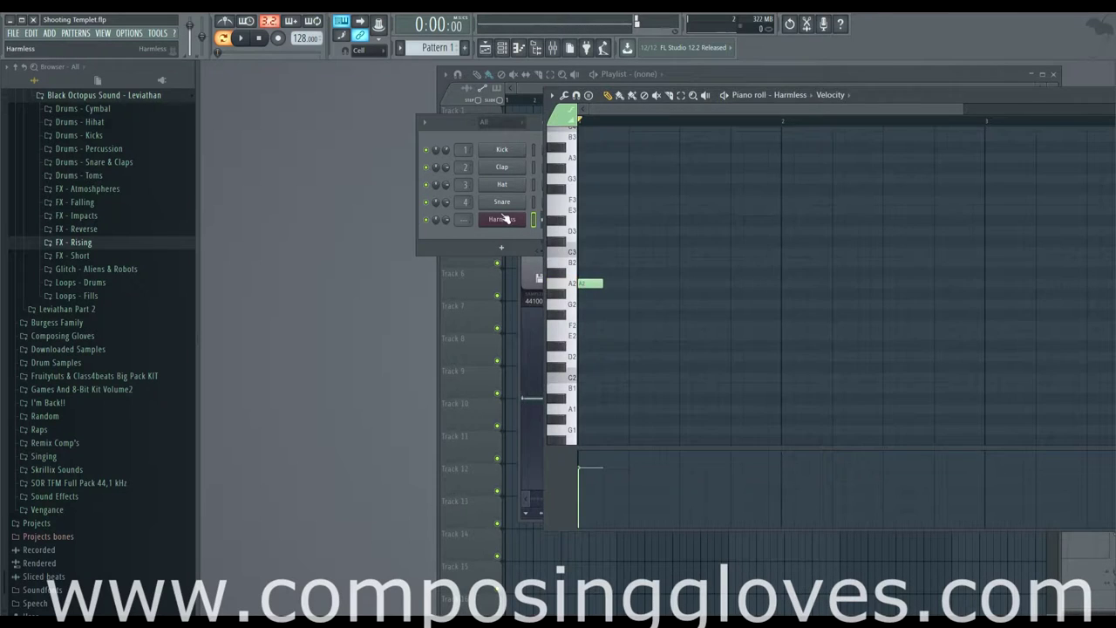
Raise the first sub slider in Harmless to 6.0 dB and return to its piano roll
click(502, 218)
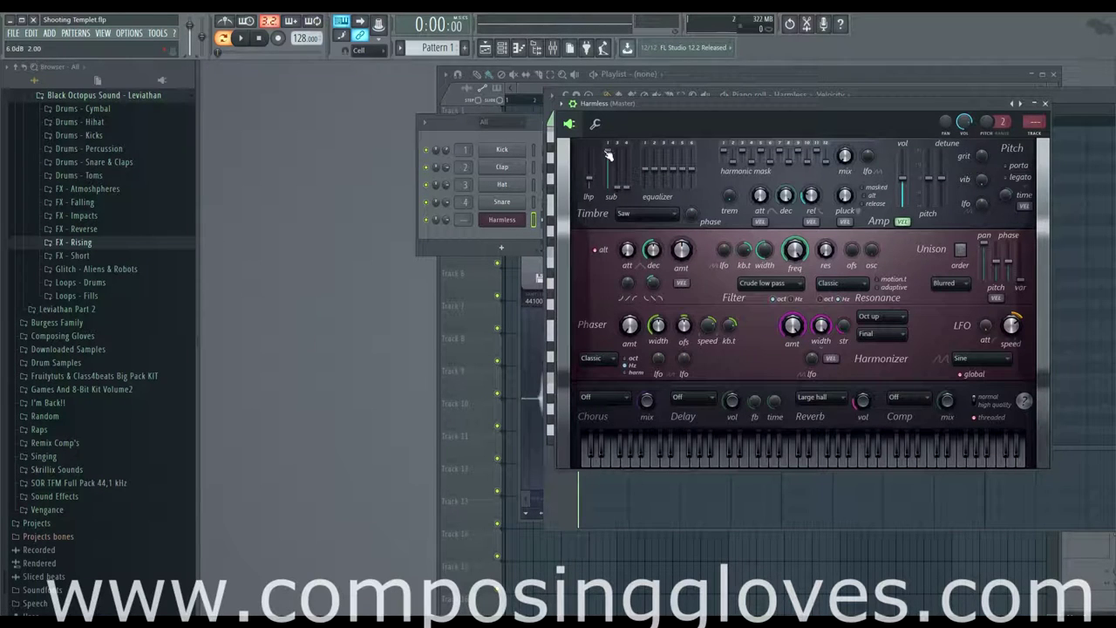
click(512, 219)
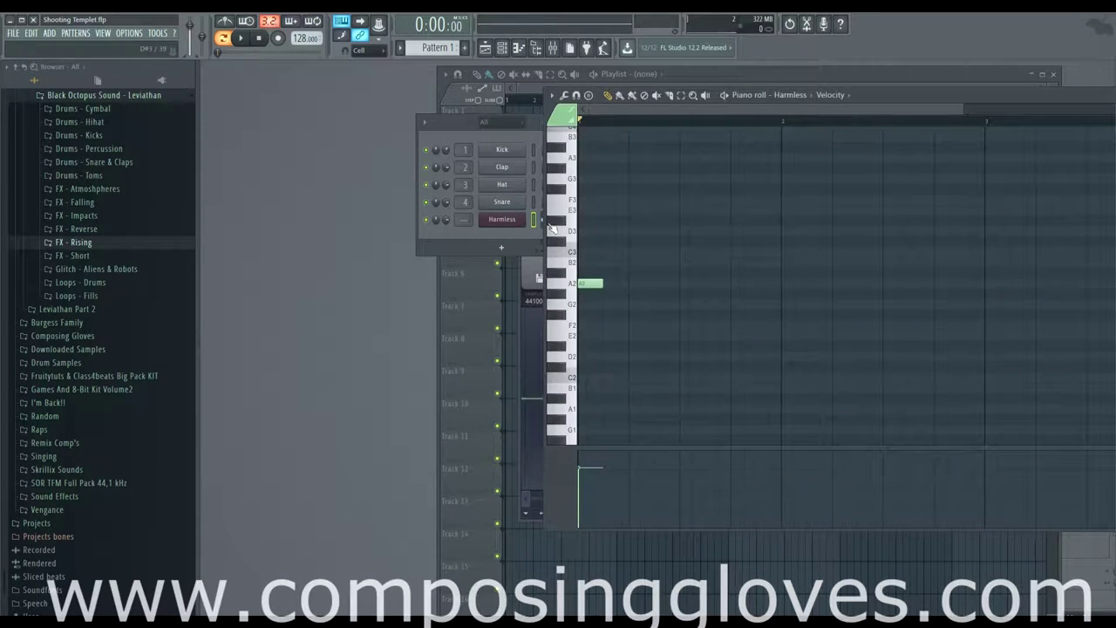
Add E3, G2 and C3 notes on beats 2, 3 and 4 of bar 1, and play the pattern briefly
click(637, 210)
click(688, 303)
click(738, 251)
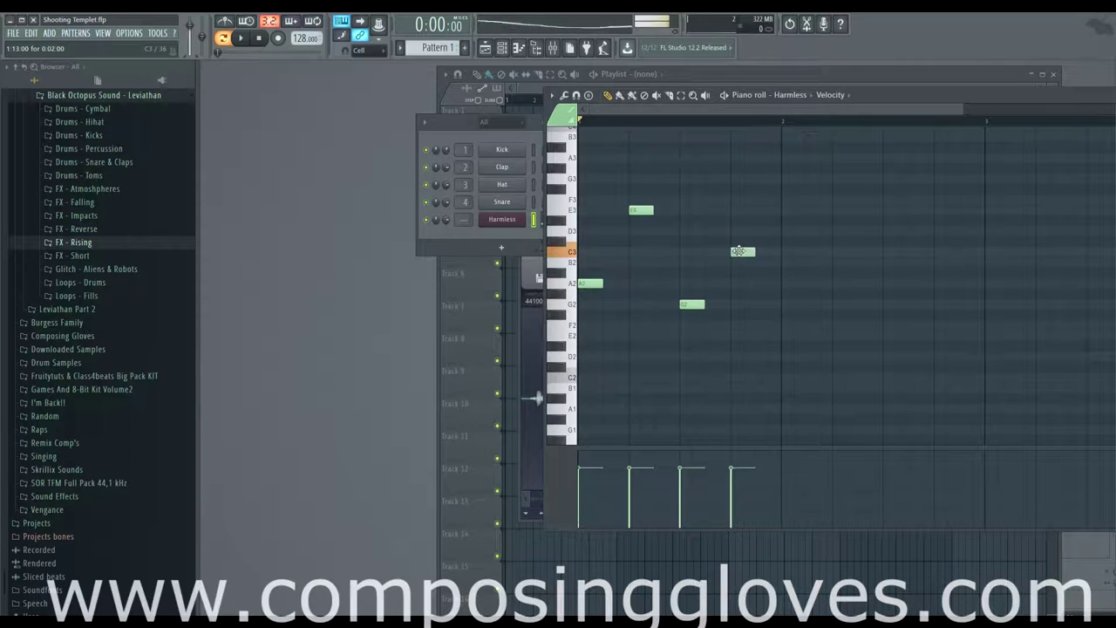
key(space)
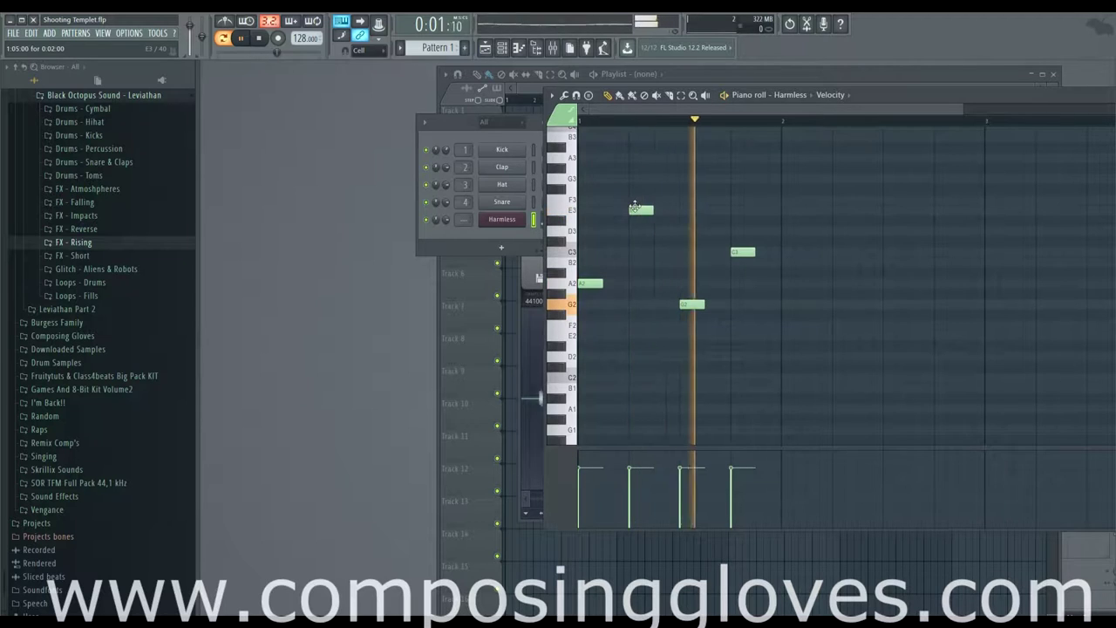
key(space)
Try moving the E3 note to step 7, G2 to step 11 and C3 to step 15, playing the pattern between changes
drag(636, 206, 661, 214)
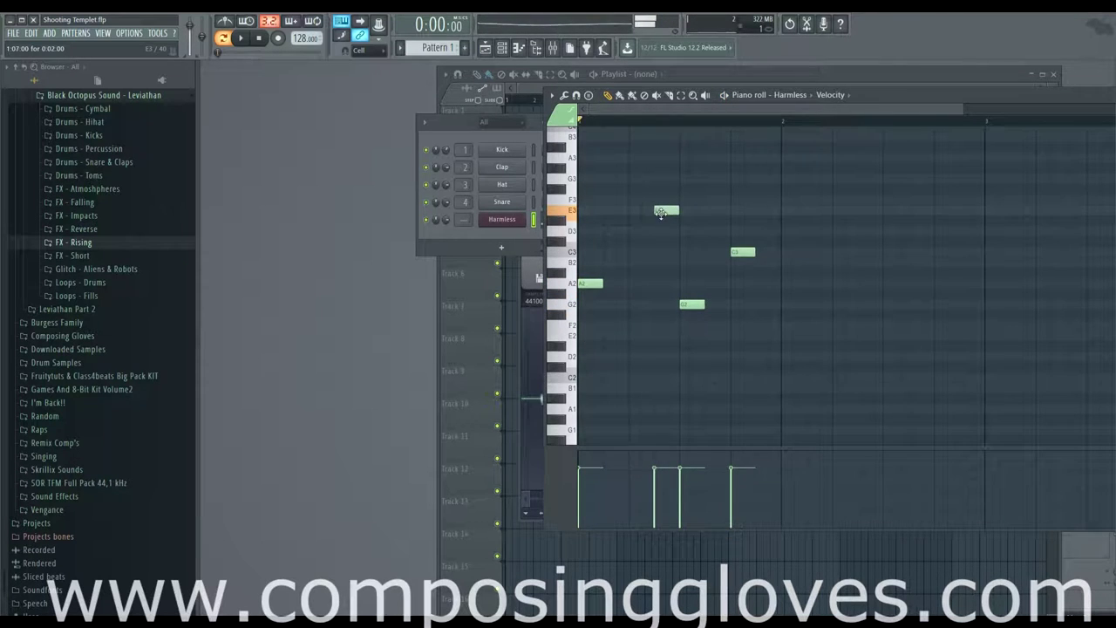
key(space)
key(space)
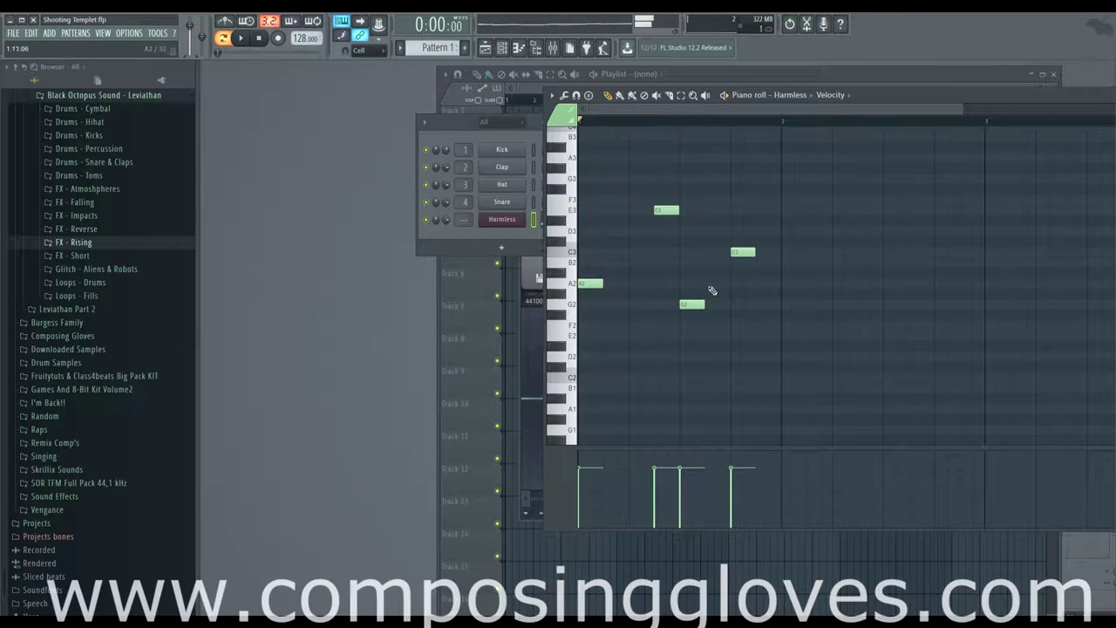
drag(693, 304, 719, 304)
drag(742, 252, 767, 251)
key(space)
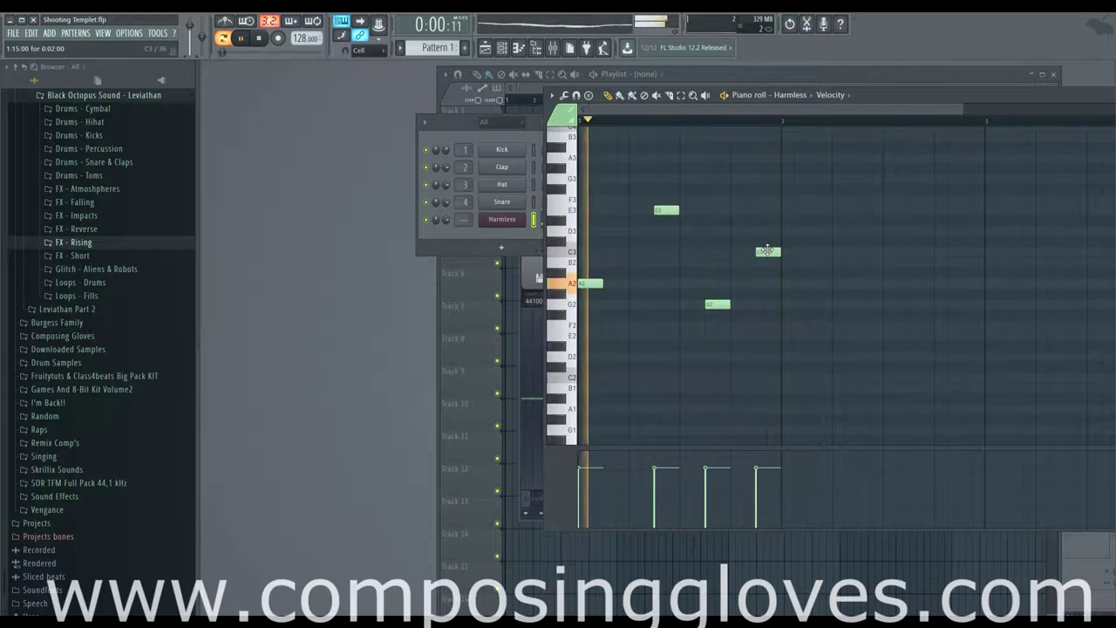
key(space)
Move the C3 note to step 13, E3 to step 6 and G2 to step 10, and audition the pattern
drag(767, 251, 742, 251)
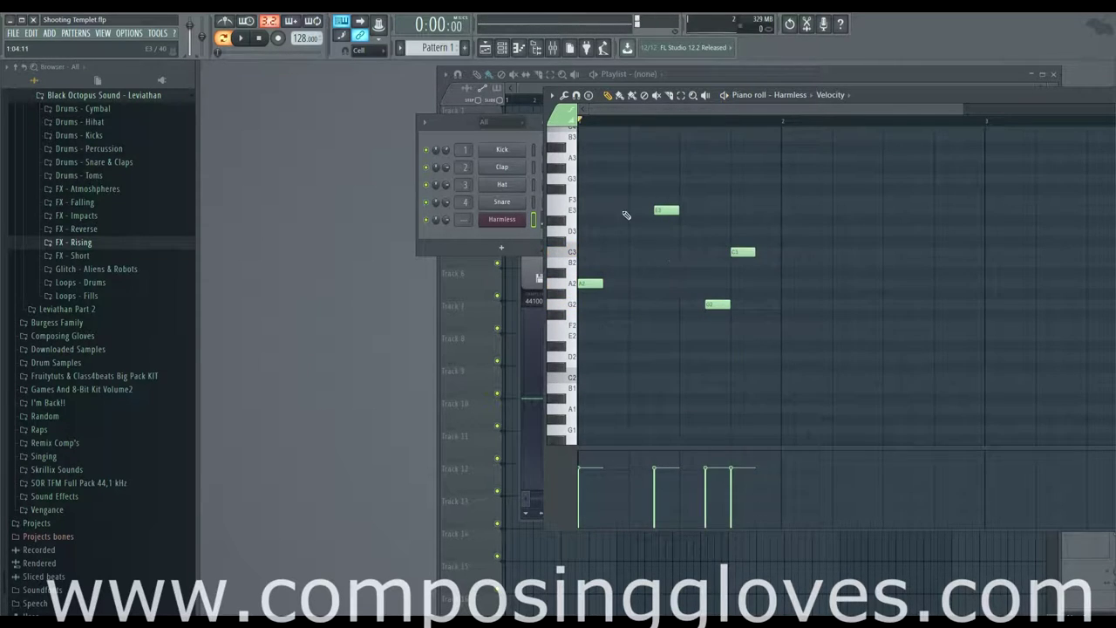
key(space)
drag(665, 211, 655, 211)
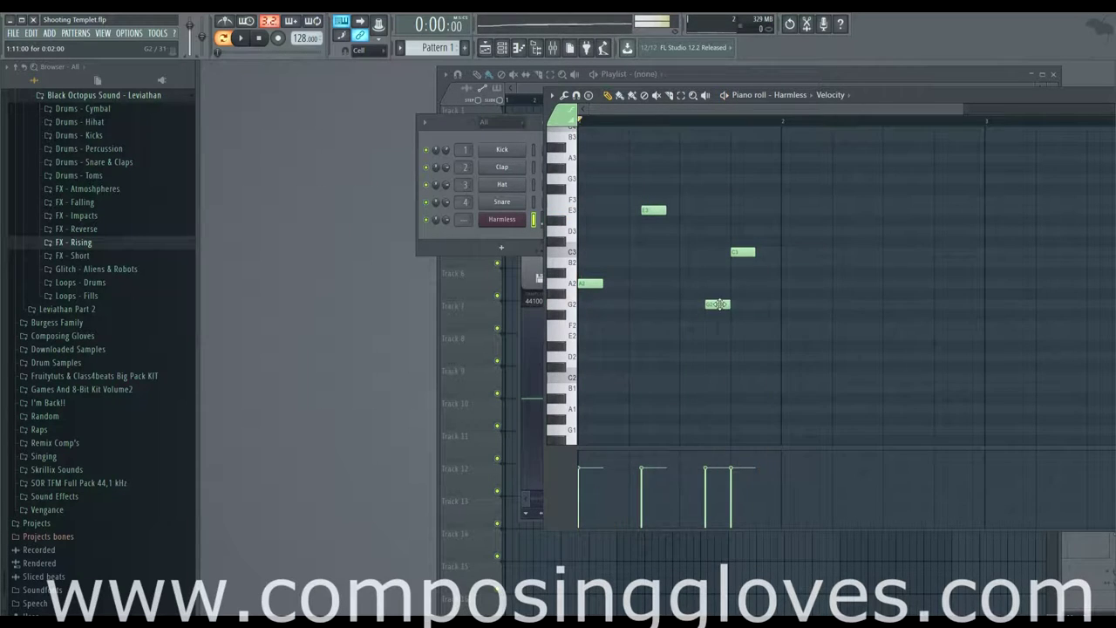
mouse_move(714, 303)
mouse_down()
mouse_move(689, 303)
mouse_move(704, 304)
mouse_up()
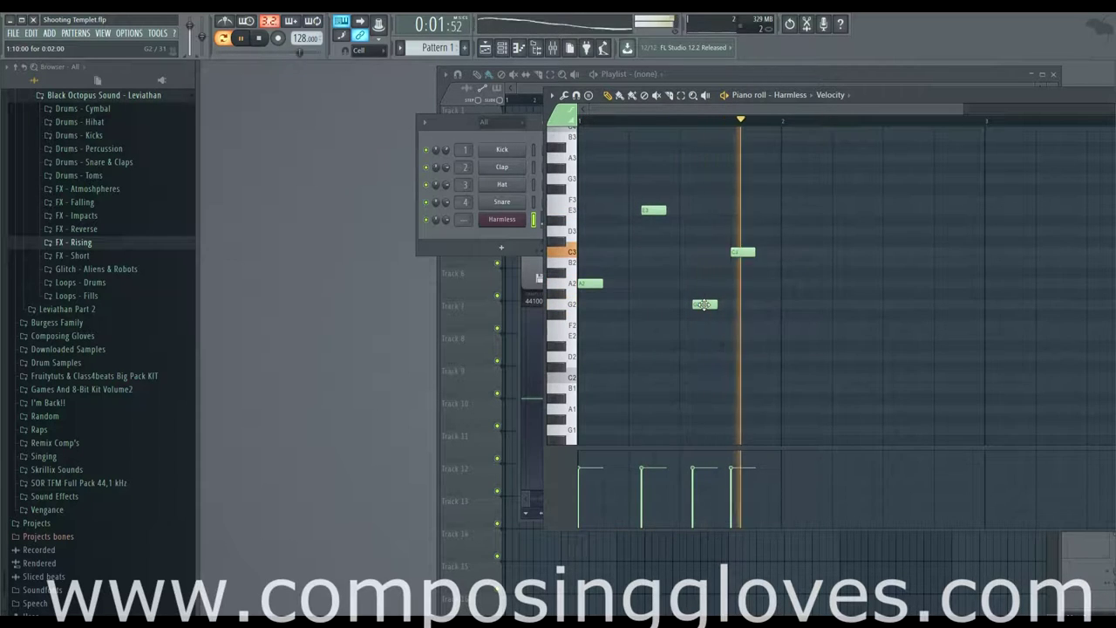
key(space)
Bring the channel rack forward to view the step grid and Harmless note preview, and reopen the Harmless piano roll
click(526, 89)
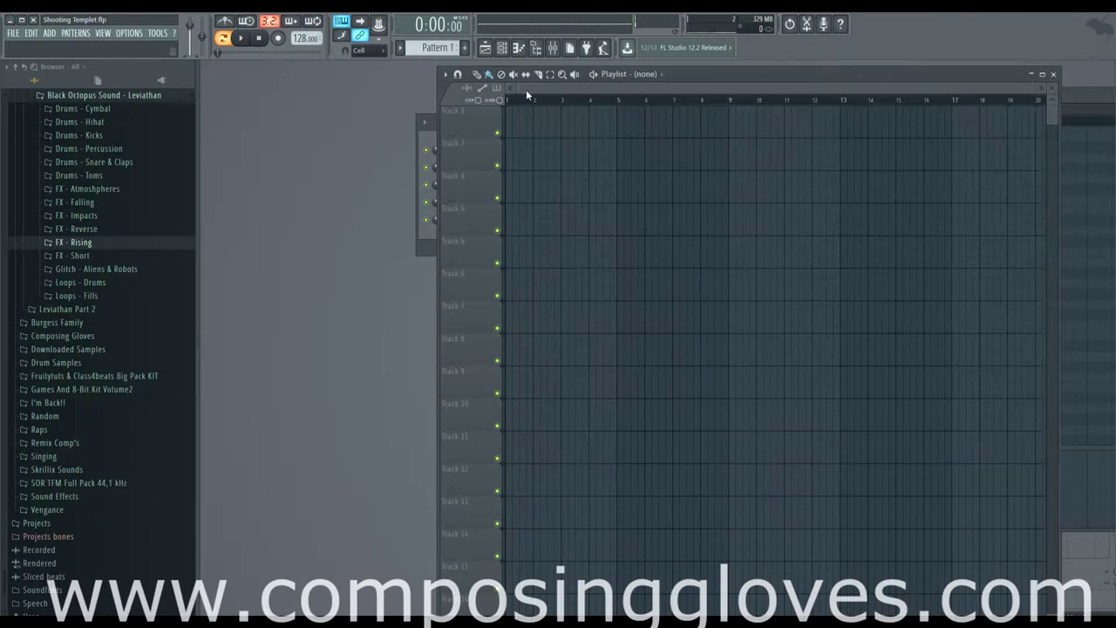
click(422, 235)
click(601, 203)
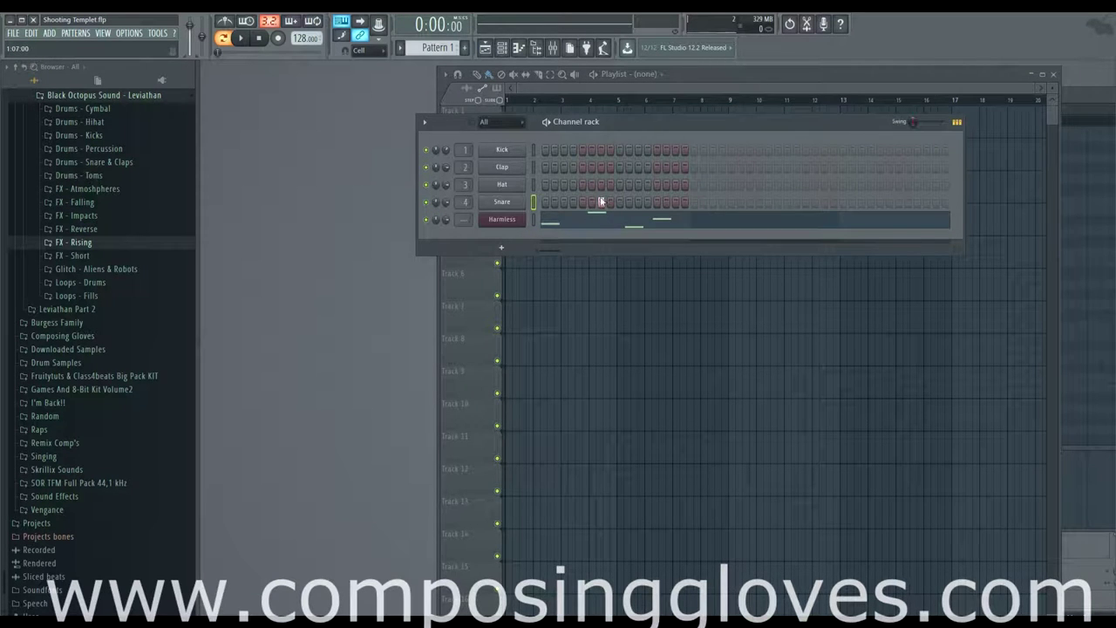
click(615, 218)
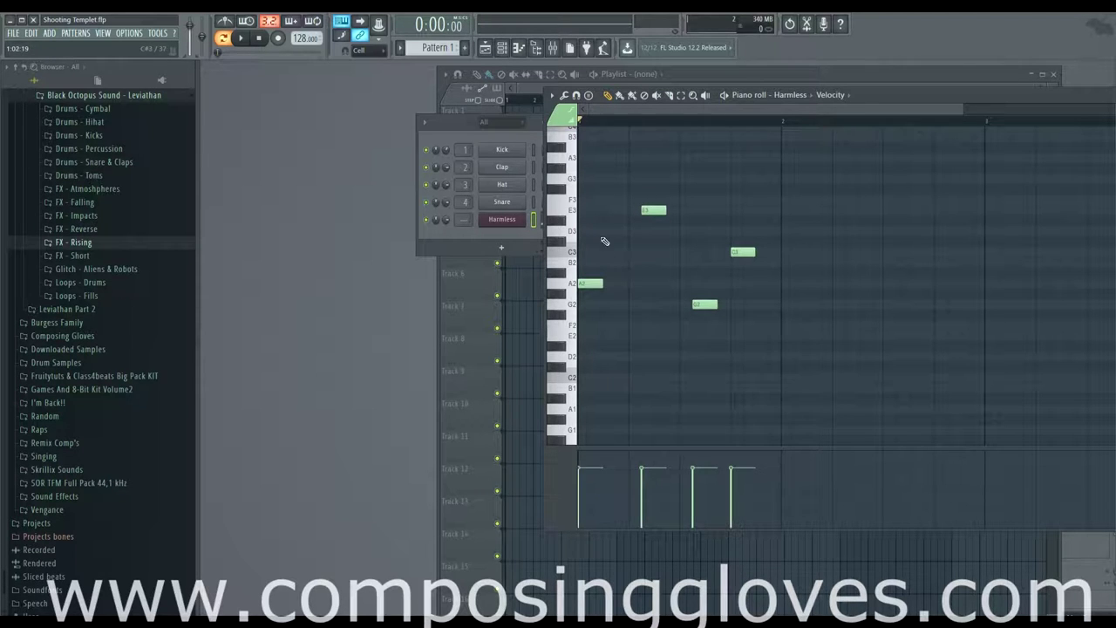
Audition the pattern, move the E3 note to step 7 with the G2 note on step 10, and play it again
key(space)
key(space)
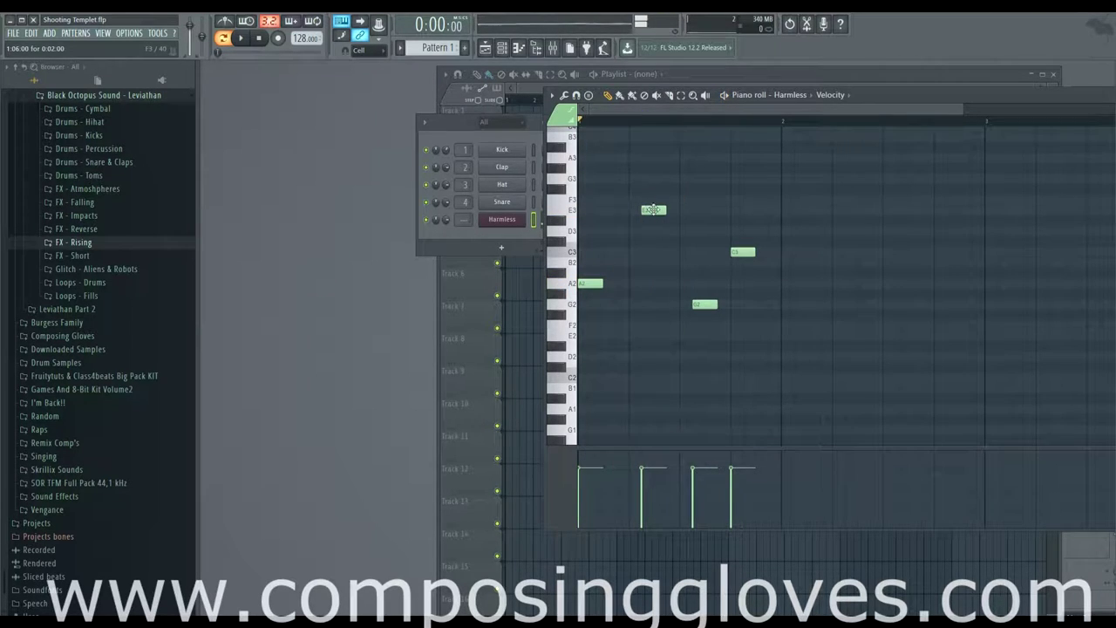
click(659, 210)
drag(659, 210, 672, 210)
click(703, 305)
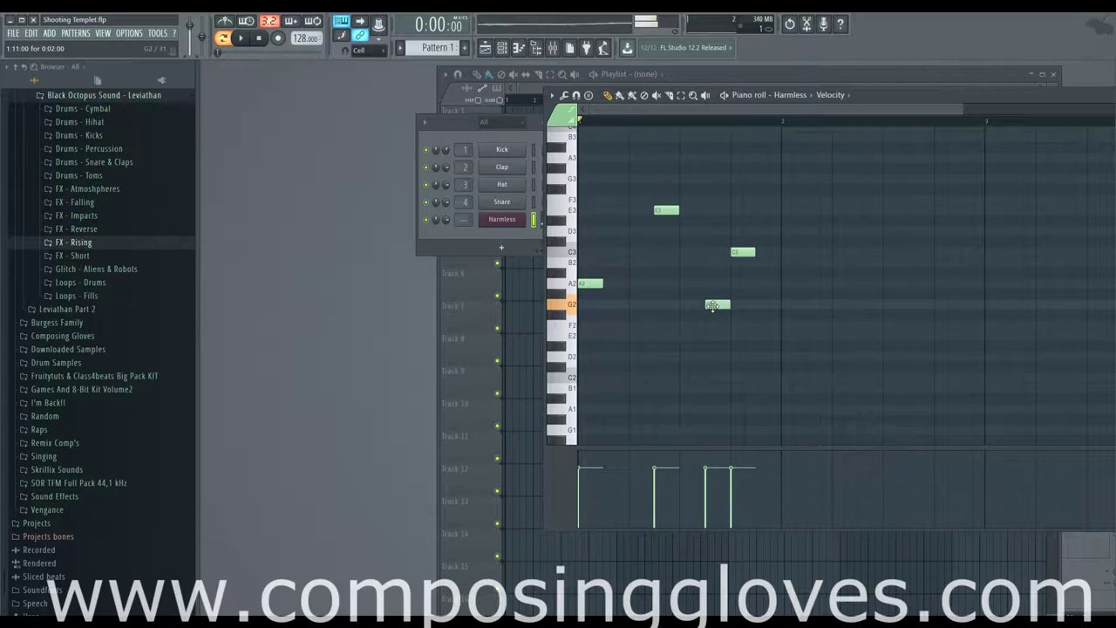
key(space)
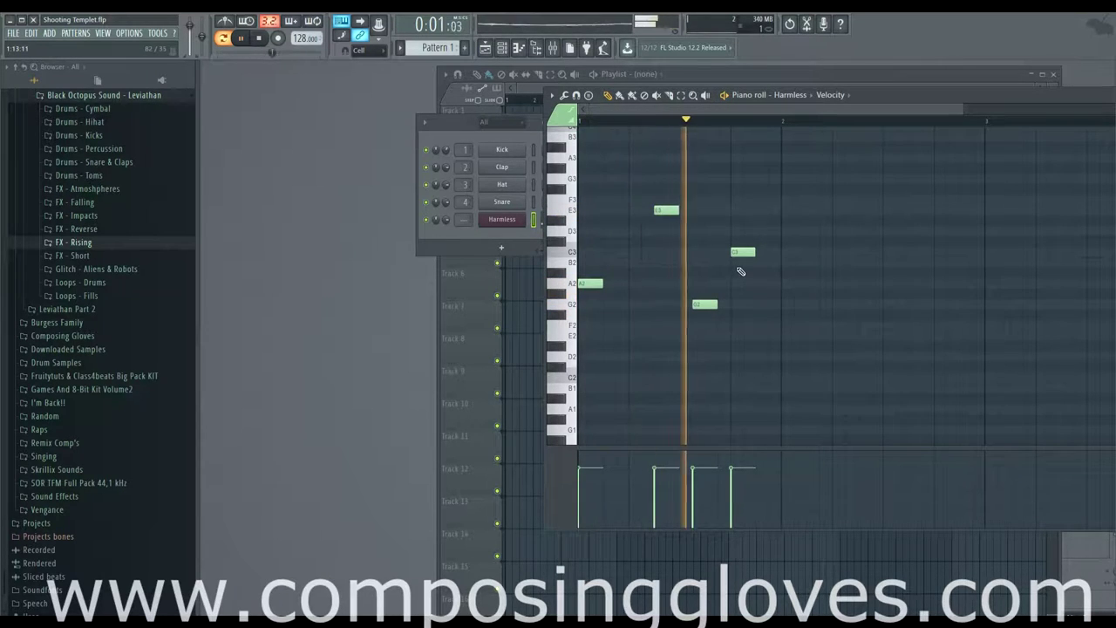
Add a B2 note on step 15 and duplicate the whole five-note pattern into bar 2
click(768, 263)
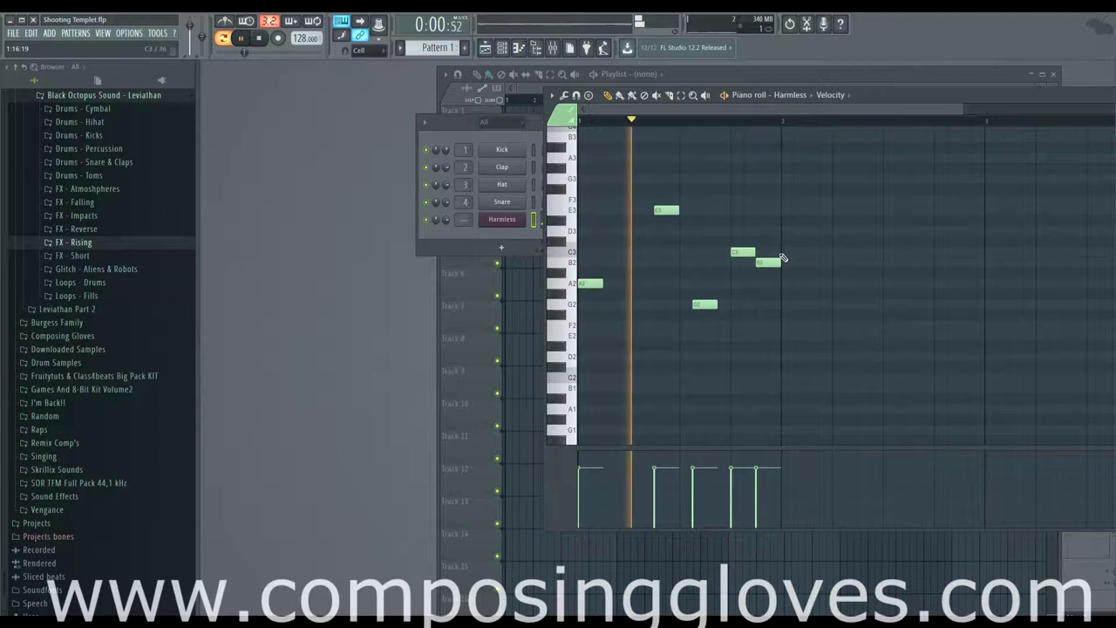
key(space)
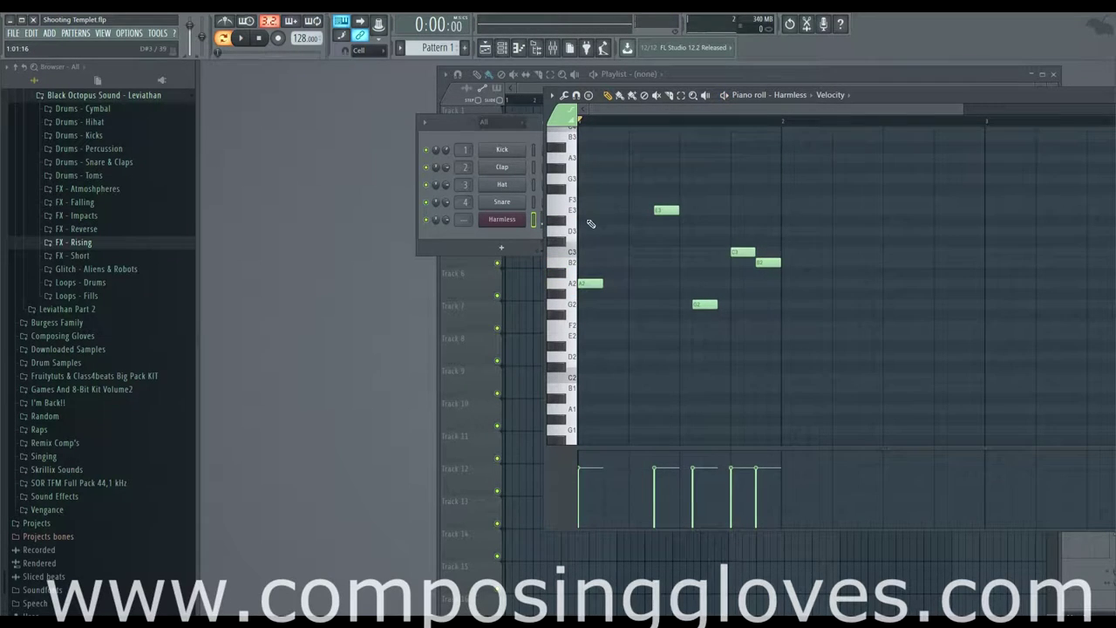
key(ctrl+a)
mouse_move(590, 285)
mouse_down()
mouse_move(864, 291)
mouse_move(795, 289)
mouse_up()
key(ctrl+d)
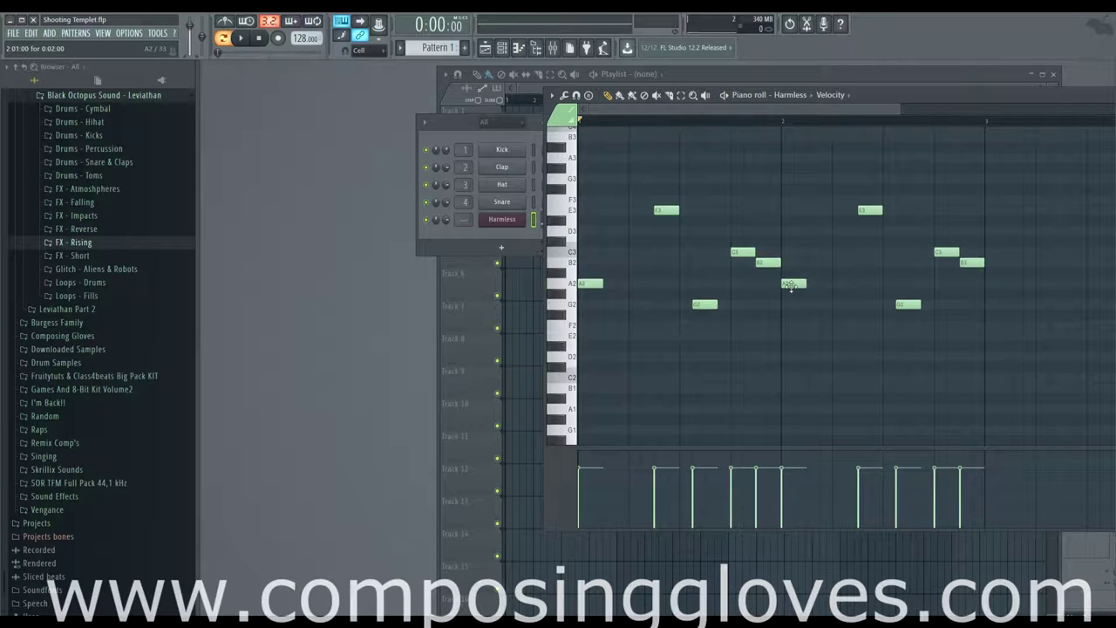
In bar 2, move the E3 note to C3 and the G2 note to D3, and audition the pattern from that bar
drag(863, 210, 864, 252)
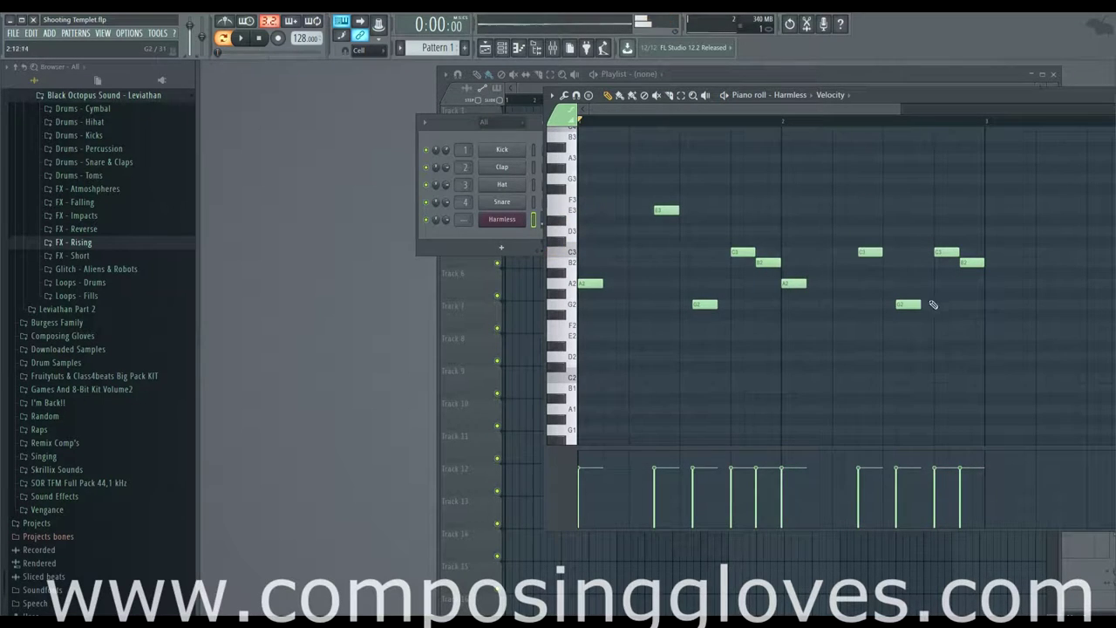
drag(908, 307, 908, 231)
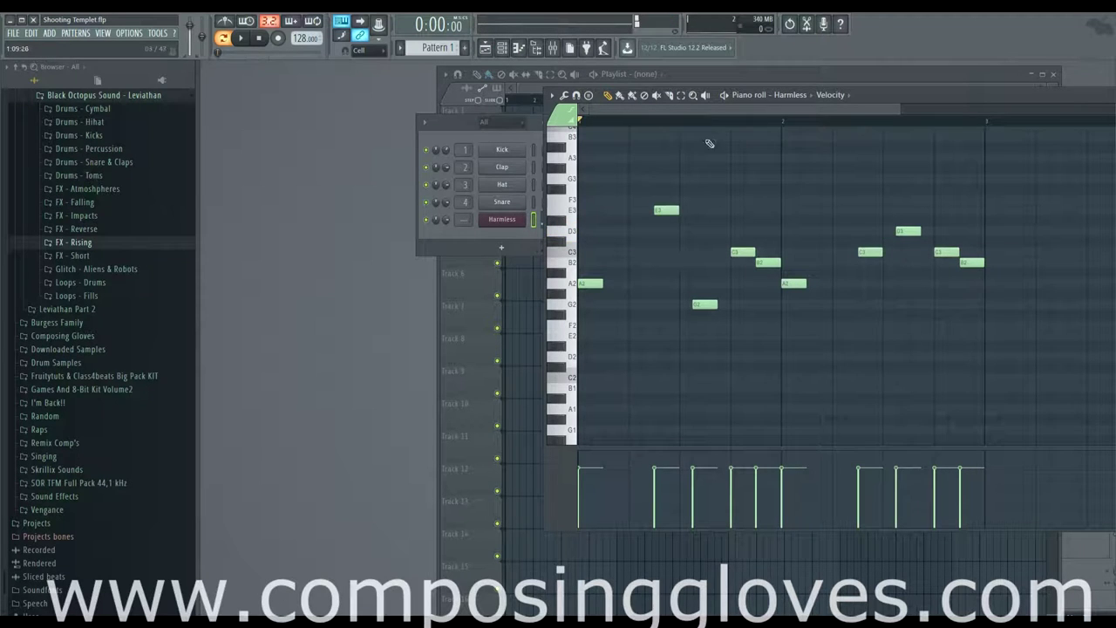
click(788, 123)
key(space)
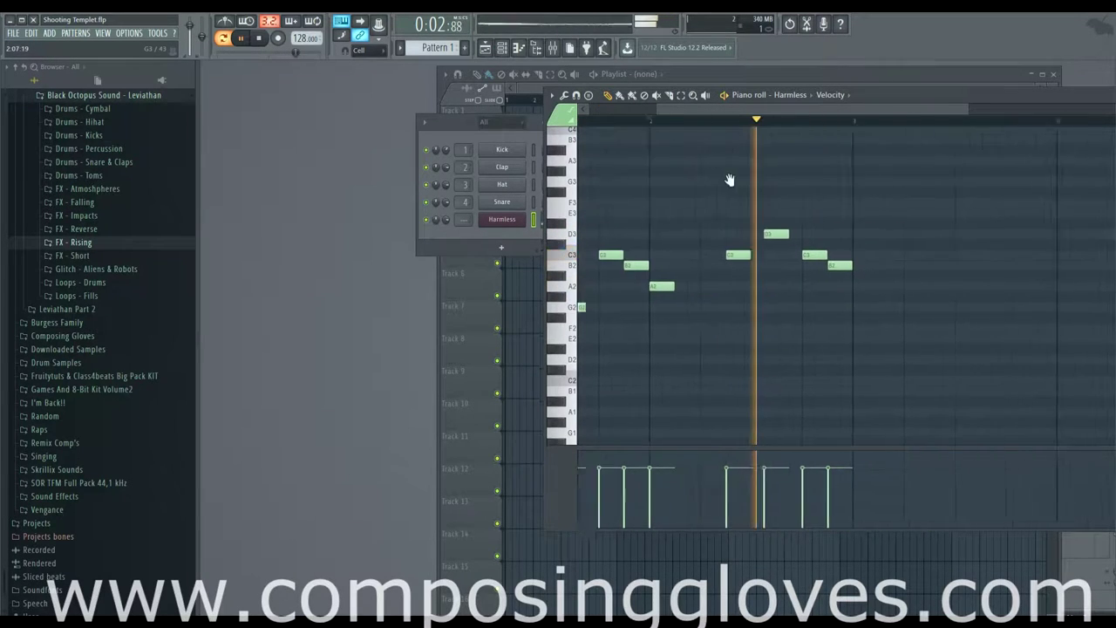
Duplicate all the notes of bars 1 and 2 into bars 3 and 4
drag(768, 210, 929, 232)
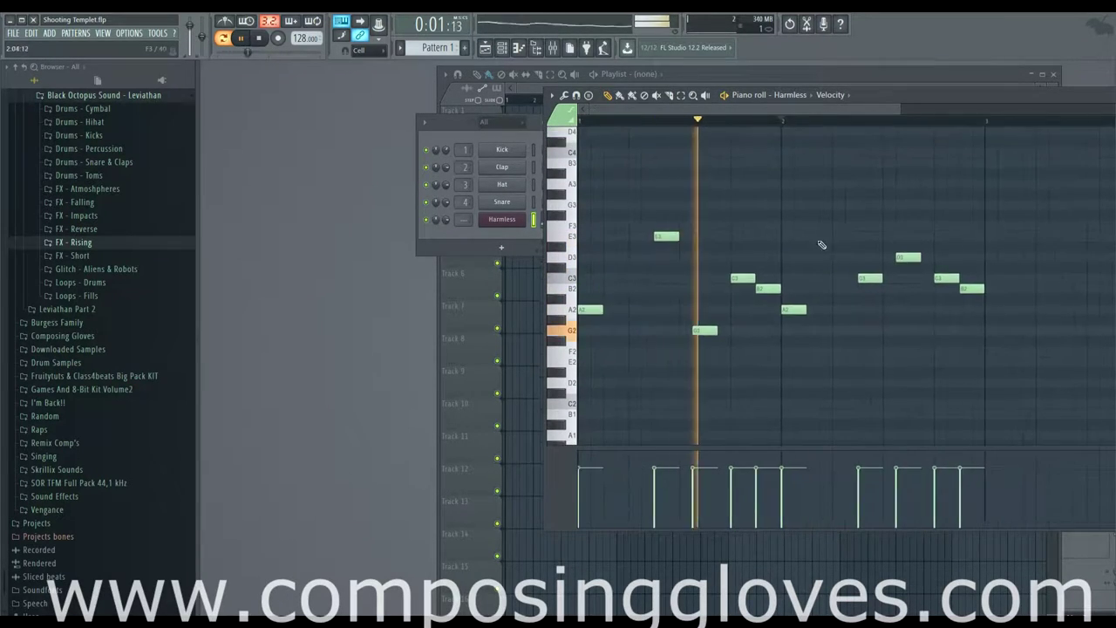
key(ctrl+a)
key(ctrl+b)
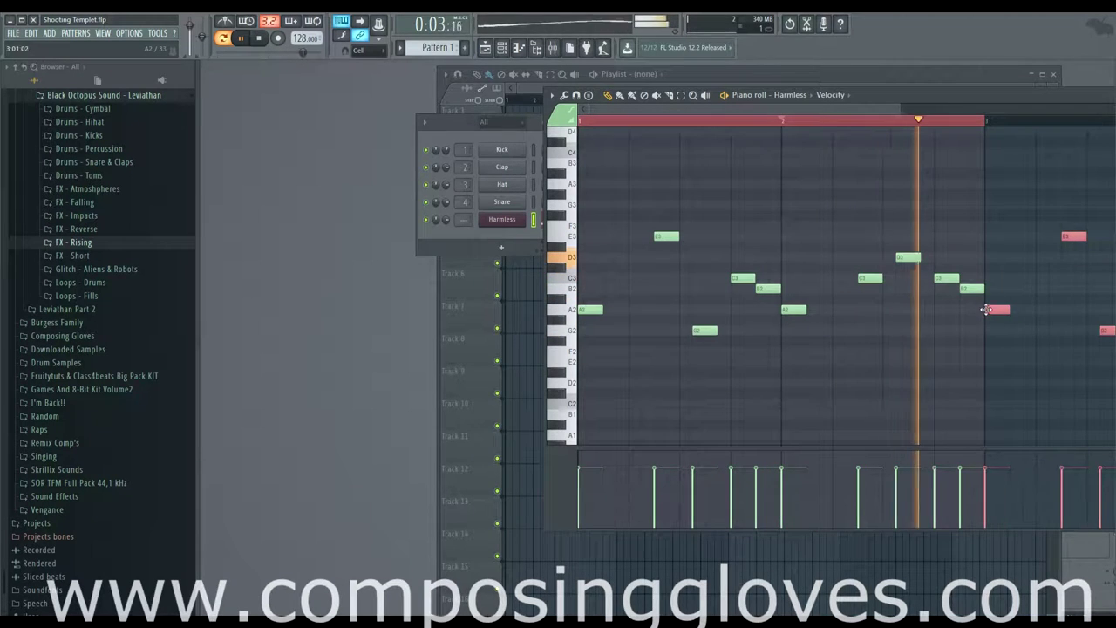
key(ctrl+d)
In bar 3, move the opening A2 note to F2, E3 to F3 and G2 to A2, and audition the change
drag(741, 113, 840, 128)
drag(724, 310, 738, 353)
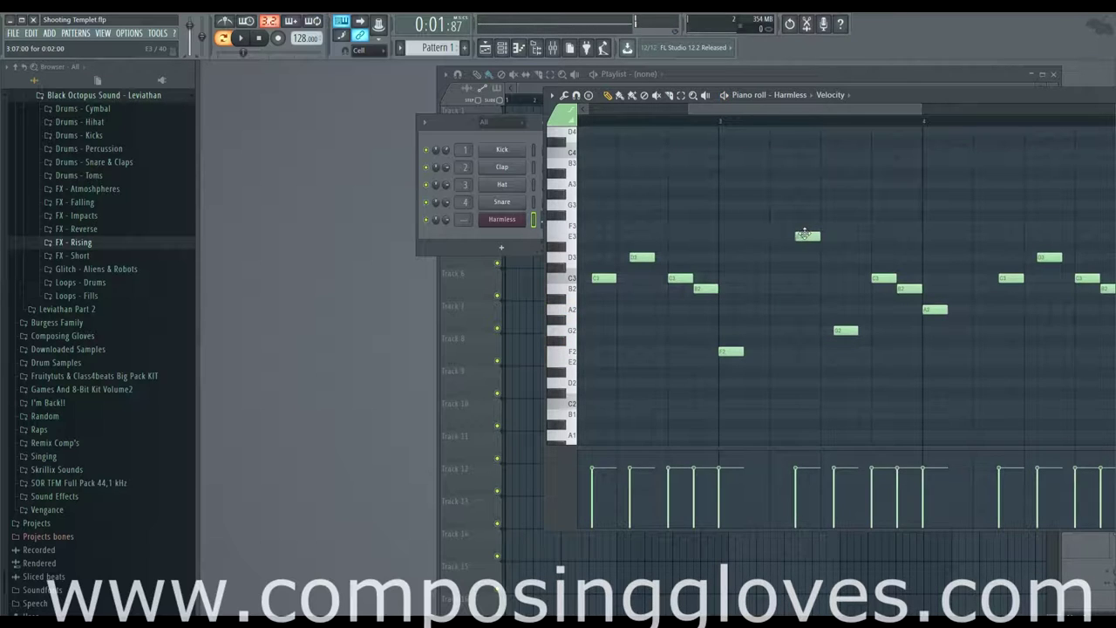
drag(804, 232, 801, 222)
drag(850, 332, 848, 311)
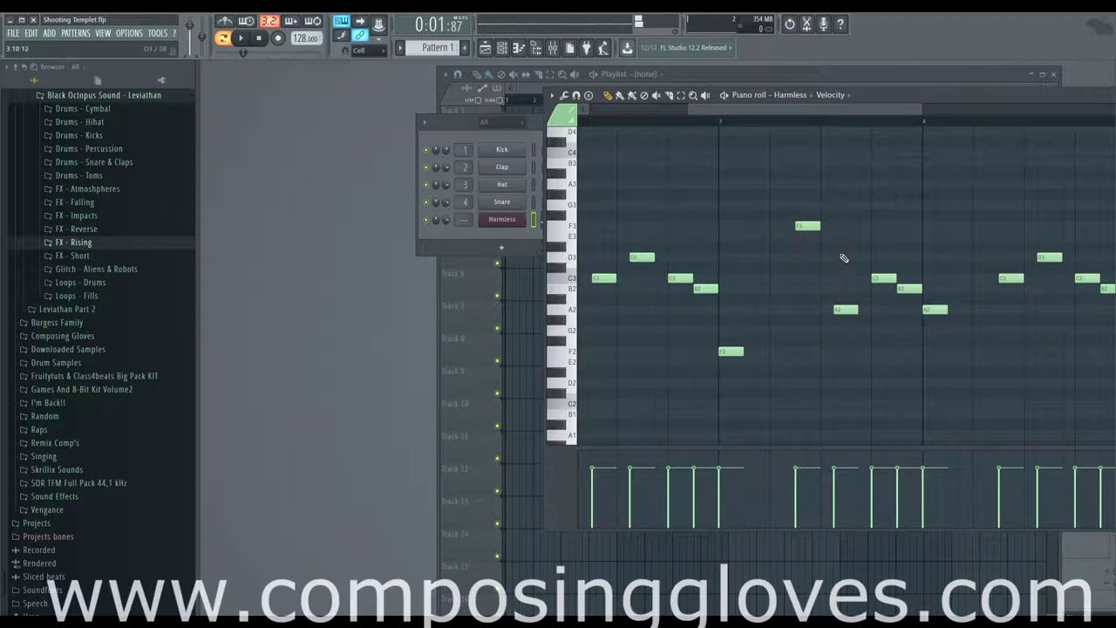
key(space)
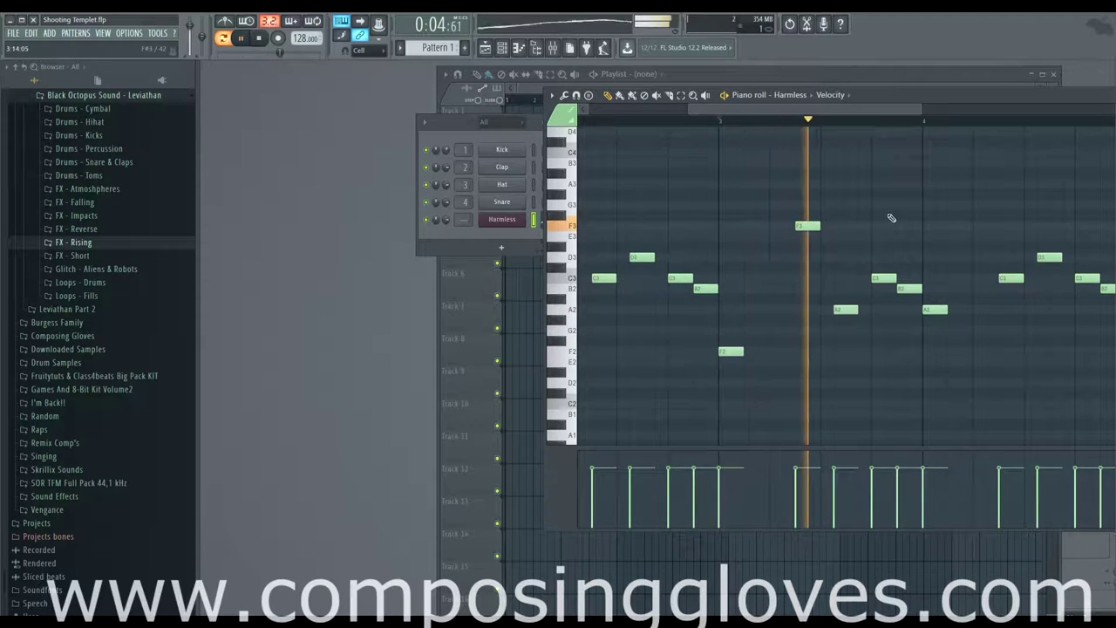
key(space)
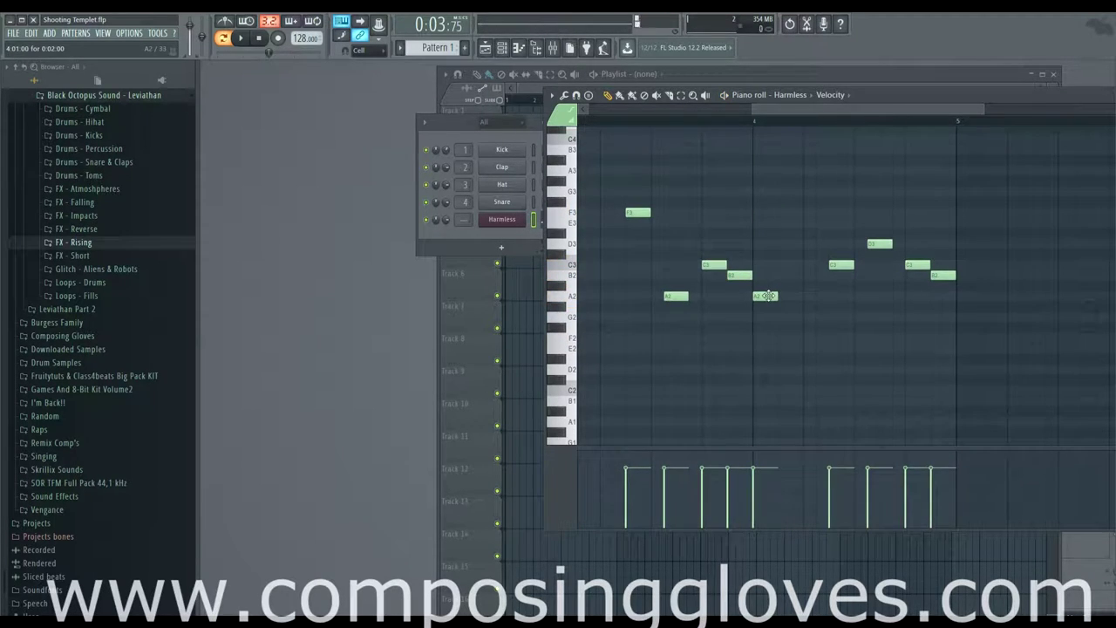
In bar 4, repitch the first four notes to E2, G#2, E3 and D3, shorten the last two to one step, and audition
drag(767, 295, 765, 351)
drag(844, 277, 844, 302)
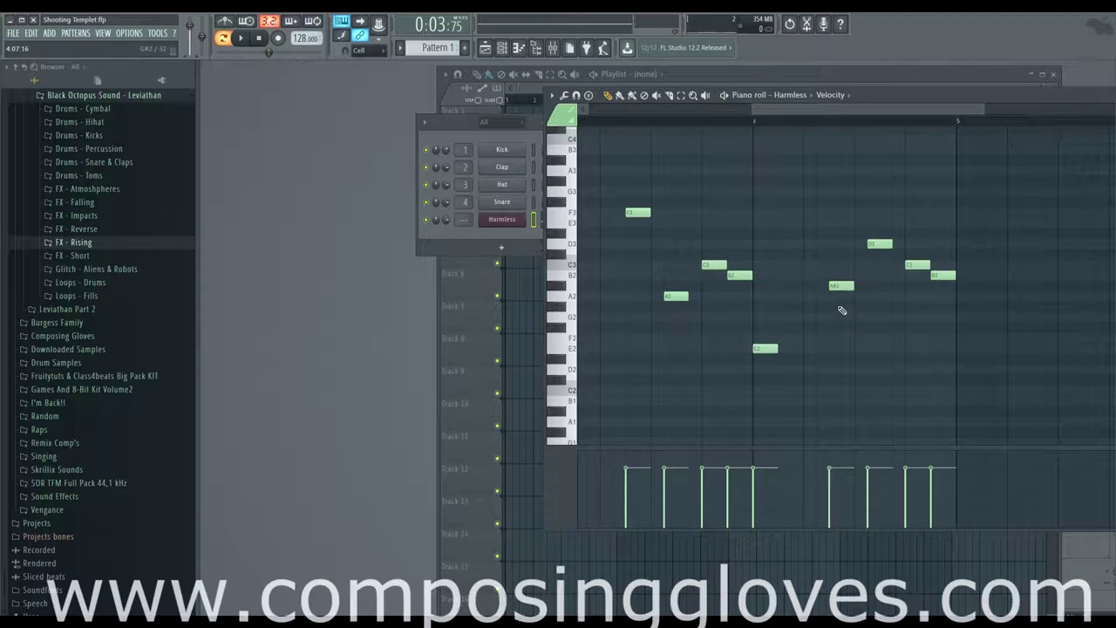
drag(838, 290, 846, 311)
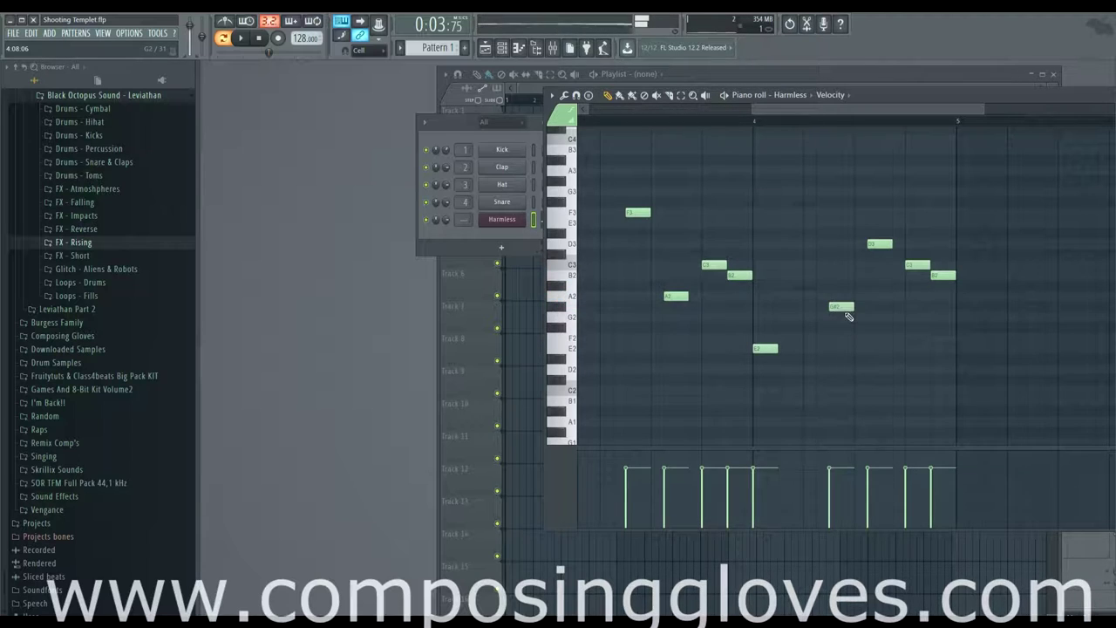
drag(884, 249, 885, 229)
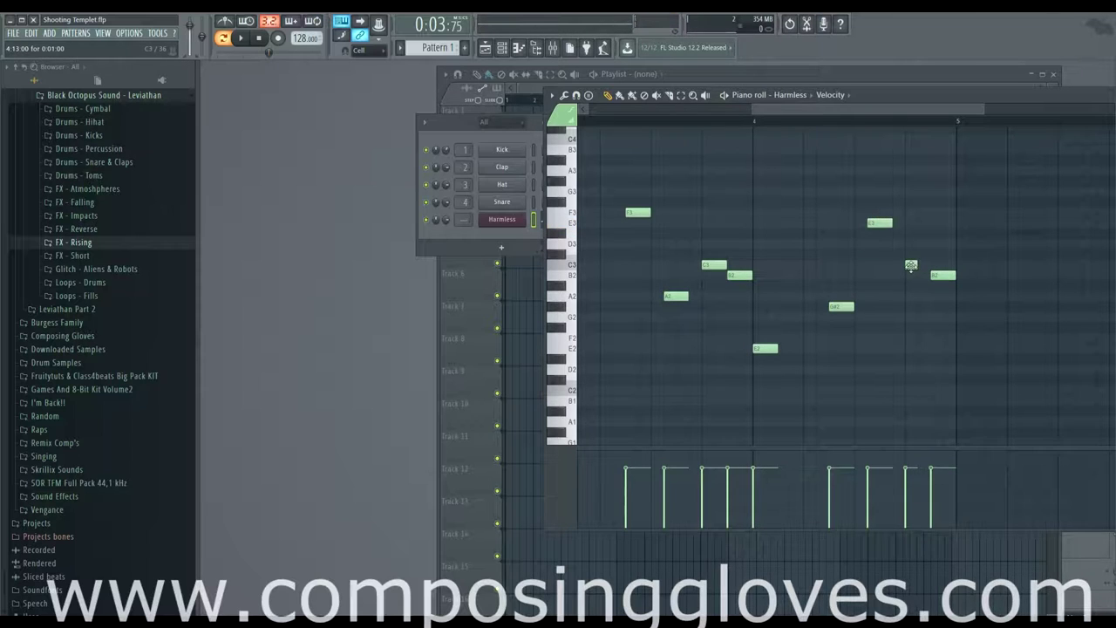
mouse_move(911, 265)
mouse_down()
mouse_move(911, 237)
mouse_move(910, 254)
mouse_up()
key(space)
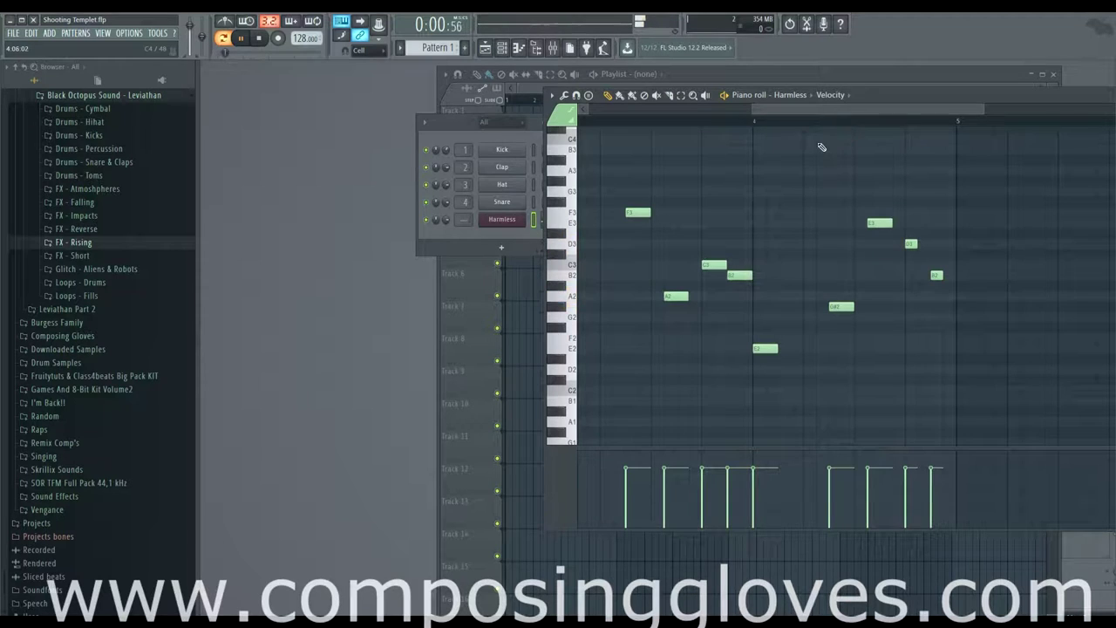
Place Pattern 1 at bar 1 on Track 1 of the playlist and open the Harmless synth editor
click(525, 85)
key(space)
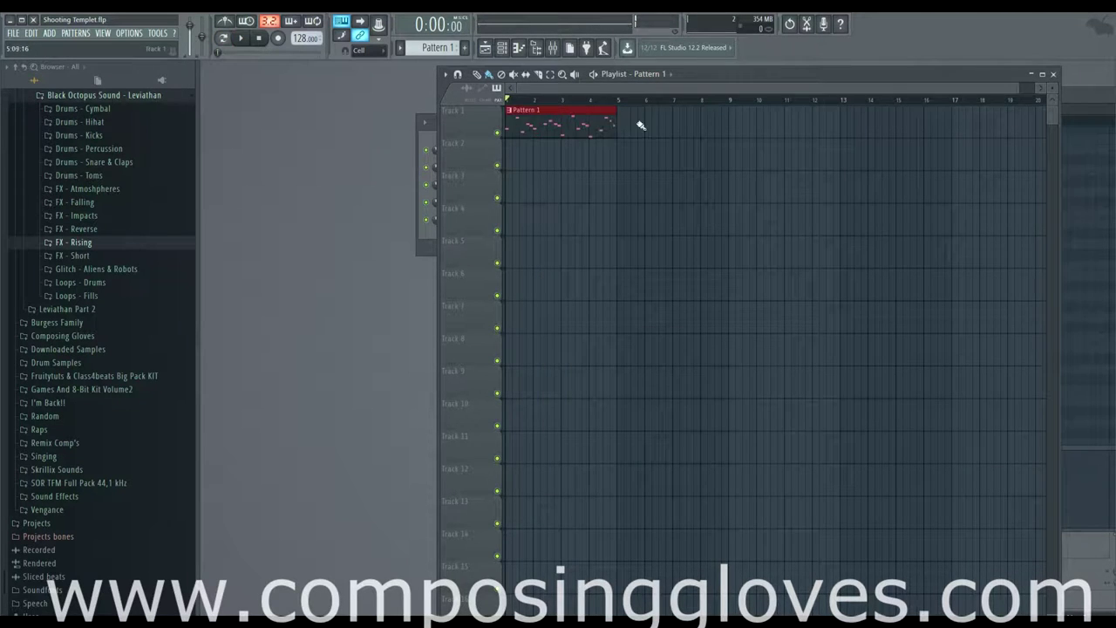
key(F6)
click(519, 223)
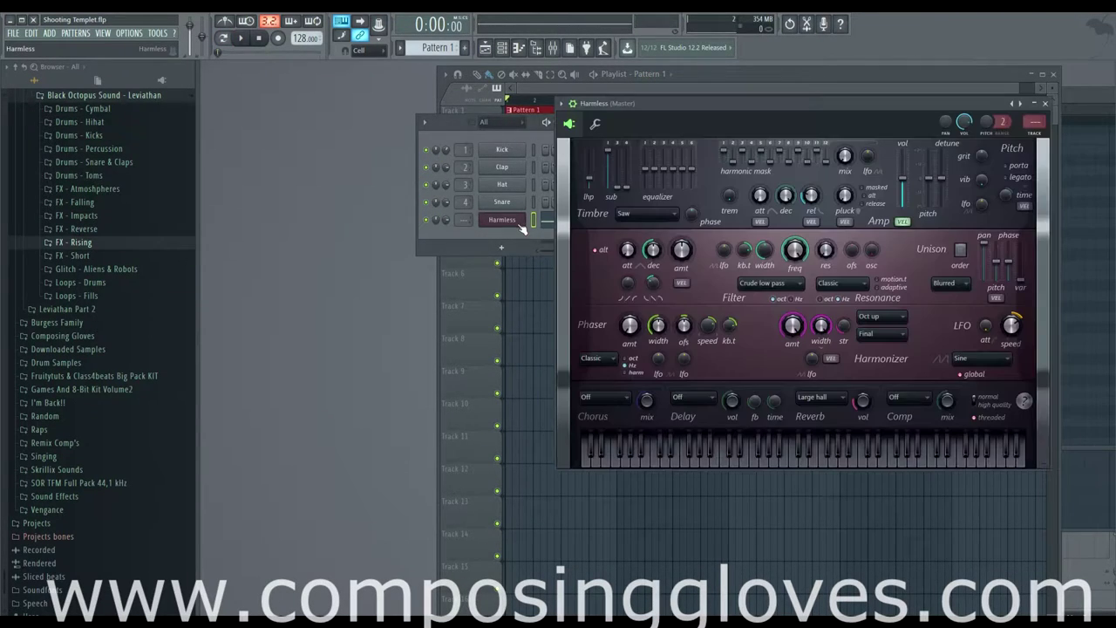
Create automation clips for the Harmless harmonizer amount, reverb volume and filter frequency knobs
right_click(814, 361)
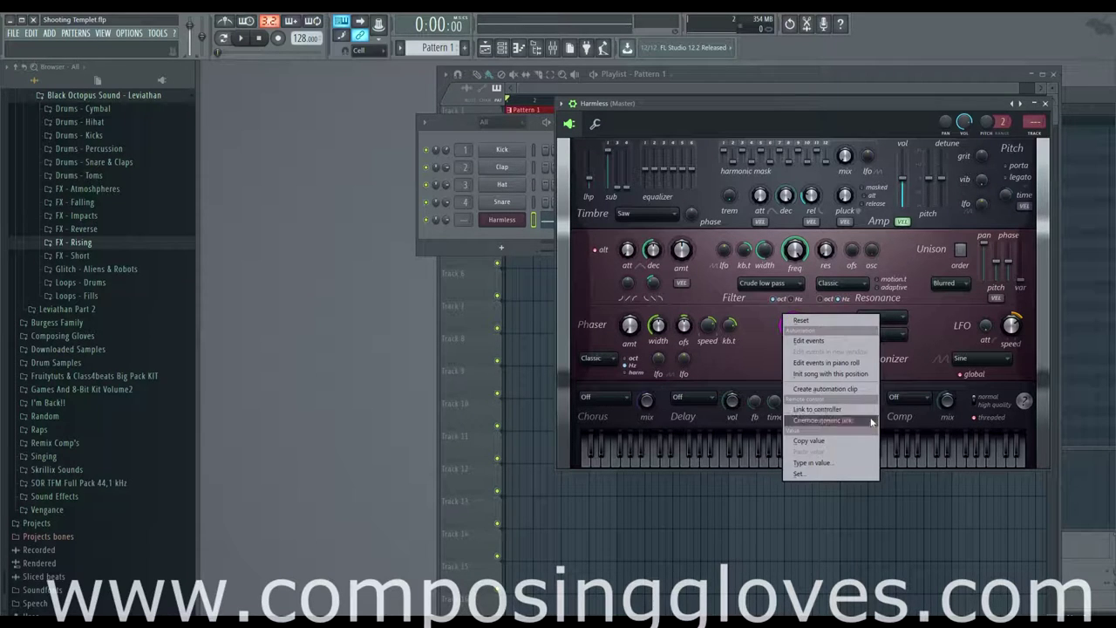
click(798, 392)
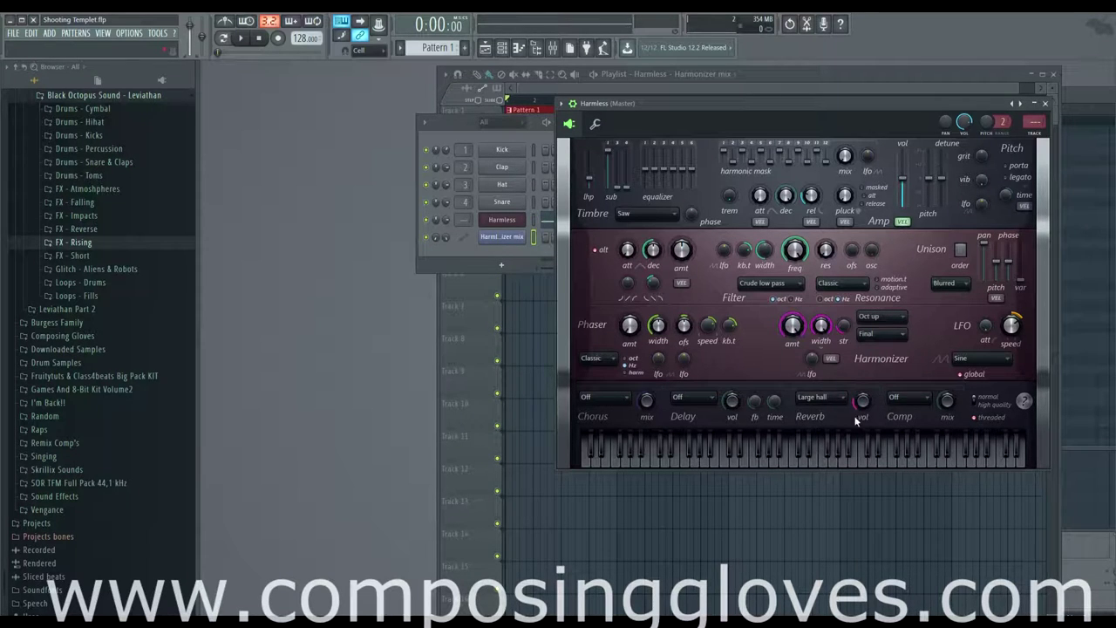
right_click(856, 418)
click(907, 483)
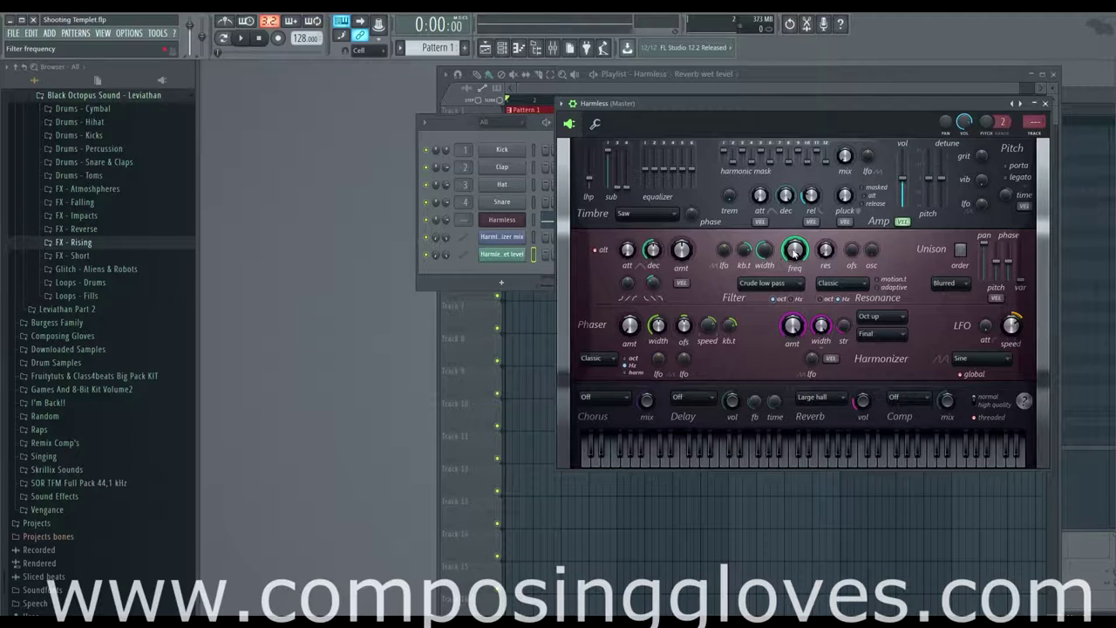
right_click(795, 251)
click(828, 323)
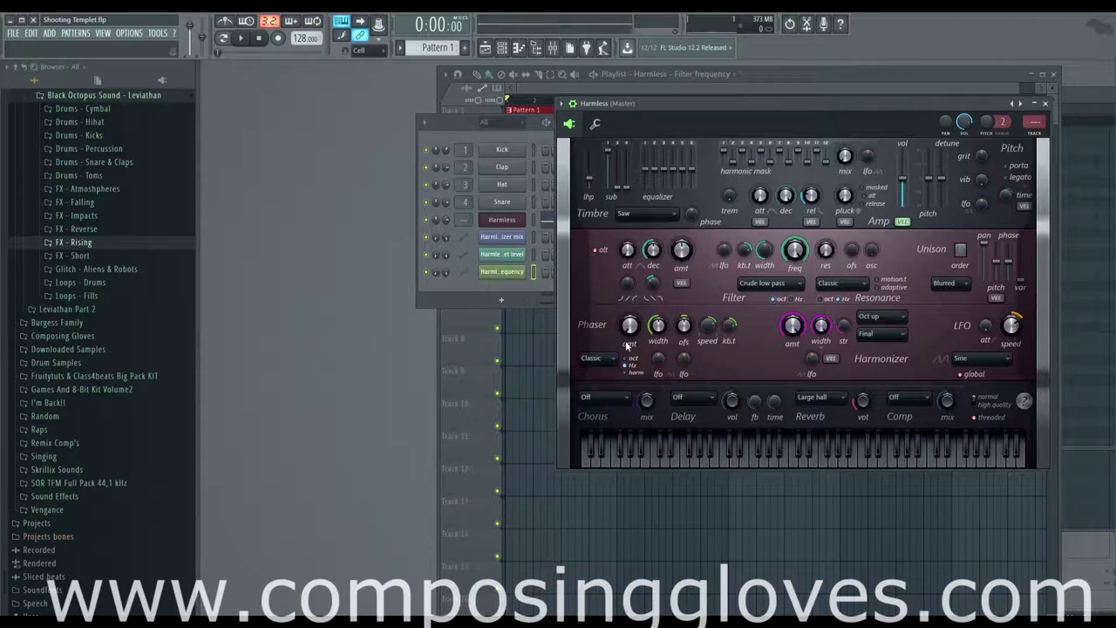
Lower the start point of the Harmonizer mix envelope in the playlist for a four-bar rise, and play the song
click(523, 85)
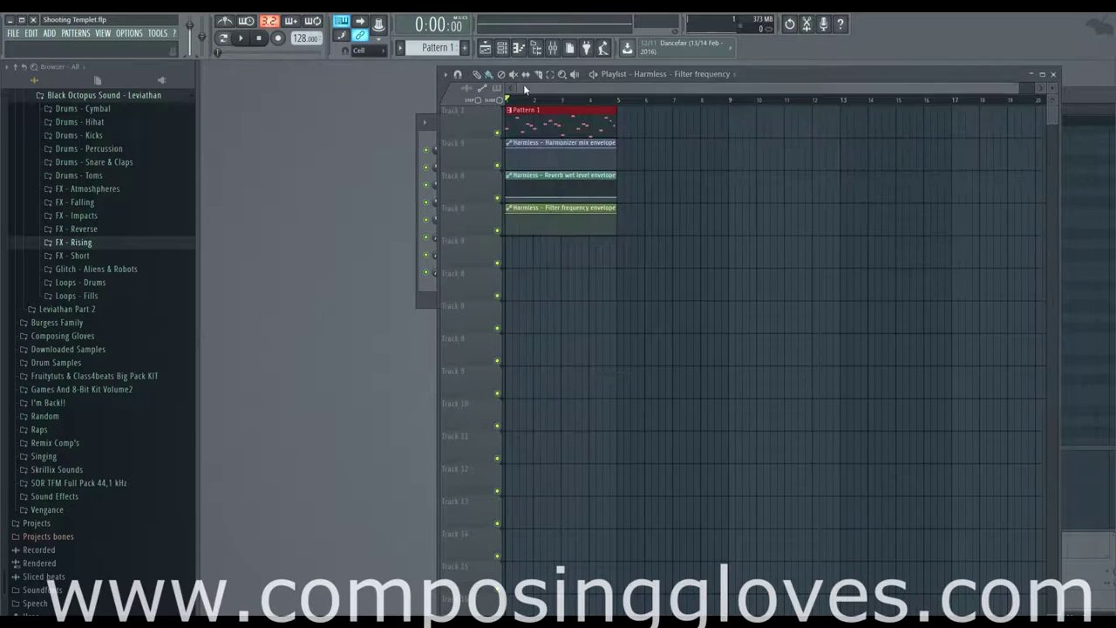
scroll(553, 200, up, 4)
key(space)
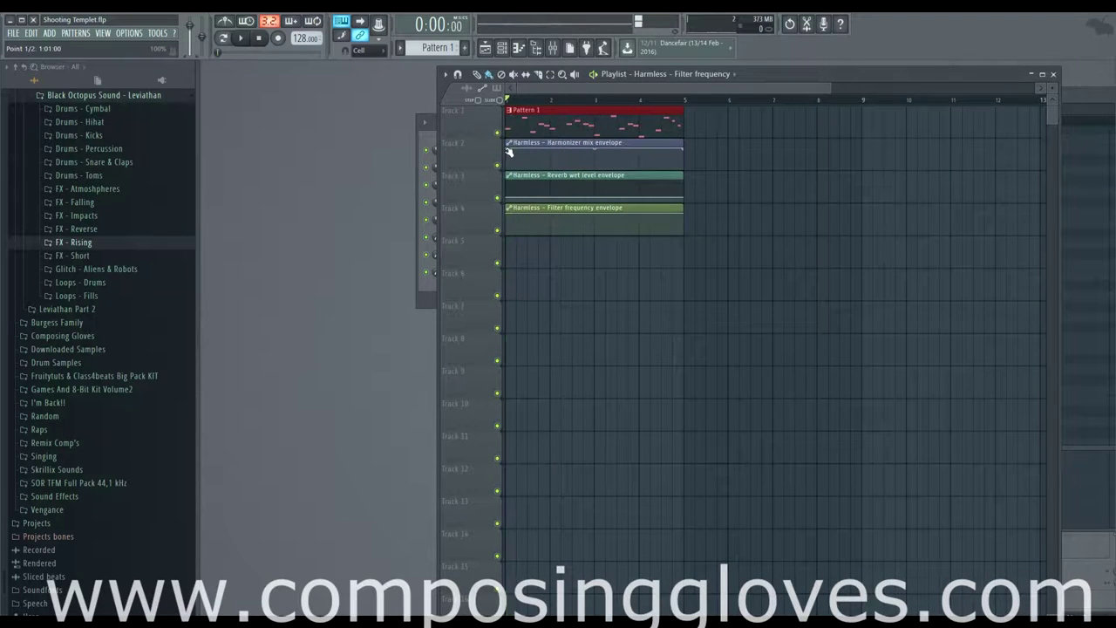
key(space)
key(space)
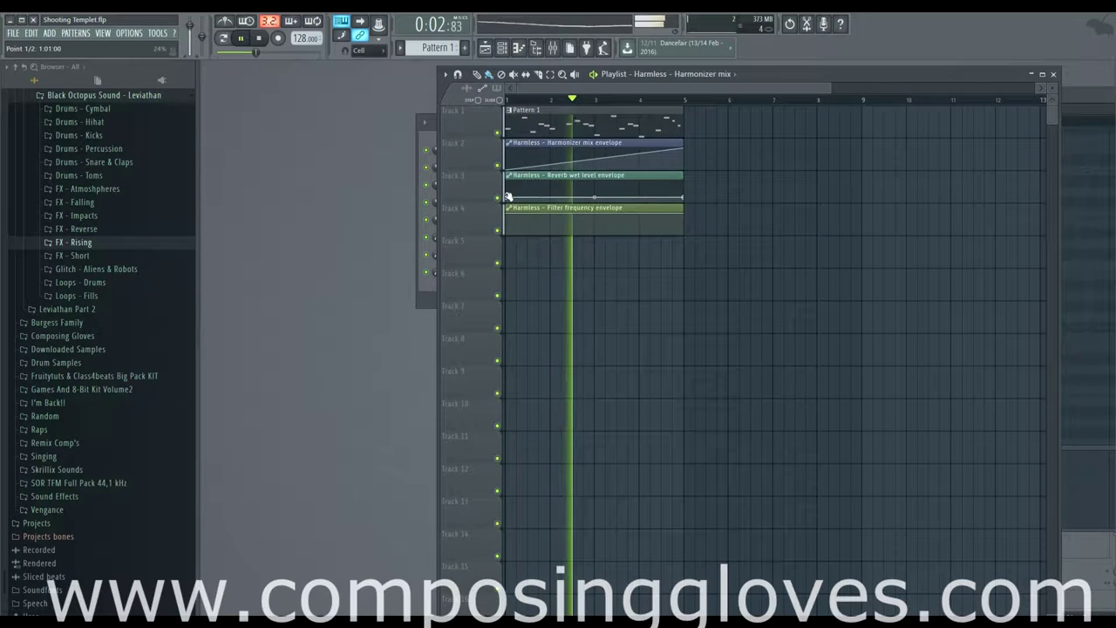
Try a high start on the Reverb wet level envelope, set it just below its end level, and drop the Filter frequency envelope's start to minimum
drag(508, 199, 509, 179)
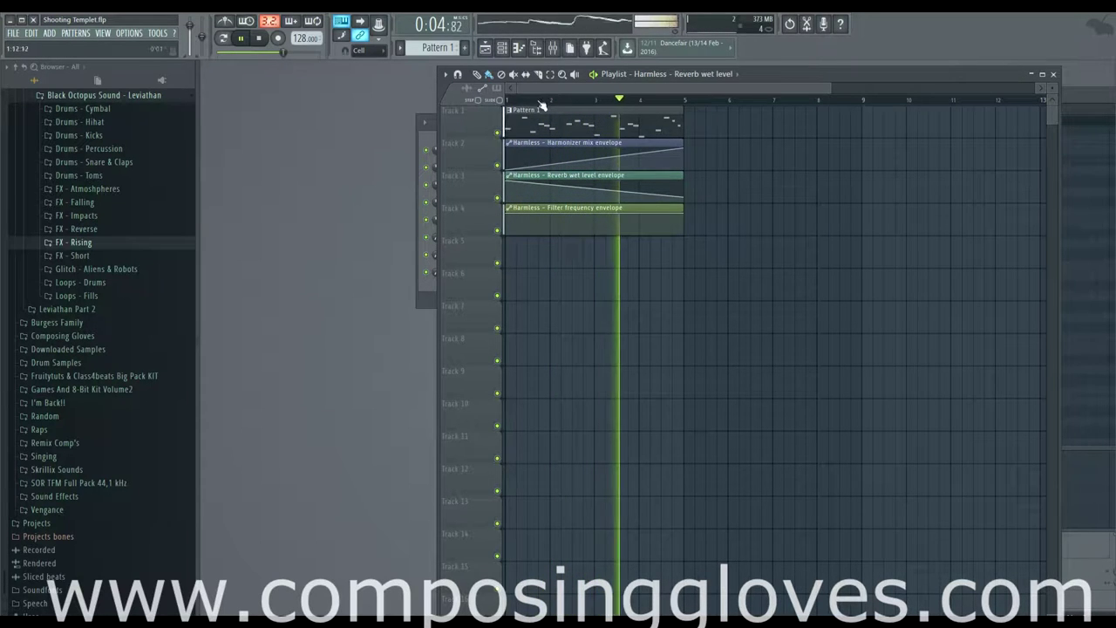
click(507, 102)
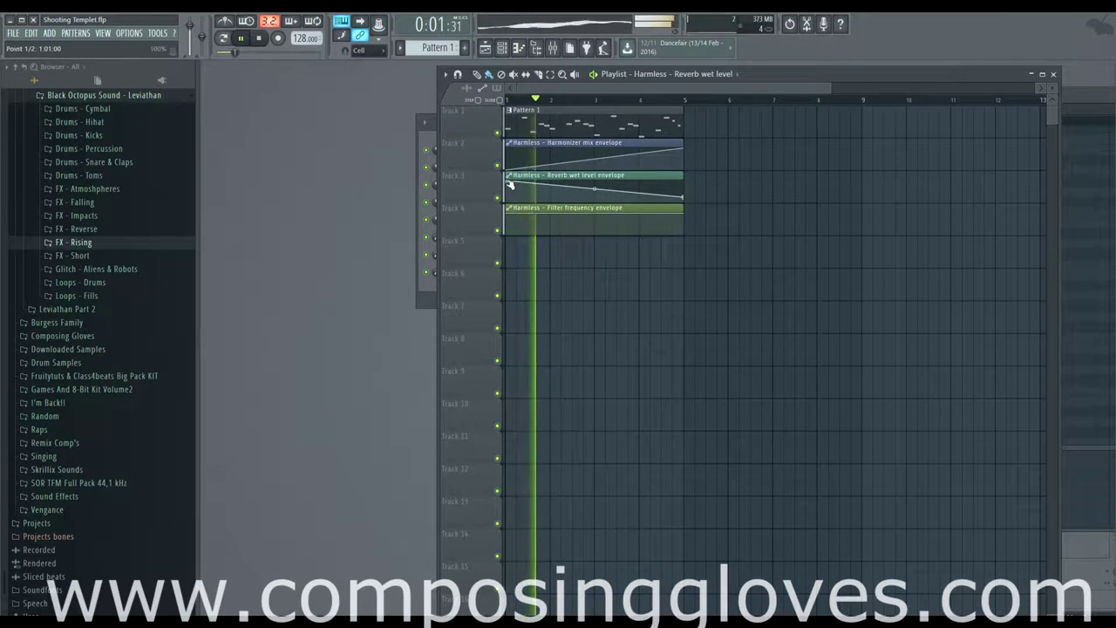
drag(508, 179, 508, 199)
key(space)
key(space)
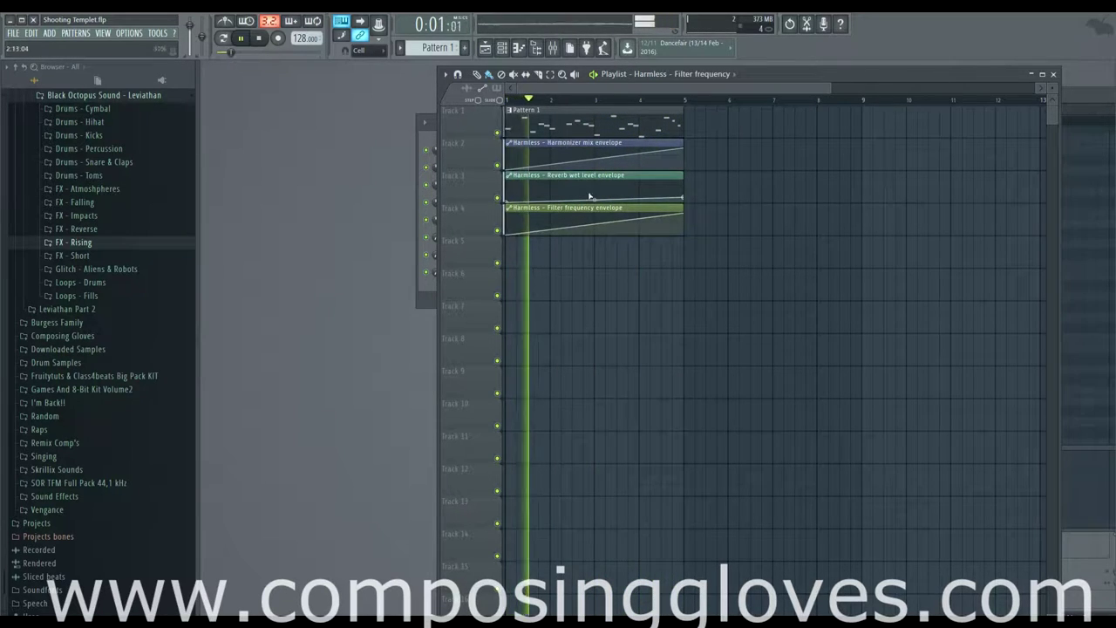
Place a second Pattern 1 clip at bar 5 on Track 1, stretch the Filter frequency envelope to eight bars, and audition the song
click(747, 131)
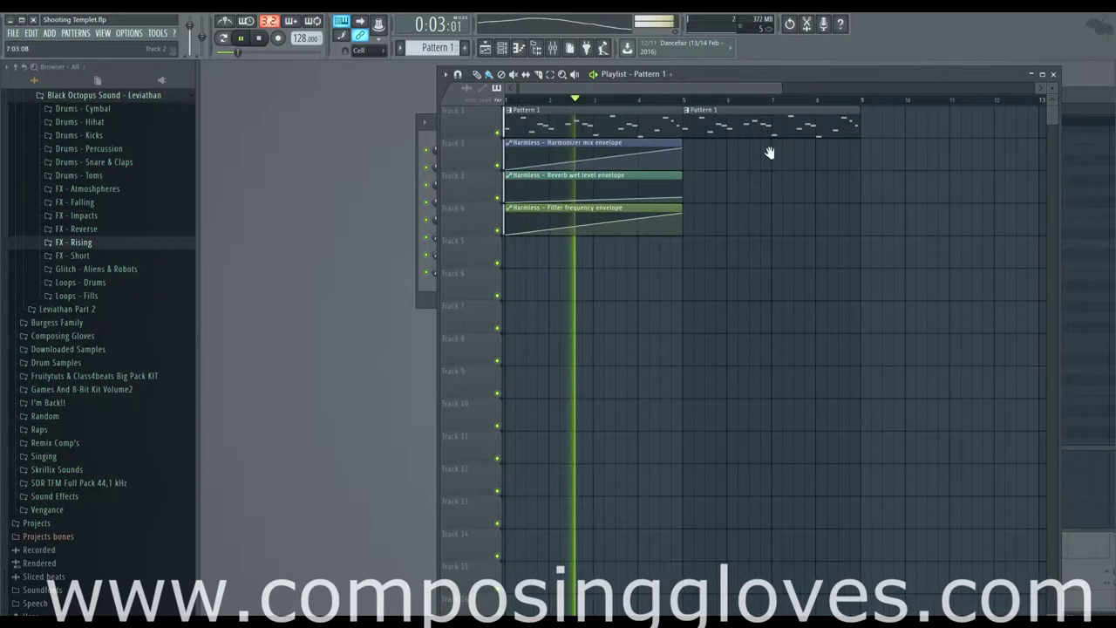
scroll(707, 157, down, 2)
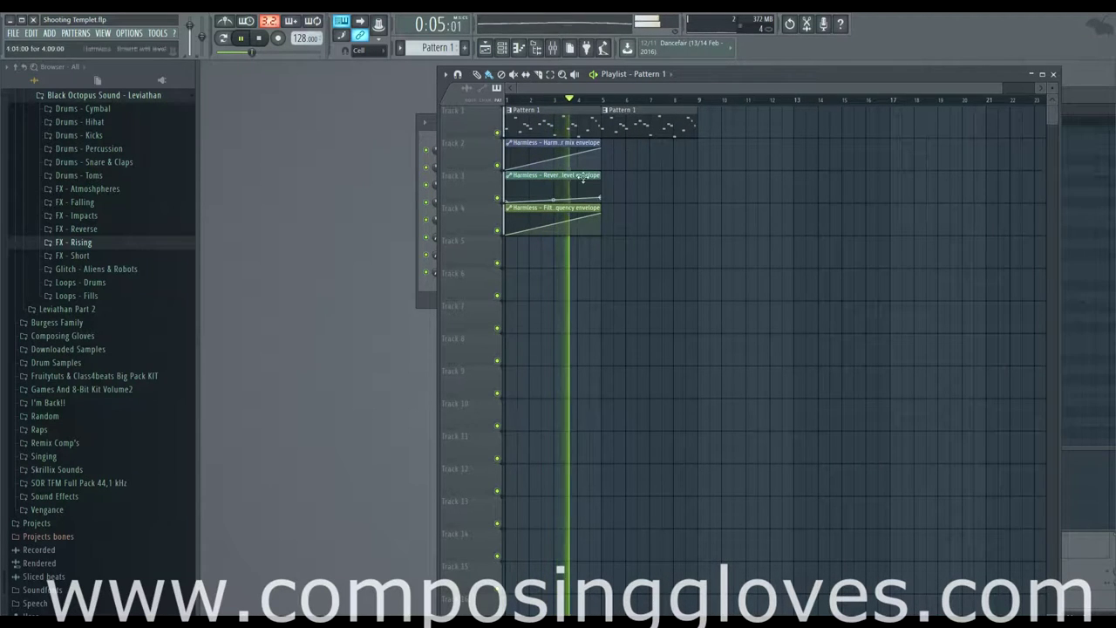
drag(601, 207, 693, 206)
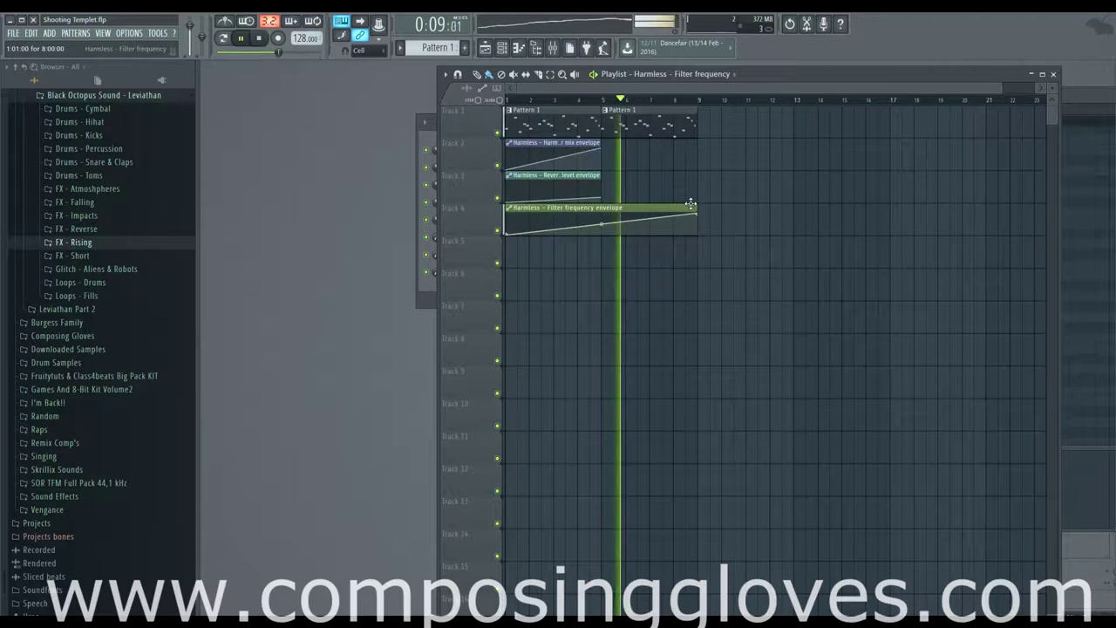
key(space)
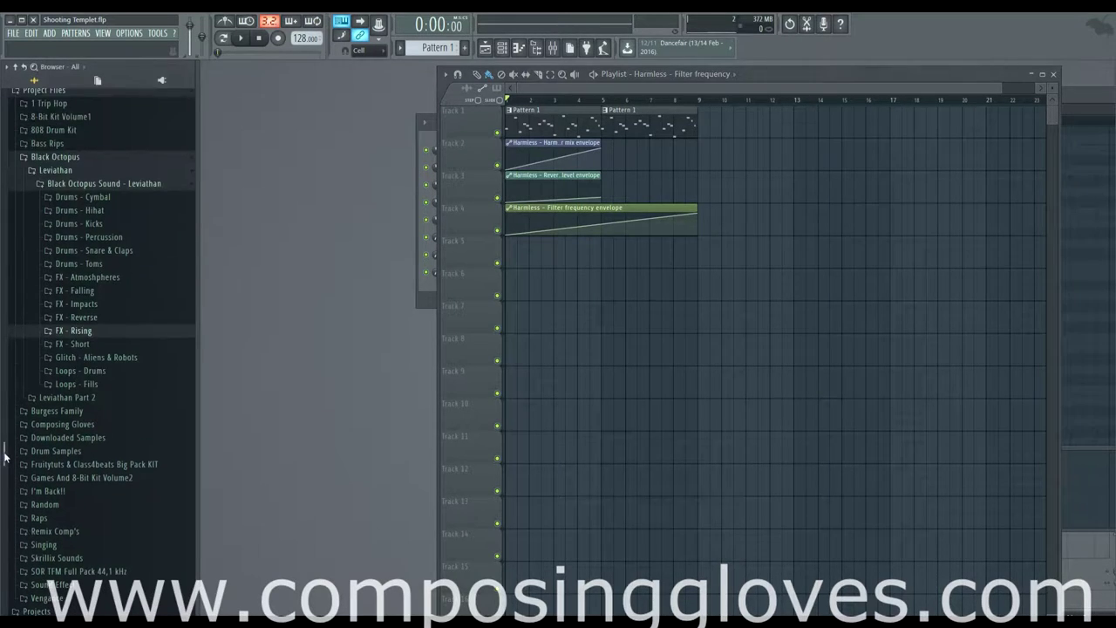
Open the Drums - Hihat folder of the Black Octopus Sound - Leviathan pack in the browser
scroll(4, 453, up, 3)
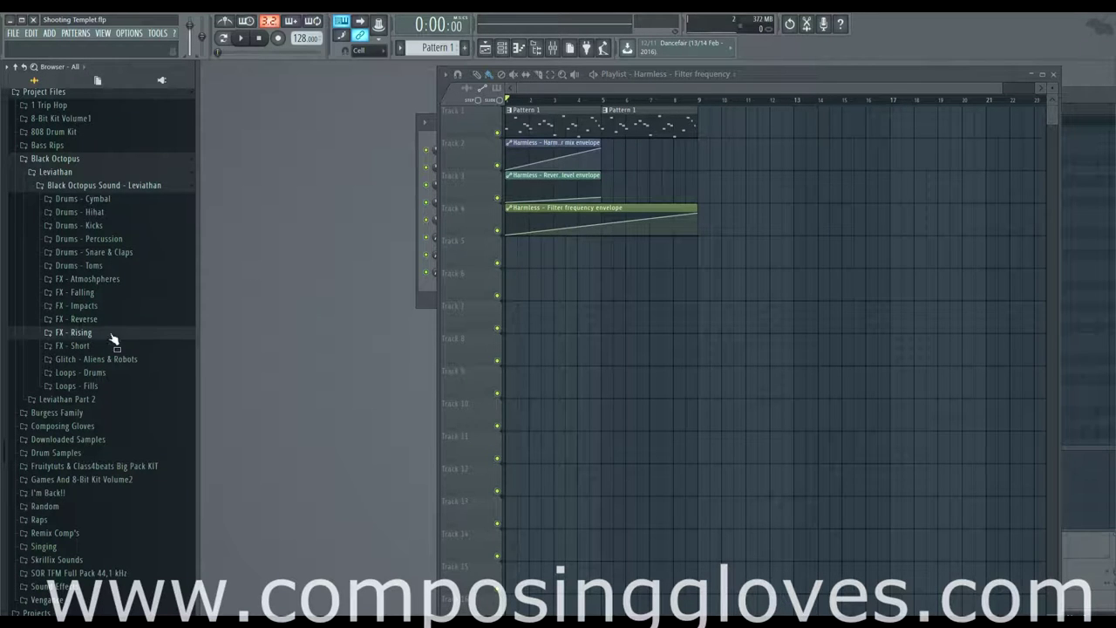
scroll(156, 283, up, 2)
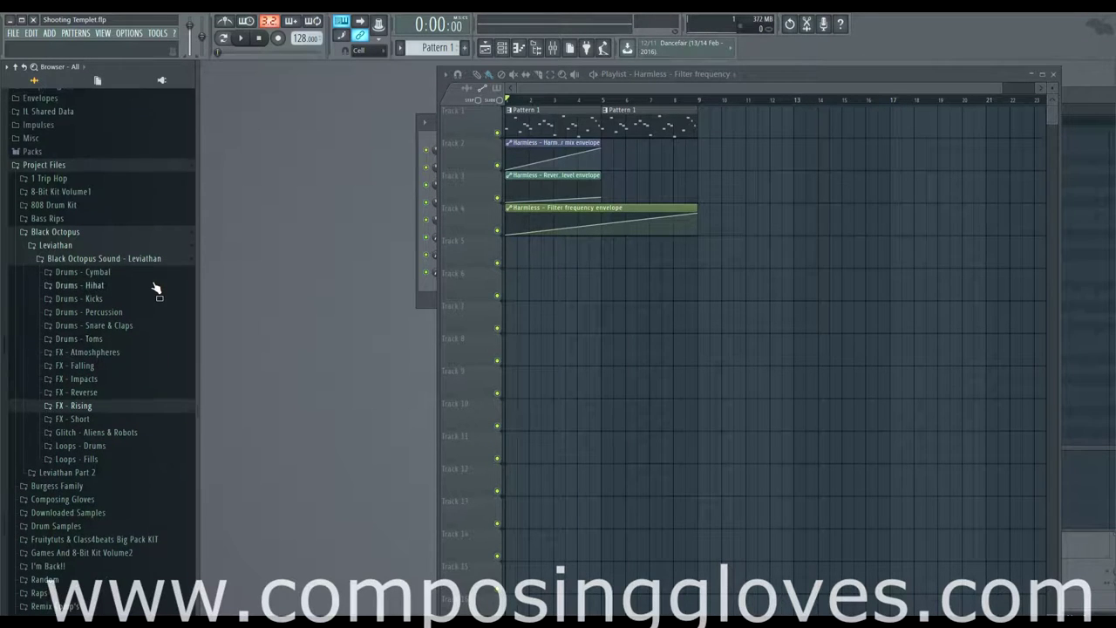
scroll(149, 412, down, 2)
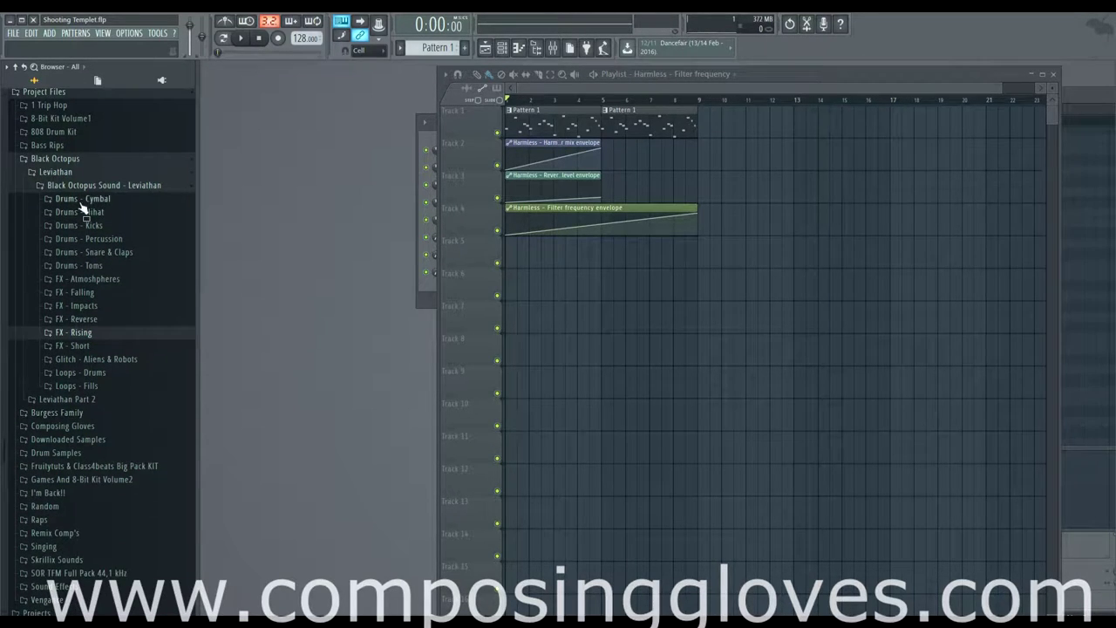
click(98, 187)
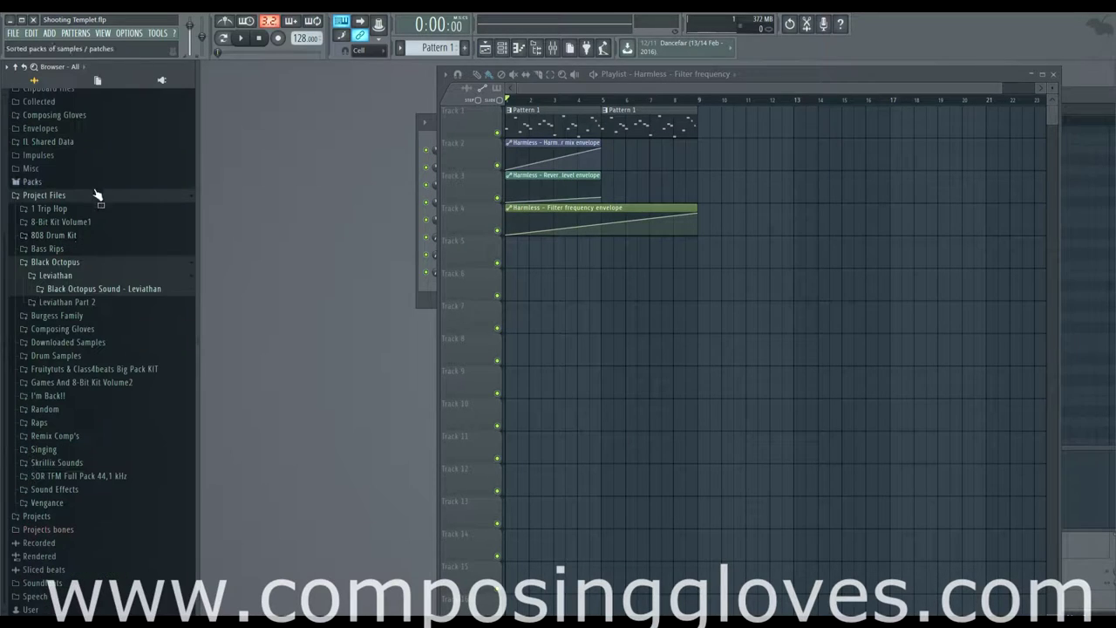
click(84, 292)
click(126, 317)
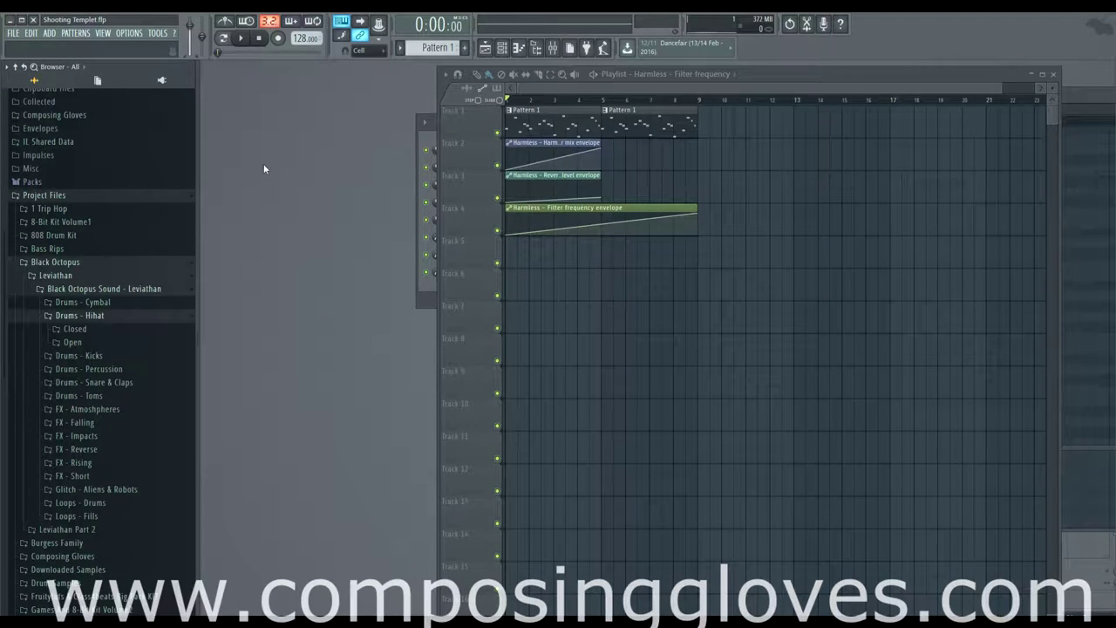
Bring the Channel rack forward, place it next to the browser, and create the empty Pattern 2
click(421, 139)
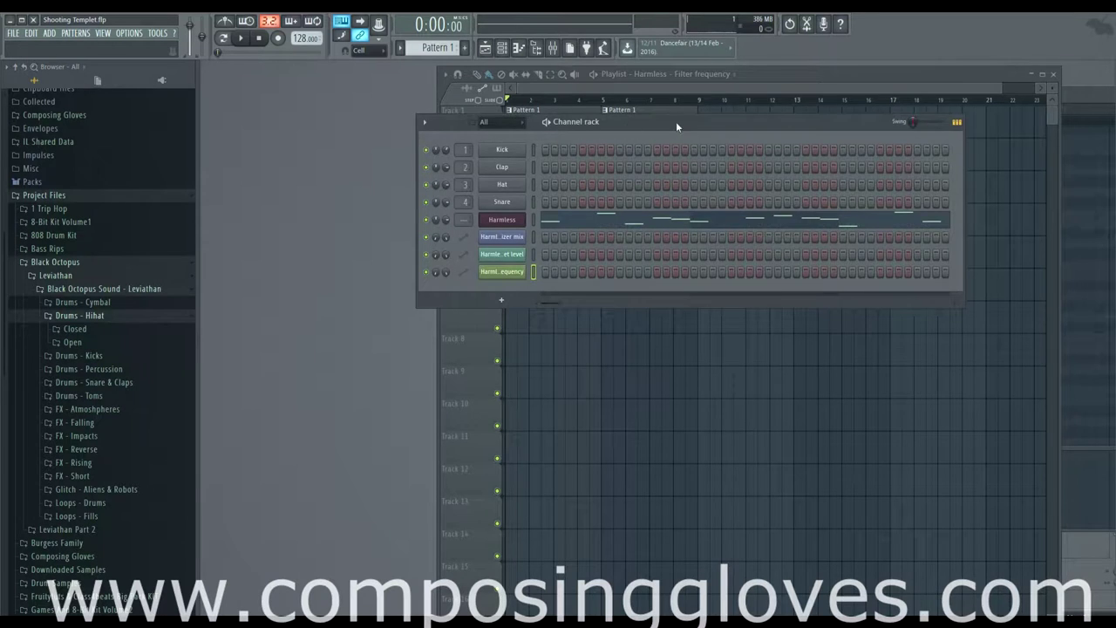
drag(676, 121, 425, 108)
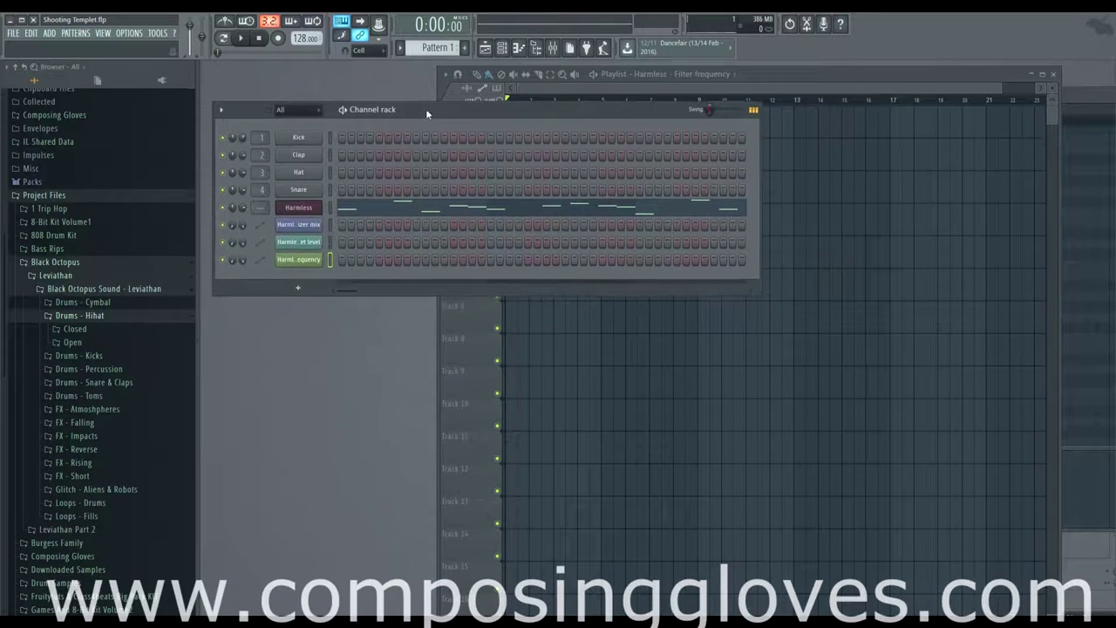
click(472, 53)
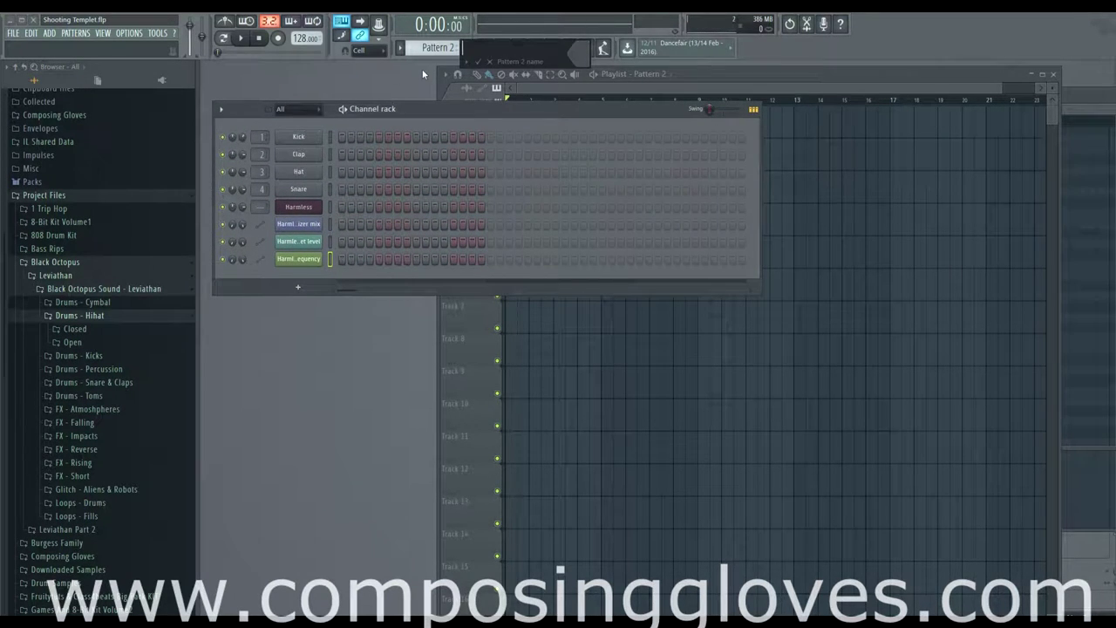
Load the Lev_Chh_027 sample from the Closed hi-hat folder onto the Kick channel and raise its precomputed fade-out
click(123, 334)
scroll(157, 366, down, 4)
click(105, 286)
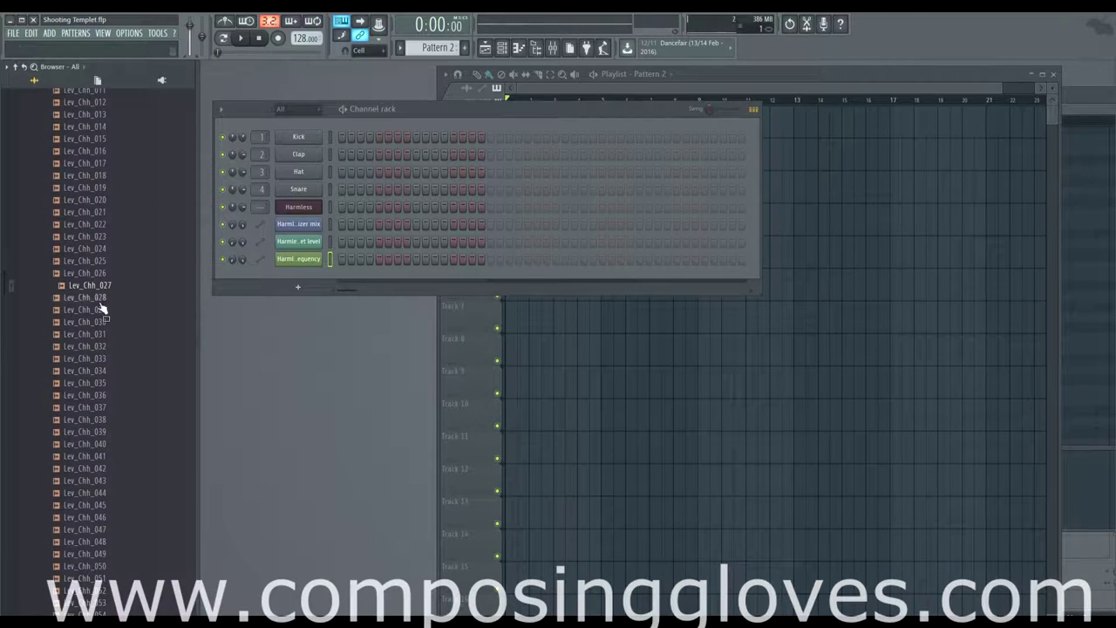
click(103, 286)
drag(103, 291, 316, 143)
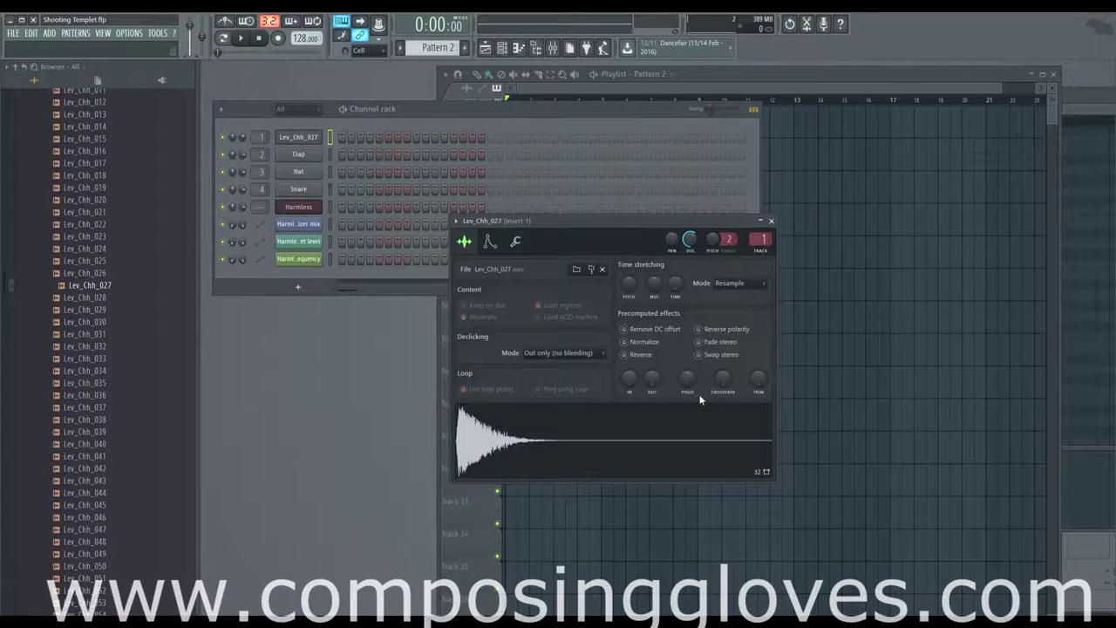
drag(650, 380, 650, 367)
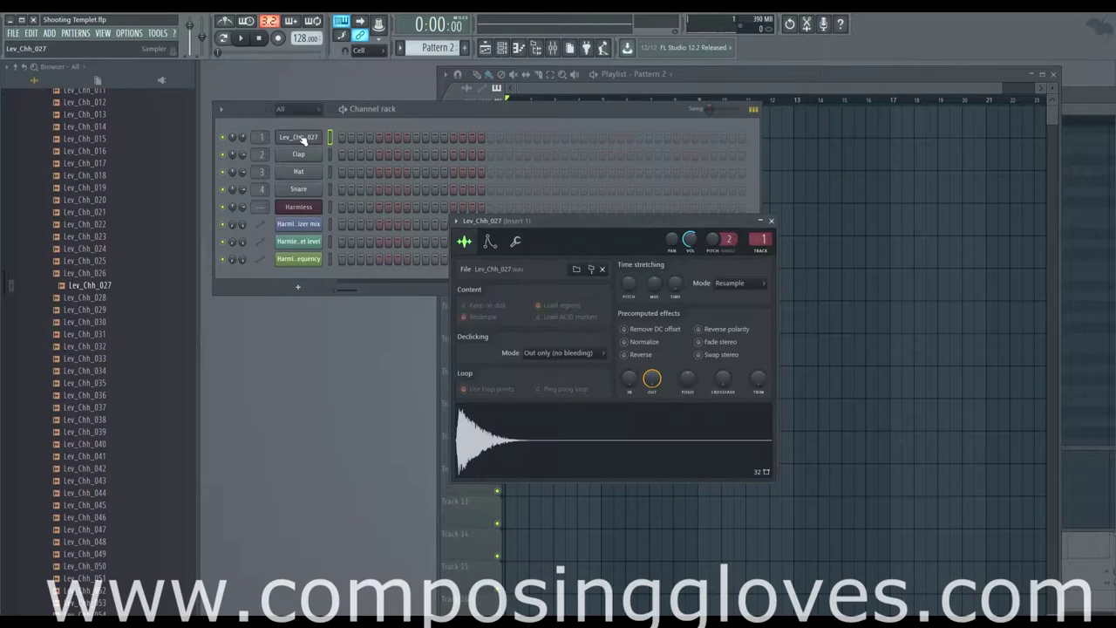
Fill the Lev_Chh_027 channel with a hit every 4 steps and audition Pattern 2
right_click(312, 136)
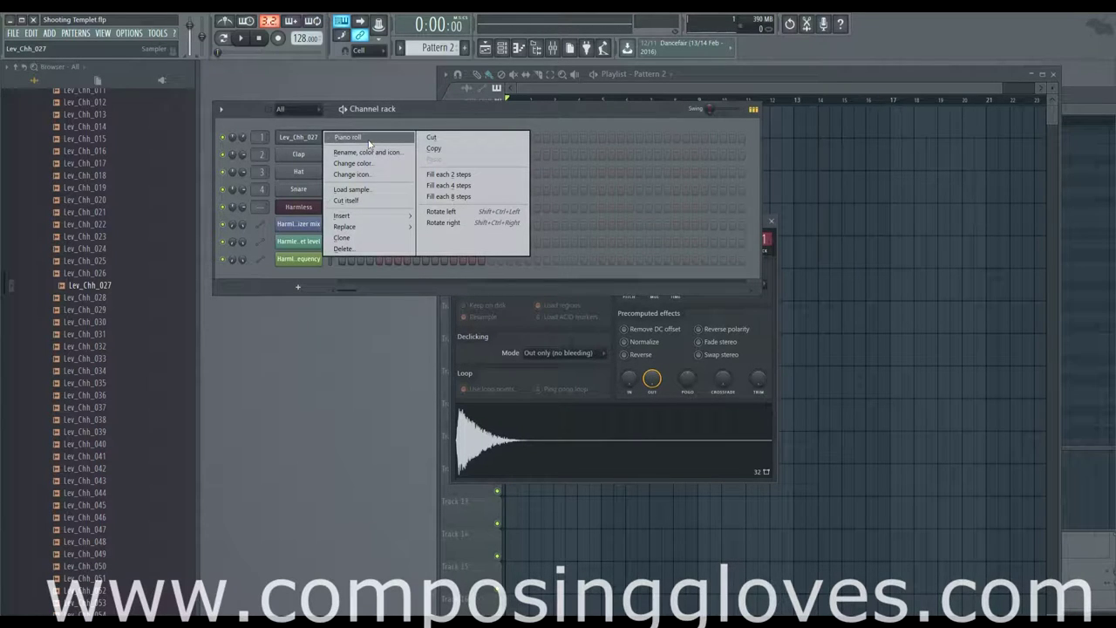
click(311, 143)
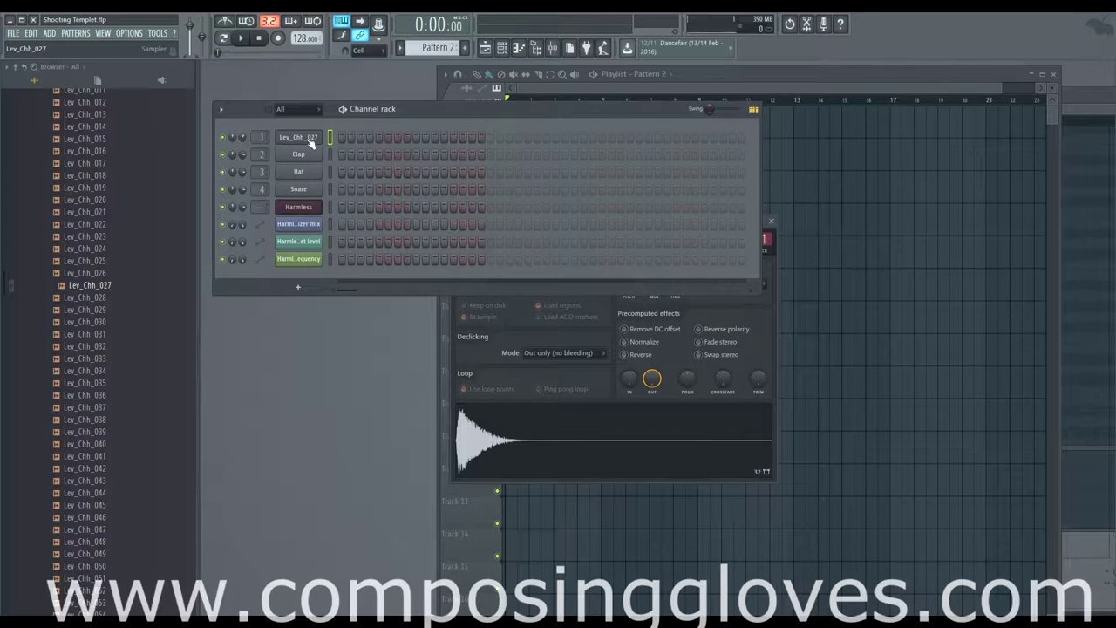
click(388, 138)
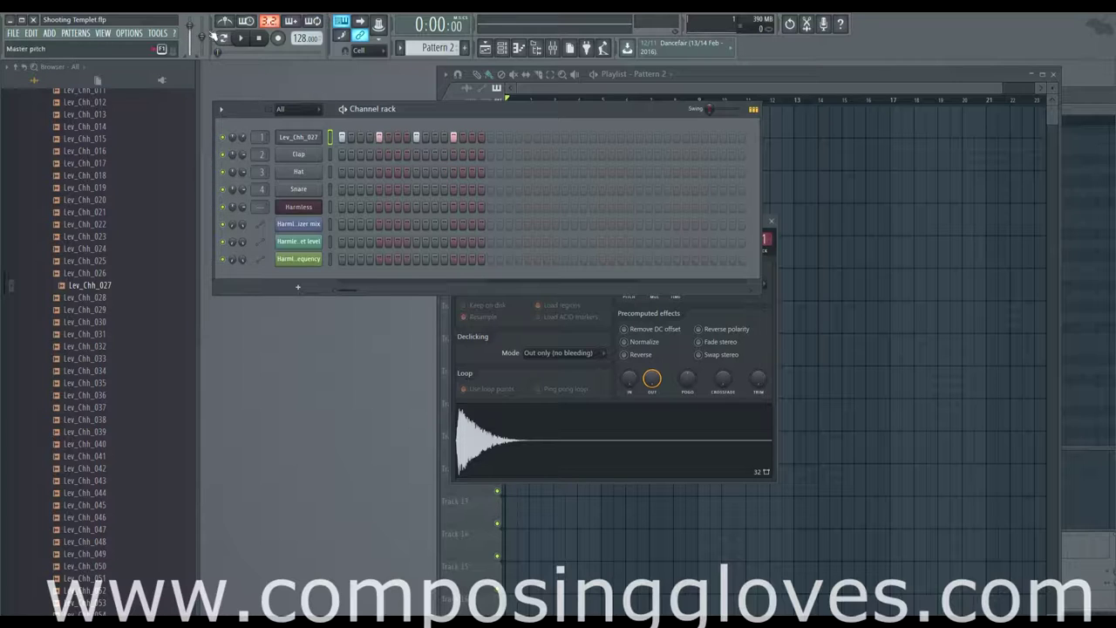
key(space)
click(300, 138)
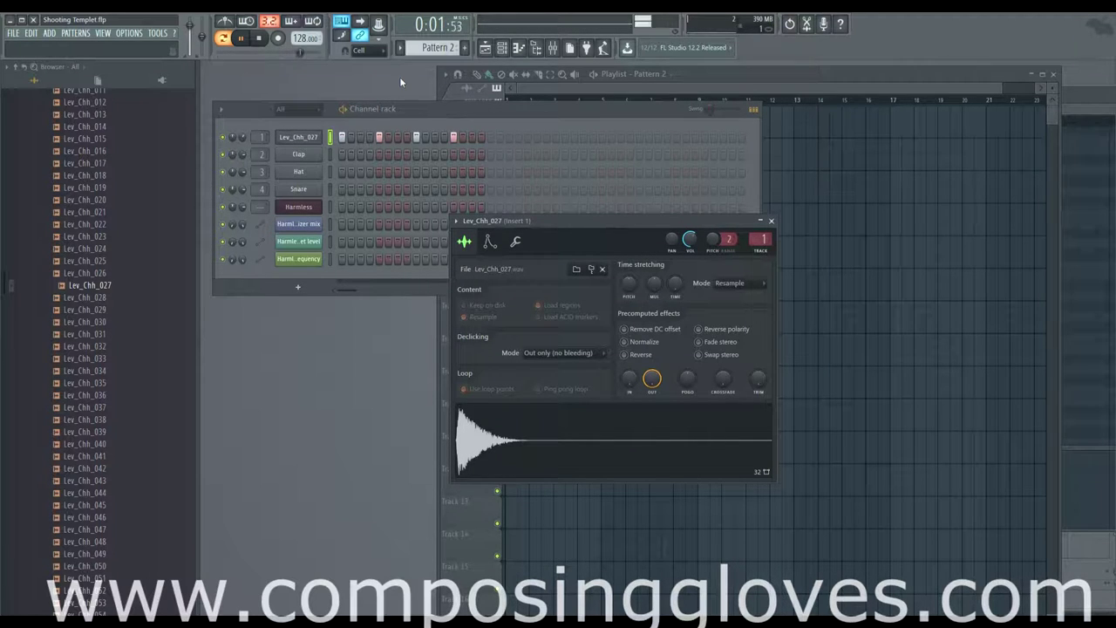
key(space)
Add Fruity Parametric EQ 2 to the first effect slot of Insert 1, cut the hi-hat's low frequencies, and audition it
click(553, 48)
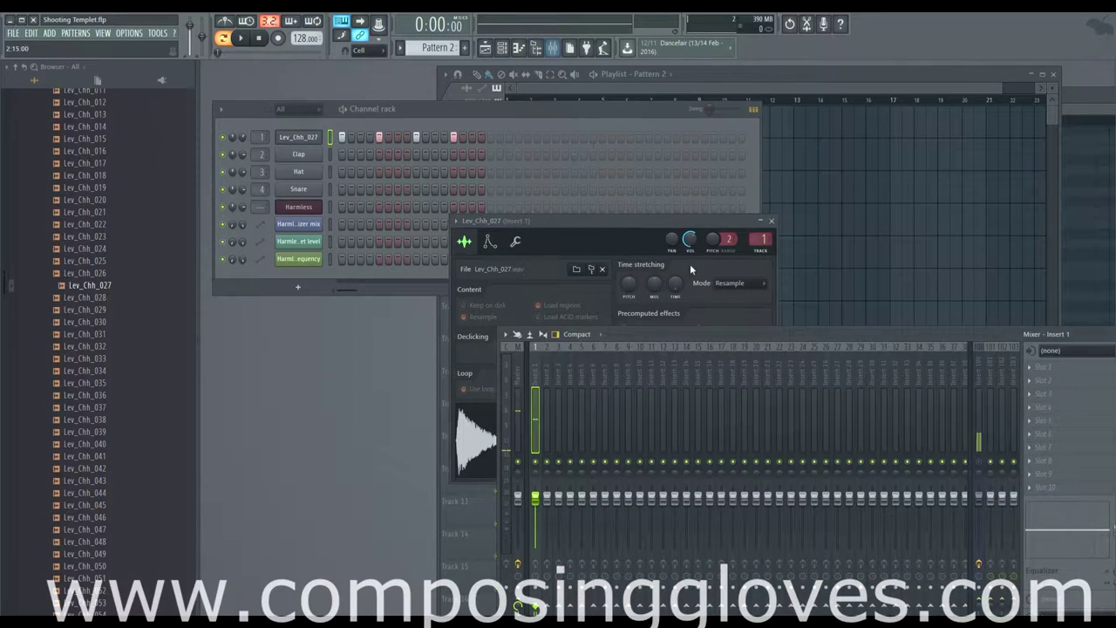
click(1050, 368)
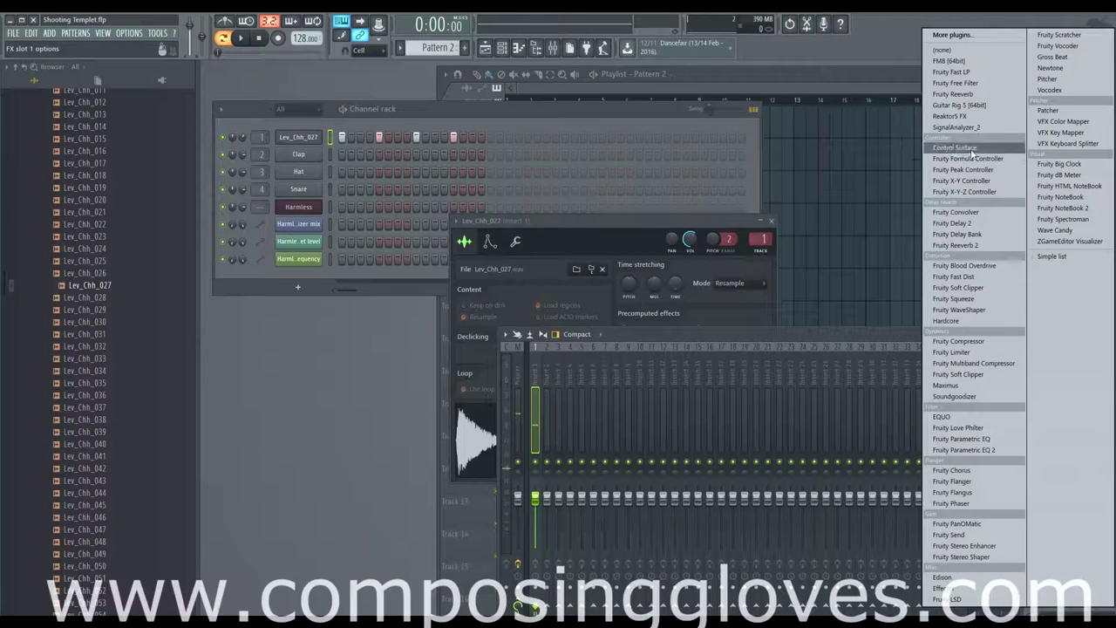
click(991, 451)
drag(321, 275, 408, 327)
key(space)
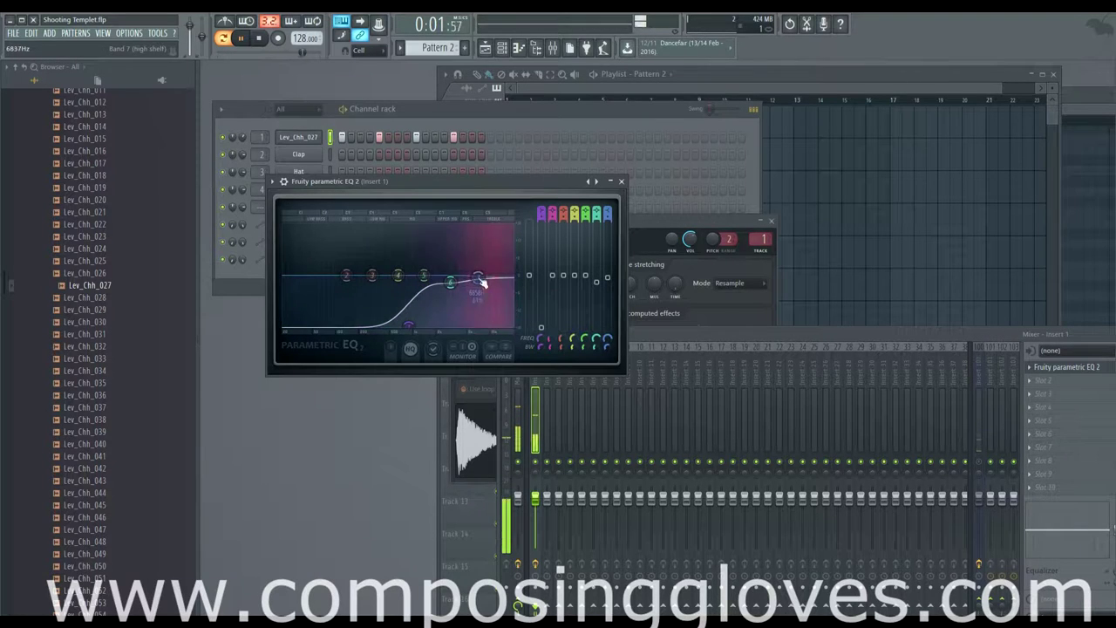
key(space)
Add Fruity Delay 2 to the second effect slot of Insert 1 and play the hi-hat pattern through it
click(1038, 381)
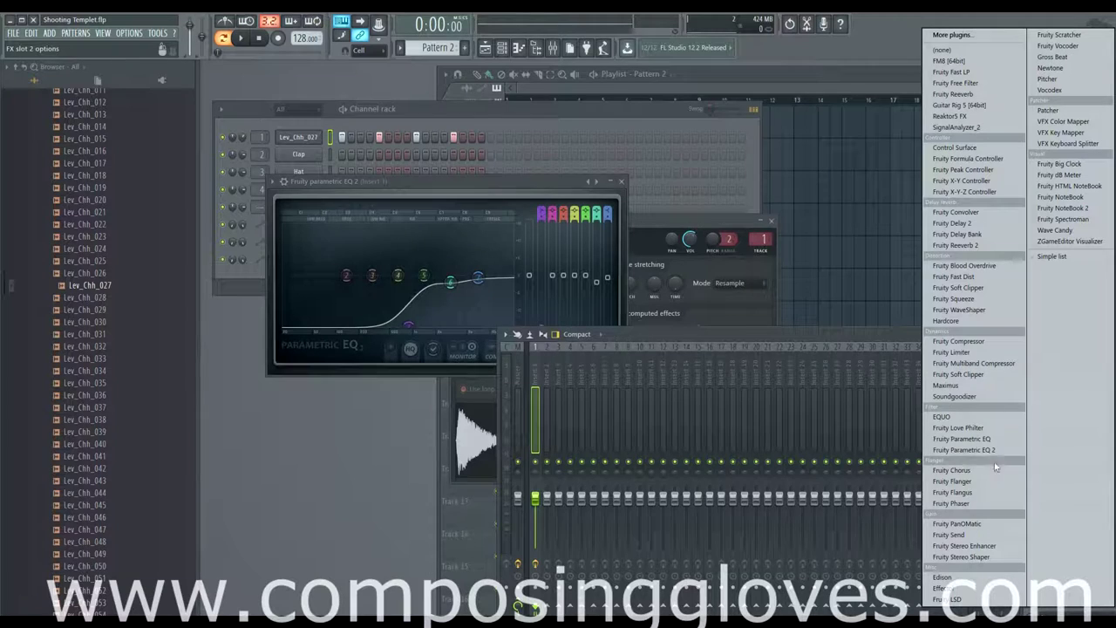
click(993, 229)
drag(410, 198, 527, 121)
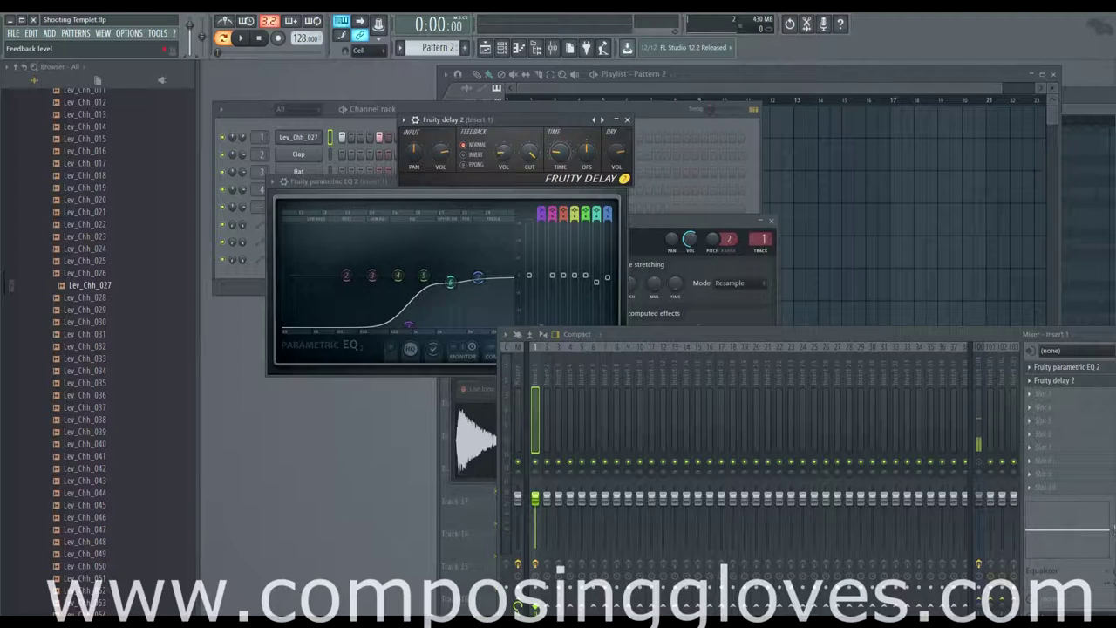
key(space)
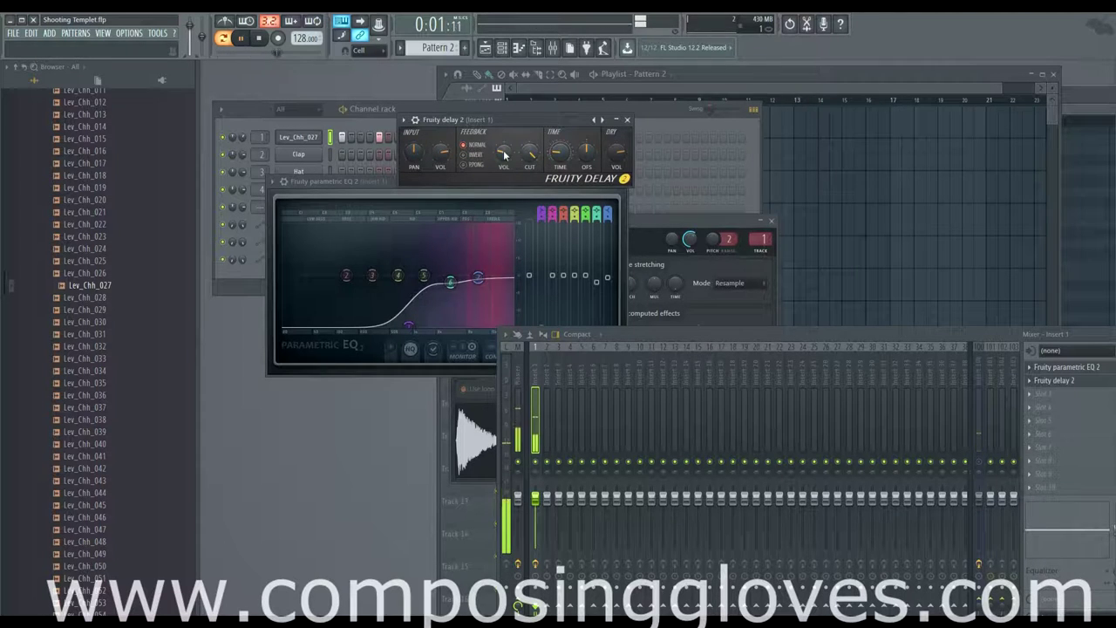
Stop playback and paint four Pattern 2 clips on Track 5 across bars 5 to 8
click(616, 98)
key(space)
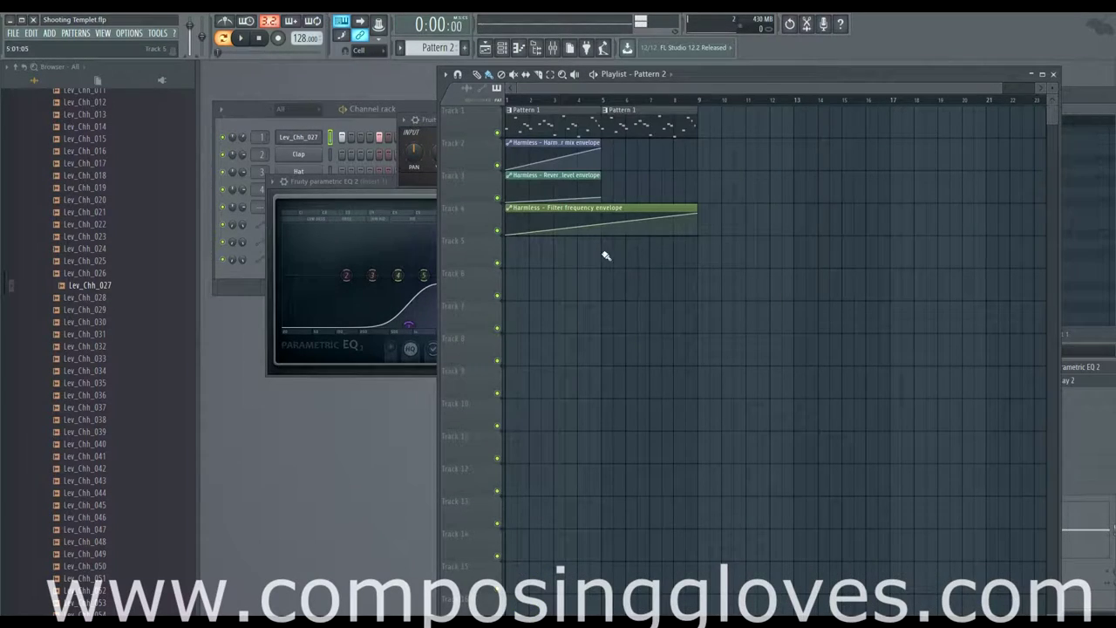
drag(607, 254, 671, 264)
Add Fruity Free Filter to the third effect slot of Insert 1 with its type set to High pass
key(F9)
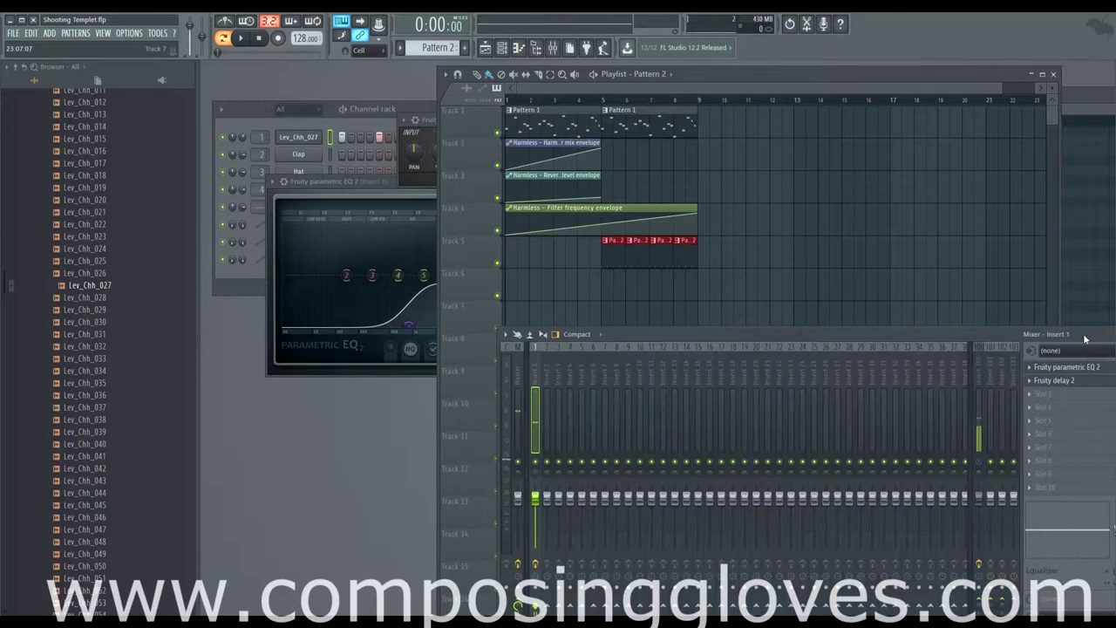
click(1041, 400)
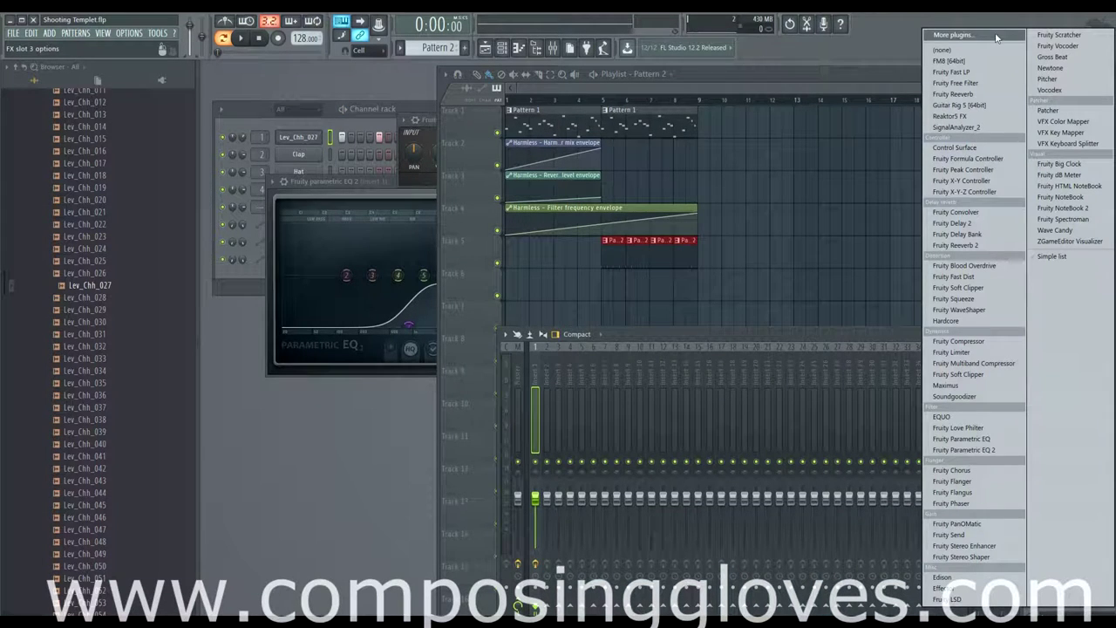
click(991, 84)
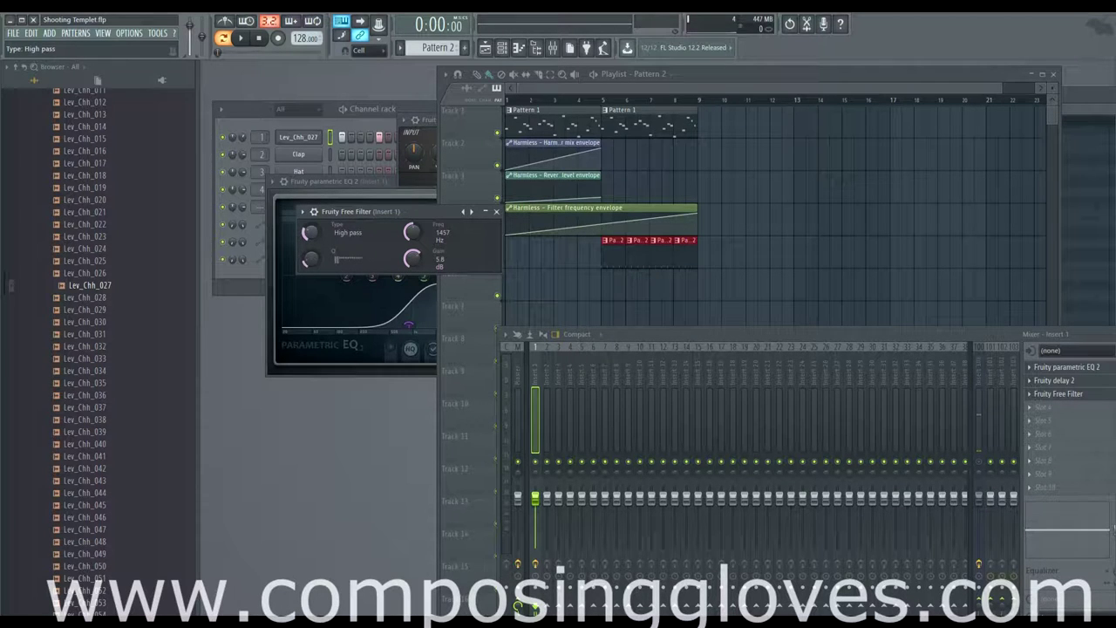
Create a Free Filter frequency automation clip over bars 5 to 8, place it on Track 2, and lower its end point to minimum
drag(608, 103, 707, 127)
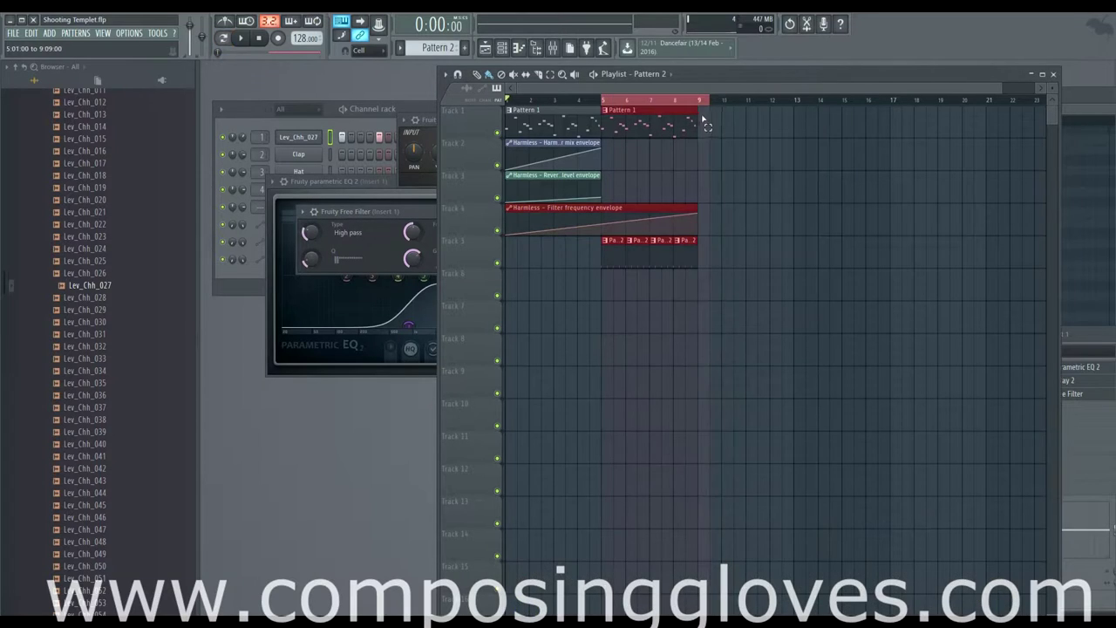
right_click(411, 231)
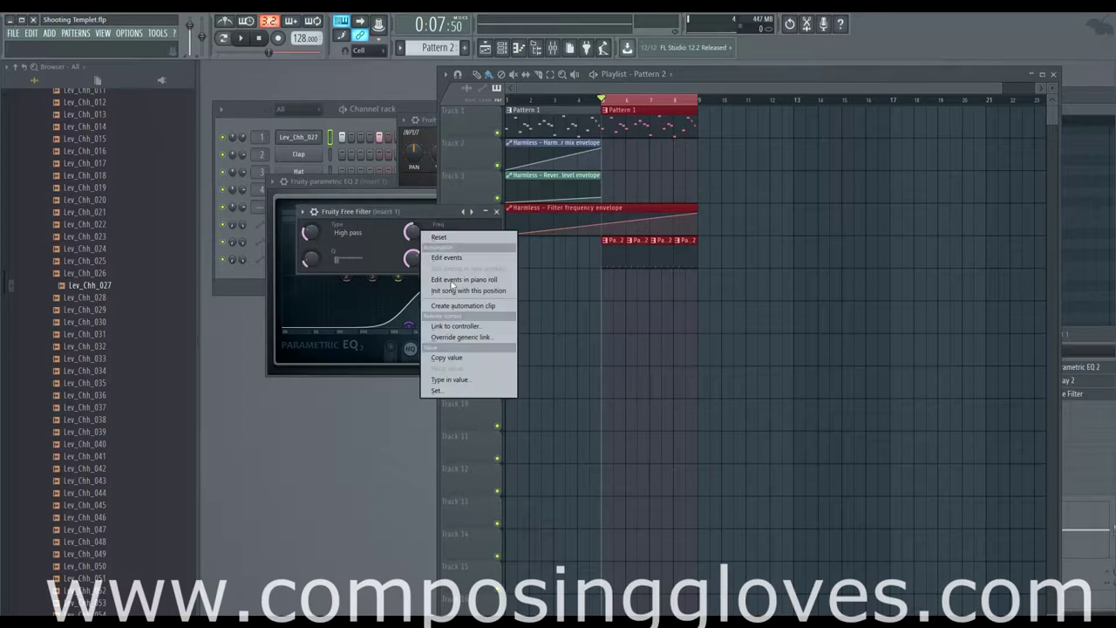
click(467, 305)
drag(607, 160, 639, 137)
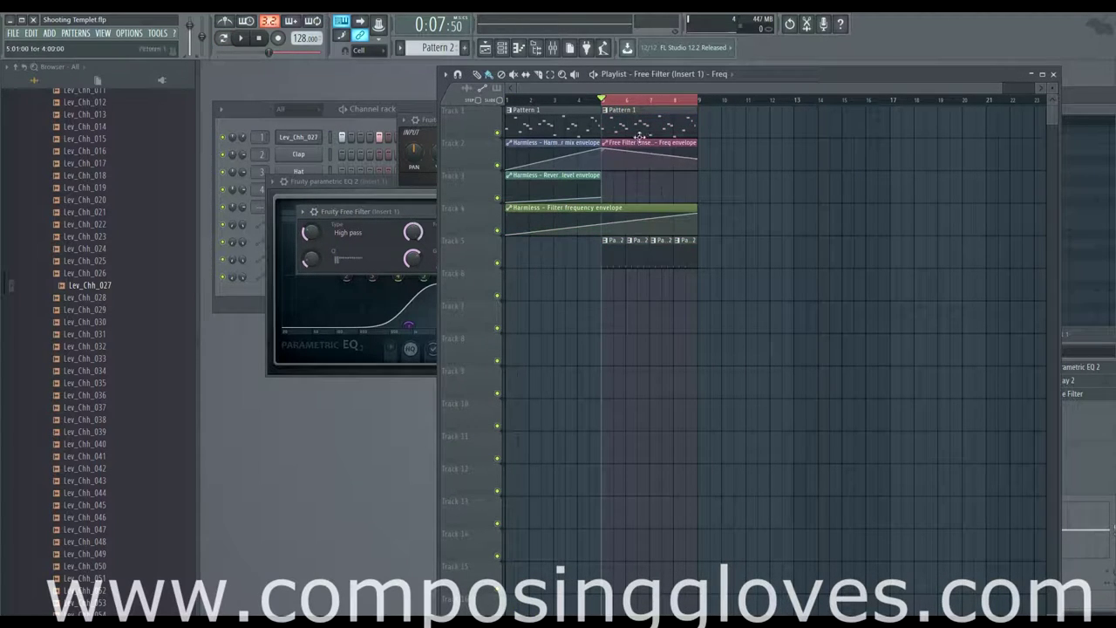
drag(695, 163, 686, 175)
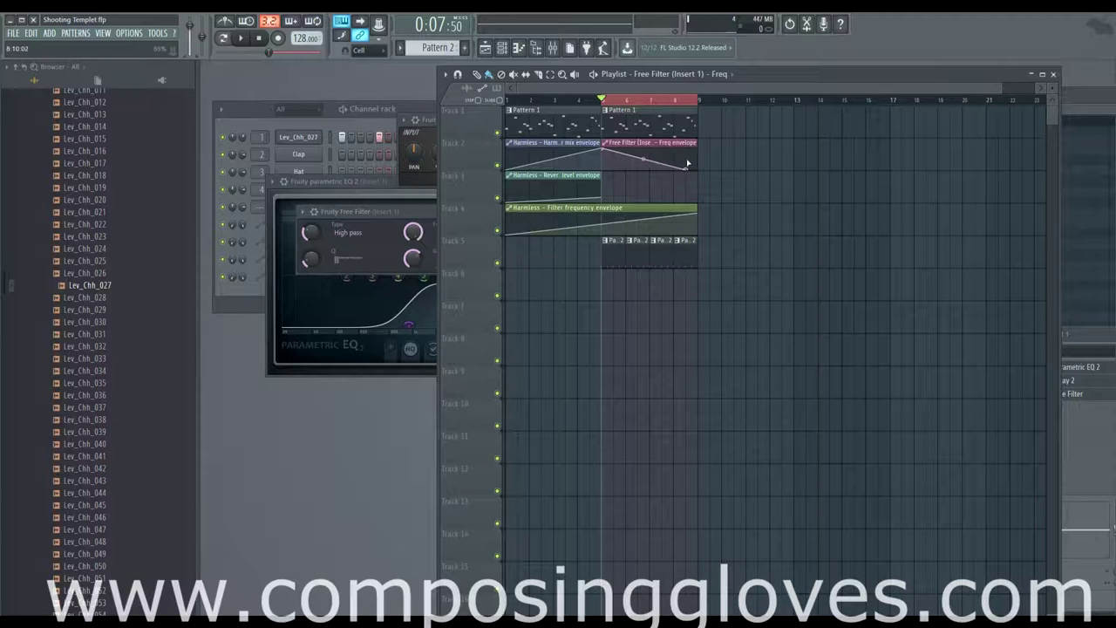
Clear the time selection and play the song from the start to check the hi-hat and filter automation
click(617, 102)
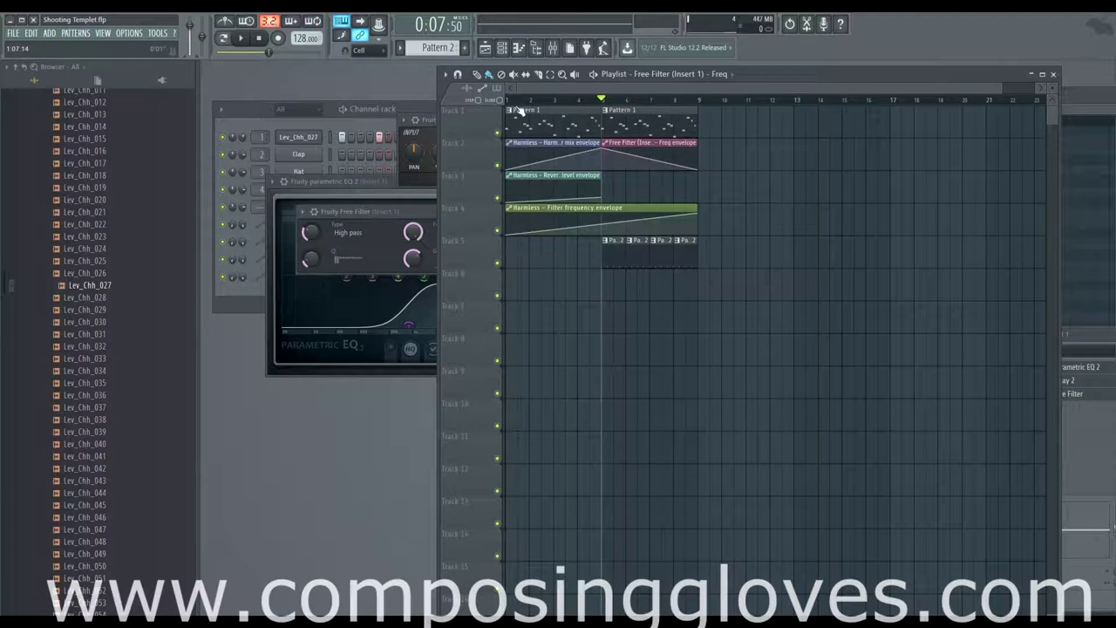
key(space)
click(331, 103)
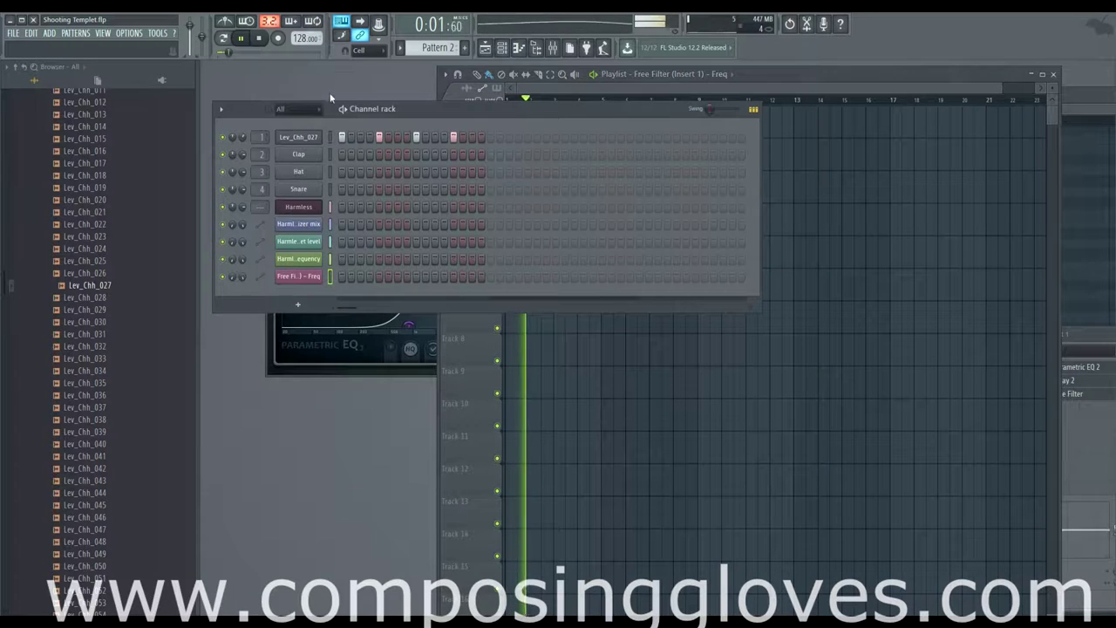
click(548, 94)
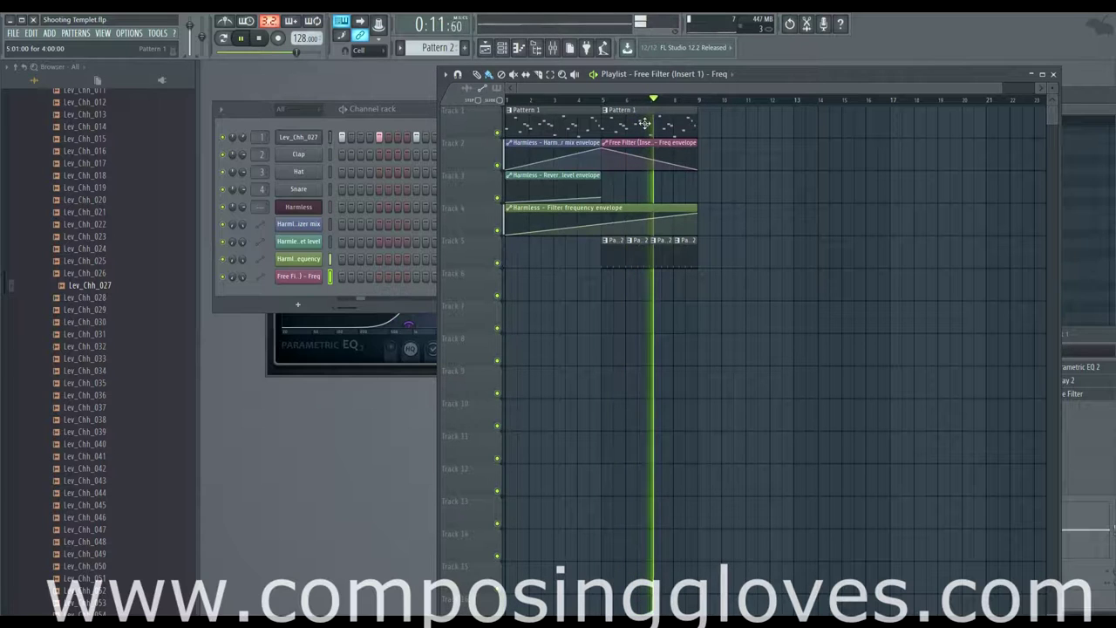
Duplicate the four Pattern 2 clips on Track 5 to bars 9 to 12 and stop playback
drag(610, 255, 692, 256)
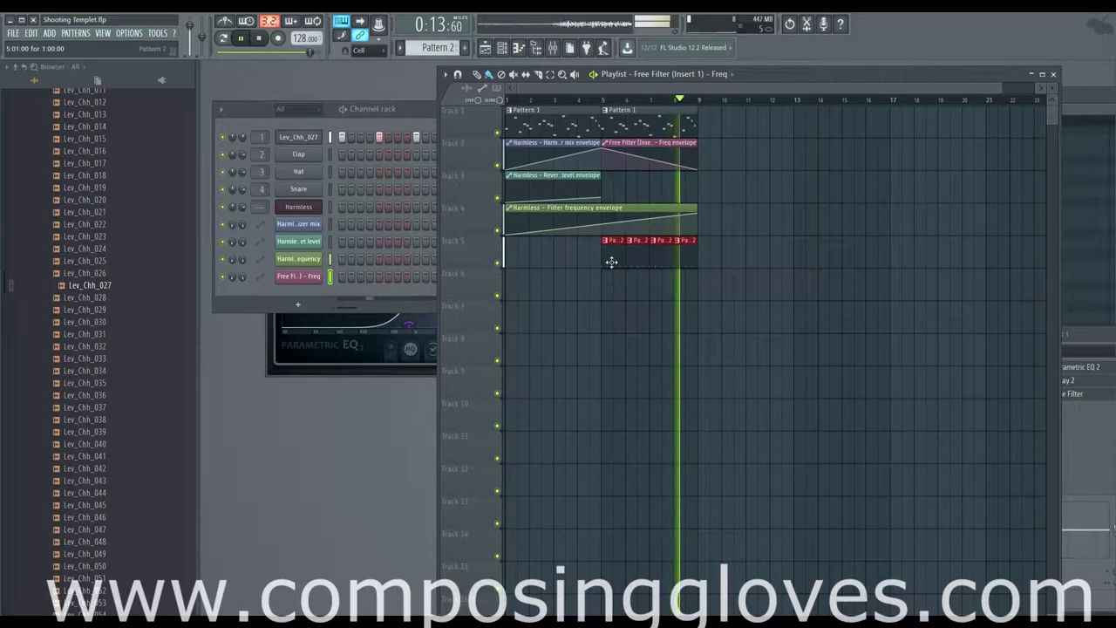
drag(611, 261, 705, 258)
key(space)
Make the Pattern 2 clip at bar 8 unique and shift its second hi-hat hit to step 7
right_click(677, 249)
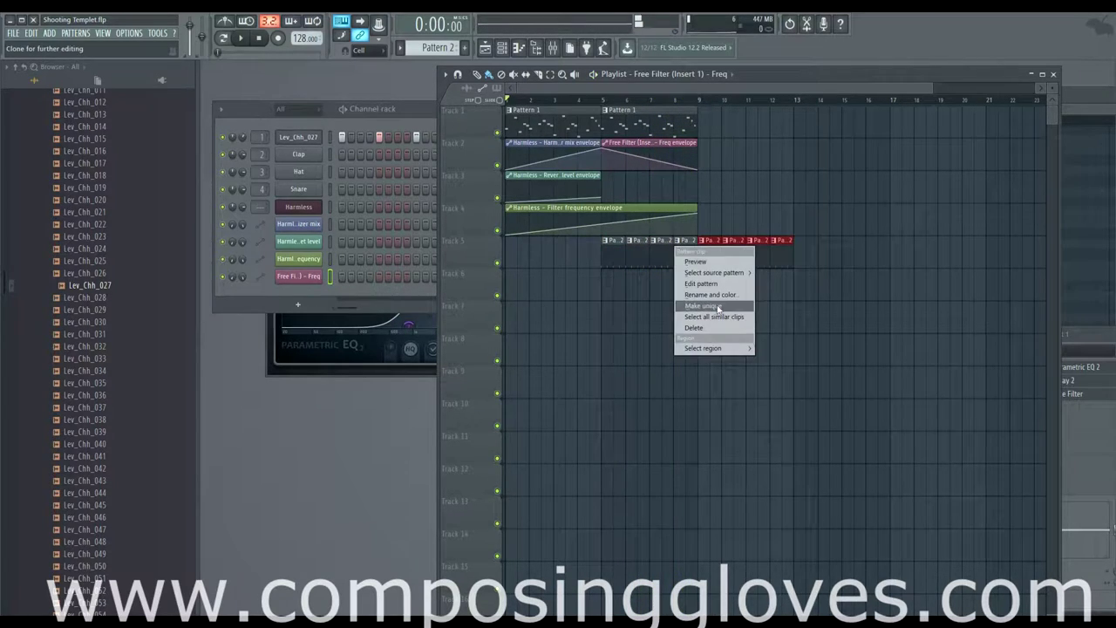
click(718, 308)
double_click(675, 264)
click(397, 129)
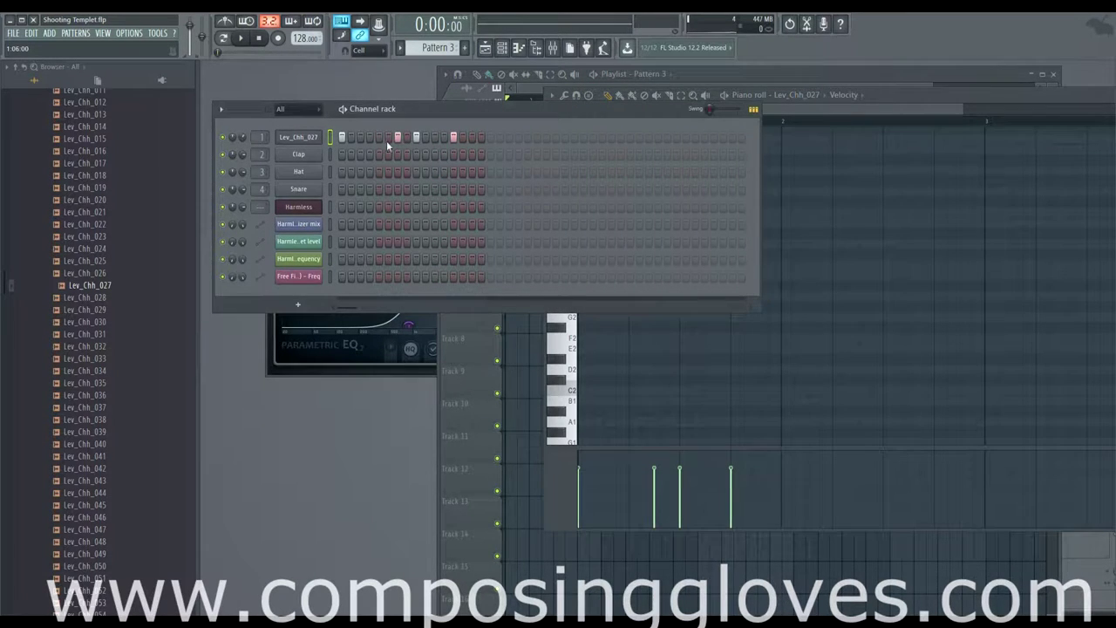
Play the arrangement from bar 5 and place another Pattern 1 clip at bar 9 on Track 1
click(773, 76)
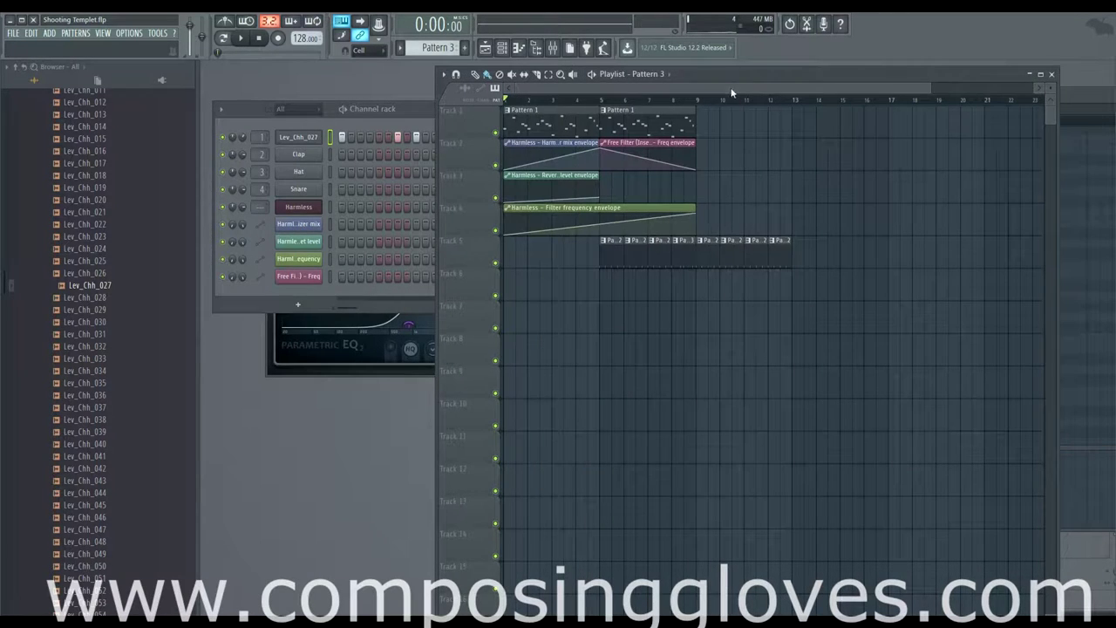
click(608, 101)
key(space)
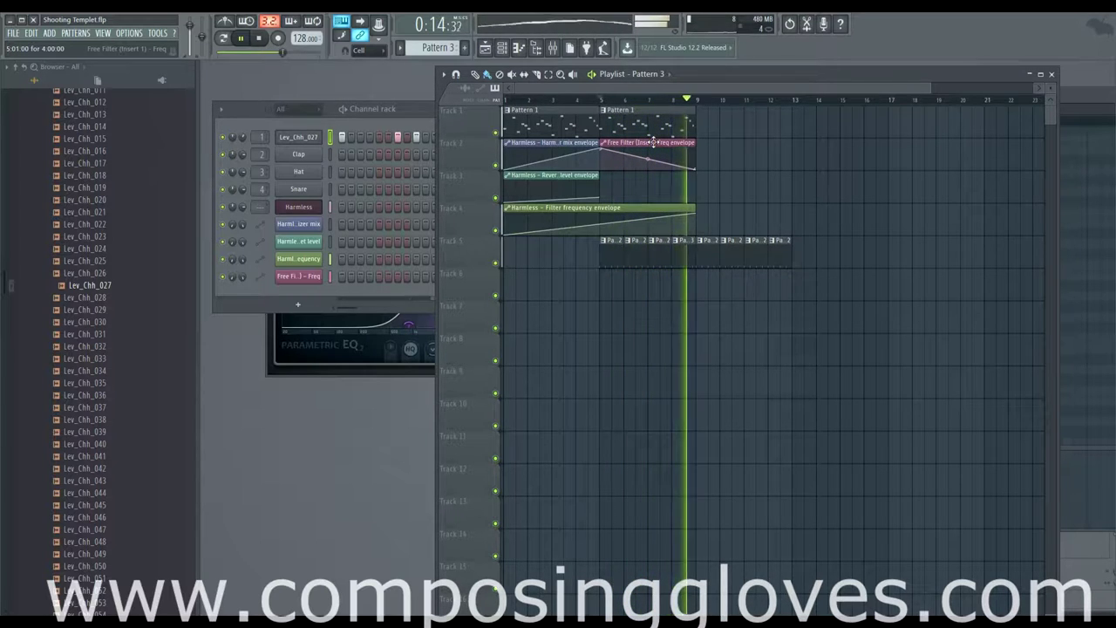
click(732, 128)
key(space)
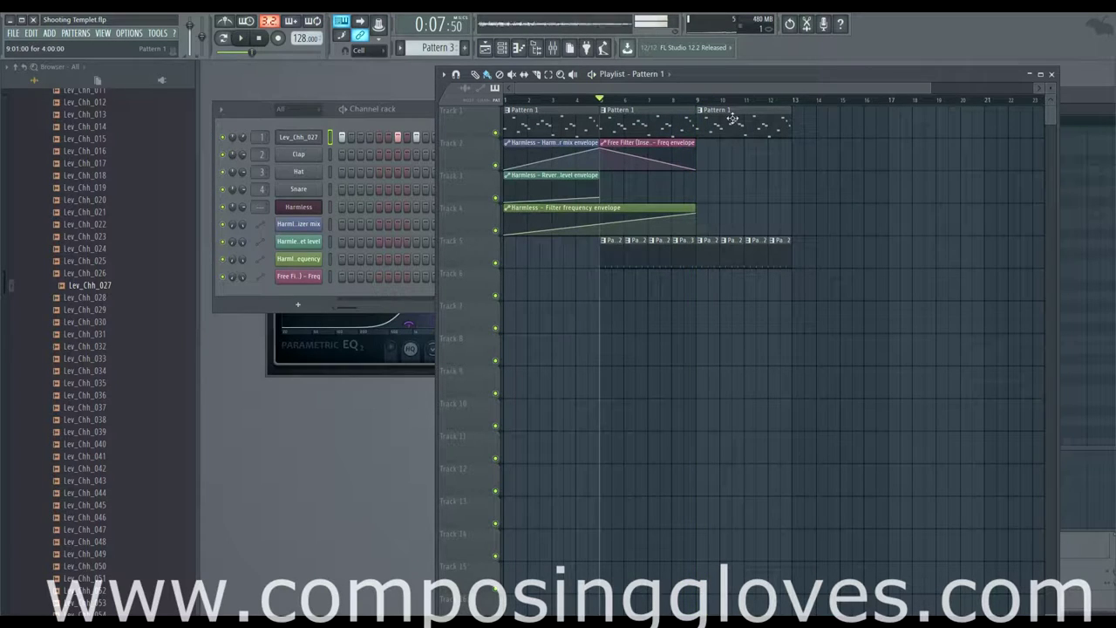
Clone Pattern 1 into a new pattern and add a second Harmless synth channel
click(328, 106)
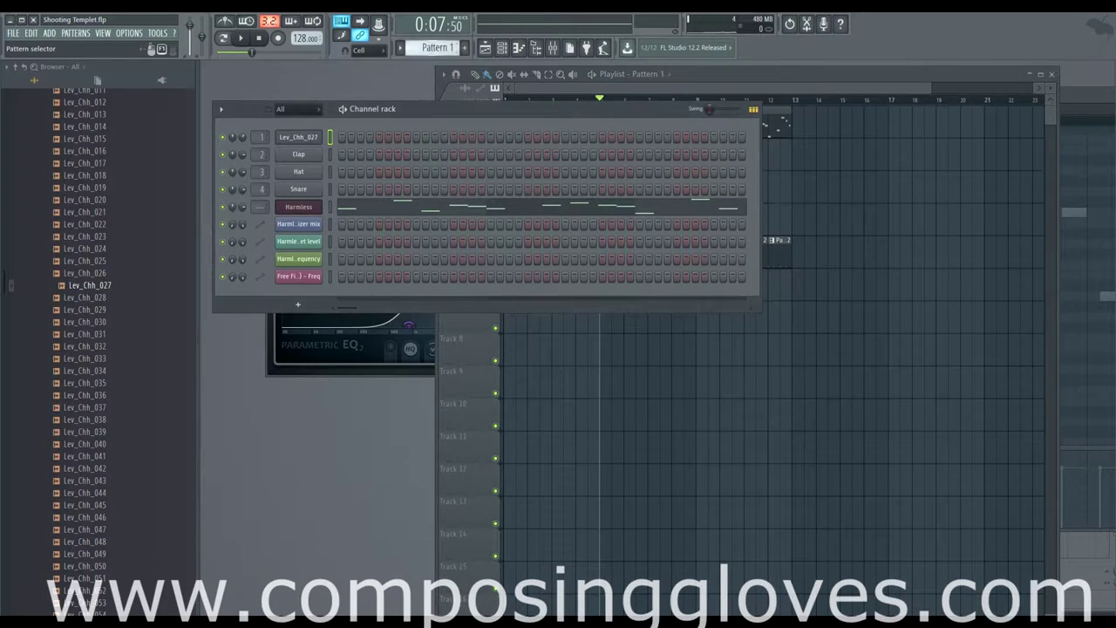
right_click(434, 46)
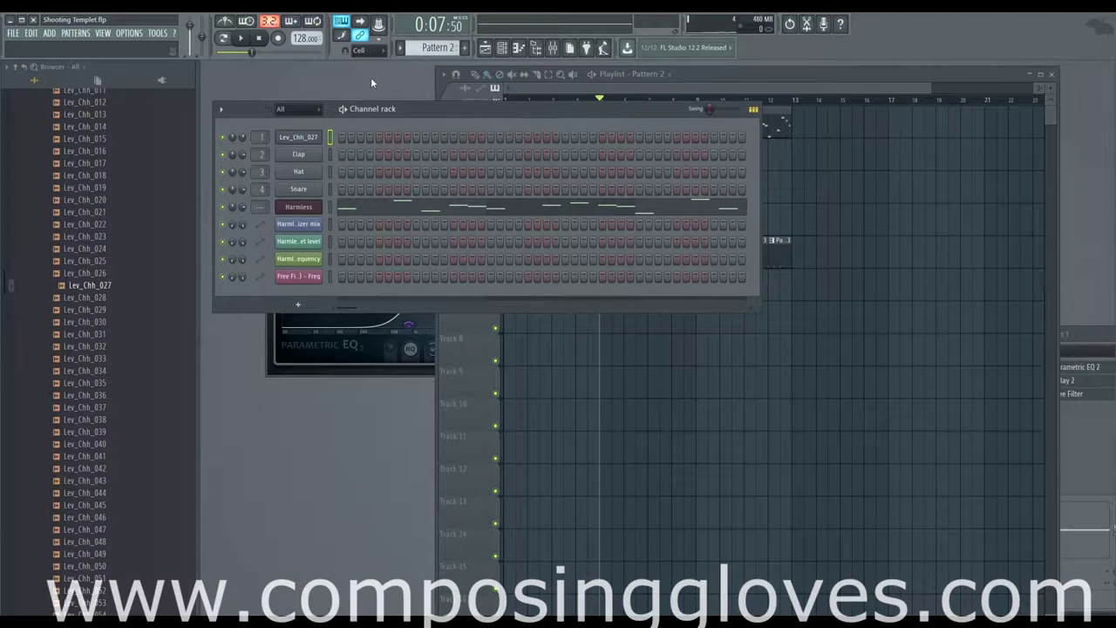
click(298, 304)
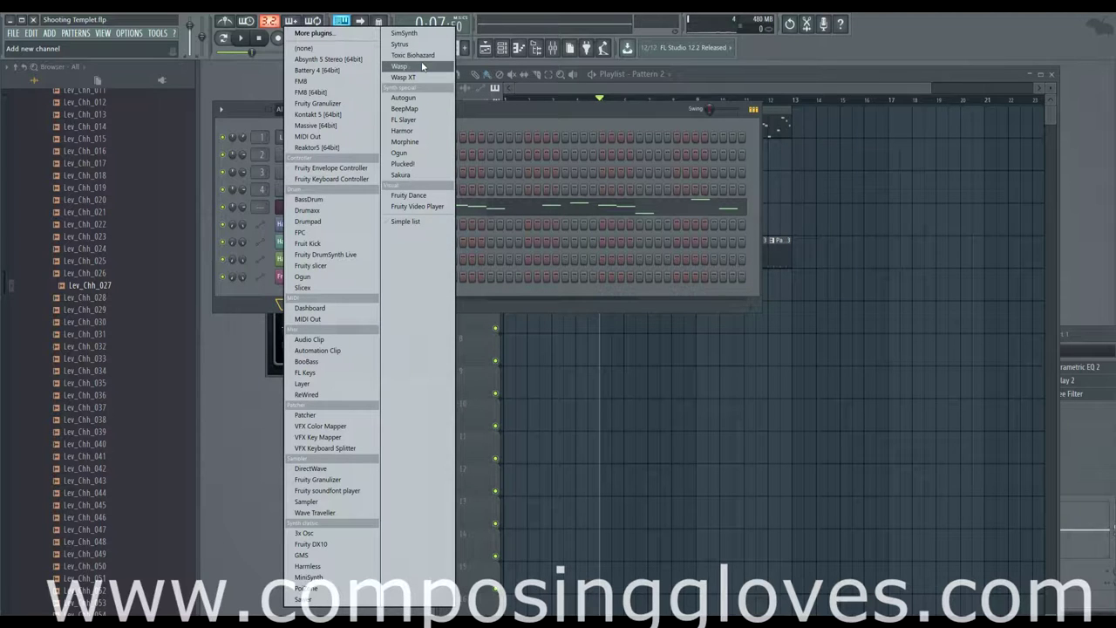
click(355, 570)
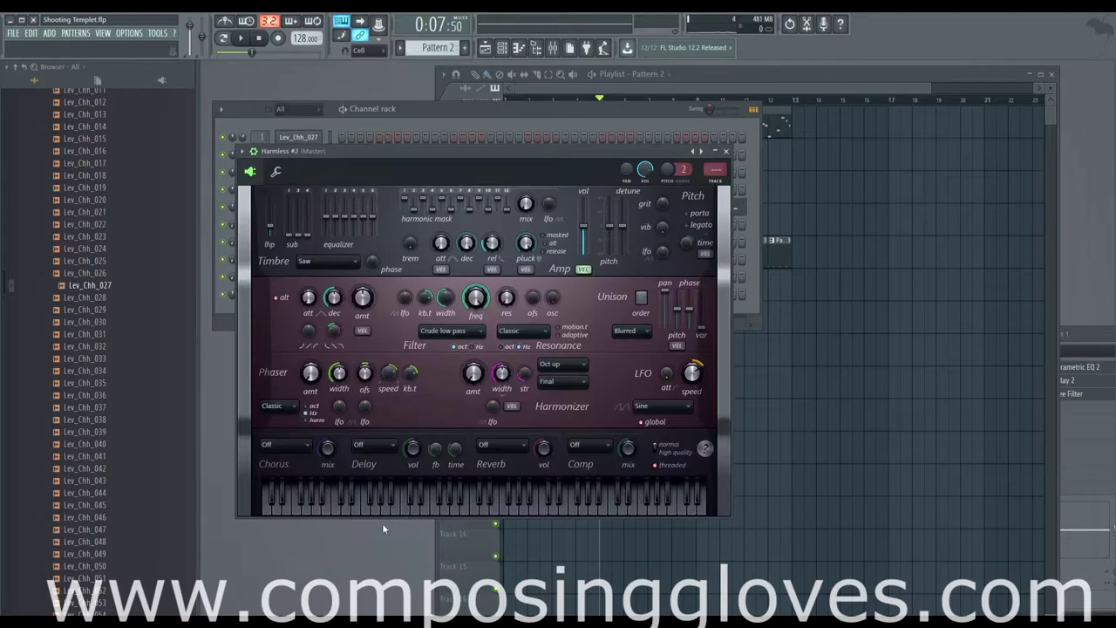
drag(413, 155, 532, 131)
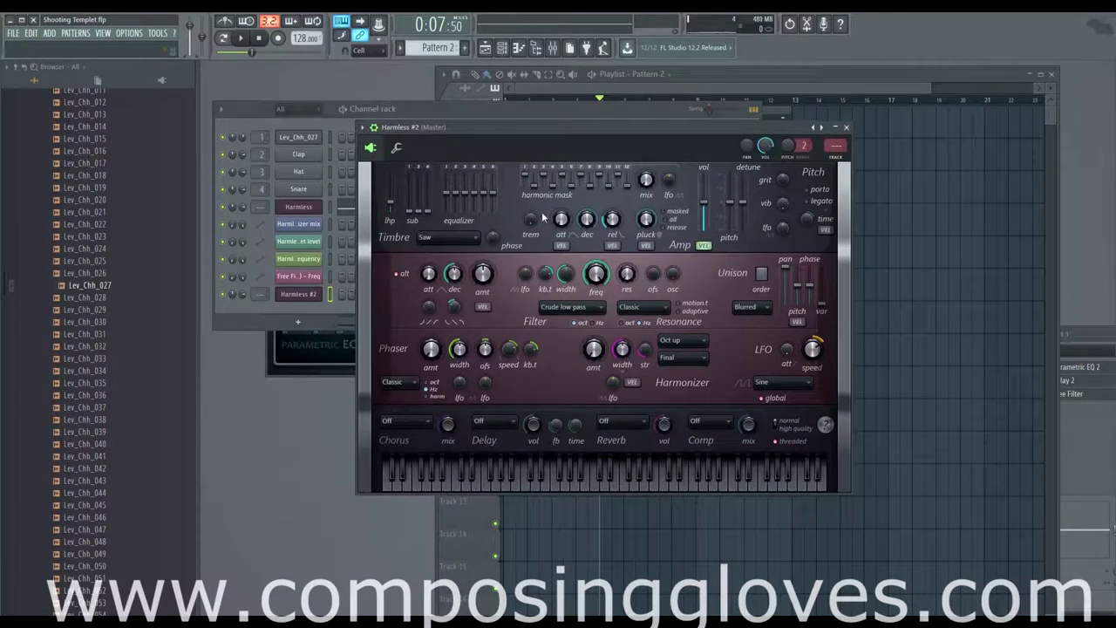
Set the root note of the second Harmless channel to C7 and return to its synth controls
drag(584, 219, 584, 217)
click(398, 150)
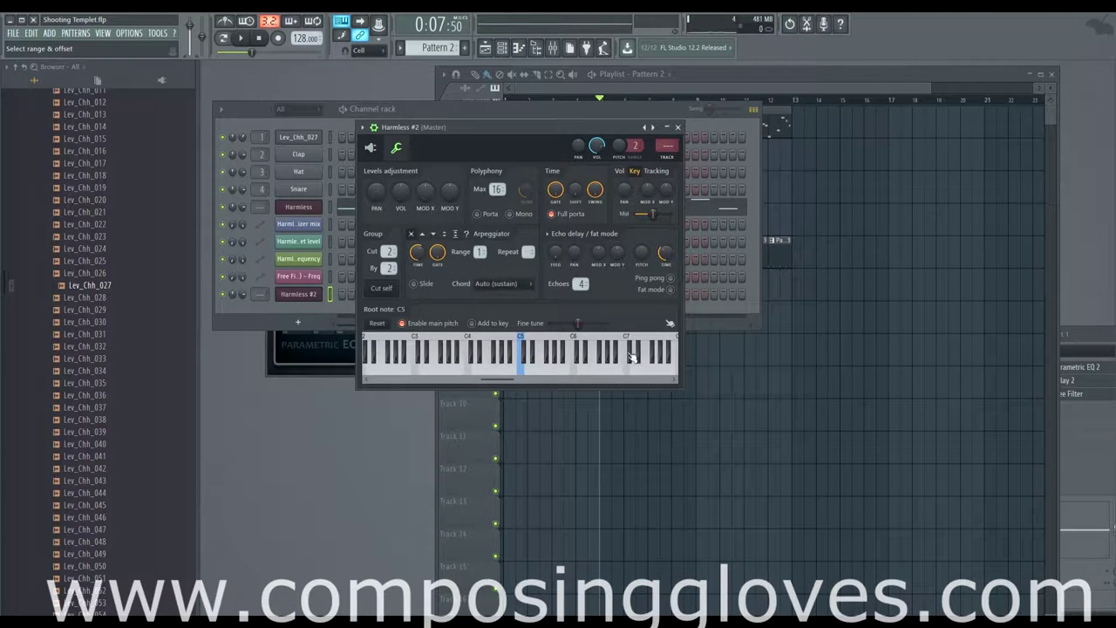
right_click(627, 342)
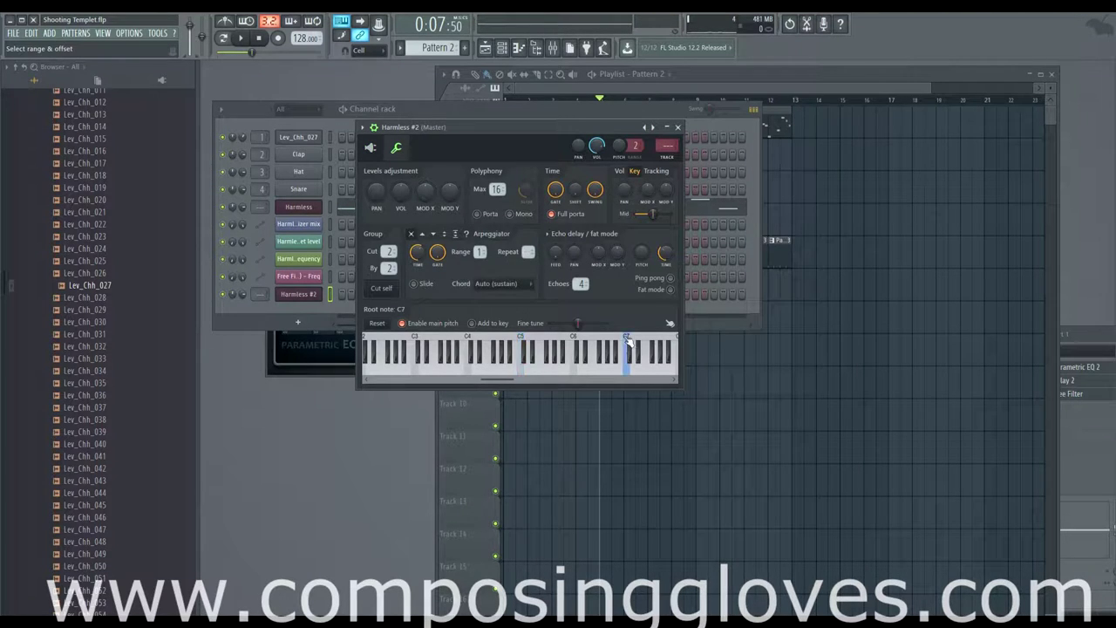
right_click(525, 340)
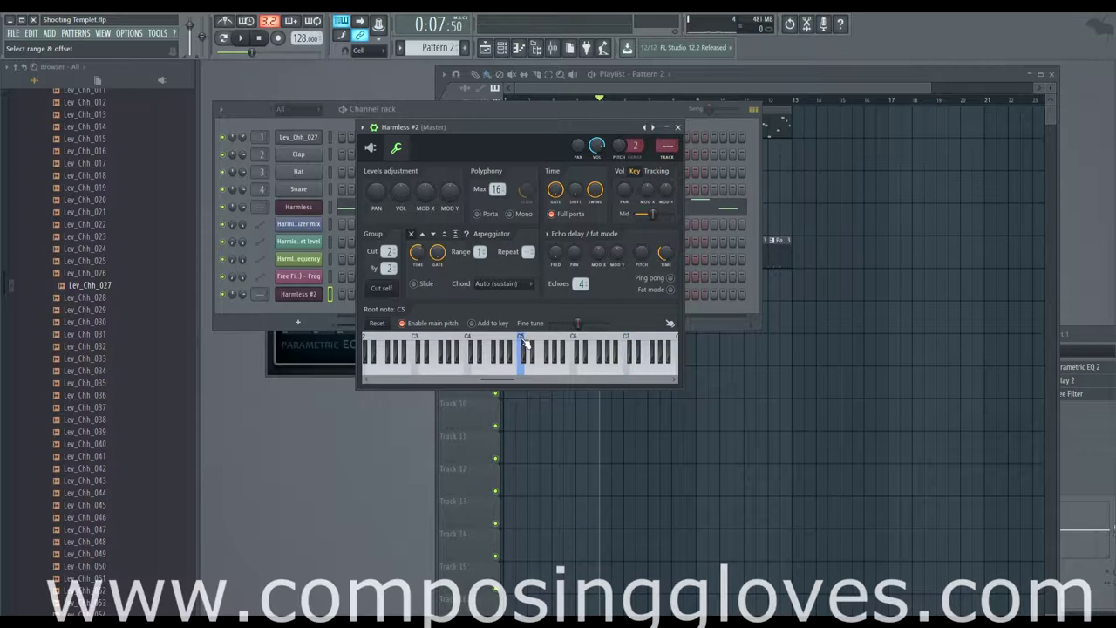
right_click(629, 341)
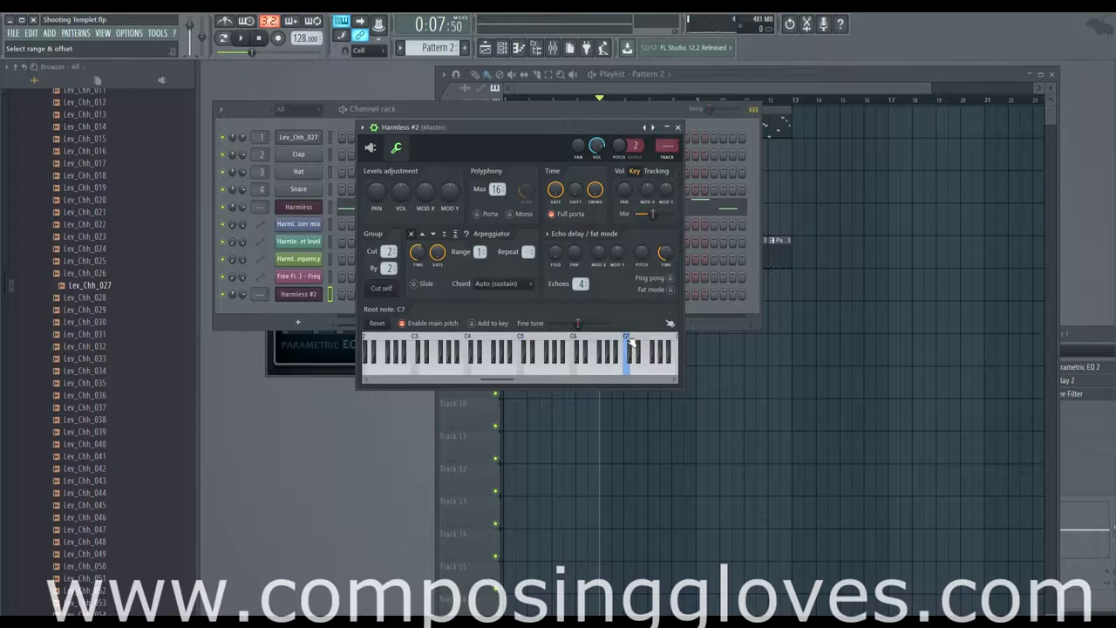
click(371, 149)
Audition notes on the second Harmless and raise its first sub-harmonic level
key(x)
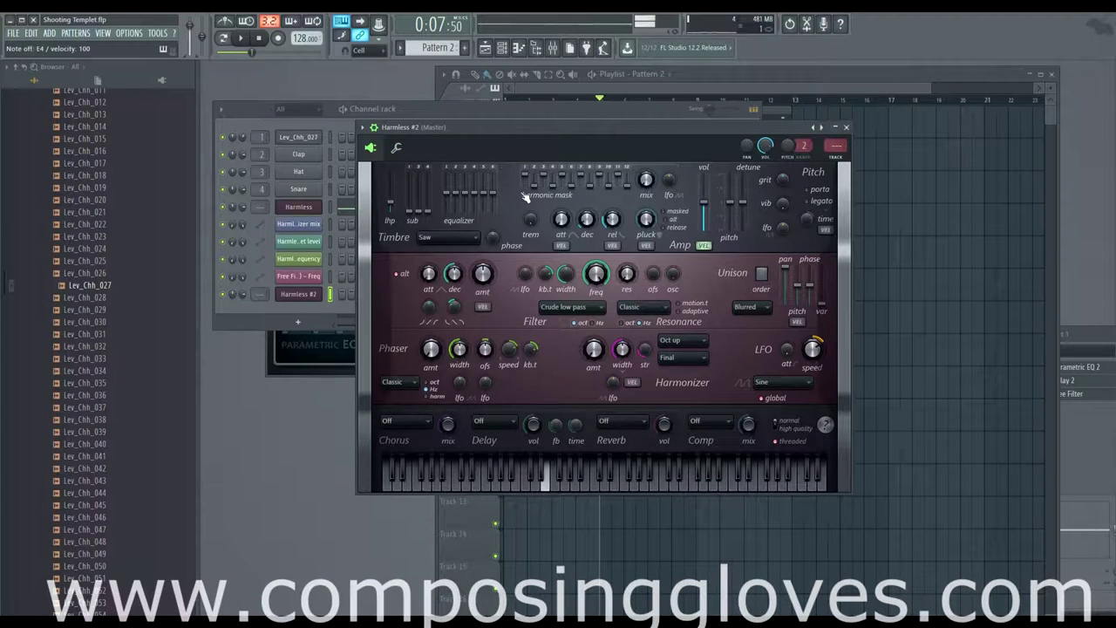
key(v)
key(c)
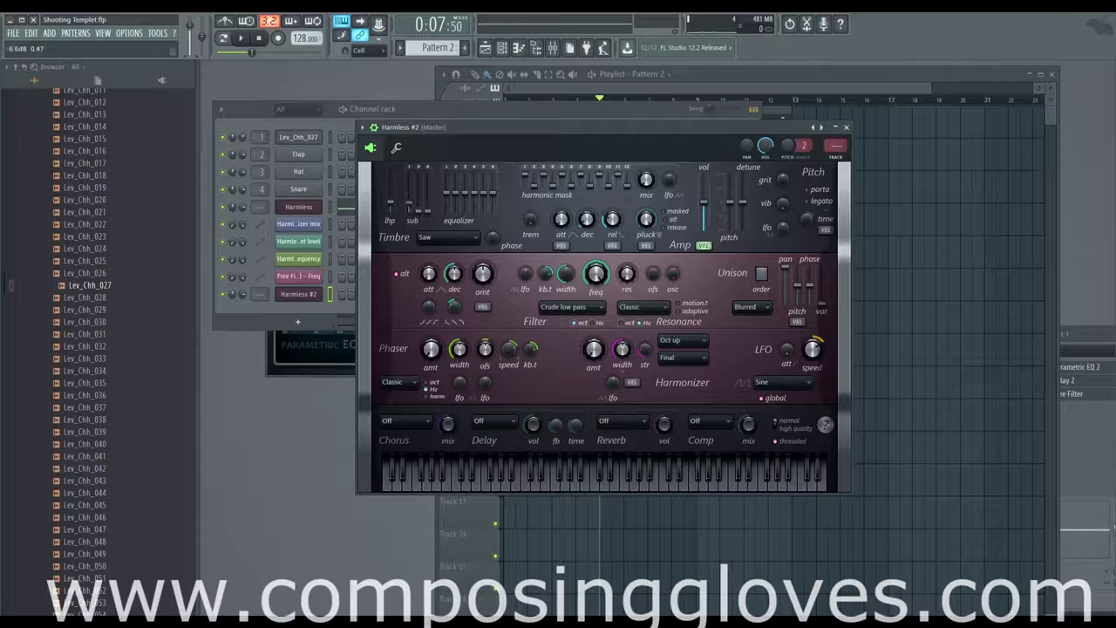
key(c)
drag(410, 201, 410, 184)
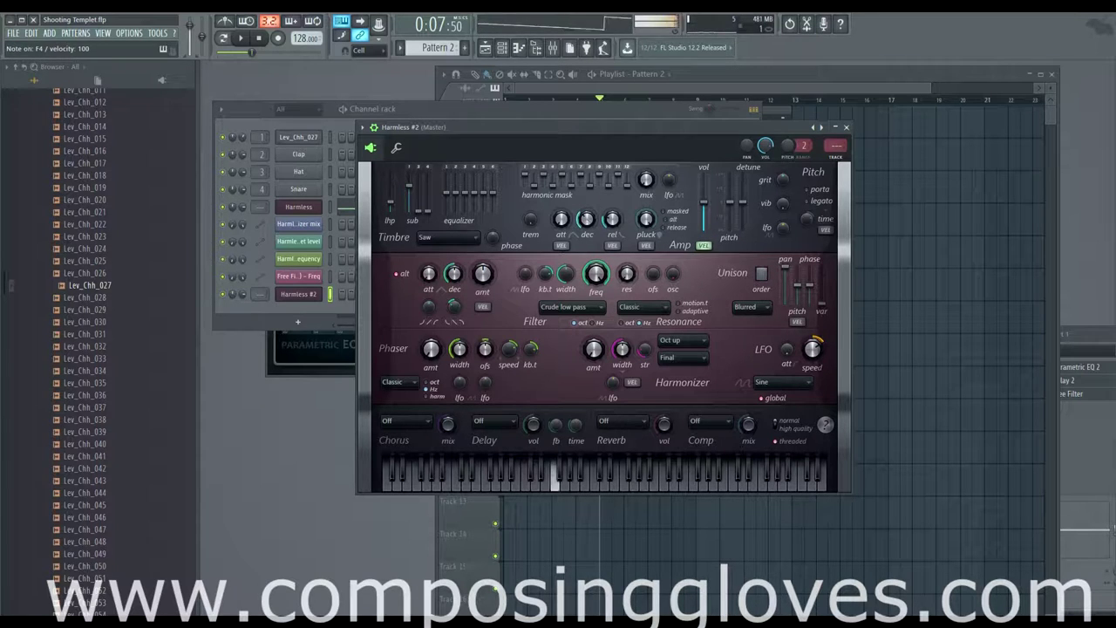
key(v)
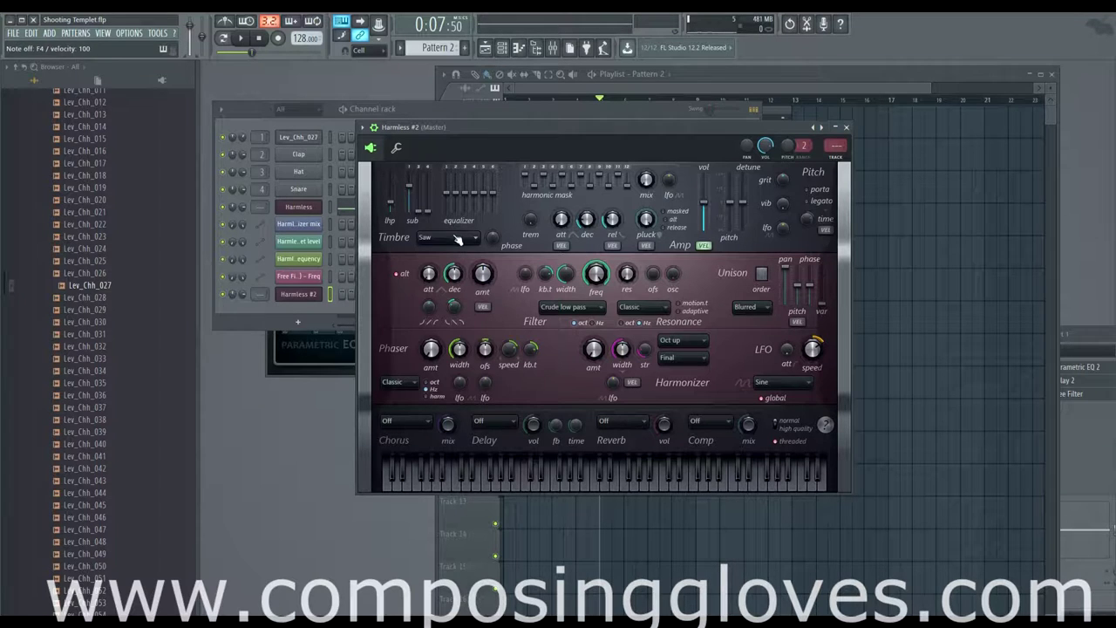
Try the Triple saw 2 timbre, choose Squaretooth 2 instead, and audition it with several notes
click(475, 238)
click(436, 360)
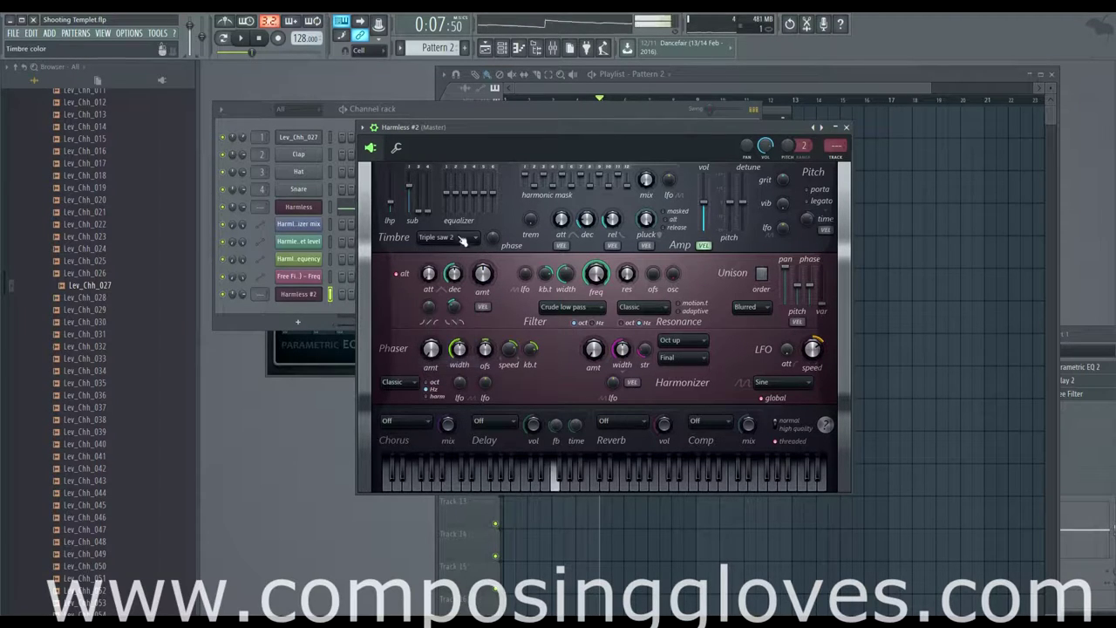
click(462, 237)
click(459, 317)
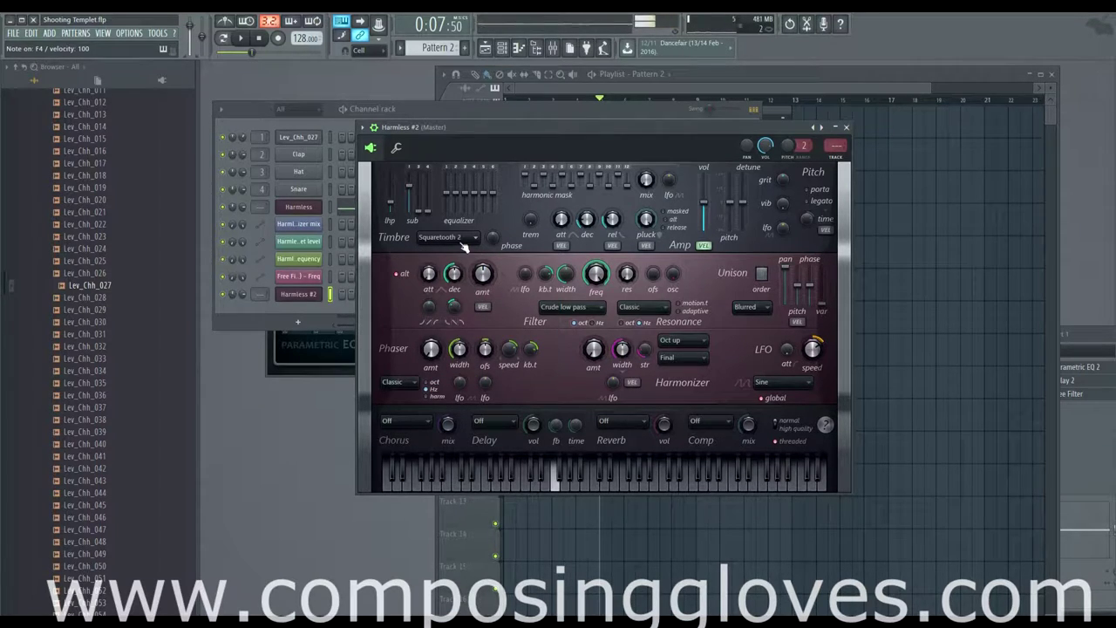
key(v)
key(b)
key(c)
key(x)
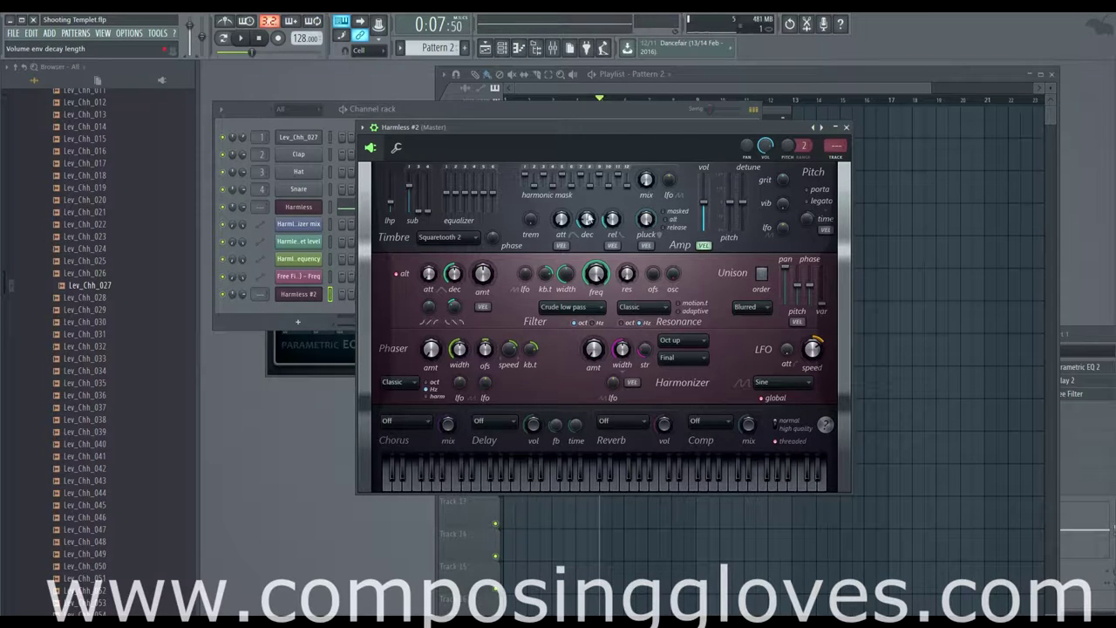
Set the amp envelope attack to 25 ms and audition it with repeated E4 notes
key(c)
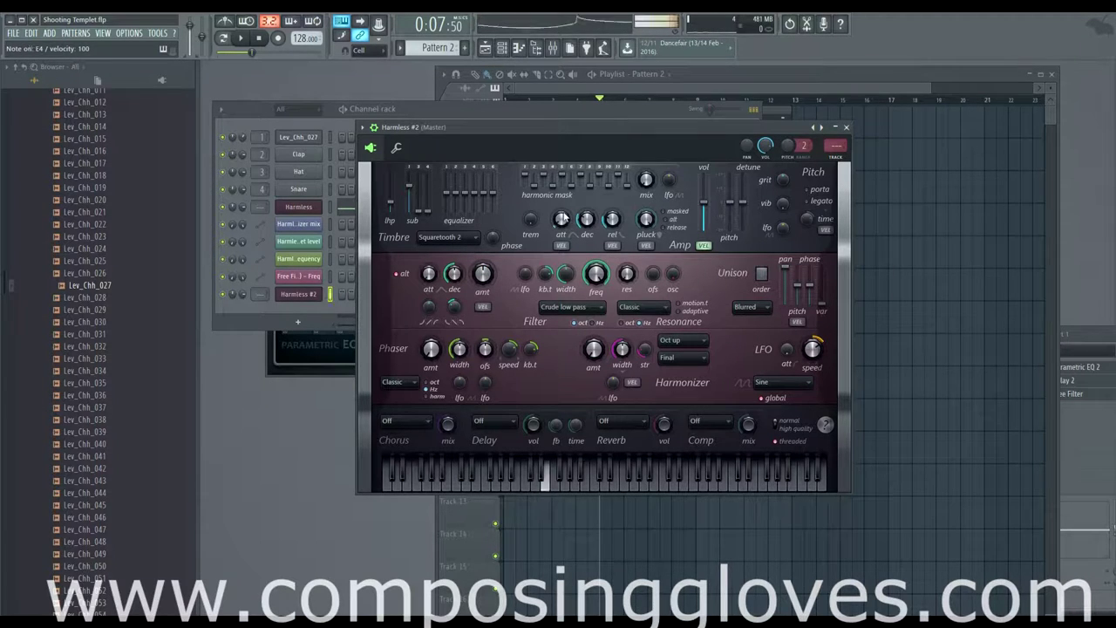
key(c)
click(557, 222)
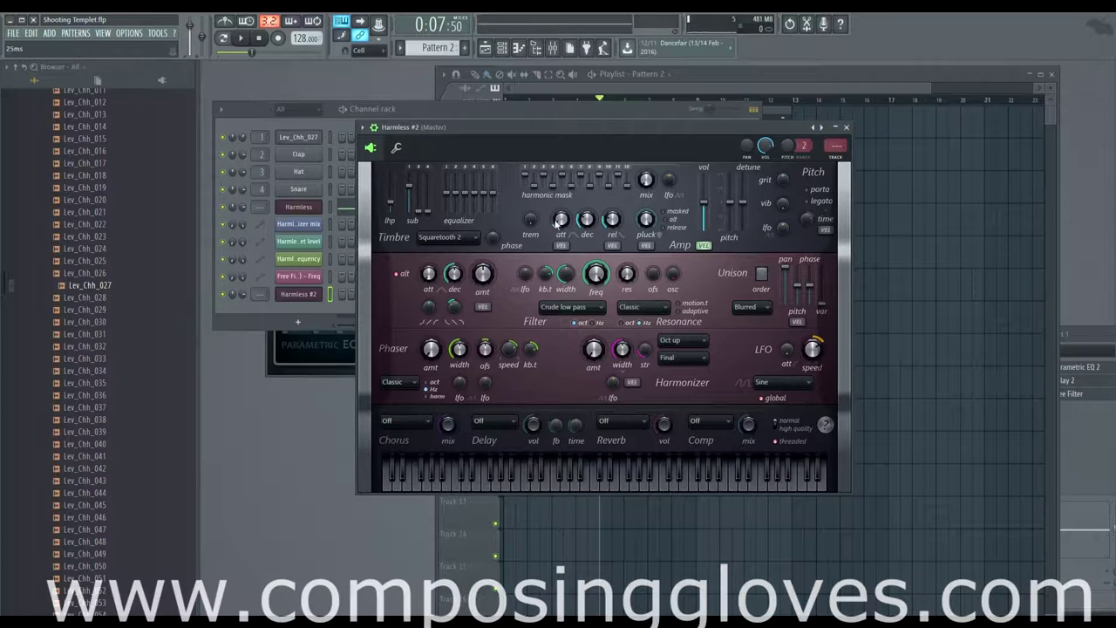
key(c)
key(c)
Raise the harmonic mask mix and reshape the mask's harmonic levels while auditioning E4
mouse_move(548, 181)
mouse_down()
mouse_move(579, 192)
mouse_move(578, 175)
mouse_up()
key(c)
key(c)
key(c)
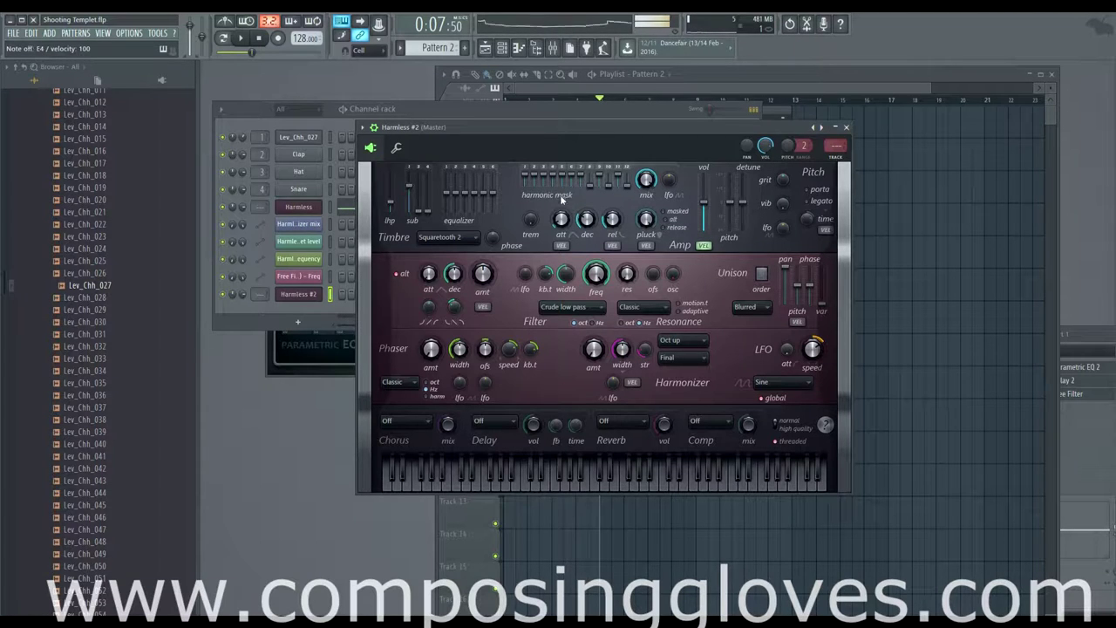
key(c)
drag(572, 174, 572, 178)
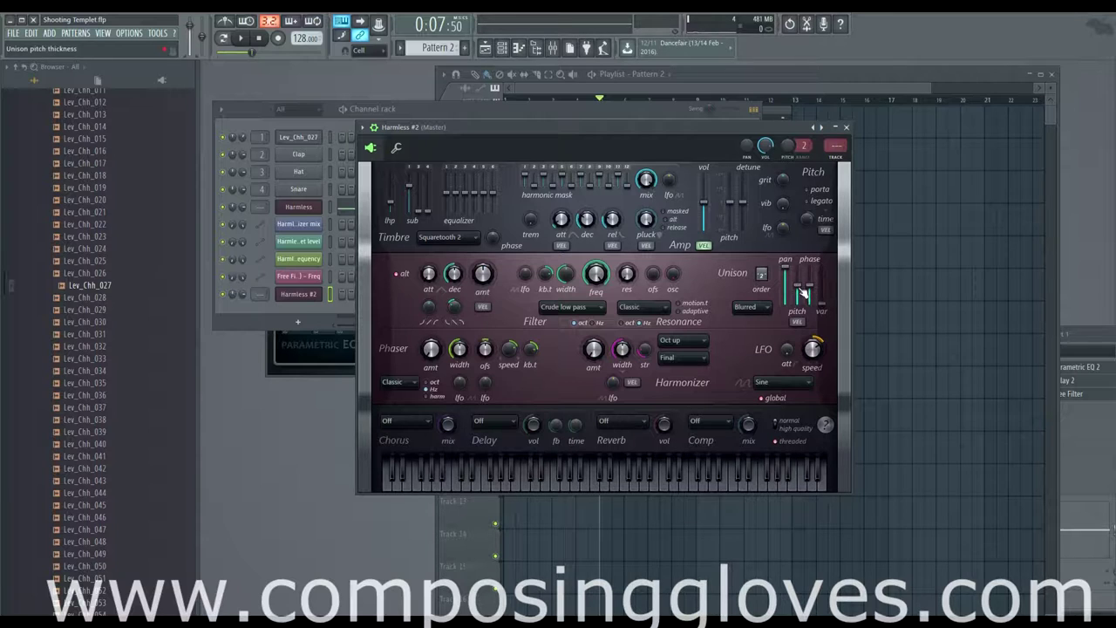
Raise the unison phase to maximum and apply the Deeper phaser type with an increased phaser amount
mouse_move(812, 266)
mouse_down()
mouse_move(815, 308)
mouse_move(815, 267)
mouse_up()
drag(431, 357, 431, 331)
click(398, 382)
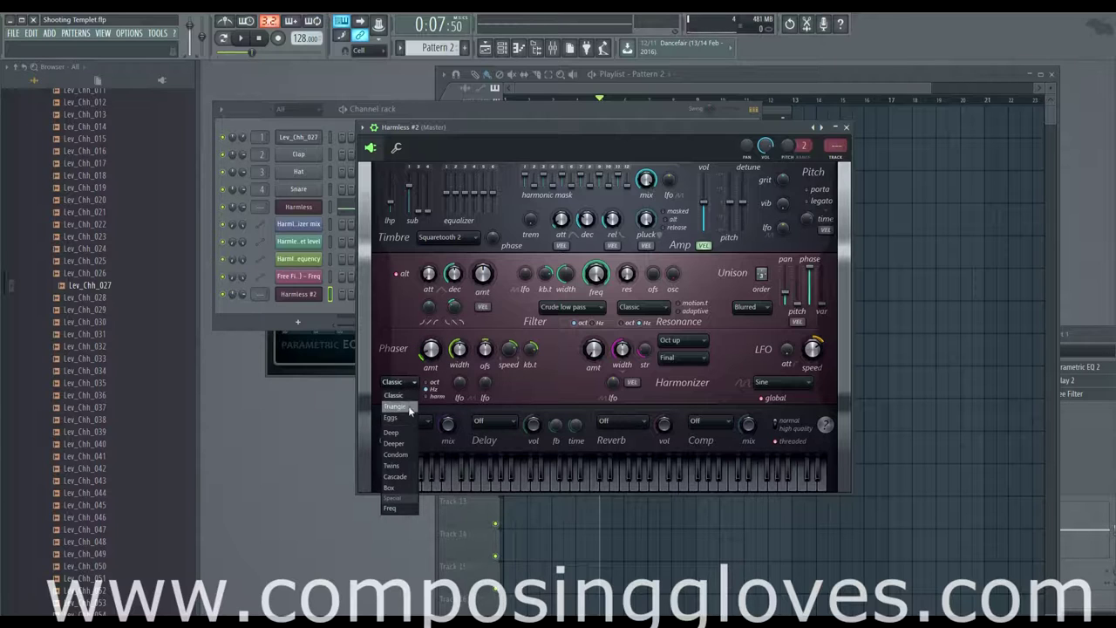
click(400, 443)
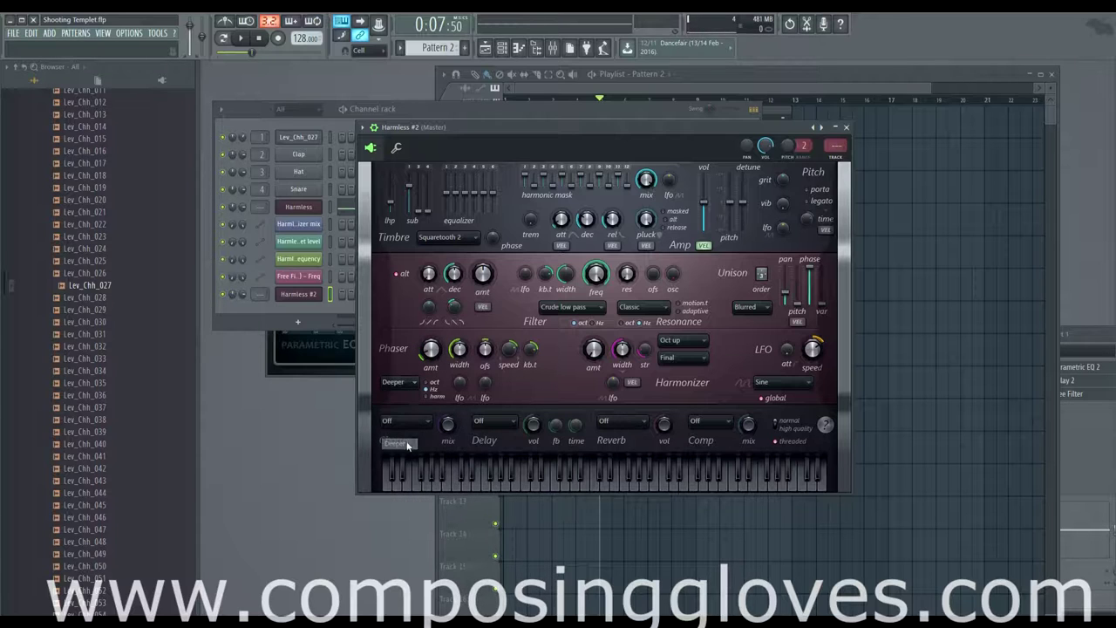
drag(434, 359, 434, 339)
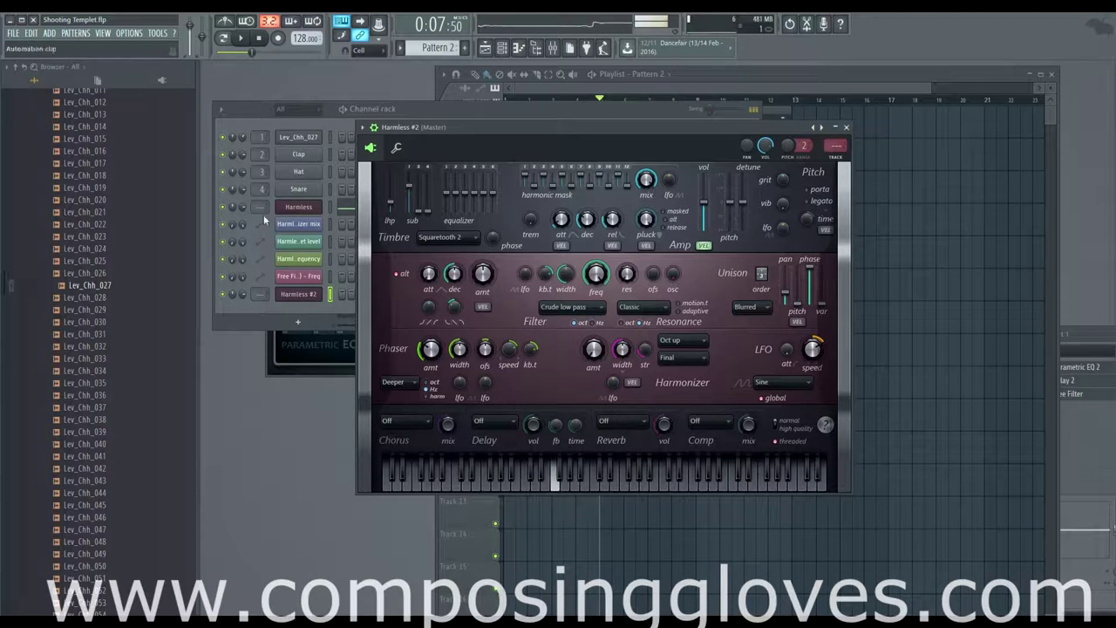
Copy the notes from the first Harmless channel into the second Harmless channel
right_click(314, 207)
click(434, 219)
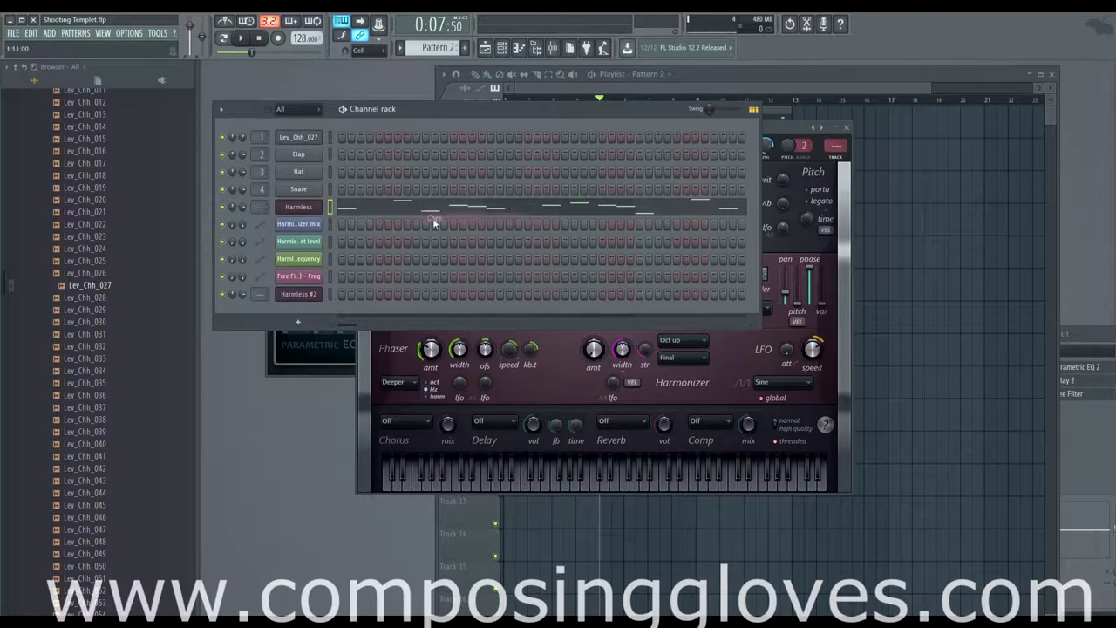
right_click(307, 296)
click(483, 317)
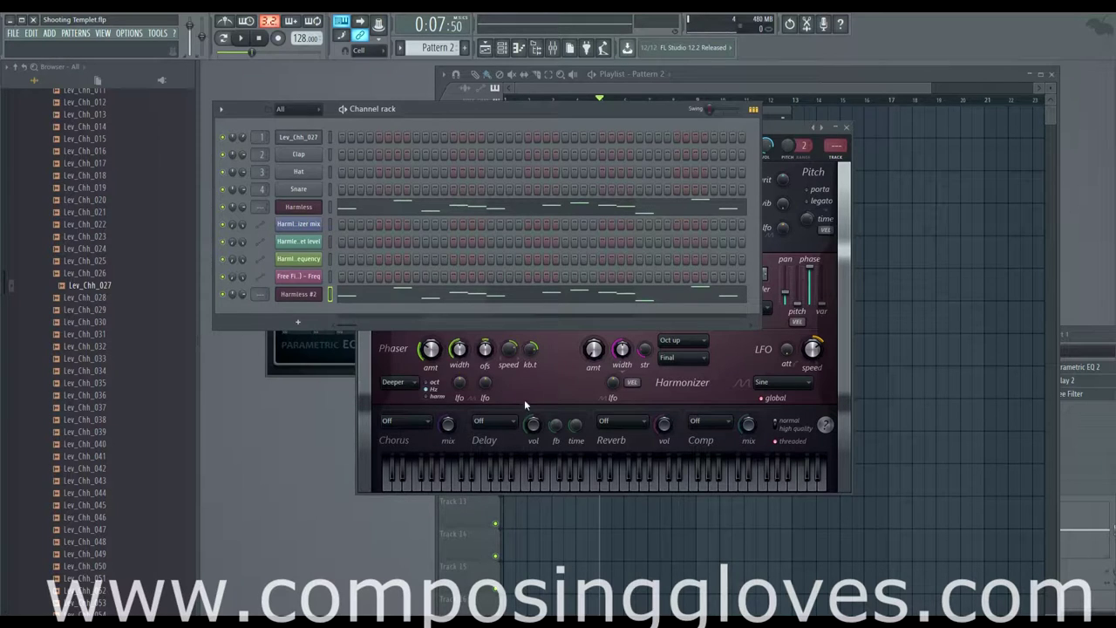
Raise the LFO modulation of the phaser width and set the LFO shape to Voice random
click(489, 407)
drag(458, 381, 462, 364)
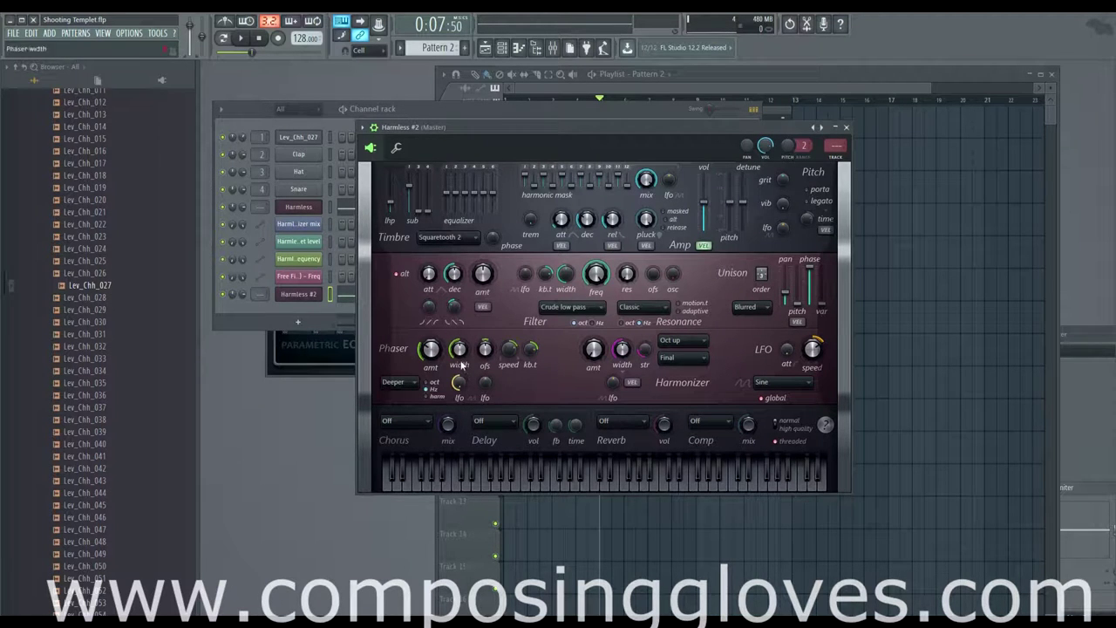
click(794, 388)
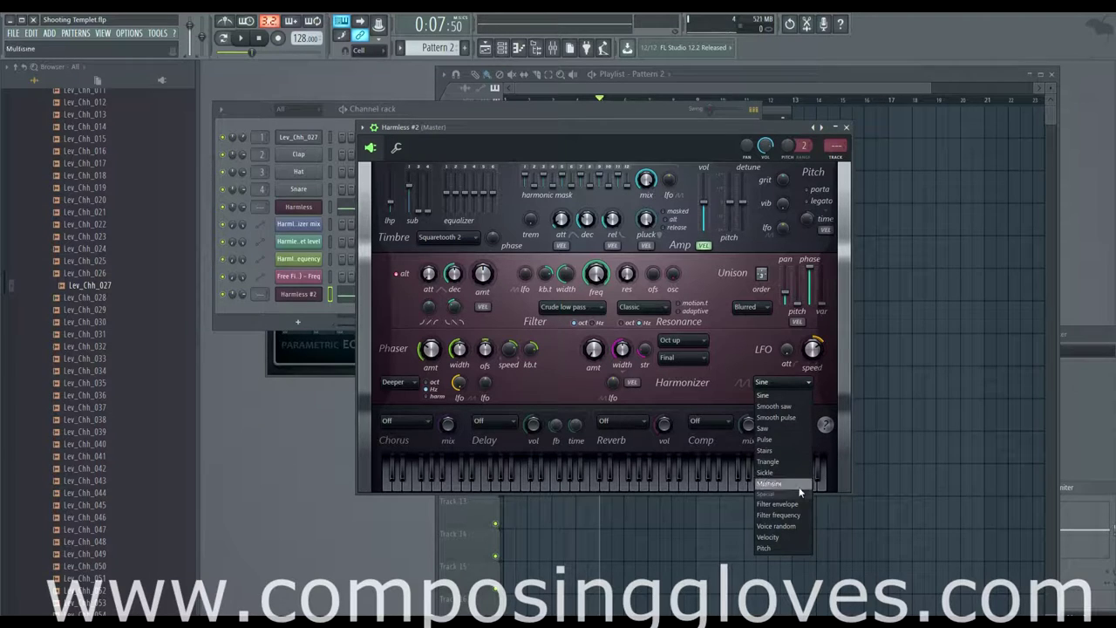
click(789, 526)
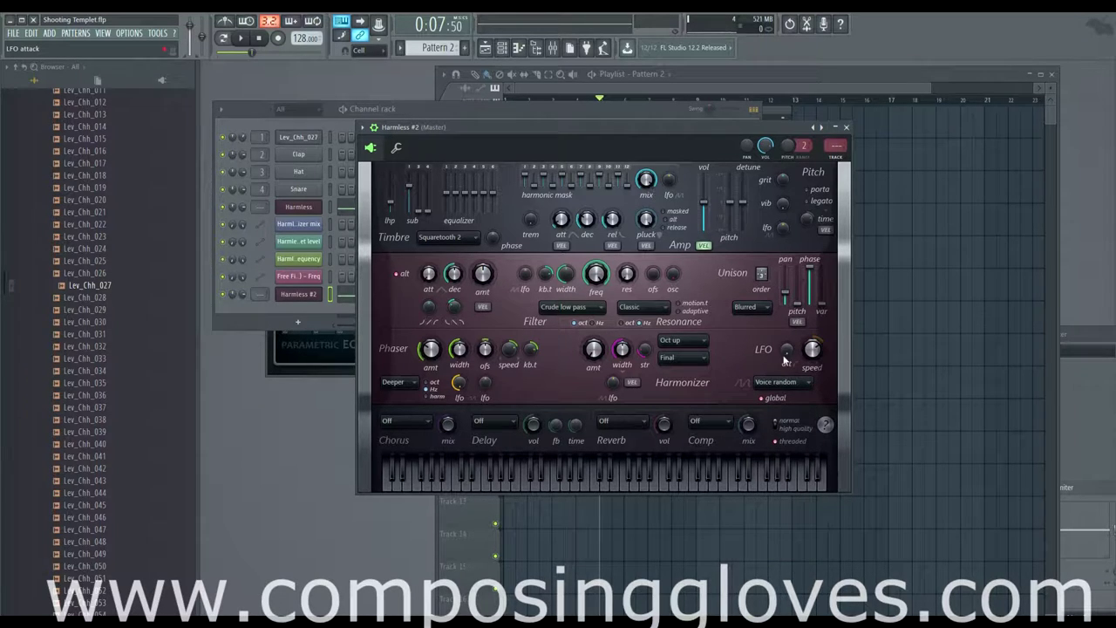
Play the cloned pattern to hear both Harmless layers, open the second Harmless's notes in the piano roll, and stop playback
click(311, 303)
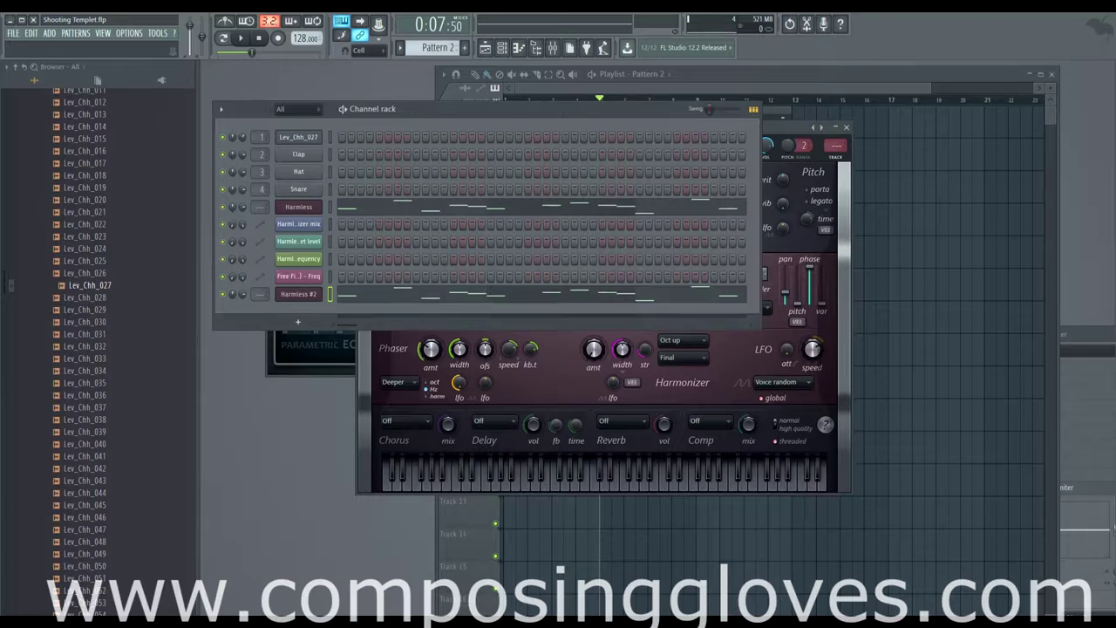
click(242, 38)
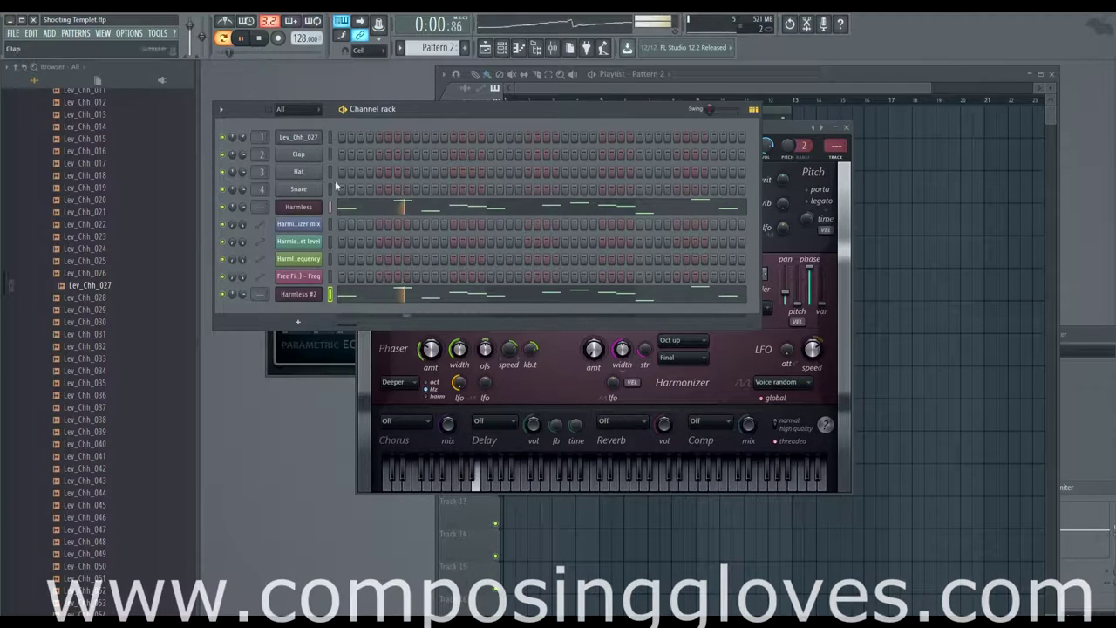
click(386, 297)
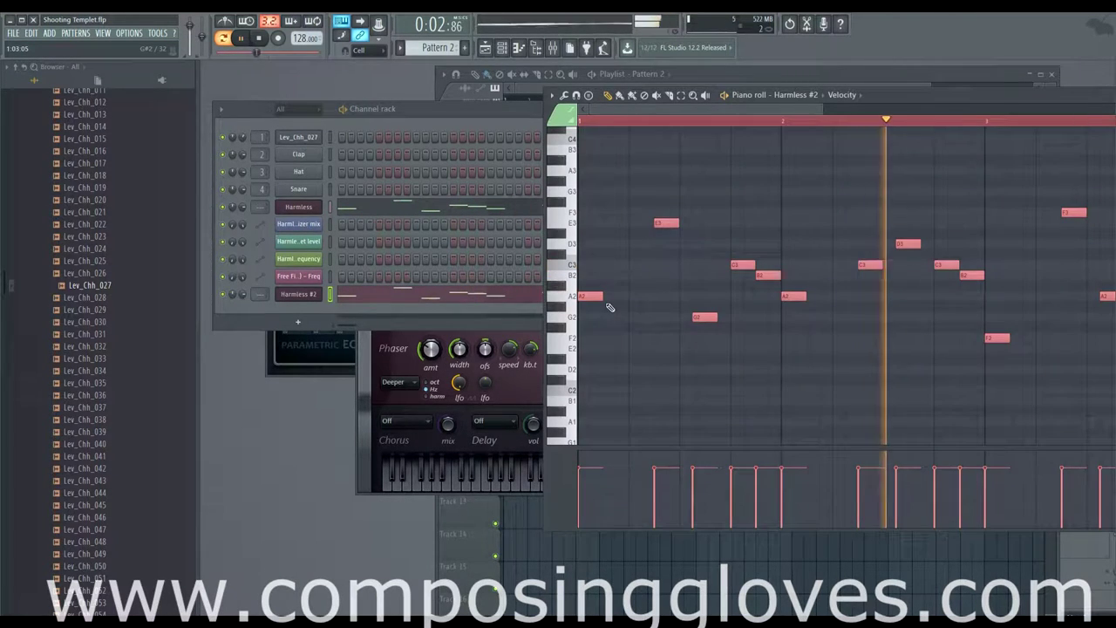
key(space)
scroll(602, 314, up, 3)
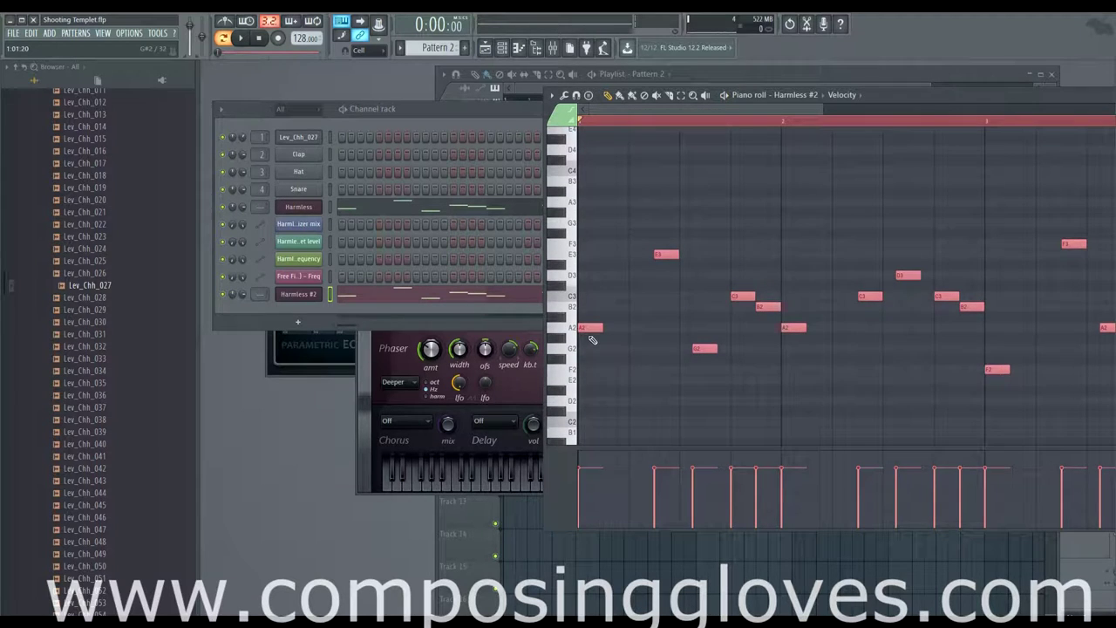
Transpose all of the second Harmless's notes up two octaves, one octave at a time, while playing the pattern
drag(588, 329, 536, 206)
key(space)
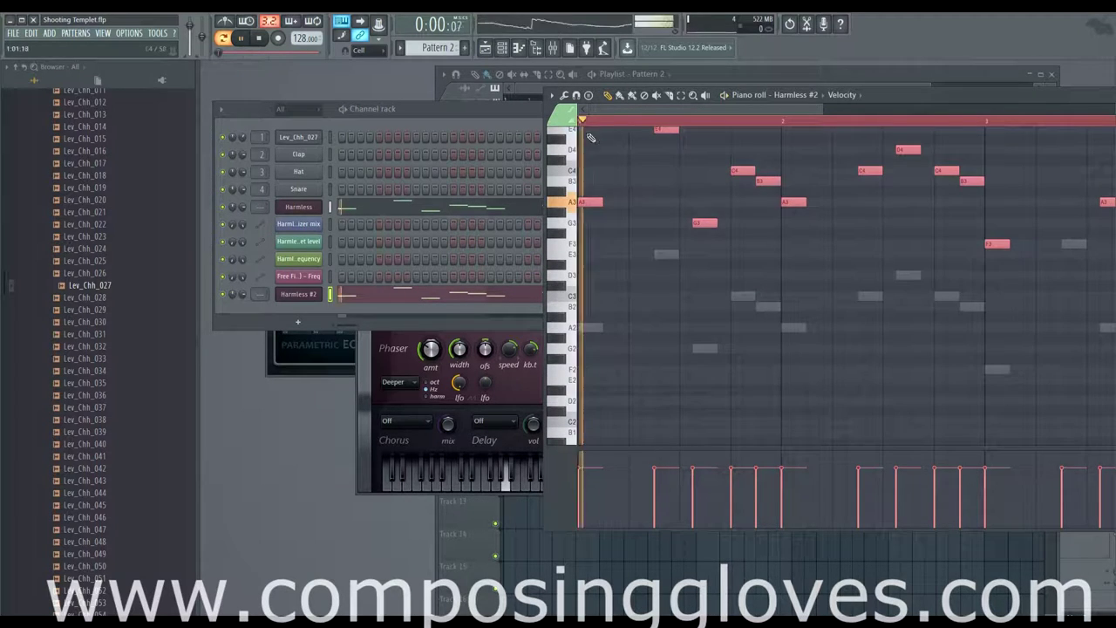
scroll(592, 286, up, 3)
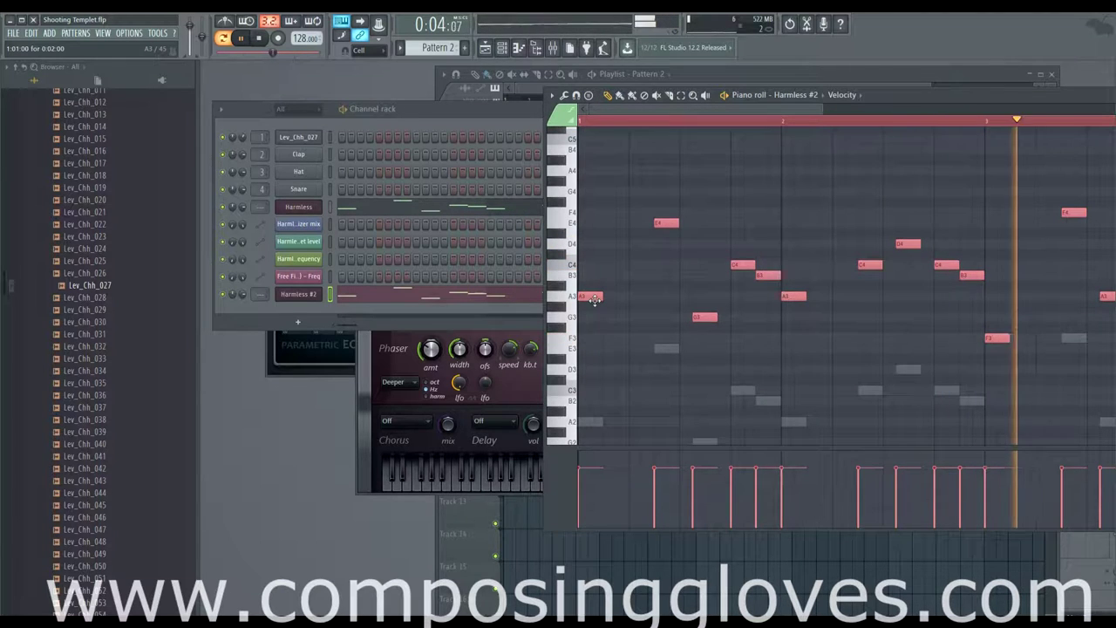
drag(594, 299, 581, 168)
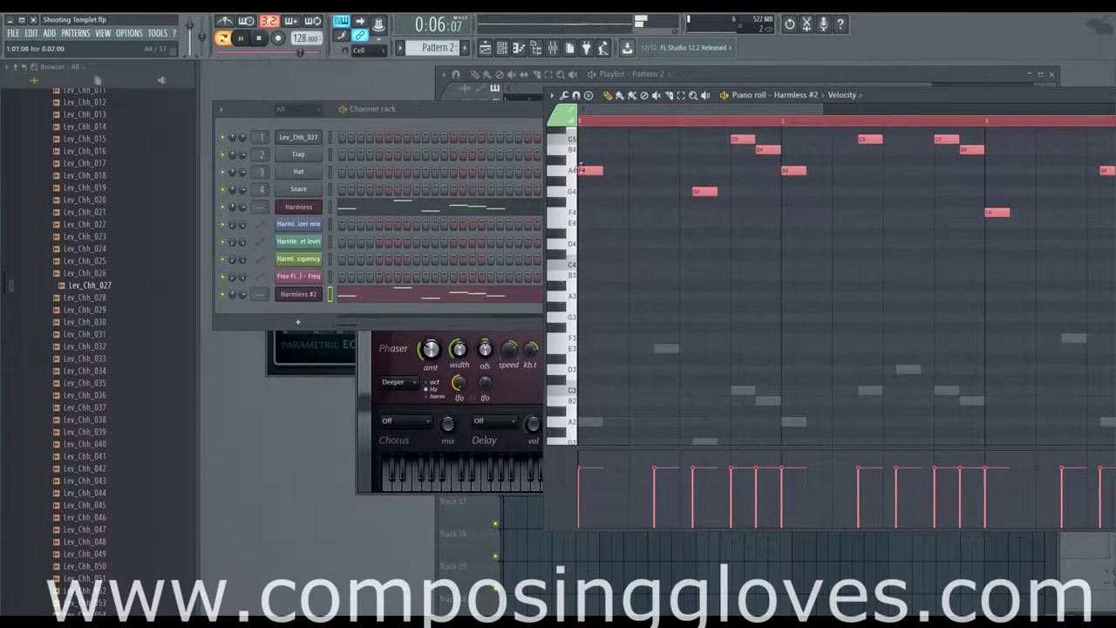
scroll(581, 167, up, 1)
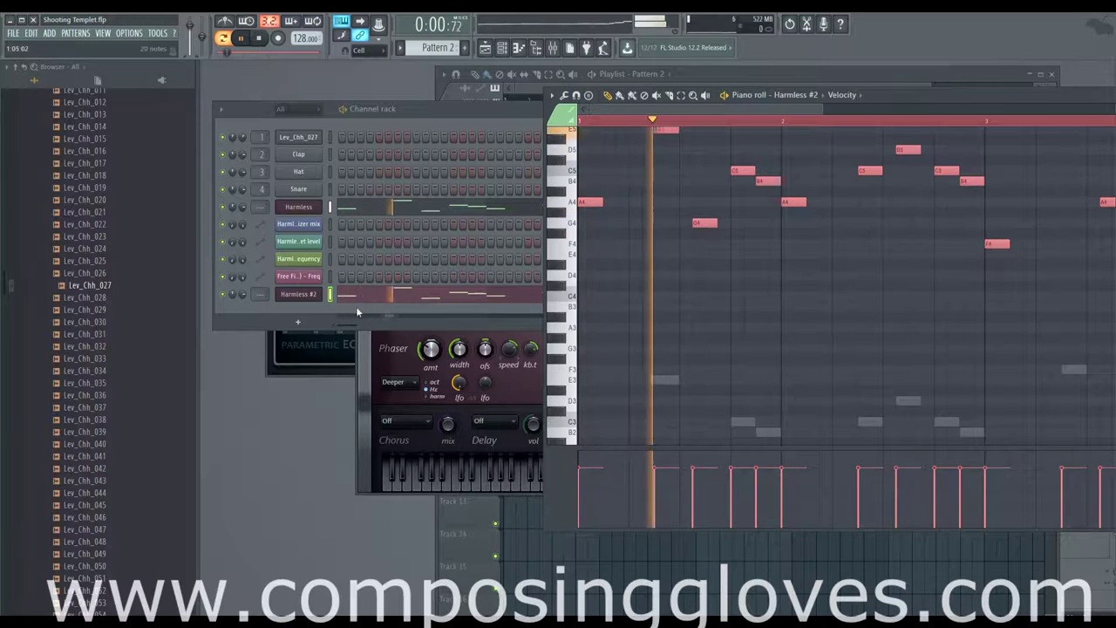
Set the second Harmless's reverb to Large hall and briefly play the pattern to hear it
click(311, 296)
click(312, 296)
key(space)
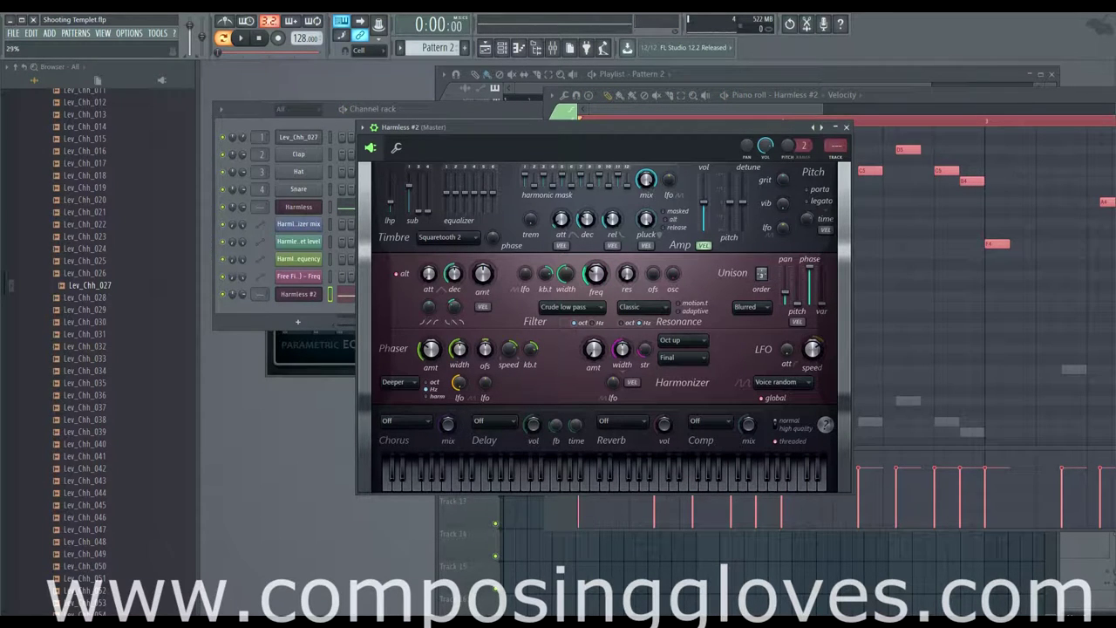
click(638, 421)
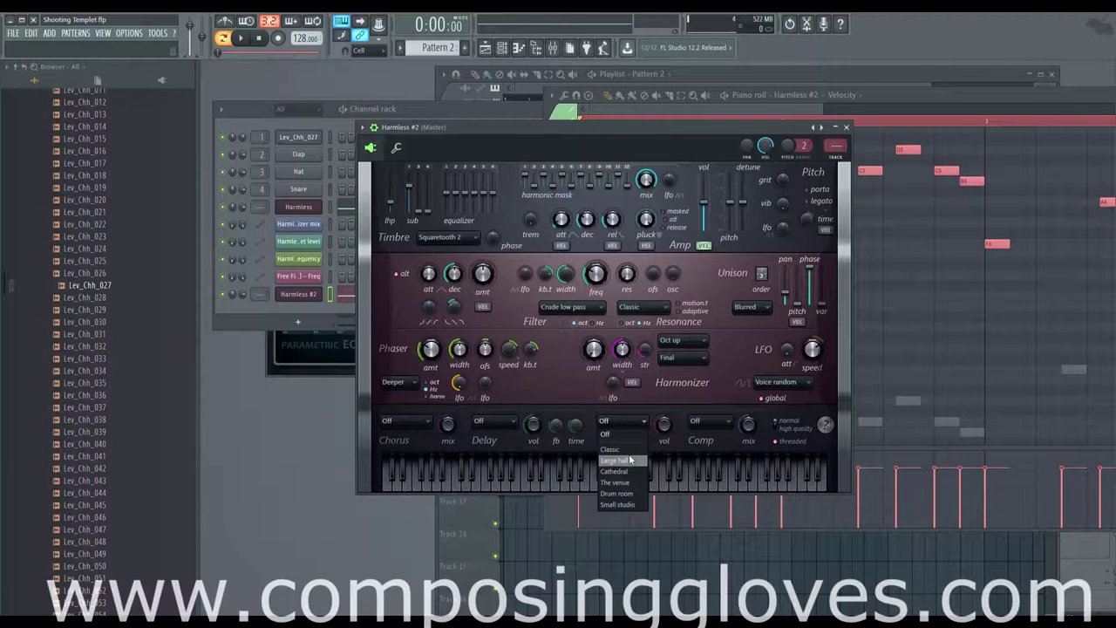
click(623, 462)
key(space)
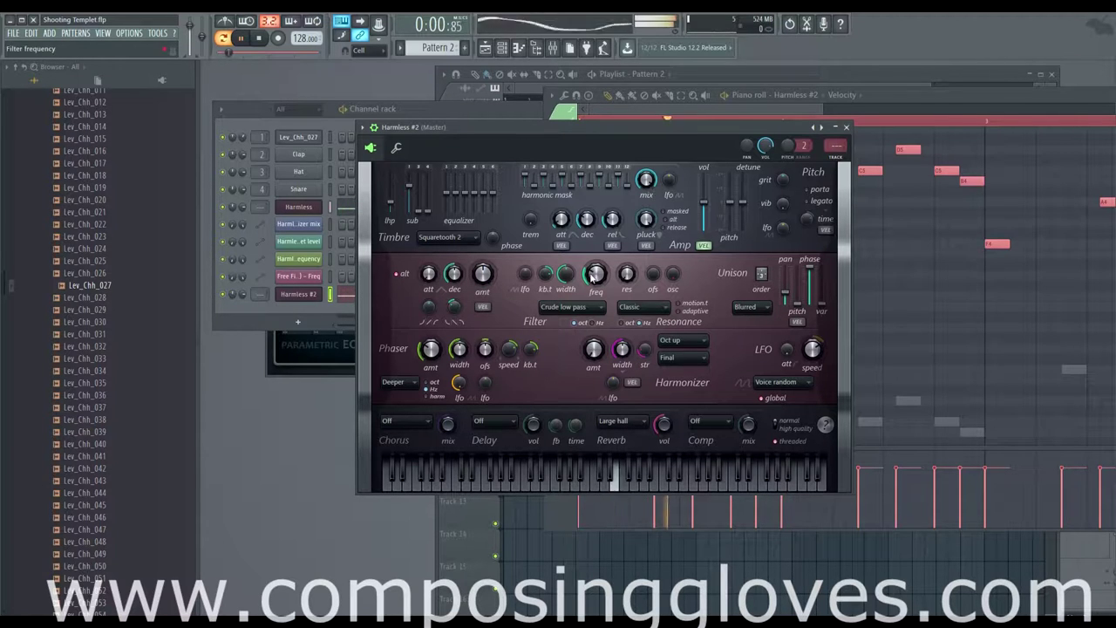
key(space)
Replace the Pattern 1 clip at bar 9 on the playlist's first track with Pattern 2
key(F5)
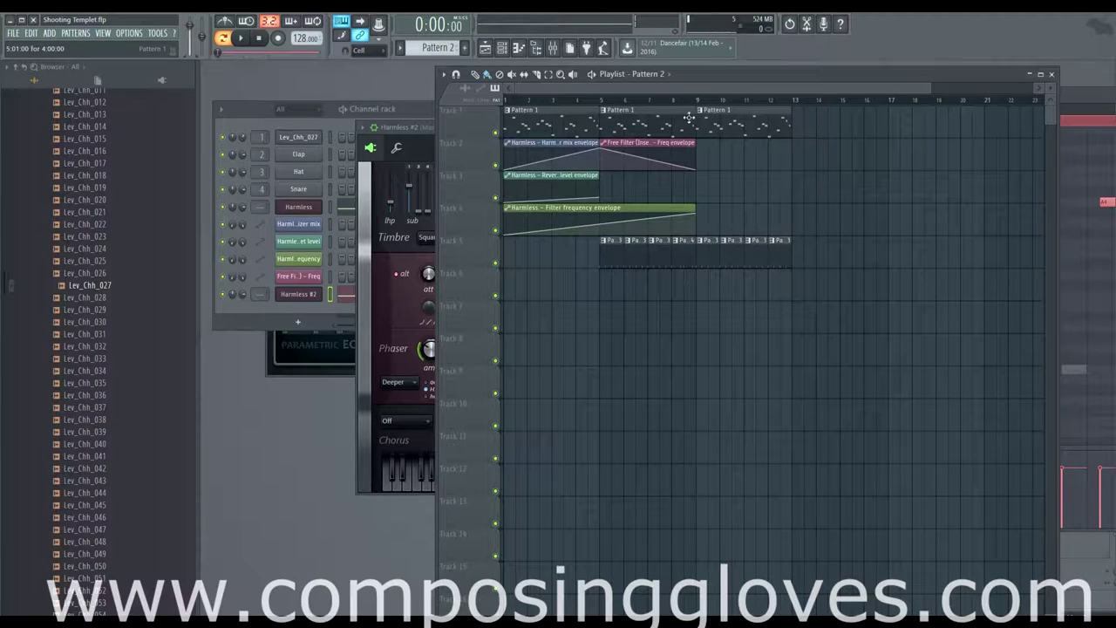
right_click(735, 132)
click(708, 136)
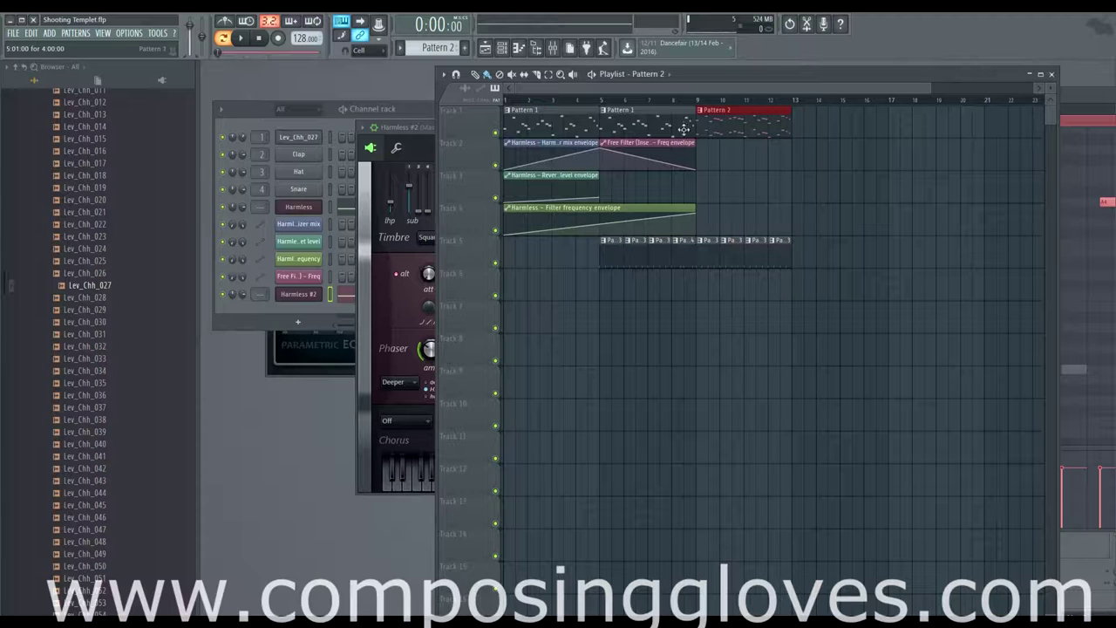
Play the arrangement from bar 5 and set the playlist's loop selection to bars 9 to 13
click(603, 99)
key(space)
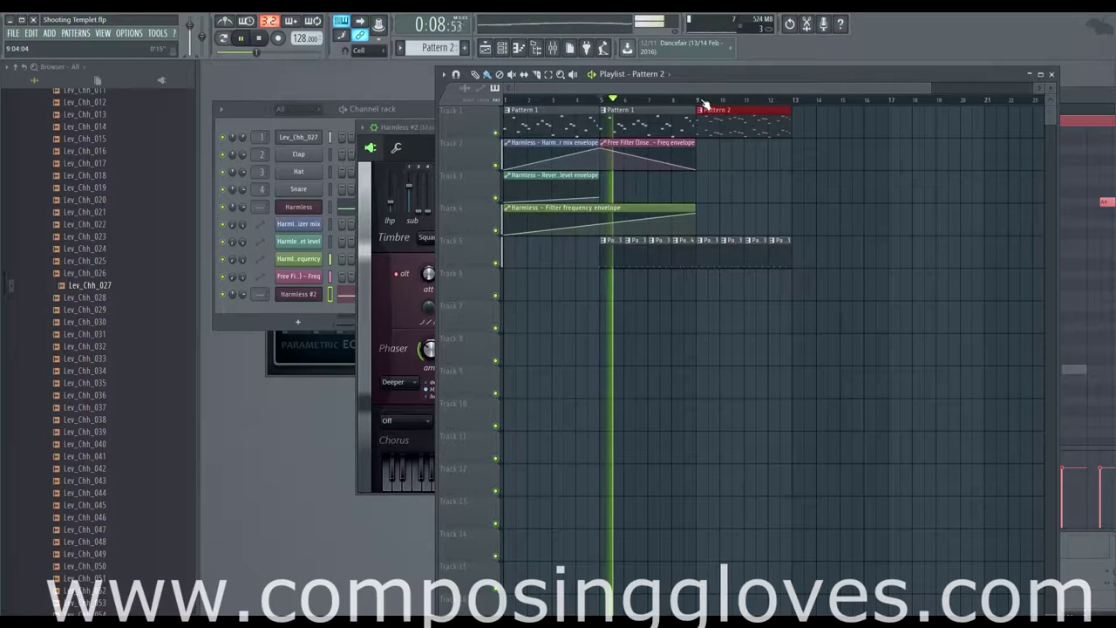
right_click(699, 102)
drag(698, 102, 792, 105)
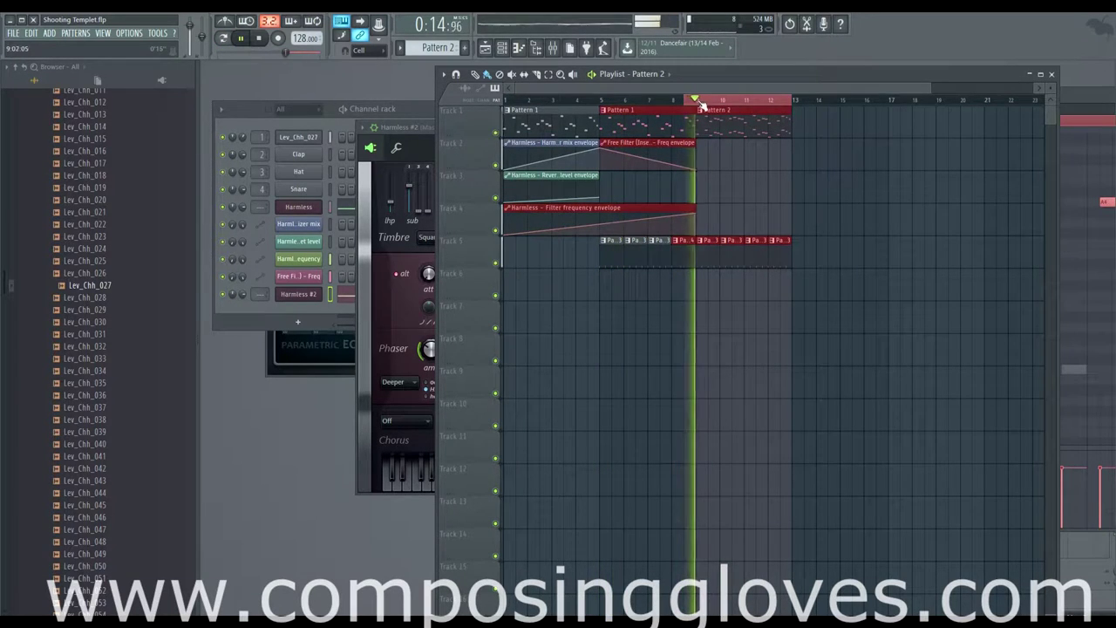
drag(700, 103, 790, 111)
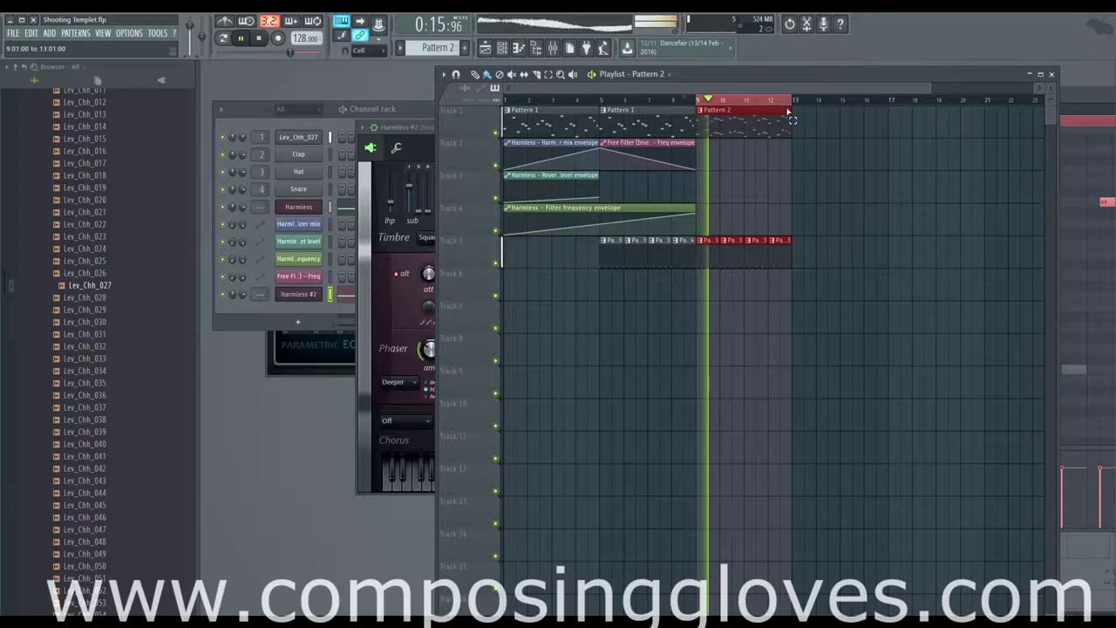
Create an automation clip for the second Harmless's filter frequency at bar 9, and copy the Pattern 2 clip to bar 13
click(419, 131)
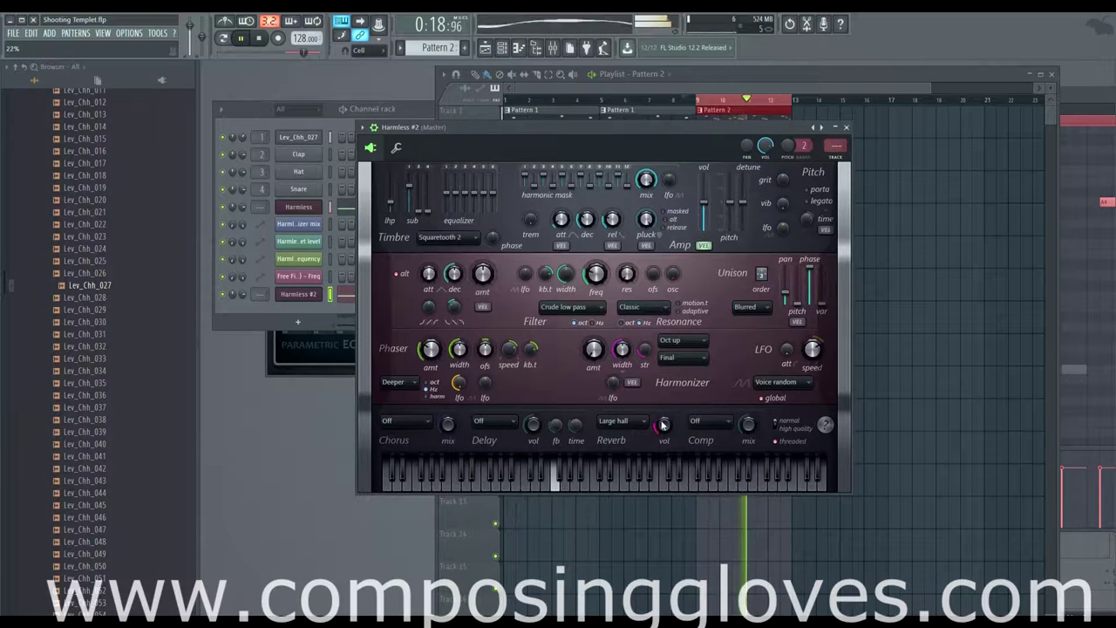
right_click(596, 275)
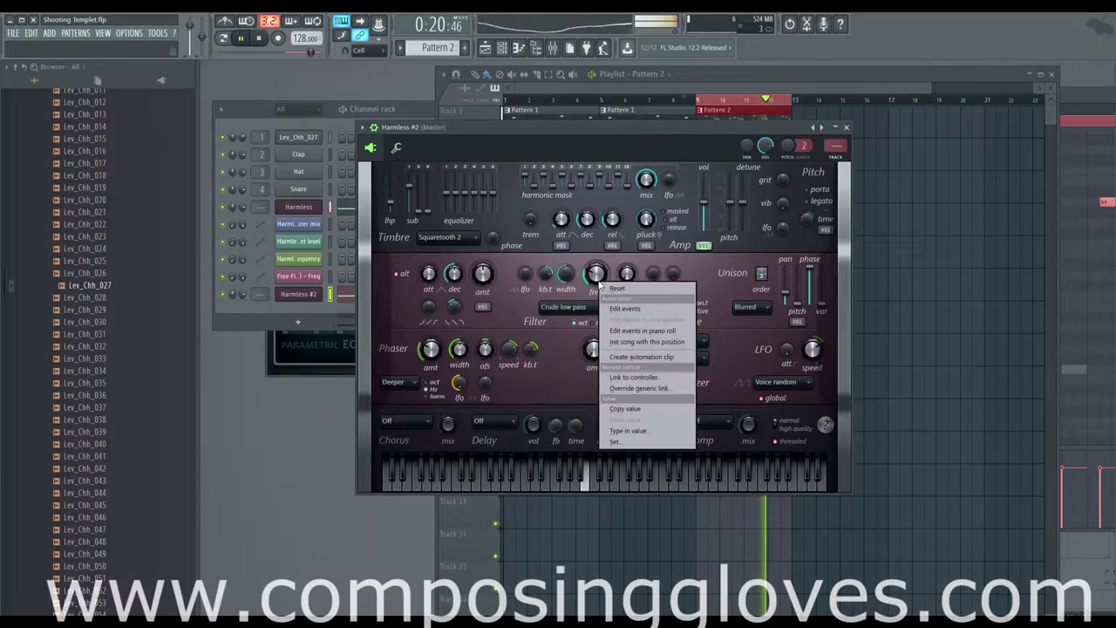
click(667, 358)
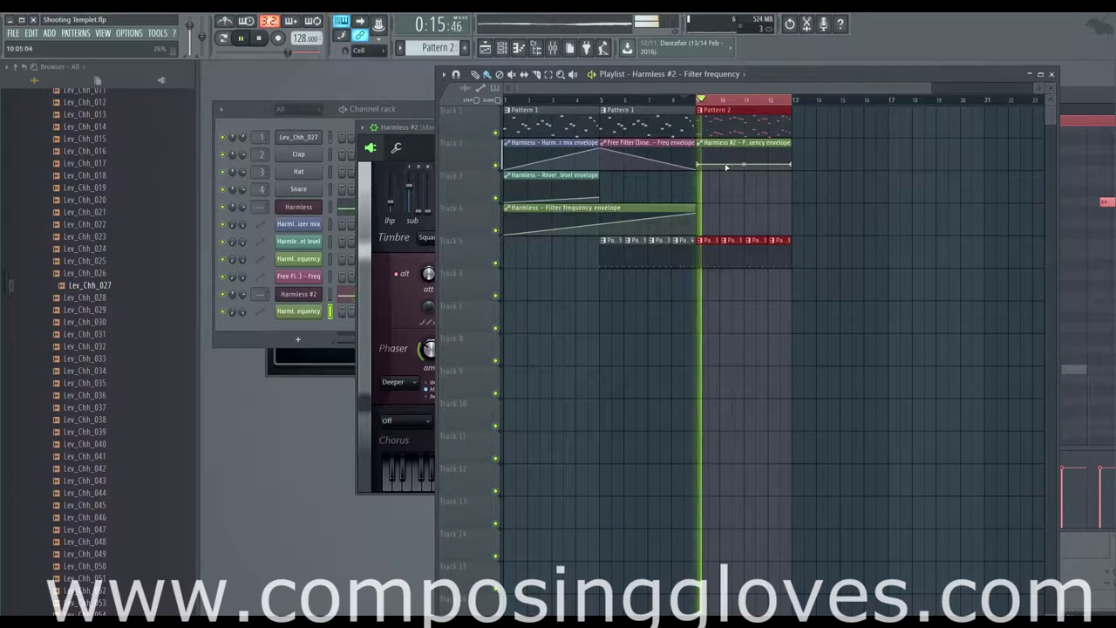
mouse_move(788, 164)
mouse_down()
mouse_move(795, 149)
mouse_move(794, 166)
mouse_up()
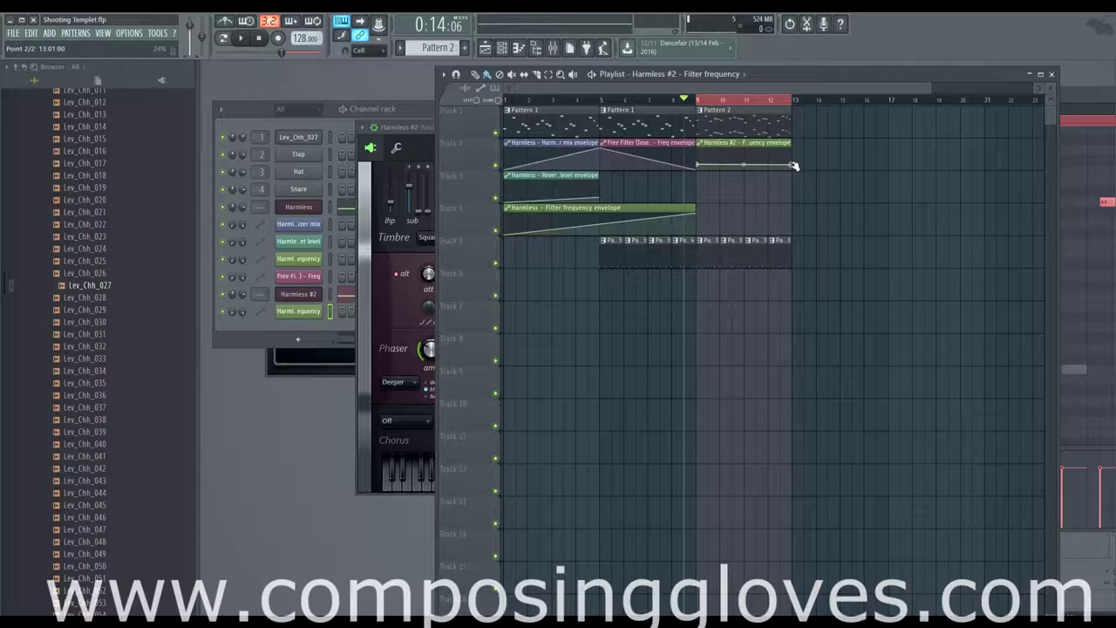
scroll(787, 153, right, 3)
shift+drag(647, 130, 742, 132)
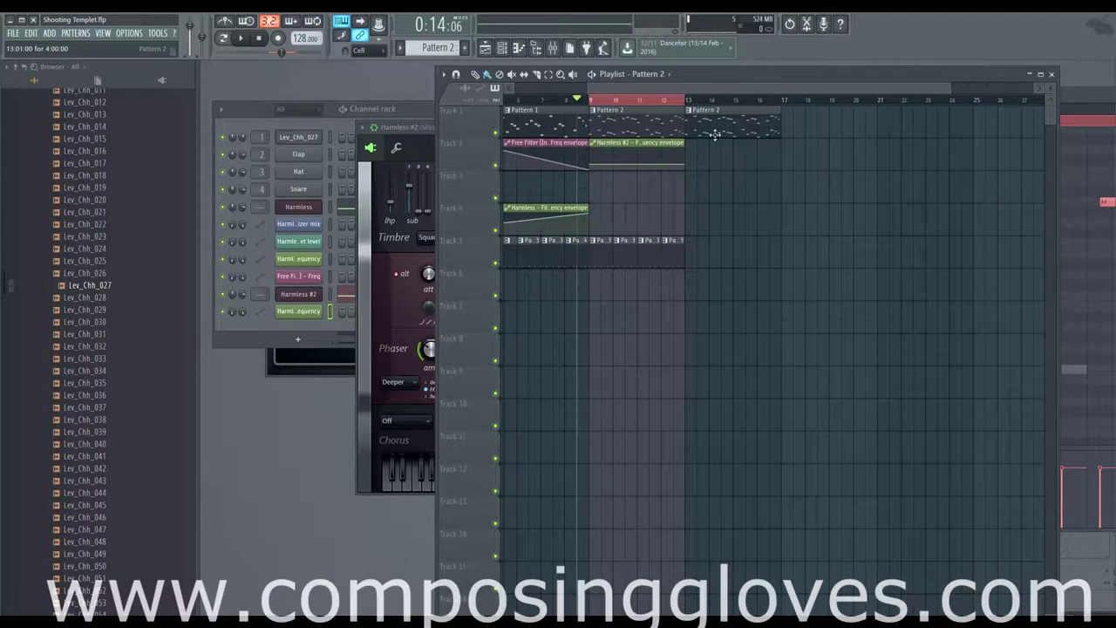
Add a third Harmless channel to the channel rack and move its window clear of the rack
click(419, 121)
click(297, 339)
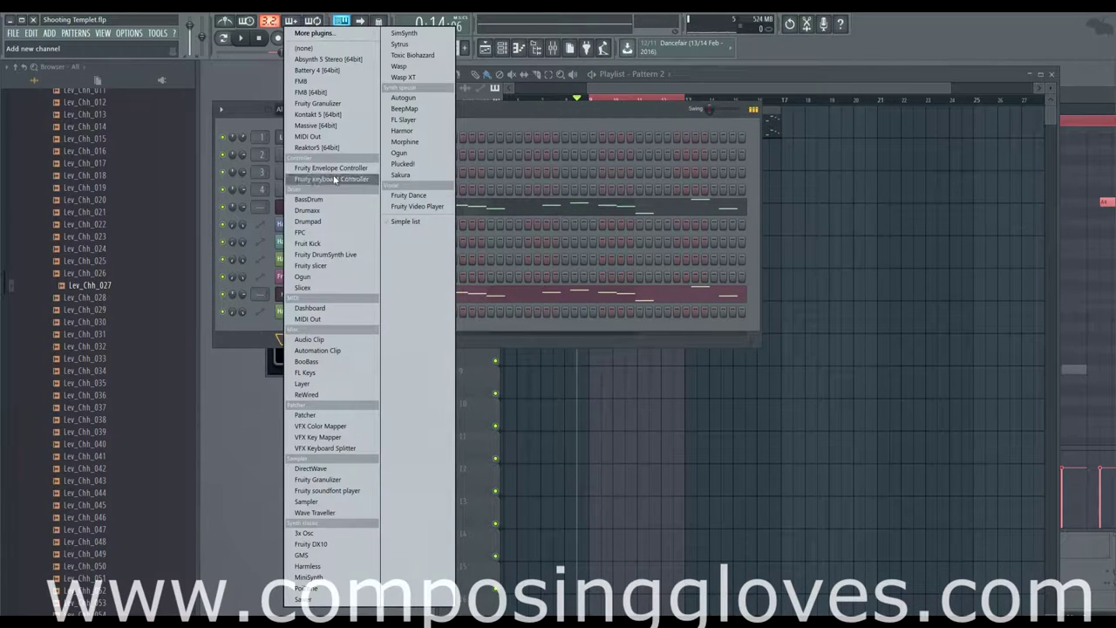
click(366, 566)
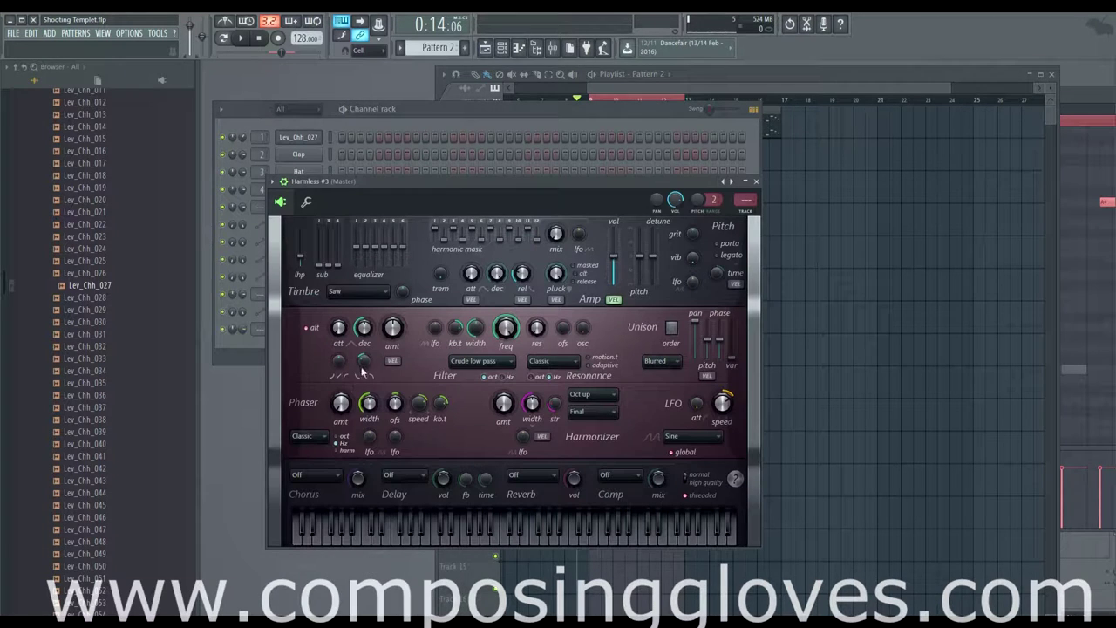
drag(516, 184, 664, 75)
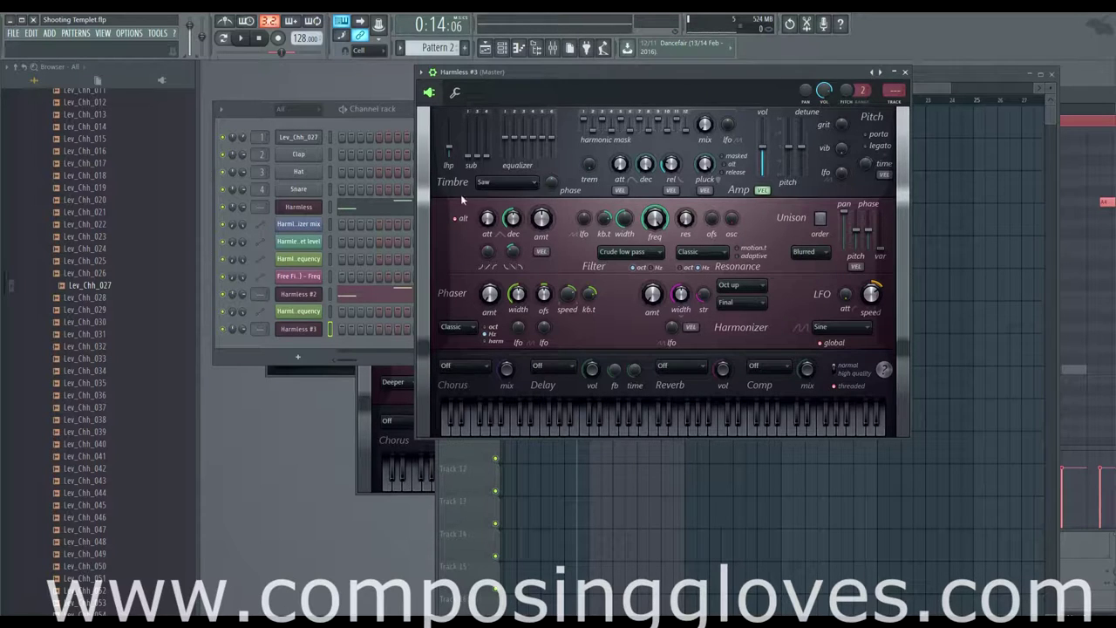
Lower equalizer bands 2 to 6 of the third Harmless to minimum, keeping the Saw timbre, and play test notes
click(499, 183)
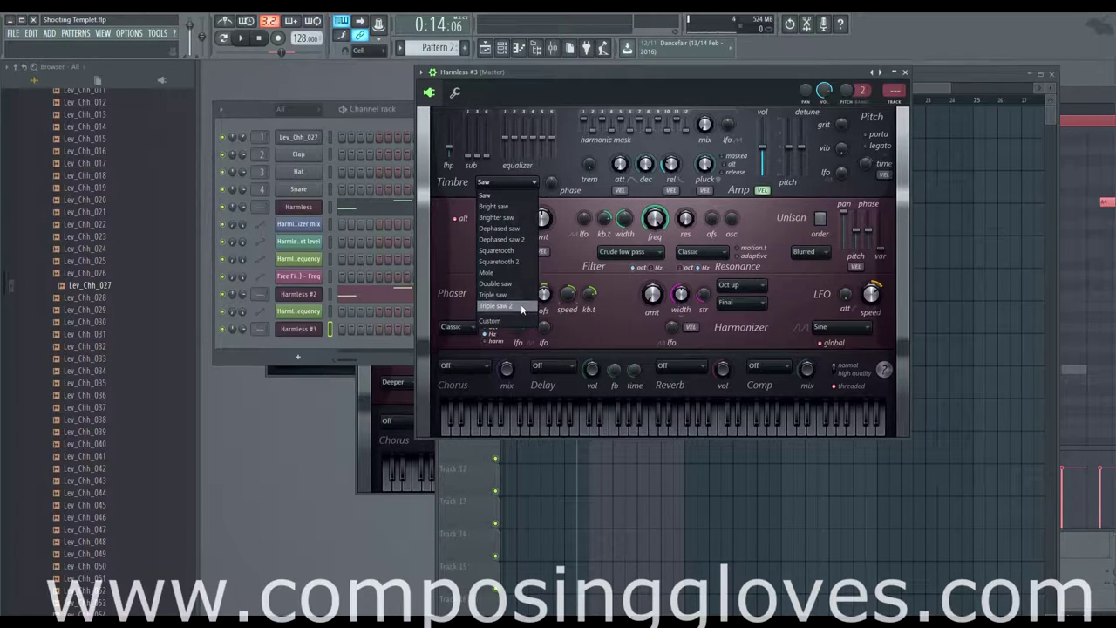
click(508, 168)
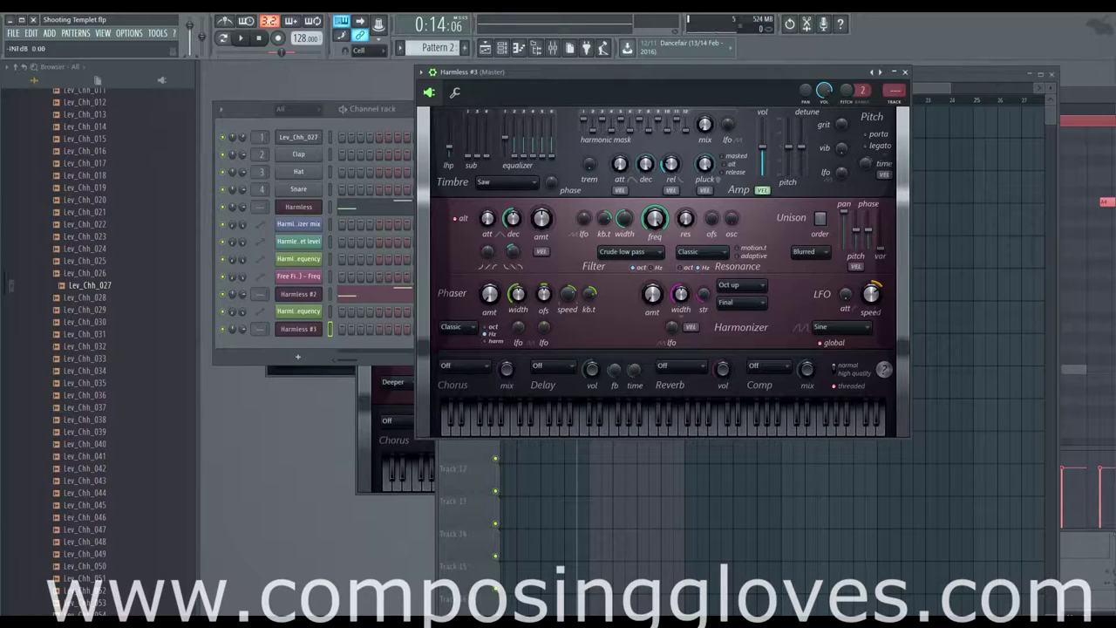
key(v)
key(b)
key(n)
key(t)
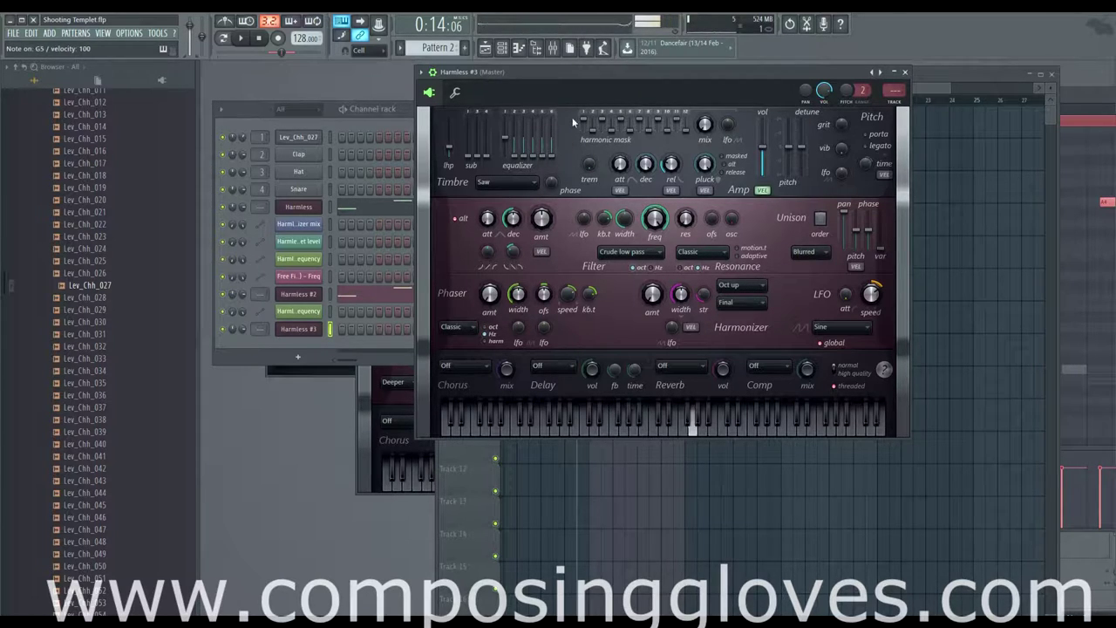
key(y)
Set the third Harmless's reverb to Large hall and adjust the reverb volume
click(680, 365)
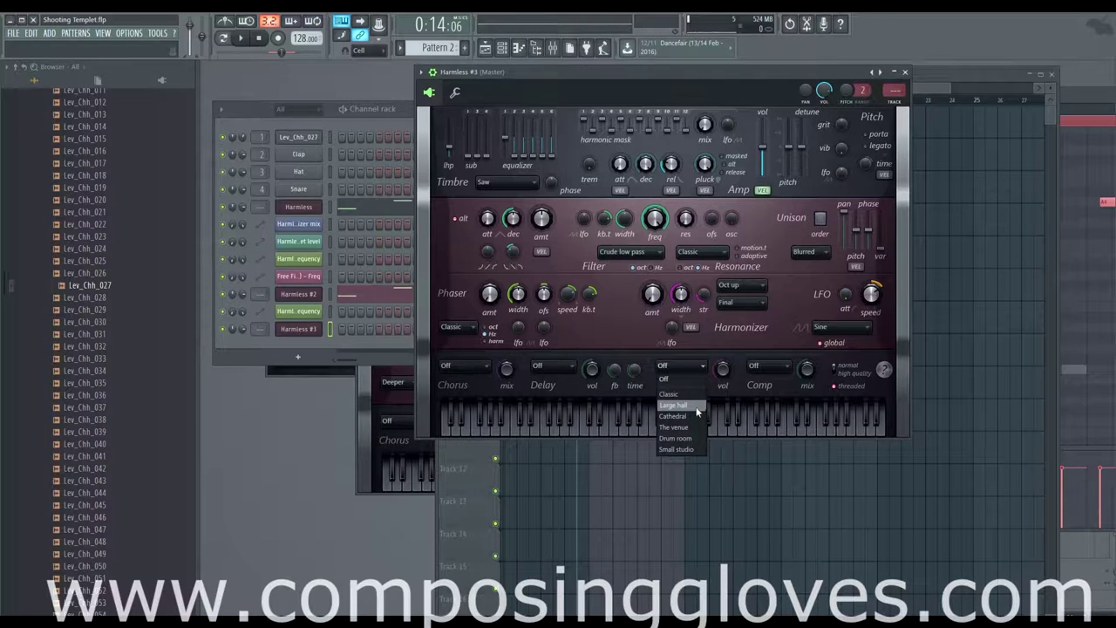
click(678, 399)
mouse_move(722, 373)
mouse_down()
mouse_move(722, 391)
mouse_move(722, 376)
mouse_up()
Raise the third Harmless's harmonic mask mix and pluck decay with masked pluck enabled, playing notes to test the sound
key(t)
key(r)
key(e)
key(t)
key(y)
key(y)
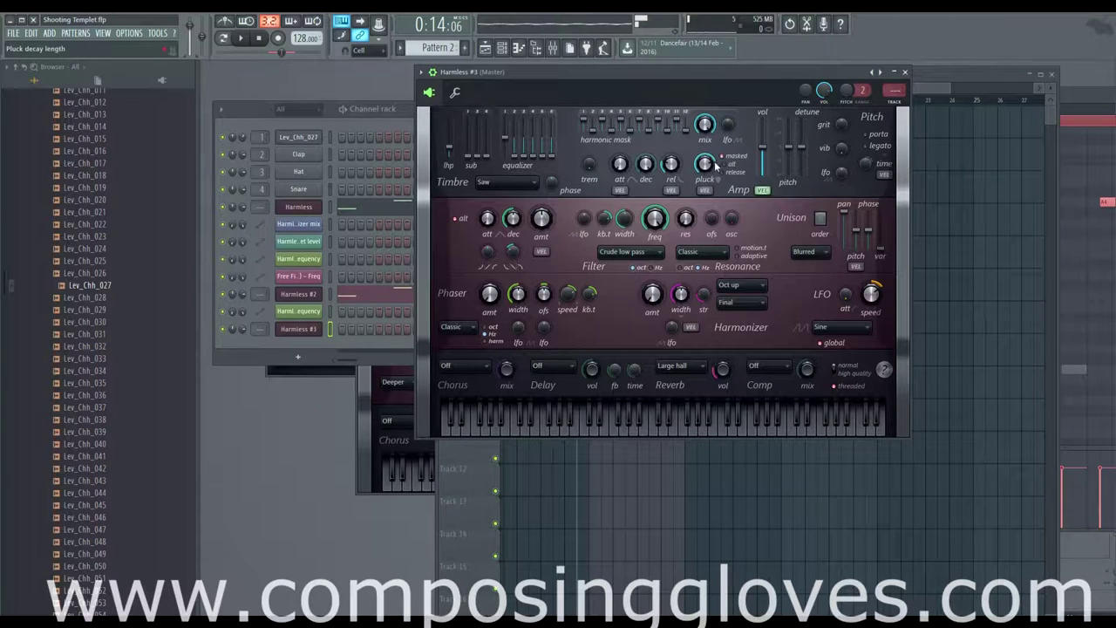
Play a run of notes on the third Harmless to audition its plucked sound
key(b)
key(b)
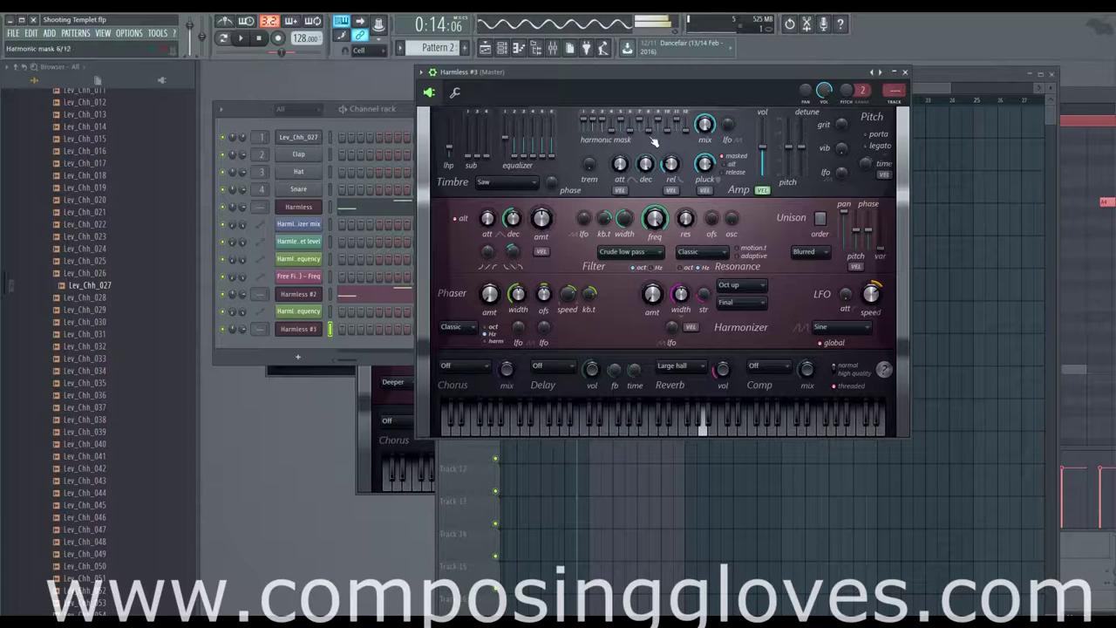
key(x)
key(n)
key(m)
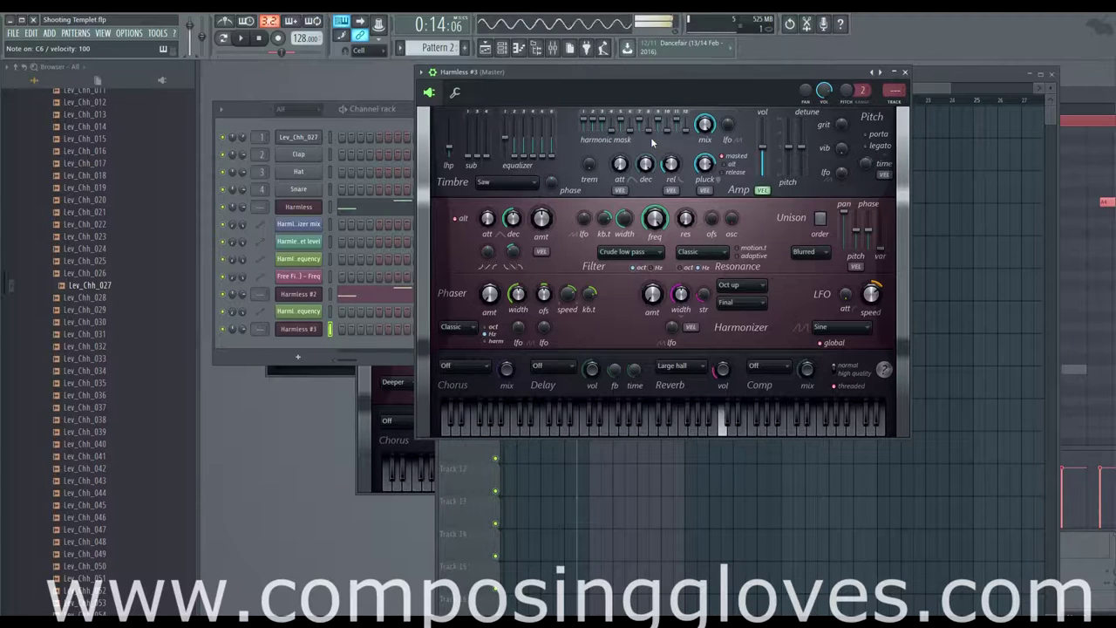
key(n)
key(b)
key(v)
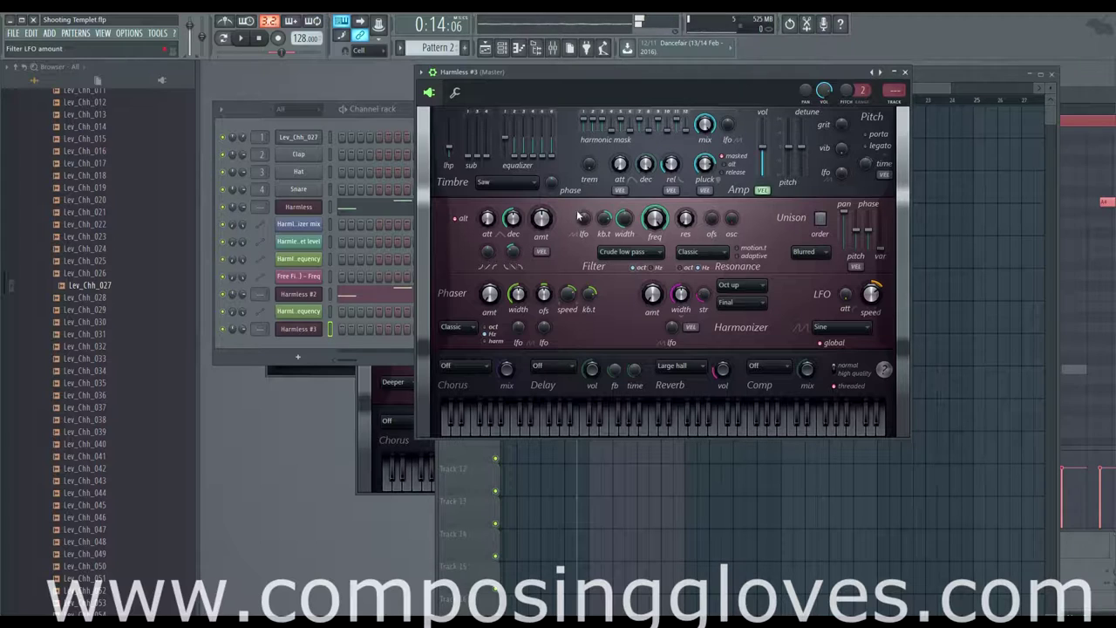
Move the third Harmless's window out of the way, return to the playlist's start and clear the loop selection
drag(641, 76, 840, 414)
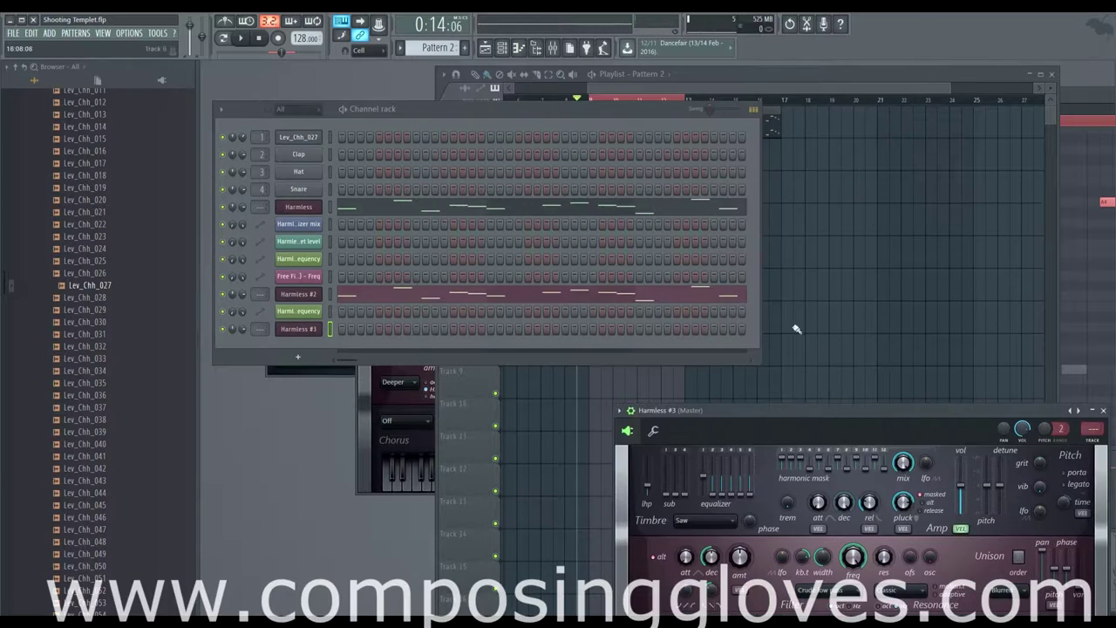
click(633, 83)
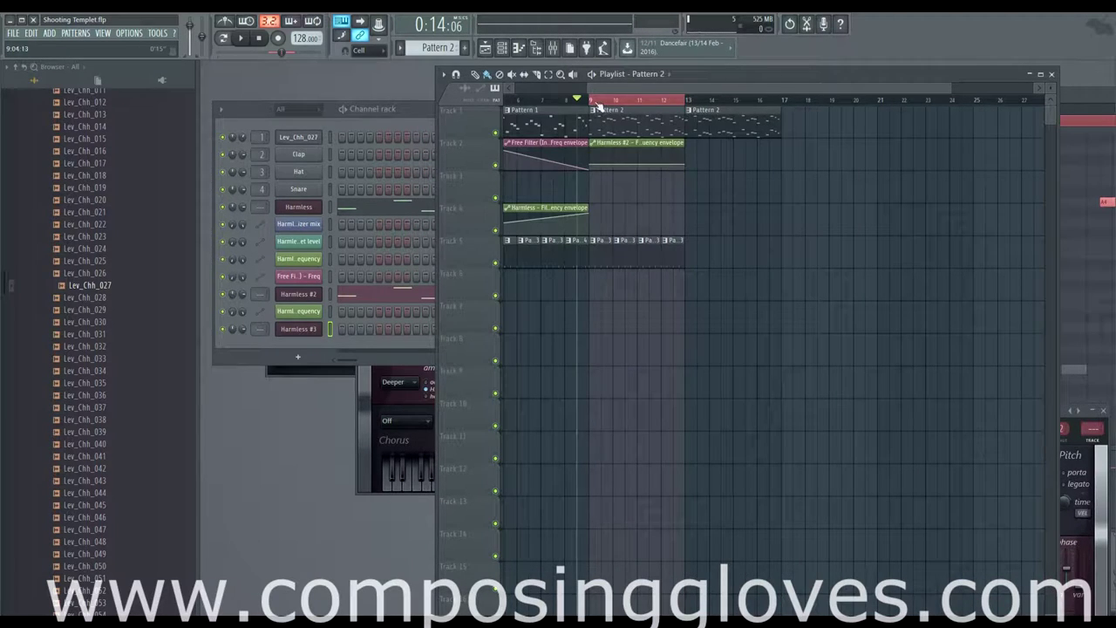
key(space)
drag(603, 103, 351, 121)
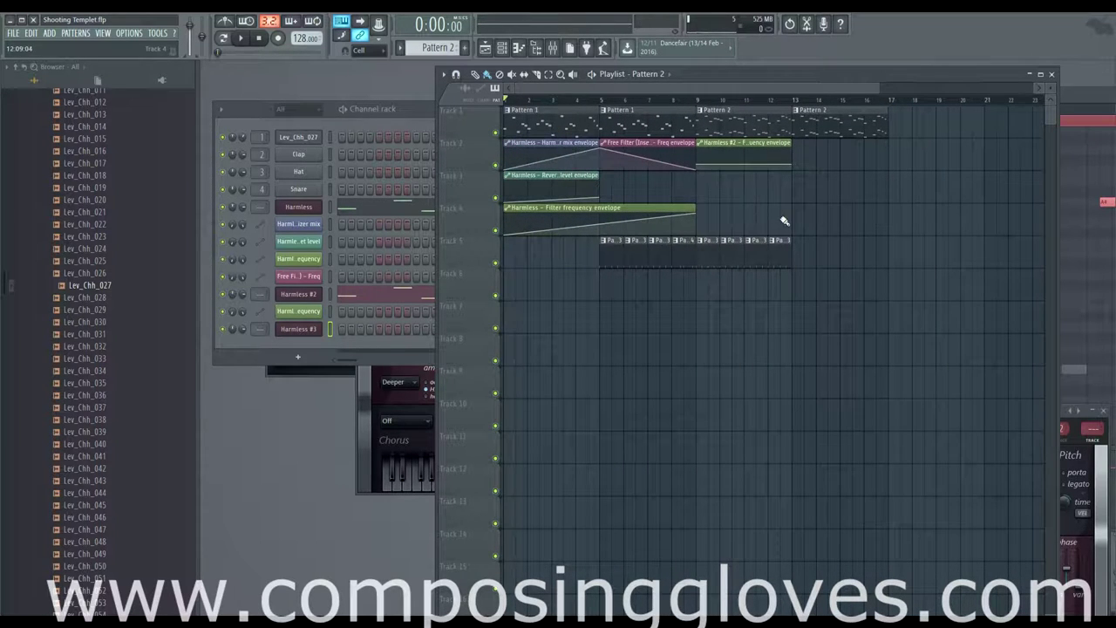
Copy the four hi-hat clips from bars 9–12 to bars 13–16 and play the arrangement from the start
drag(702, 261, 855, 265)
drag(713, 258, 813, 259)
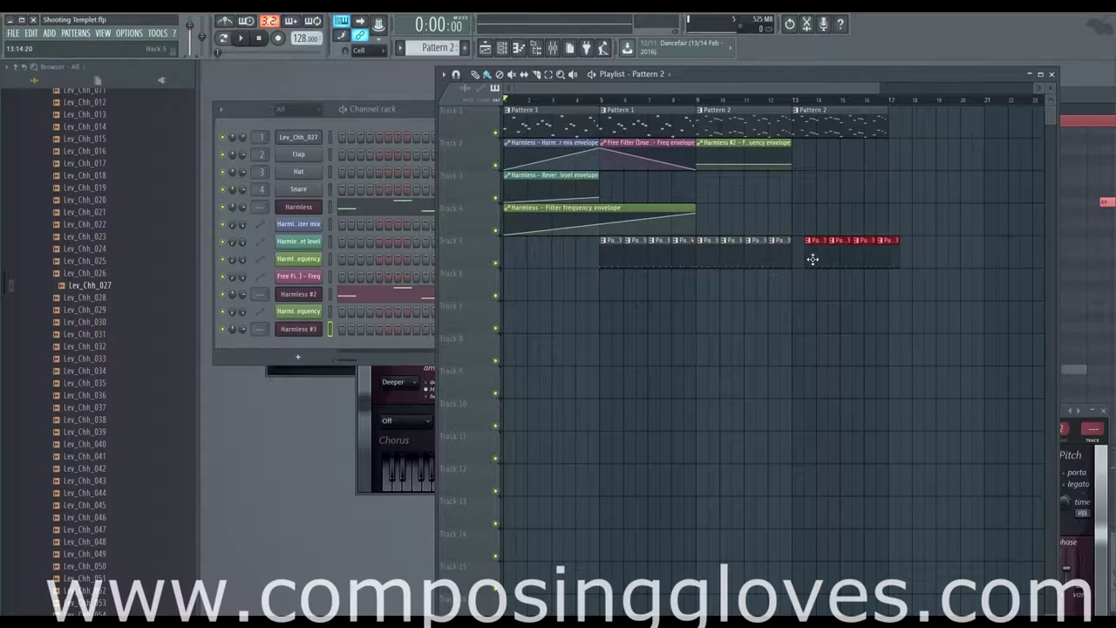
scroll(685, 224, down, 2)
scroll(687, 227, up, 2)
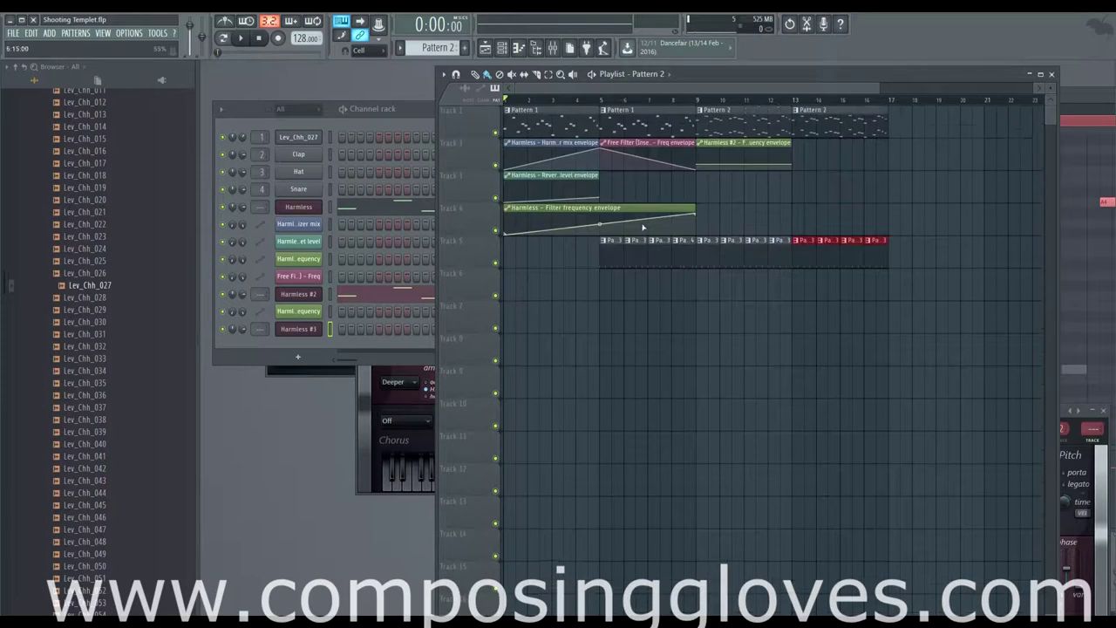
scroll(643, 227, down, 2)
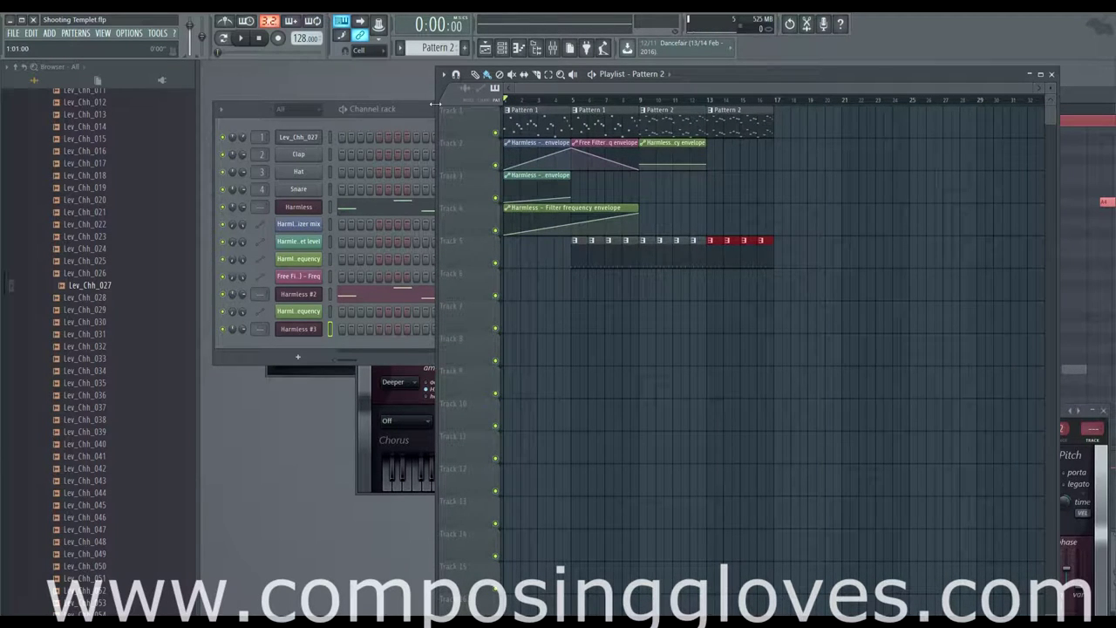
key(space)
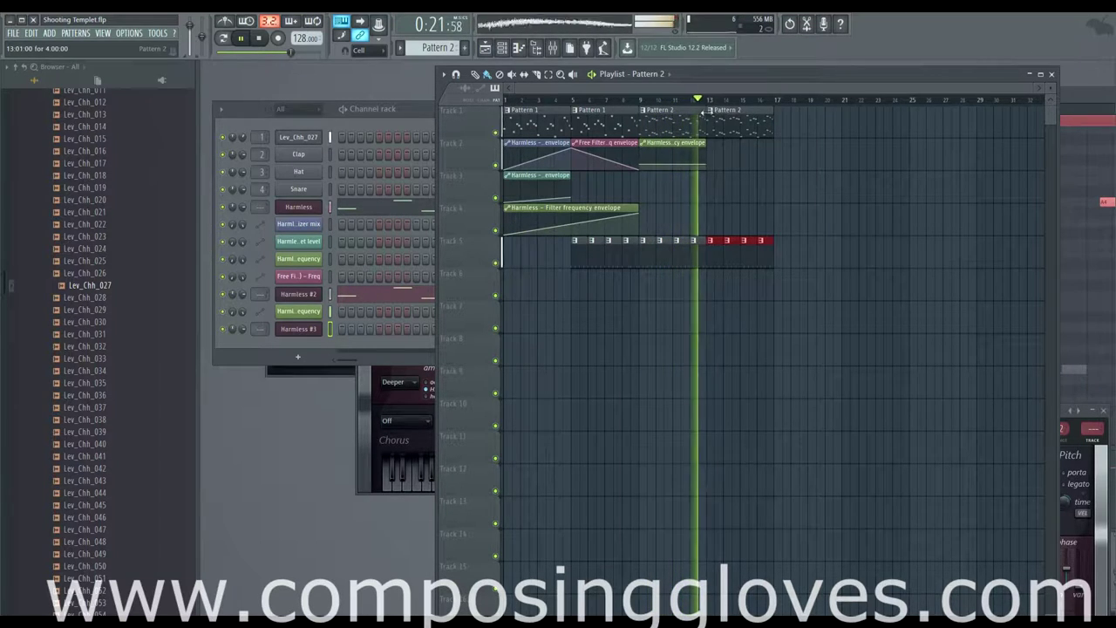
Extend the Harmless #2 filter frequency automation to bar 17, peaking around bar 15 and ending at 21%, and add Pattern 2 at bar 17
drag(705, 143, 772, 159)
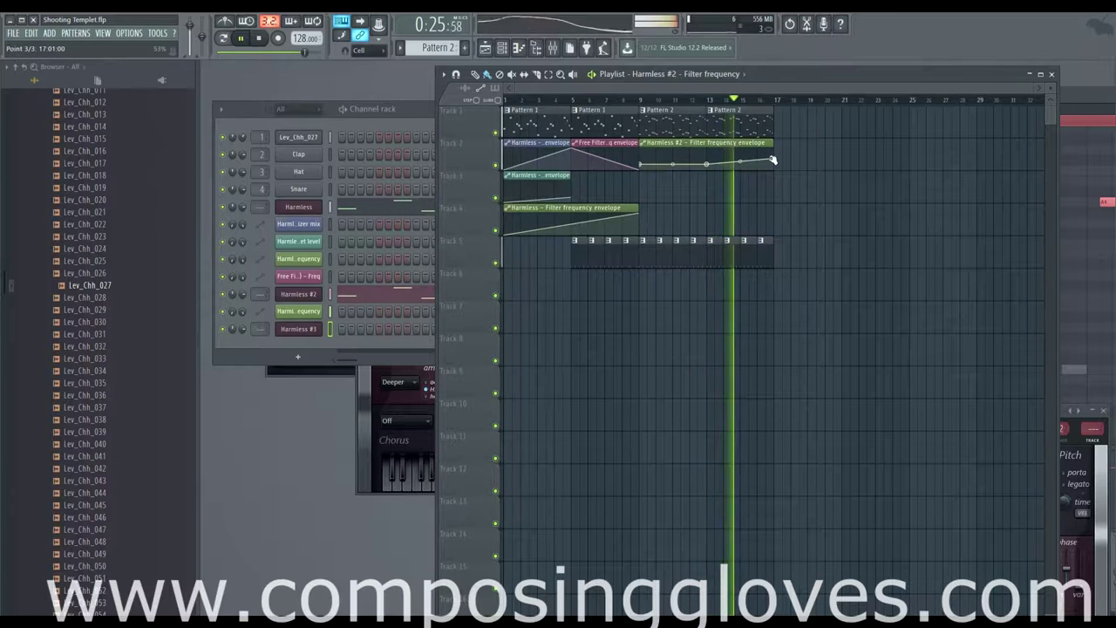
click(784, 127)
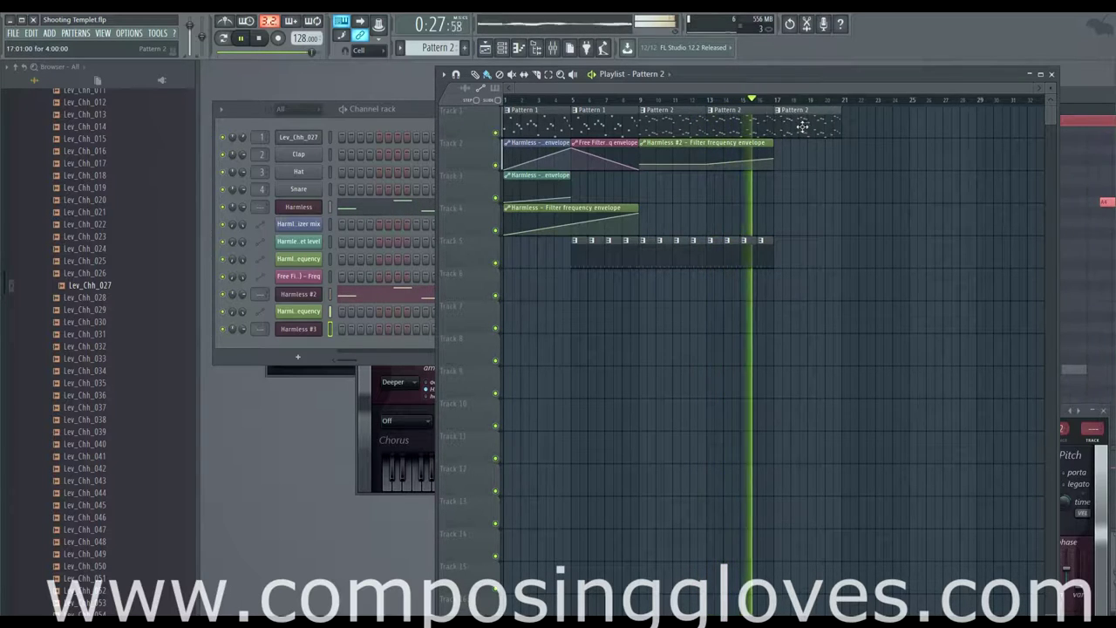
right_click(741, 157)
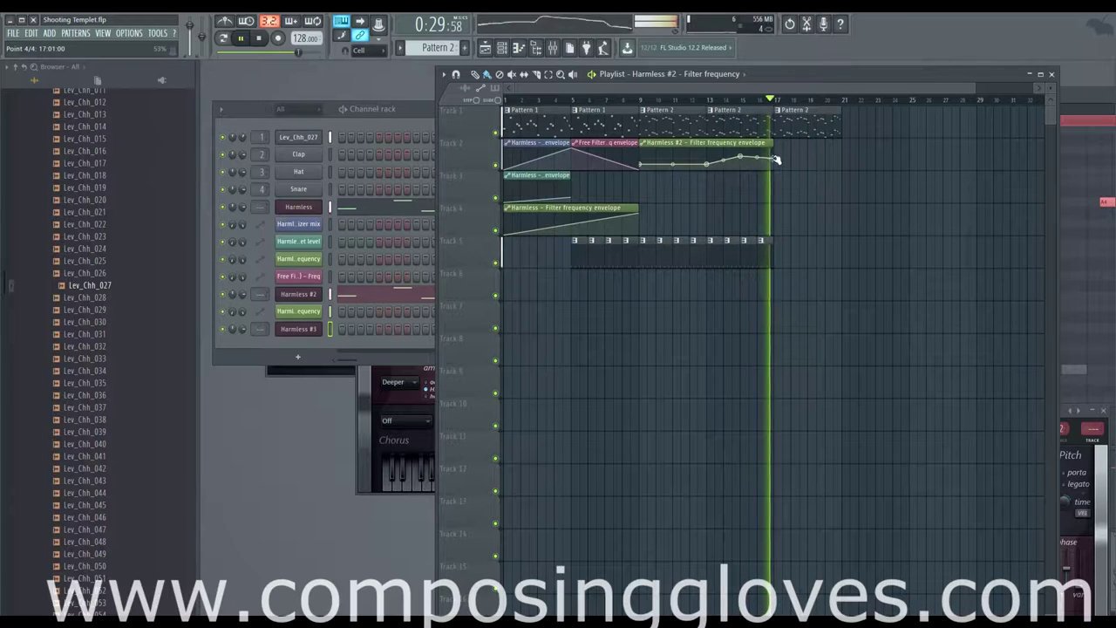
drag(776, 160, 777, 166)
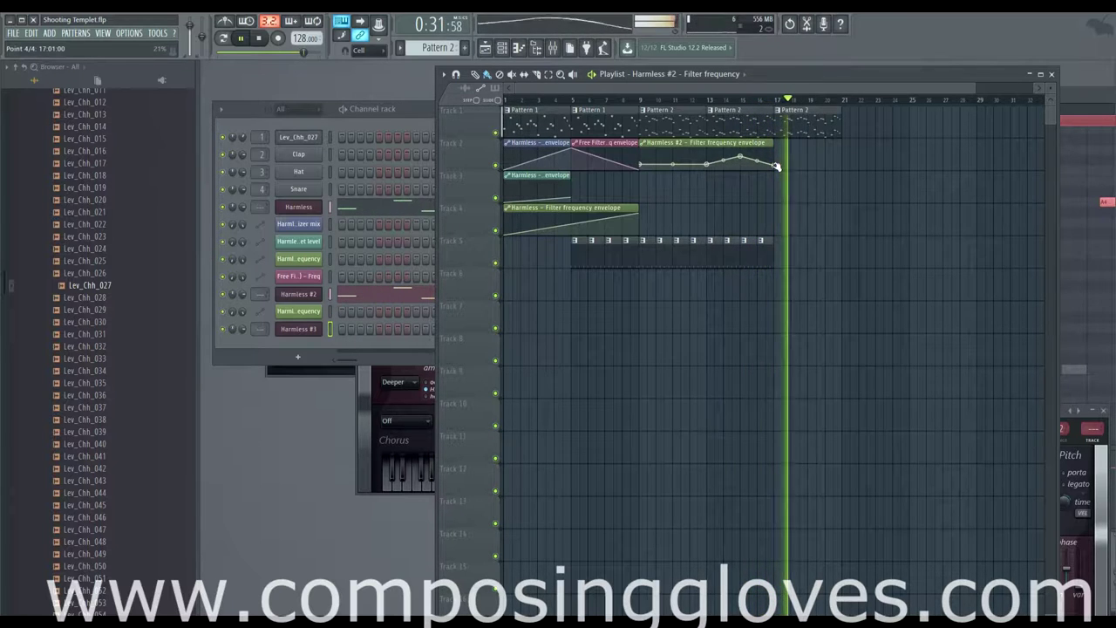
key(space)
click(381, 102)
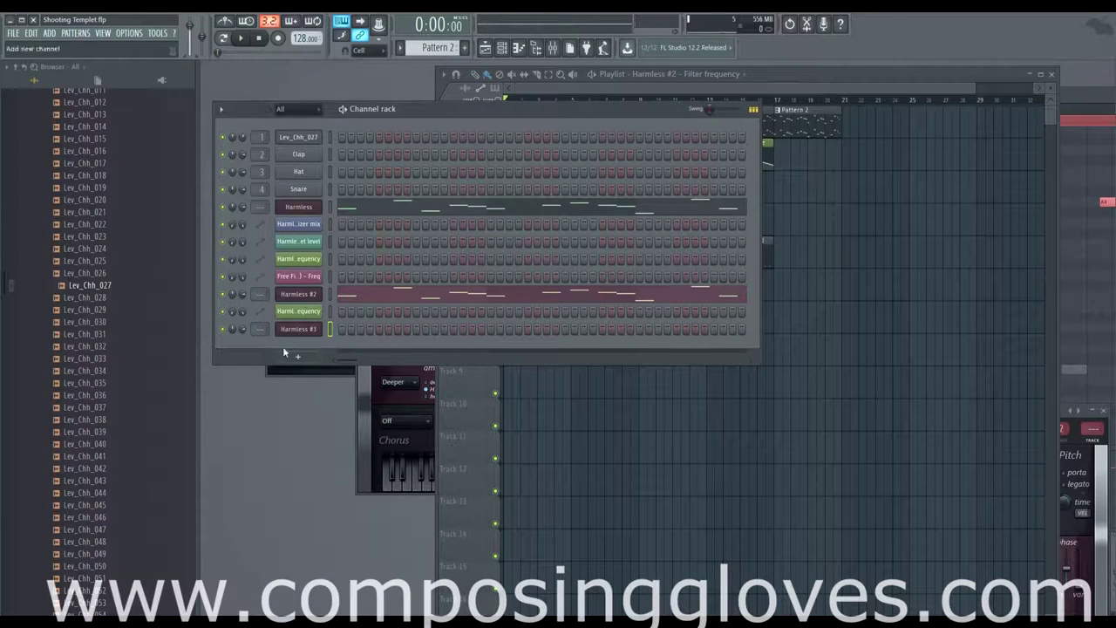
click(443, 54)
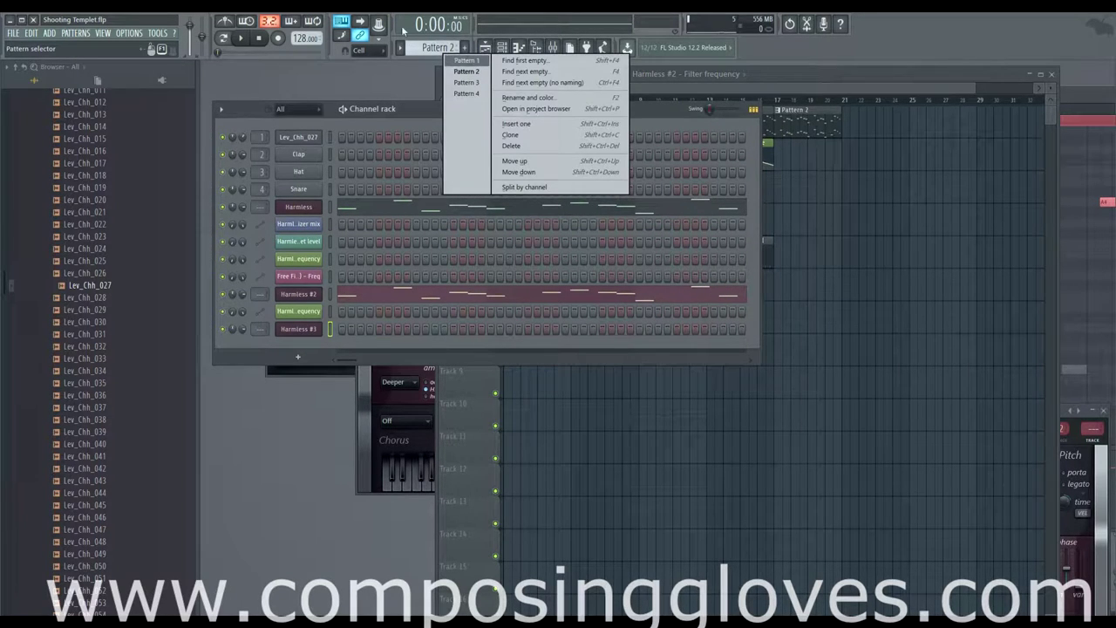
click(498, 62)
key(Return)
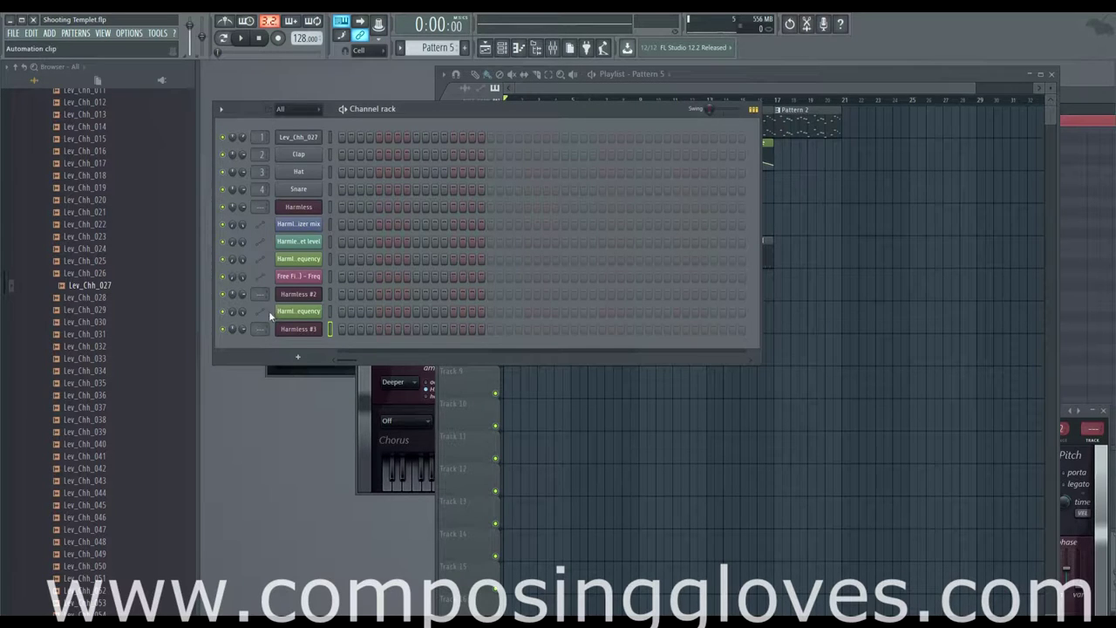
right_click(306, 329)
key(Escape)
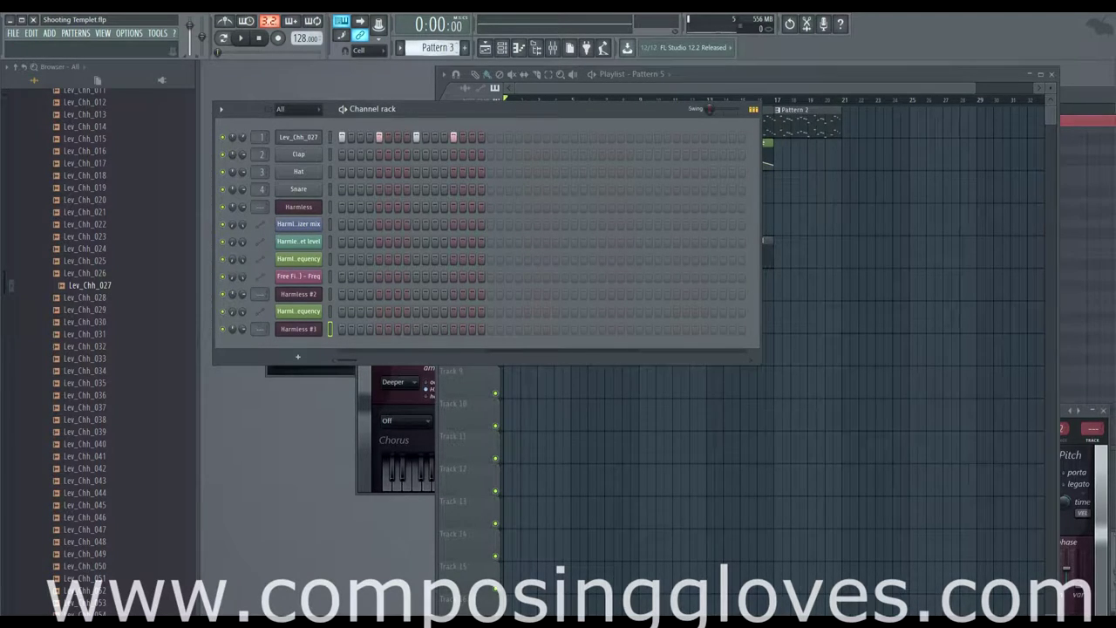
key(KP_Subtract)
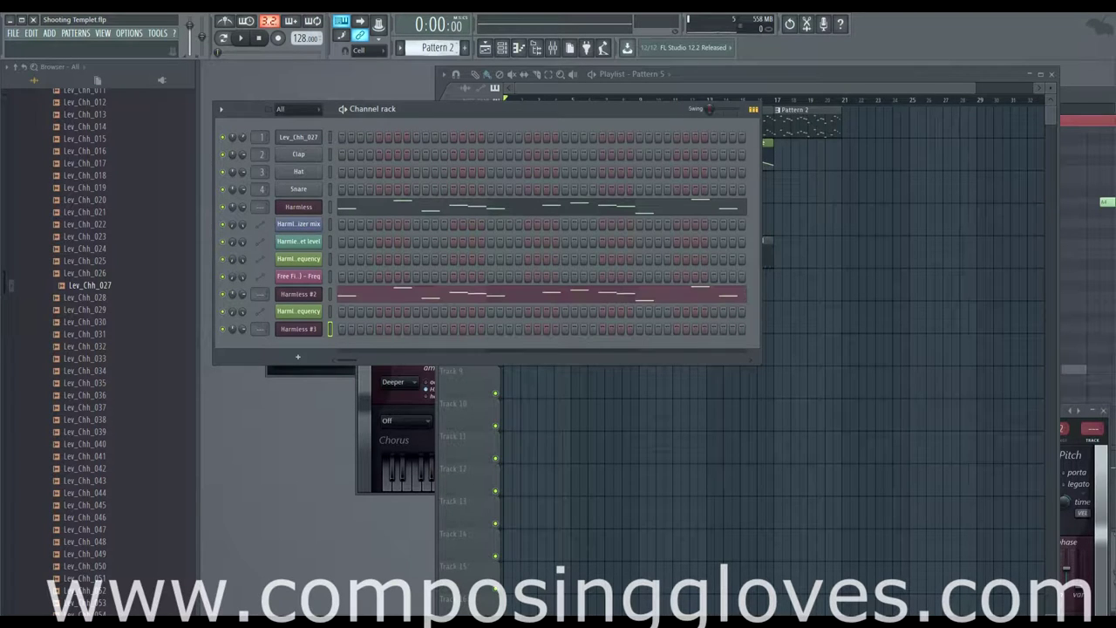
Open the piano roll of Harmless #3 in Pattern 2 and draw an eight-step A4 note at the start of bar 1
click(305, 330)
right_click(312, 330)
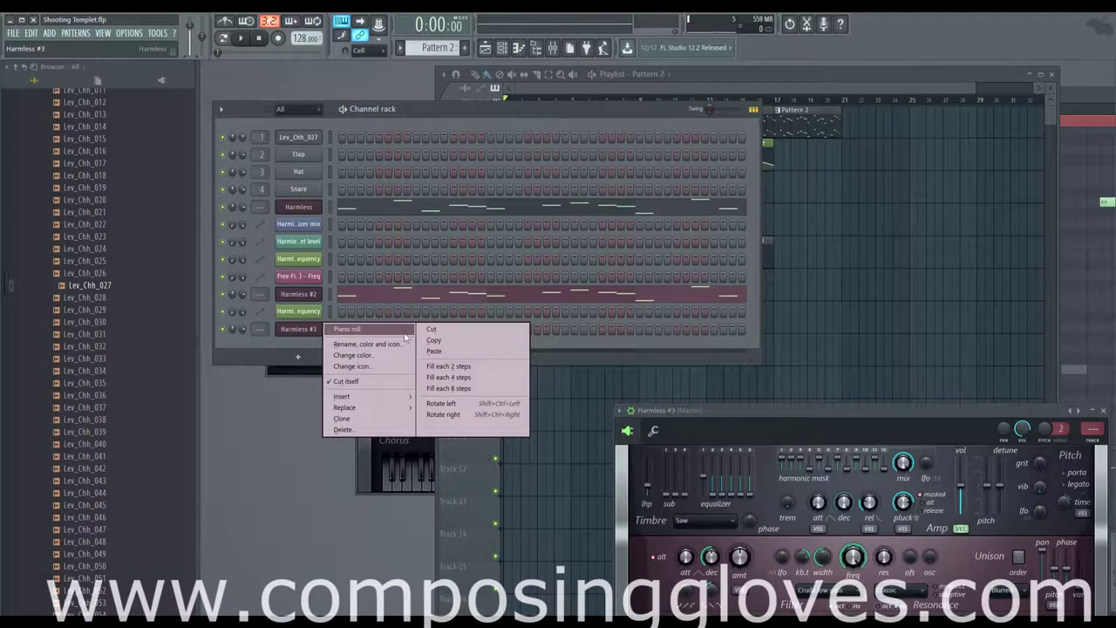
click(386, 331)
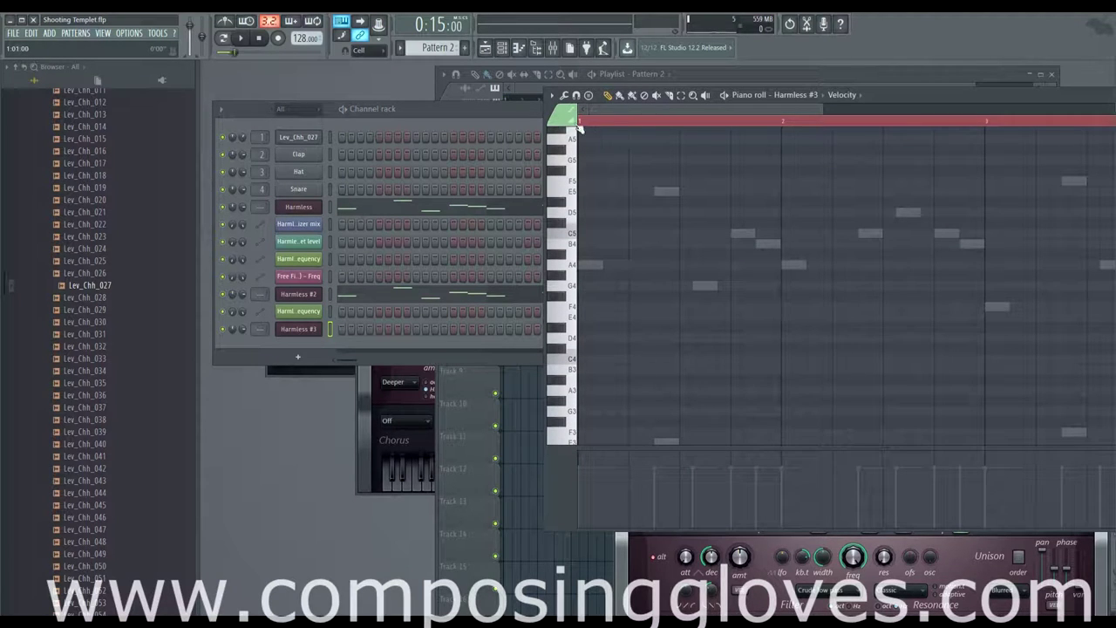
click(242, 39)
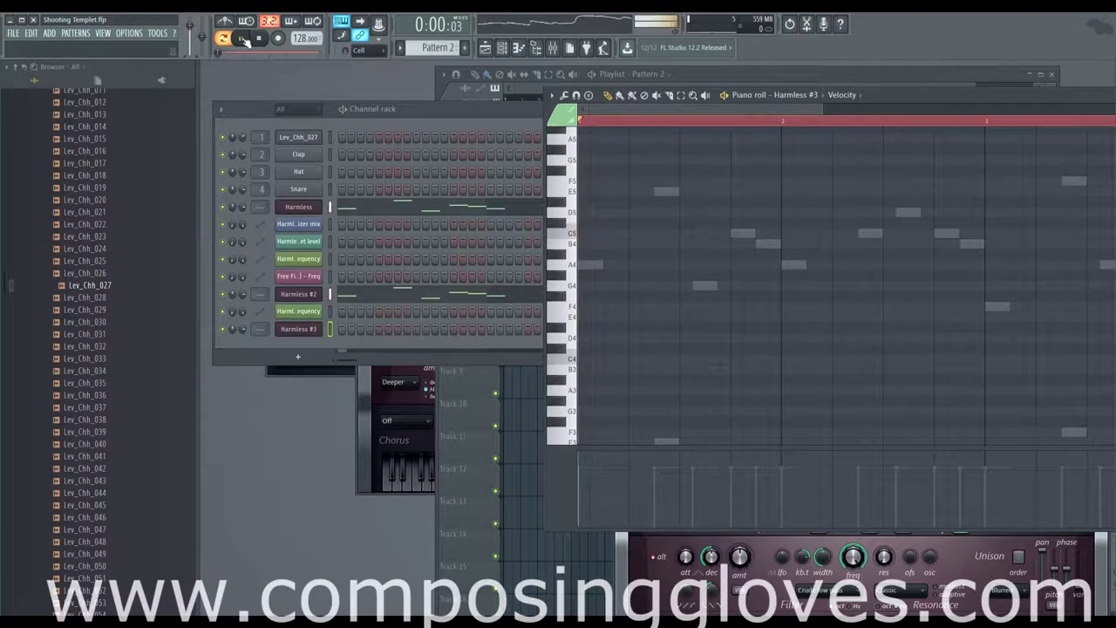
click(585, 264)
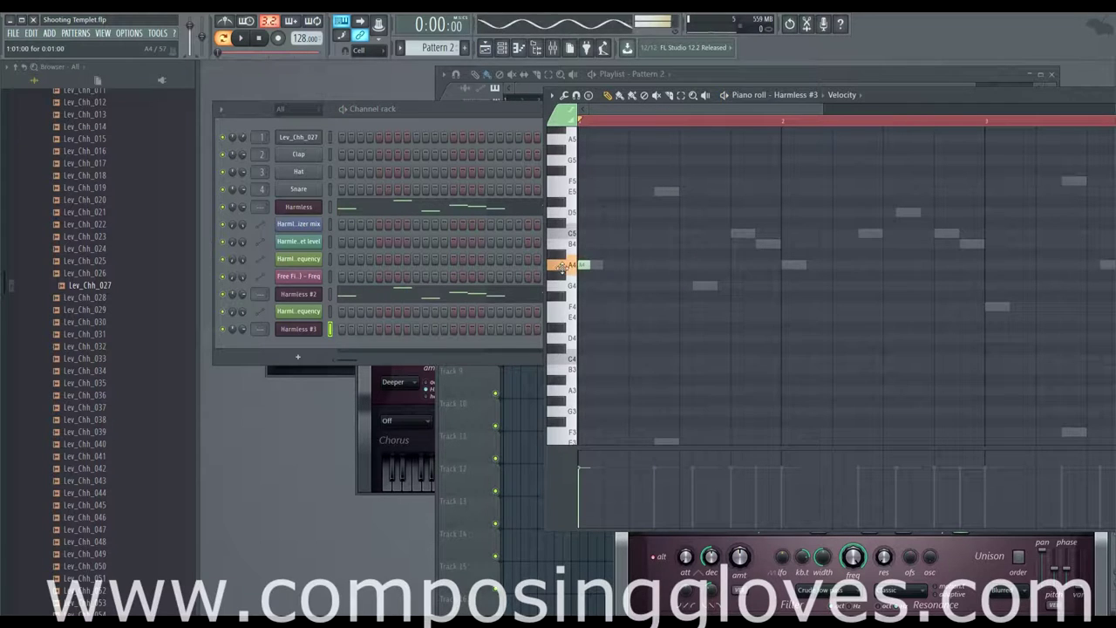
scroll(602, 297, up, 1)
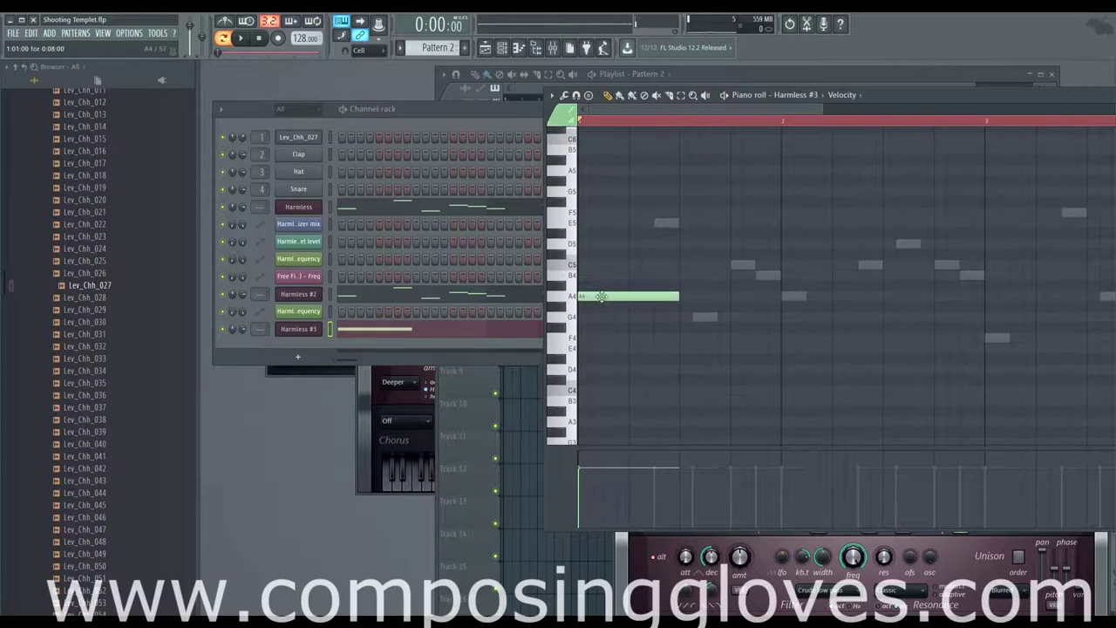
scroll(700, 302, down, 2)
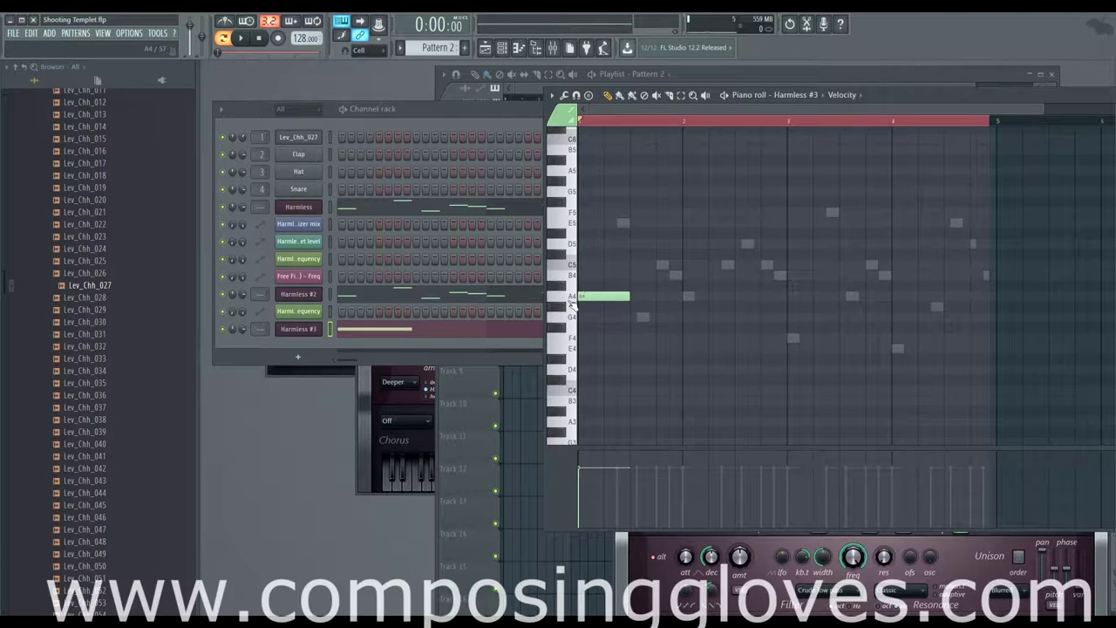
Audition the pattern with the A4 note and bring up the Harmless #3 settings
key(space)
click(293, 330)
click(293, 329)
click(292, 329)
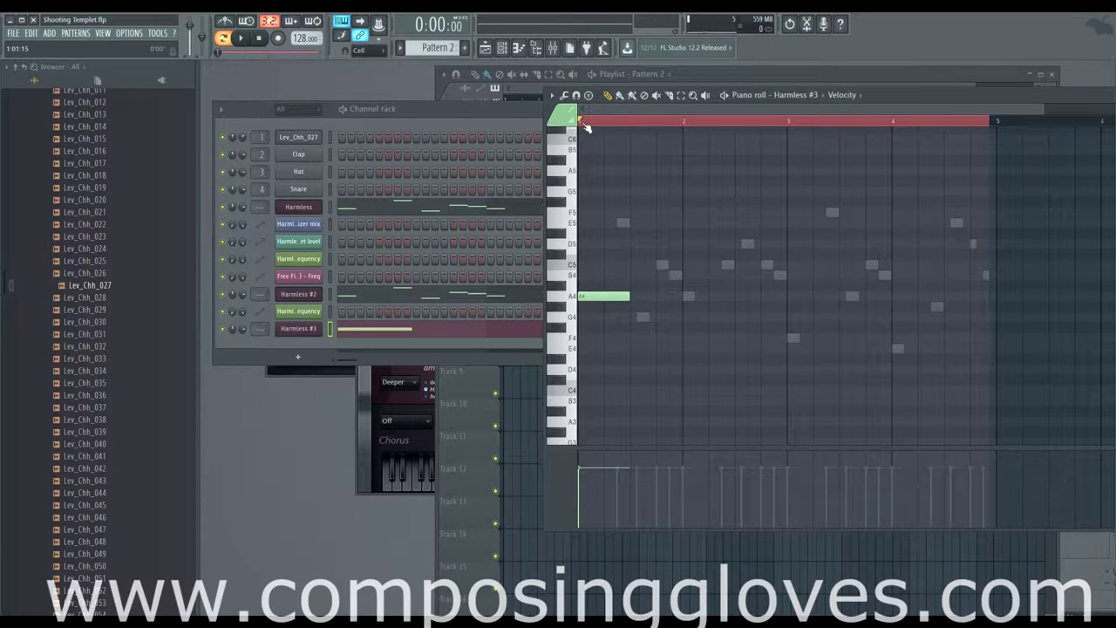
click(311, 335)
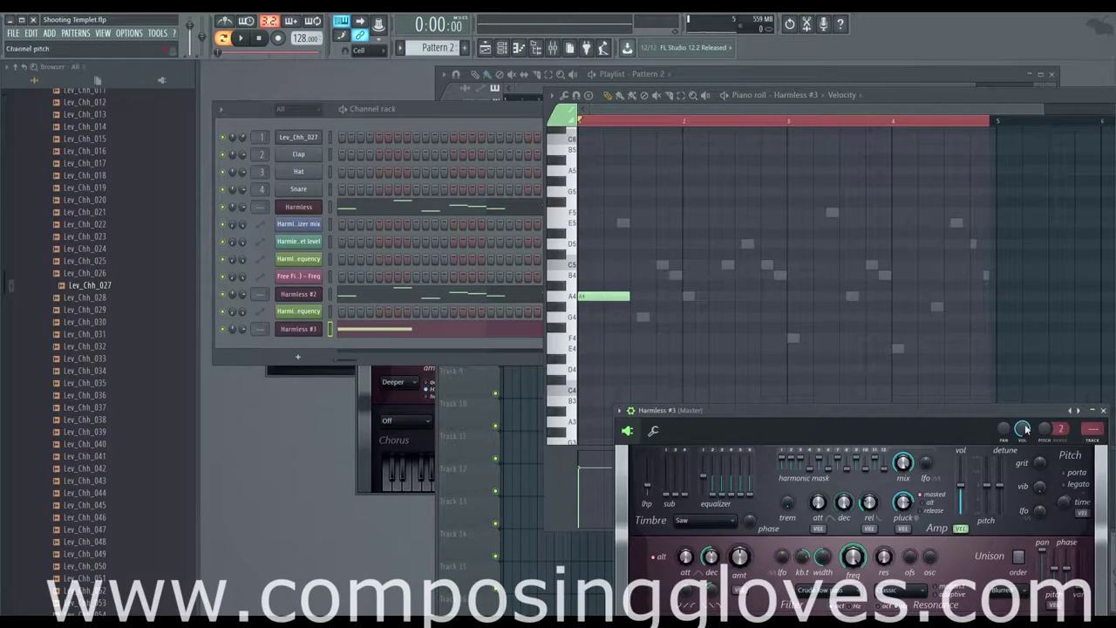
Try an eight-step E5 note starting at step 7 of bar 1, play it with the pattern, and delete it
click(637, 265)
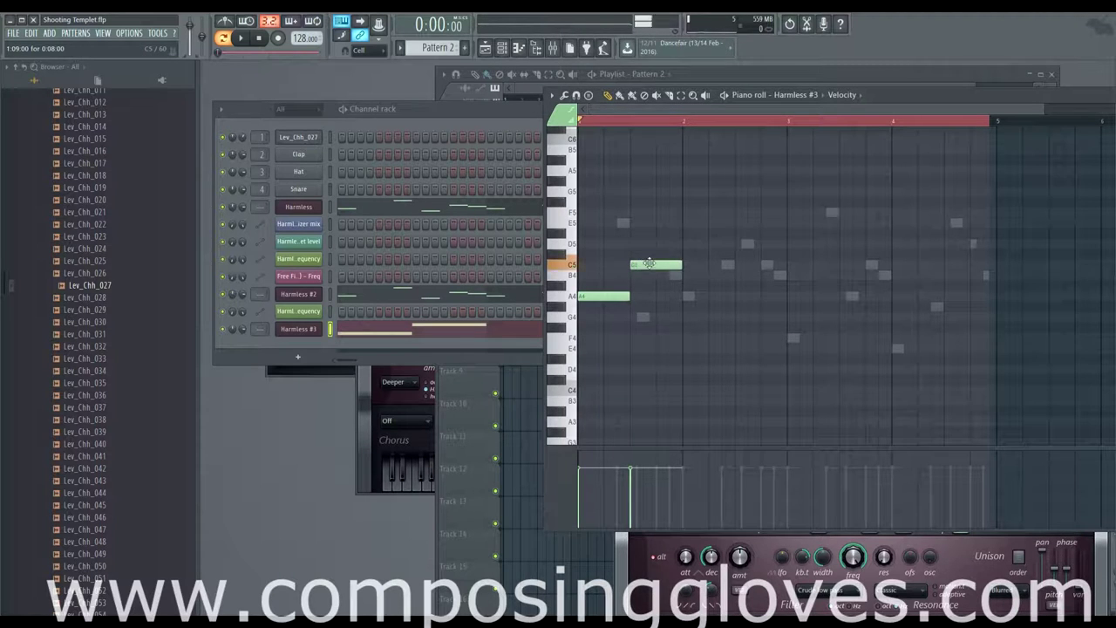
drag(649, 264, 655, 223)
key(space)
key(space)
key(space)
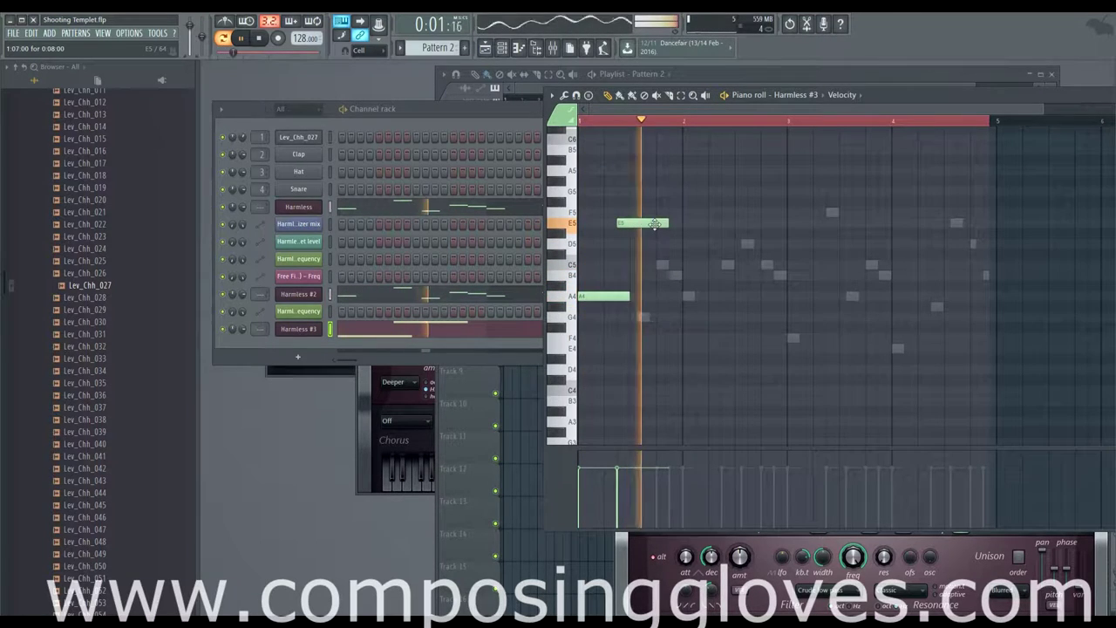
key(space)
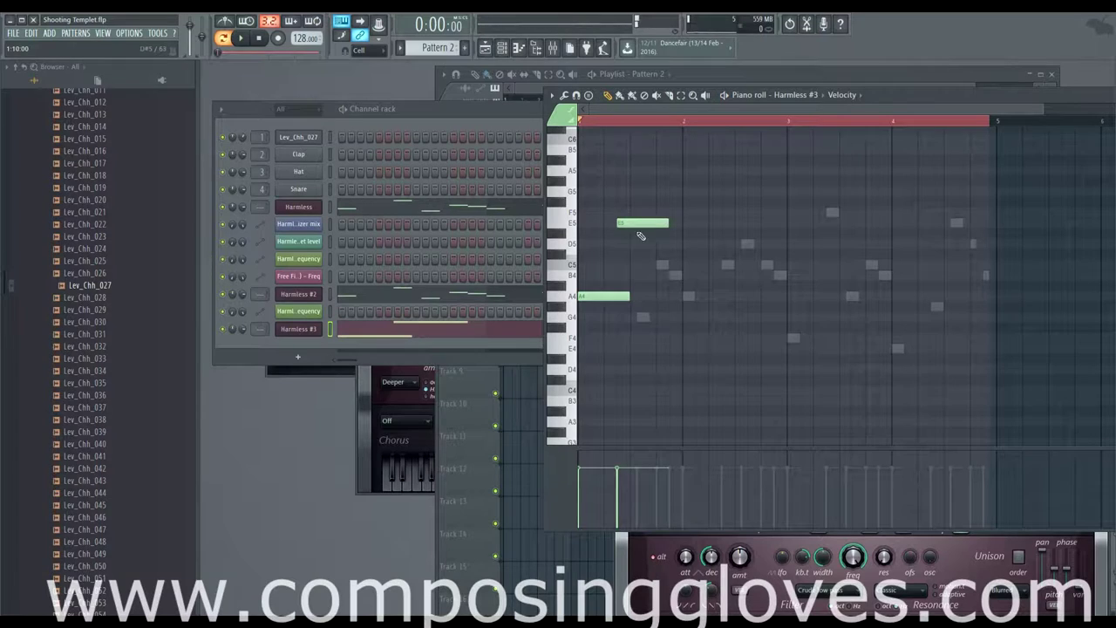
right_click(640, 232)
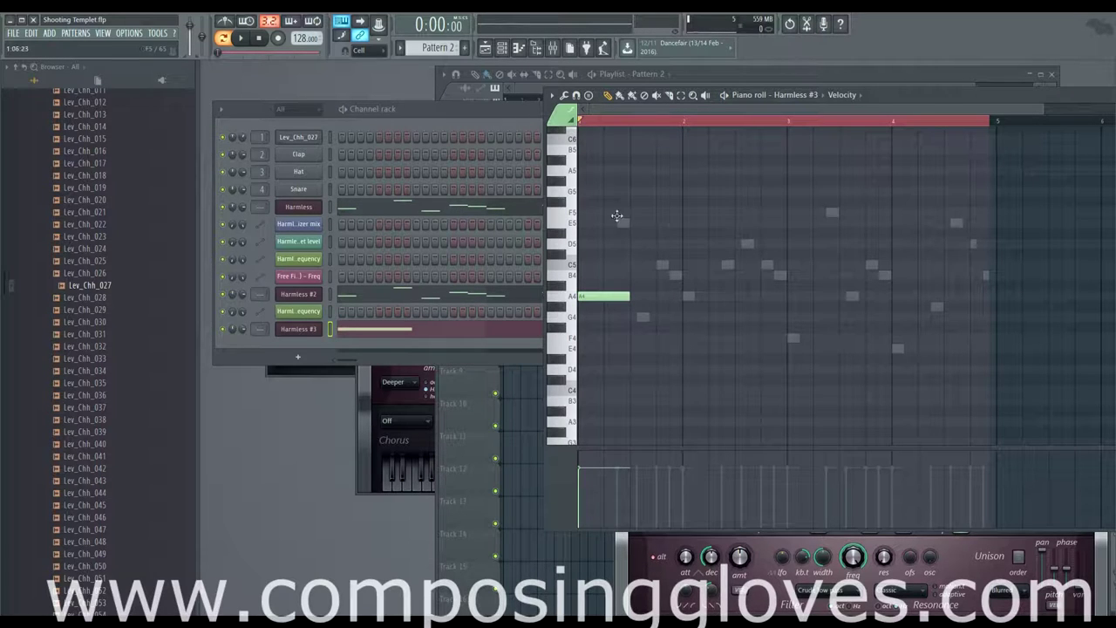
Draw a two-step E5 note at step 7 of bar 1 and a ten-step E5 note at step 9, and play them
drag(616, 215, 638, 226)
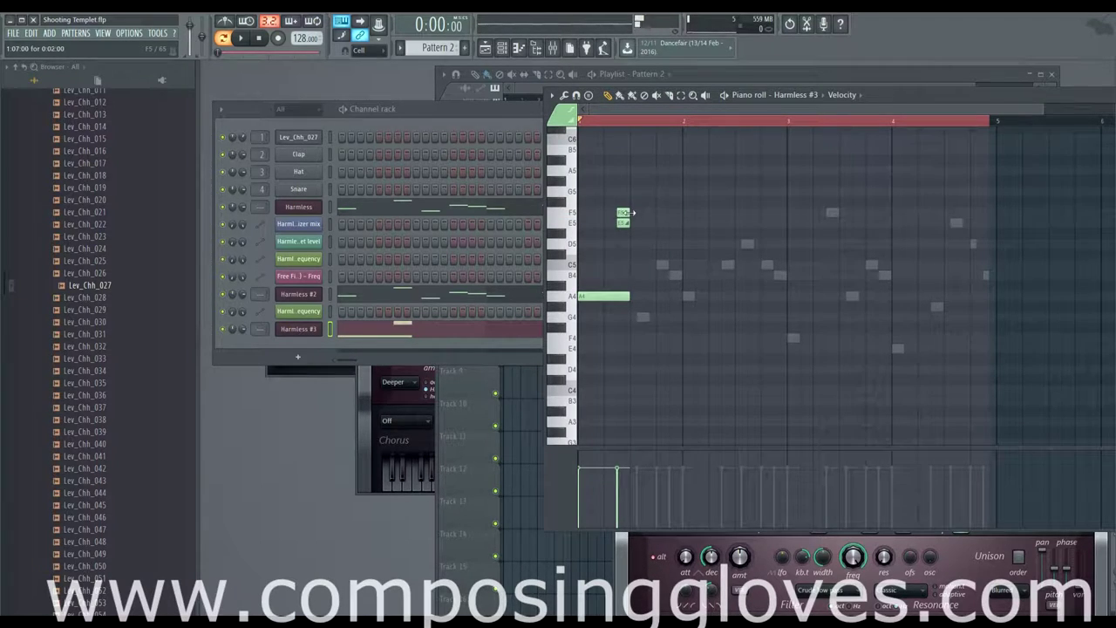
mouse_move(674, 214)
mouse_down()
mouse_move(653, 222)
mouse_move(666, 221)
mouse_up()
key(space)
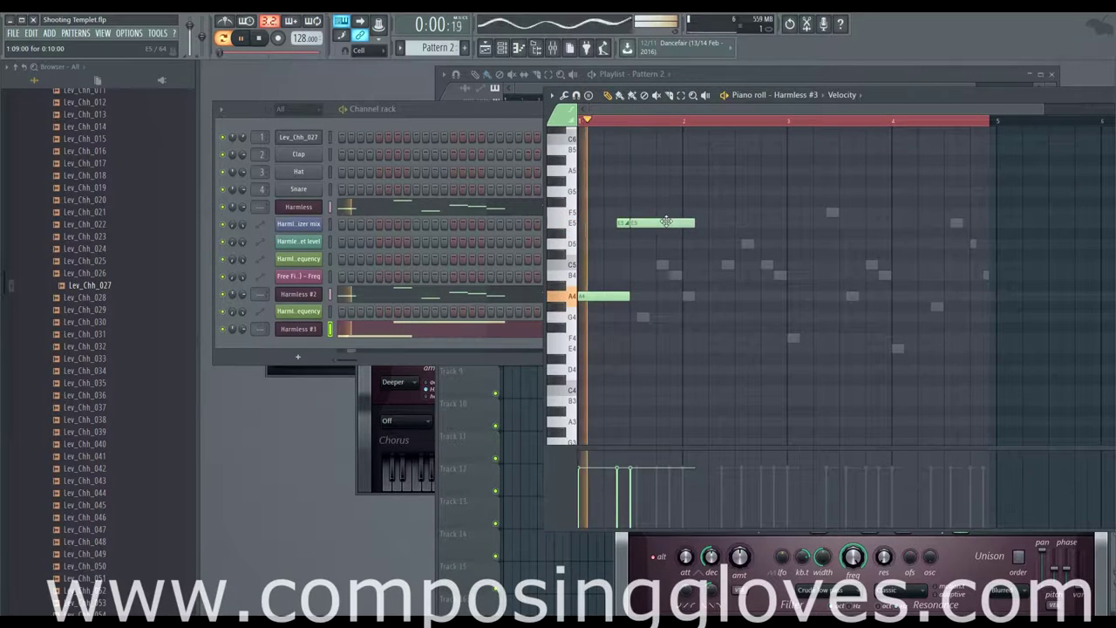
key(space)
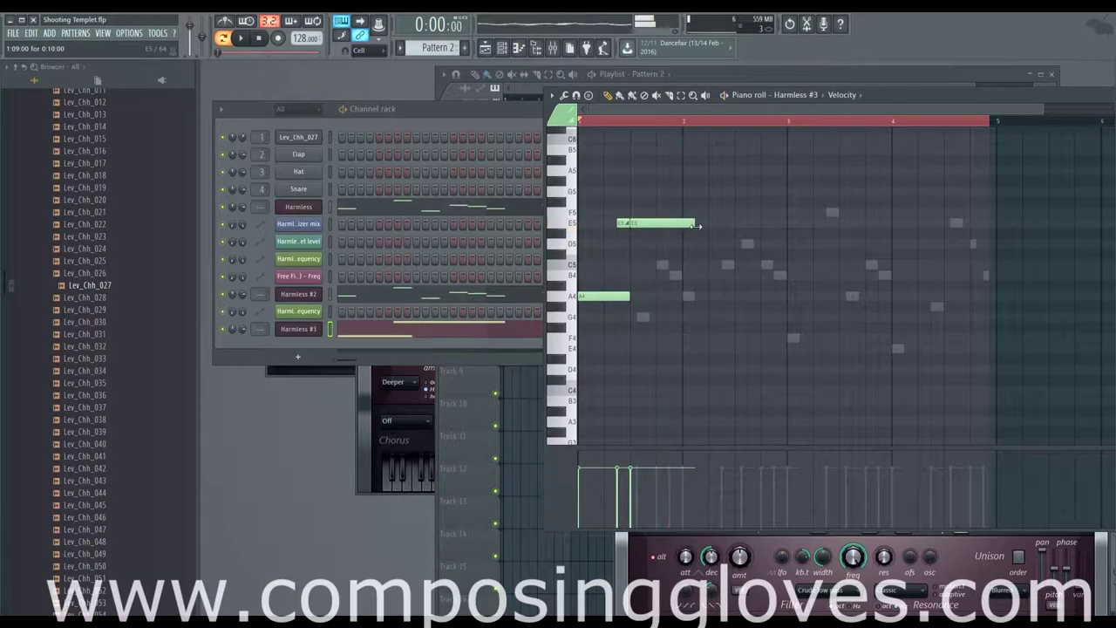
Shorten the long E5 note to the end of bar 1 and fill bar 2 with eight-step G5 and F5 notes
click(690, 213)
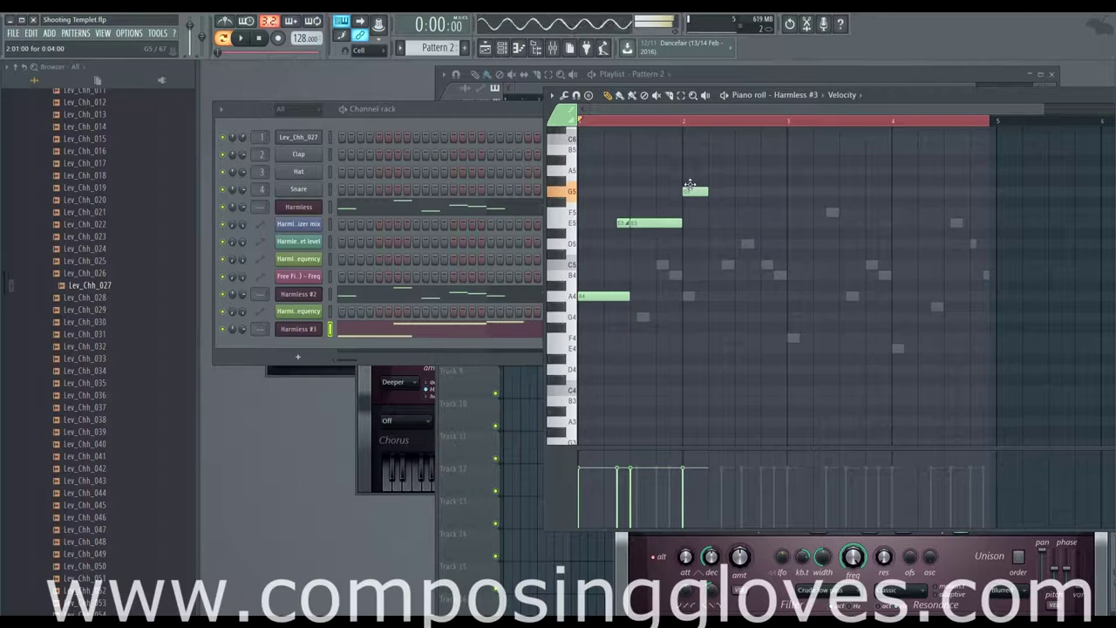
key(space)
drag(706, 192, 731, 192)
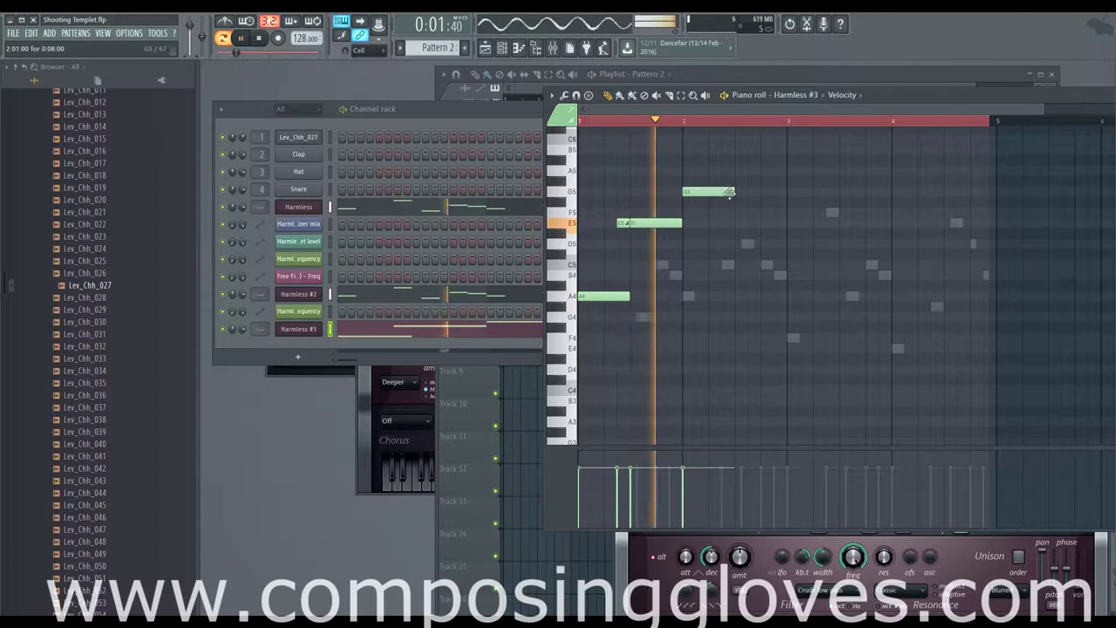
click(742, 202)
key(space)
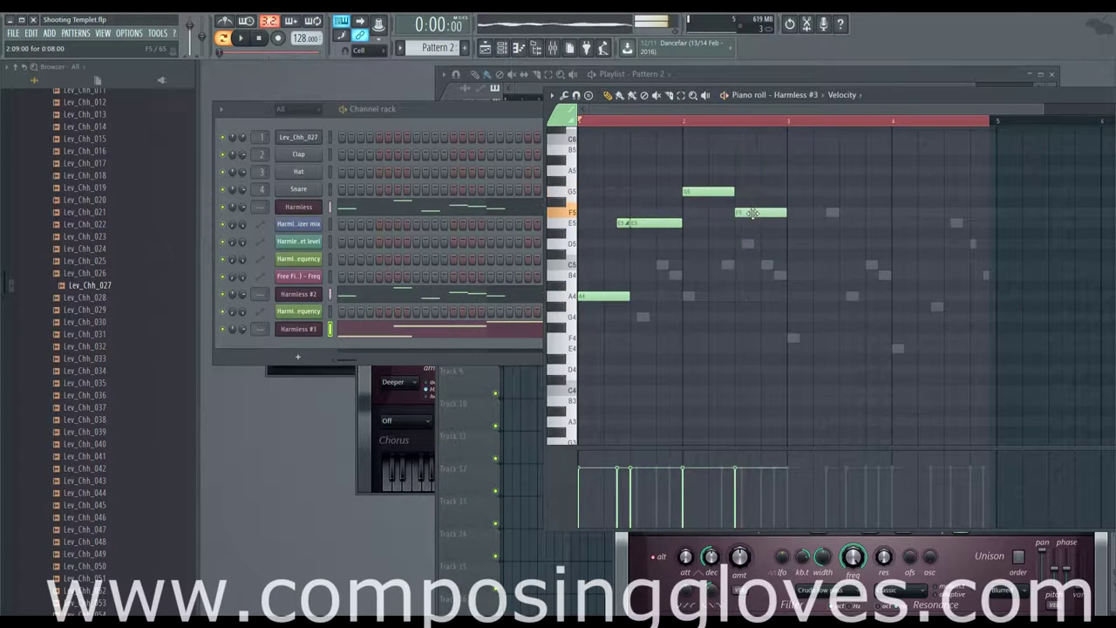
drag(752, 192, 751, 219)
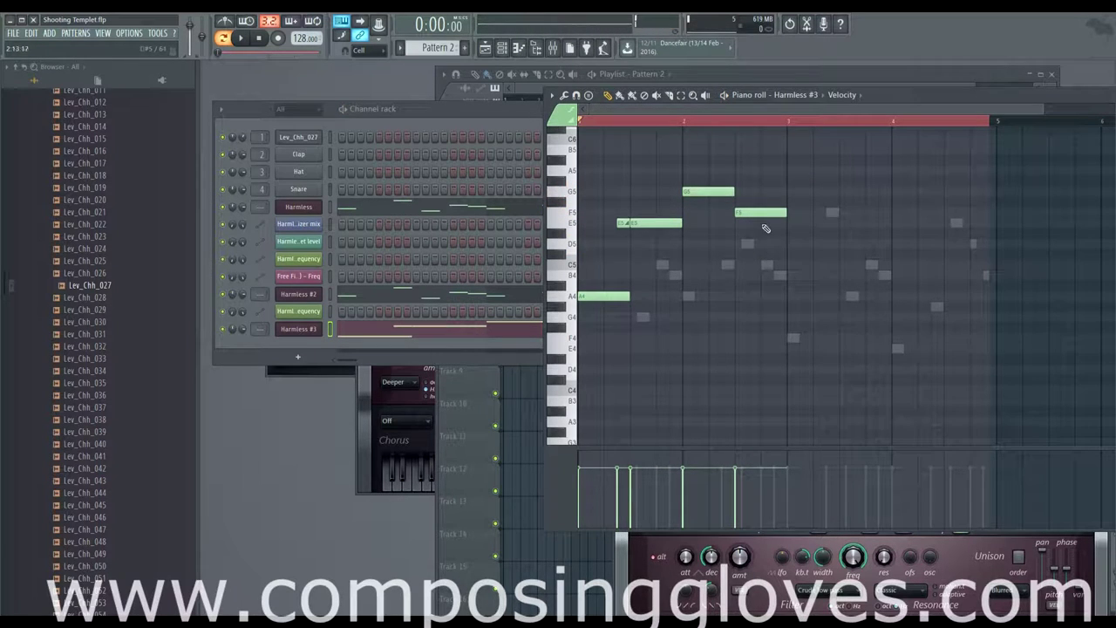
Play the pattern to hear the Harmless #3 melody through bar 2
scroll(782, 252, right, 4)
scroll(709, 259, left, 2)
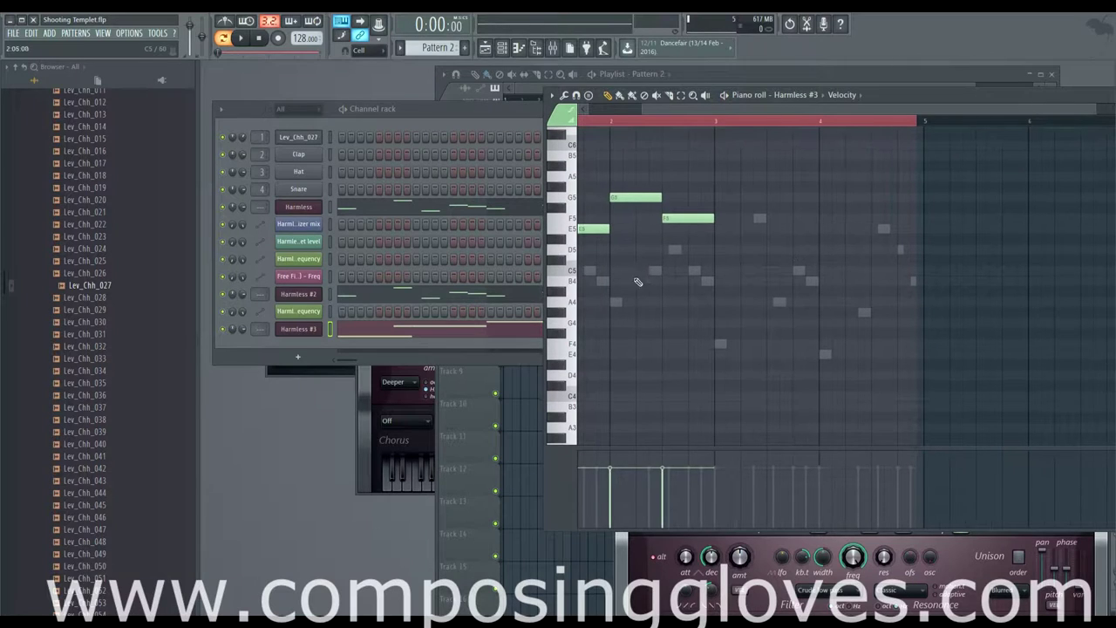
click(615, 300)
scroll(710, 228, left, 2)
key(space)
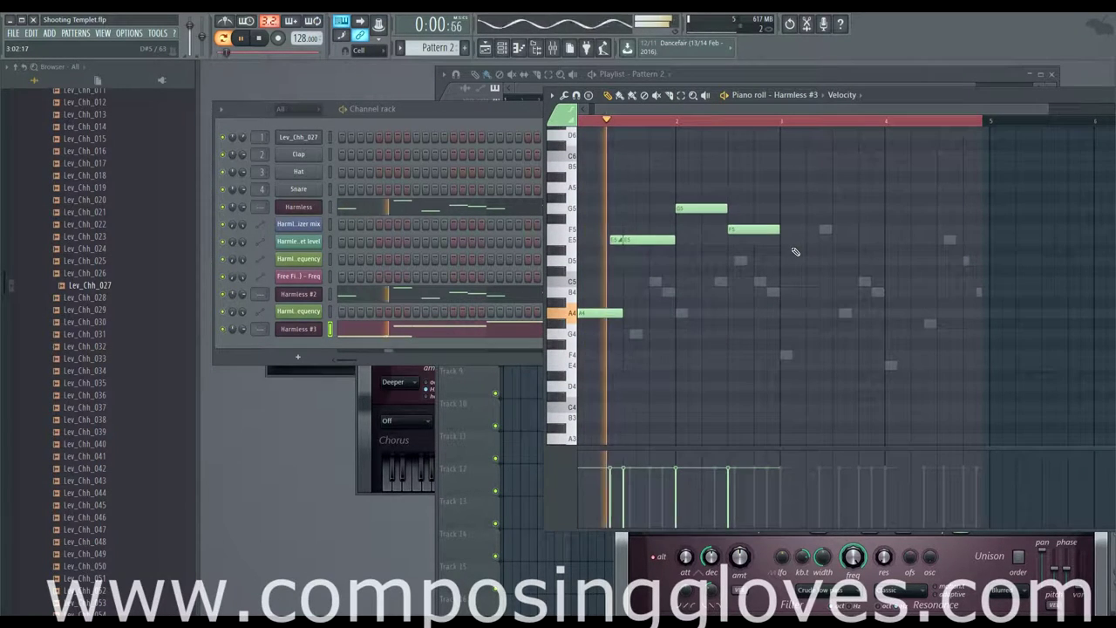
scroll(744, 249, right, 2)
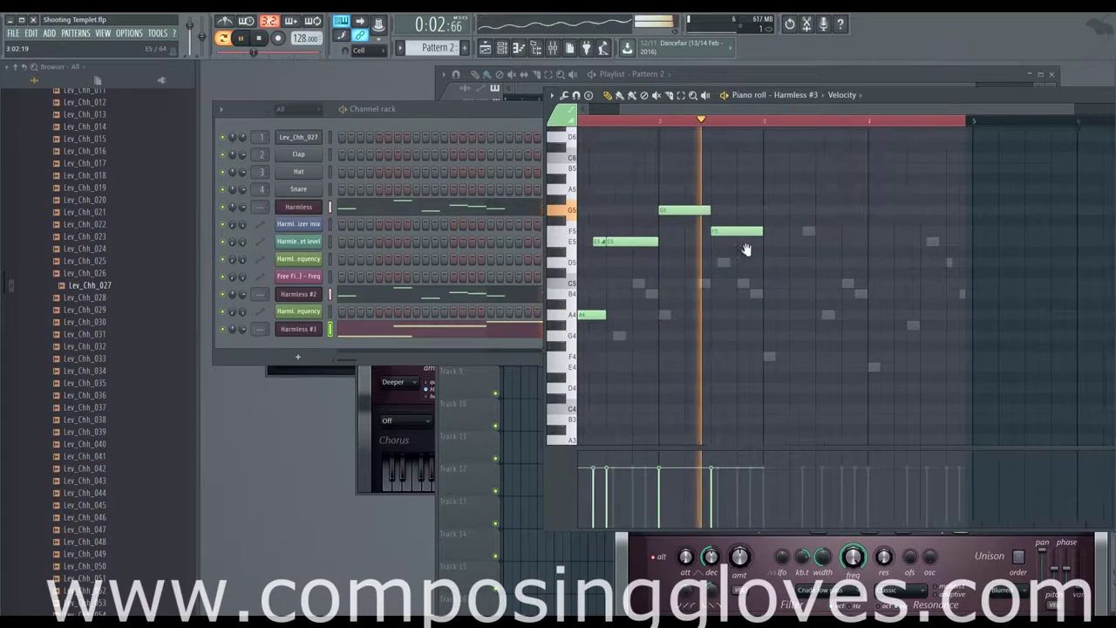
key(space)
Draw a six-step D#5 note at the start of bar 3, trying an F5 note after it and deleting that one
click(726, 251)
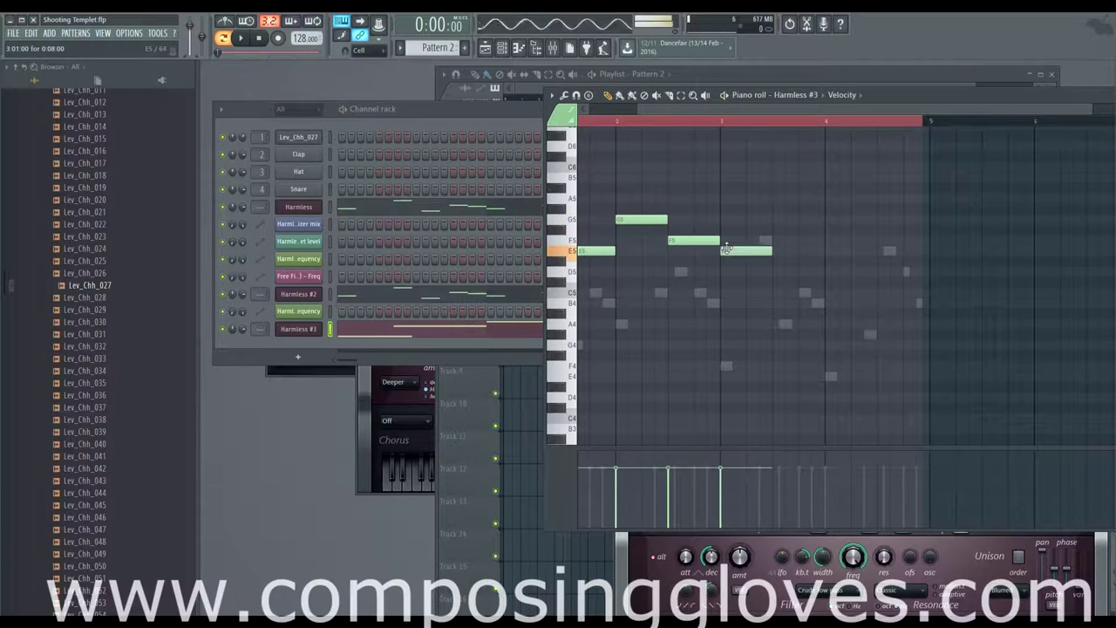
drag(729, 259, 743, 261)
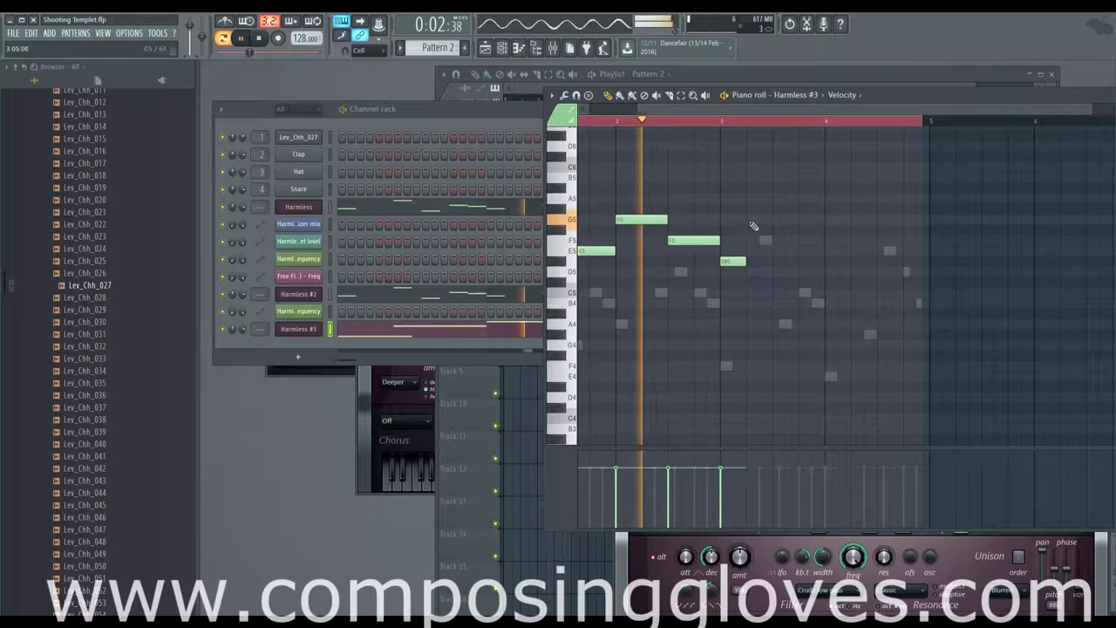
key(space)
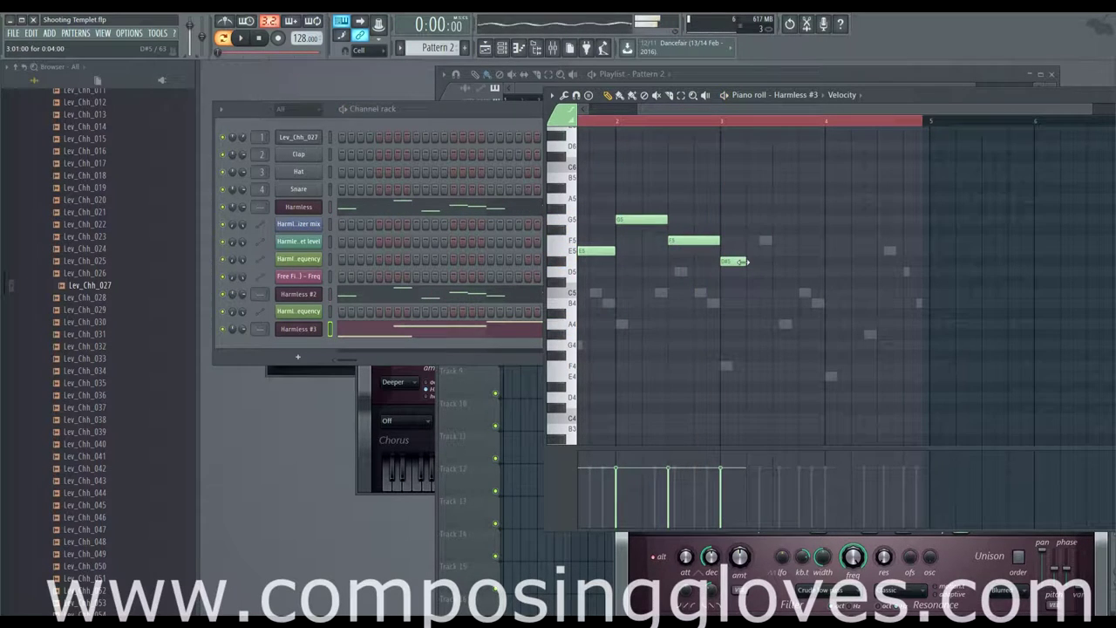
click(759, 241)
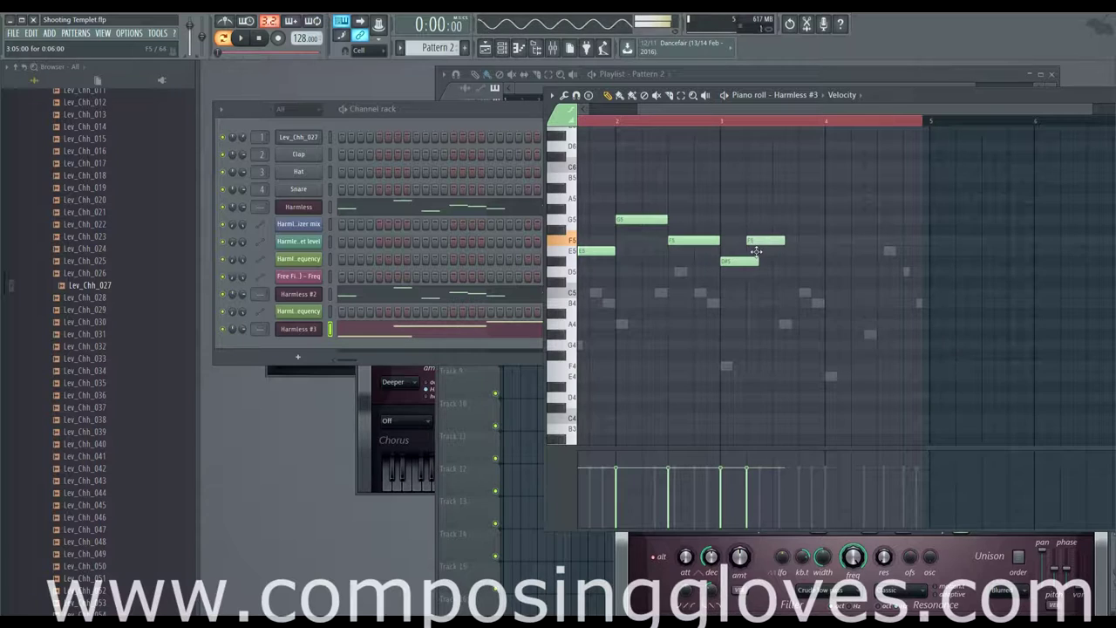
drag(756, 251, 758, 254)
key(space)
right_click(776, 251)
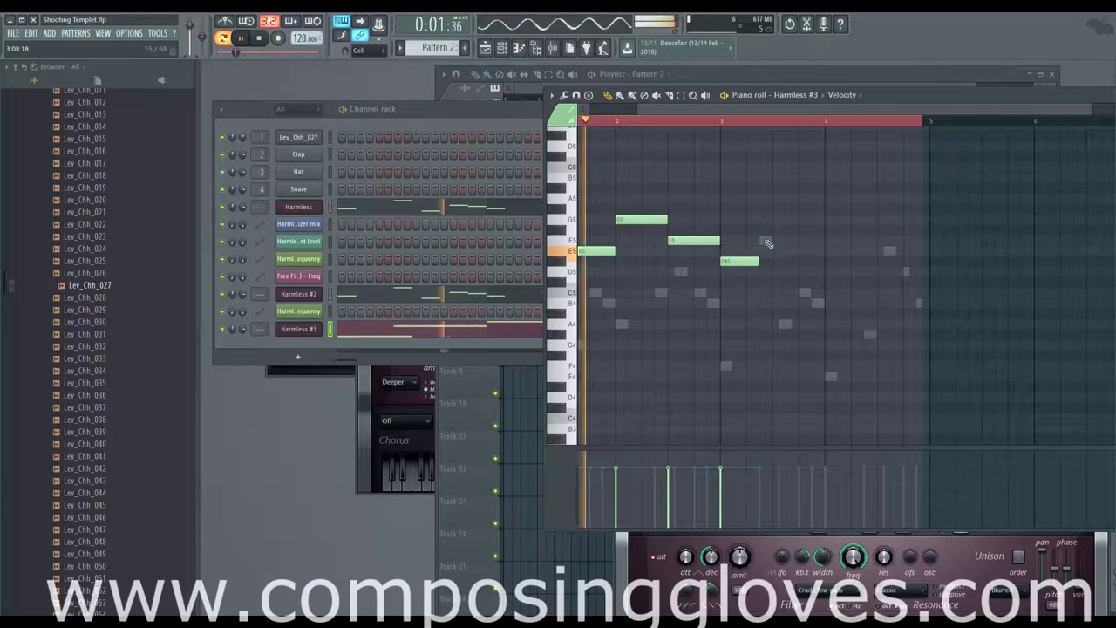
Copy the paired E5 notes from bar 1 to step 5 of bar 3 and play the melody from bar 2
drag(705, 197, 773, 219)
drag(626, 288, 851, 272)
key(space)
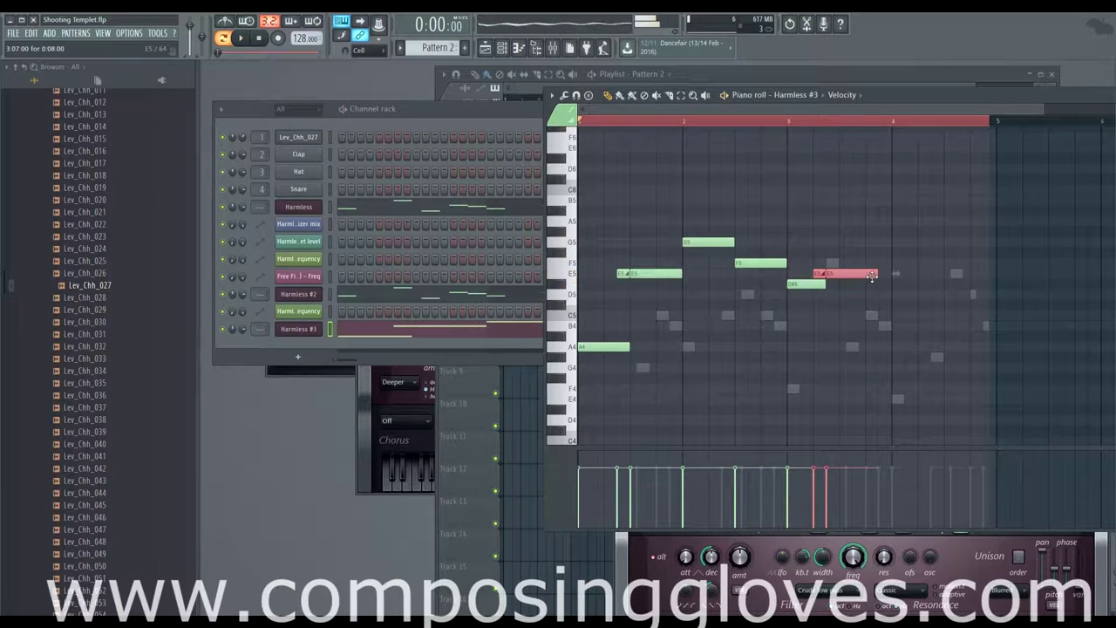
key(space)
click(714, 122)
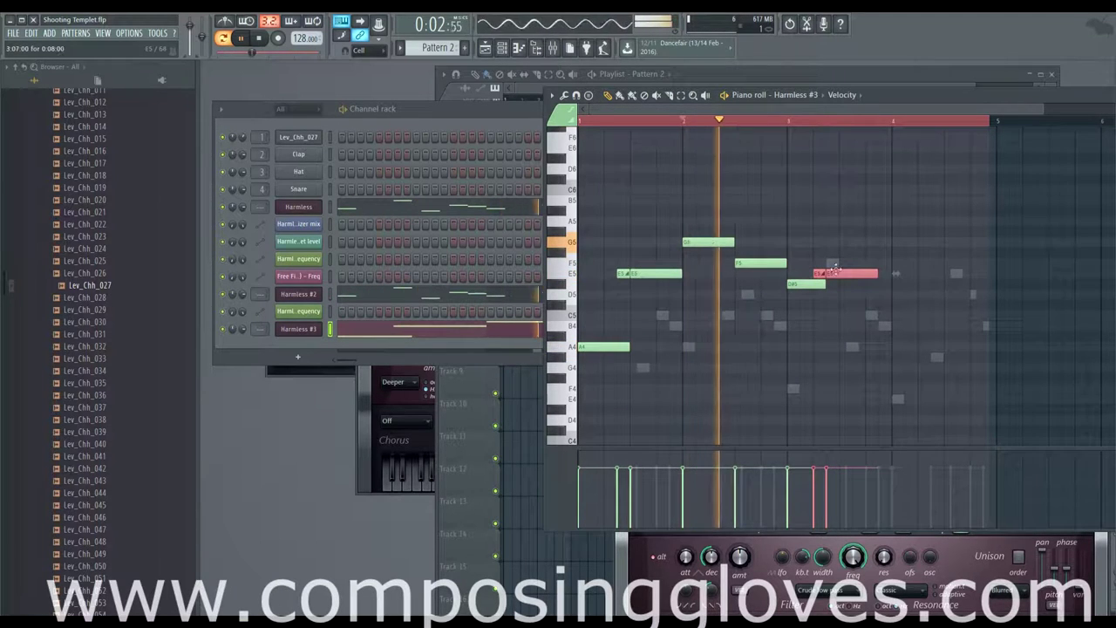
ctrl+click(872, 194)
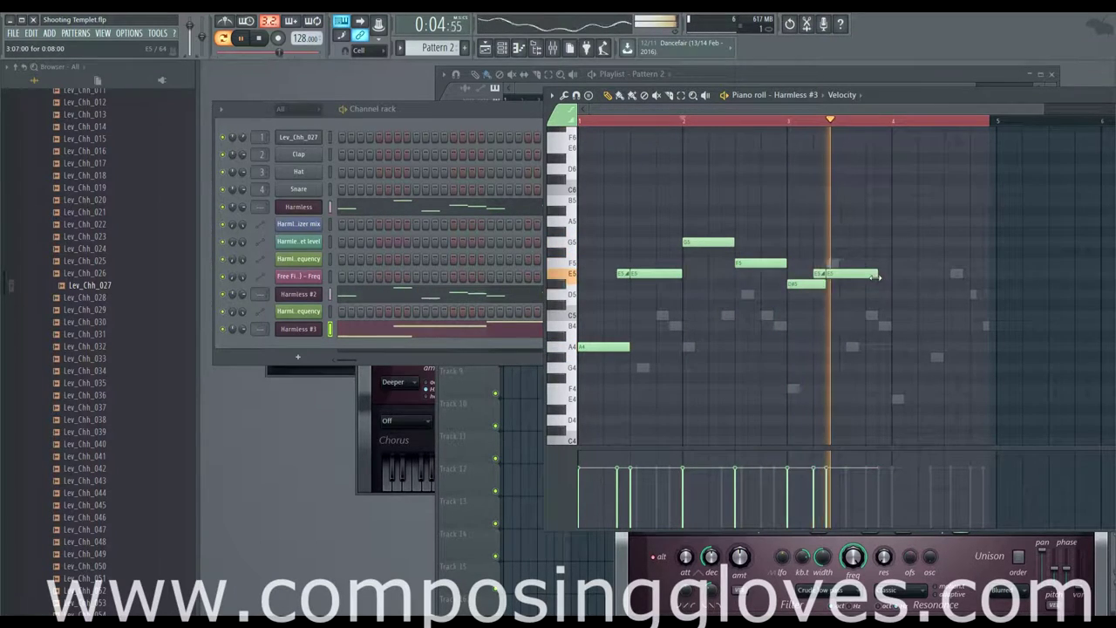
Place a six-step D5 note at the start of bar 4 and copy the E5 note pair from bar 3 to step 5
key(space)
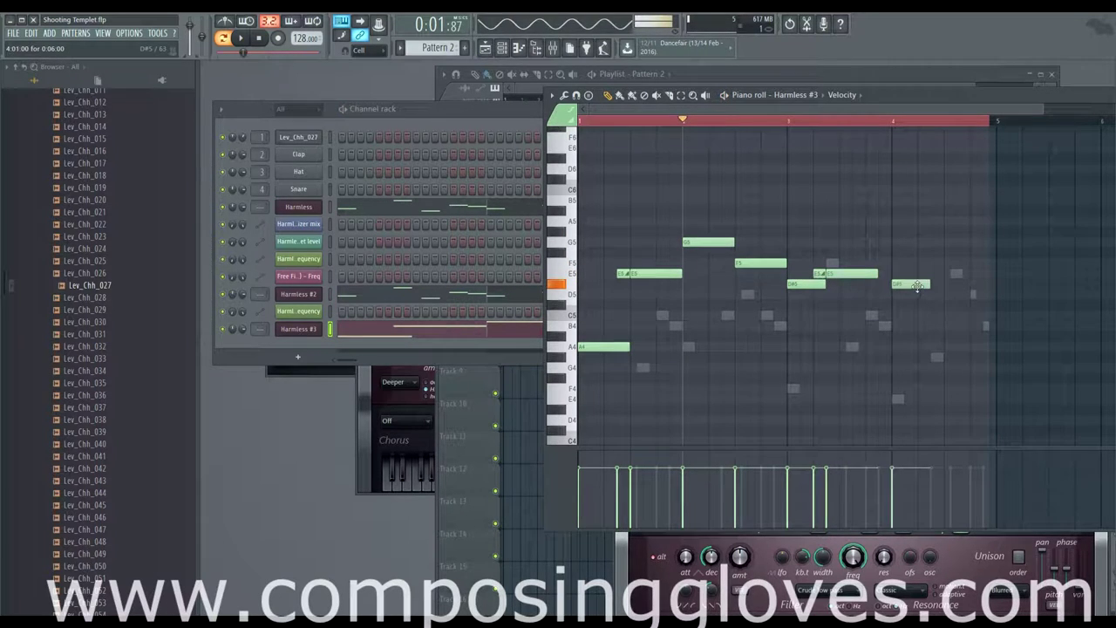
drag(917, 286, 917, 295)
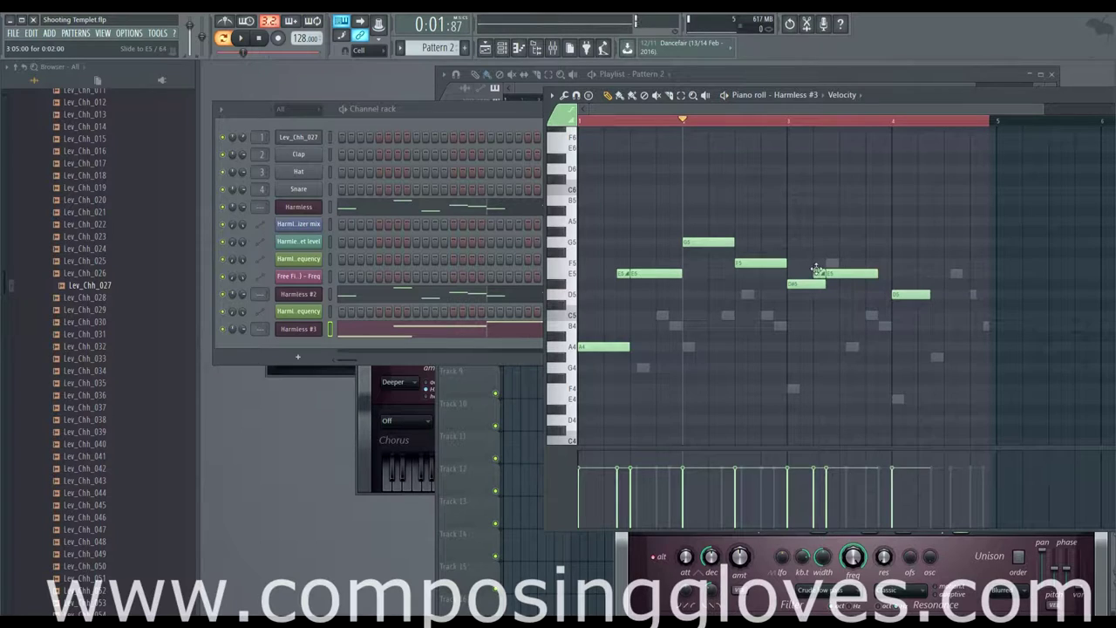
shift+drag(853, 273, 958, 274)
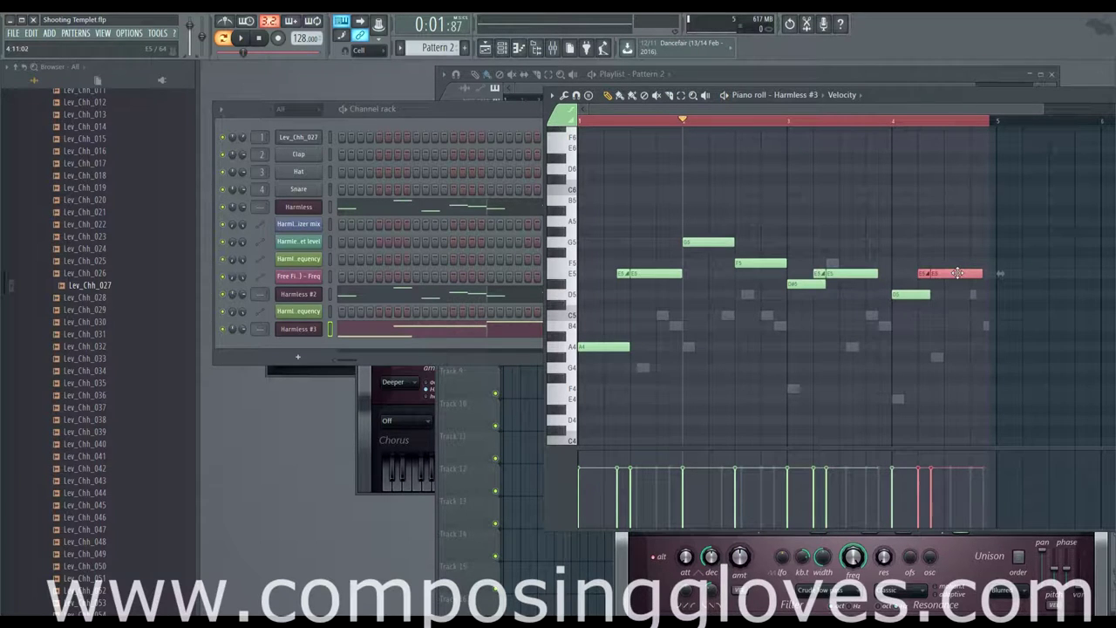
Extend the long E5 note in bar 3 to the end of the bar while playing the pattern
click(864, 276)
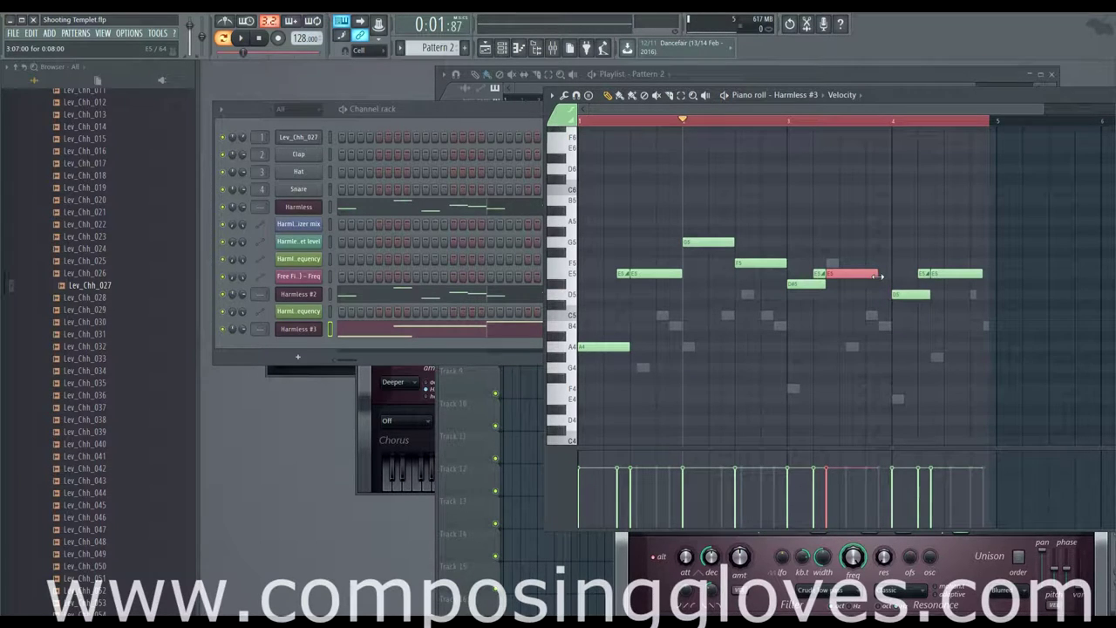
key(space)
drag(877, 276, 891, 276)
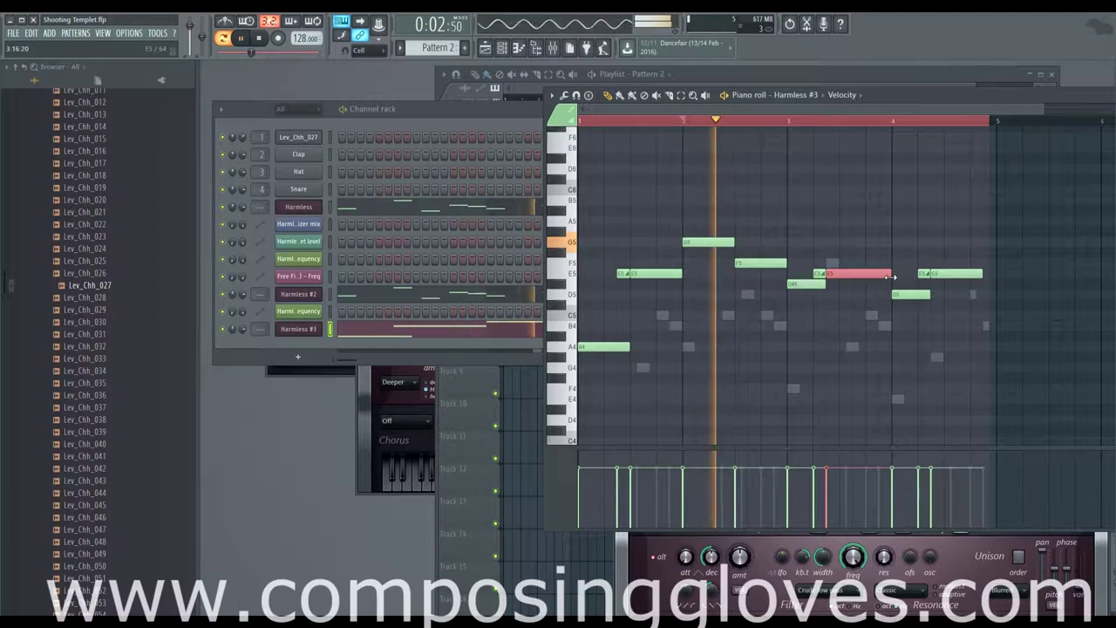
click(907, 135)
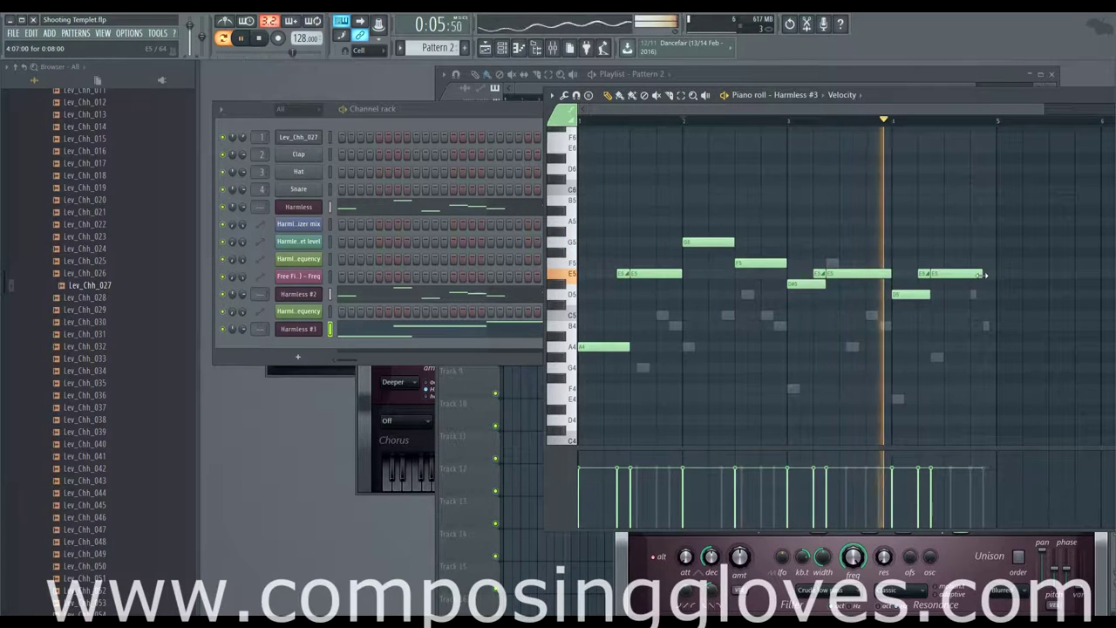
Extend bar 4's long E5 note to the bar's end, lower the note pair to D#5, and play the melody
drag(982, 275, 961, 285)
key(space)
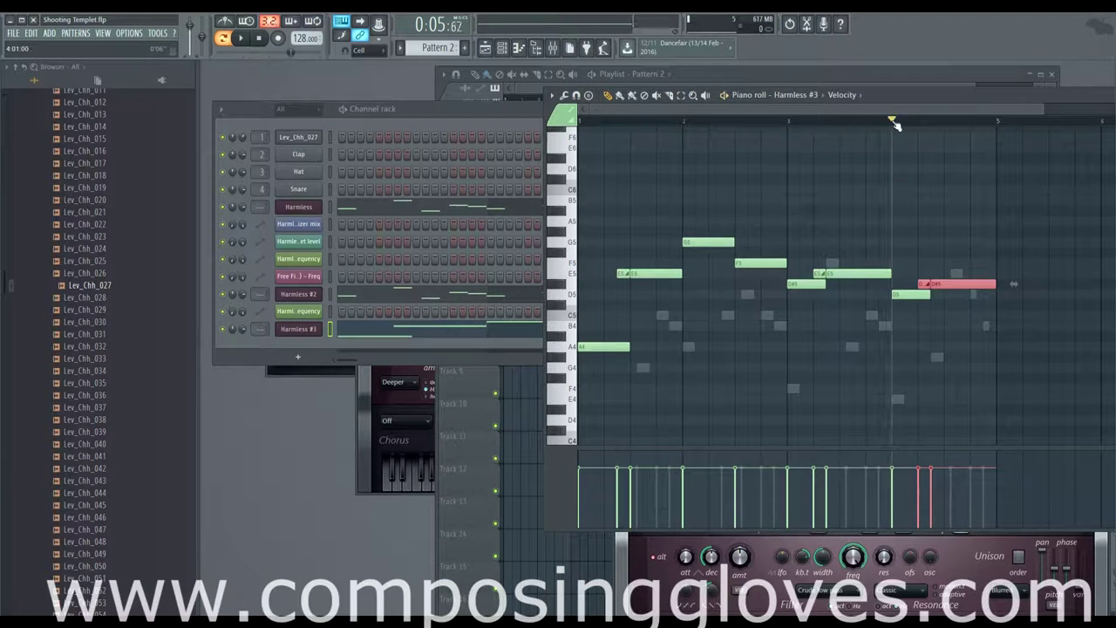
key(space)
click(789, 124)
drag(892, 296, 785, 288)
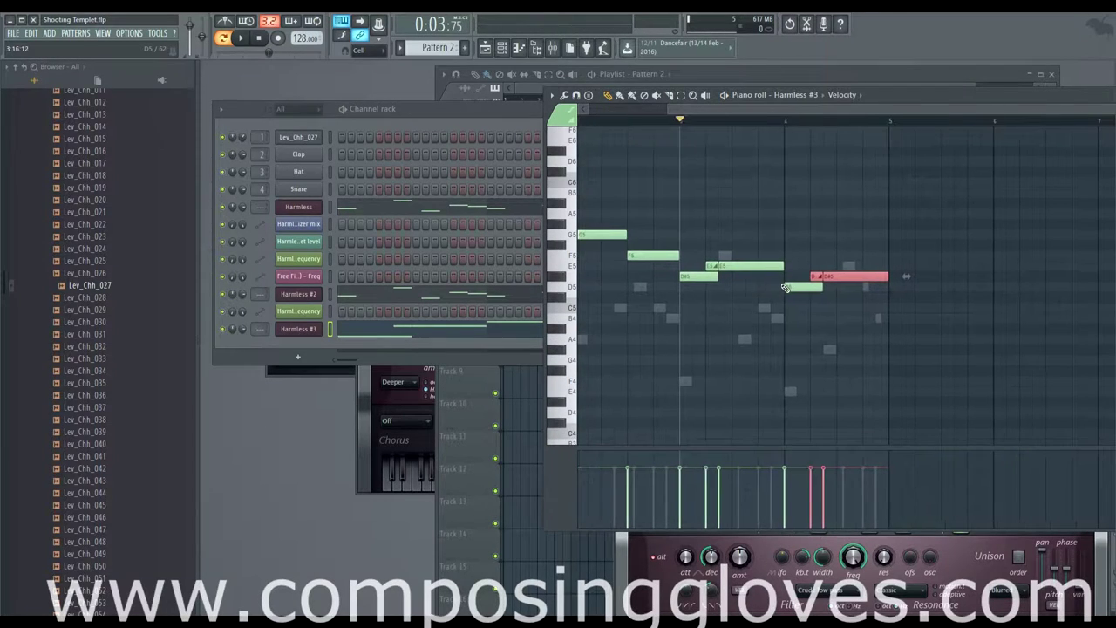
click(627, 120)
key(space)
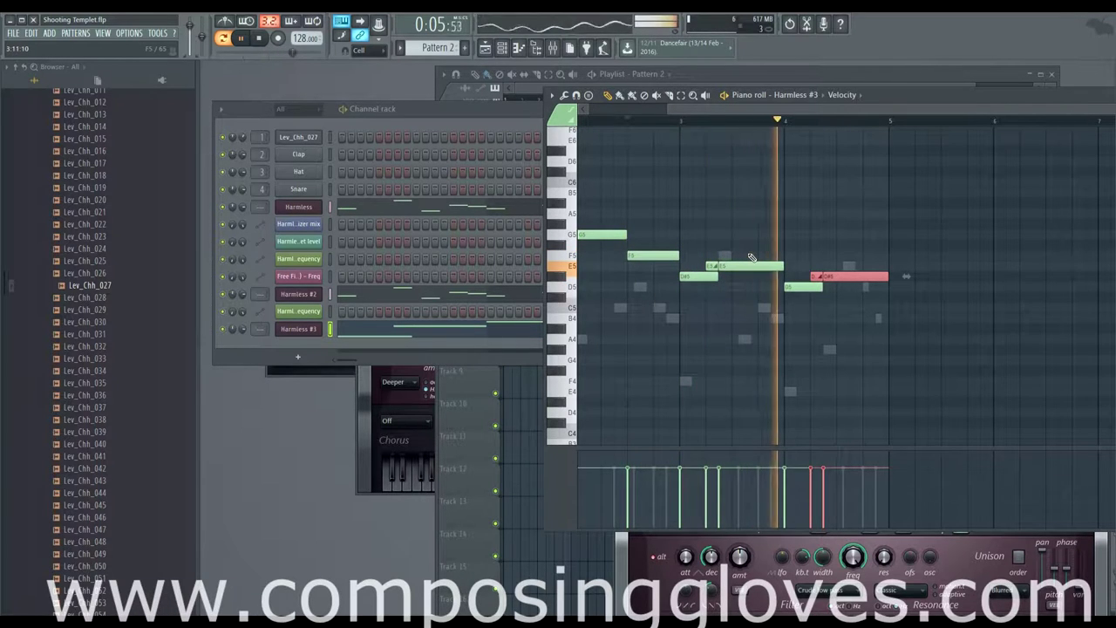
key(space)
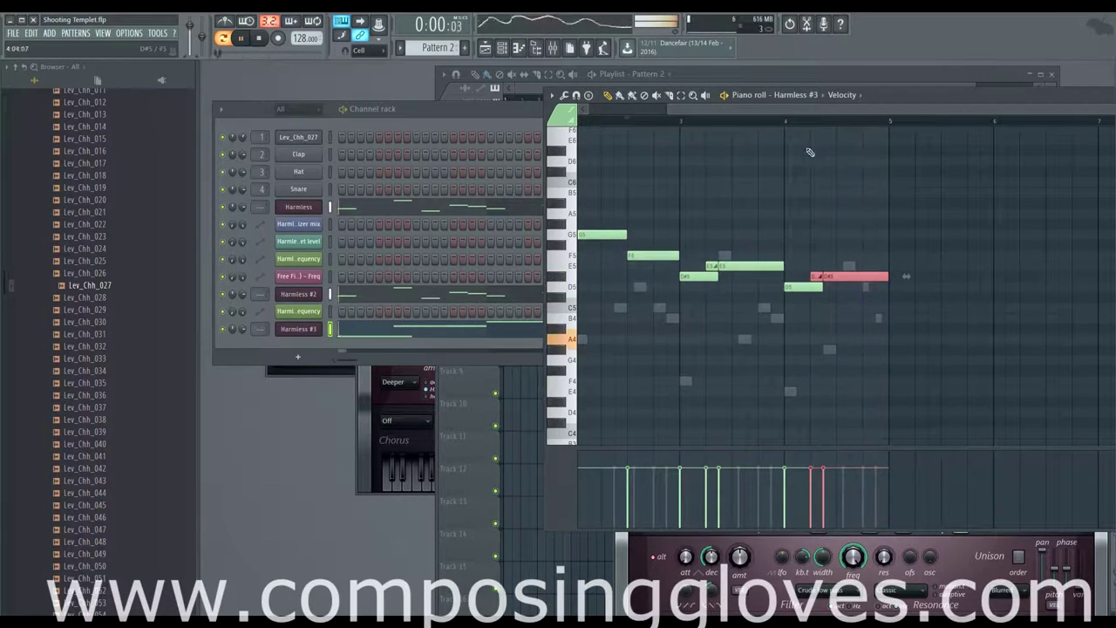
Transpose all Harmless #3 notes up one octave, with the first note on A5
drag(928, 99, 946, 164)
click(718, 90)
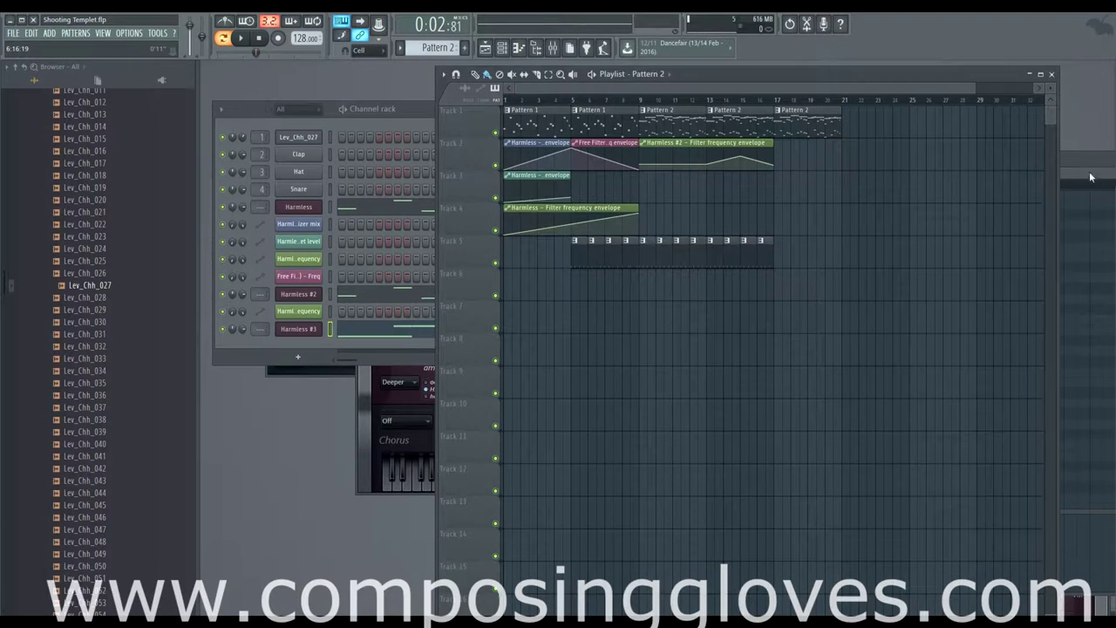
drag(1090, 173, 928, 183)
key(ctrl+a)
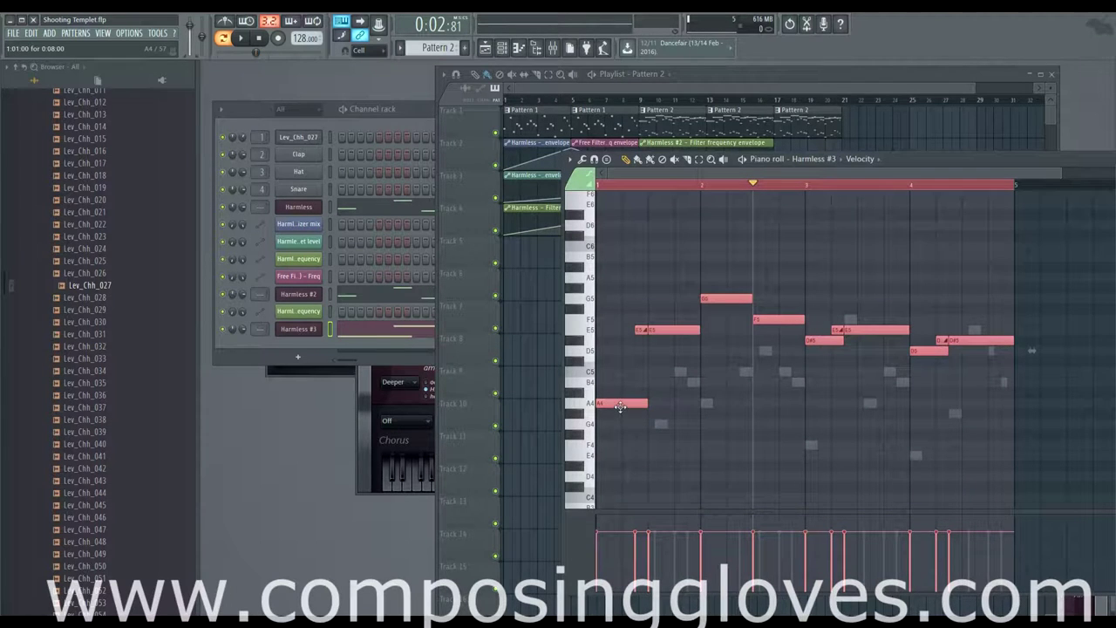
scroll(621, 403, up, 3)
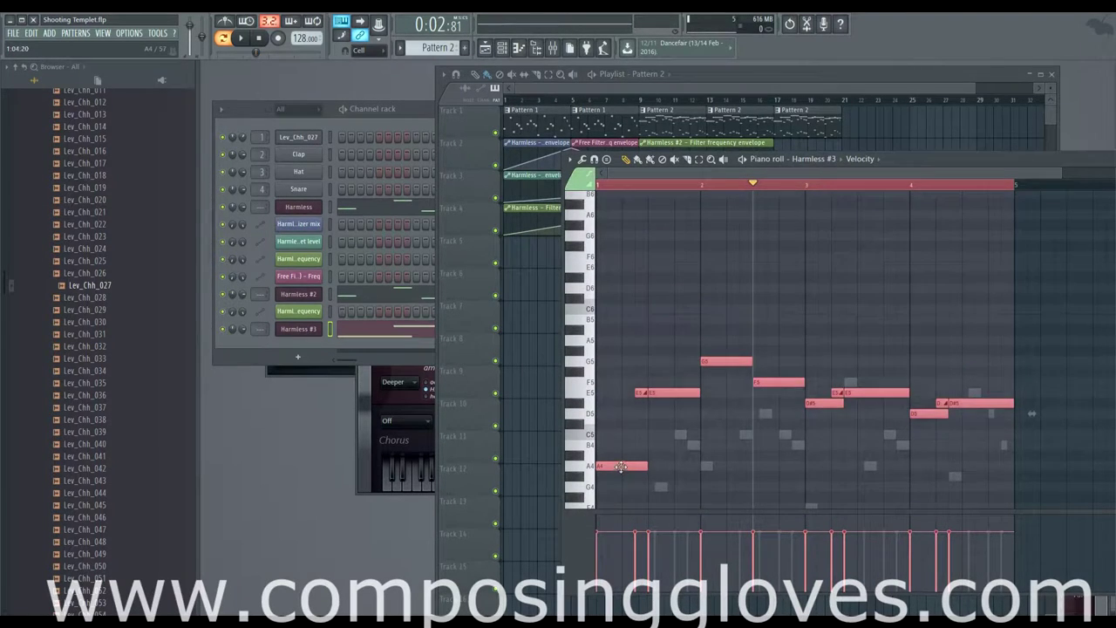
drag(620, 467, 531, 349)
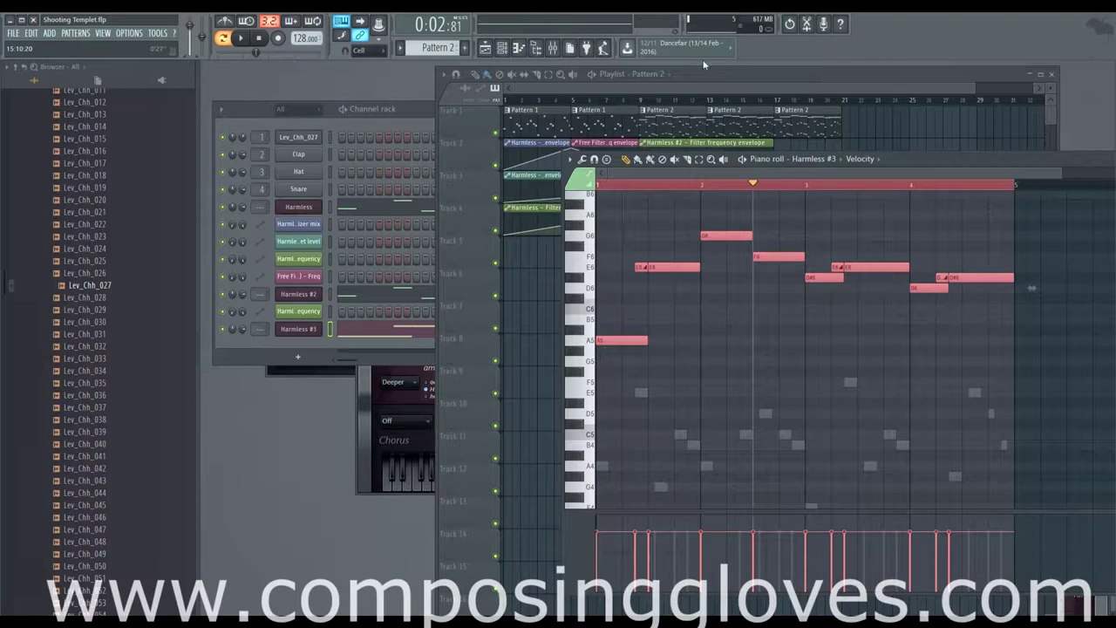
Play the song arrangement from bar 9 to hear the transposed melody
click(643, 101)
click(629, 101)
click(643, 102)
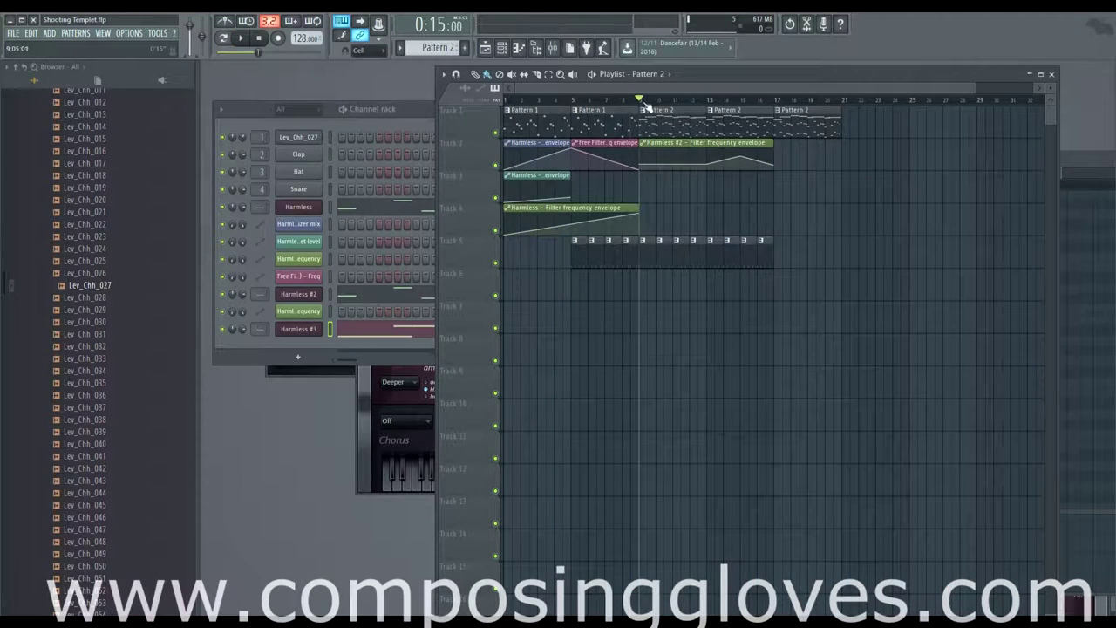
key(space)
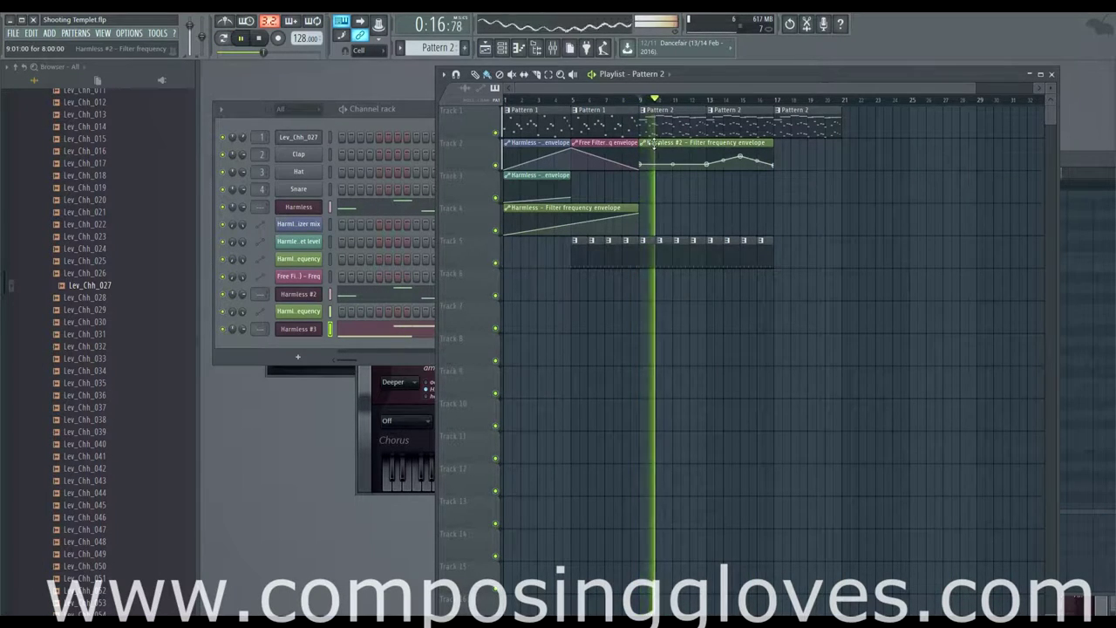
Cut the Harmless #3 notes out of Pattern 2 and stop playback
right_click(306, 330)
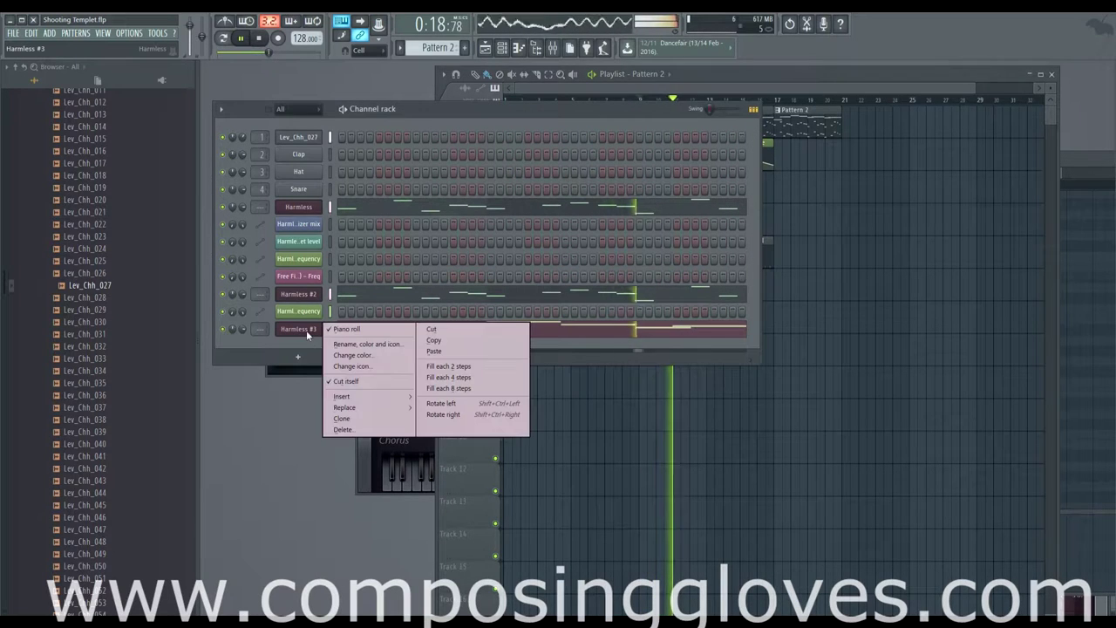
click(439, 341)
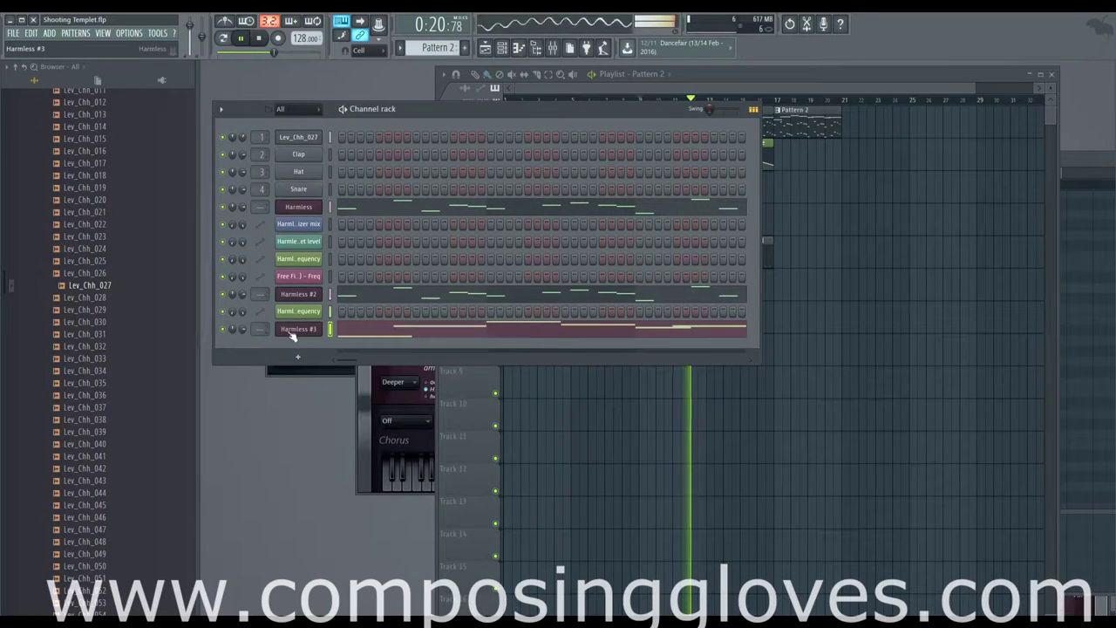
right_click(292, 331)
click(448, 328)
key(space)
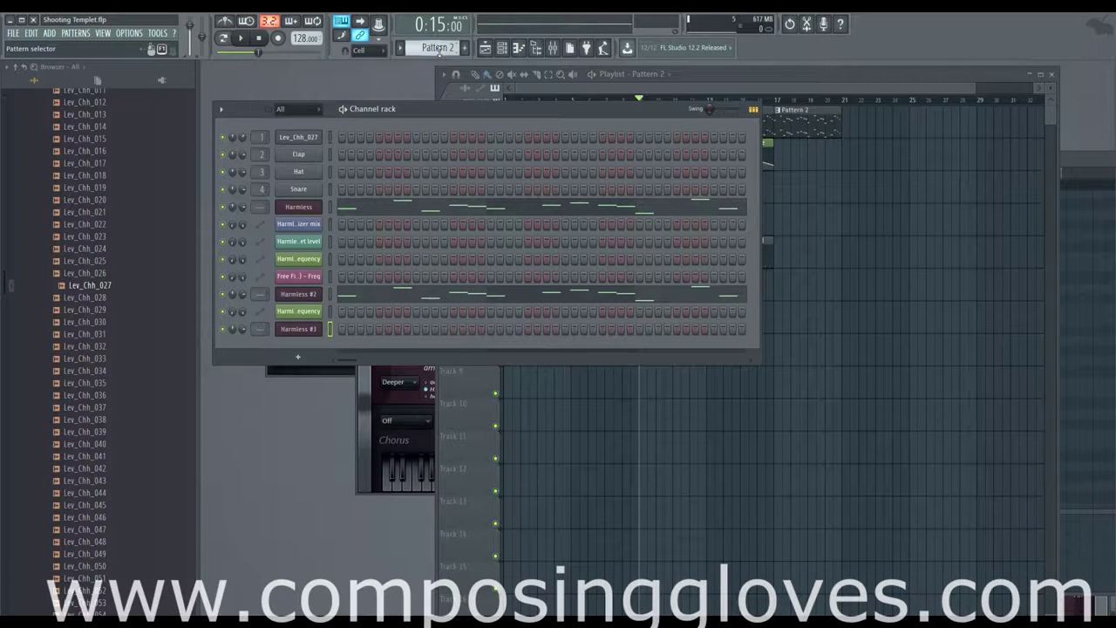
Clone Pattern 2 as Pattern 3 and paste the Harmless #3 melody into it
click(446, 46)
click(558, 122)
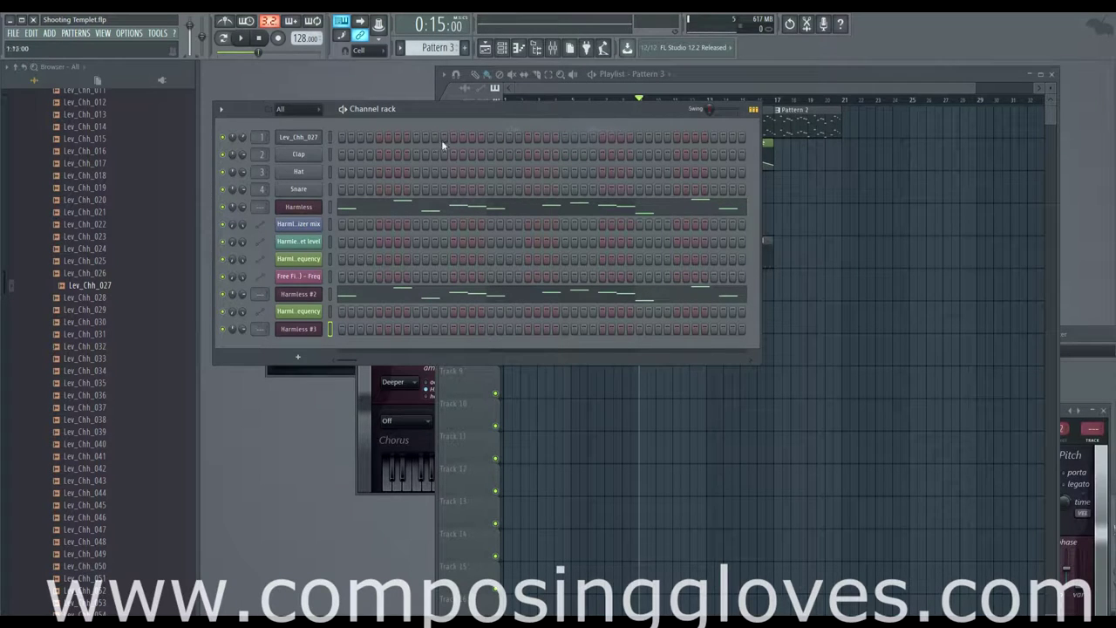
right_click(319, 329)
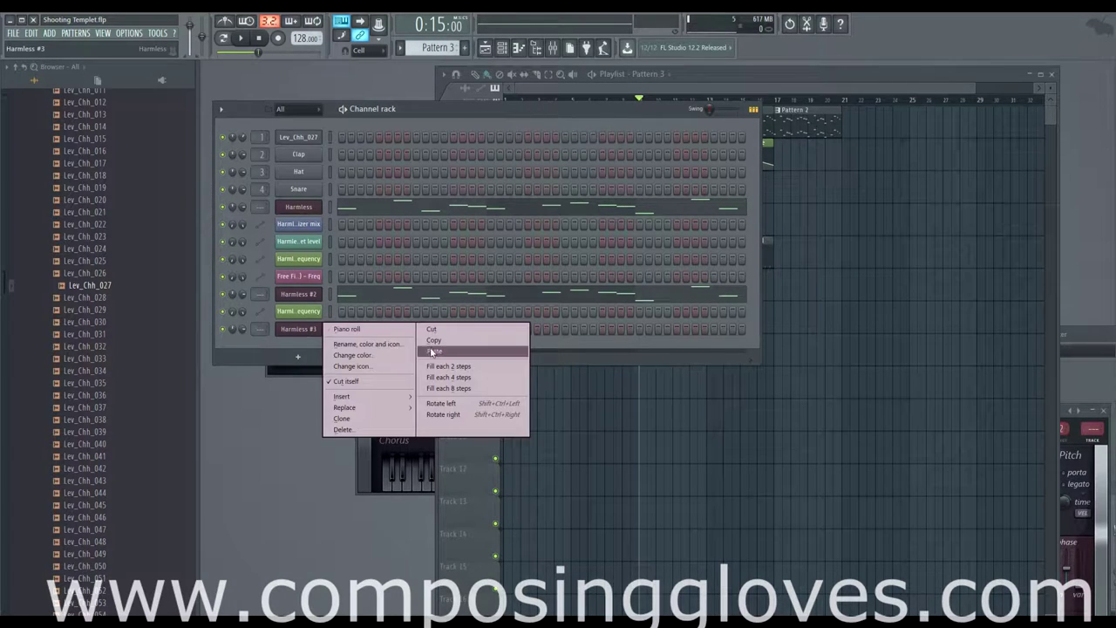
click(454, 352)
Cut the Harmless #2 and Harmless notes out of Pattern 3
right_click(319, 294)
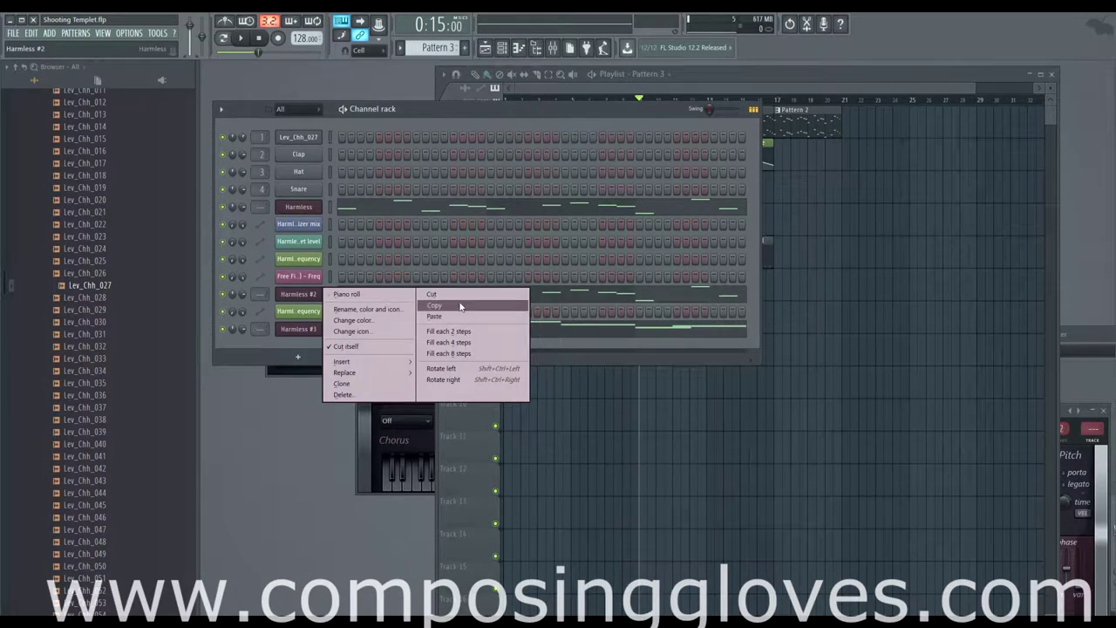
click(458, 299)
right_click(309, 204)
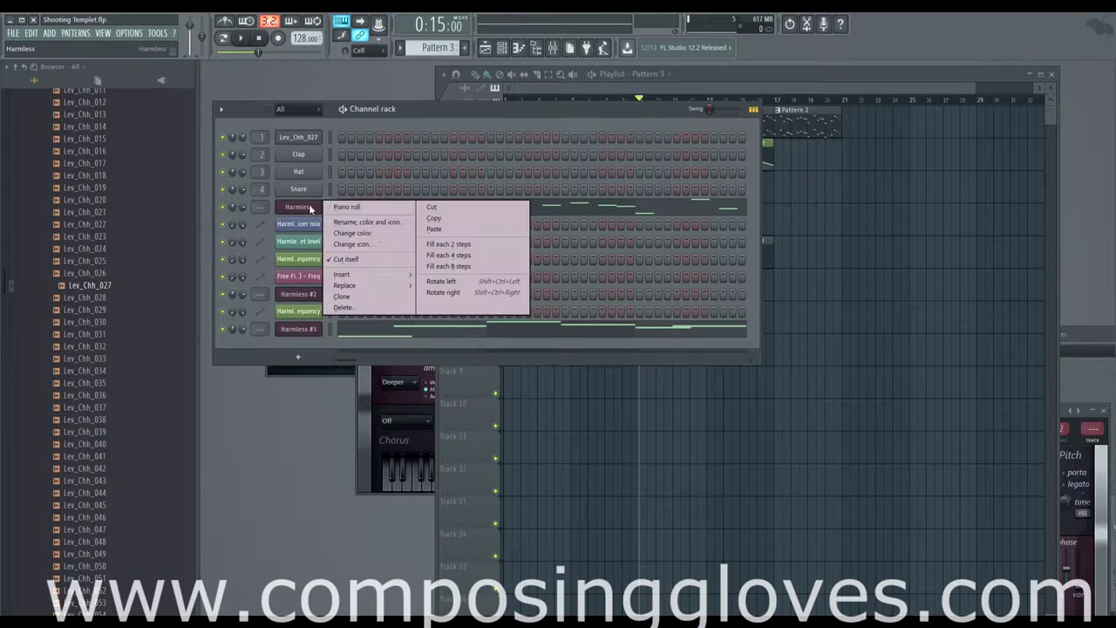
click(436, 206)
Place a Pattern 3 clip on Track 3 at bar 13 and play the song from bar 8
click(846, 88)
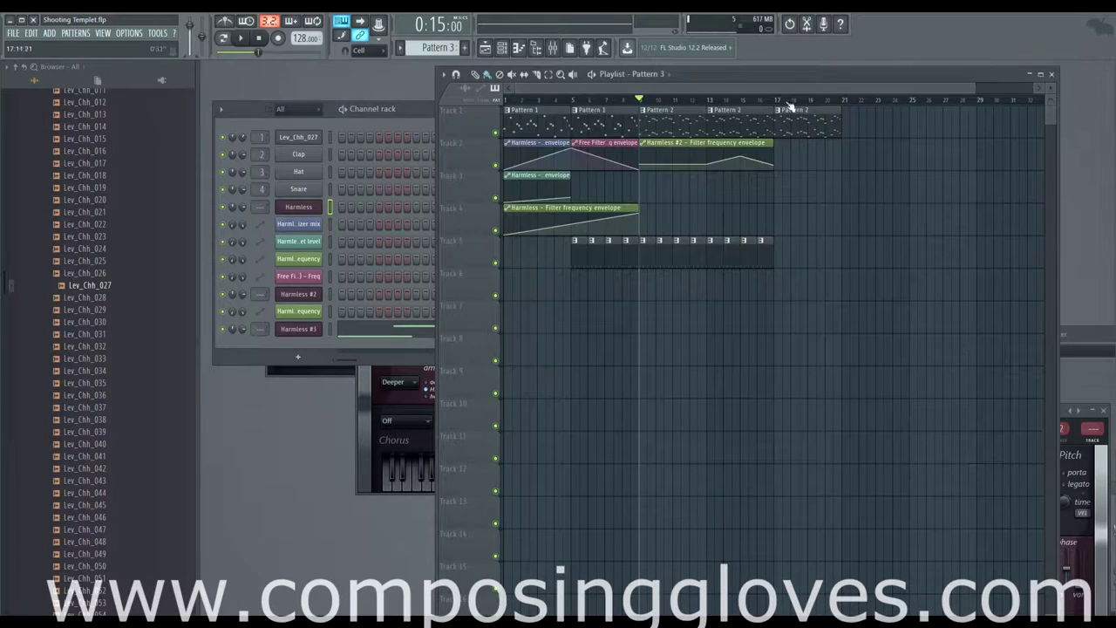
click(708, 198)
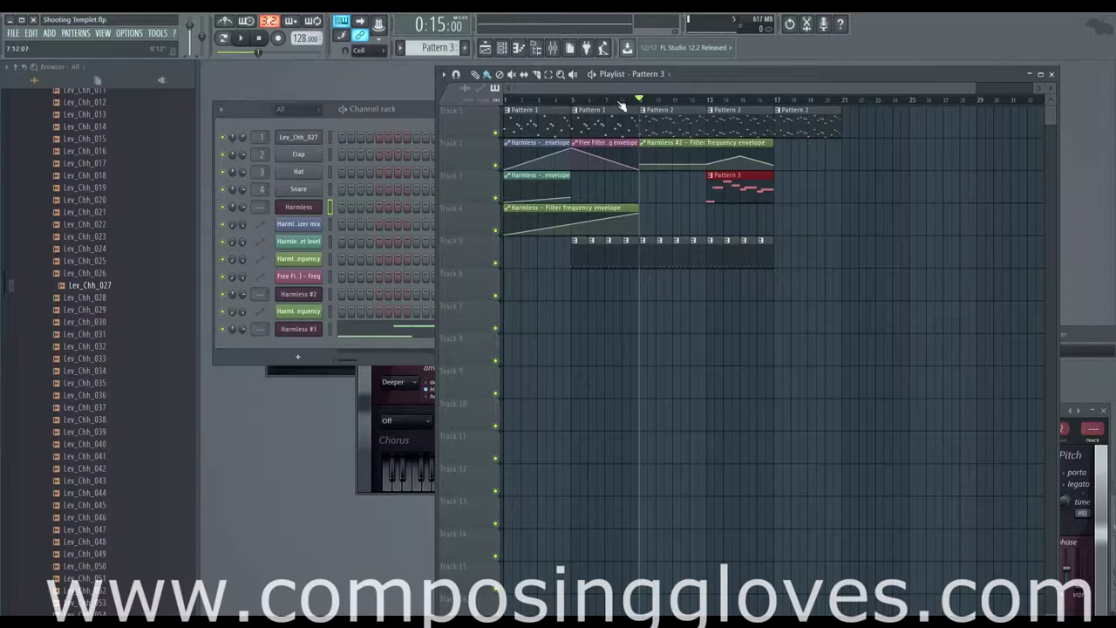
mouse_move(621, 105)
mouse_down()
mouse_move(528, 105)
mouse_move(647, 104)
mouse_move(631, 105)
mouse_up()
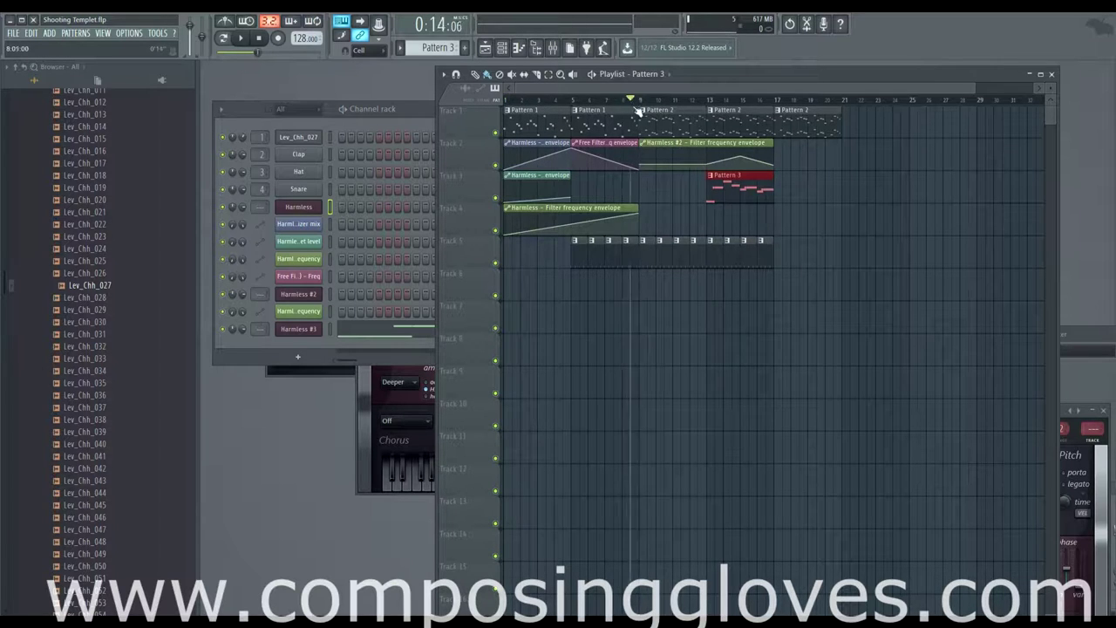
key(space)
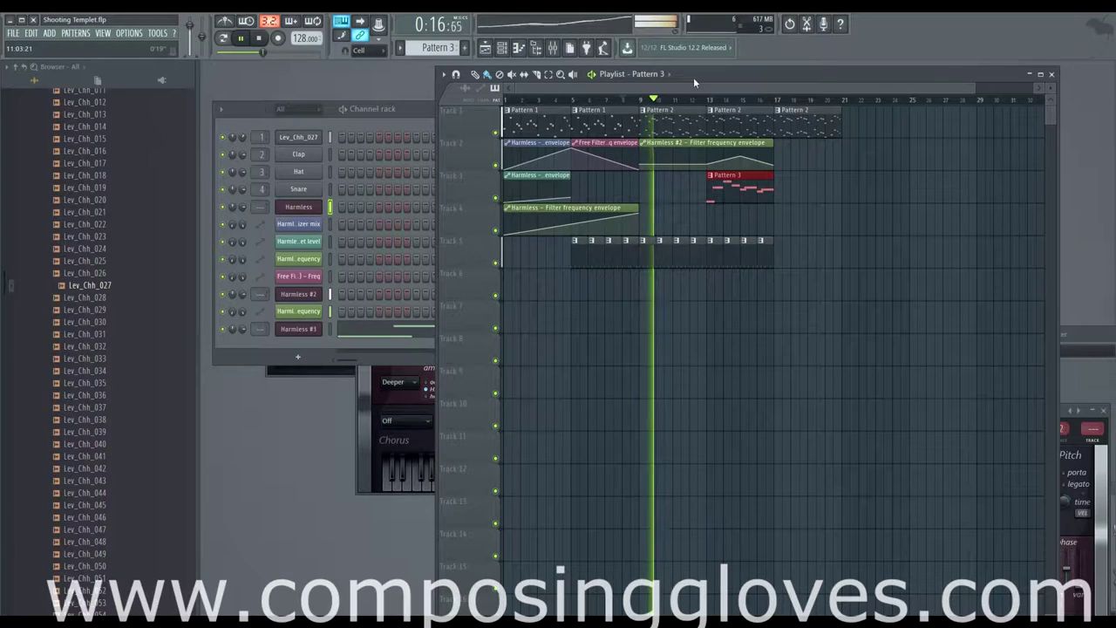
Extend the Pattern 3 clip on Track 3 to bar 21 and copy four Pattern 4 clips on Track 5 to bars 17–20
drag(690, 83, 719, 85)
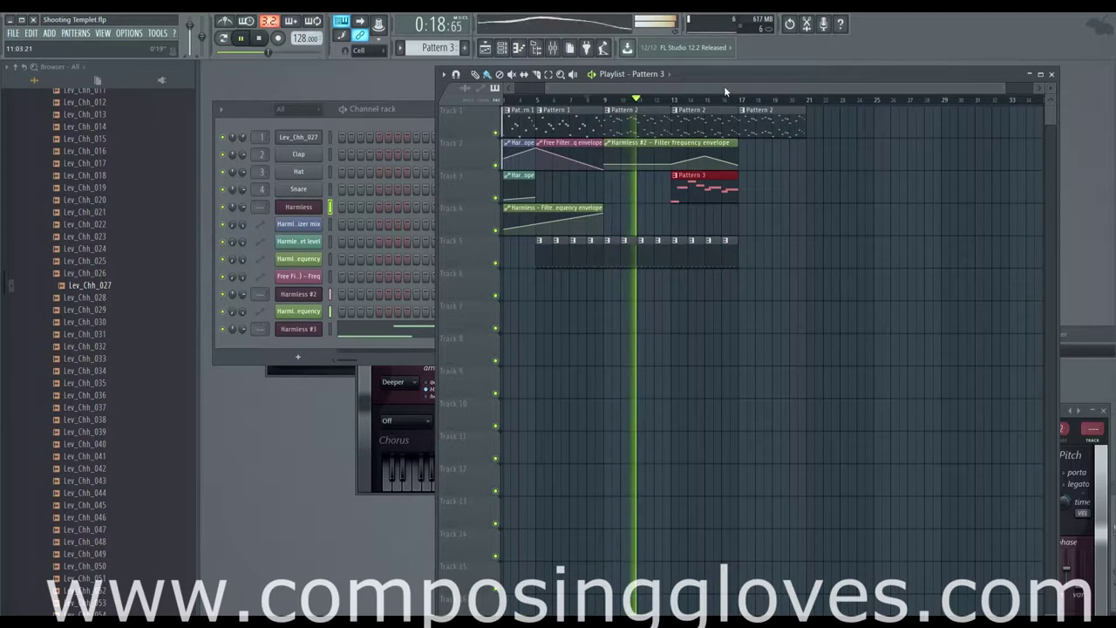
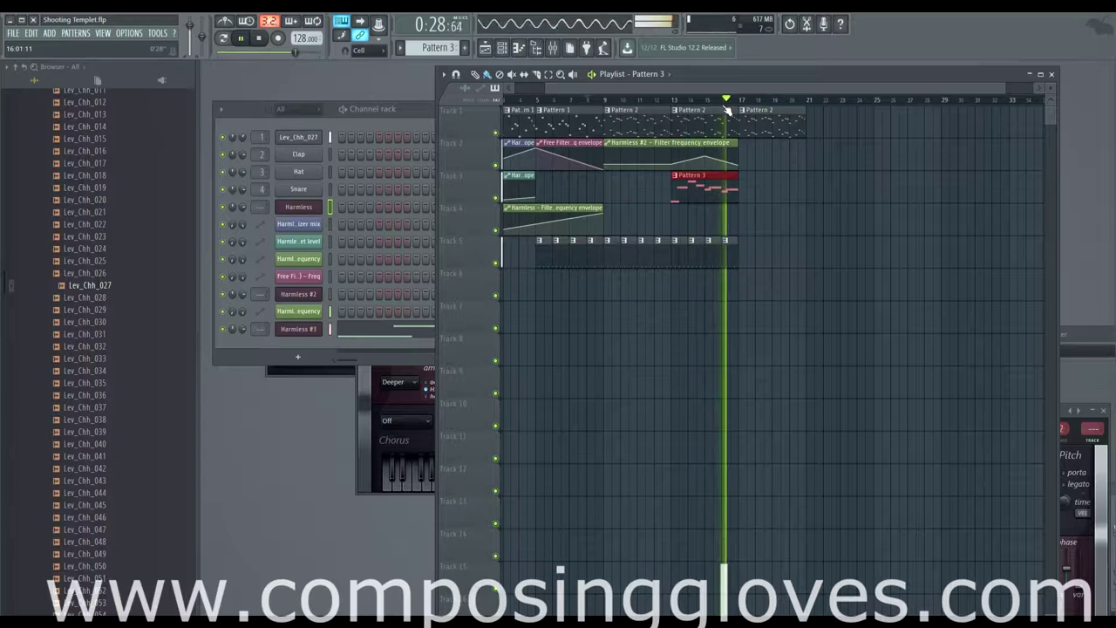
key(space)
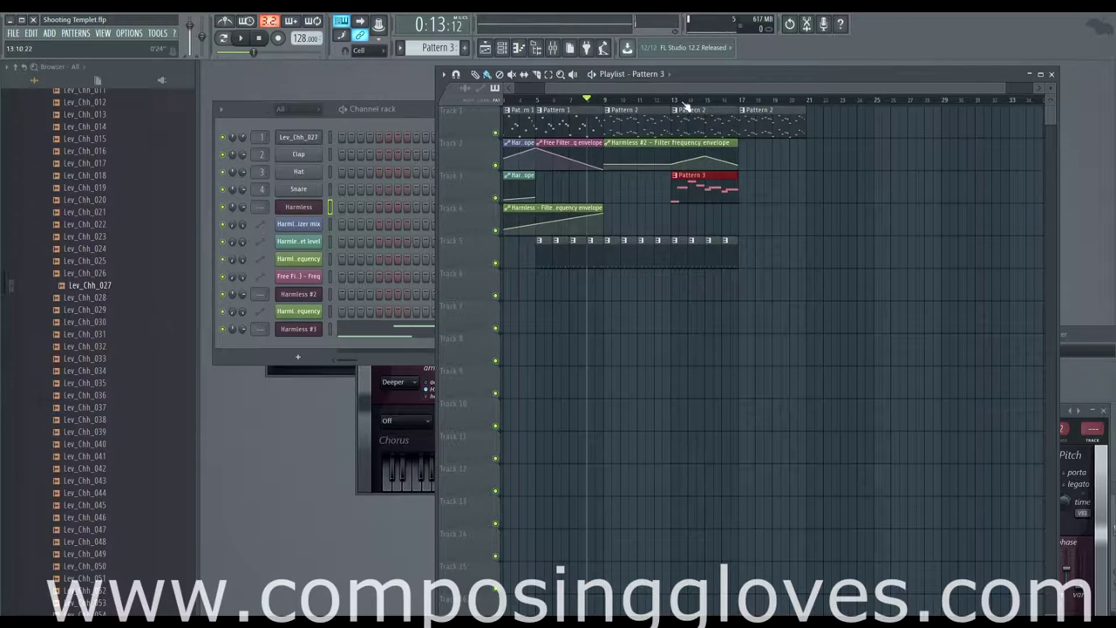
drag(684, 102, 713, 89)
scroll(741, 228, up, 3)
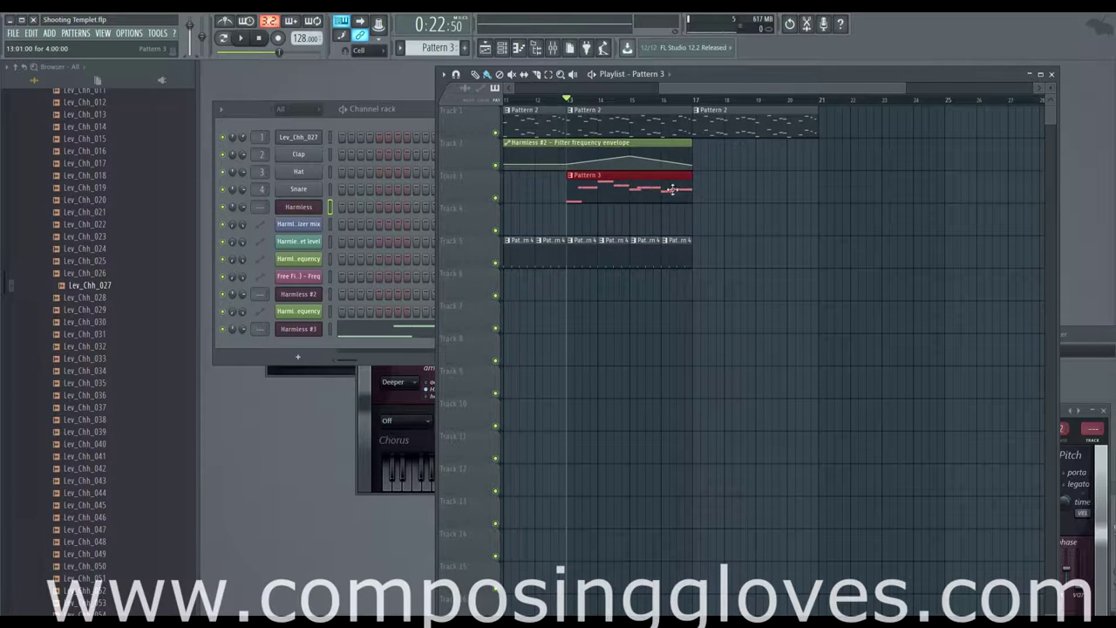
drag(689, 187, 818, 202)
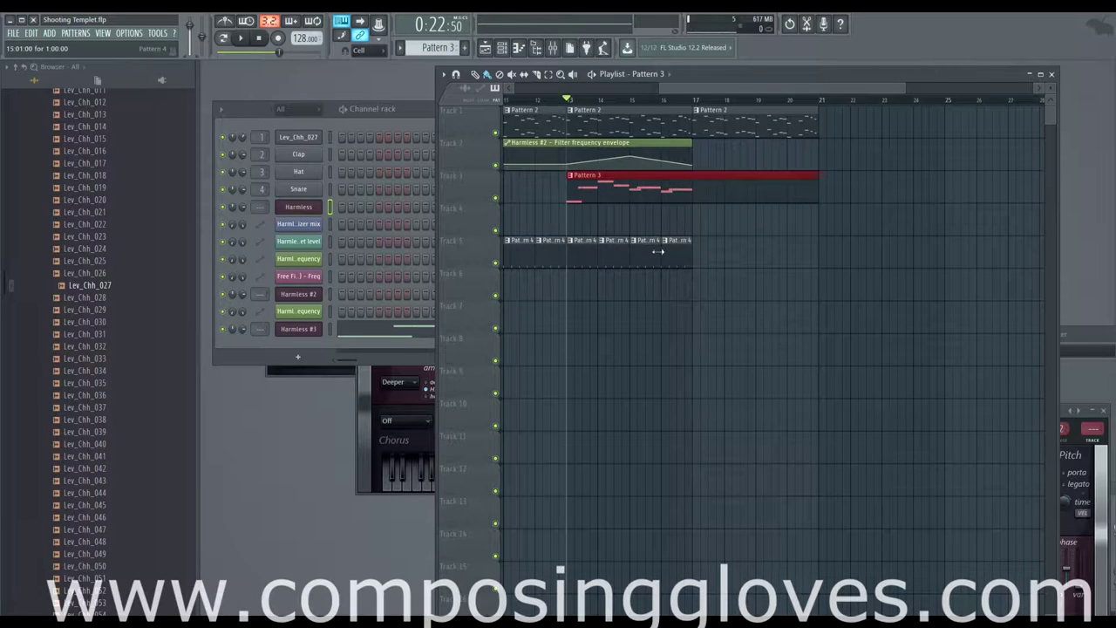
drag(587, 258, 677, 260)
drag(579, 259, 713, 254)
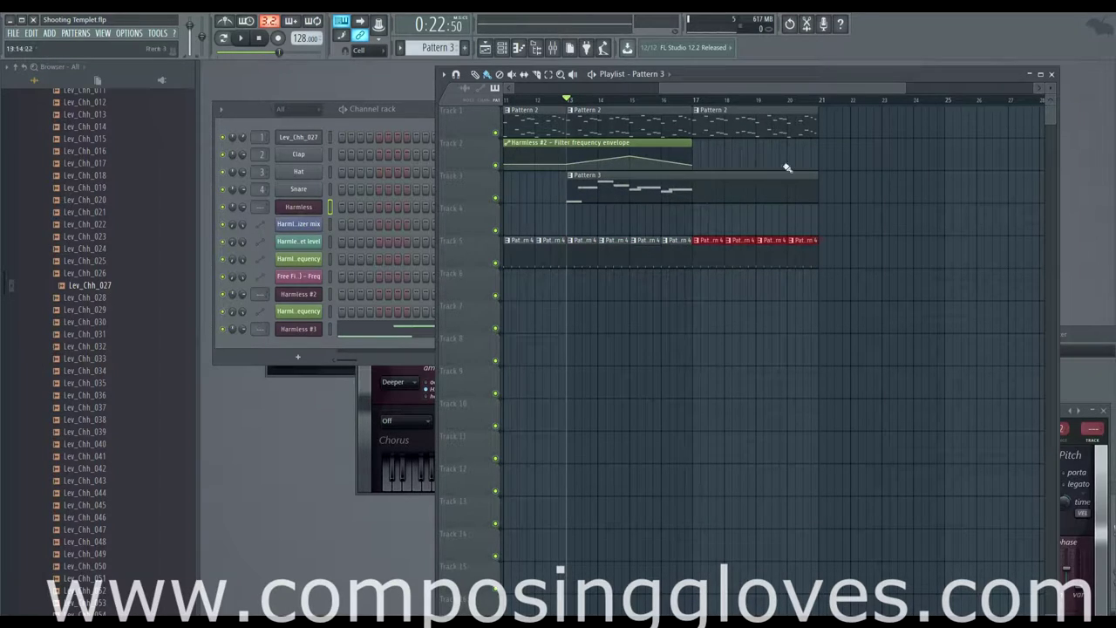
Open the 128 bpm folder of the Loops - Drums samples
drag(5, 284, 15, 203)
click(74, 183)
scroll(90, 215, down, 2)
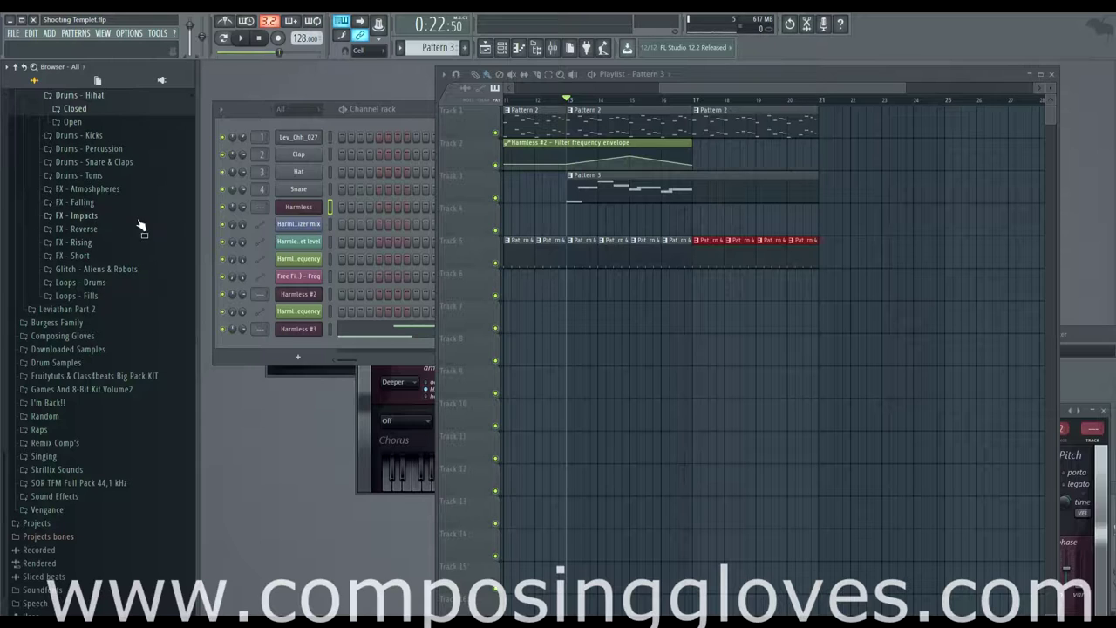
click(133, 284)
click(132, 313)
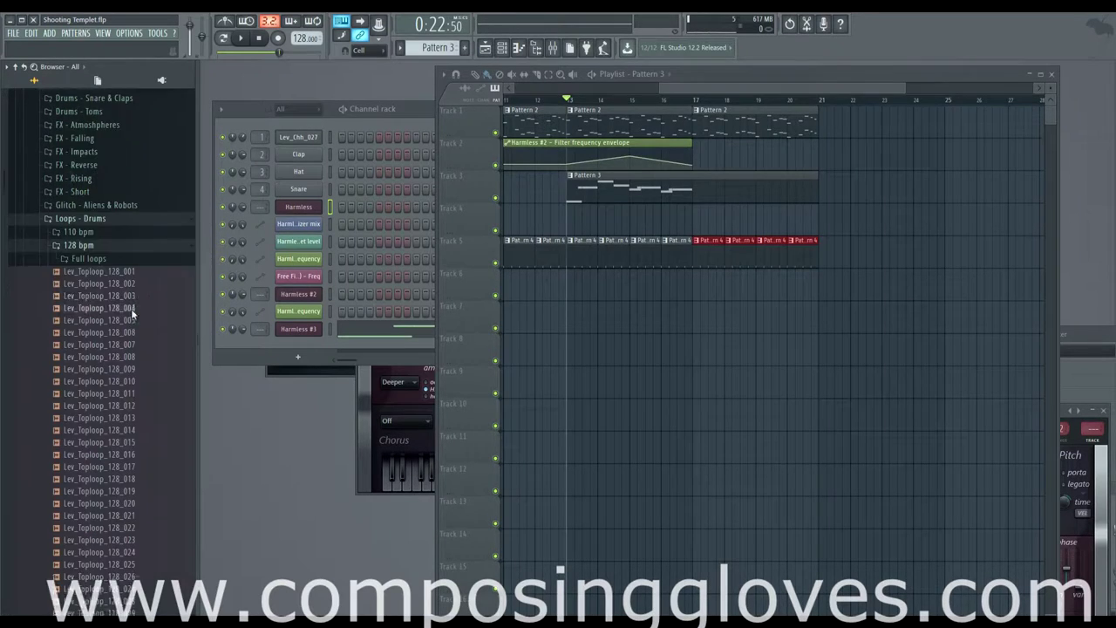
Audition the 128 bpm toploops and place Lev_Toploop_128_028 on Track 6 at bar 17
click(122, 337)
scroll(115, 326, down, 3)
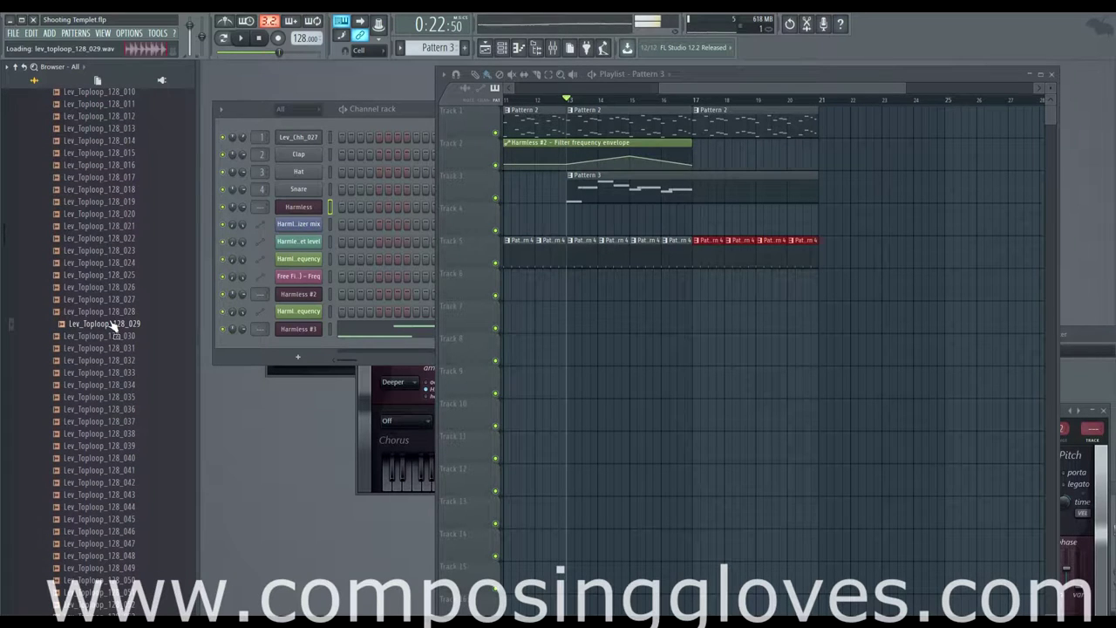
click(109, 314)
drag(109, 316, 702, 292)
Chop the Track 6 toploop into three-step hits at steps 1, 5 and 9 of bar 17, lengthening the last hit
ctrl+scroll(758, 307, up, 4)
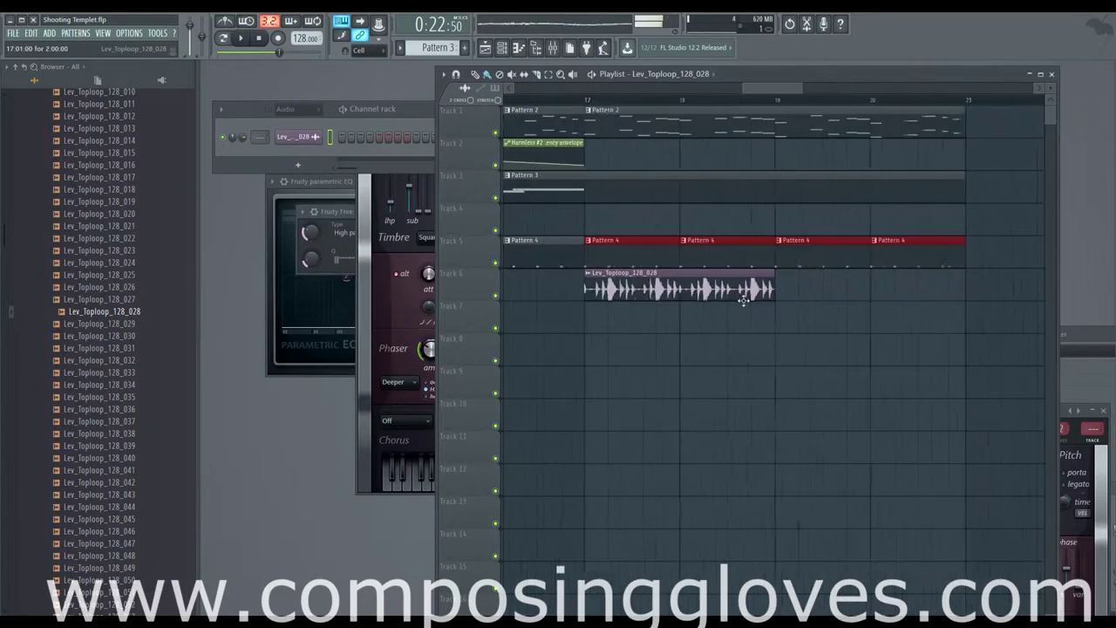
drag(790, 287, 578, 290)
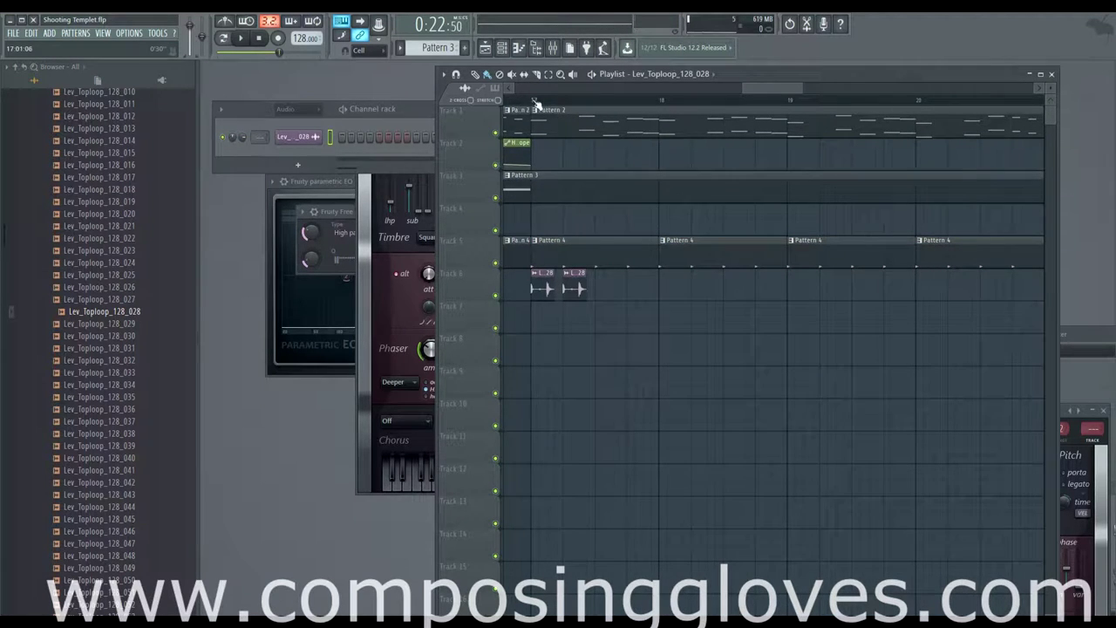
key(space)
key(space)
click(607, 289)
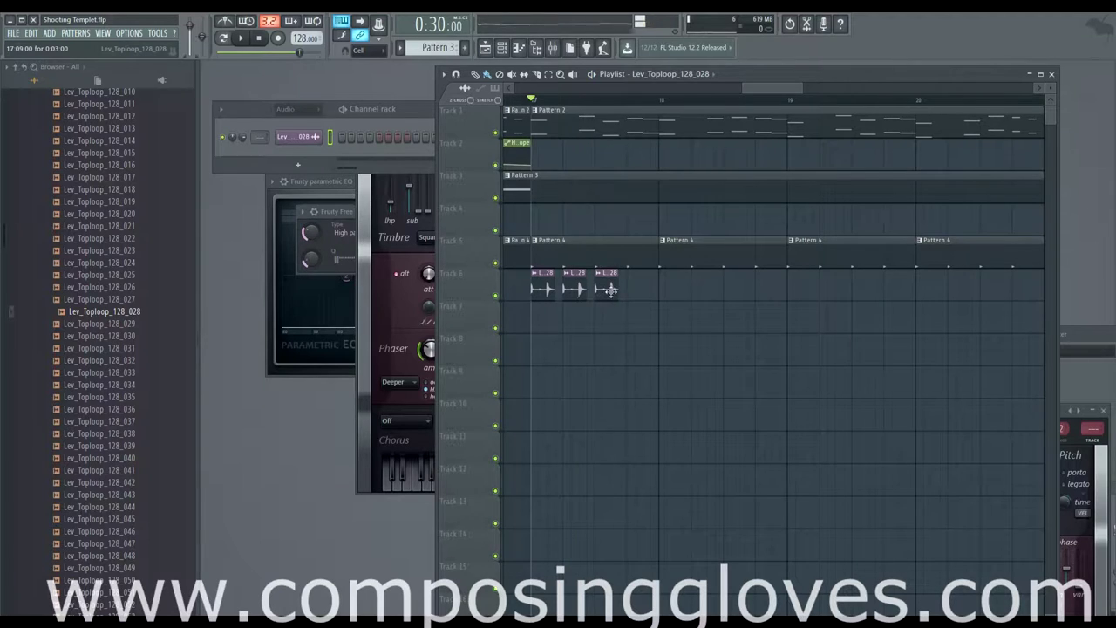
drag(621, 290, 656, 296)
key(space)
key(space)
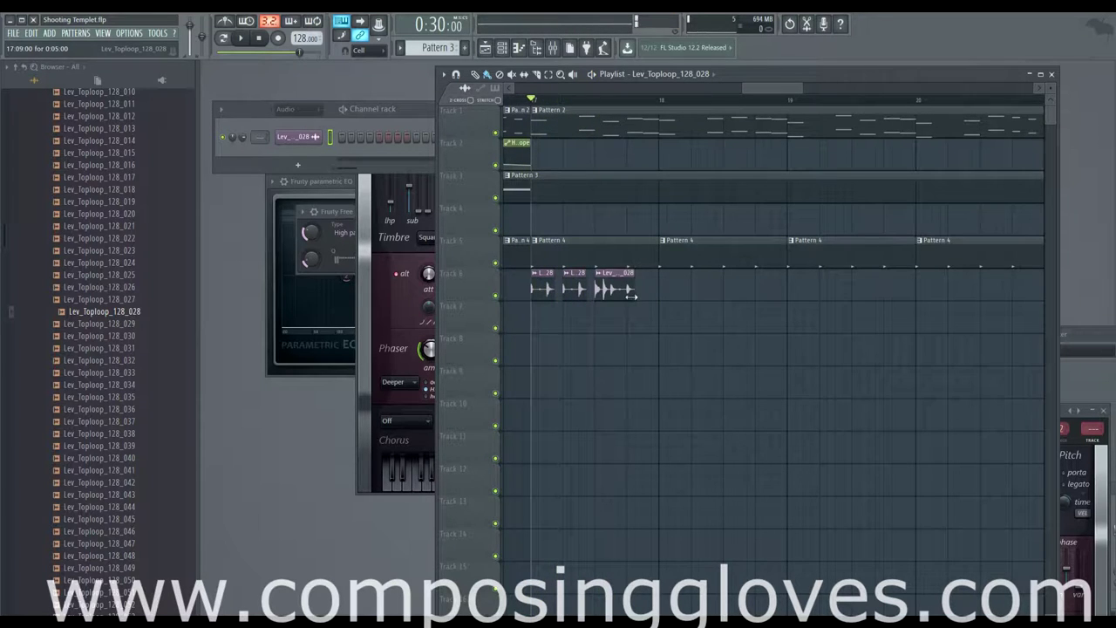
Finish the last toploop hit at six steps long, then duplicate the three chopped clips into bar 18 and play them
key(space)
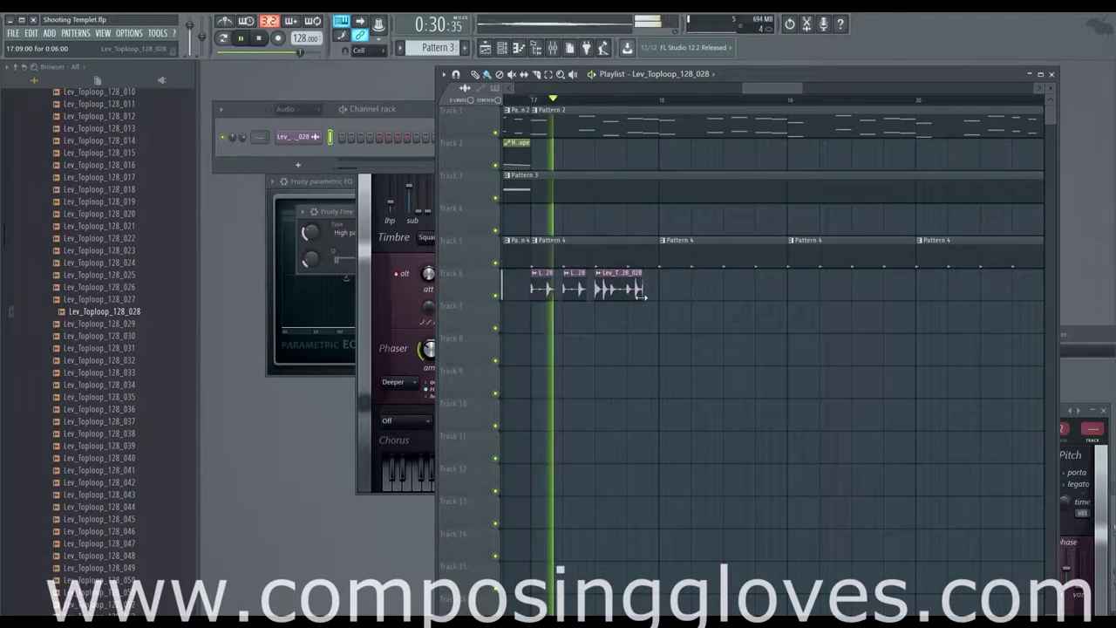
scroll(548, 296, down, 2)
key(space)
mouse_move(544, 269)
mouse_down()
mouse_move(589, 304)
mouse_move(673, 294)
mouse_up()
key(space)
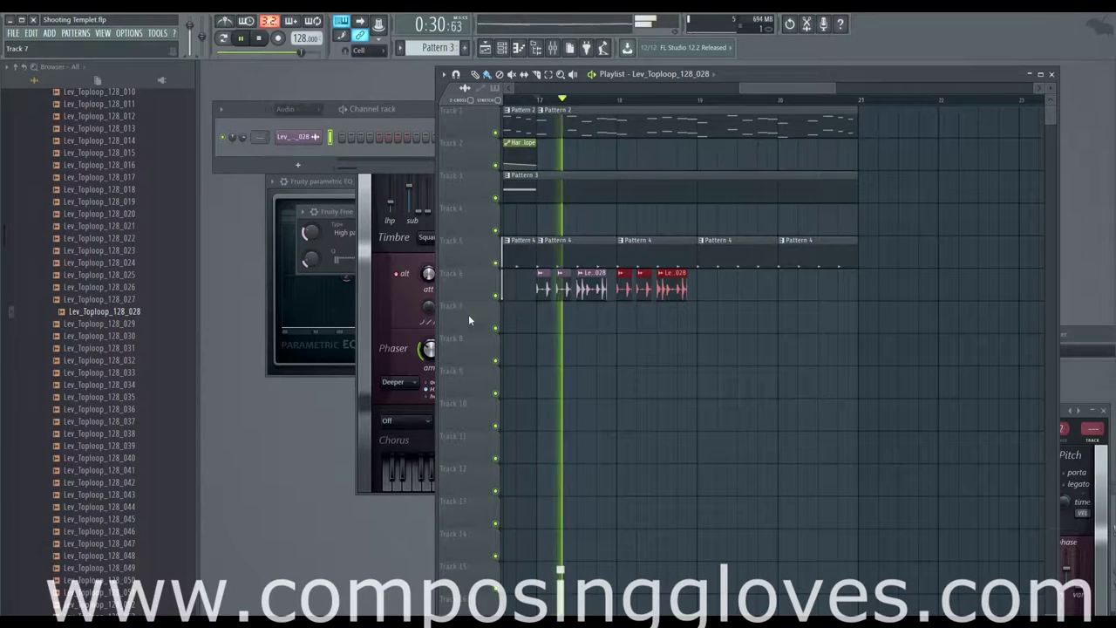
Add Lev_Toploop_128_032 on Track 7, trim it to two steps and place copies at step 15 of bars 17 and 18
drag(75, 361, 718, 341)
key(space)
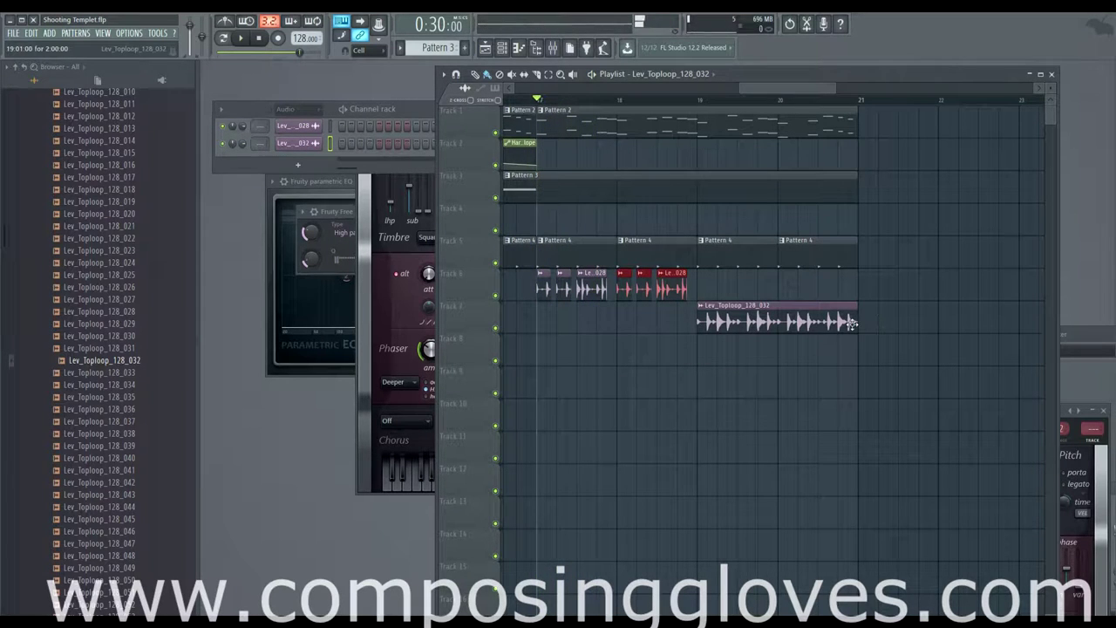
drag(859, 323, 675, 343)
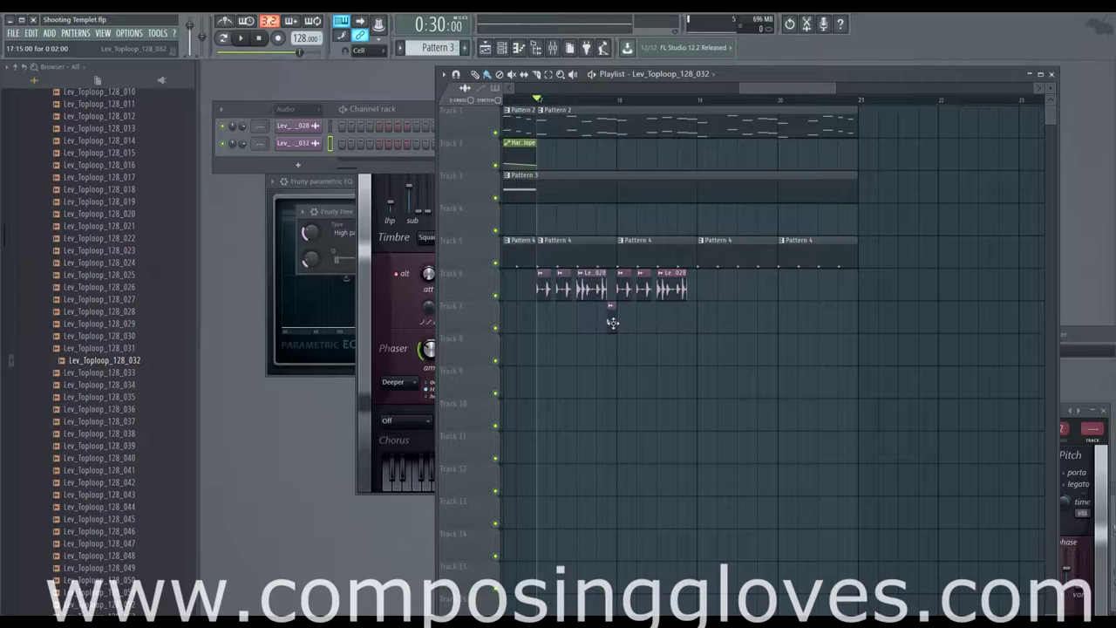
drag(658, 324, 698, 332)
key(space)
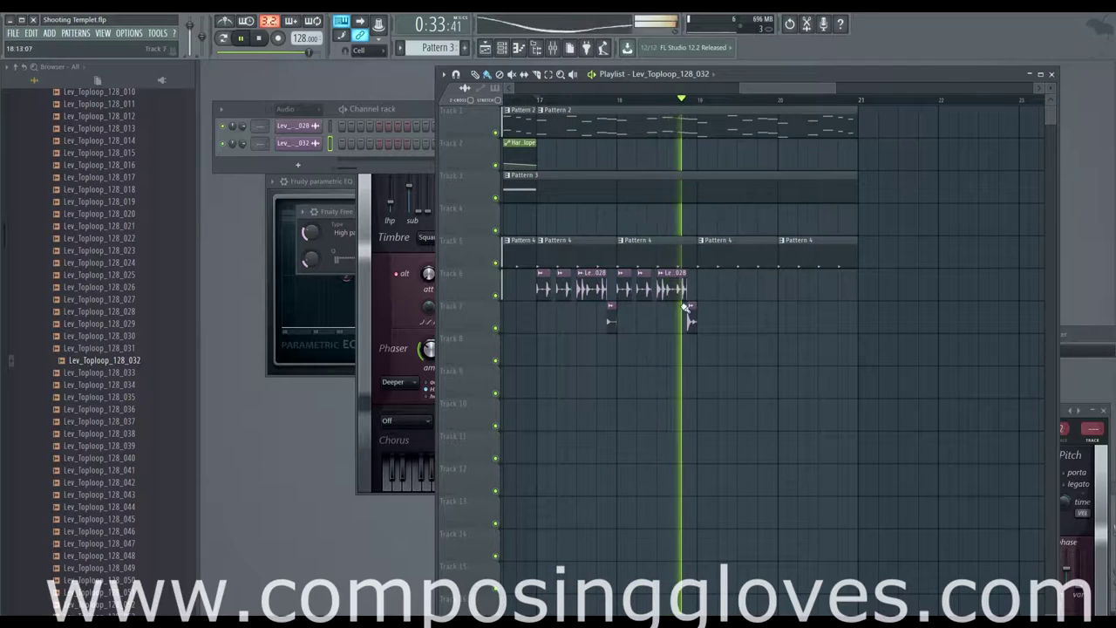
Delete the last Lev_Toploop_128_028 clip in bar 18 and audition other 128 bpm toploops as a replacement
key(space)
right_click(671, 290)
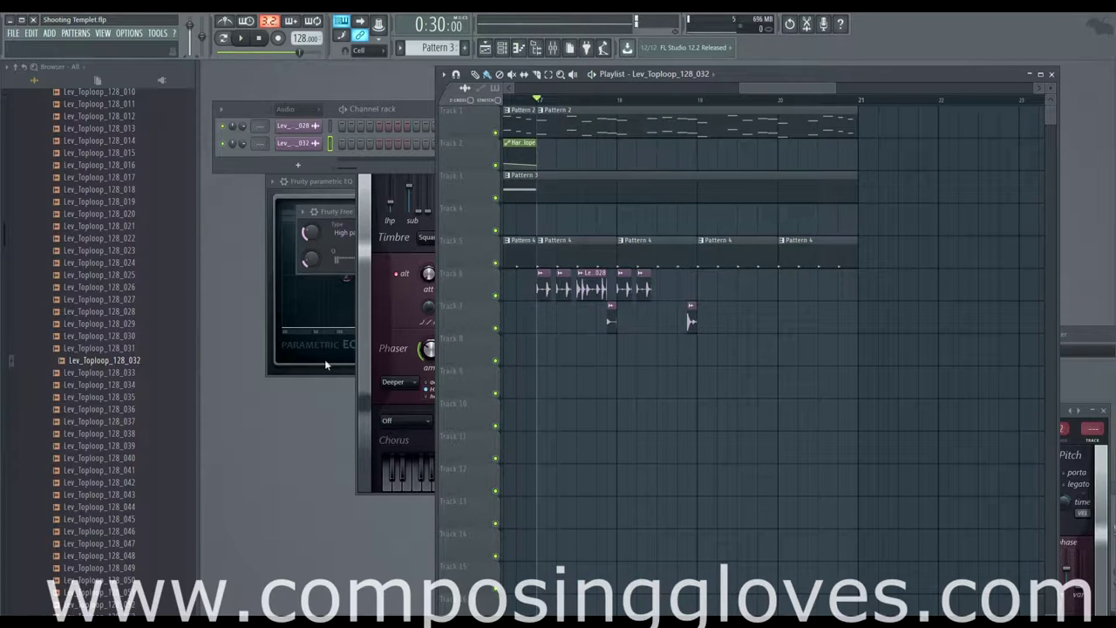
click(155, 410)
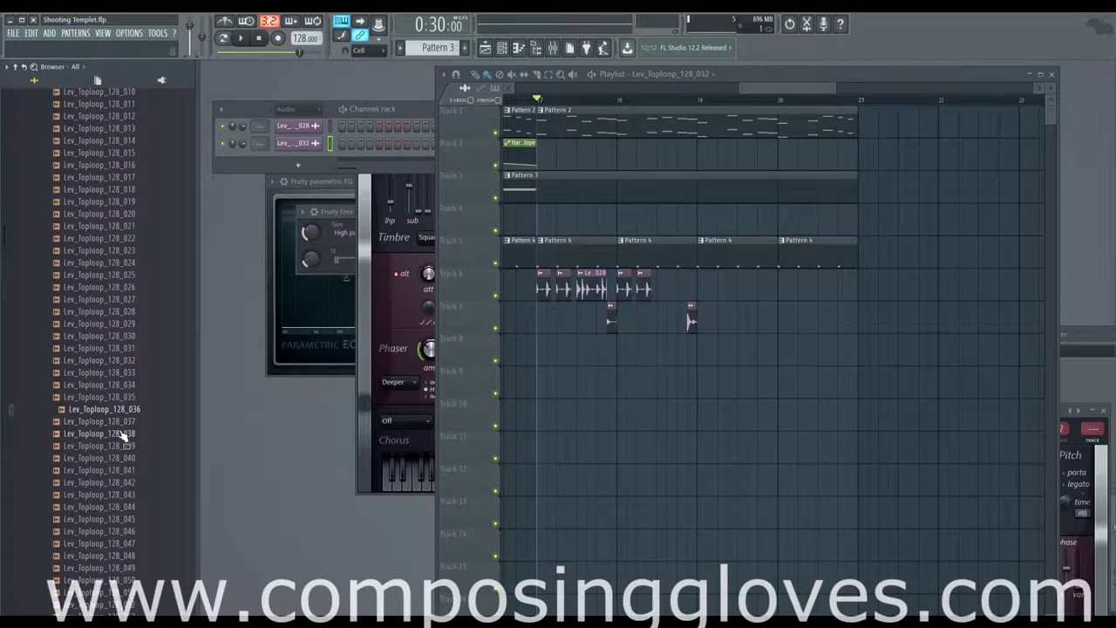
click(122, 433)
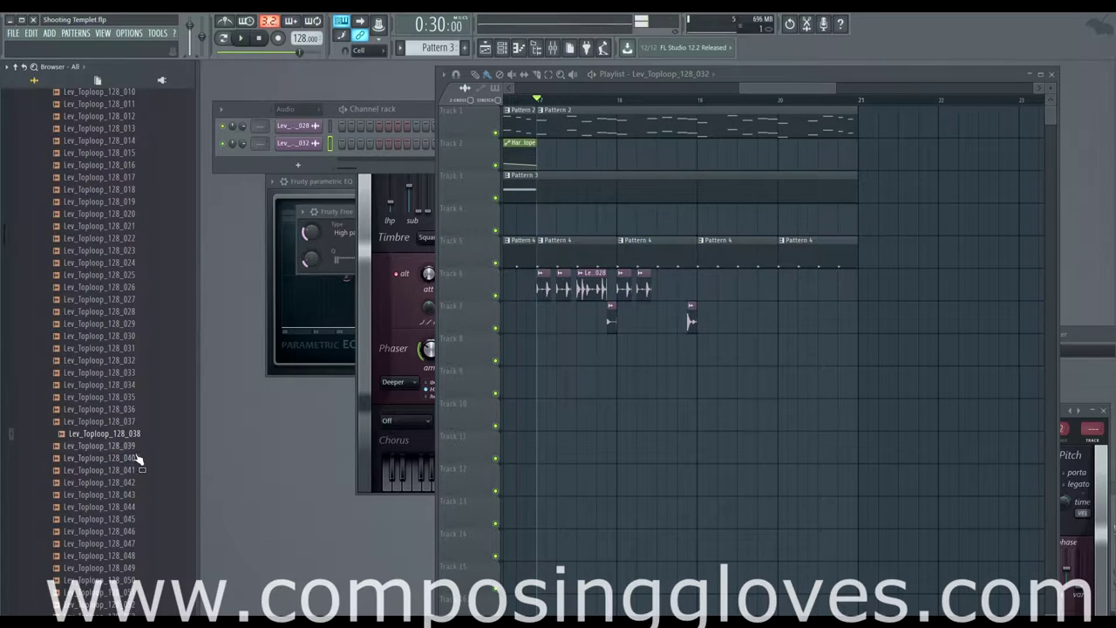
click(135, 459)
click(113, 471)
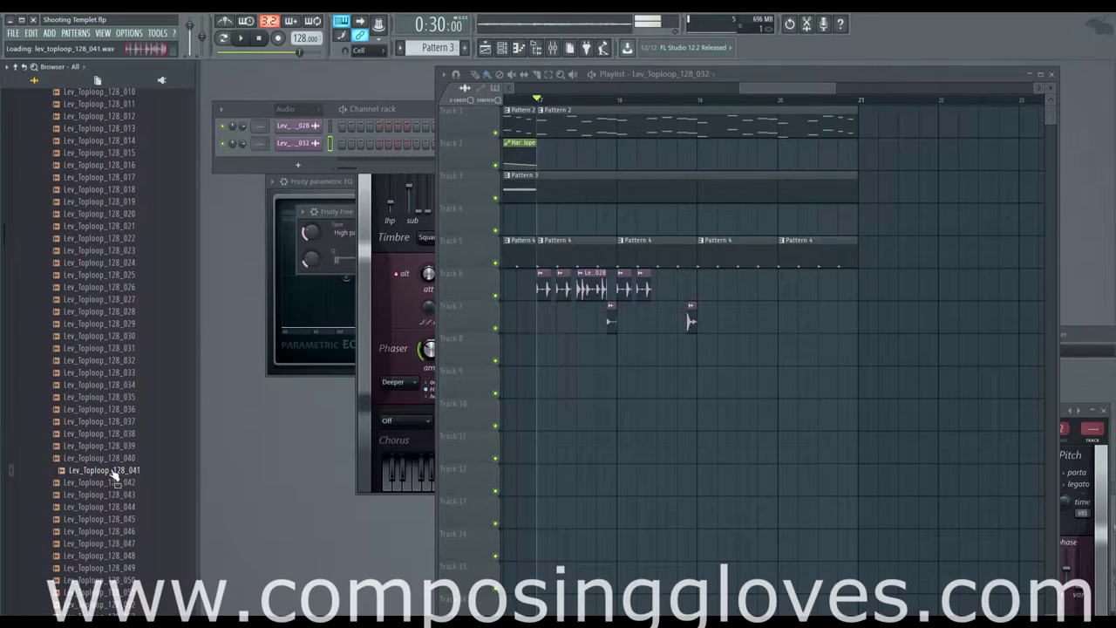
click(115, 494)
click(117, 325)
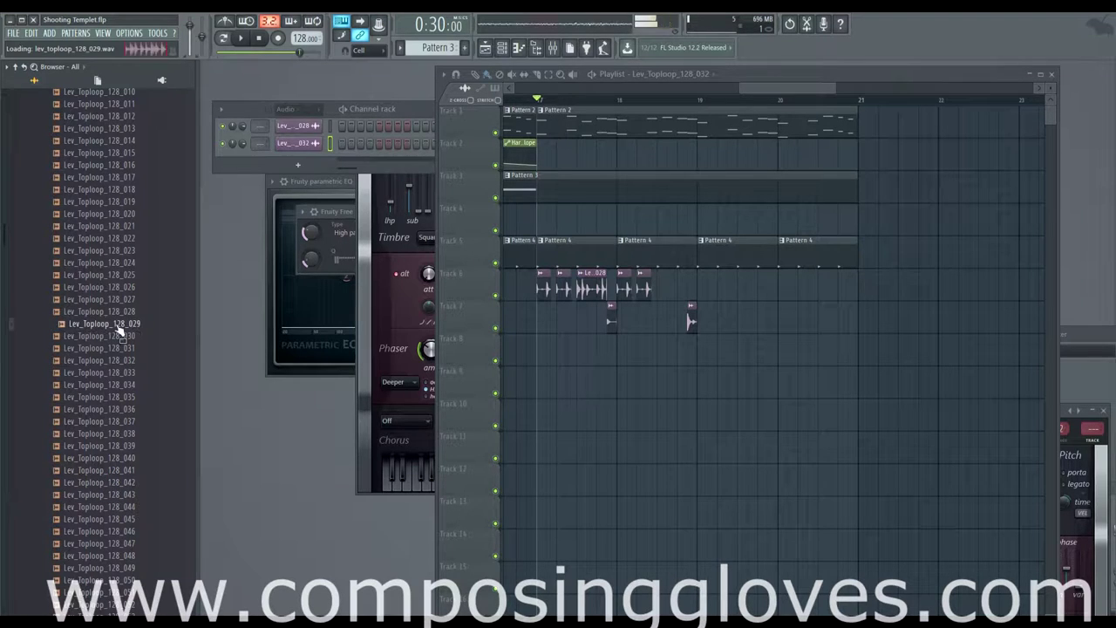
click(116, 337)
click(112, 349)
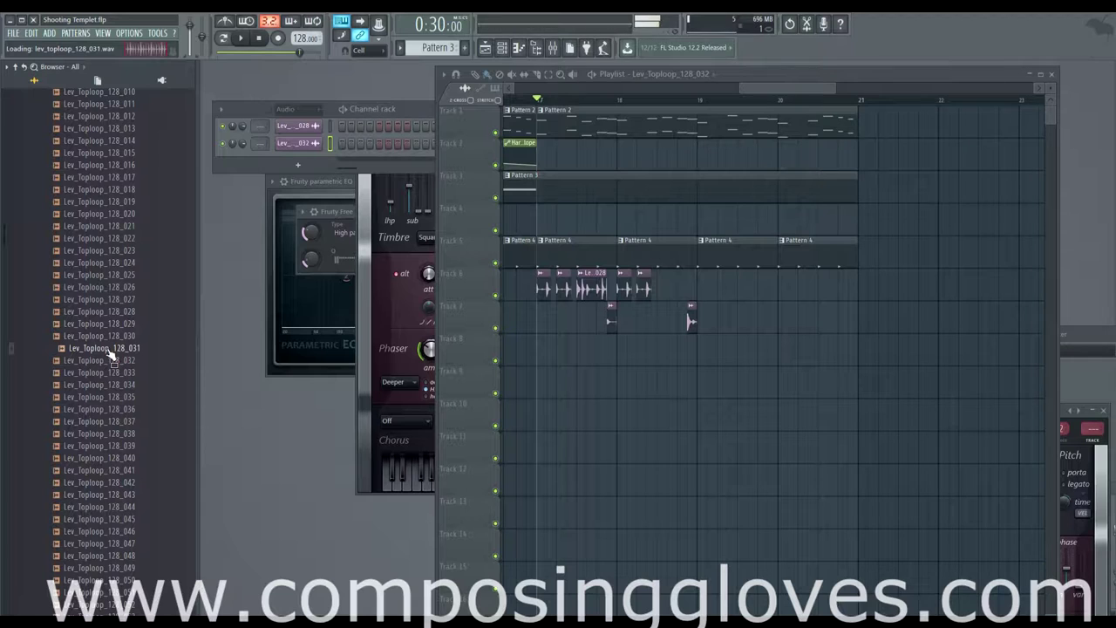
Add Lev_Toploop_128_031, trim it to six steps and place it at step 9 of bar 18 on Track 6
drag(111, 352, 642, 349)
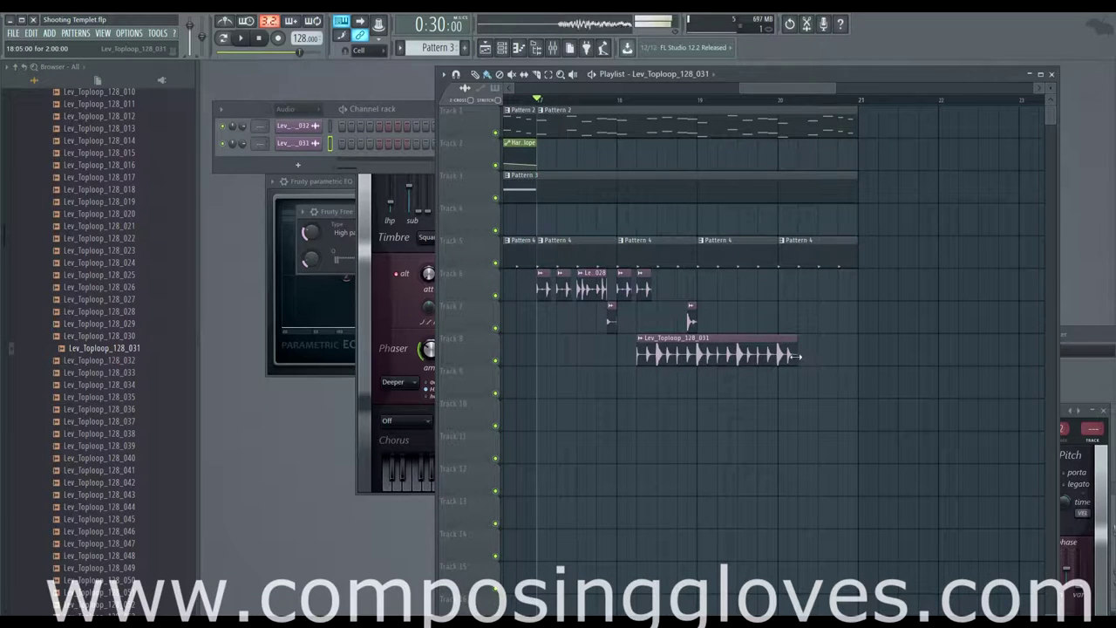
drag(796, 355, 665, 355)
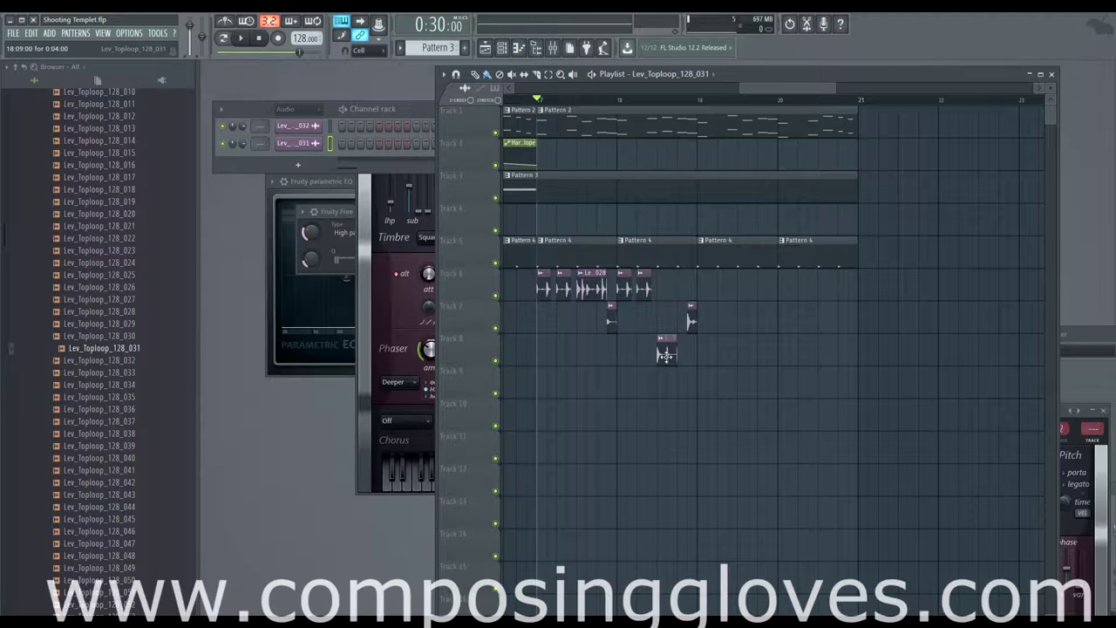
key(space)
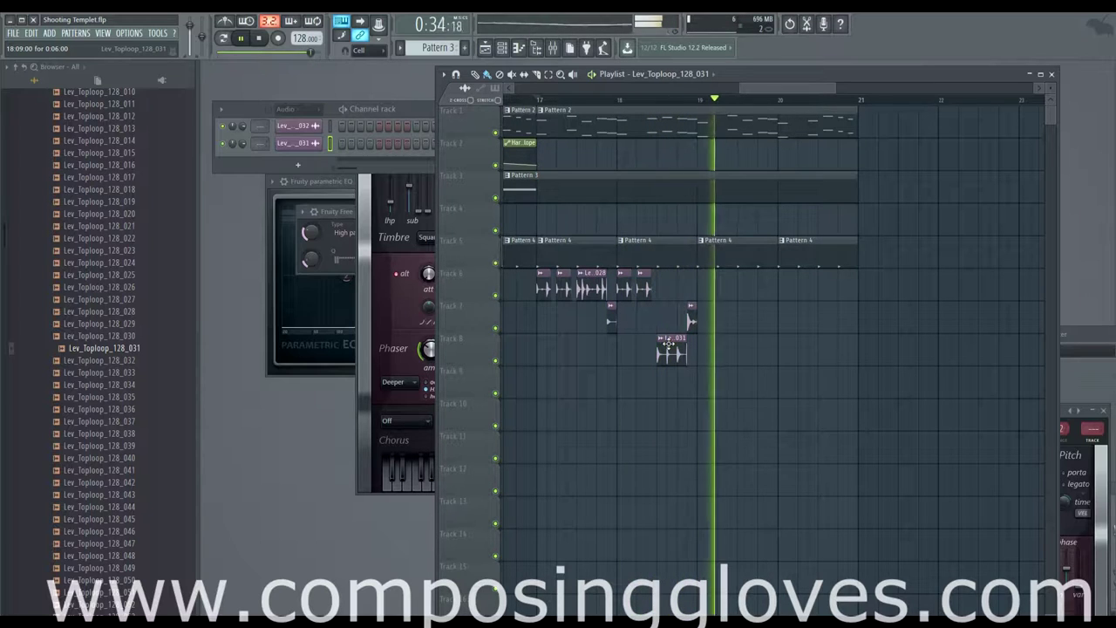
key(space)
drag(668, 348, 668, 281)
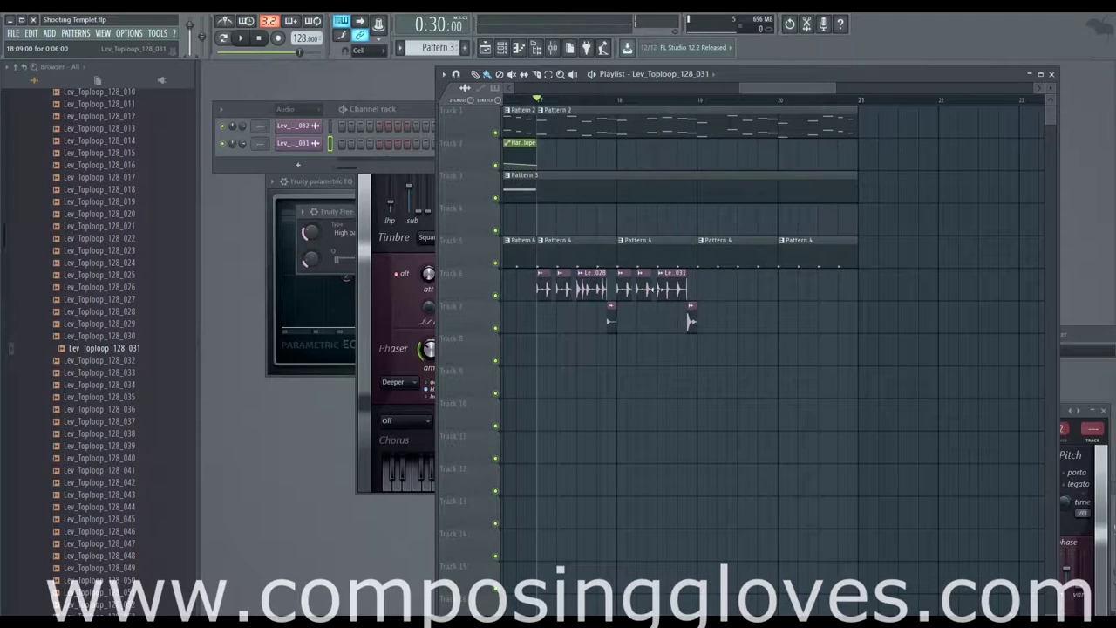
Select the chopped toploop clips, route Lev_Toploop_128_031 to mixer track 5 and load Fruity Parametric EQ 2 in its first slot
drag(540, 291, 799, 343)
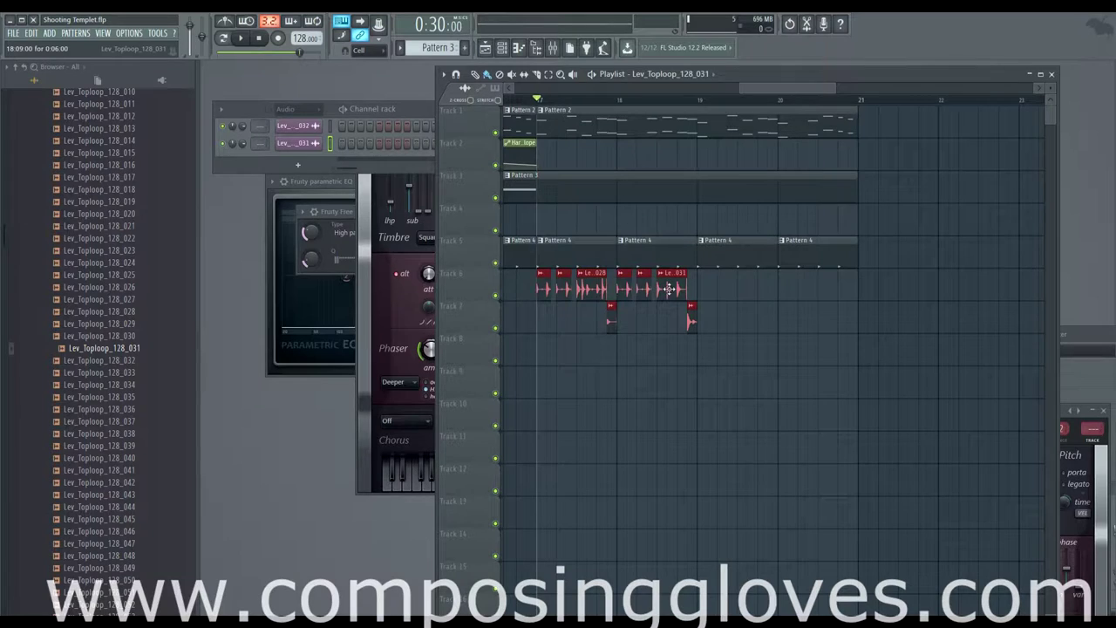
double_click(668, 289)
key(ctrl+l)
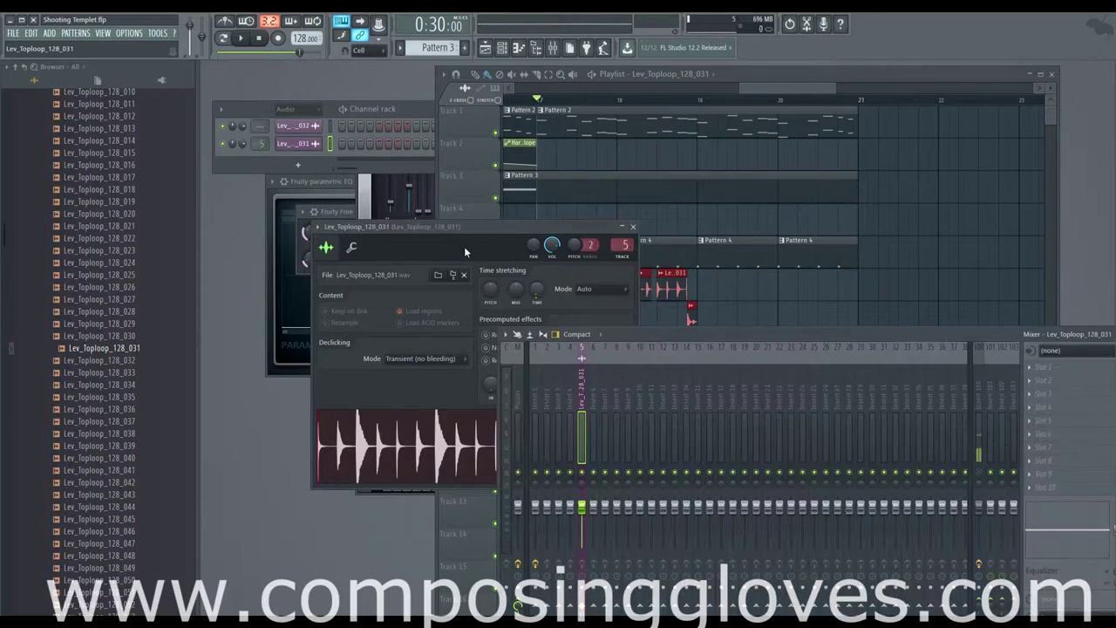
click(1040, 373)
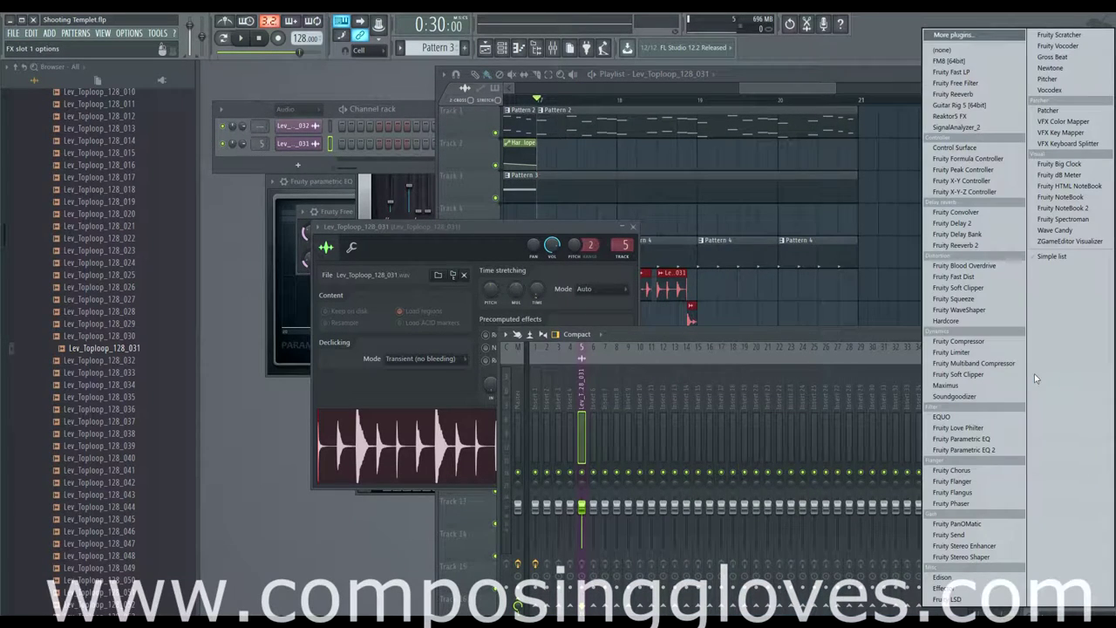
click(968, 450)
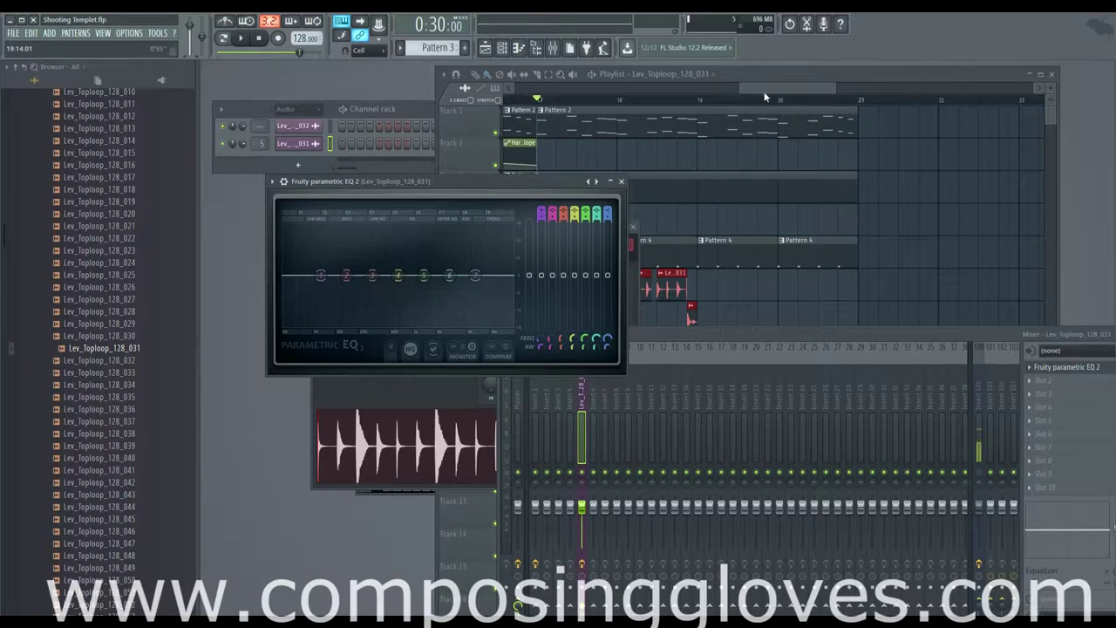
Boost band 6 of the Lev_Toploop_128_031 equalizer slightly in the highs and play the song from bar 17
drag(765, 89, 742, 89)
click(412, 186)
drag(447, 275, 462, 264)
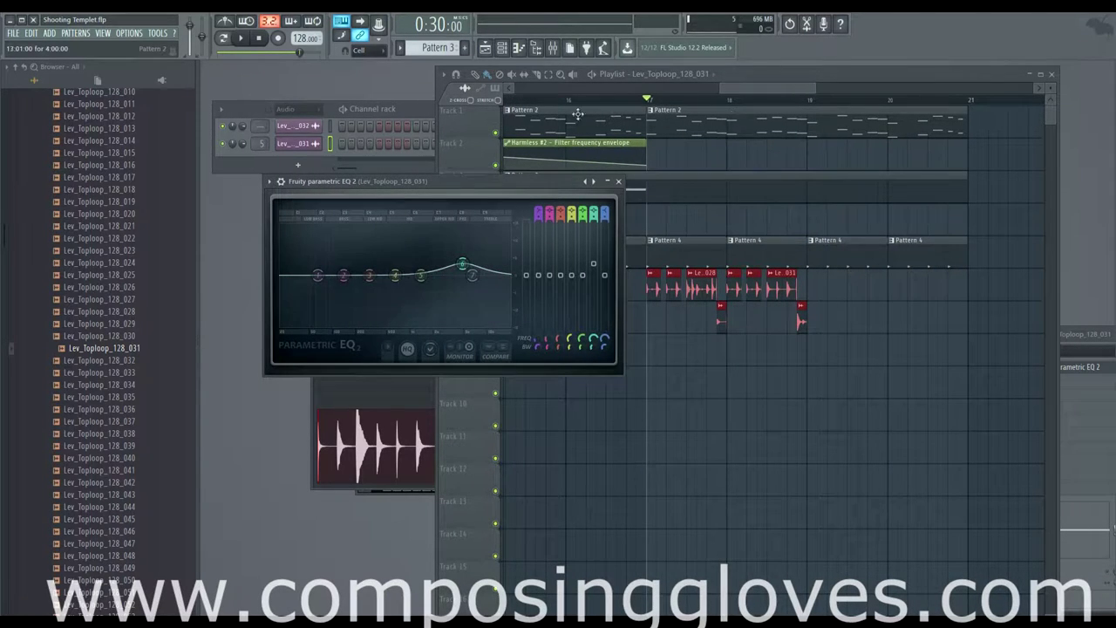
key(space)
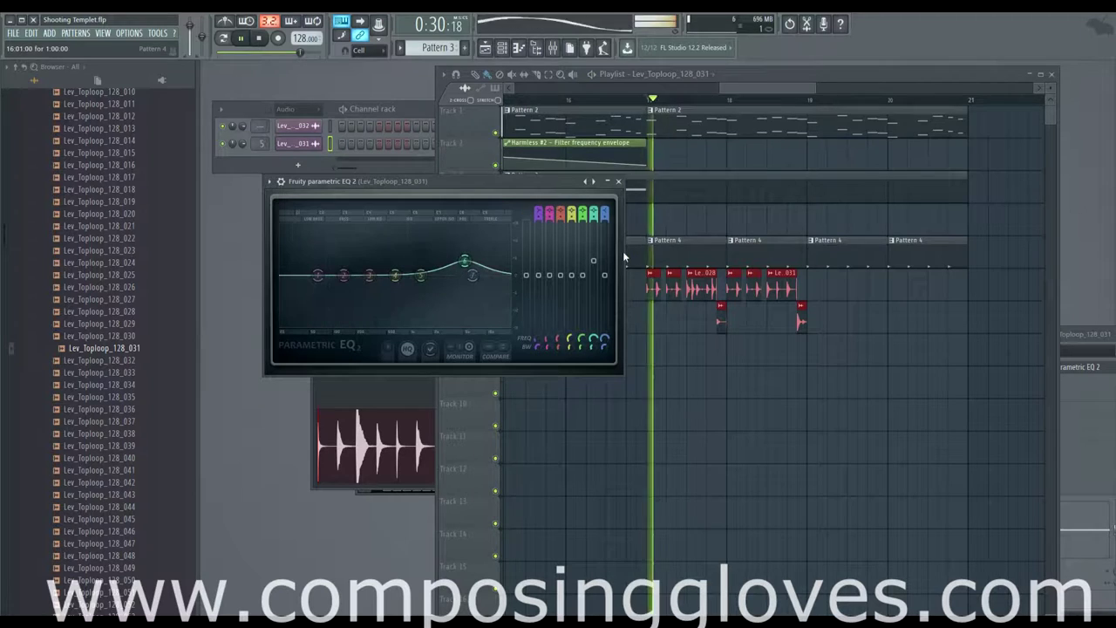
Play the arrangement with the mixer shown to check the signal on the Lev_Toploop_128_031 track
key(space)
key(F9)
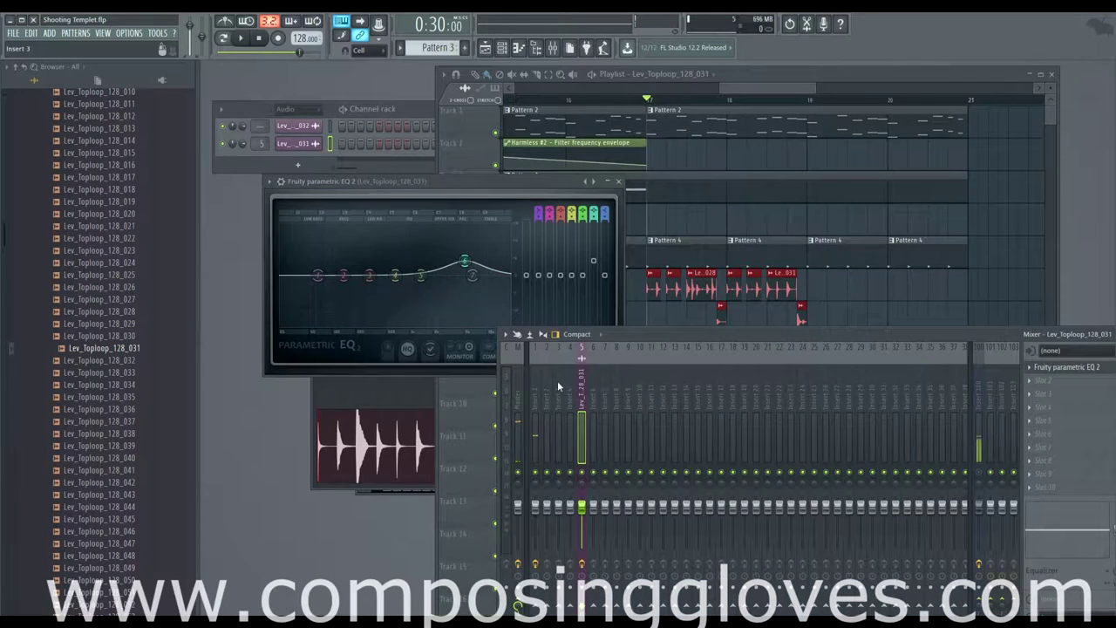
key(space)
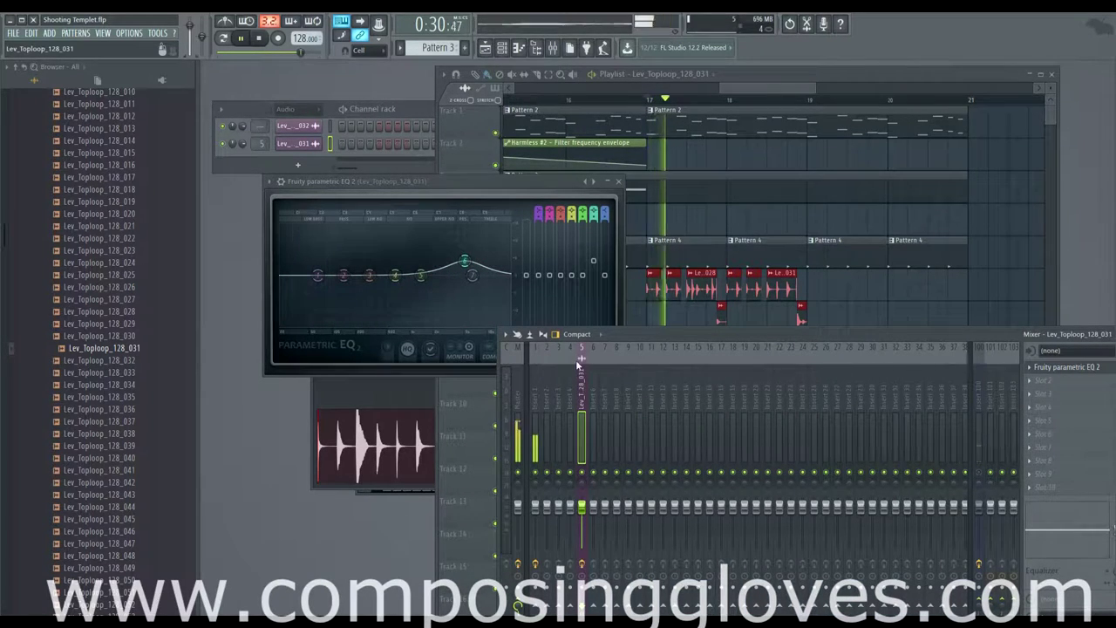
key(space)
key(F9)
Check the settings of the top loop clips and route the Lev_Toploop_128_028 channel to mixer track 5
double_click(690, 288)
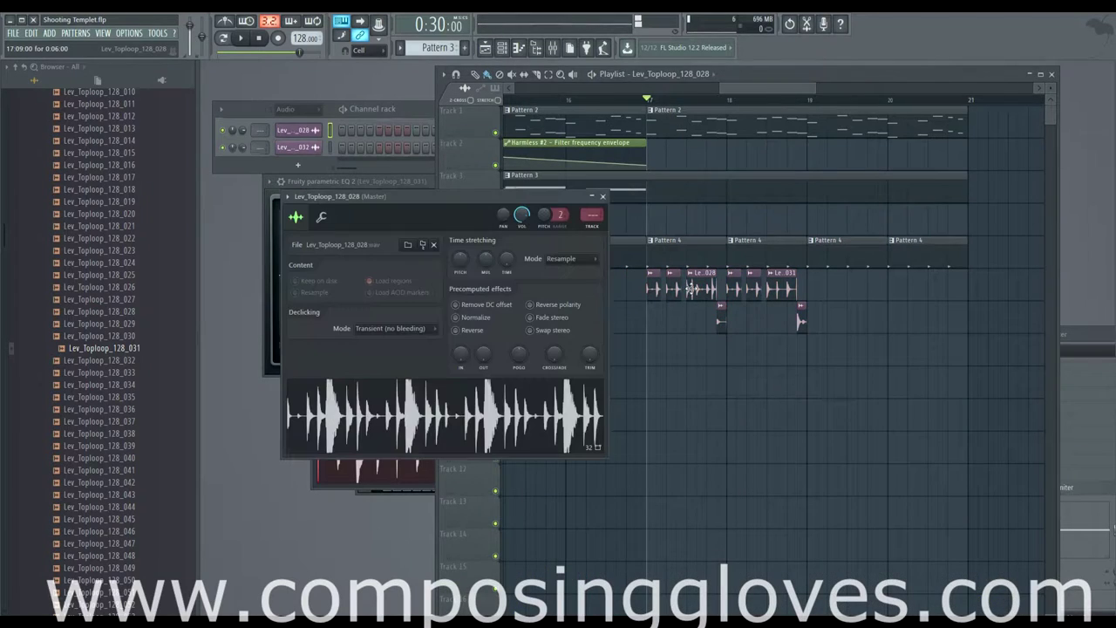
double_click(720, 317)
click(755, 298)
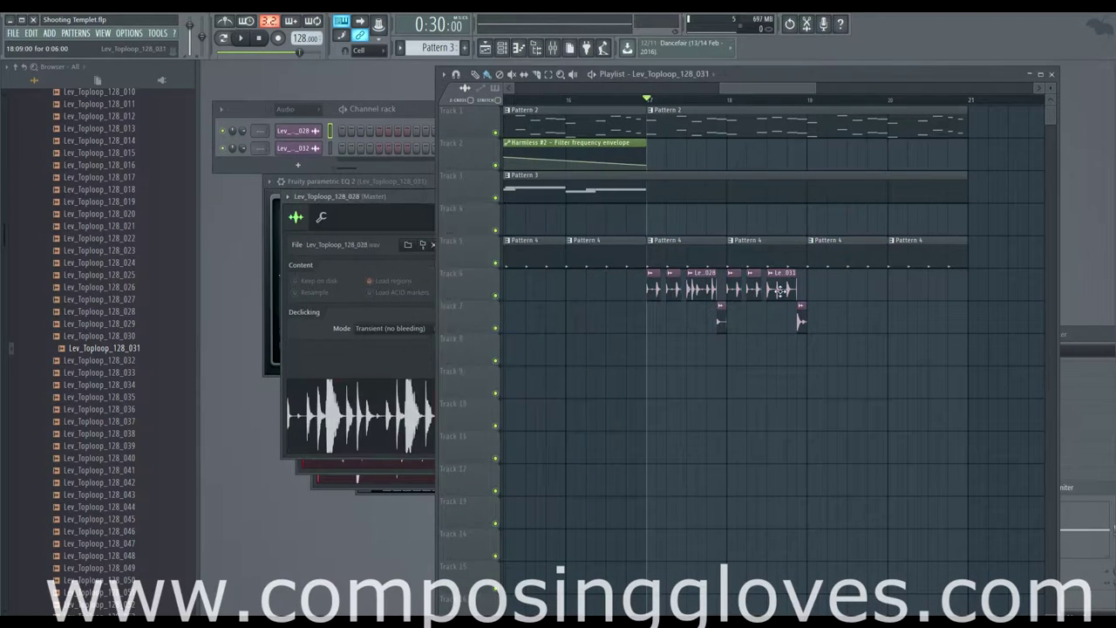
double_click(799, 314)
double_click(698, 291)
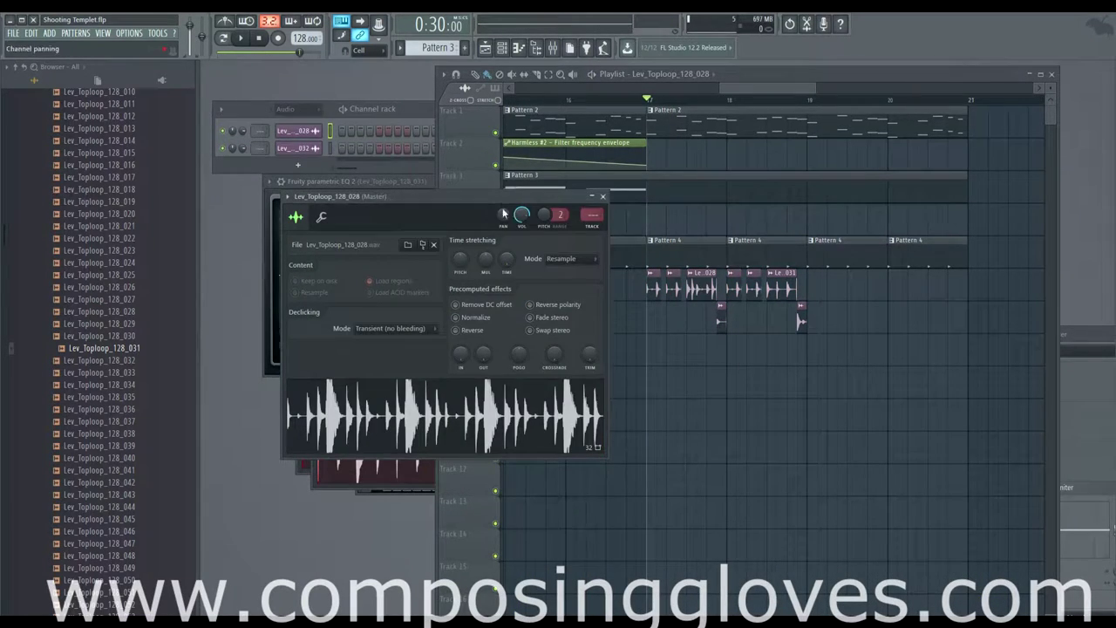
drag(592, 216, 592, 195)
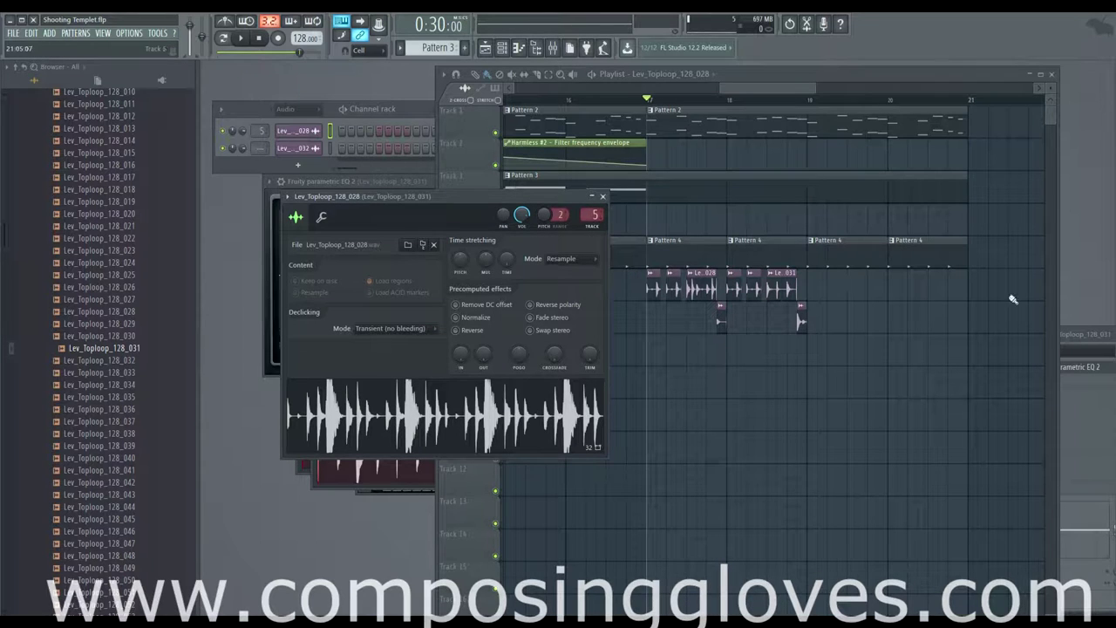
Rename mixer track 5 as "Top Loops" and give it a green colour
click(1079, 337)
right_click(583, 394)
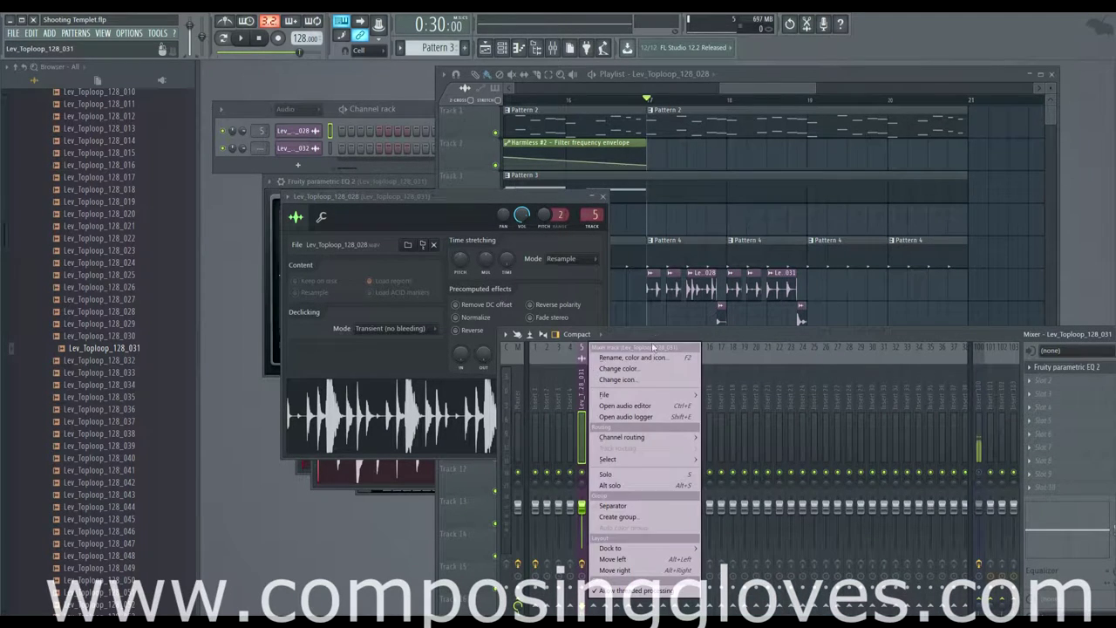
click(655, 356)
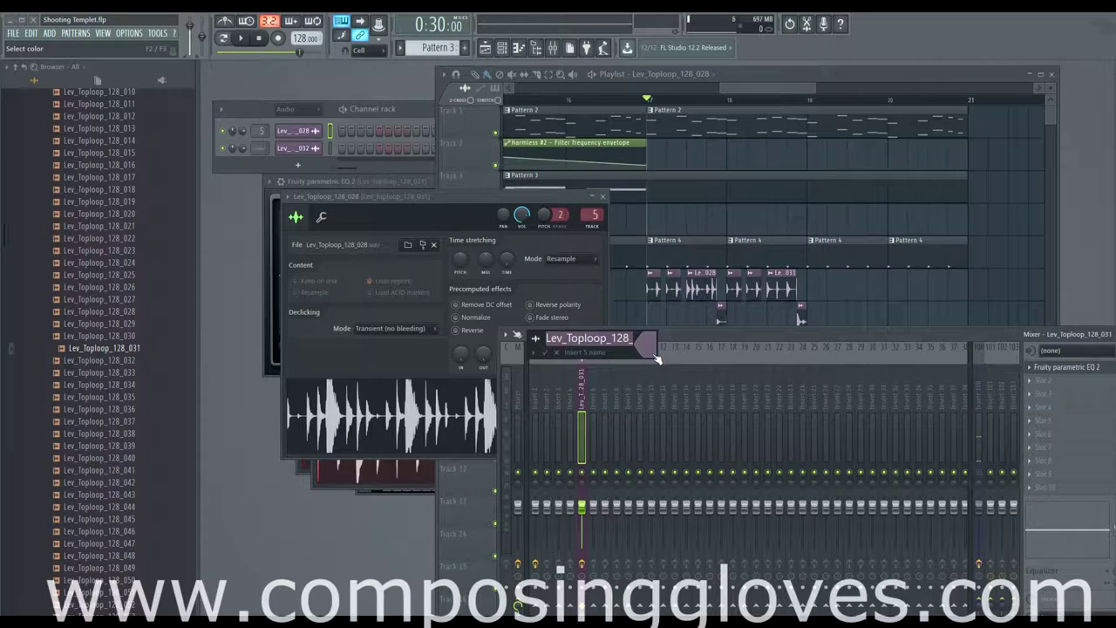
text(Top Lo)
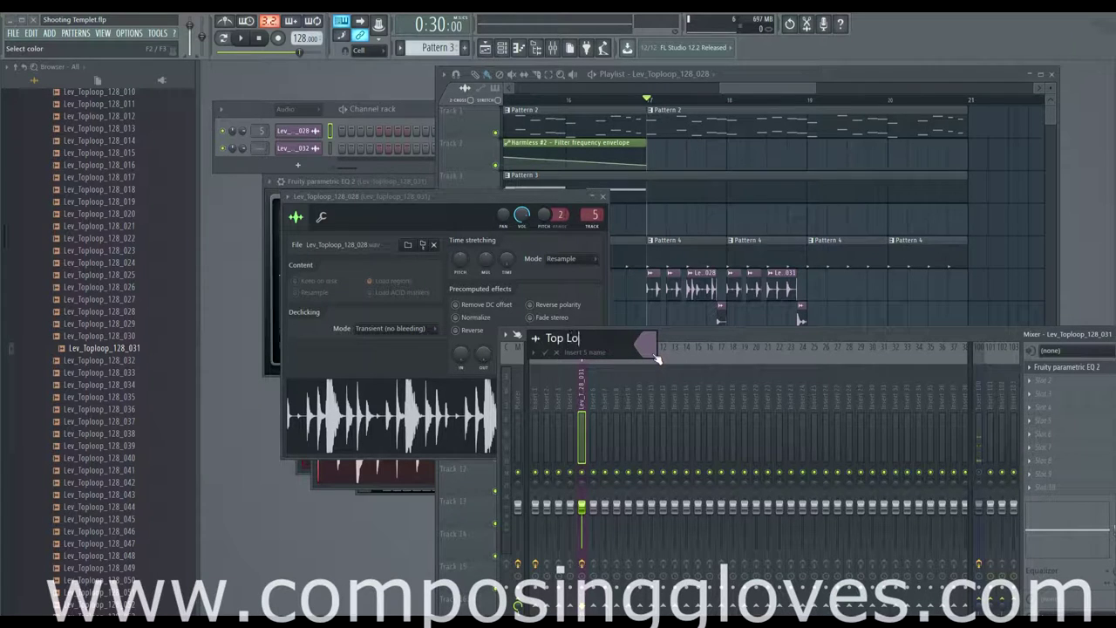
text(ops)
click(657, 359)
click(686, 345)
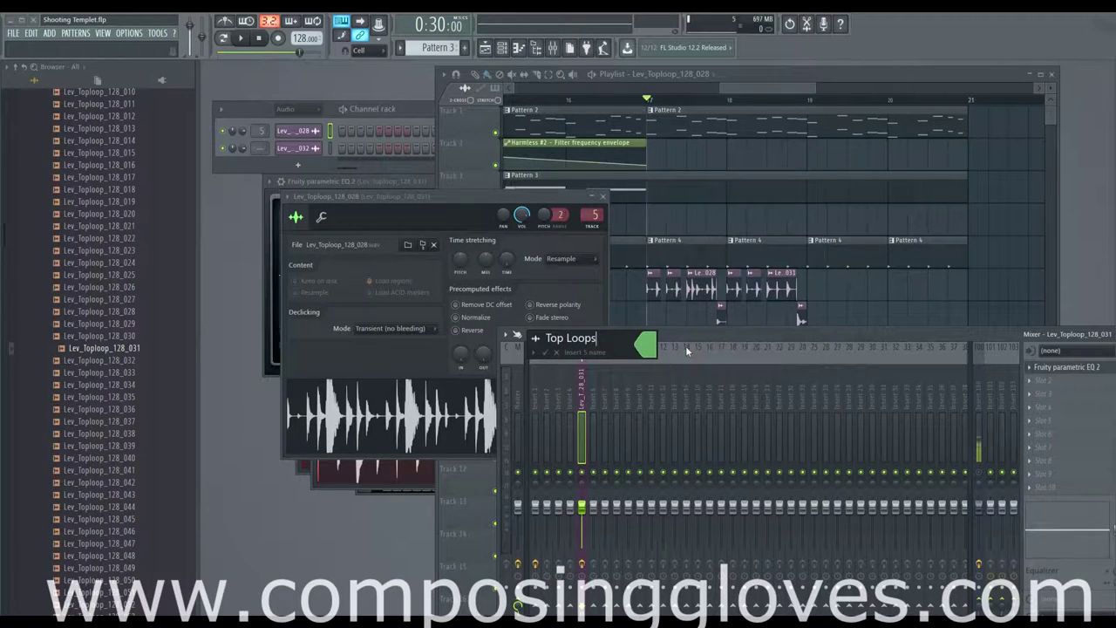
key(Return)
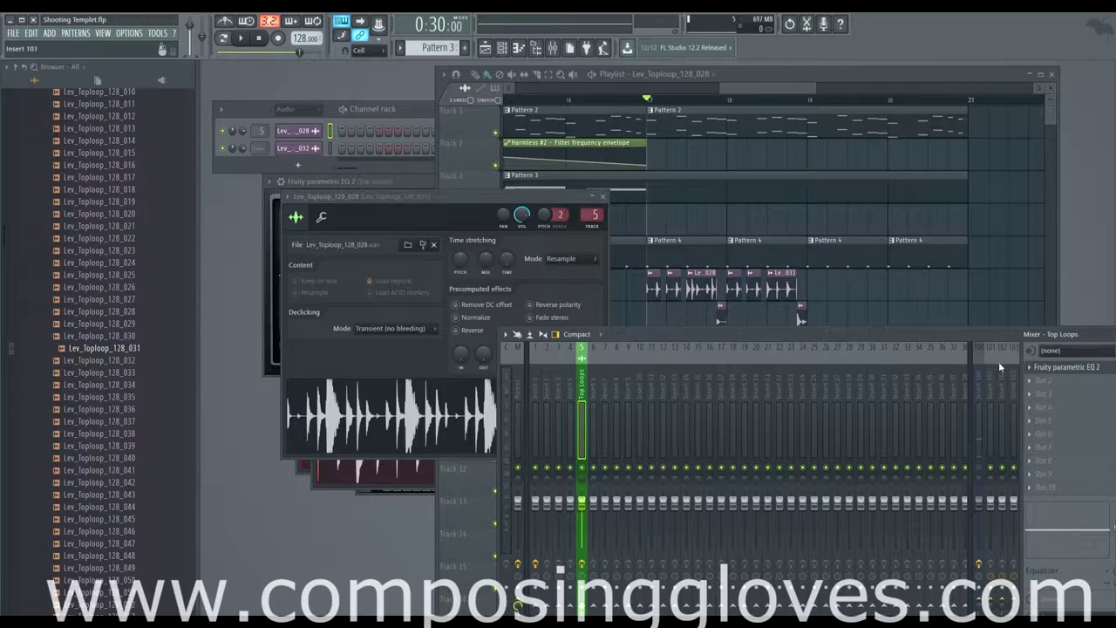
Shape the Top Loops track's Fruity parametric EQ 2 during playback, cutting the lows and mids and slightly lowering the high bands
click(1040, 368)
key(space)
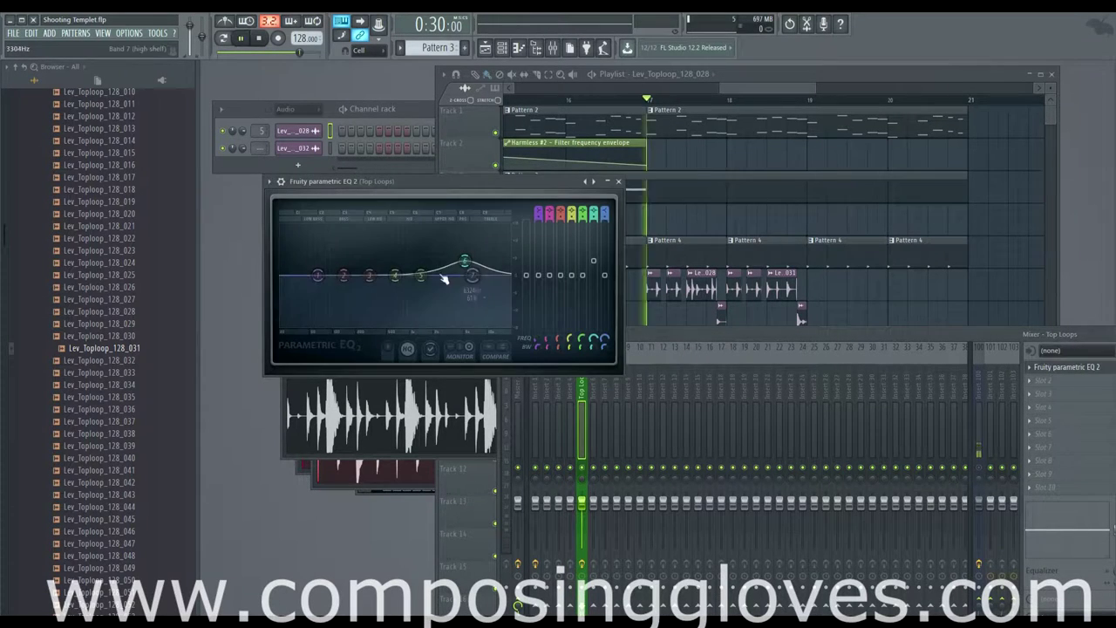
drag(458, 266, 366, 292)
drag(344, 276, 307, 315)
drag(327, 310, 334, 306)
key(space)
key(space)
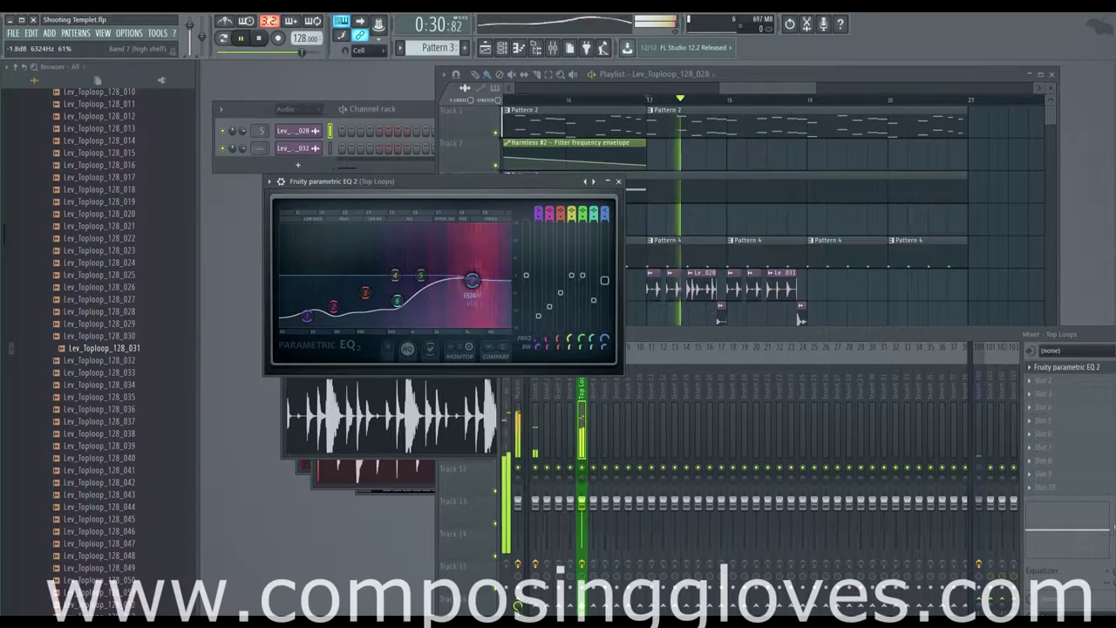
drag(421, 279, 436, 291)
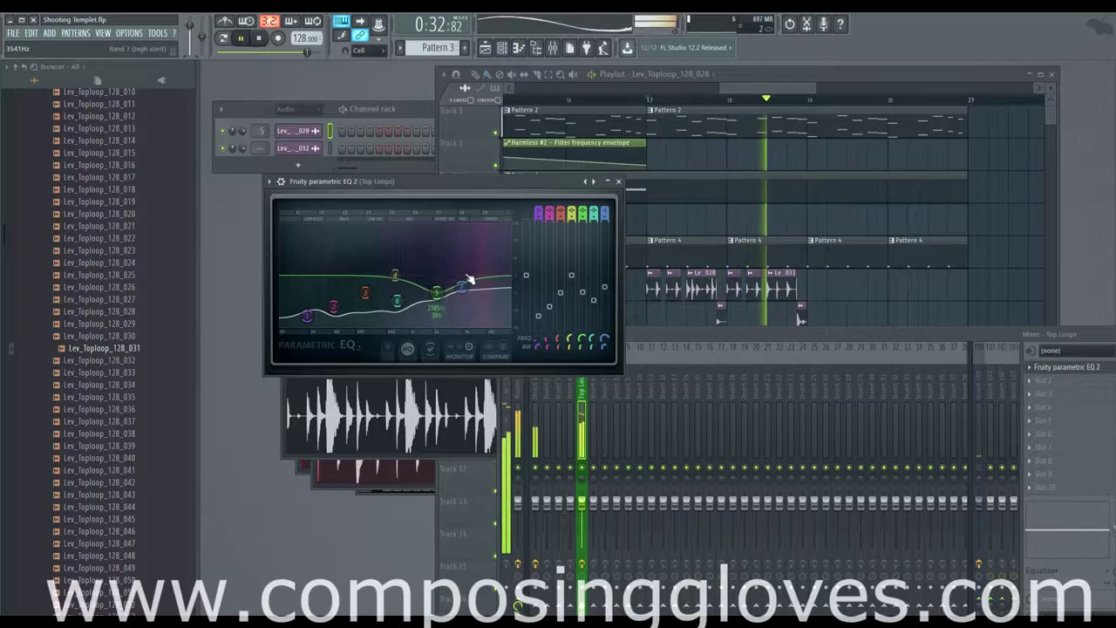
key(space)
Add Fruity Free Filter to the Top Loops track's second effect slot and set its low-pass frequency to 1084 Hz while listening
click(1033, 381)
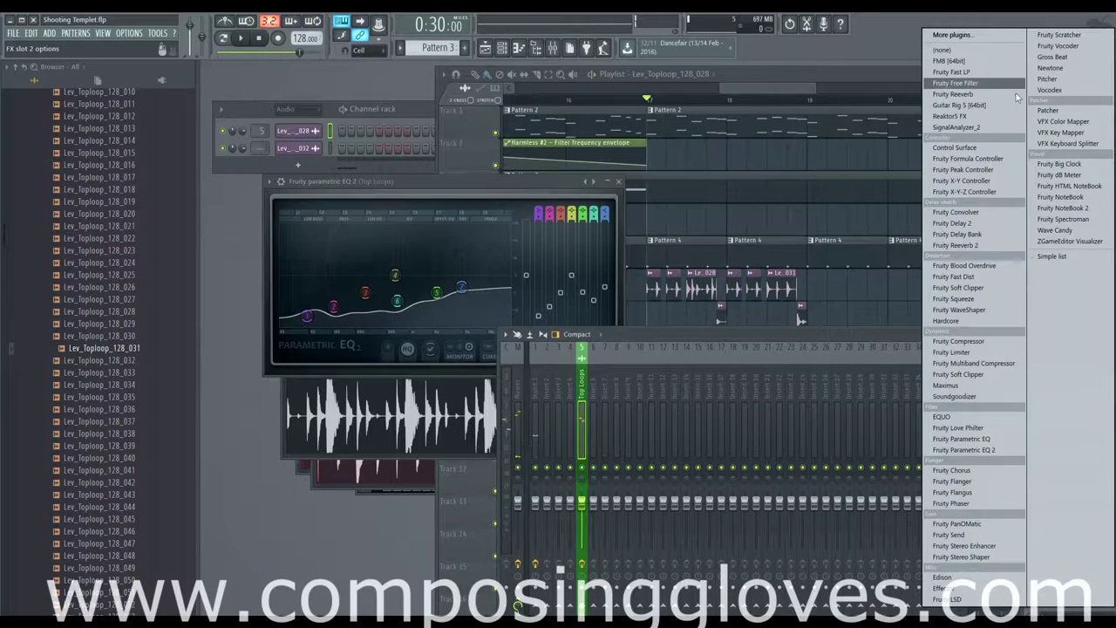
click(968, 83)
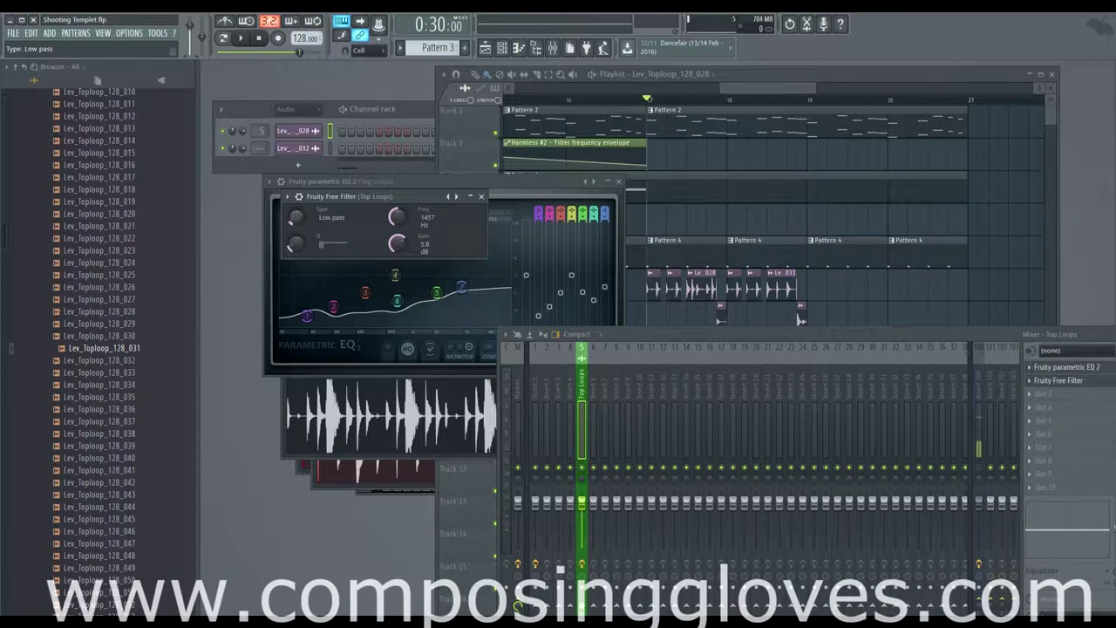
key(space)
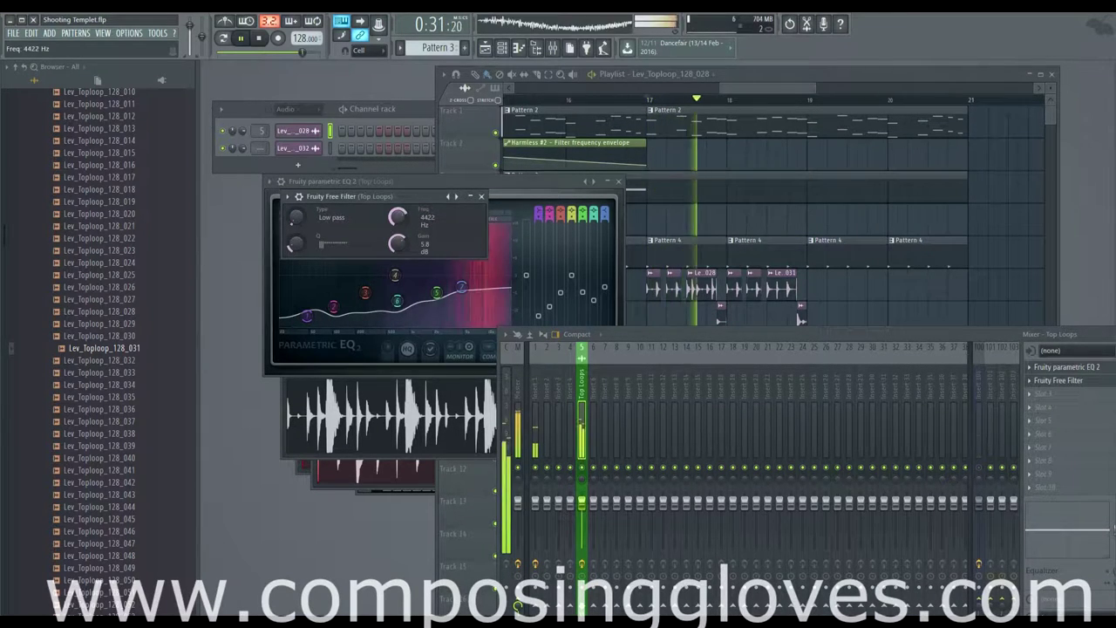
key(space)
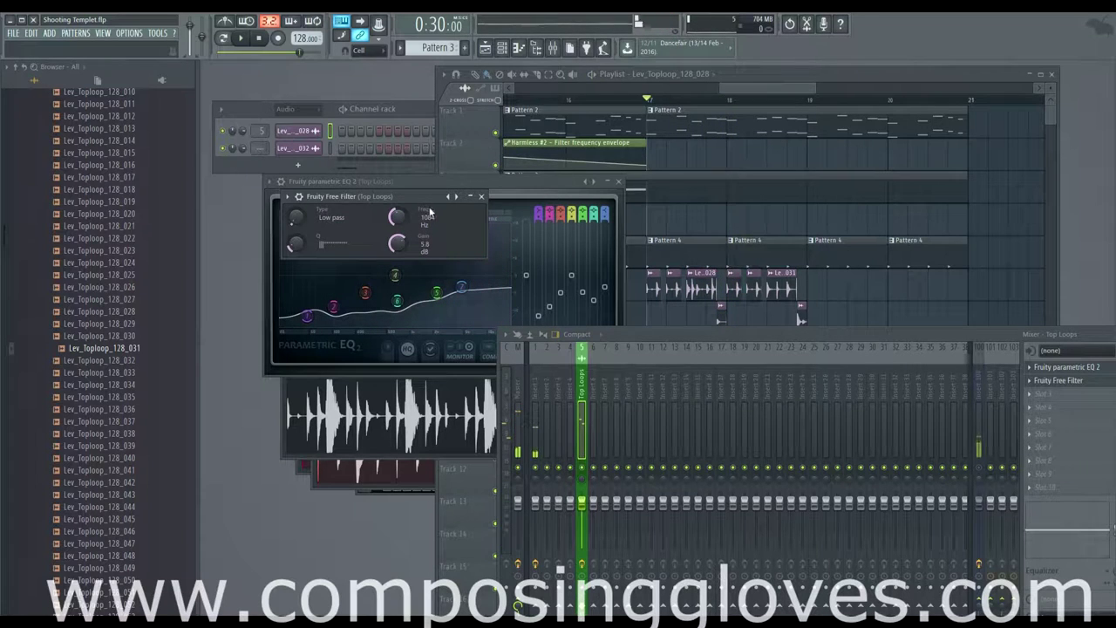
Create an automation clip for the Free Filter's frequency spanning bars 17 to 19 and place it on Track 8
drag(649, 102, 799, 116)
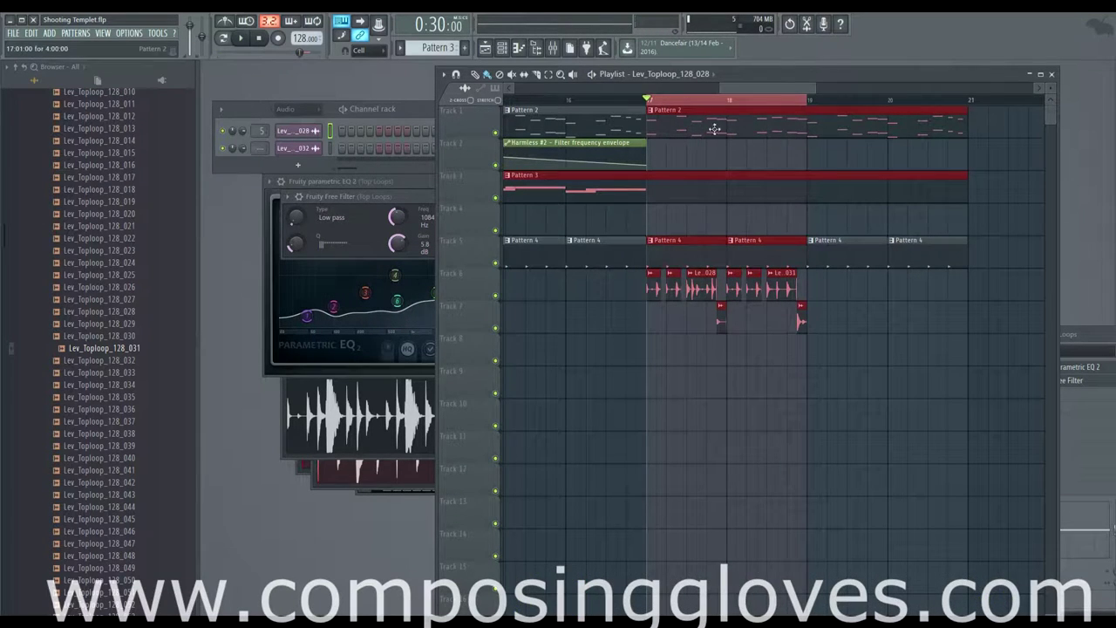
click(414, 200)
right_click(396, 217)
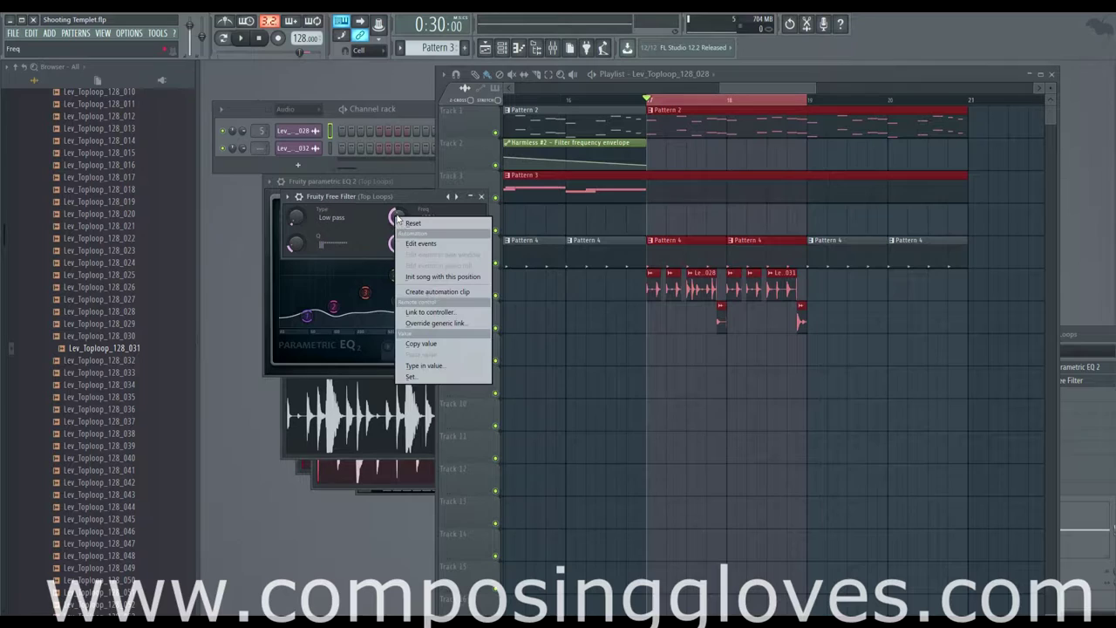
click(471, 291)
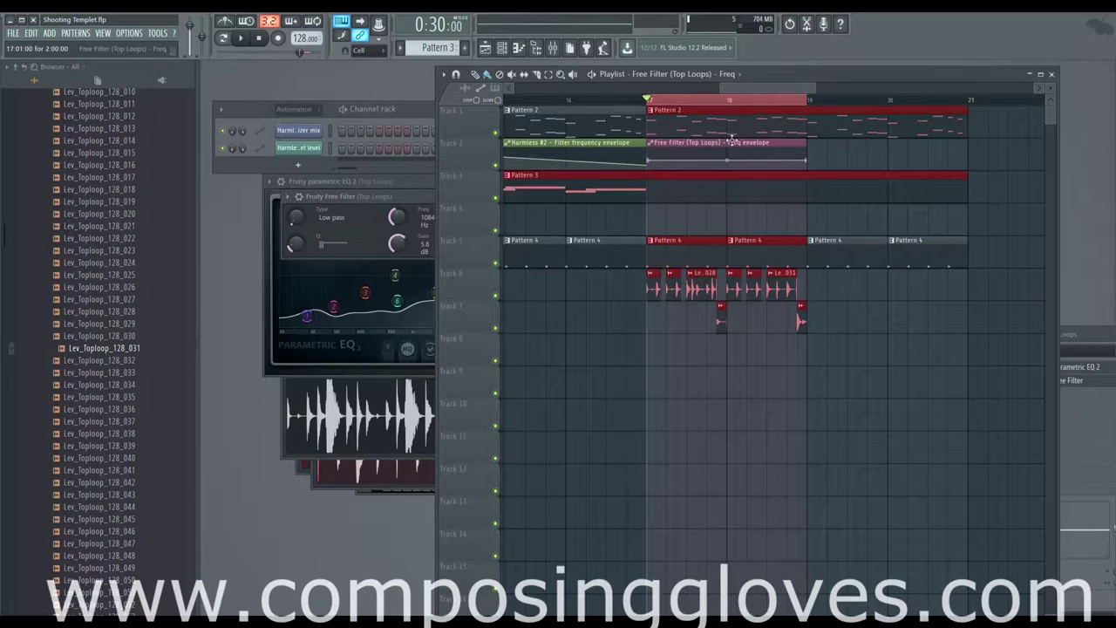
drag(733, 139, 737, 356)
Add points to the Free Filter frequency envelope so it rises gradually and falls near the end, and audition it
scroll(707, 446, up, 2)
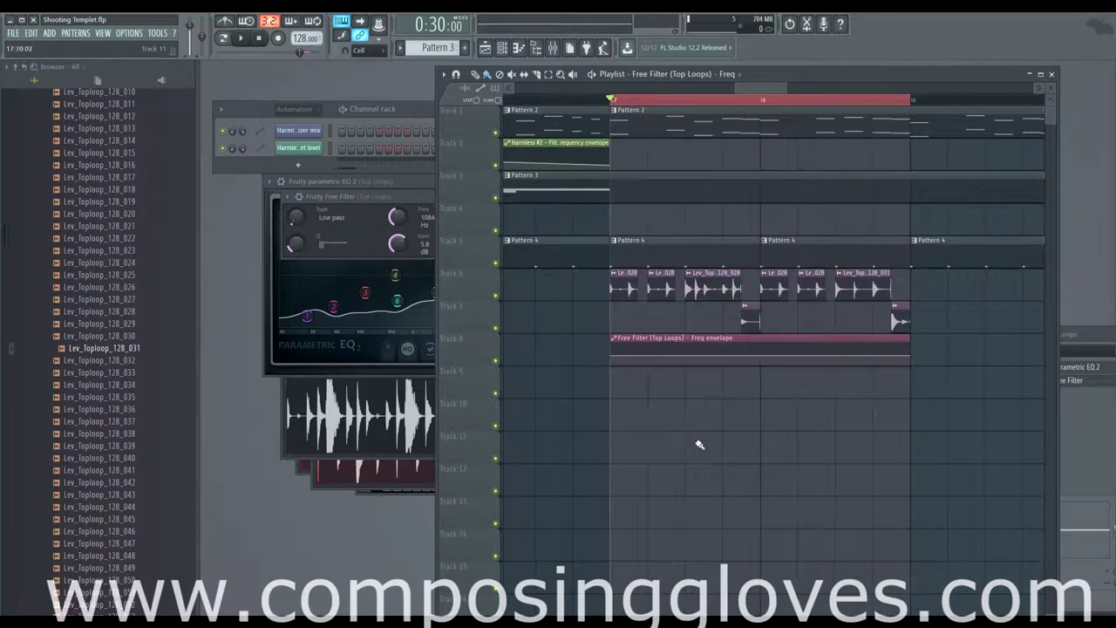
key(space)
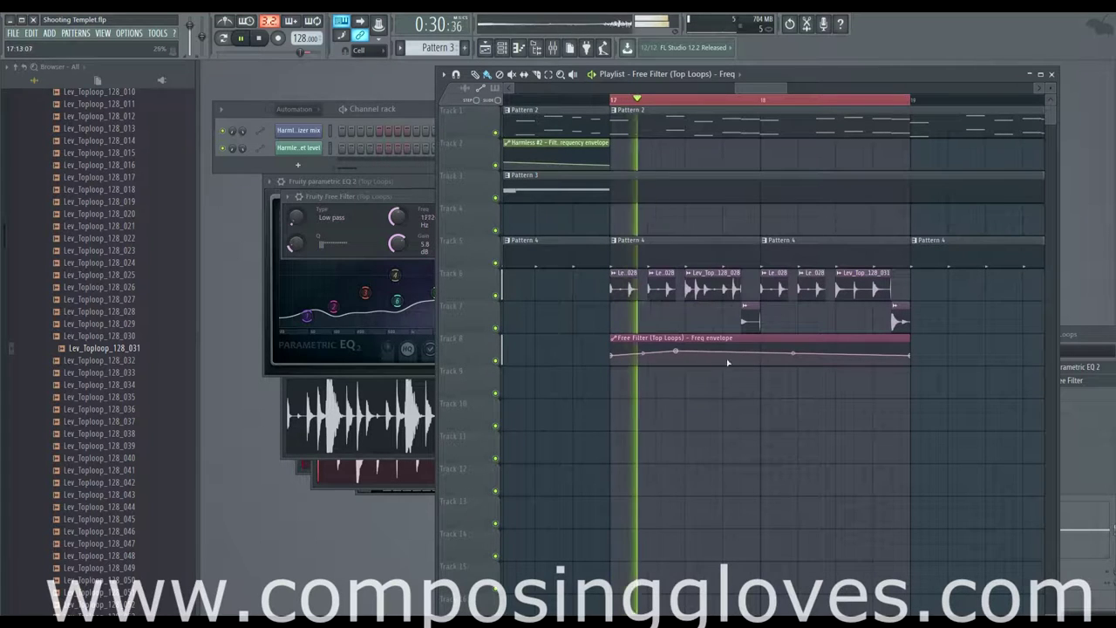
right_click(845, 349)
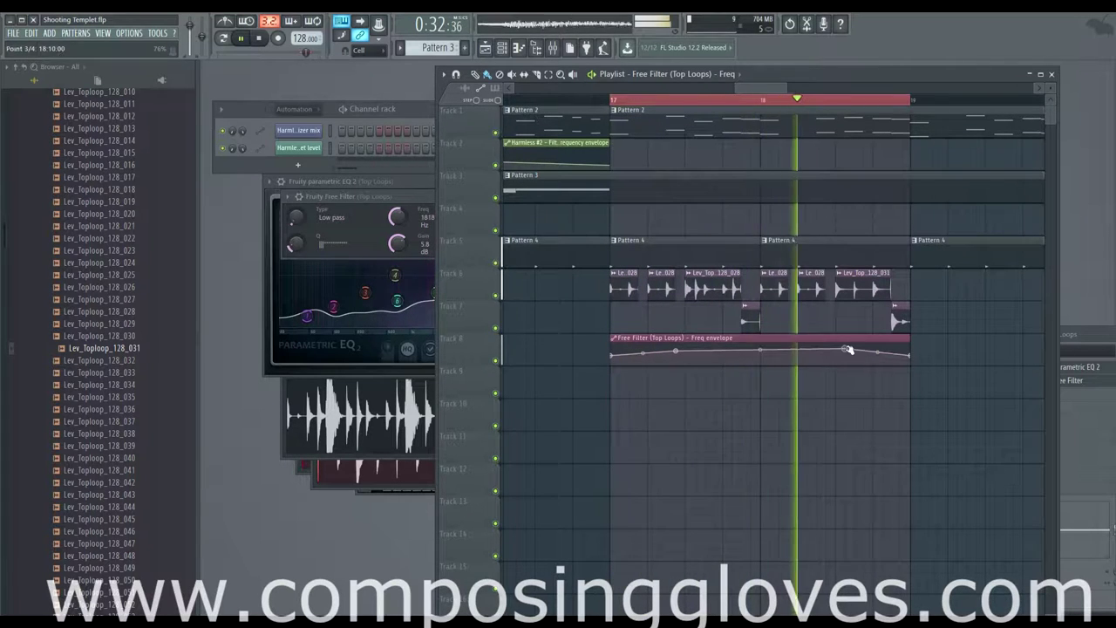
key(space)
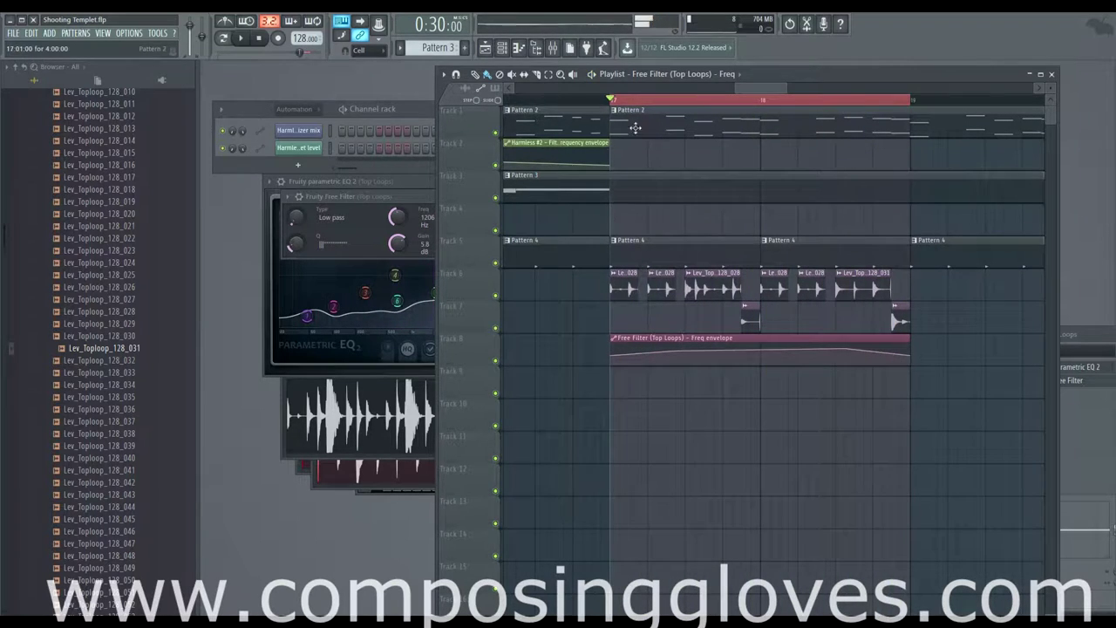
Clear the time selection and duplicate the top loop clips and their filter envelope from bars 17–19 to bars 19–21
drag(767, 85, 742, 132)
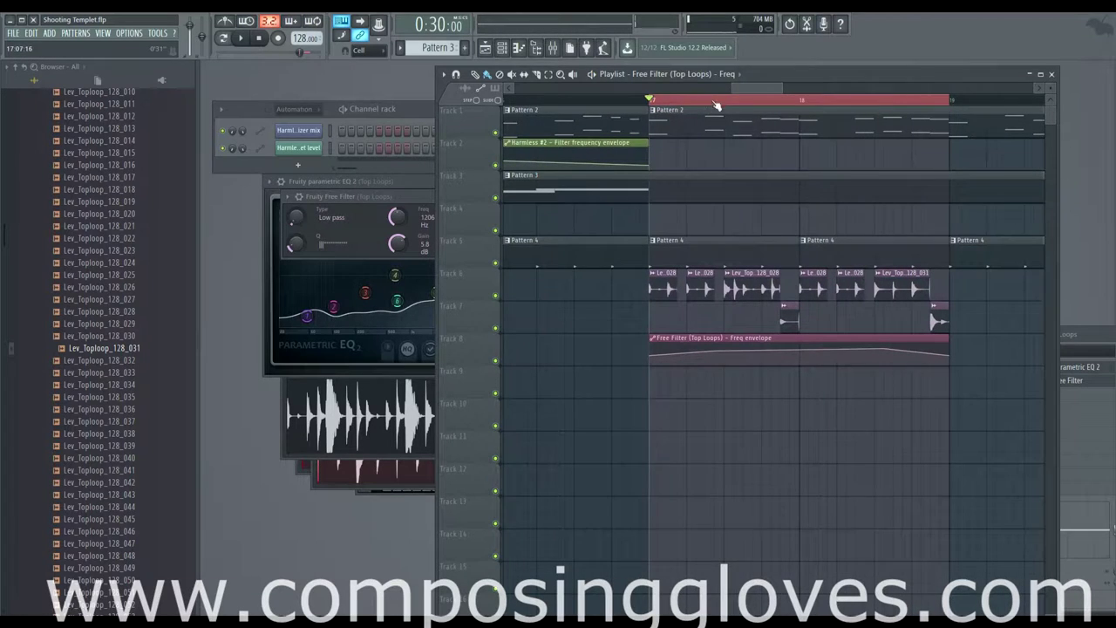
double_click(720, 103)
drag(734, 87, 644, 87)
drag(749, 311, 615, 300)
drag(723, 257, 909, 338)
shift+drag(786, 330, 898, 328)
Extend the Harmless #2 filter frequency envelope to bar 21 and add points that dip and rise again, listening from bar 13
scroll(731, 231, down, 6)
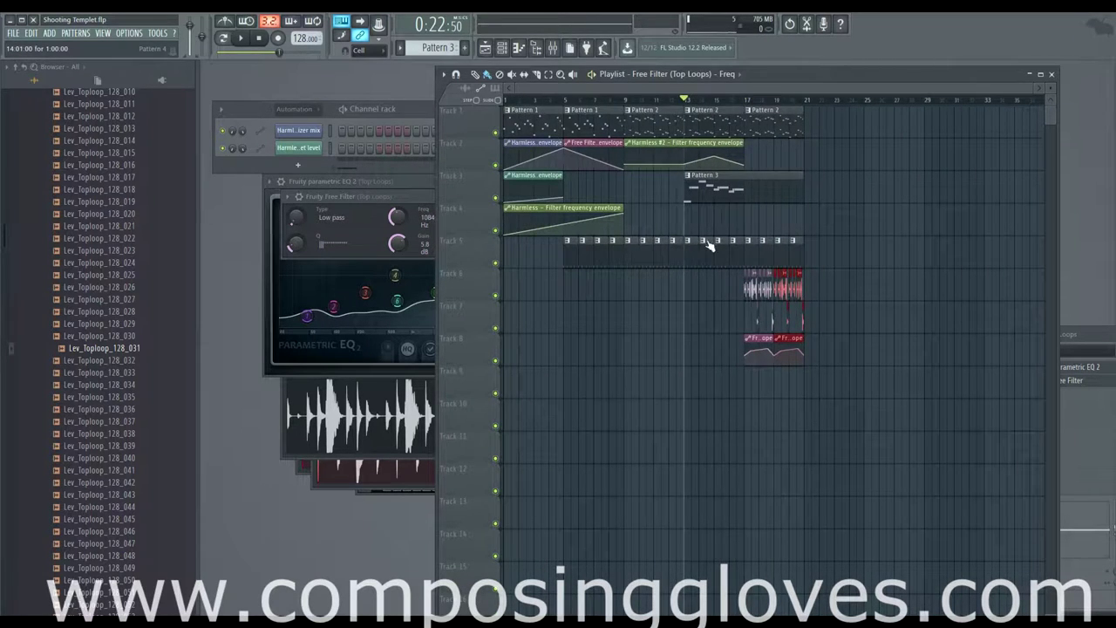
key(space)
scroll(709, 231, up, 6)
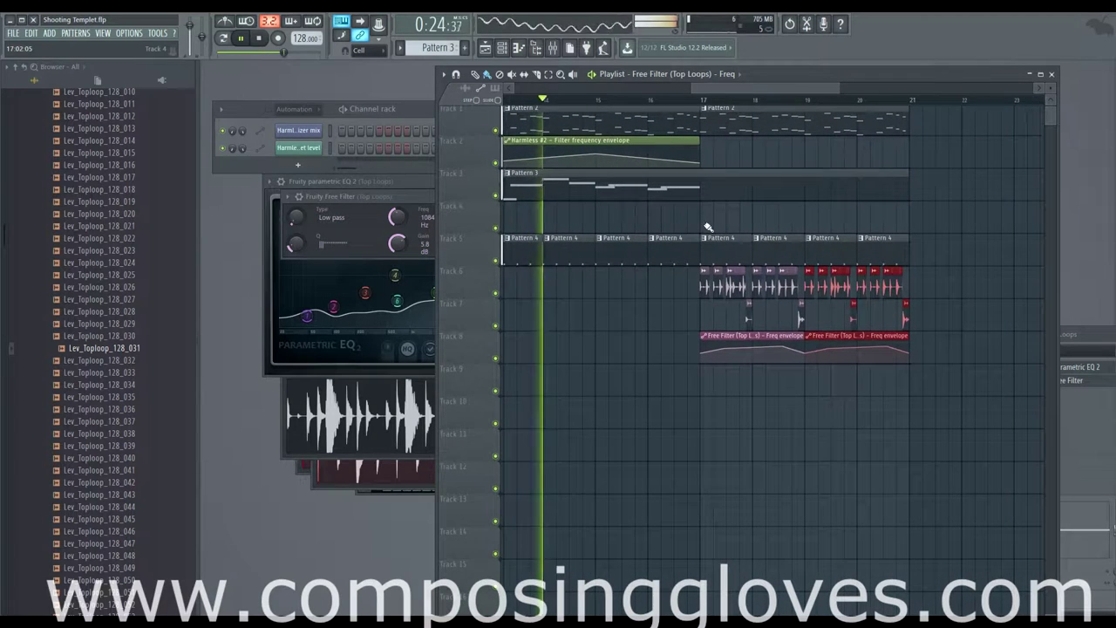
click(698, 140)
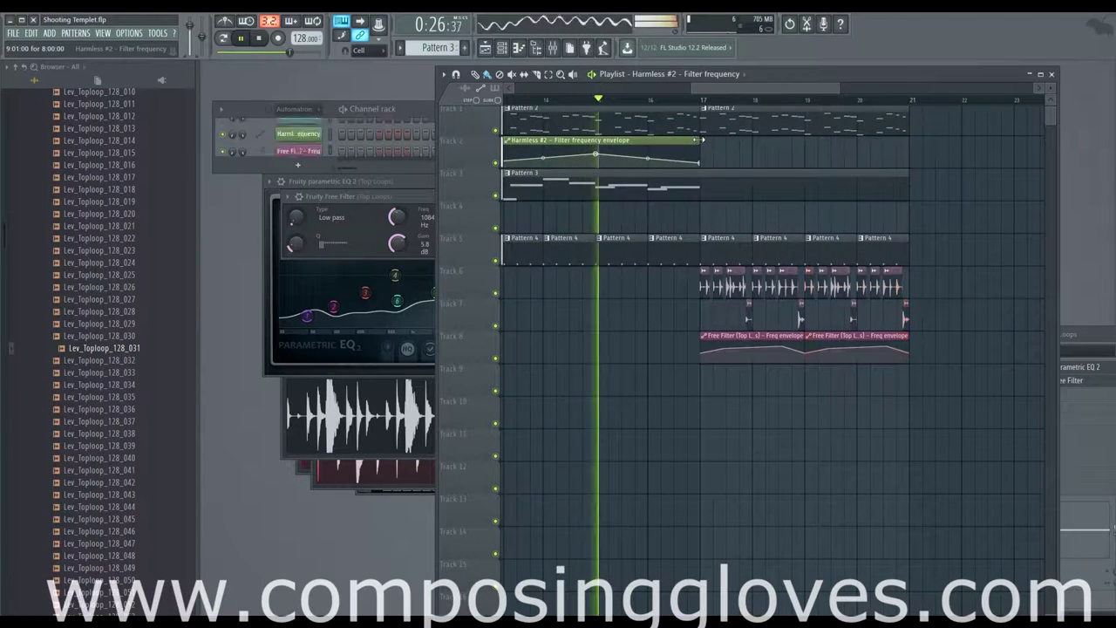
drag(700, 140, 908, 140)
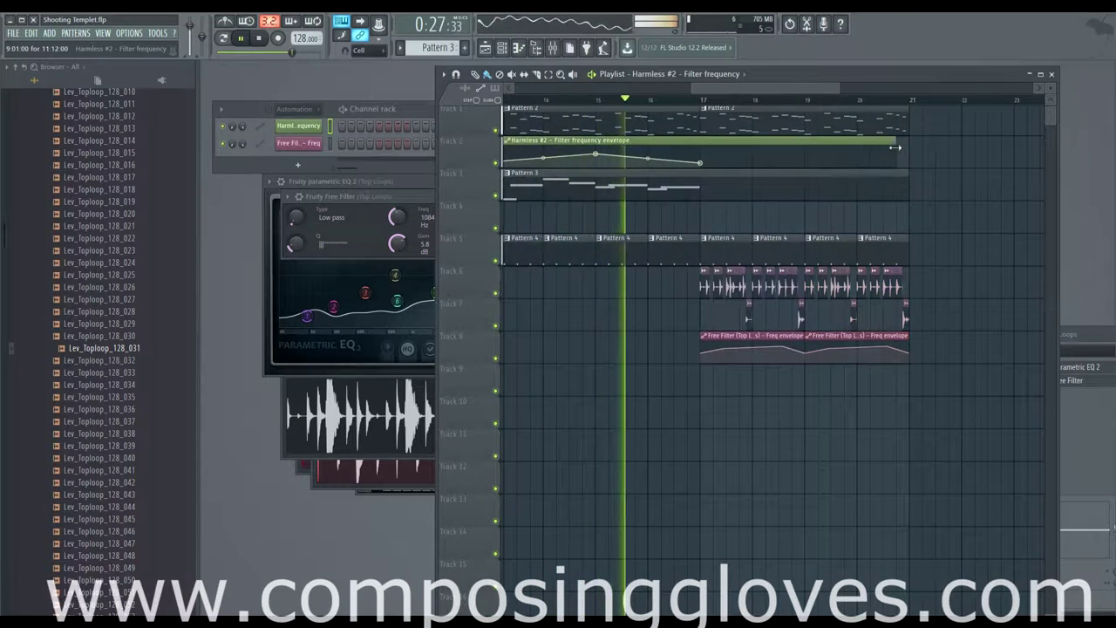
right_click(799, 166)
right_click(862, 162)
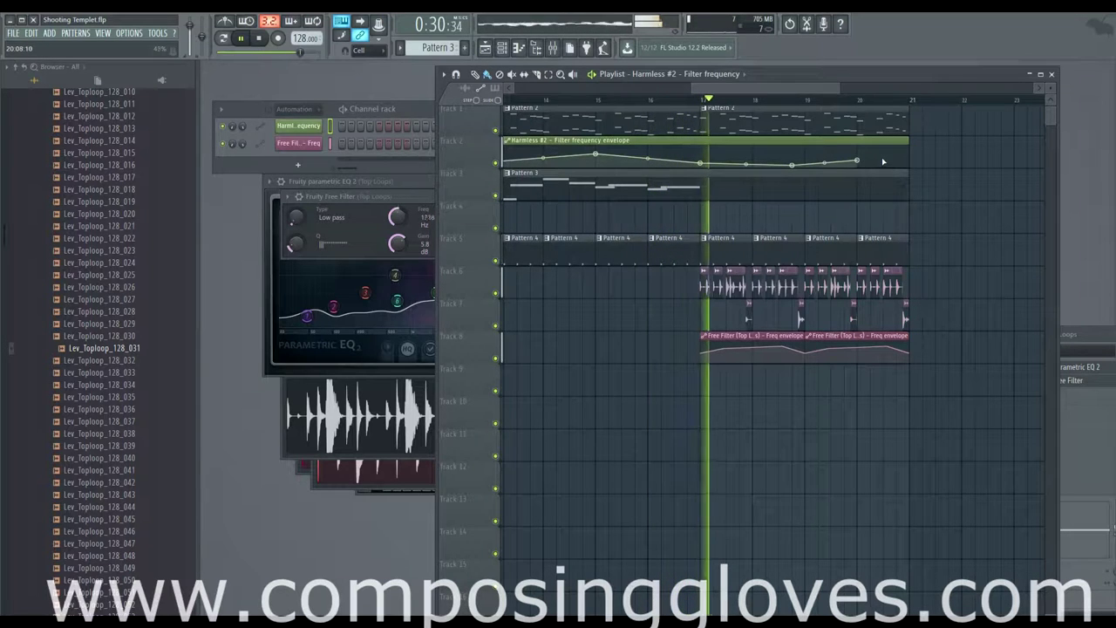
key(space)
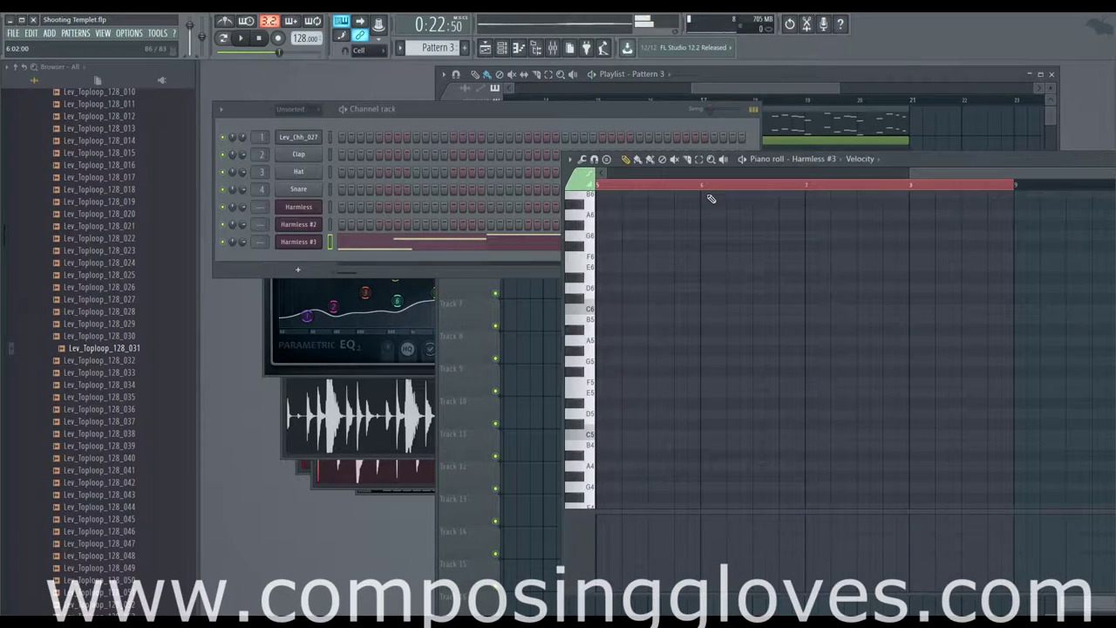
Clear the time selection in the Harmless #3 melody, add a ten-step A6 note at bar 5, and audition it
click(511, 254)
drag(687, 251, 635, 254)
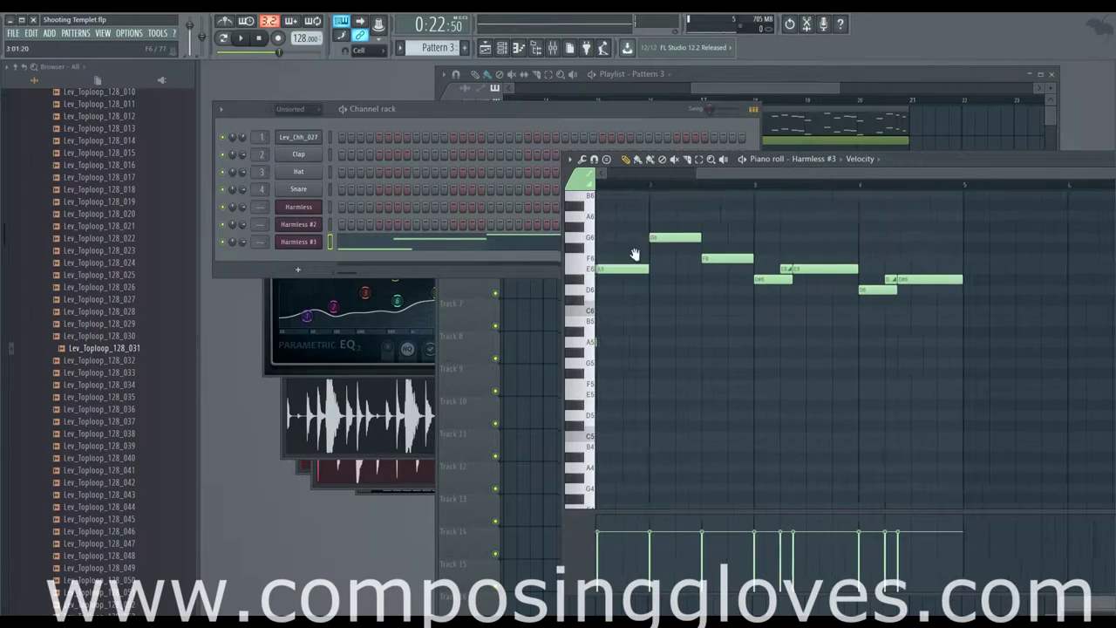
scroll(772, 314, down, 3)
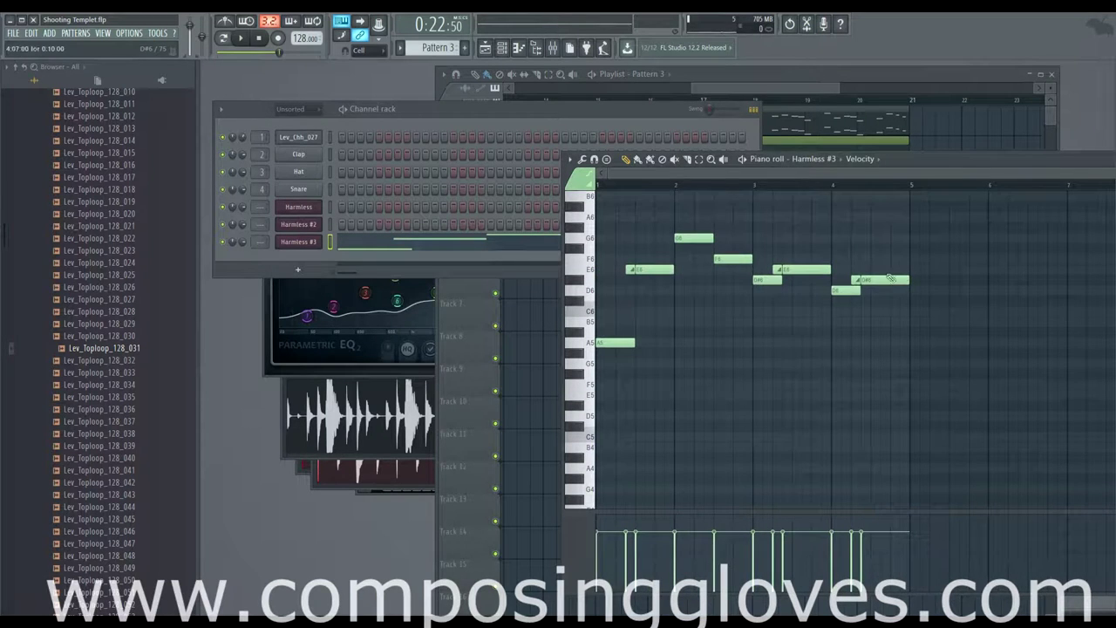
drag(901, 258, 748, 277)
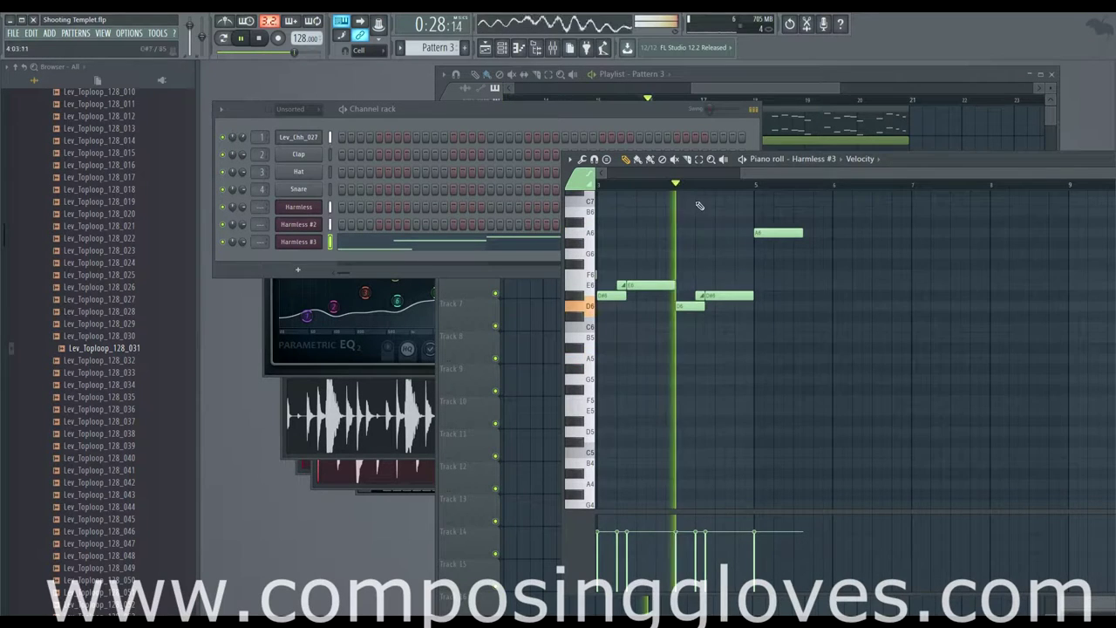
drag(777, 301, 622, 304)
drag(648, 238, 701, 242)
key(space)
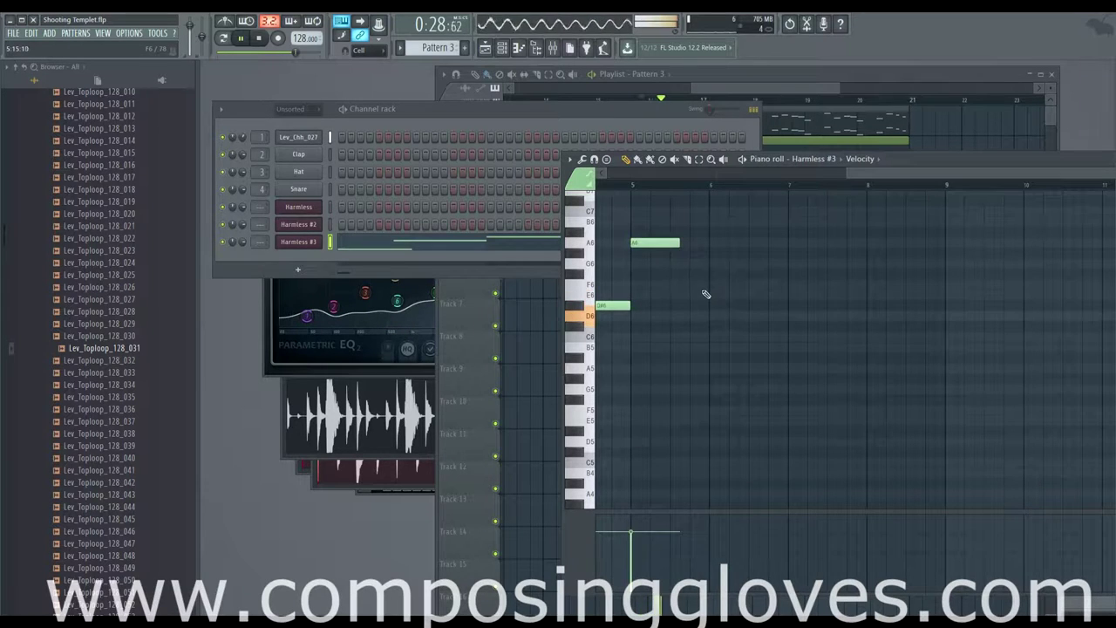
Continue the melody with one-step F6 and E6 notes at the end of bar 5 and an eight-step D6 at bar 6
scroll(714, 287, up, 2)
mouse_move(788, 287)
mouse_down()
mouse_move(811, 288)
mouse_move(765, 287)
mouse_up()
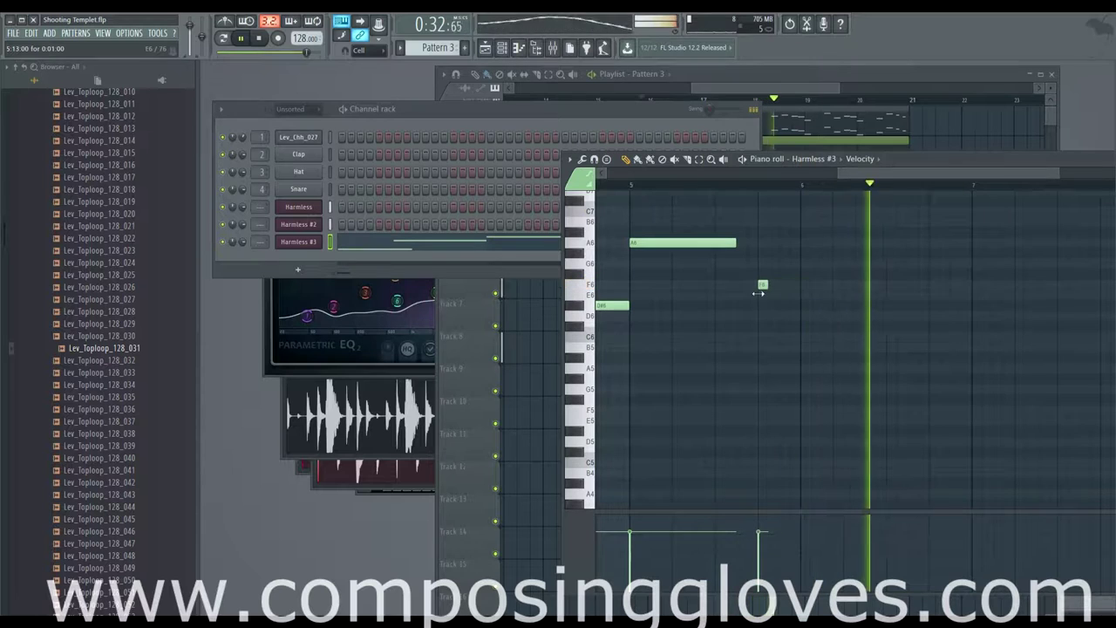
key(space)
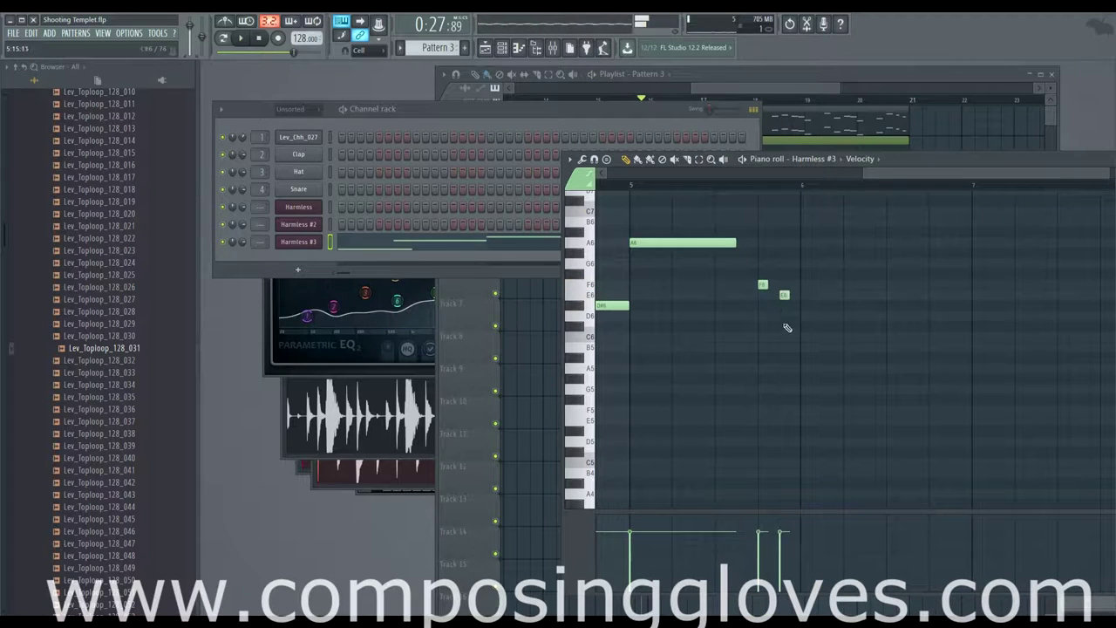
key(space)
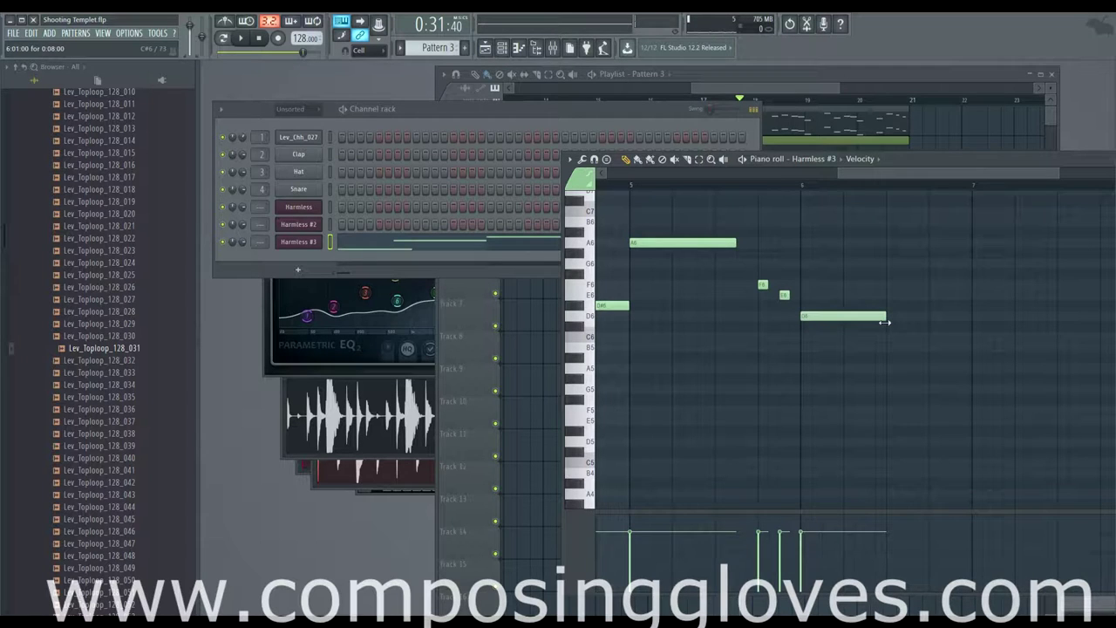
scroll(723, 284, right, 1)
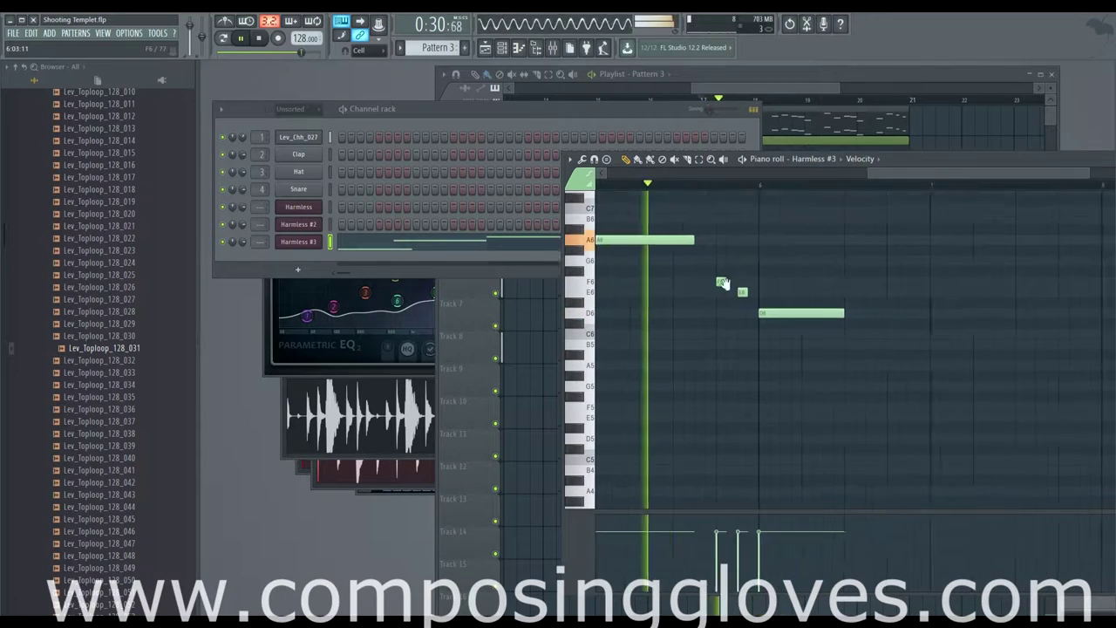
Add an eight-step C6 note halfway through bar 6 and fit a shorter C#6 slide note over it while auditioning
scroll(723, 283, right, 2)
scroll(693, 292, down, 2)
drag(692, 291, 663, 289)
key(space)
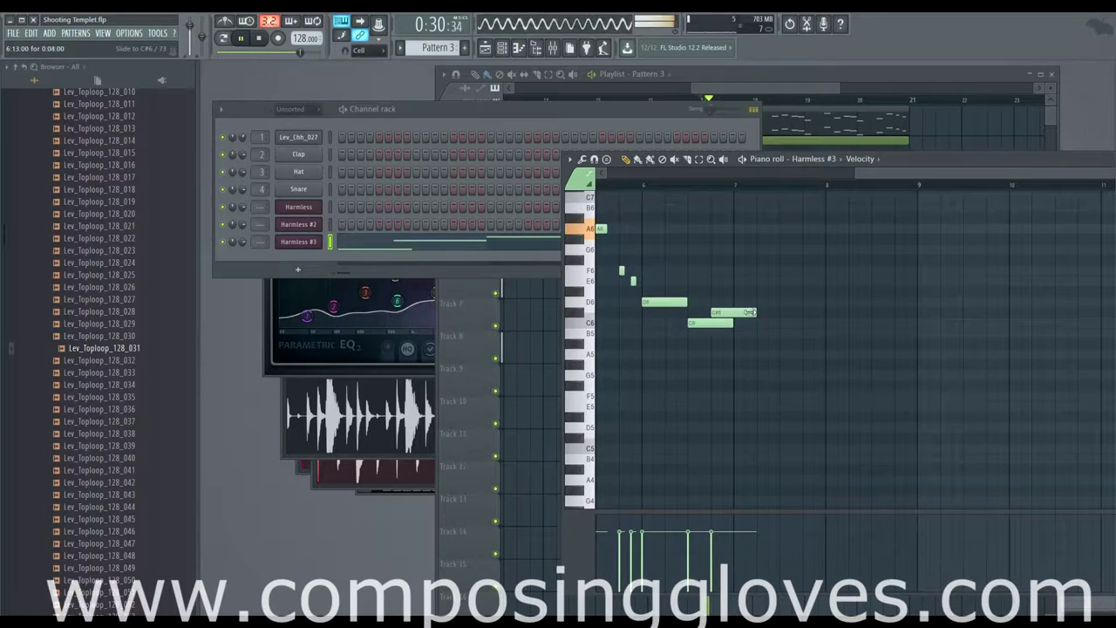
scroll(811, 312, up, 2)
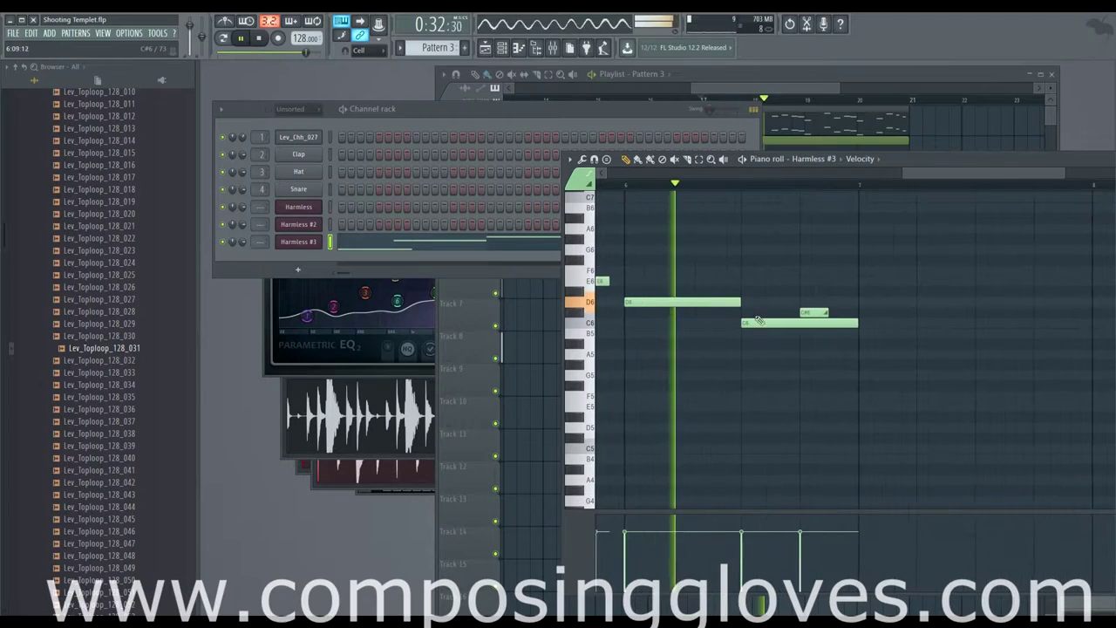
drag(811, 312, 798, 312)
key(space)
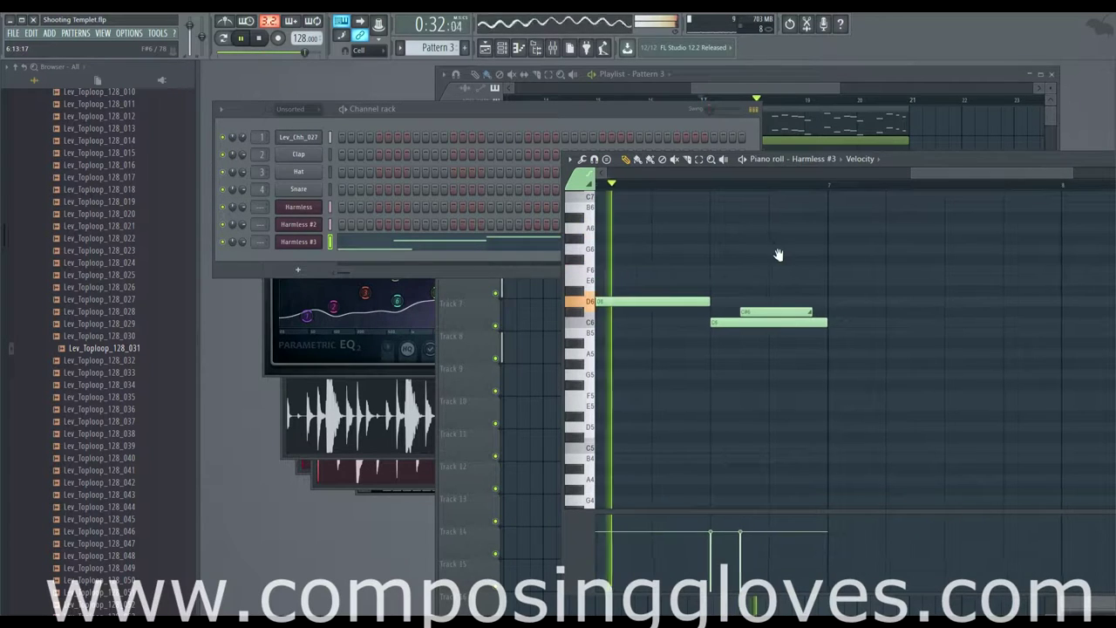
Add an eight-step E6 note at the start of bar 7 and audition the transition into it
key(space)
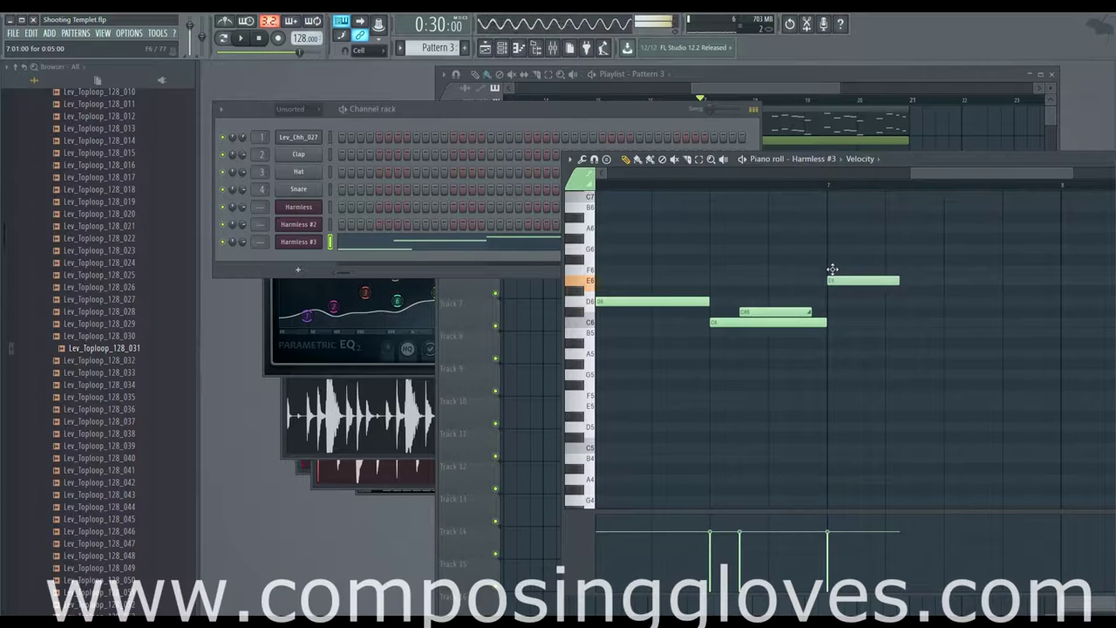
key(space)
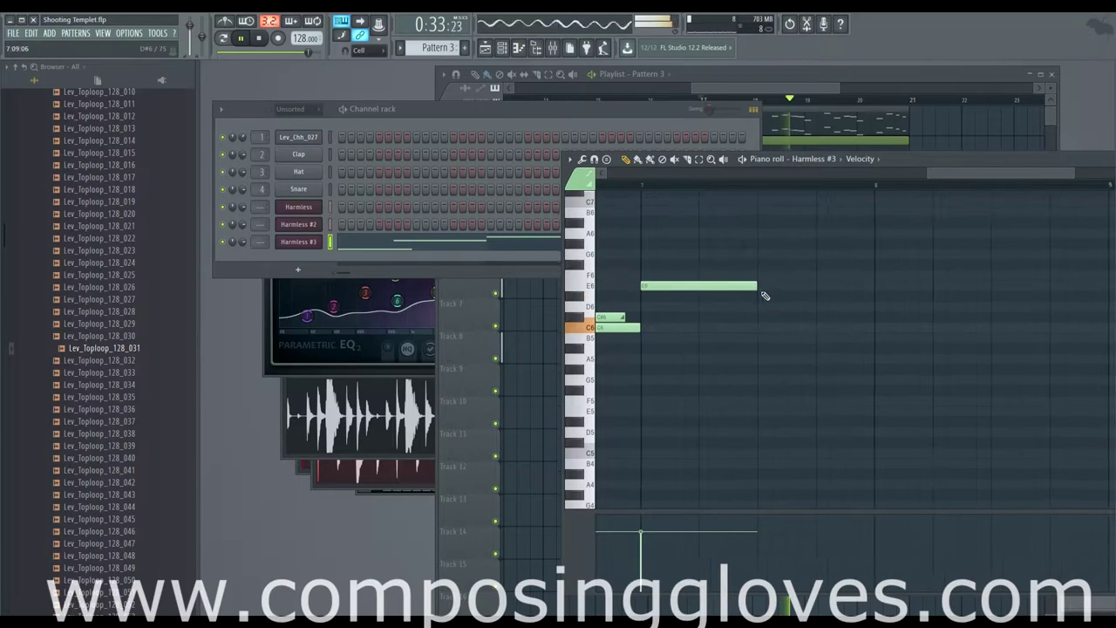
key(space)
drag(758, 286, 731, 286)
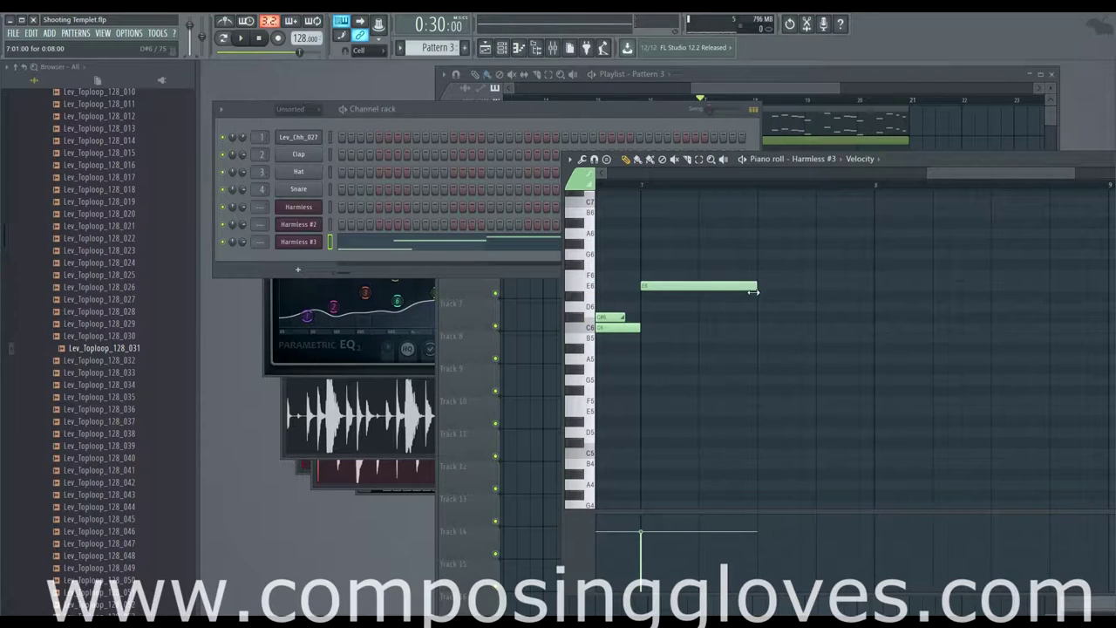
Review the whole Harmless #3 melody and listen to the new phrase from bar 5 into bar 7
scroll(778, 283, up, 3)
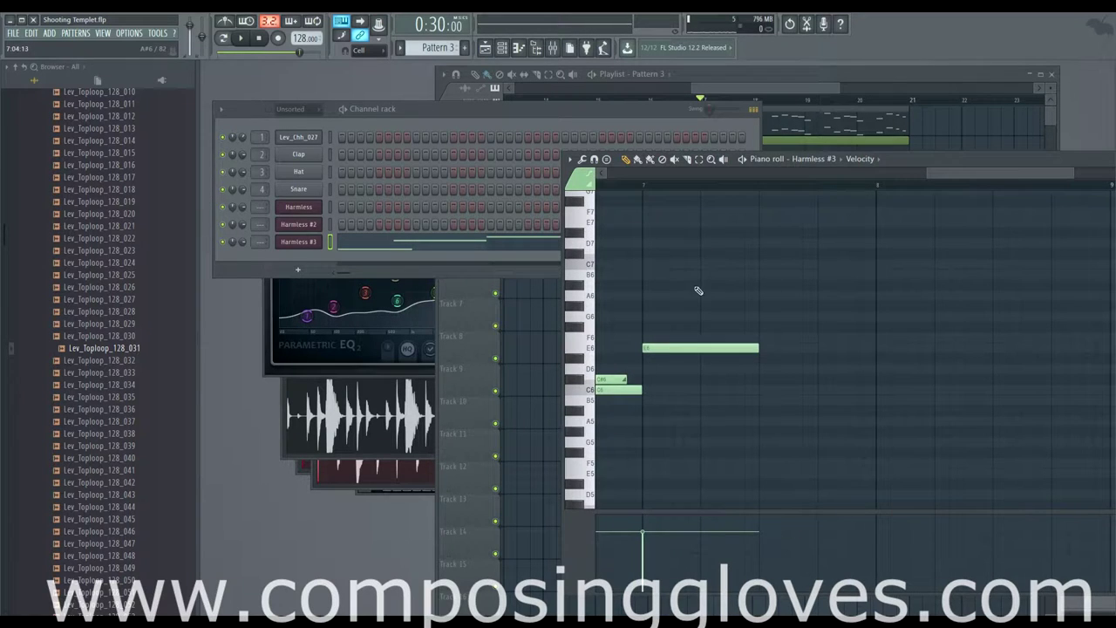
drag(785, 288, 701, 269)
drag(729, 337, 776, 305)
drag(620, 292, 930, 333)
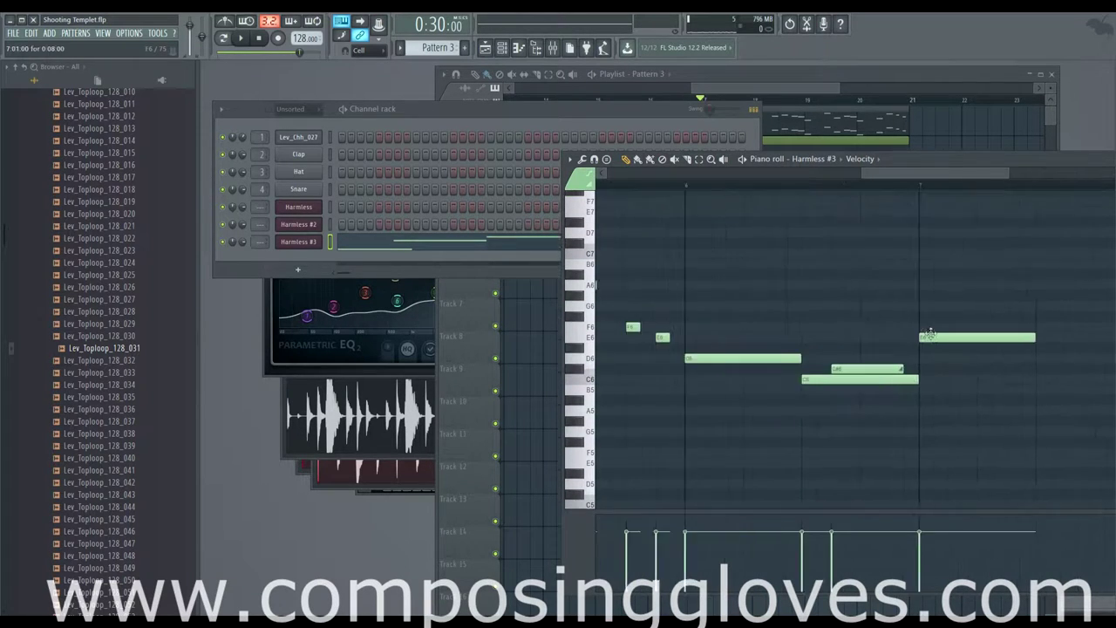
scroll(931, 333, down, 6)
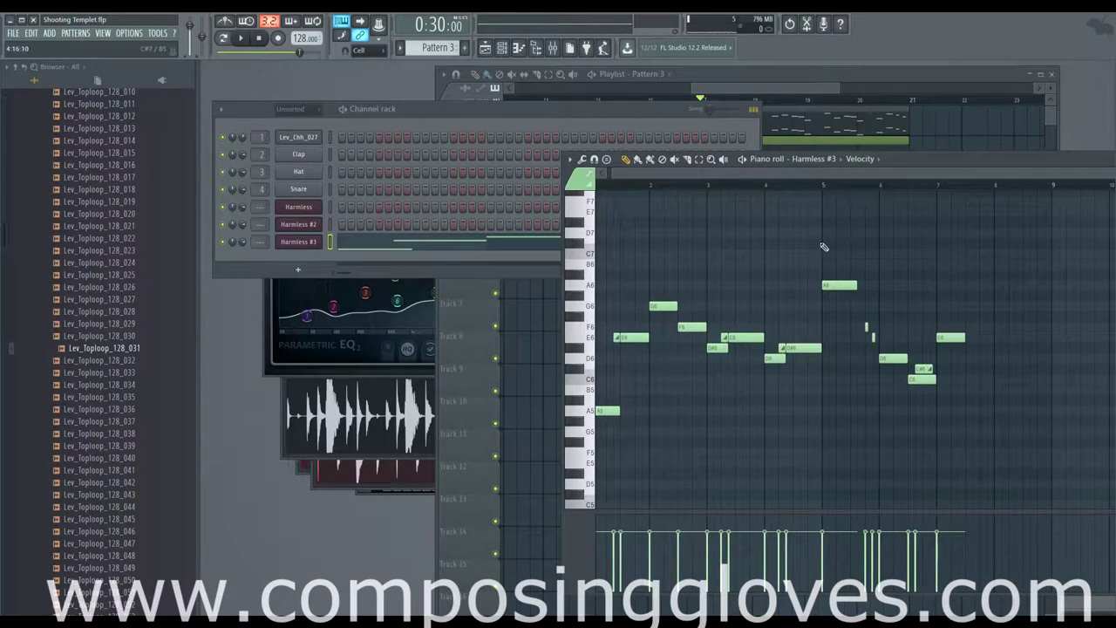
key(space)
drag(853, 232, 619, 162)
scroll(852, 252, up, 3)
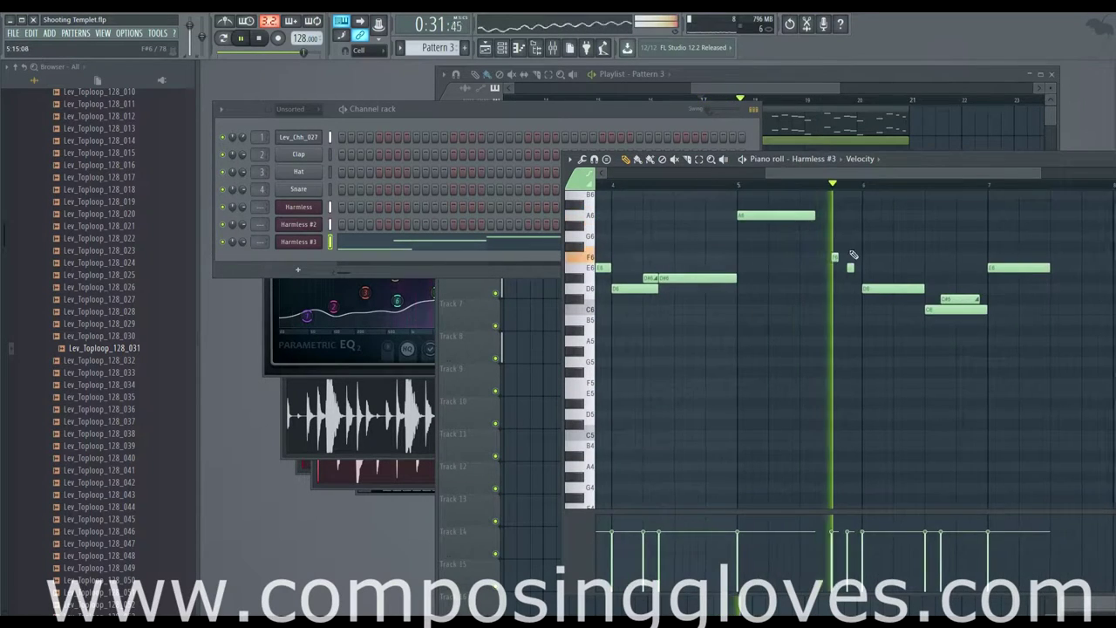
drag(852, 252, 684, 243)
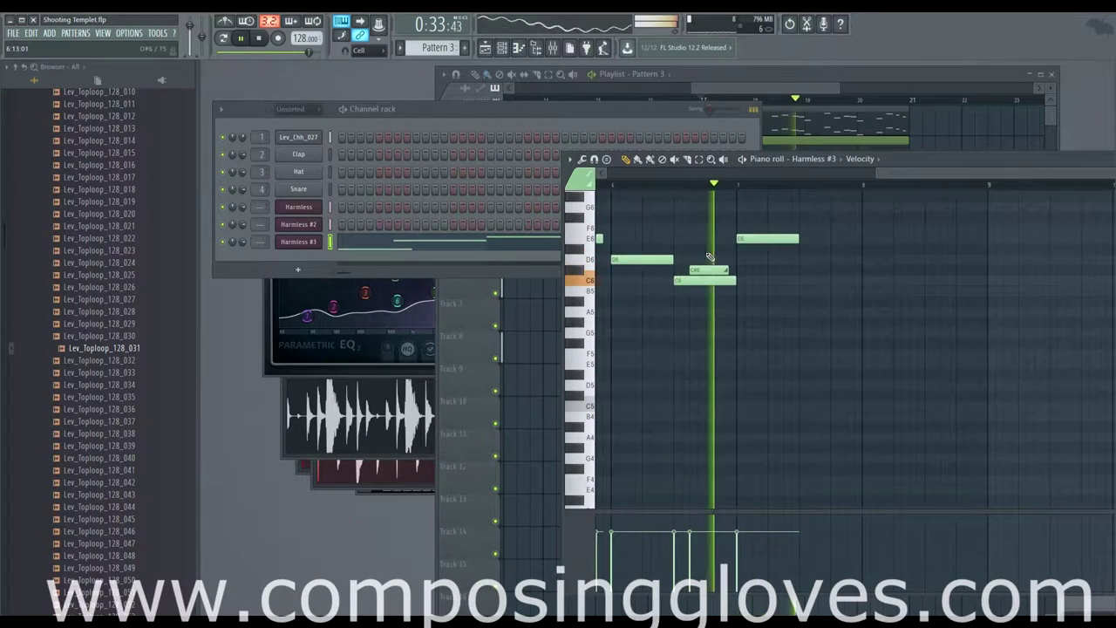
key(space)
Add an eight-step D6 note in the second half of bar 7 and audition that point
scroll(764, 242, up, 4)
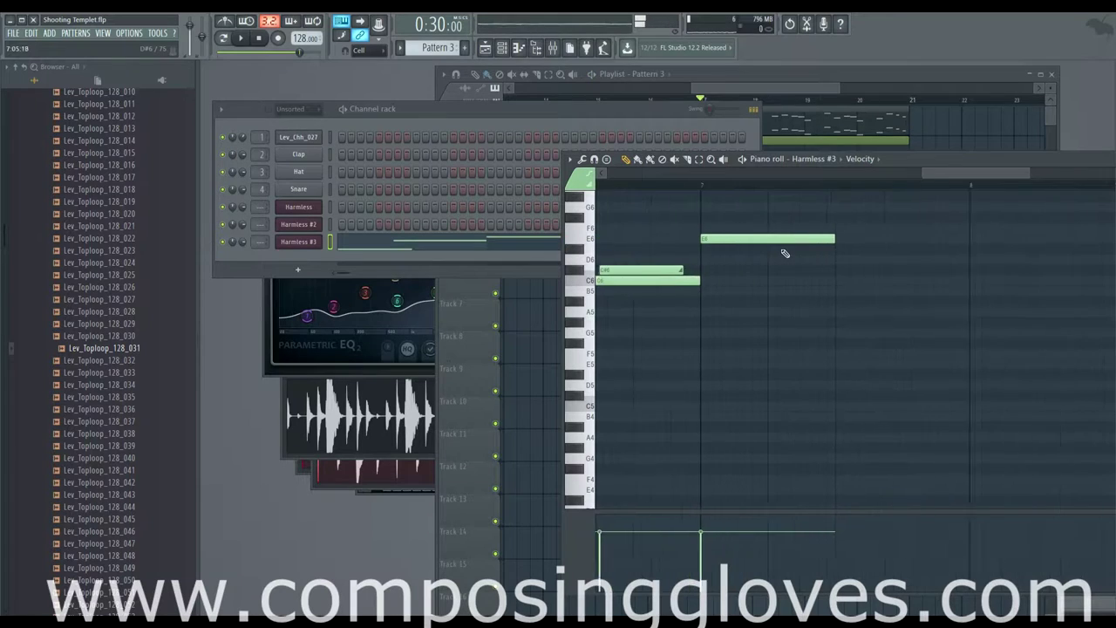
drag(833, 270, 711, 270)
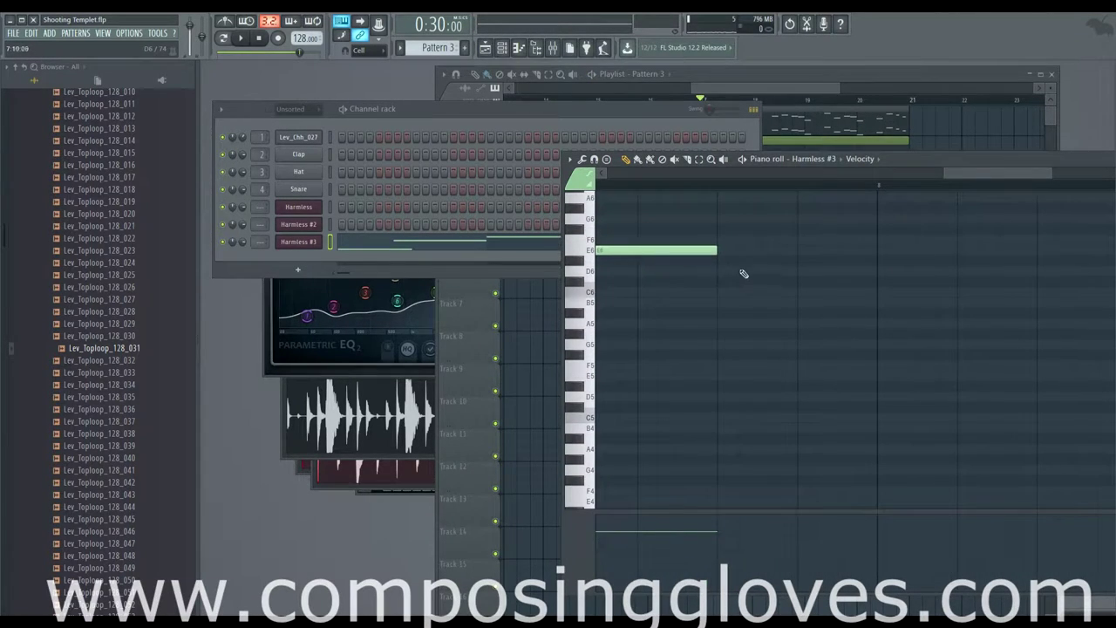
click(725, 271)
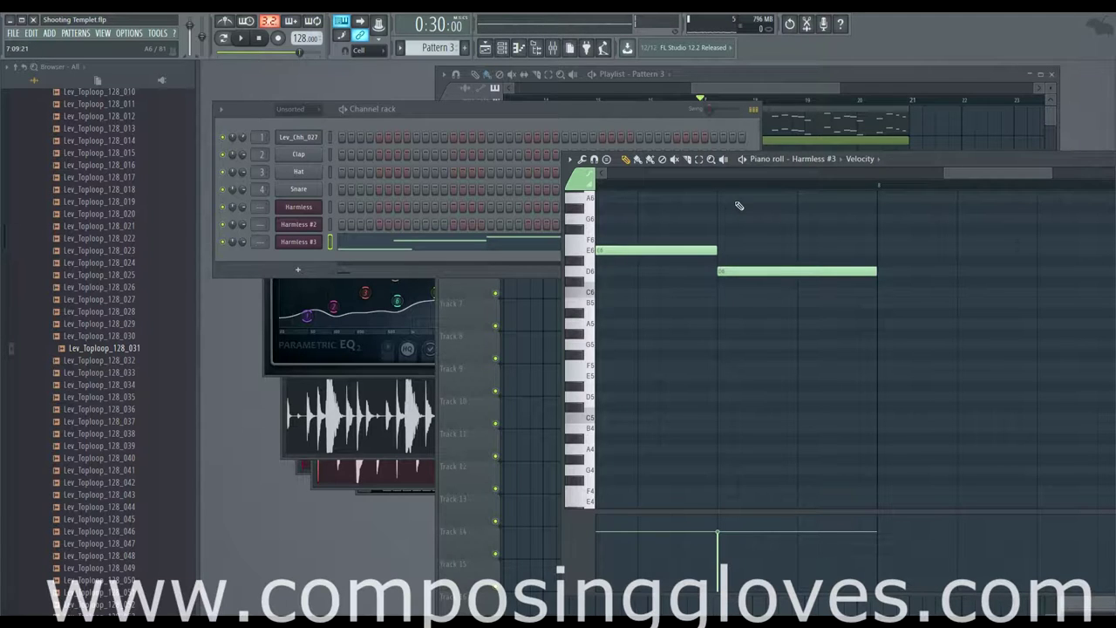
drag(1023, 181, 1001, 178)
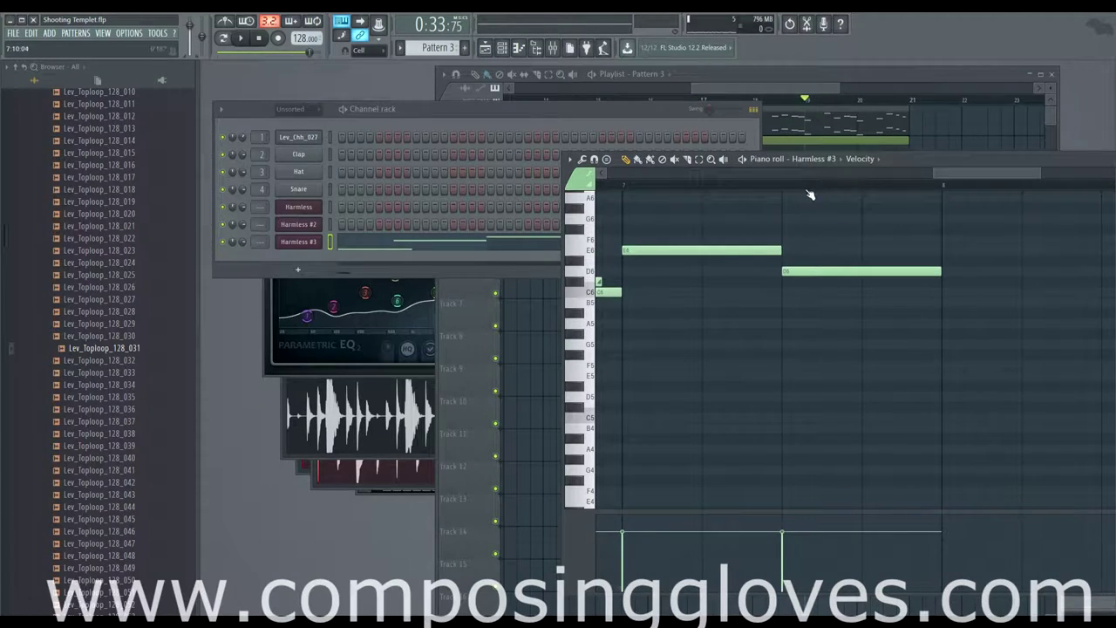
key(space)
key(space)
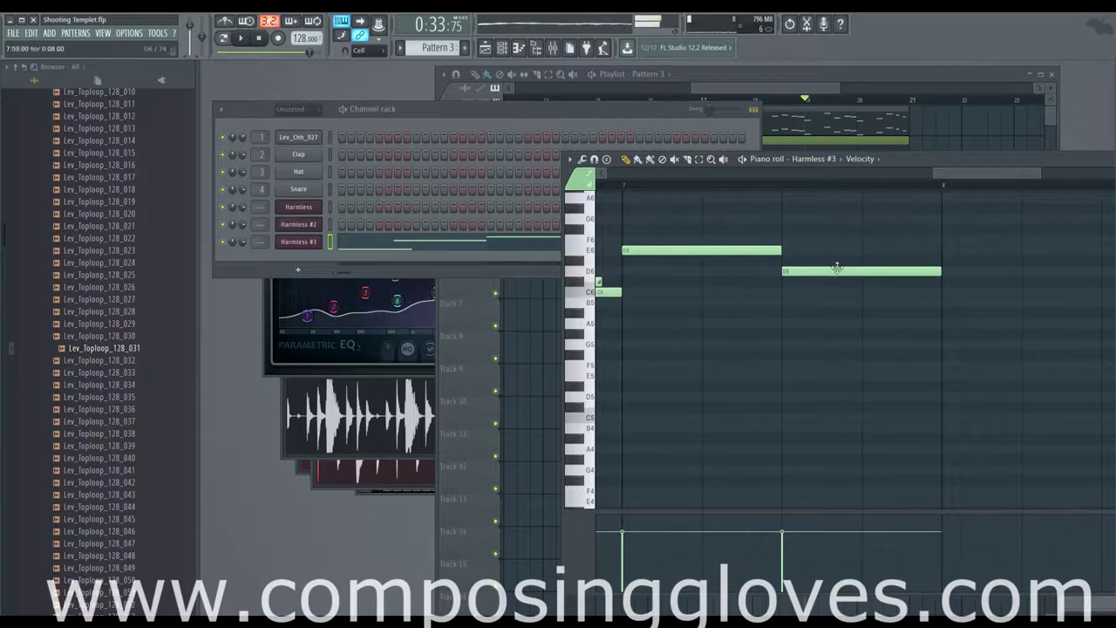
Finish bar 8 with two eight-step notes, B5 in the first half and G#5 in the second
drag(844, 266, 704, 262)
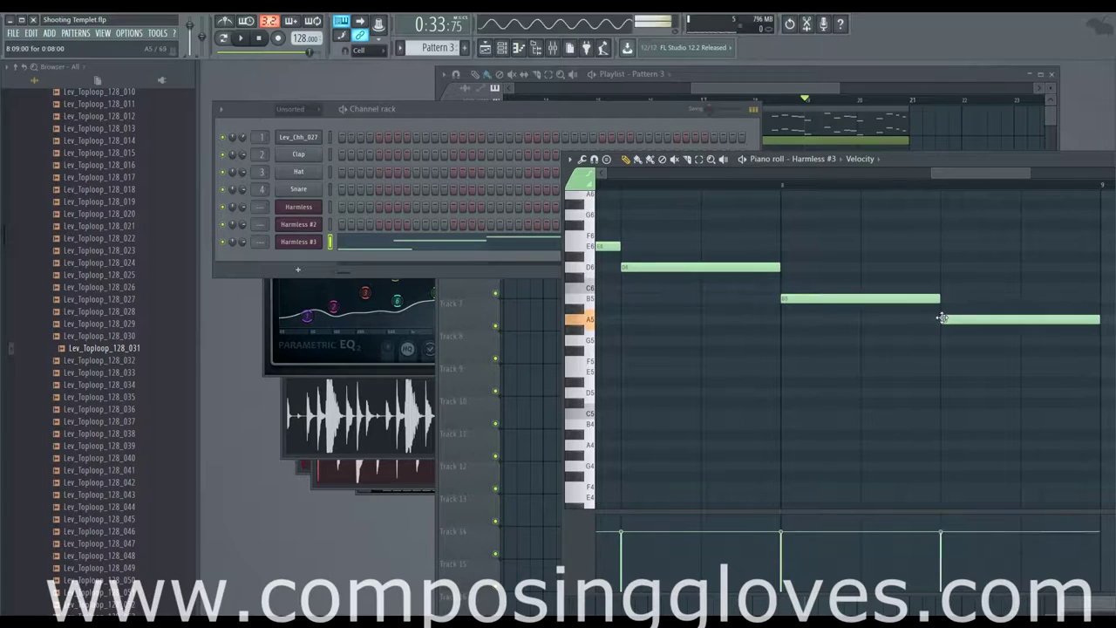
mouse_move(941, 318)
mouse_down()
mouse_move(943, 305)
mouse_move(941, 331)
mouse_up()
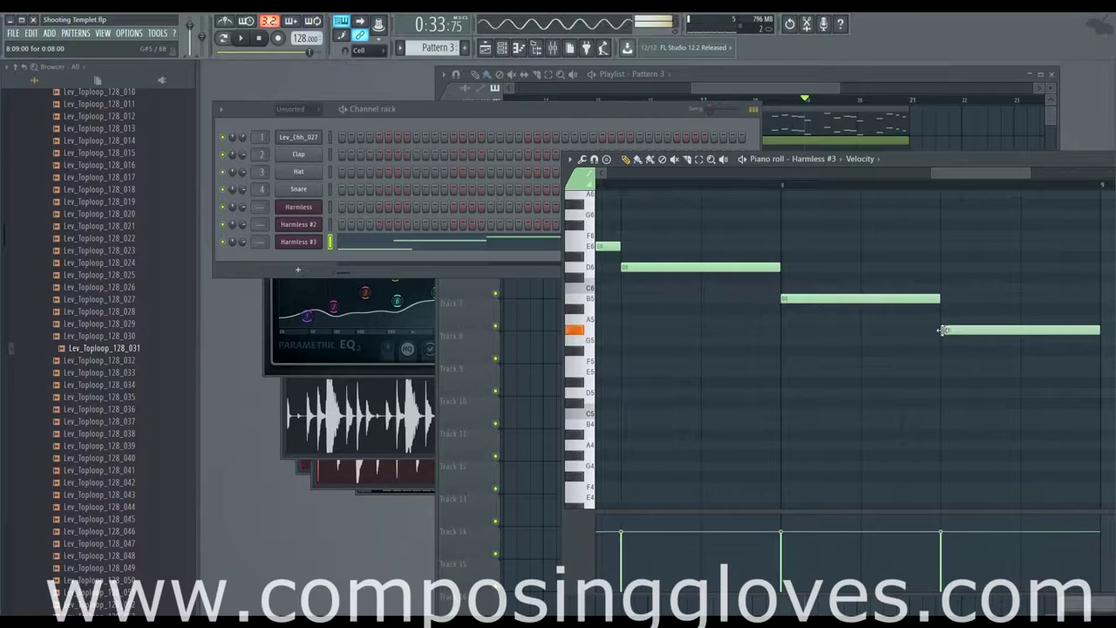
scroll(799, 283, down, 6)
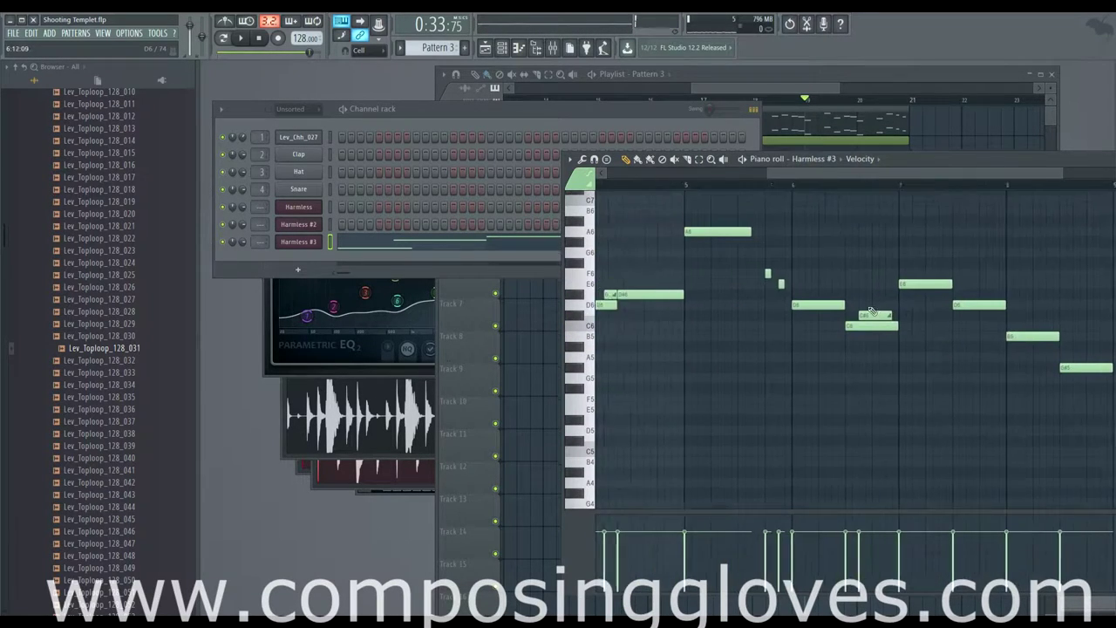
Return to the playlist and listen to the arrangement with the extended melody from the middle of bar 16
drag(784, 91, 800, 98)
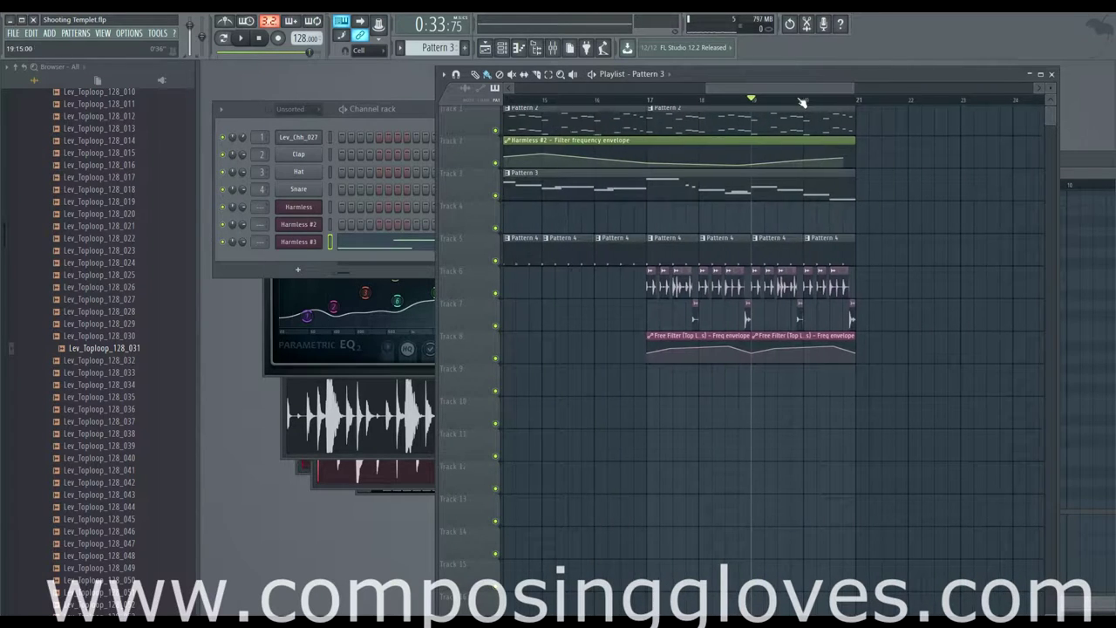
scroll(679, 205, up, 2)
scroll(679, 203, down, 4)
scroll(677, 165, down, 2)
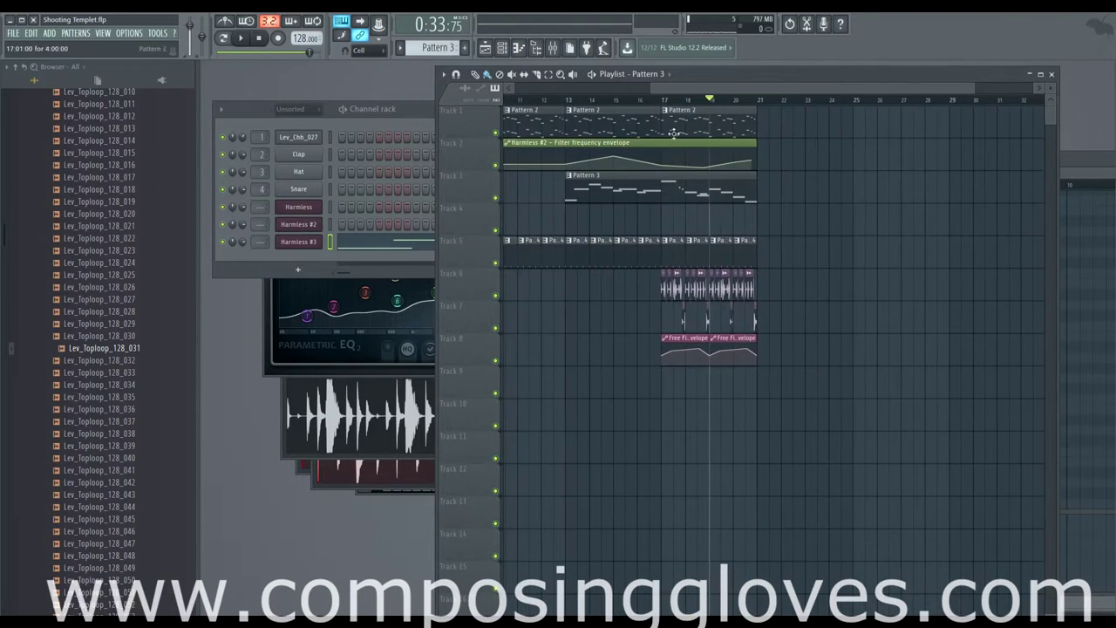
click(650, 99)
key(space)
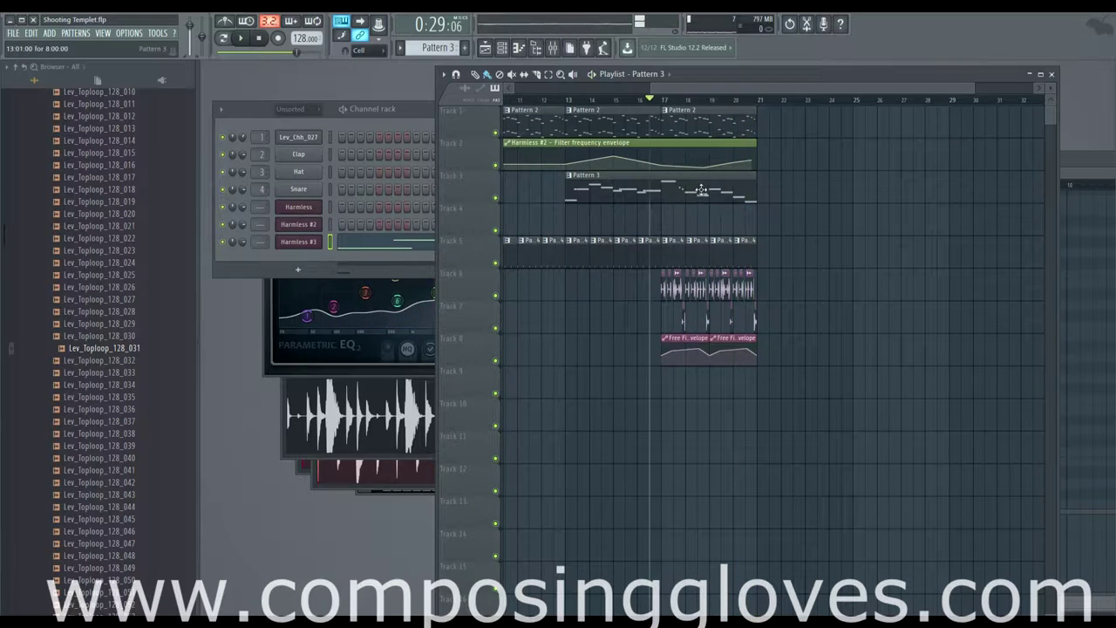
Reopen Pattern 3's Harmless #3 notes and add one-bar A4, A3 and A2 notes at bar 9
double_click(773, 191)
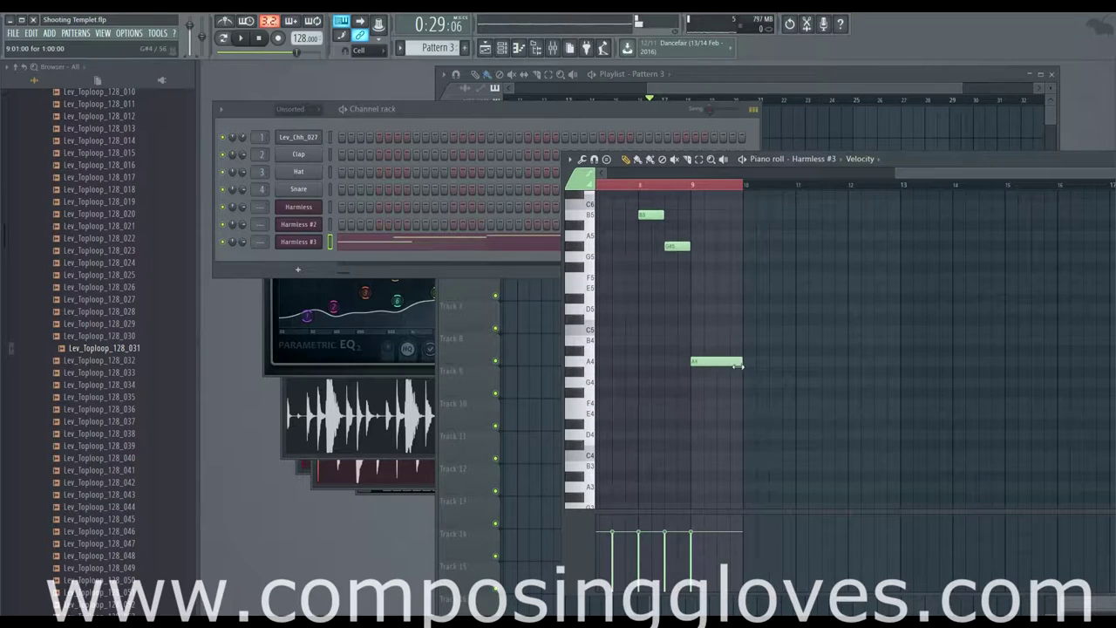
scroll(719, 357, down, 5)
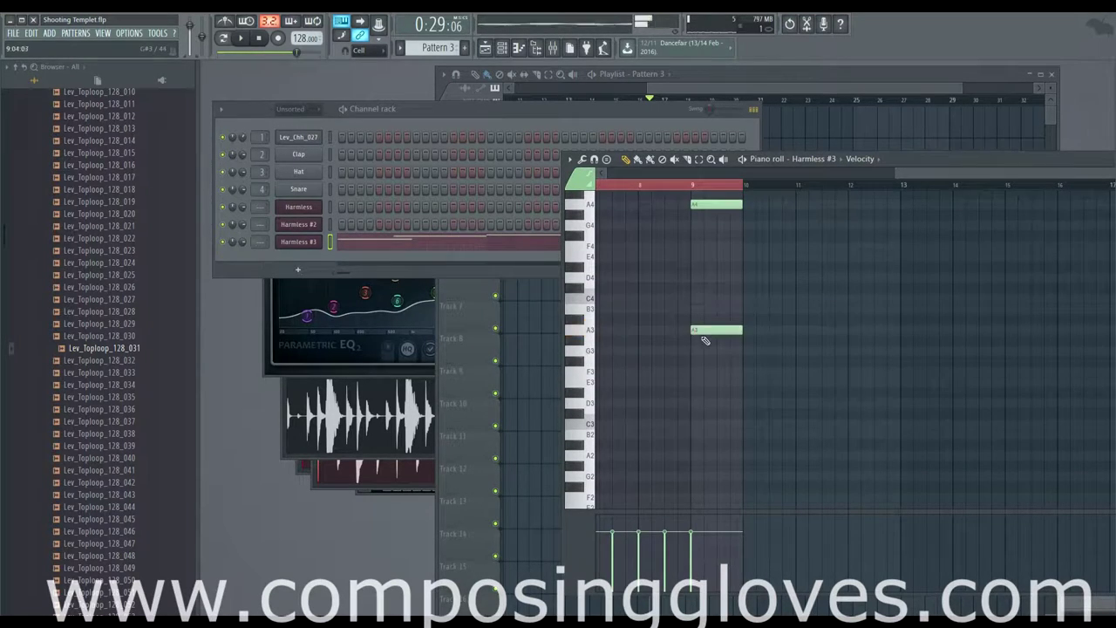
scroll(705, 340, down, 3)
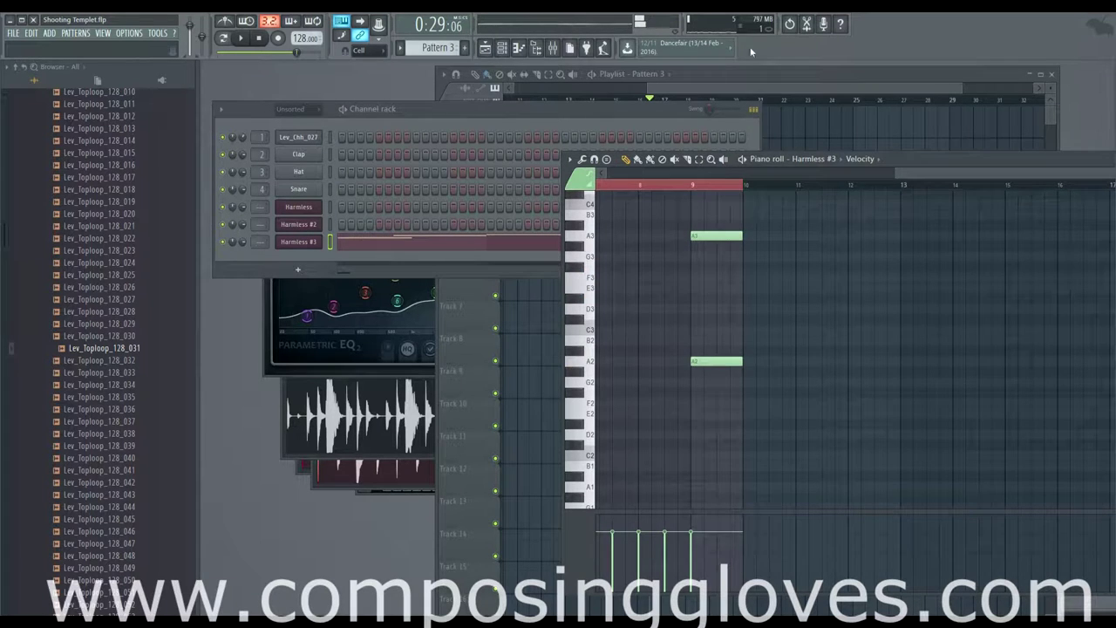
Play the arrangement from bar 20 to hear the melody's final octave notes at bar 21
click(738, 98)
key(space)
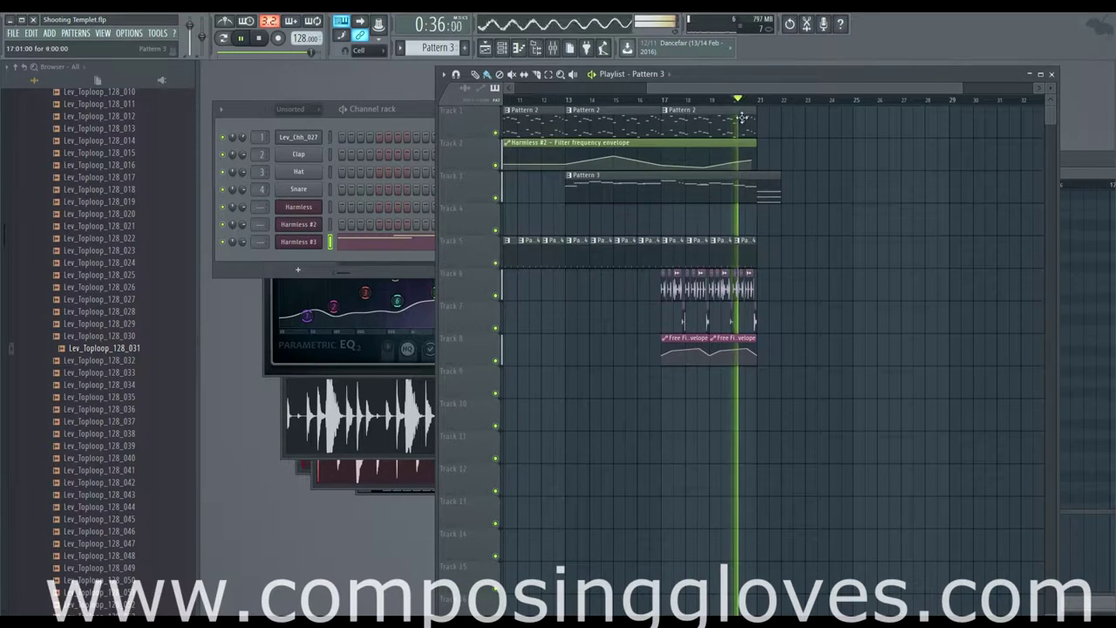
scroll(790, 199, up, 4)
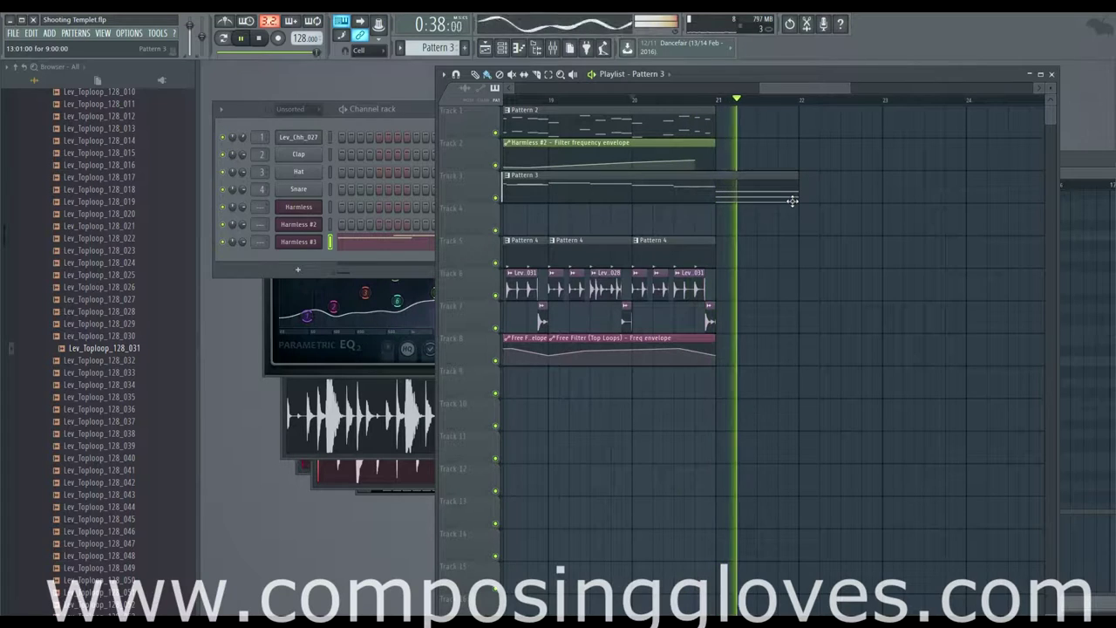
Review the arrangement by playing its earlier section, skipping ahead to bar 13 and bar 17, and stop playback
key(space)
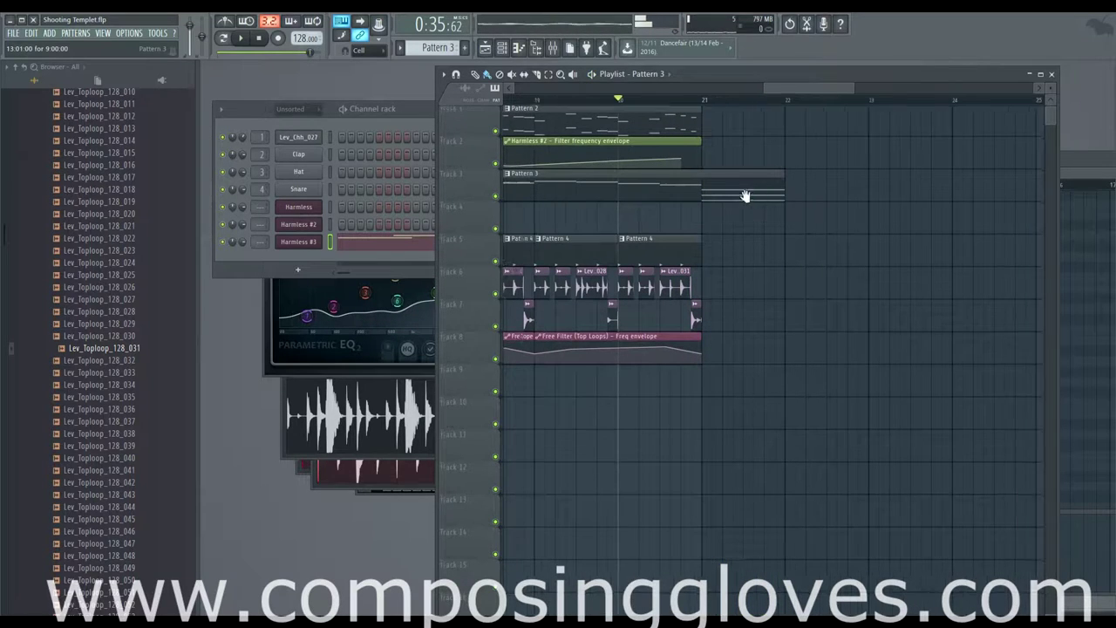
drag(727, 200, 708, 198)
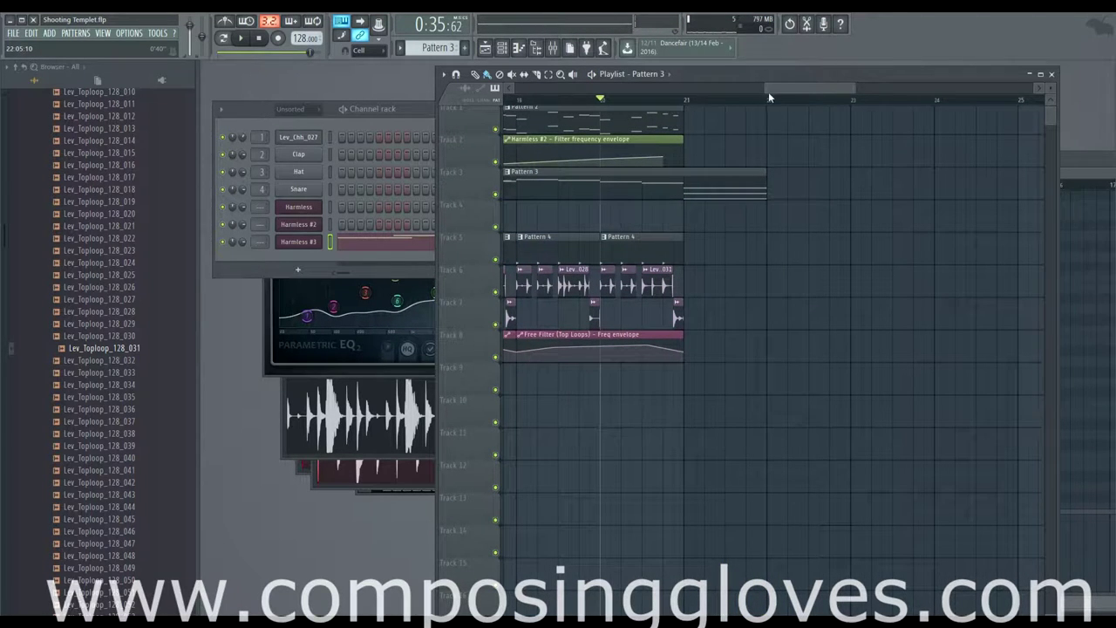
drag(767, 91, 516, 89)
scroll(675, 161, up, 1)
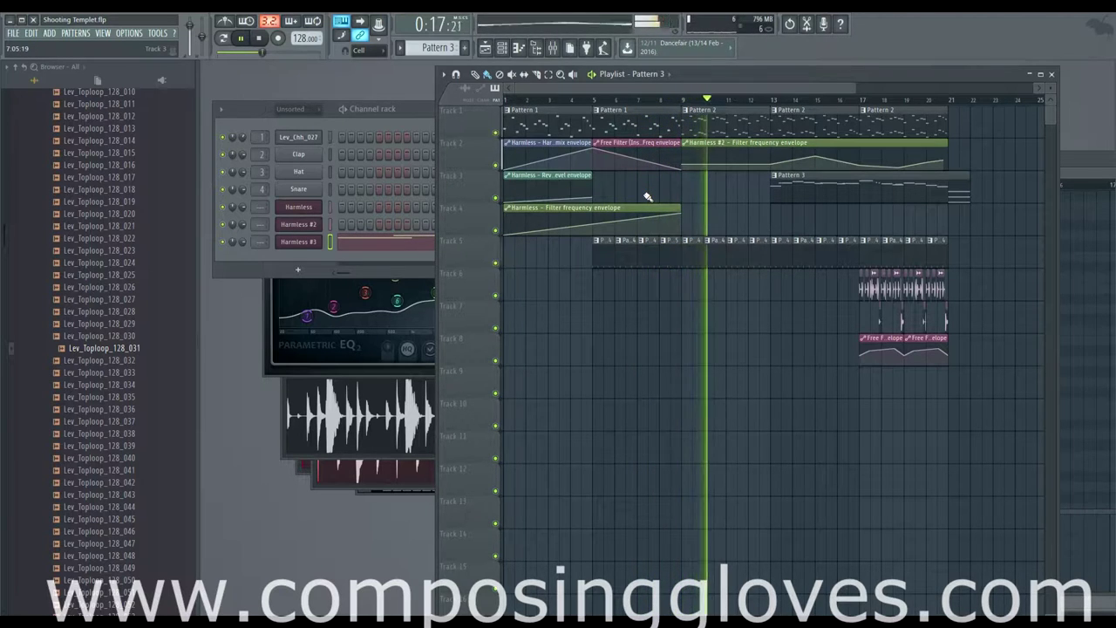
click(771, 98)
drag(763, 90, 793, 89)
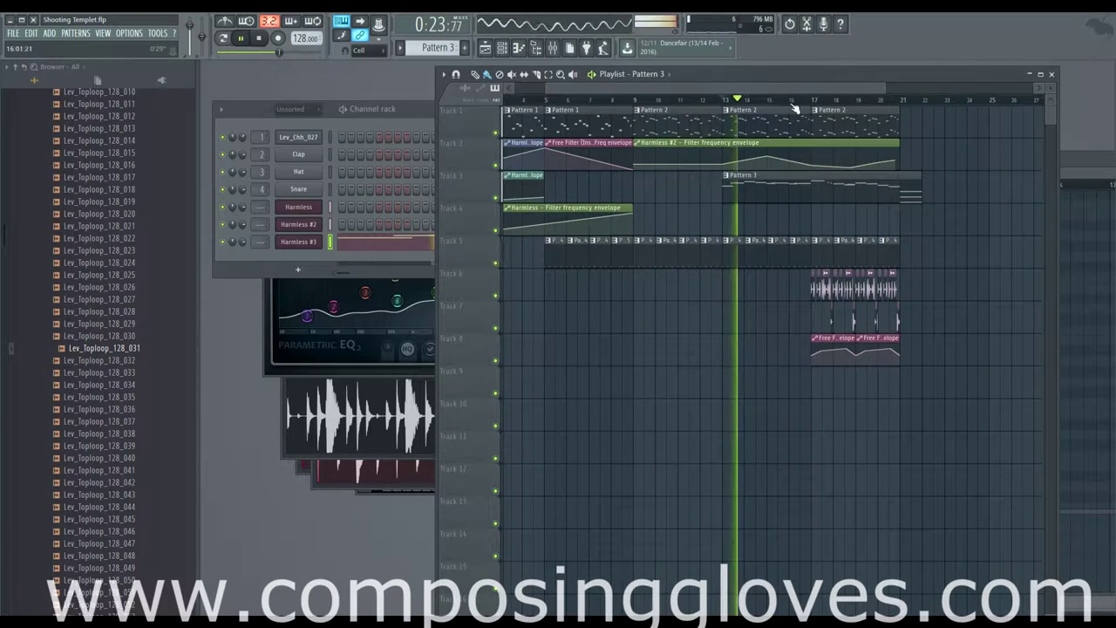
click(813, 99)
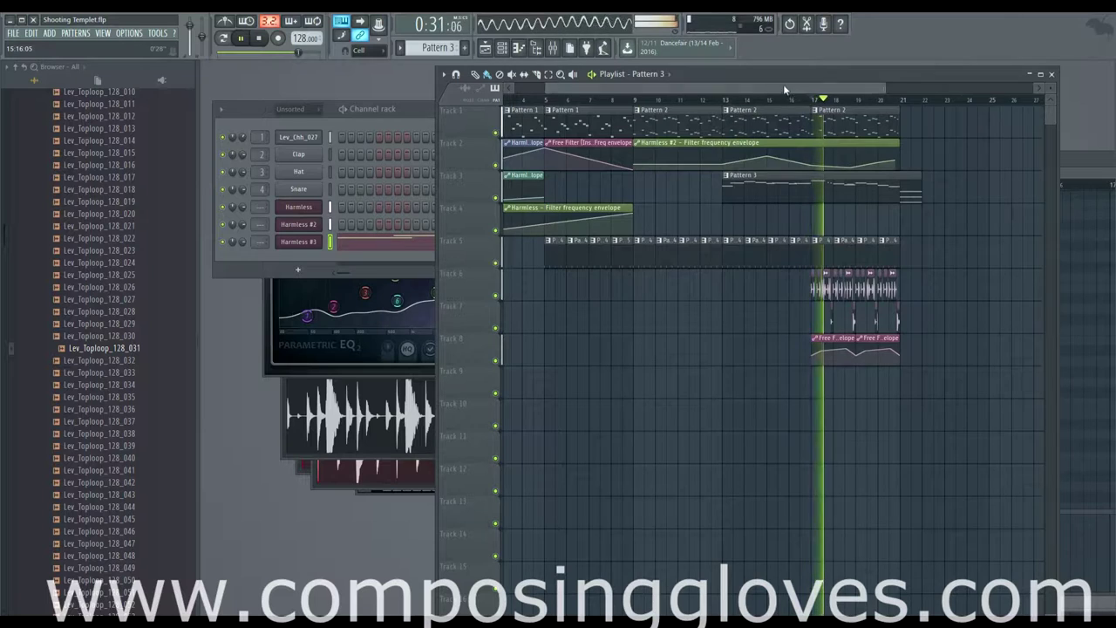
drag(783, 85, 817, 90)
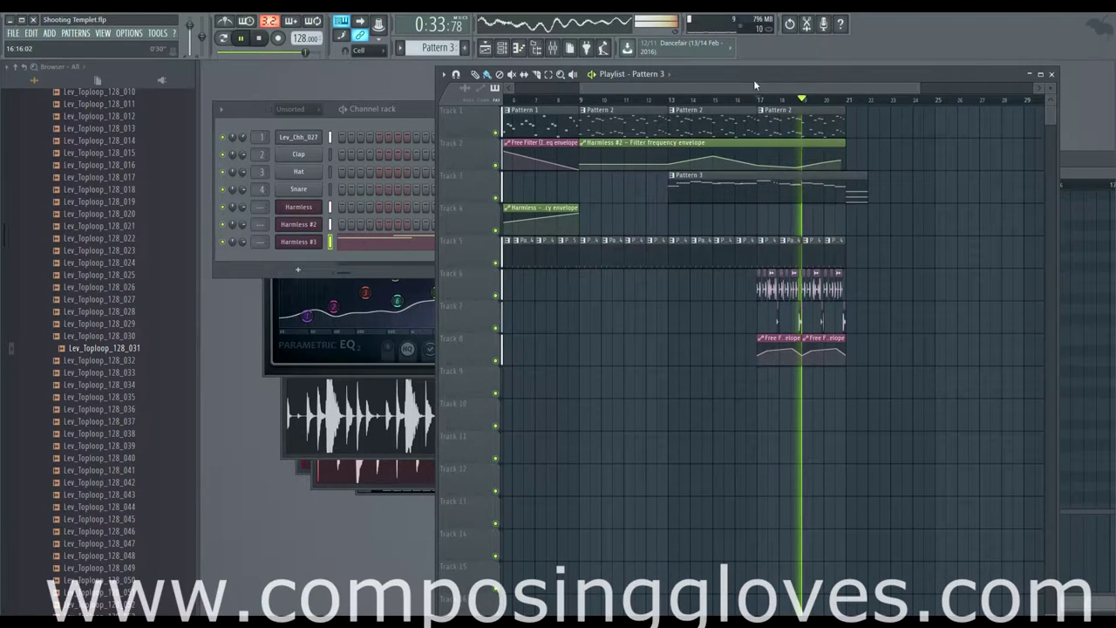
key(space)
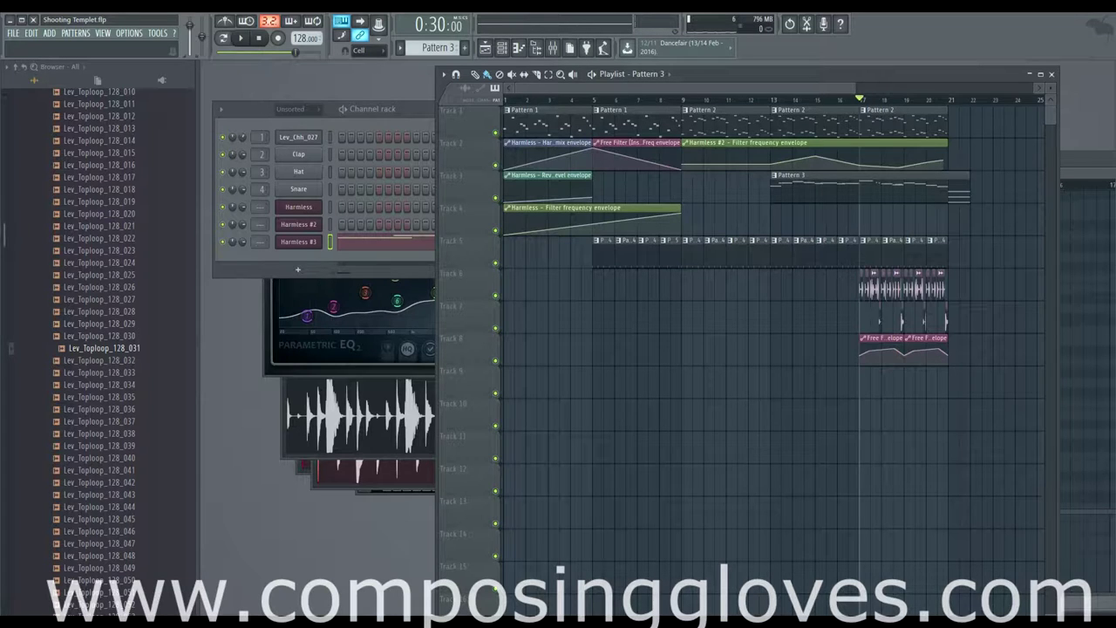
Collapse the top loops folder in the browser and add a fourth Harmless synth channel to the channel rack
drag(4, 229, 5, 181)
click(94, 205)
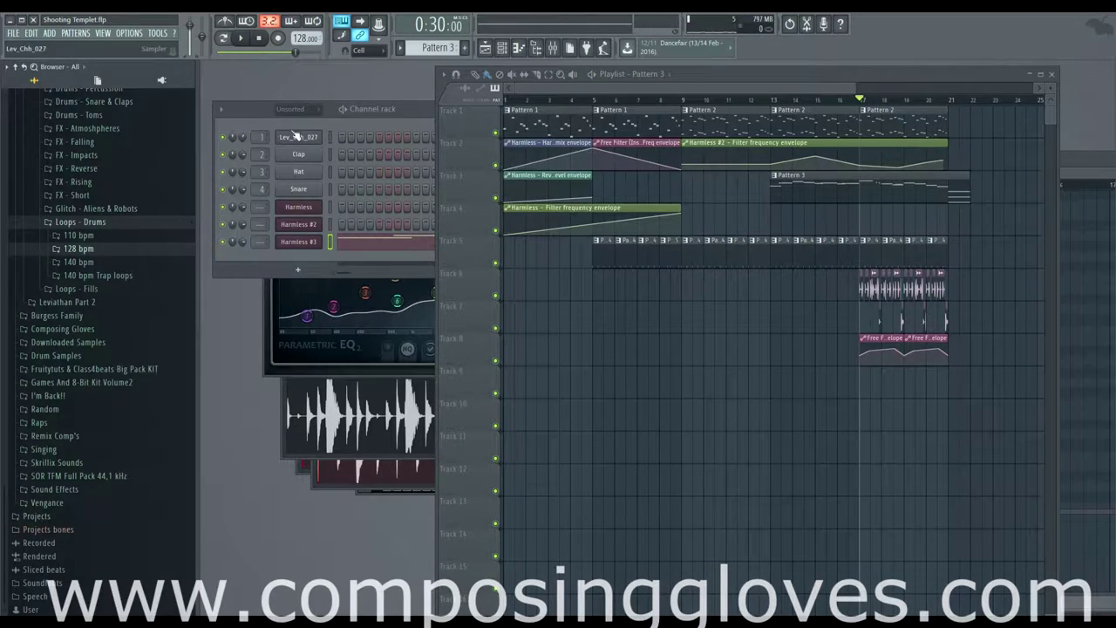
click(401, 136)
click(293, 271)
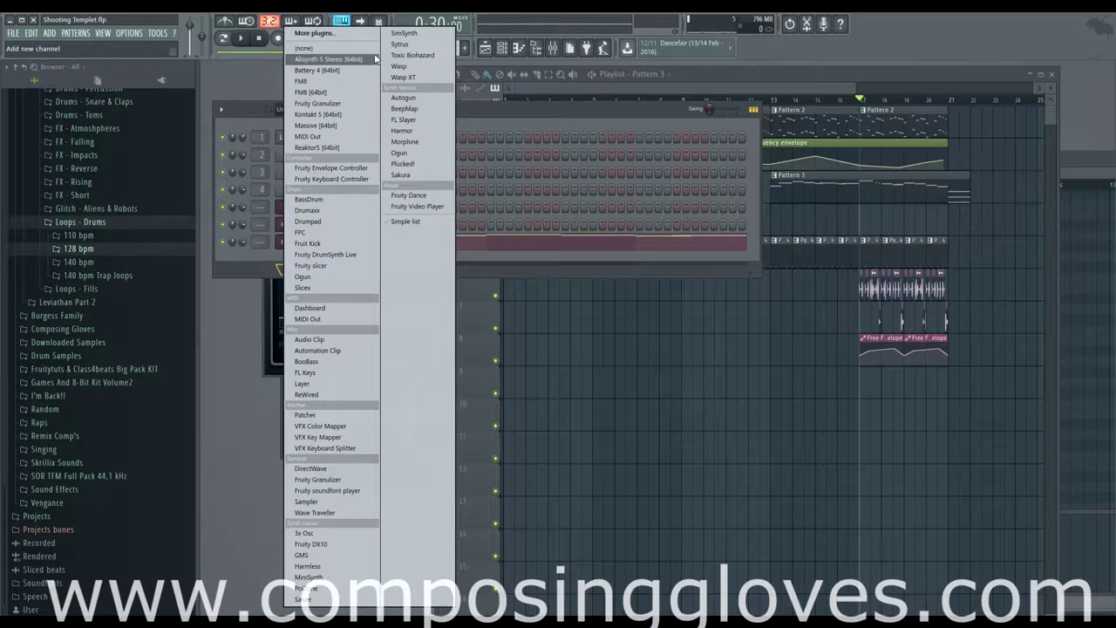
click(309, 566)
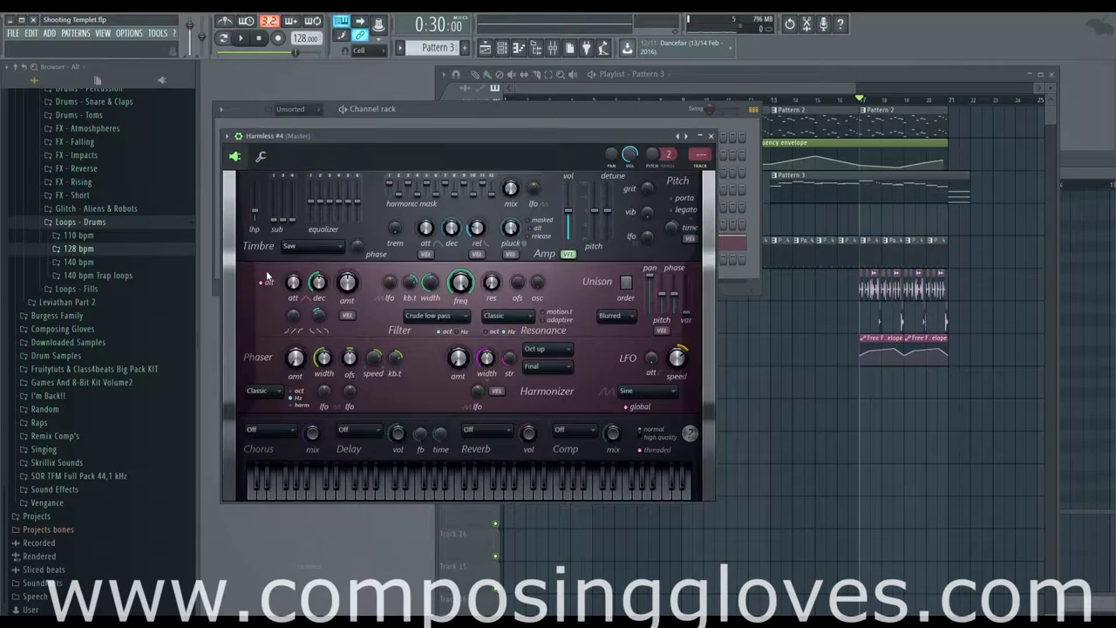
drag(349, 137, 613, 163)
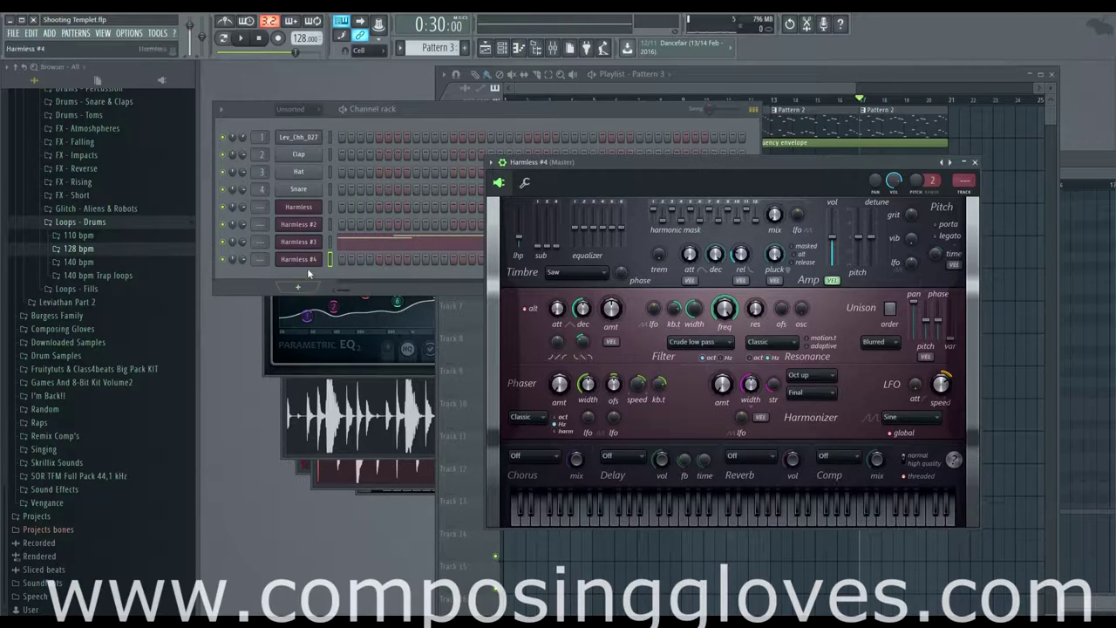
Create a new empty pattern and name it Pads
click(305, 292)
click(260, 275)
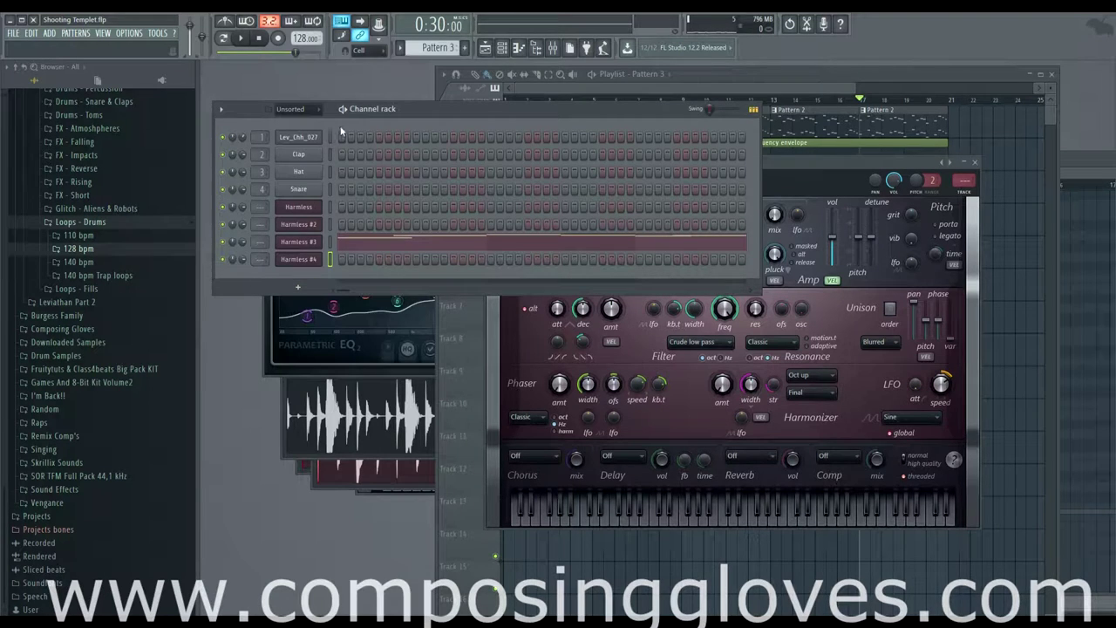
right_click(440, 47)
click(549, 56)
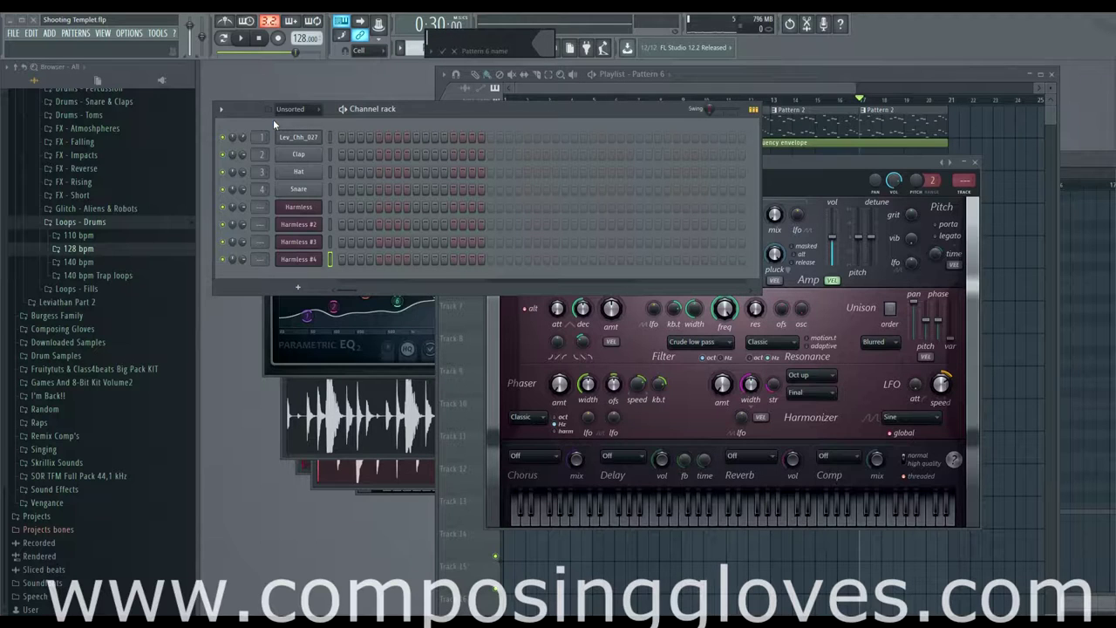
text(Pads)
key(Return)
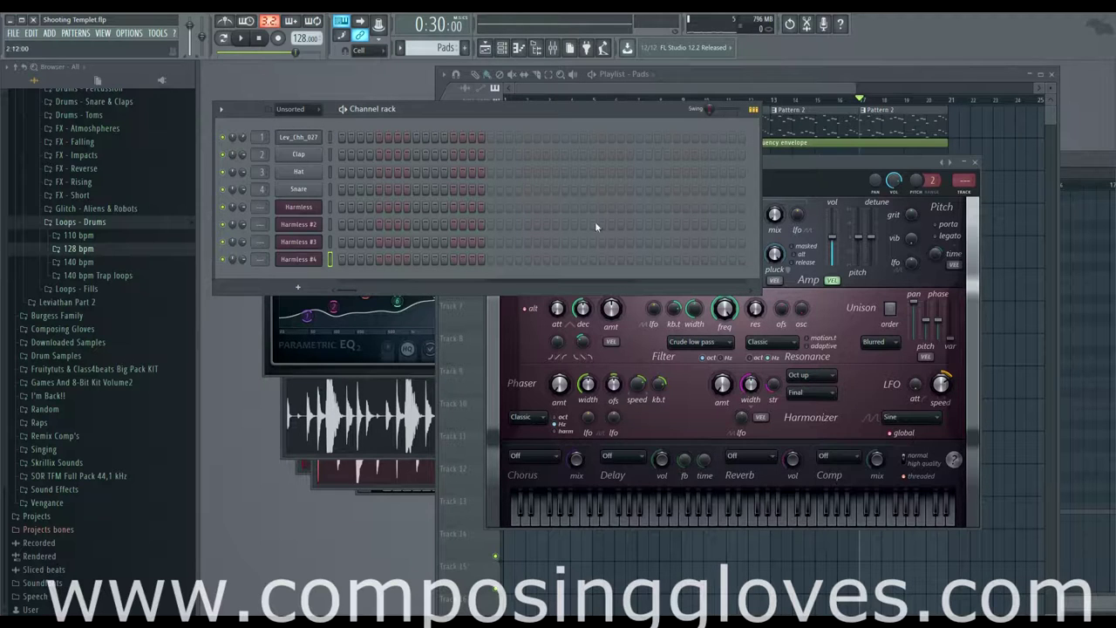
Audition A4 on Harmless #4, lower the low bands of its timbre equalizer and check the timbre options
drag(847, 163, 829, 125)
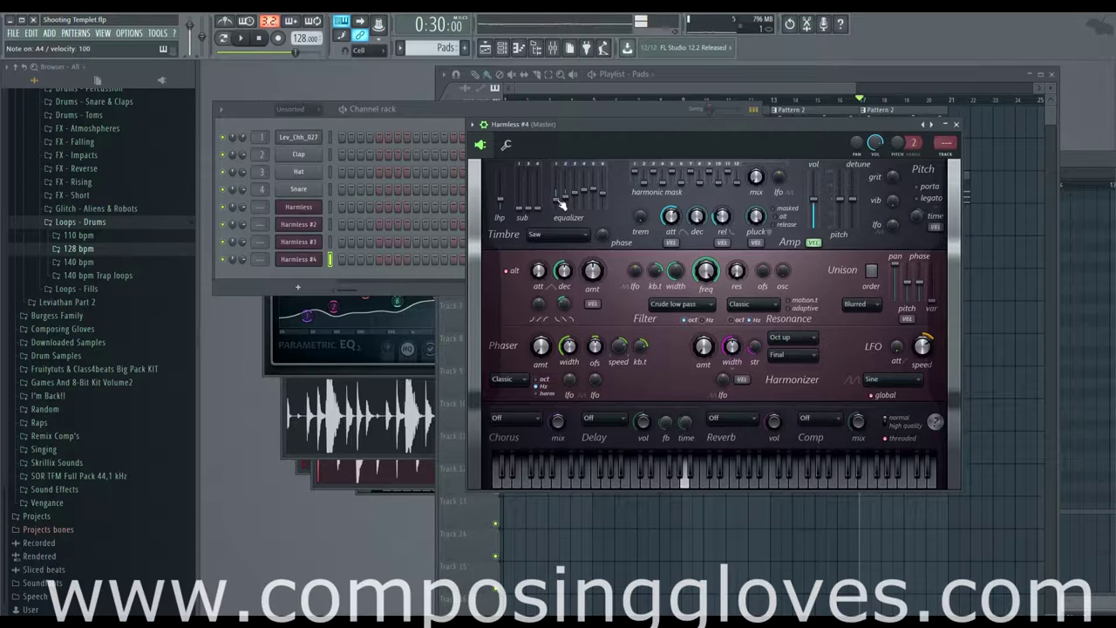
click(565, 236)
click(565, 239)
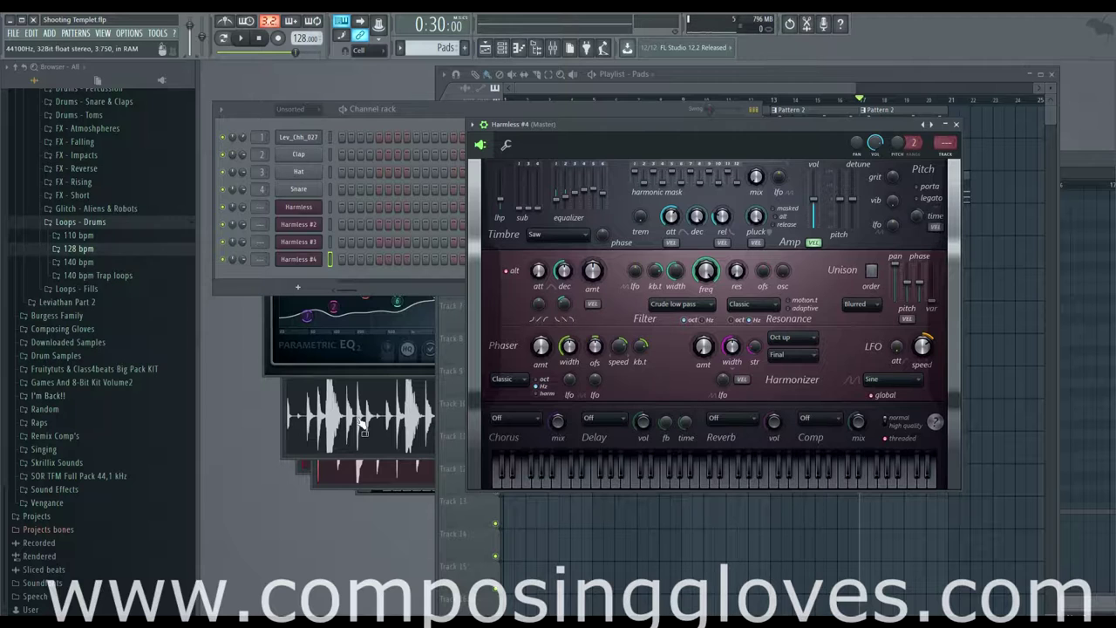
Load Edison into the first effect slot of the master mixer track
click(559, 49)
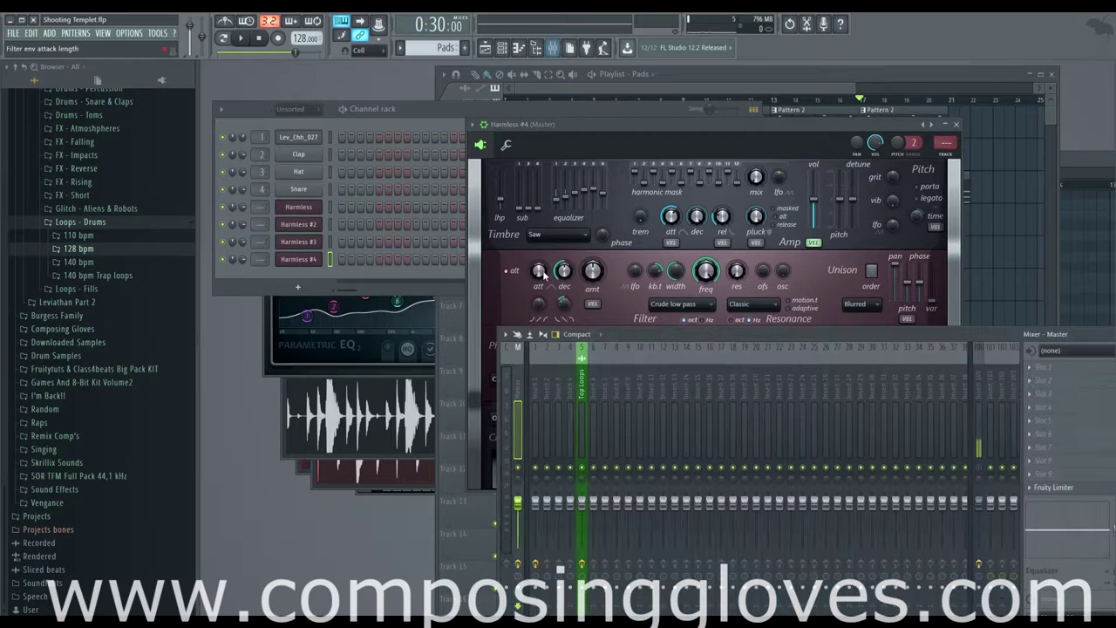
click(1030, 368)
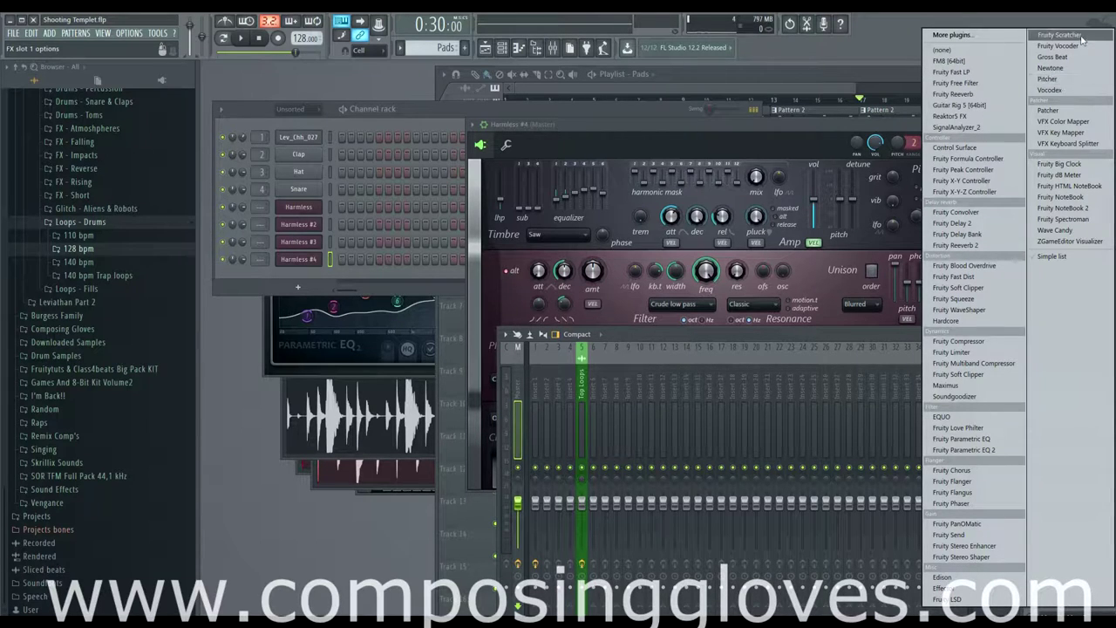
click(977, 577)
drag(441, 154, 529, 131)
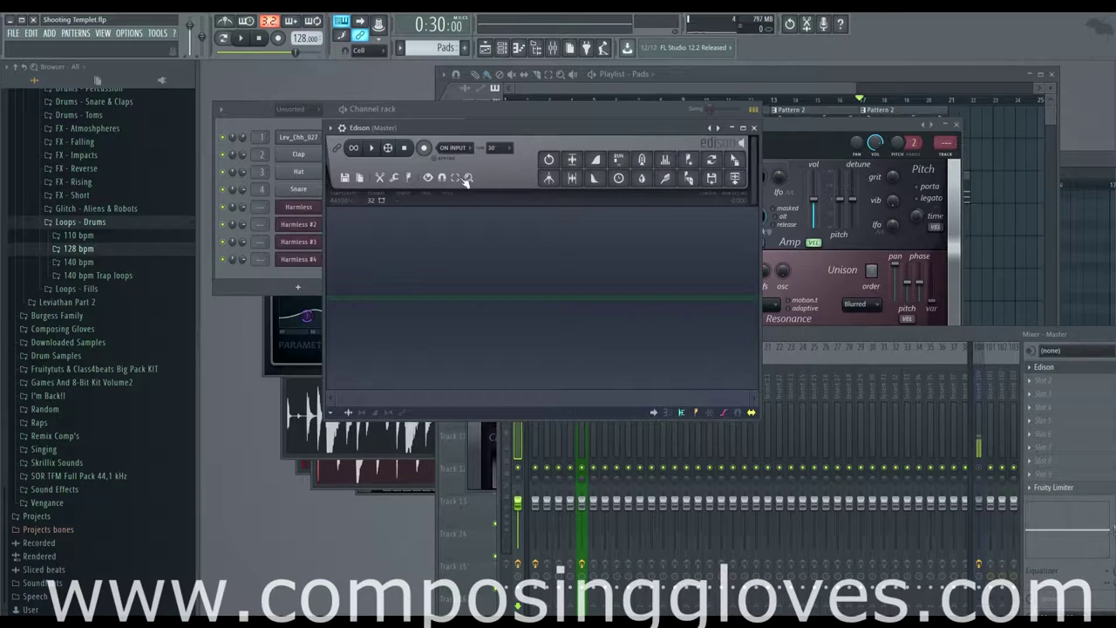
Audition samples in the FX - Short folder and load Lev_FX_Short_012 into Edison
click(100, 196)
click(103, 357)
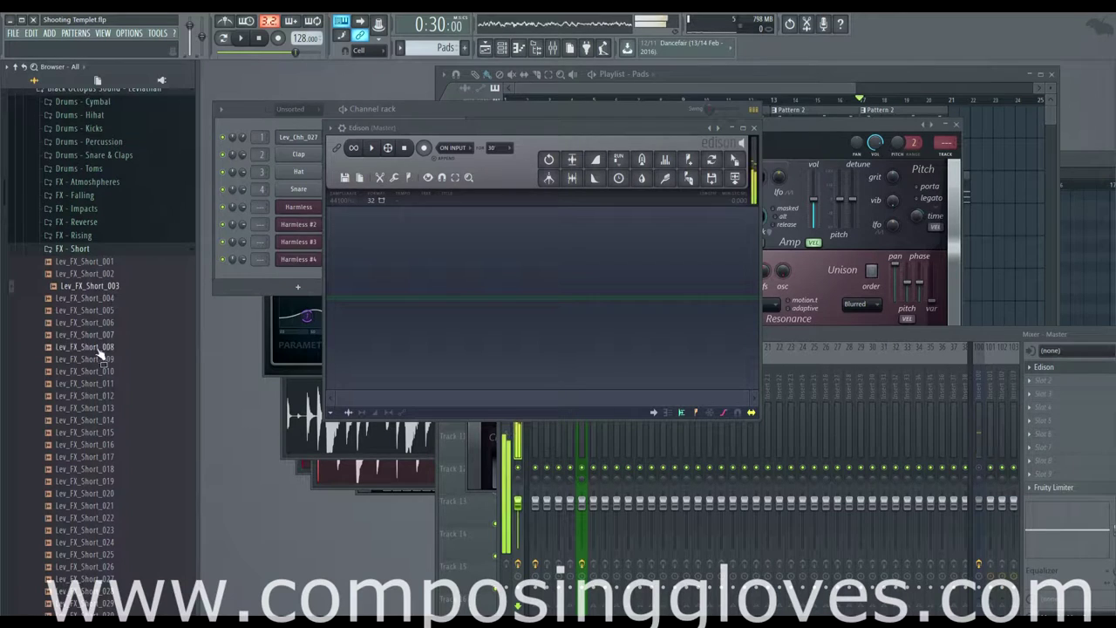
click(105, 396)
drag(104, 396, 550, 274)
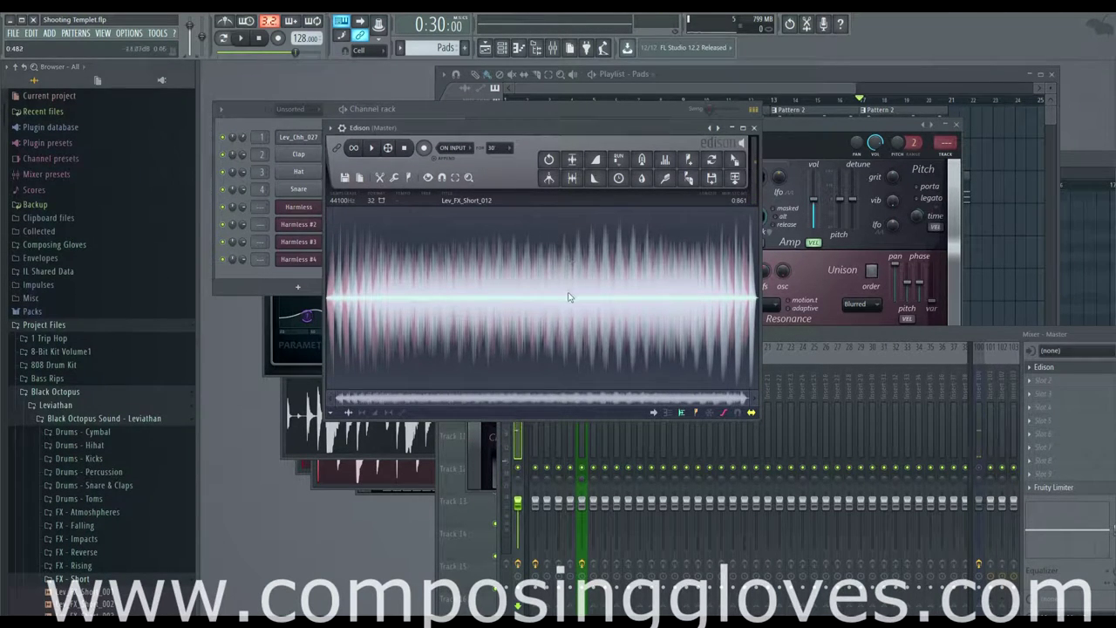
Select a tiny slice of the Edison waveform from 0.498 to 0.499
scroll(576, 296, up, 2)
scroll(577, 295, up, 3)
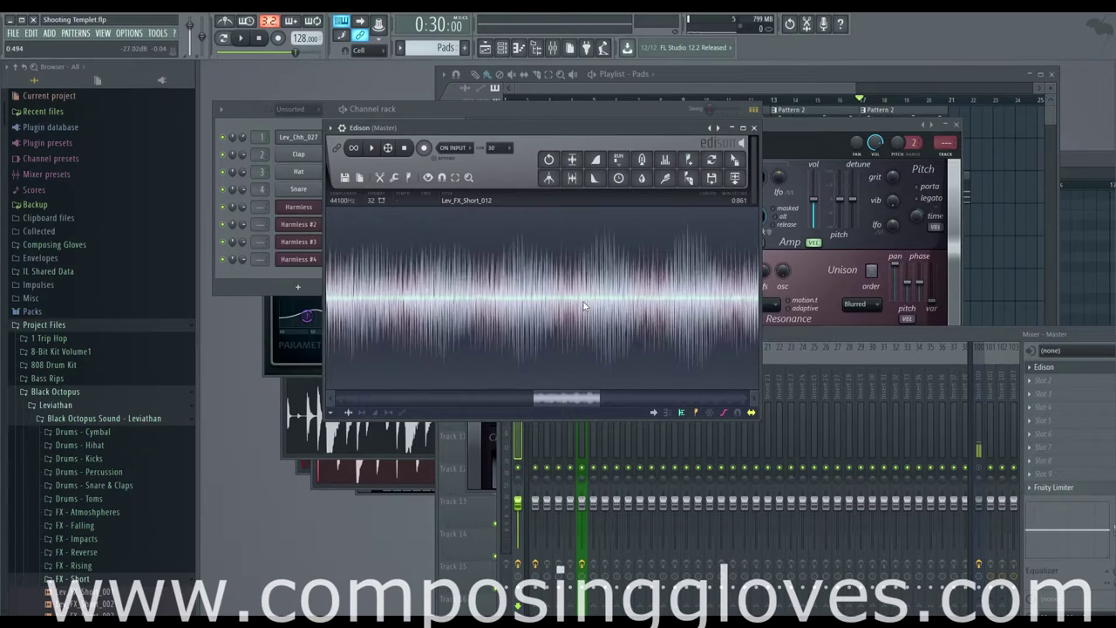
scroll(647, 281, up, 2)
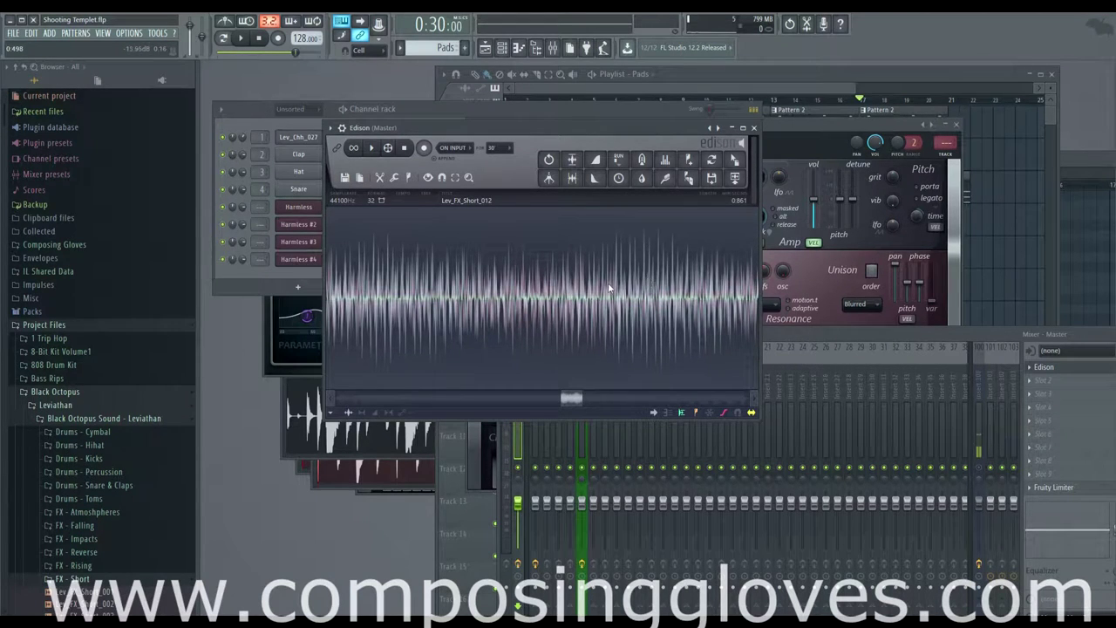
scroll(616, 294, up, 3)
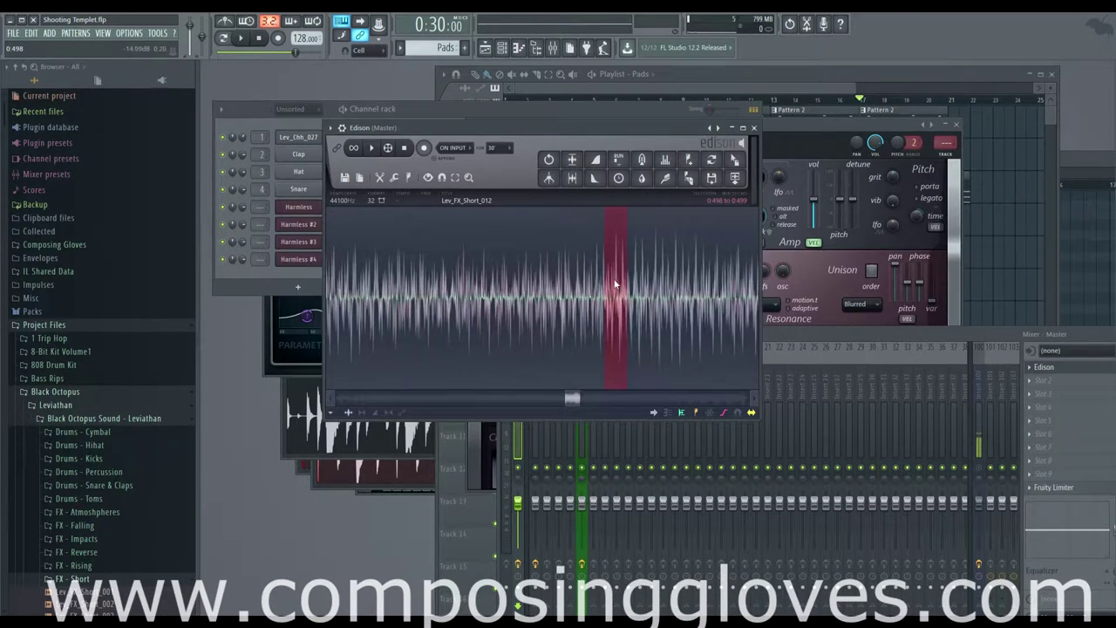
Load the selected Edison slice into Harmless #4 as its custom timbre and close Edison
click(811, 132)
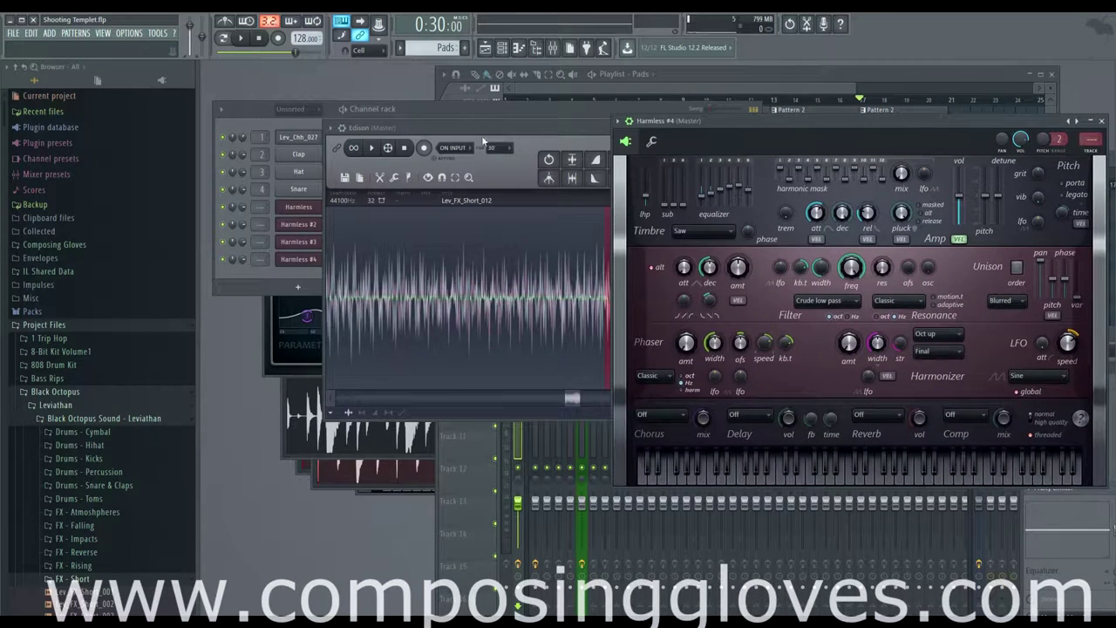
drag(489, 130, 377, 118)
drag(608, 150, 722, 240)
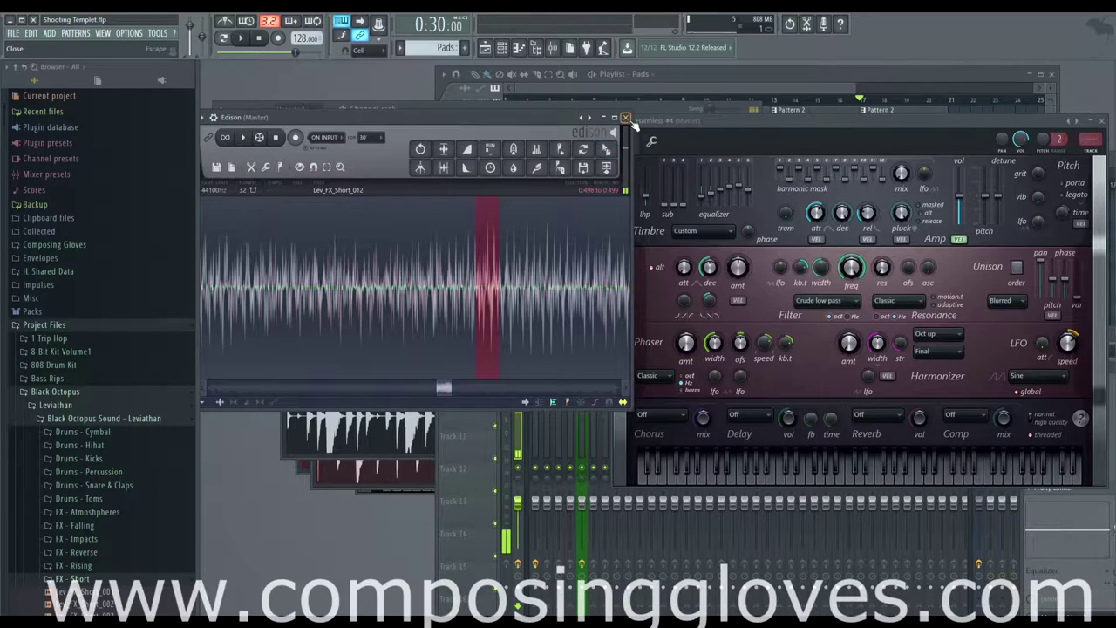
click(627, 118)
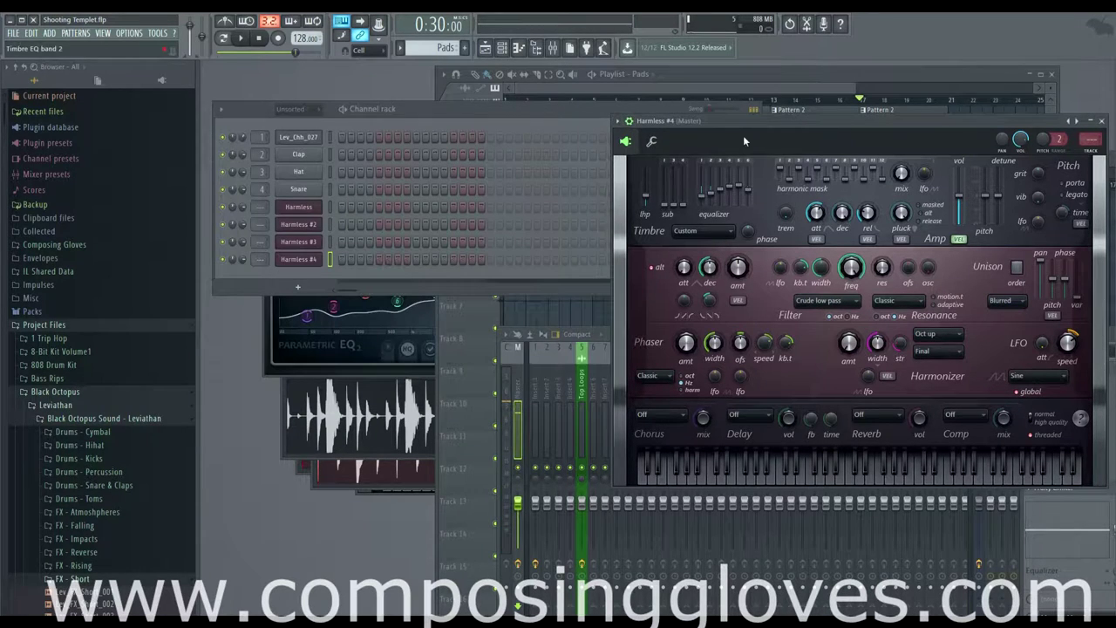
Set Harmless #4's reverb to Classic and lower its middle timbre equalizer bands while auditioning a chord
drag(743, 135, 654, 121)
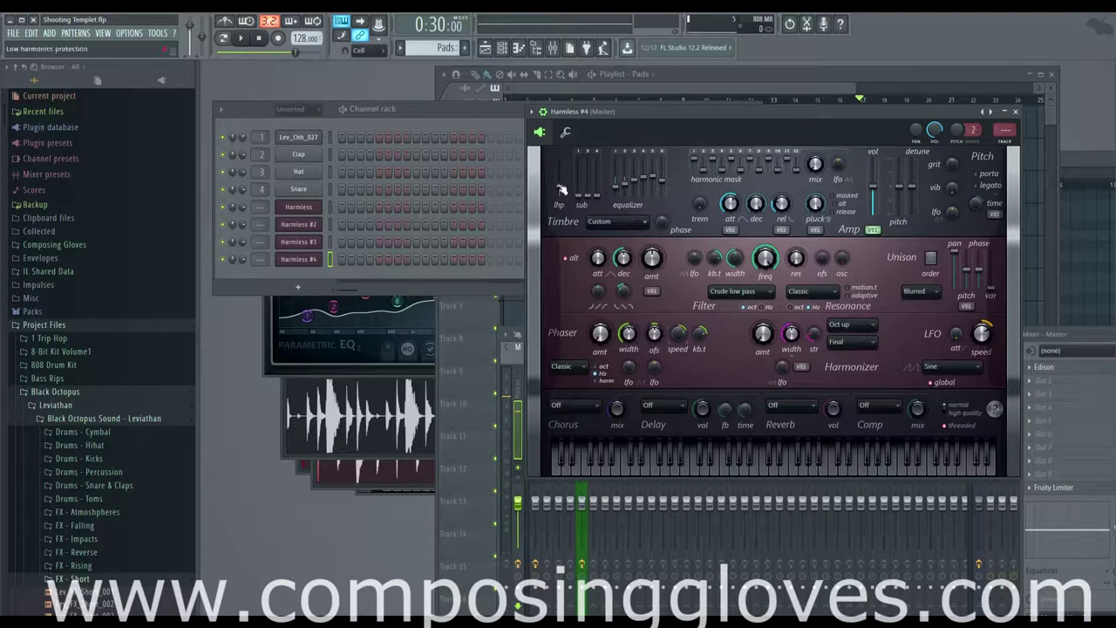
click(790, 407)
click(789, 453)
drag(689, 108, 625, 91)
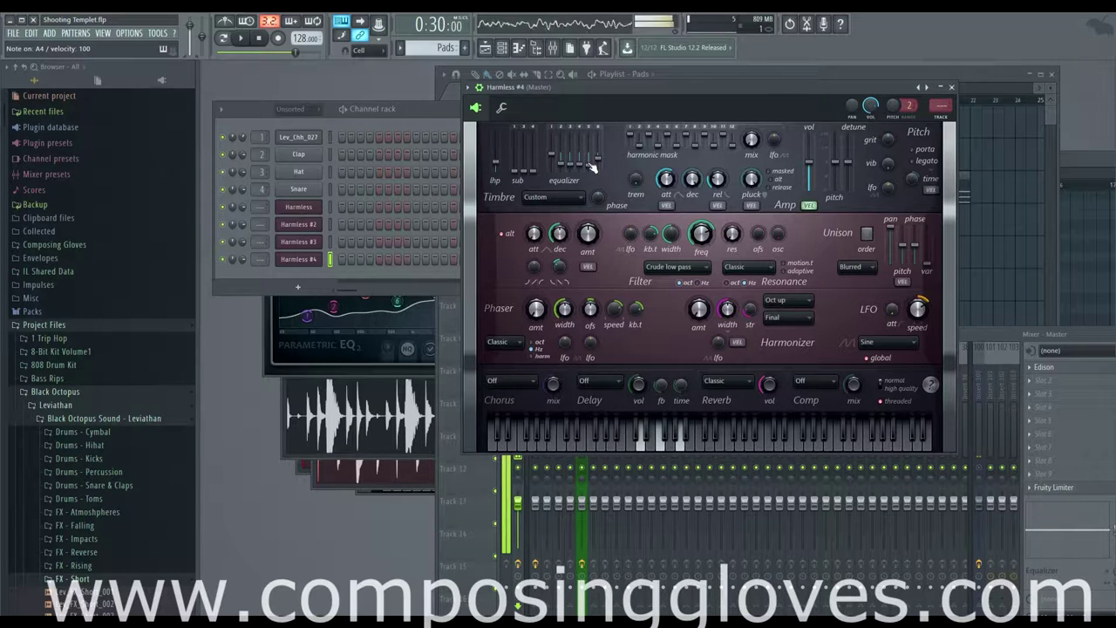
drag(690, 90, 675, 88)
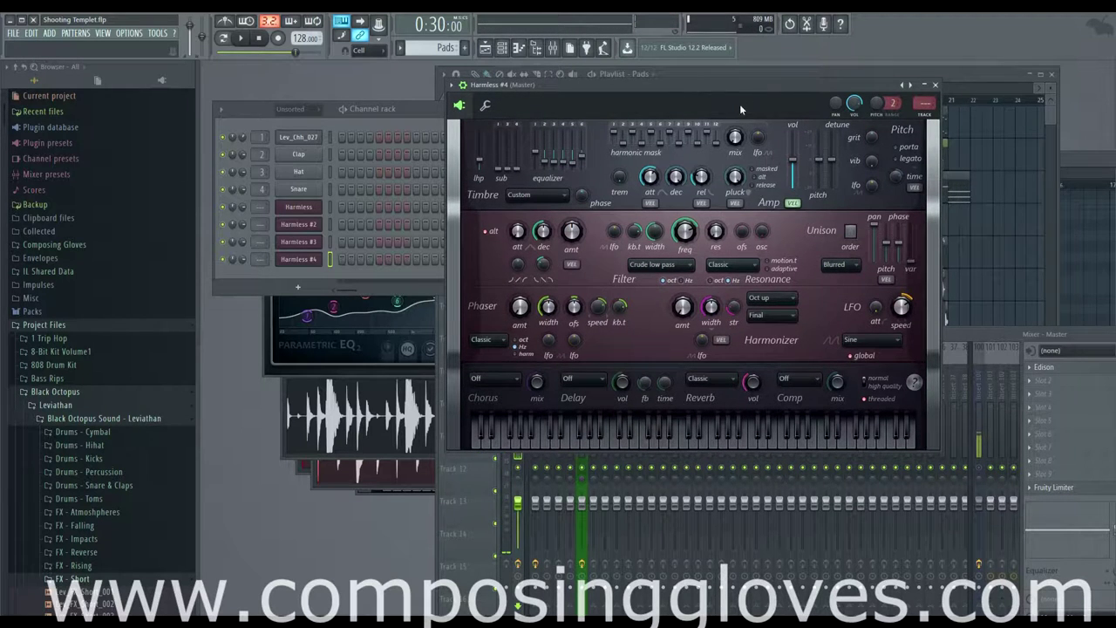
Route the Harmless #4 channel to its own mixer track 6, keeping the project open
key(alt+F4)
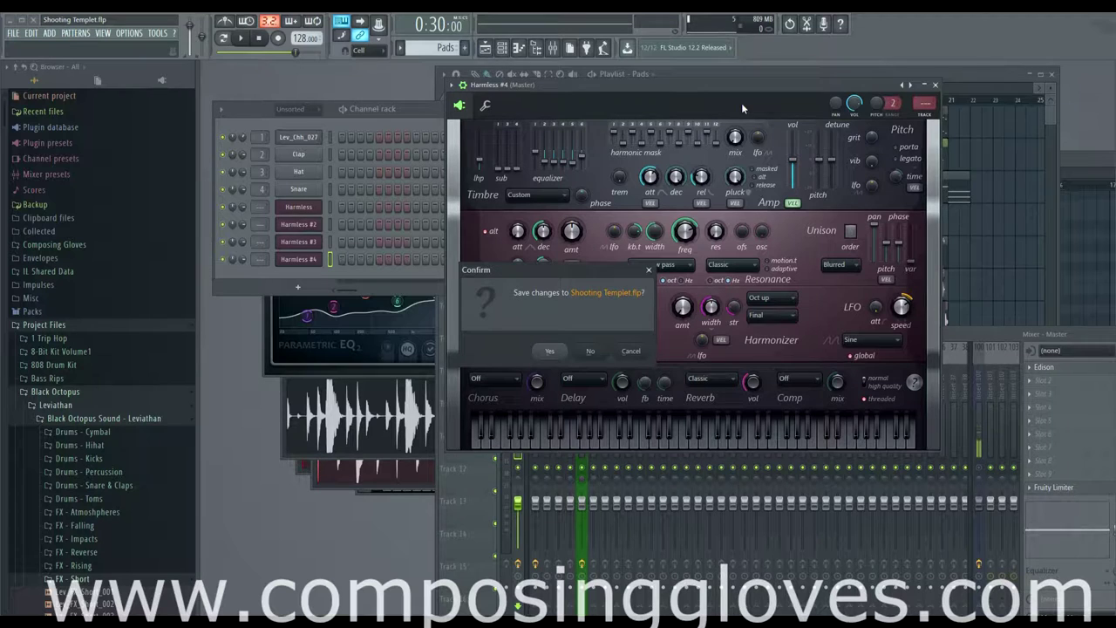
click(648, 271)
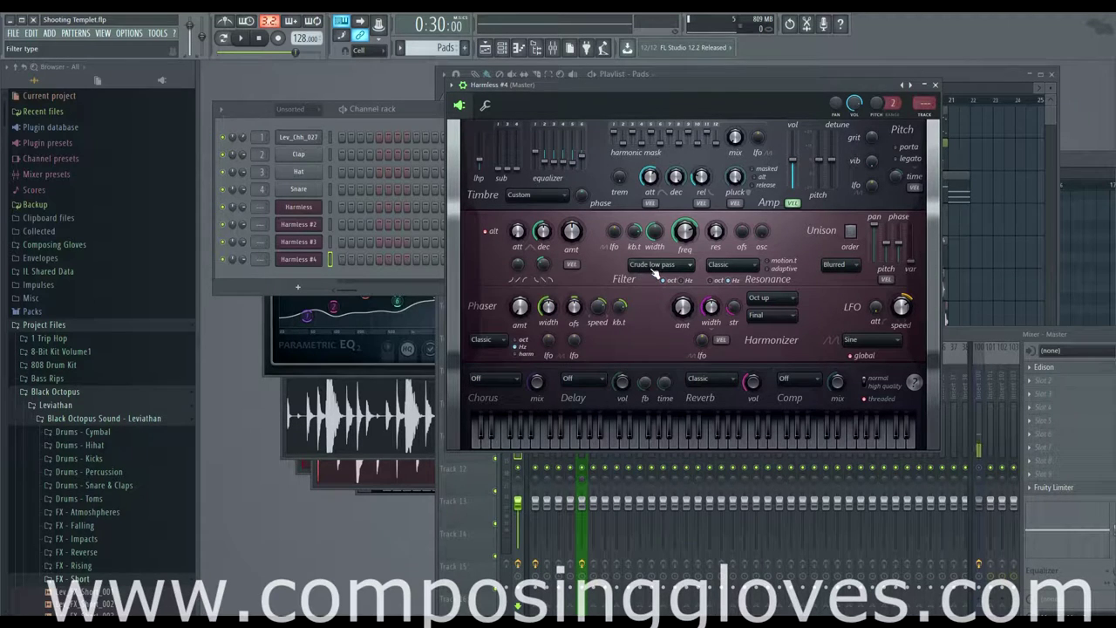
key(ctrl+l)
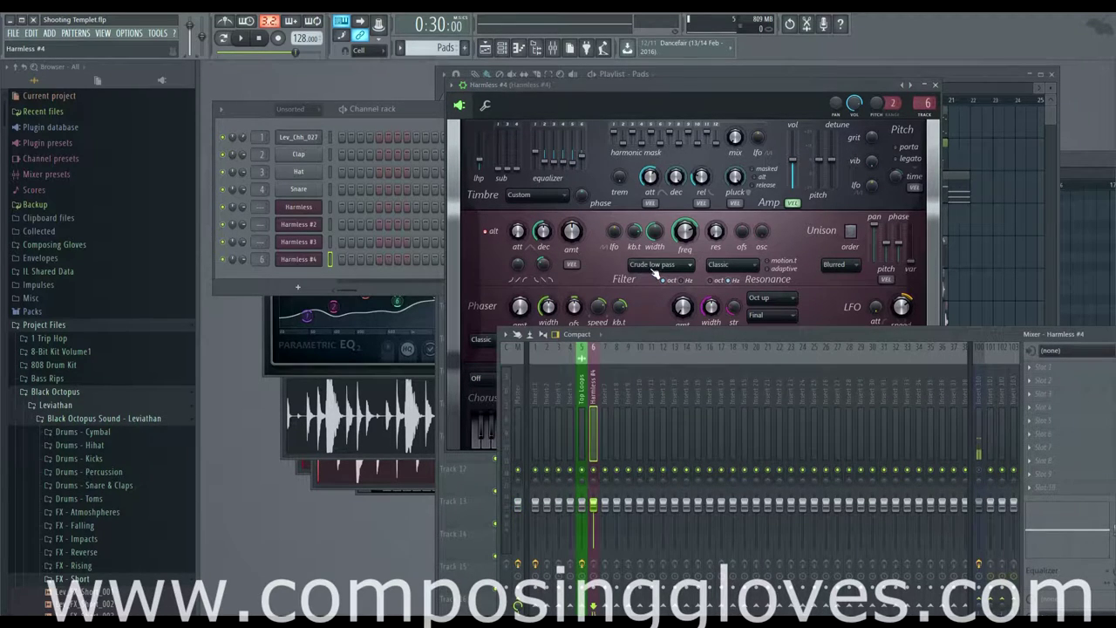
Add Fruity Parametric EQ 2 to the Harmless #4 mixer track's first slot and cut bands 5 and 6
click(1044, 368)
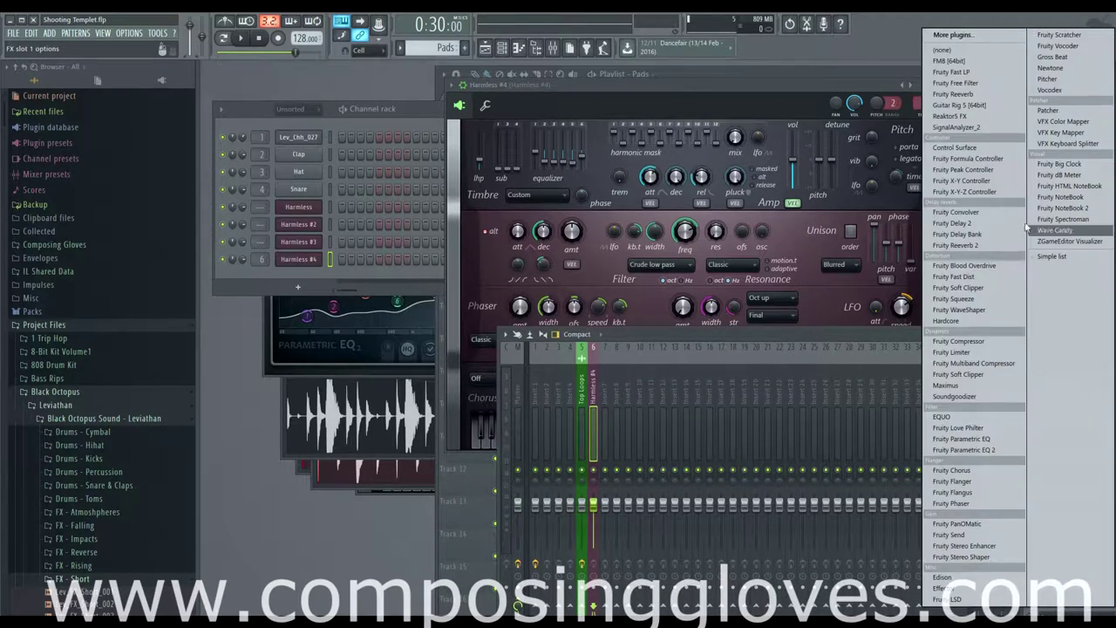
click(1006, 459)
mouse_move(454, 306)
mouse_down()
mouse_move(471, 325)
mouse_move(487, 317)
mouse_move(464, 322)
mouse_up()
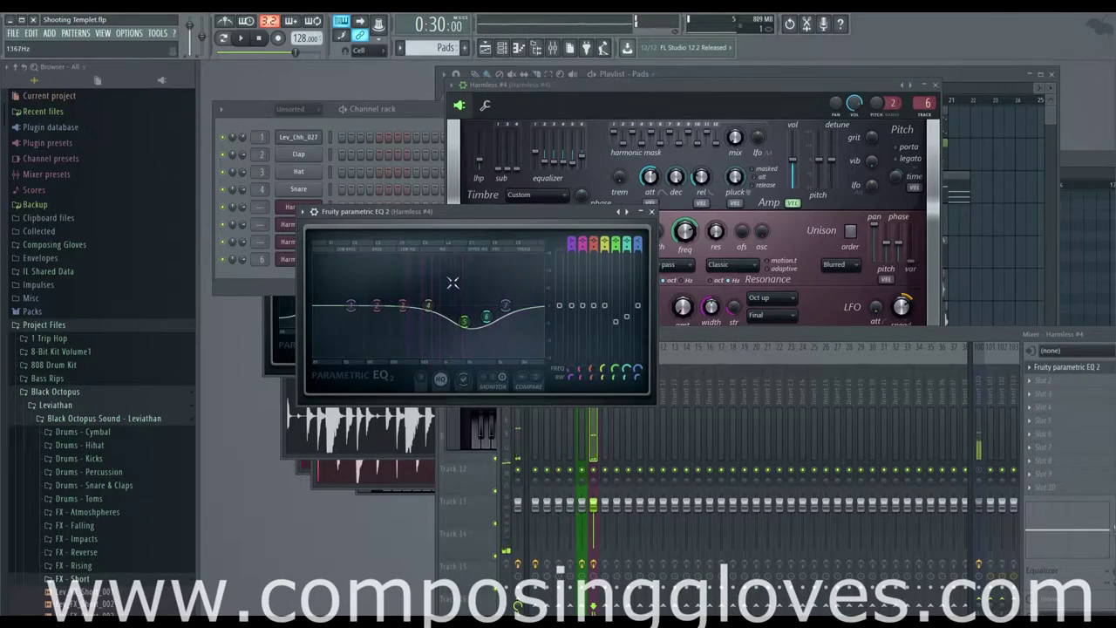
Cut the low end in the Harmless #4 Parametric EQ 2 with band 1, and lower bands 4, 6 and 7 slightly
drag(350, 305, 361, 361)
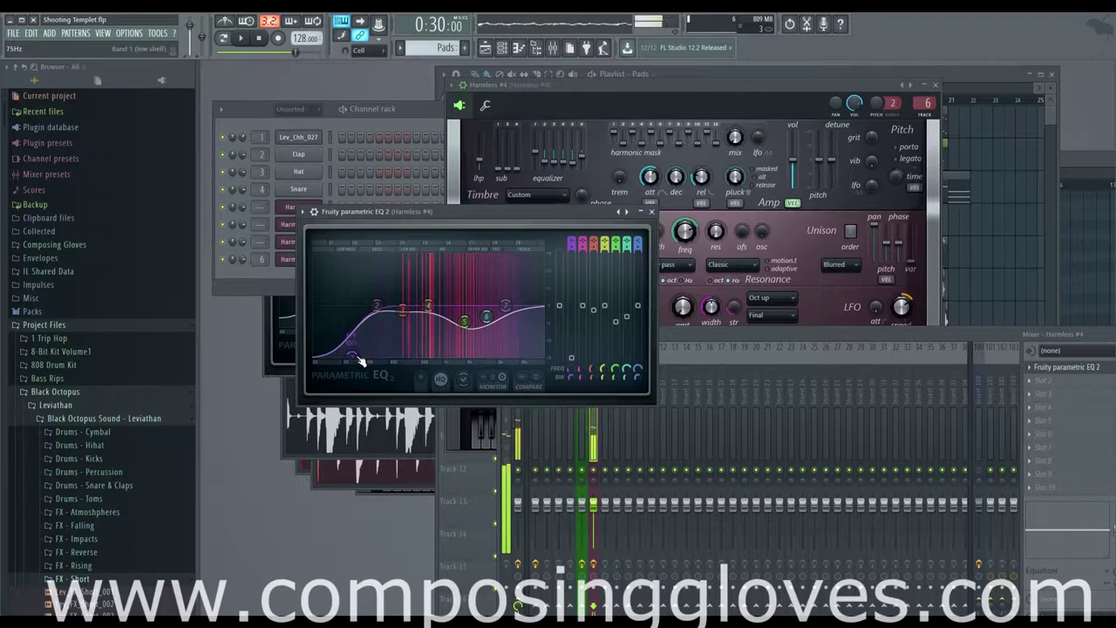
drag(506, 306, 497, 322)
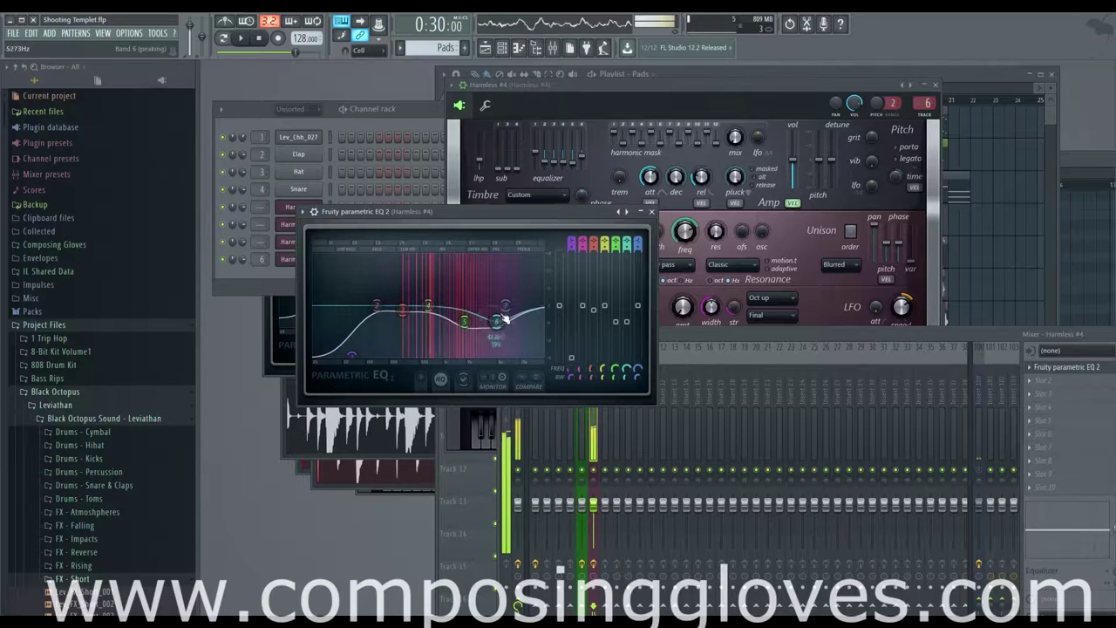
drag(428, 306, 492, 319)
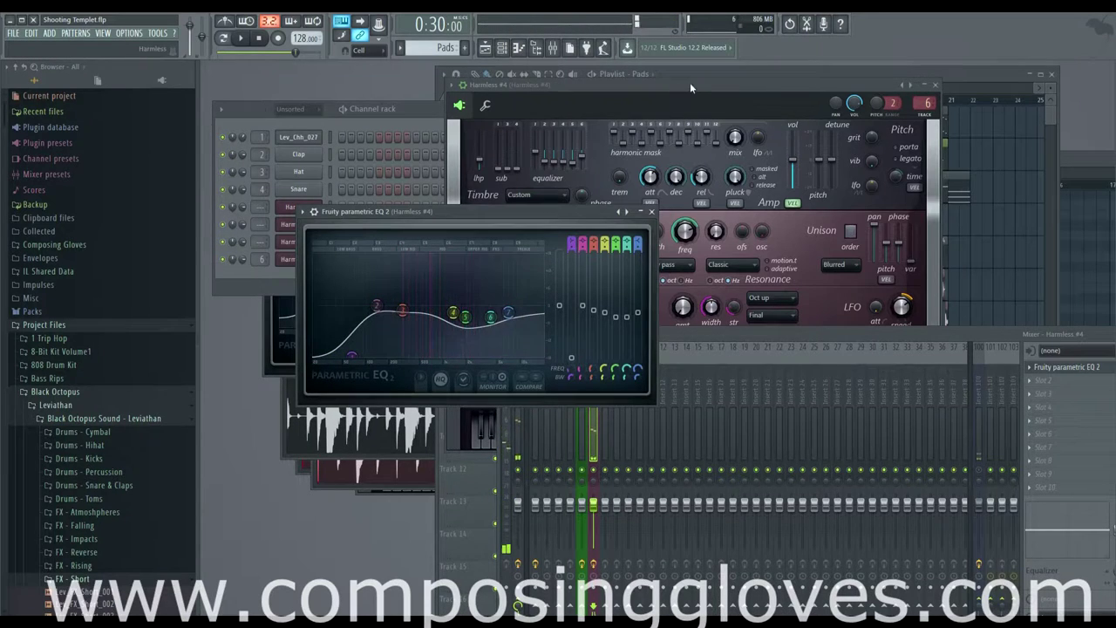
Raise the harmonizer amount and the reverb volume on Harmless #4
drag(690, 84, 726, 86)
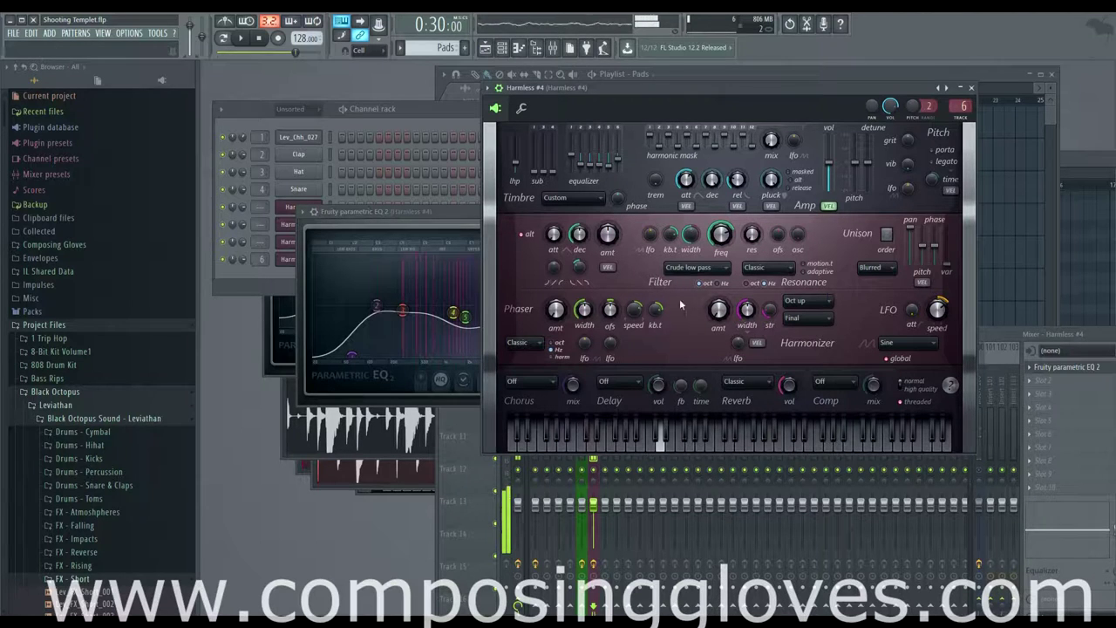
drag(718, 315, 718, 312)
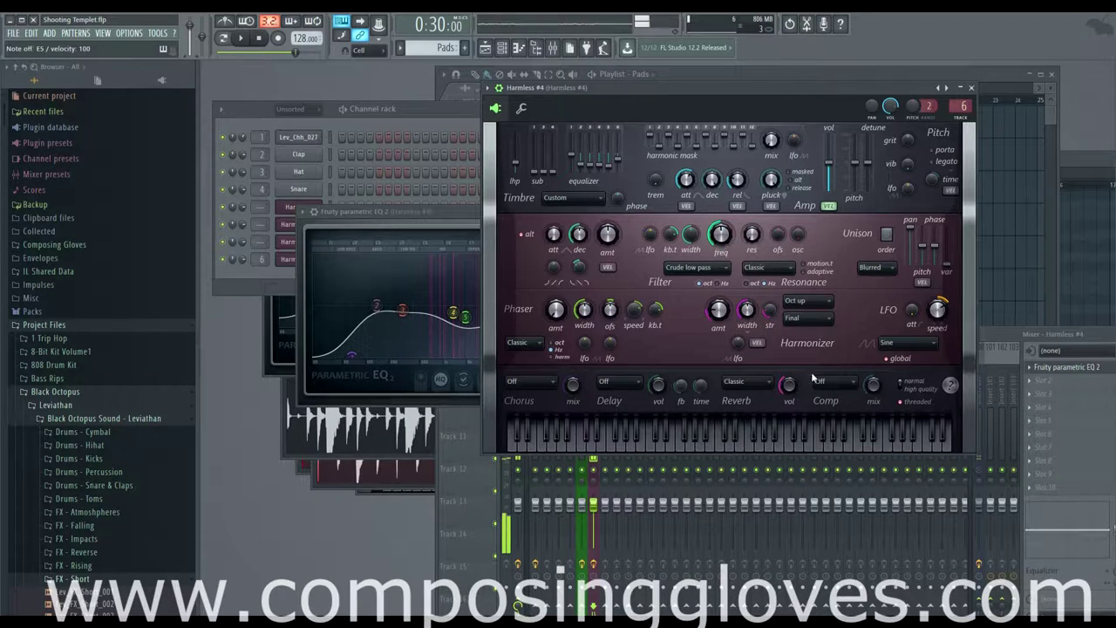
drag(790, 386, 789, 369)
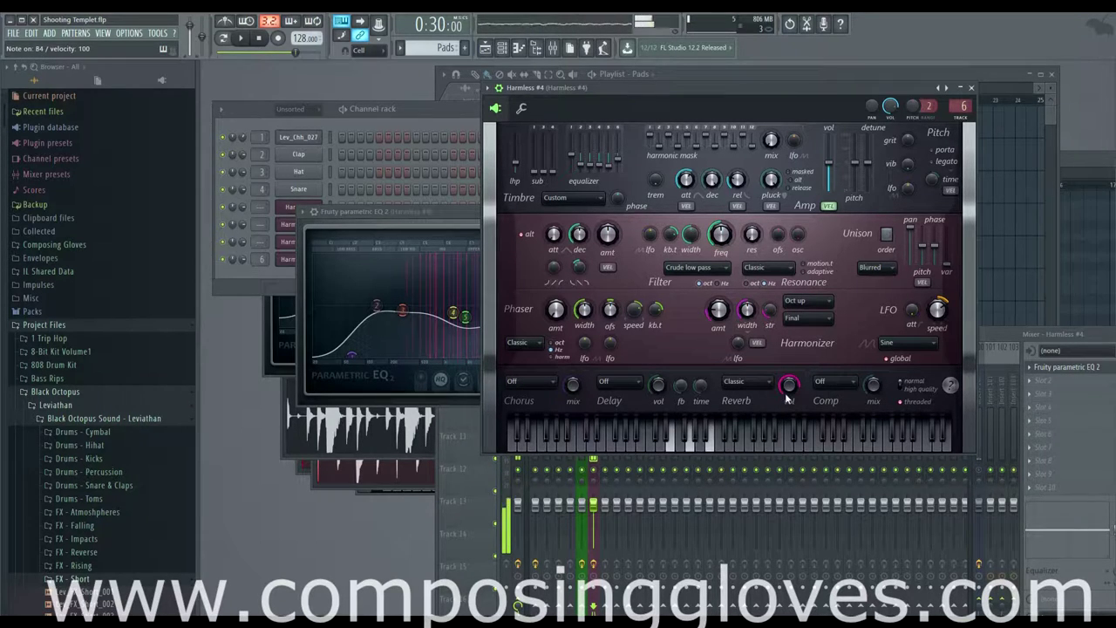
Leave Harmless #4's chorus off, raise its unison order, and lower the unison pitch and phase
click(540, 381)
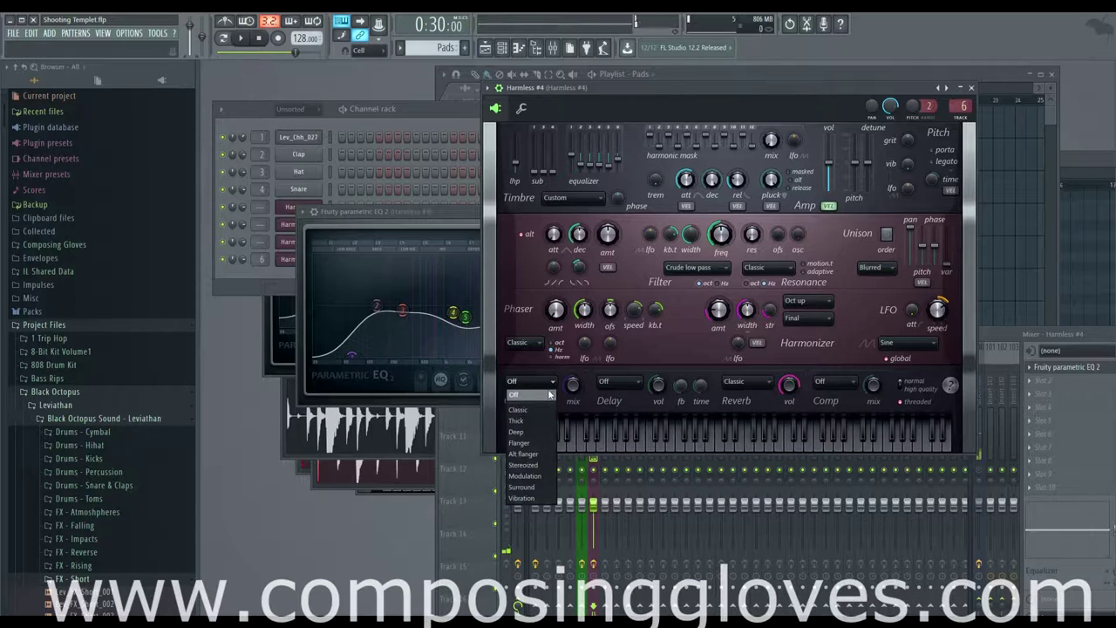
click(550, 395)
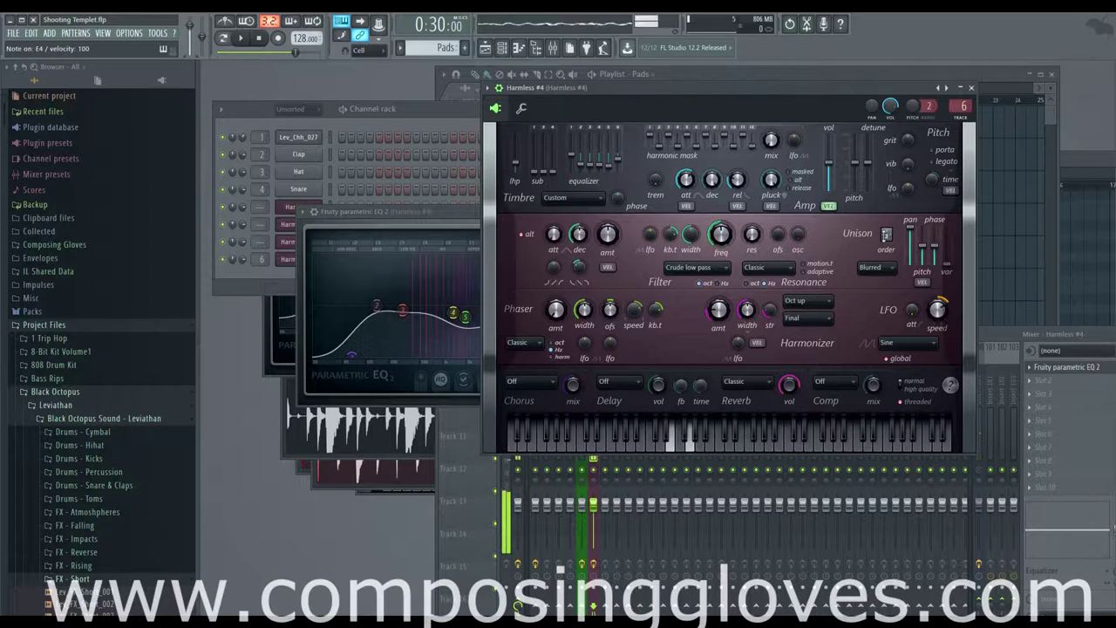
drag(923, 248, 935, 257)
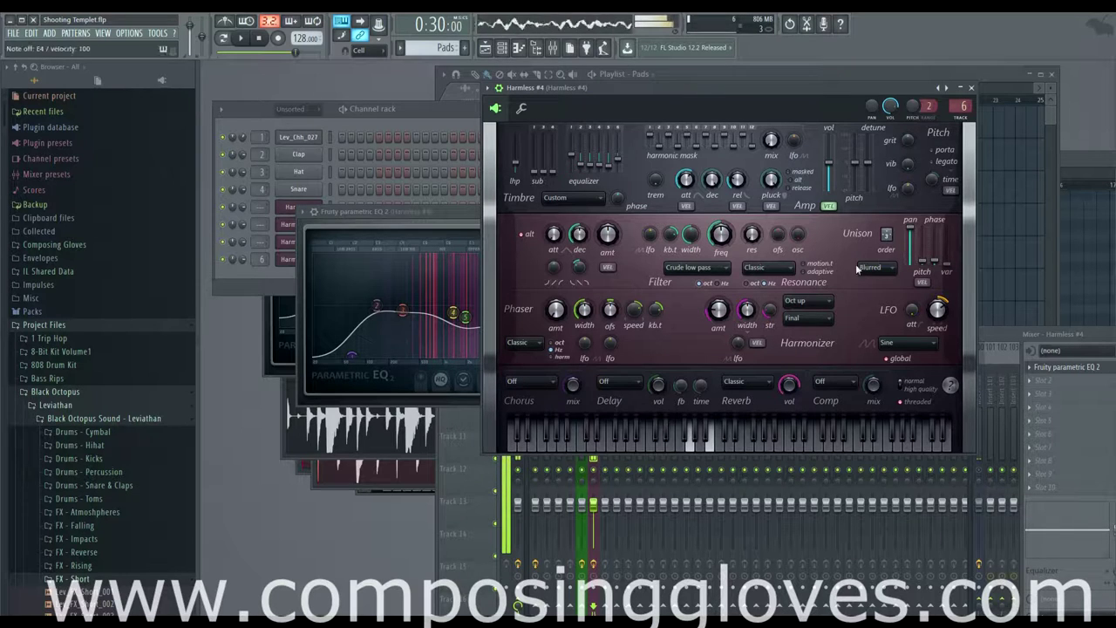
Set Harmless #4's chorus to Classic after trying Flanger, and raise its filter frequency to about 72%
click(542, 381)
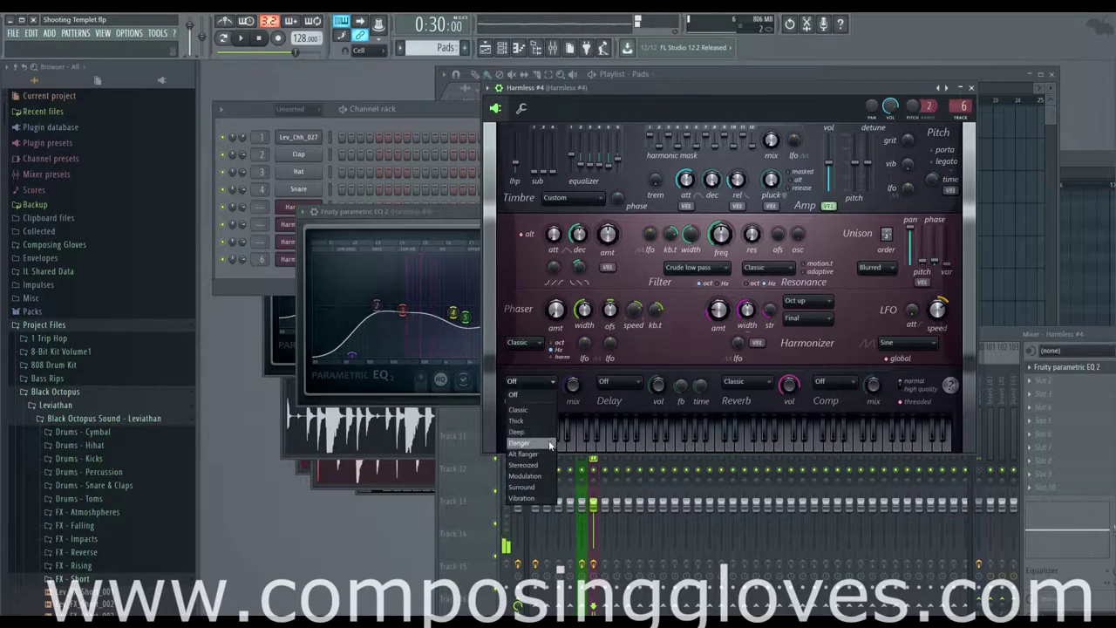
click(550, 444)
click(528, 381)
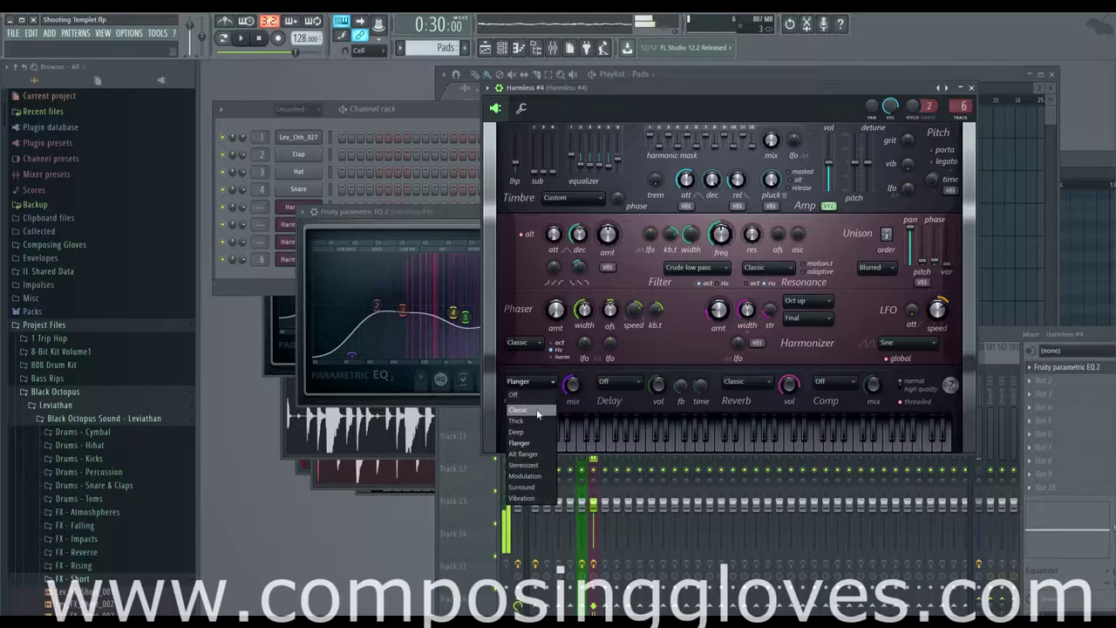
click(536, 410)
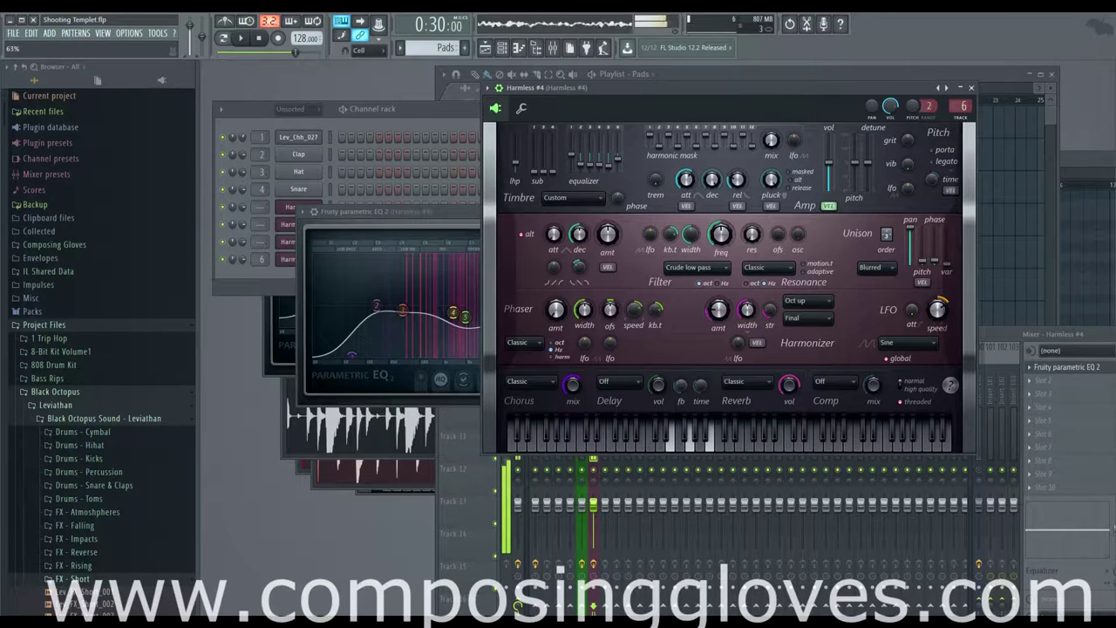
drag(722, 236, 722, 214)
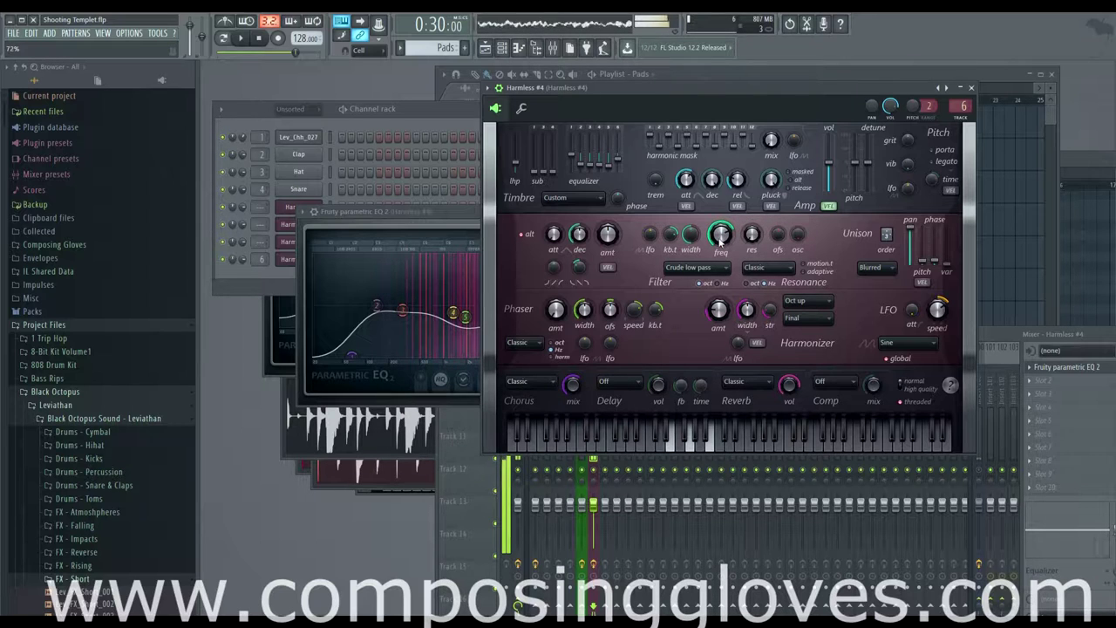
Audition a chord on Harmless #4, checking its synth settings and its response in the Parametric EQ 2
drag(670, 90, 715, 104)
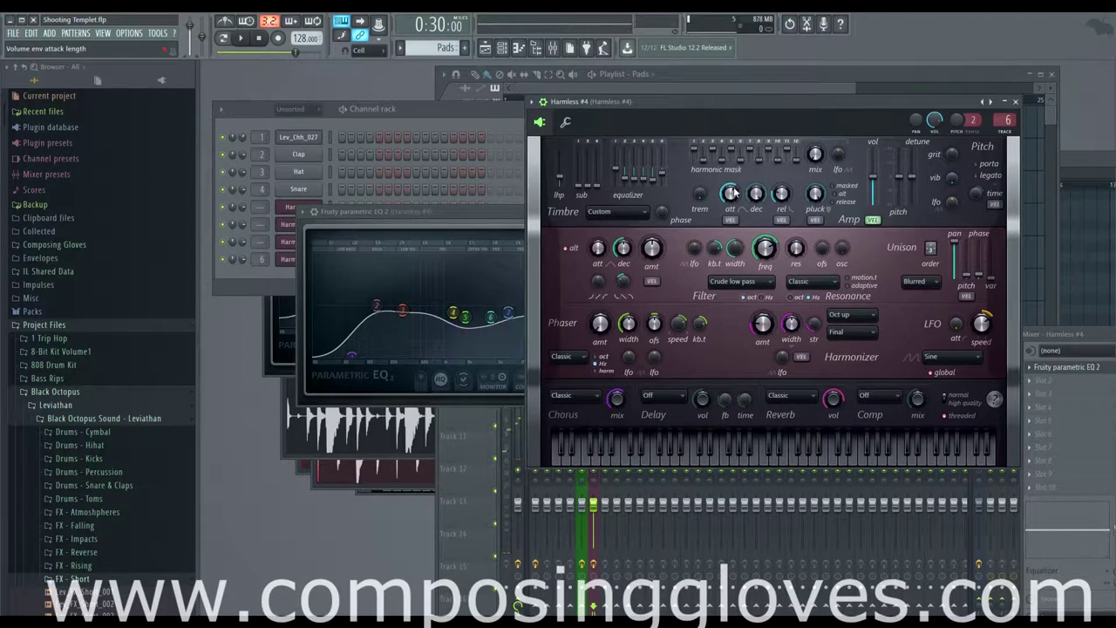
key(c)
key(b)
key(m)
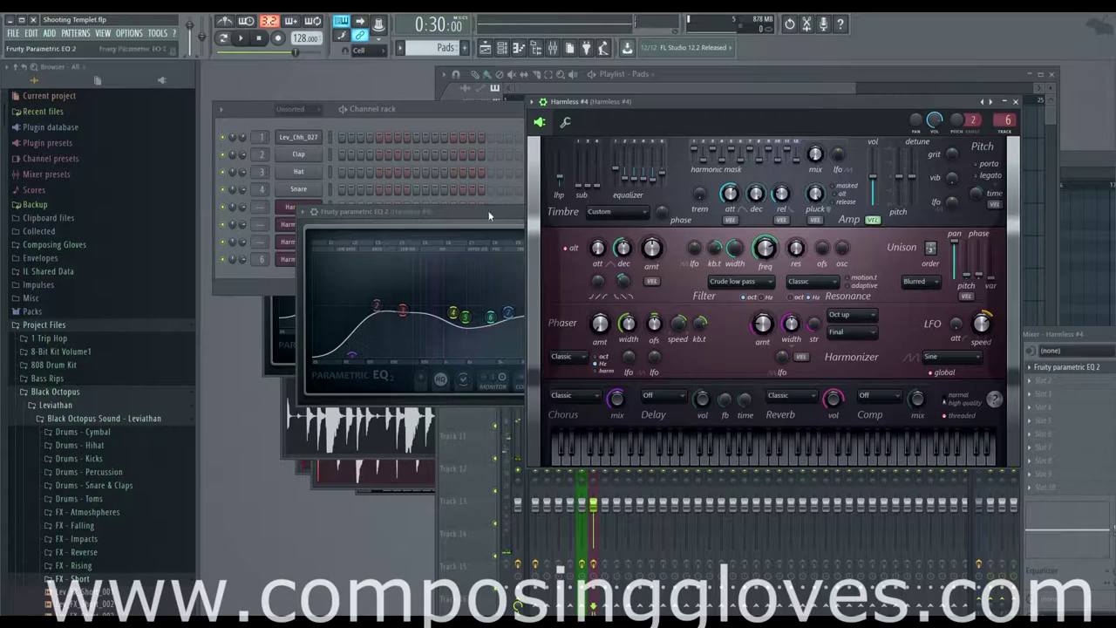
drag(487, 210, 465, 230)
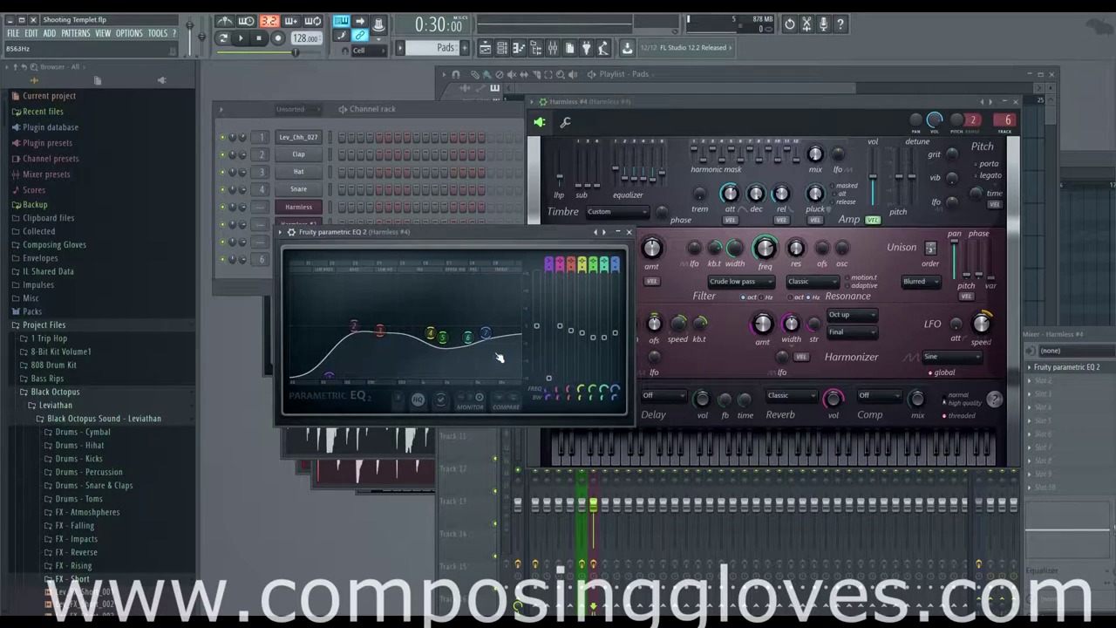
key(c)
key(b)
key(m)
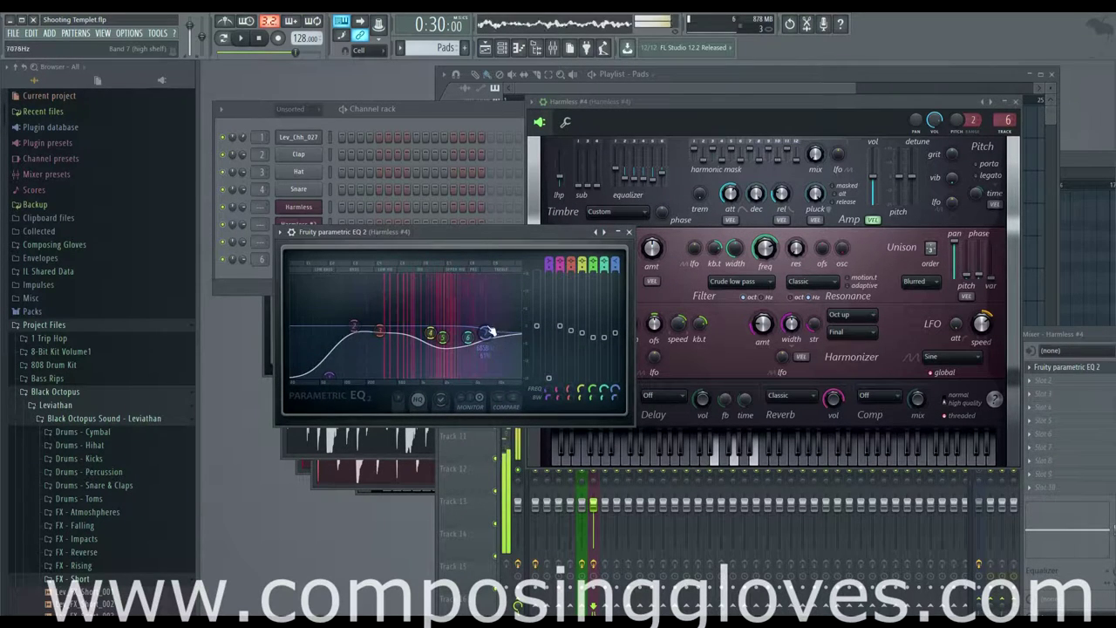
Set the playlist's song position to bar 5 and select Pattern 1 for editing in the channel rack
click(588, 81)
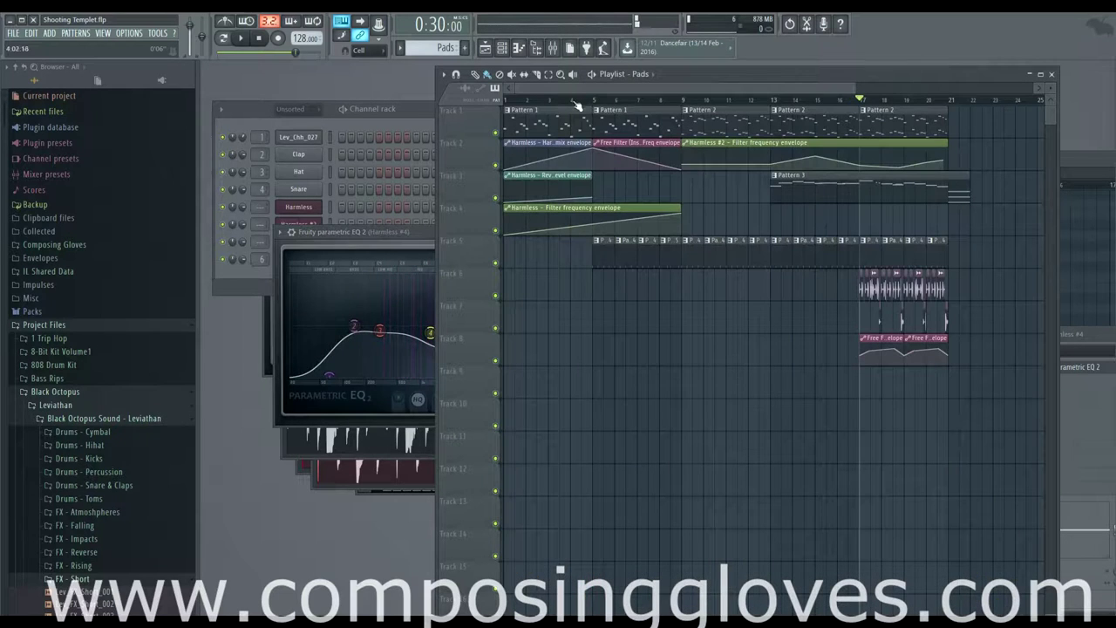
click(593, 100)
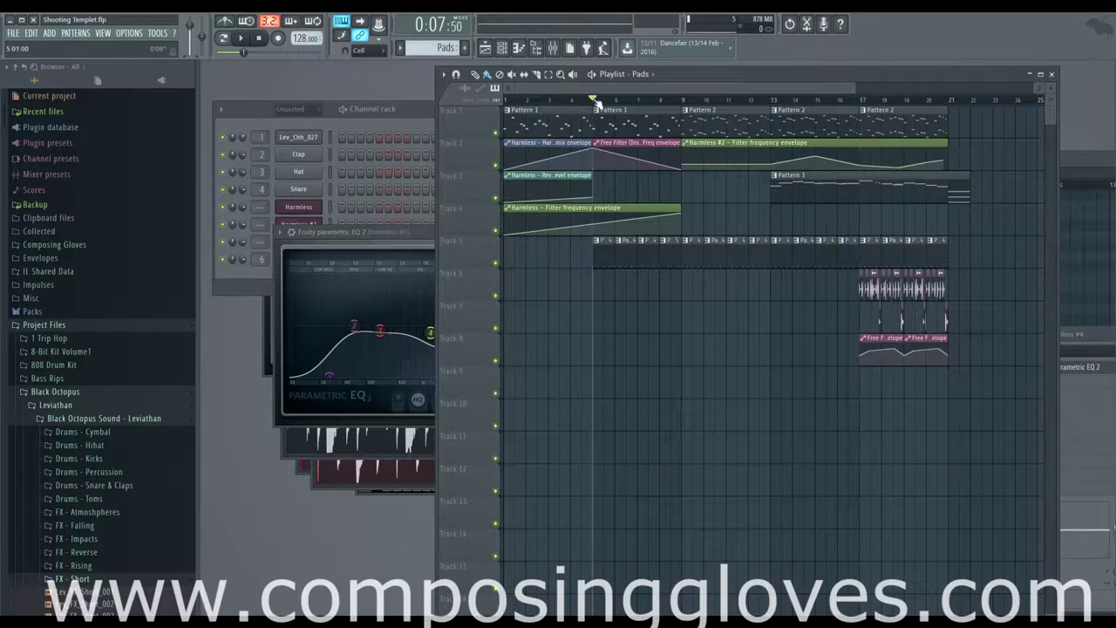
click(634, 122)
click(334, 115)
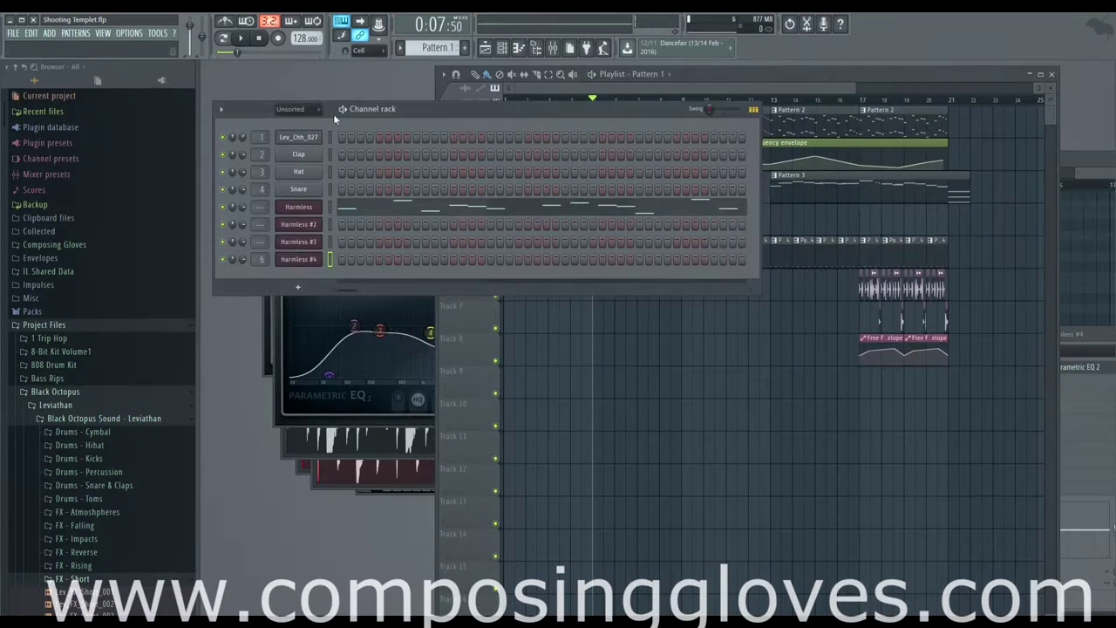
Open Harmless #4's piano roll and add a one-bar A2 note in bar 1
right_click(316, 255)
click(336, 261)
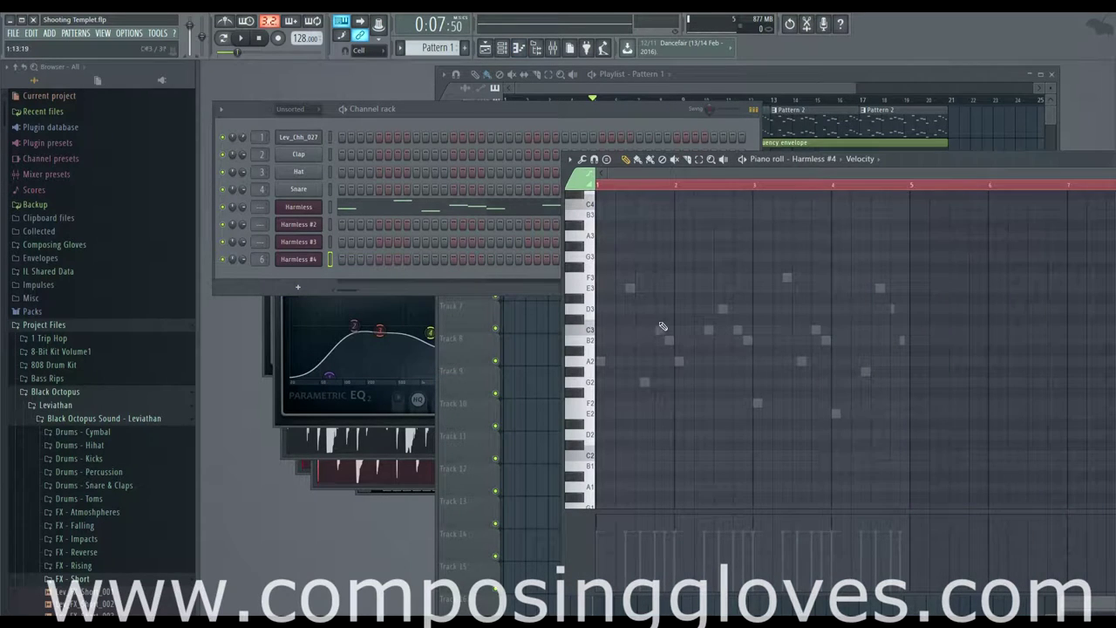
click(617, 367)
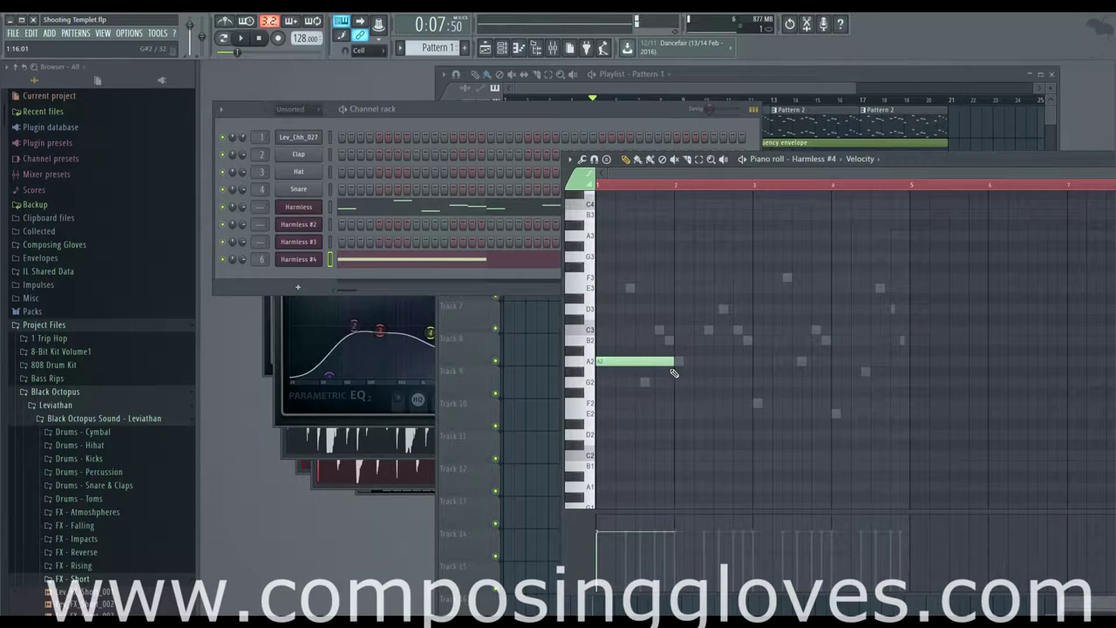
Try F3 and A3 notes above the A2 note, audition a C3 variation, and delete the added notes
click(607, 279)
click(611, 235)
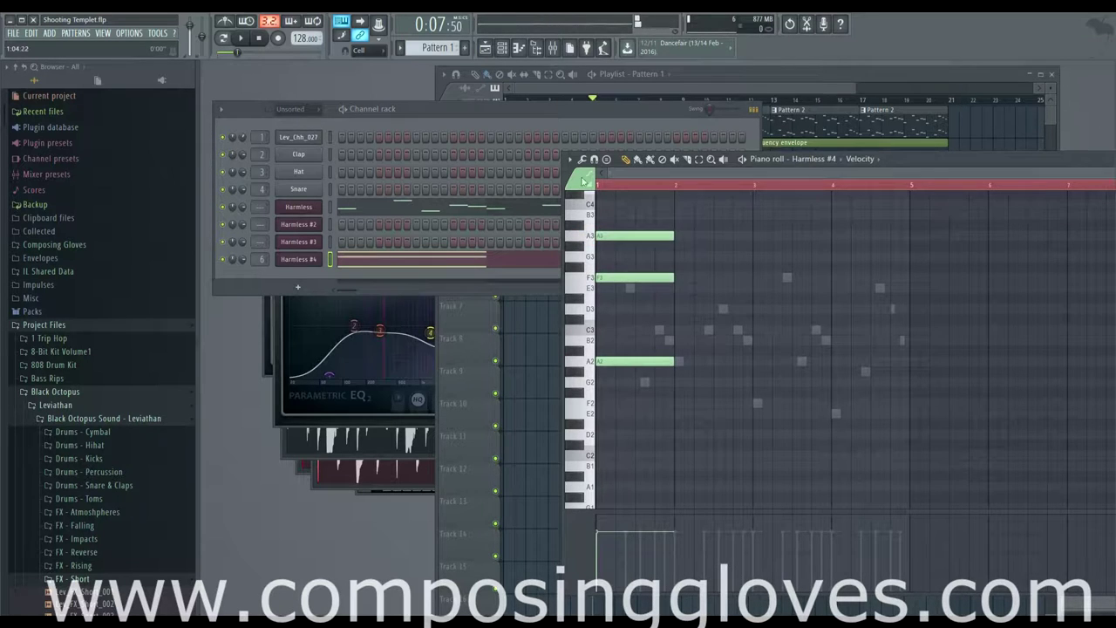
key(space)
key(space)
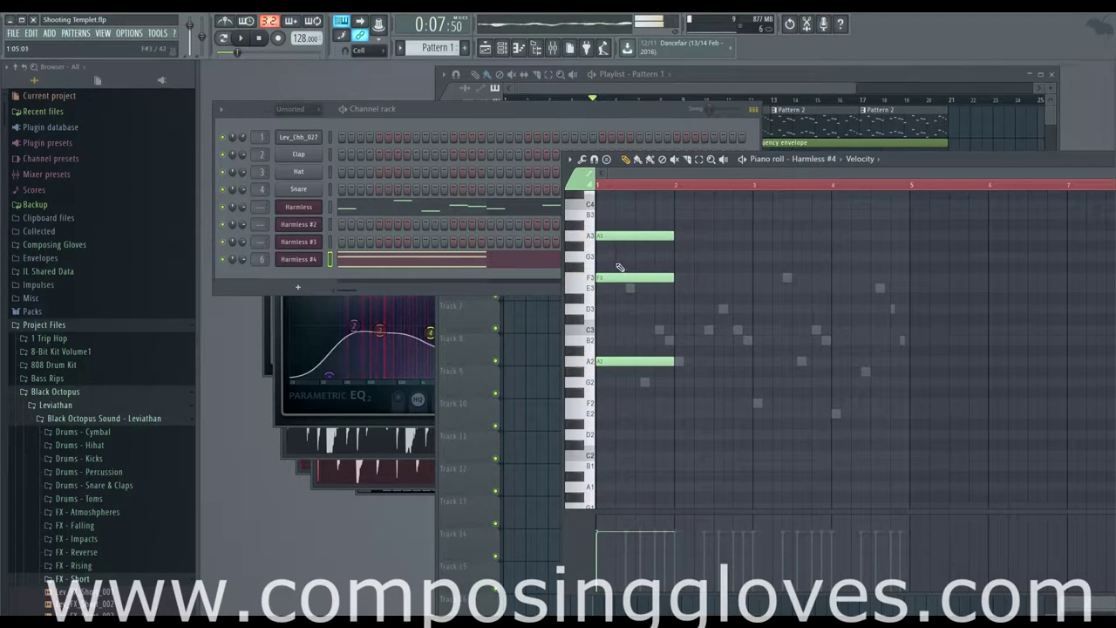
drag(615, 286, 613, 339)
key(space)
key(space)
right_click(642, 332)
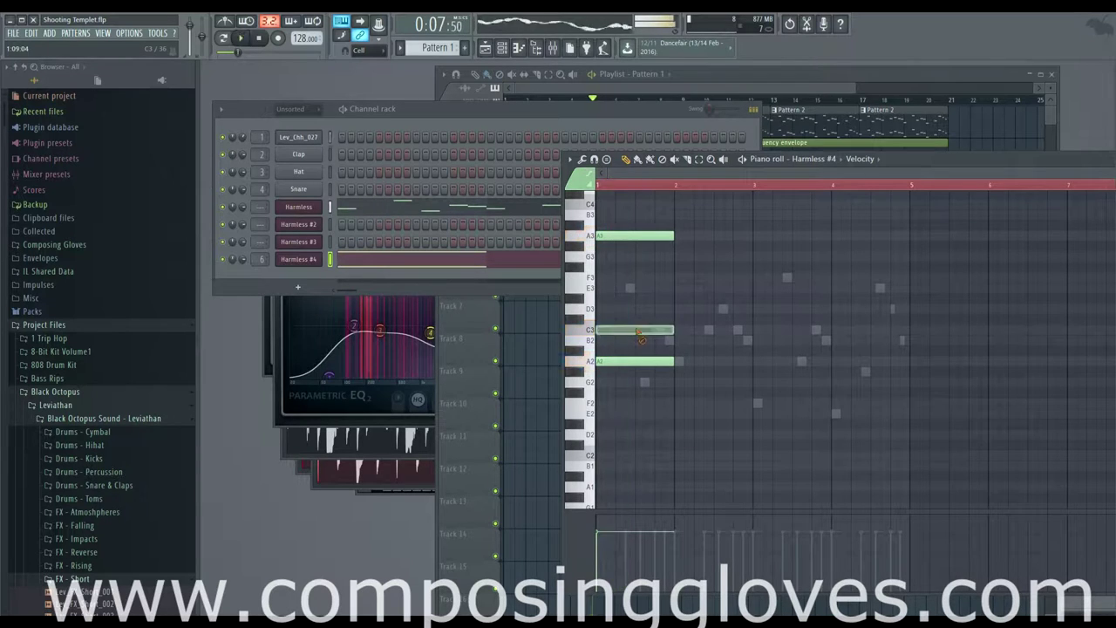
key(space)
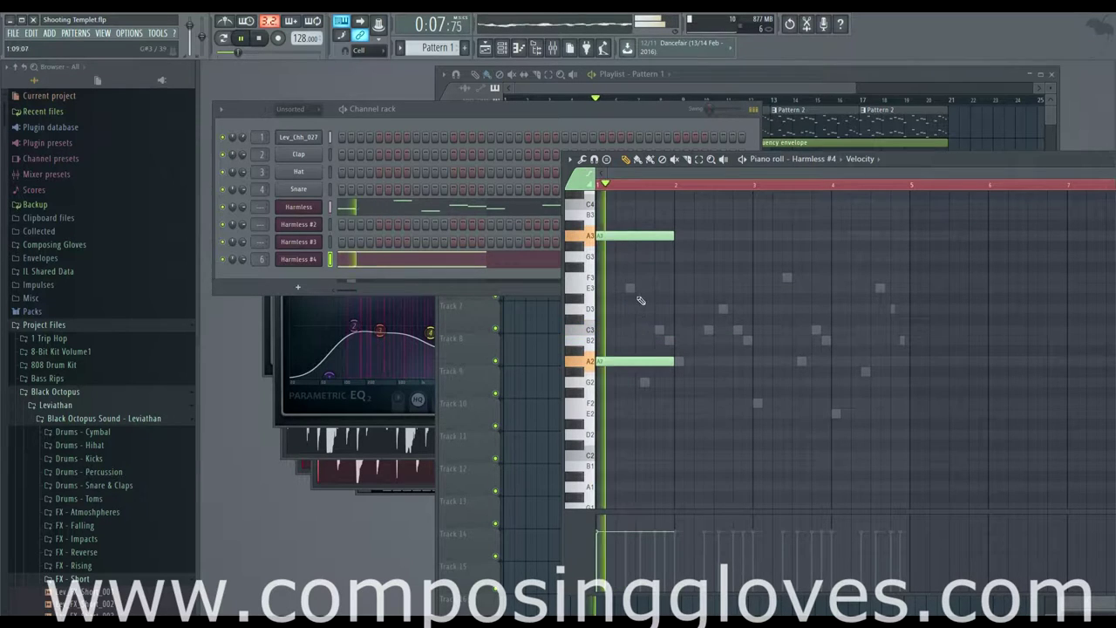
right_click(637, 234)
Extend the A2 note to two bars and add one-bar F2 and E2 notes in bars 3 and 4
drag(681, 366, 752, 365)
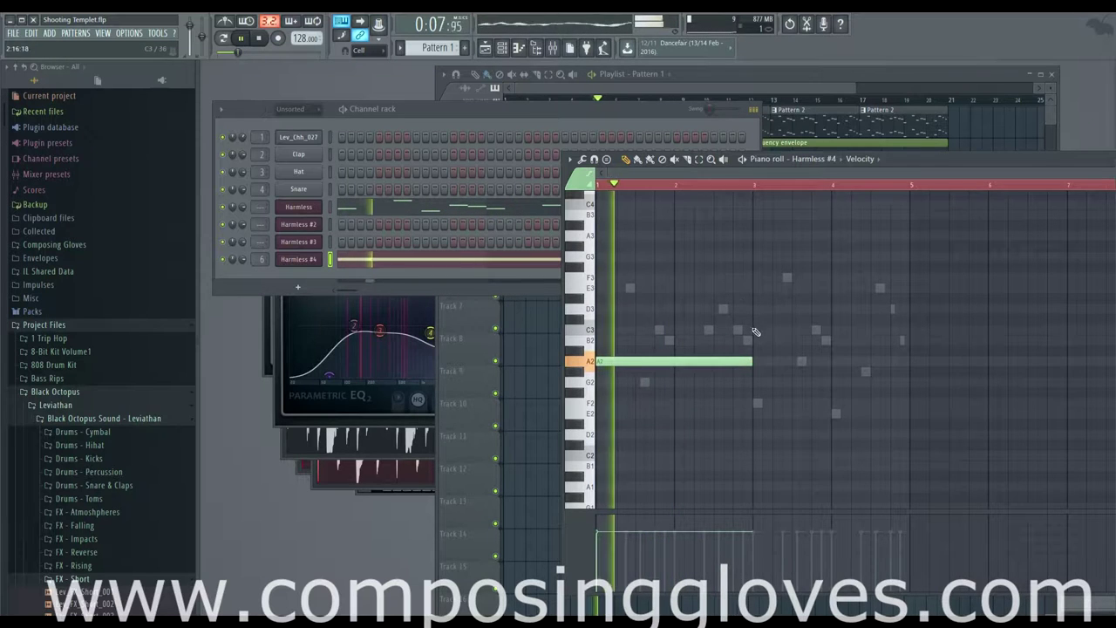
click(756, 403)
drag(902, 402, 830, 402)
click(837, 413)
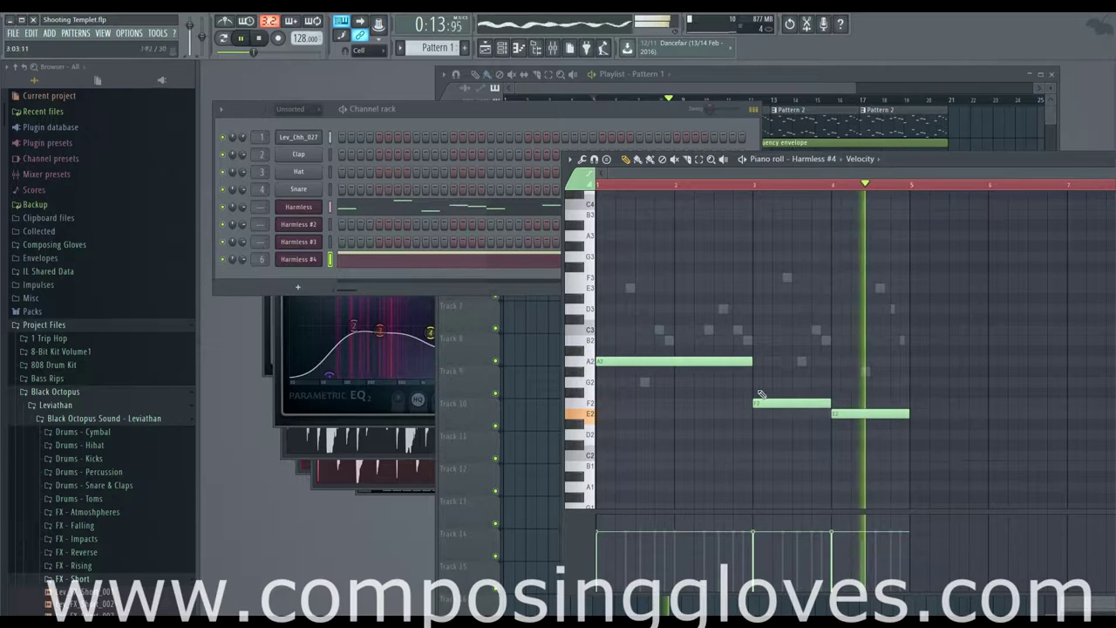
Cut the Harmless #4 notes out of Pattern 1 and paste them into its channel in a new pattern
right_click(294, 261)
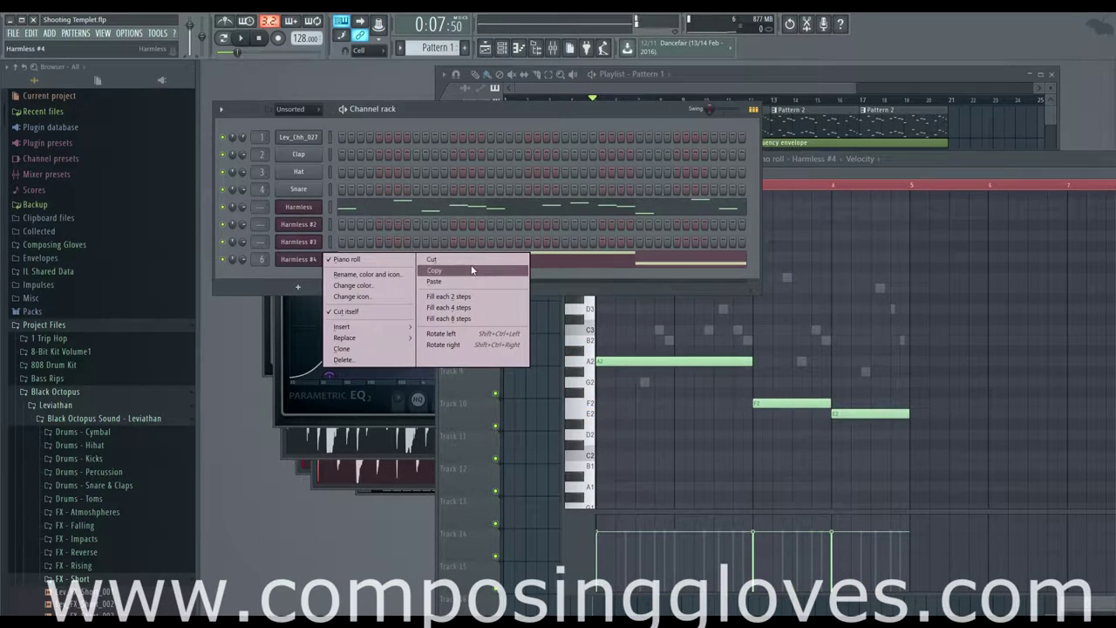
click(463, 271)
right_click(298, 258)
click(453, 260)
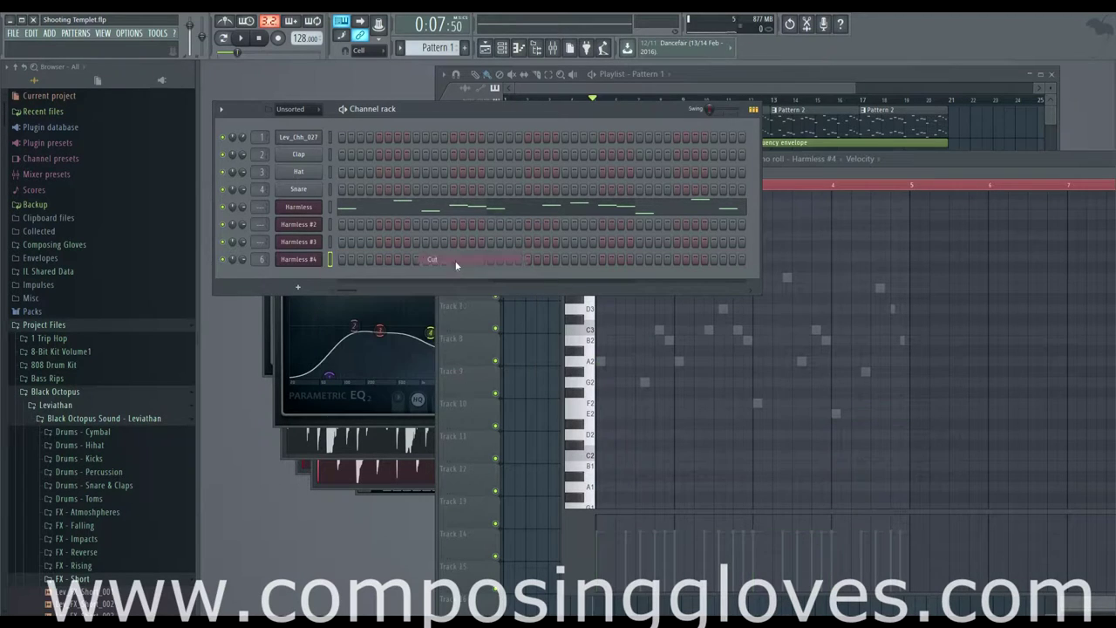
click(465, 48)
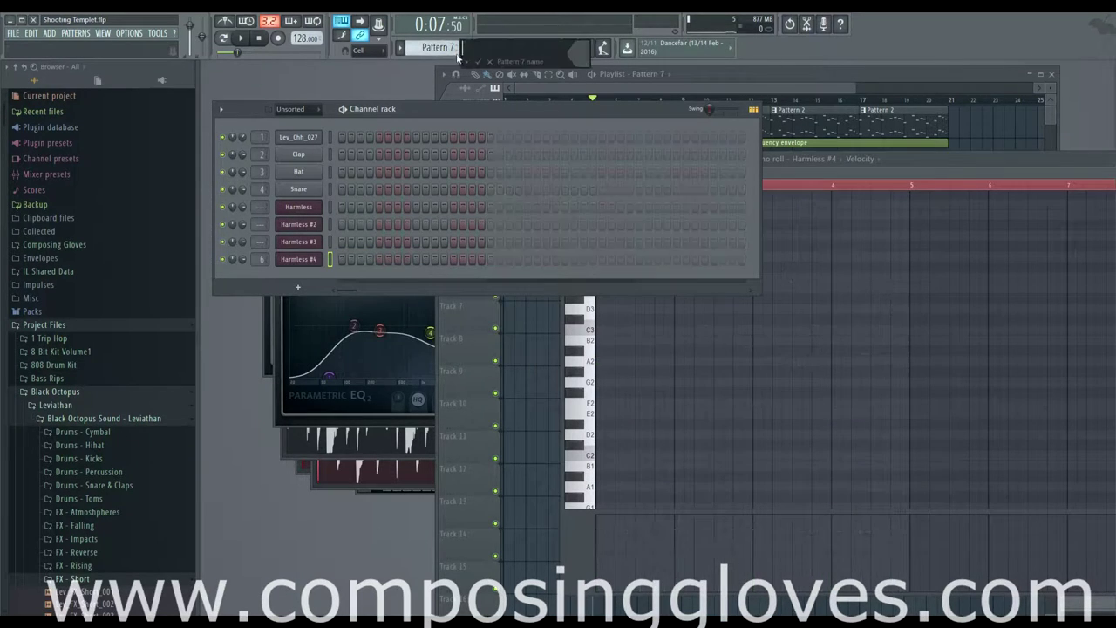
key(Return)
right_click(315, 261)
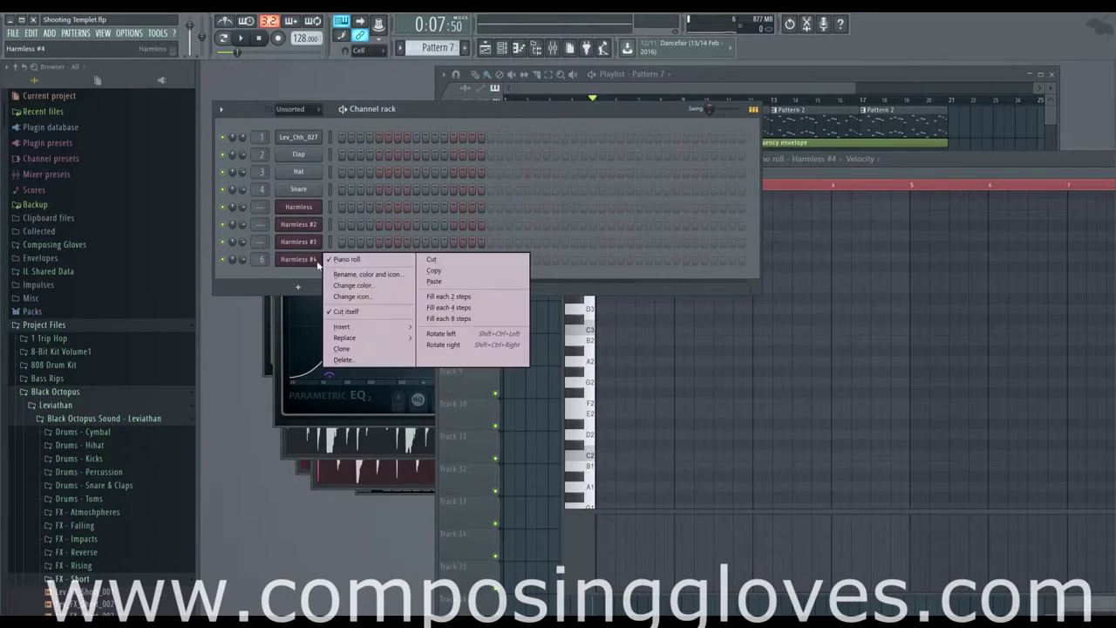
click(434, 281)
Place four Pattern 7 clips on playlist Track 9 from bar 5 to bar 21, and select that time range
click(752, 87)
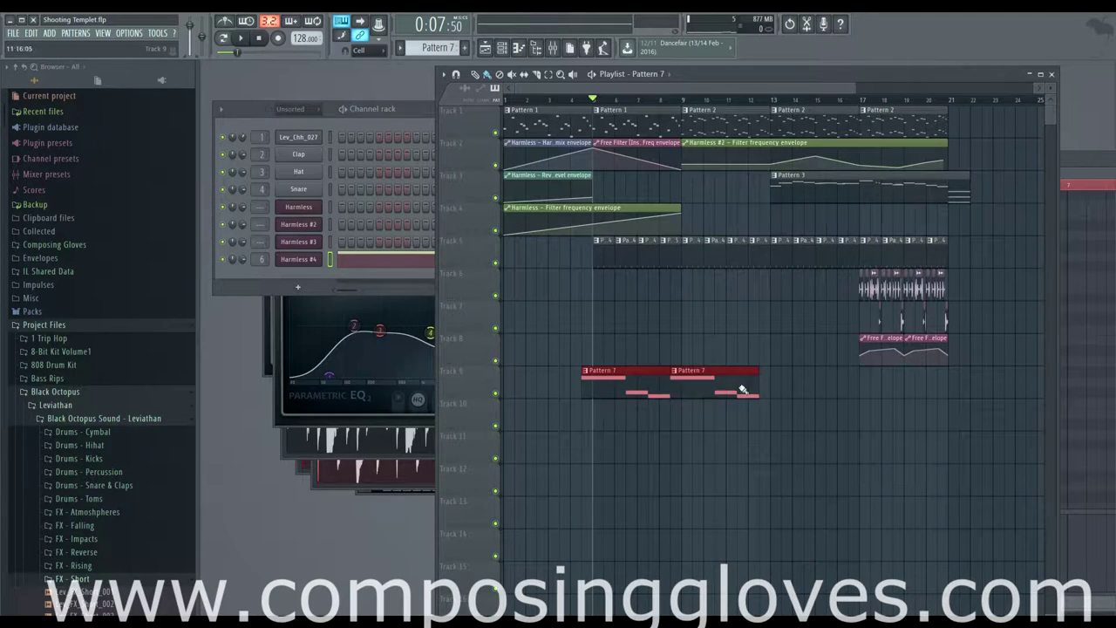
key(ctrl+b)
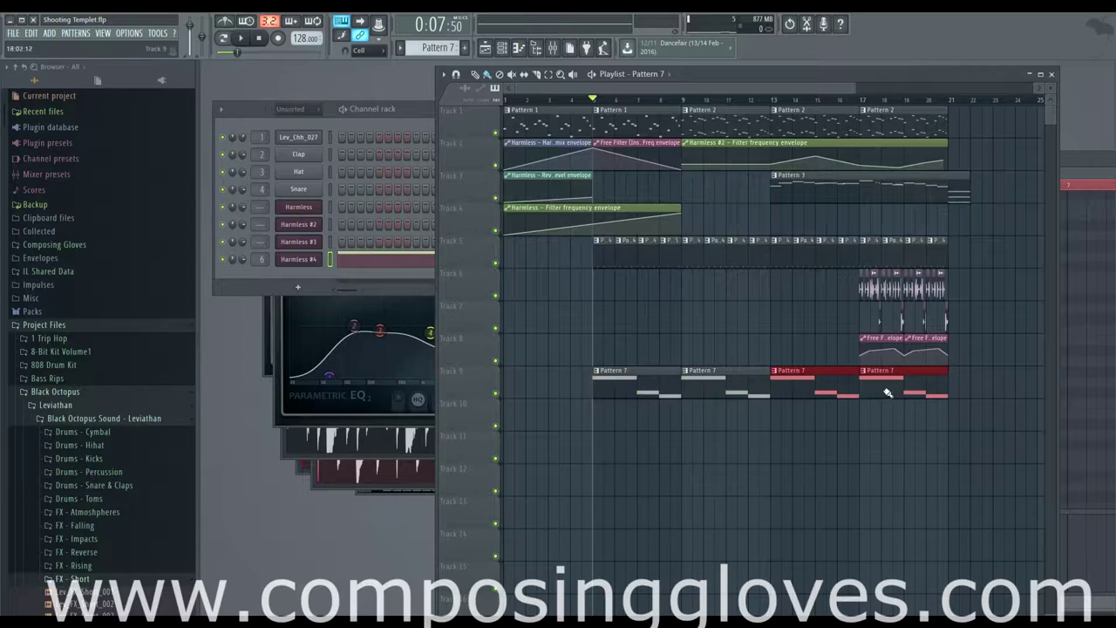
drag(600, 105, 946, 155)
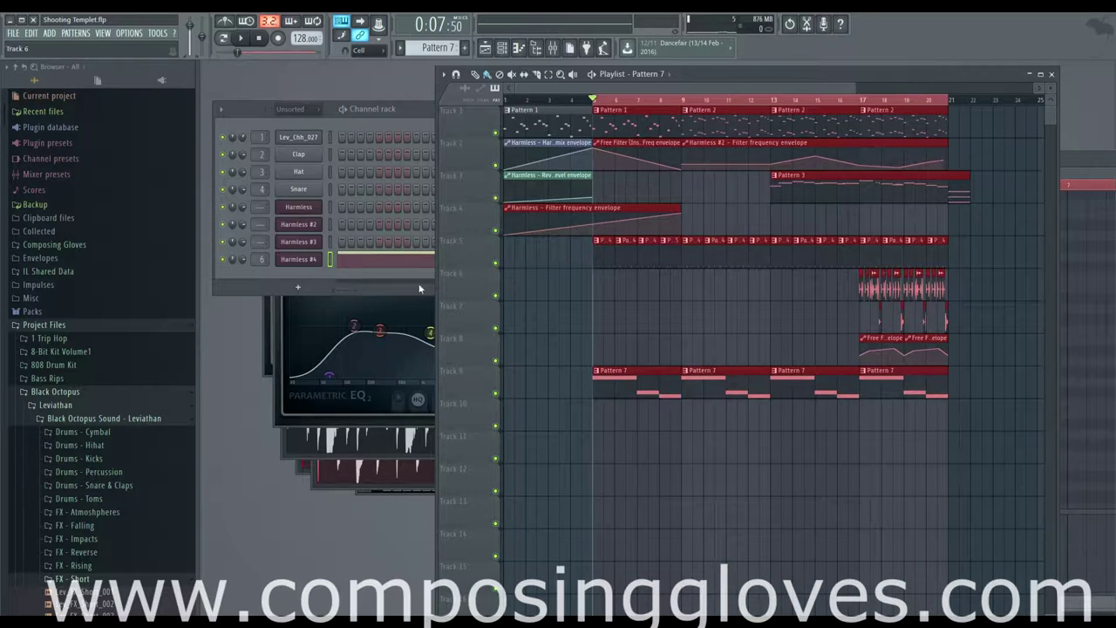
Create an automation clip for the Harmless #4 filter cutoff frequency across the selected range from bar 5 to bar 21
click(308, 262)
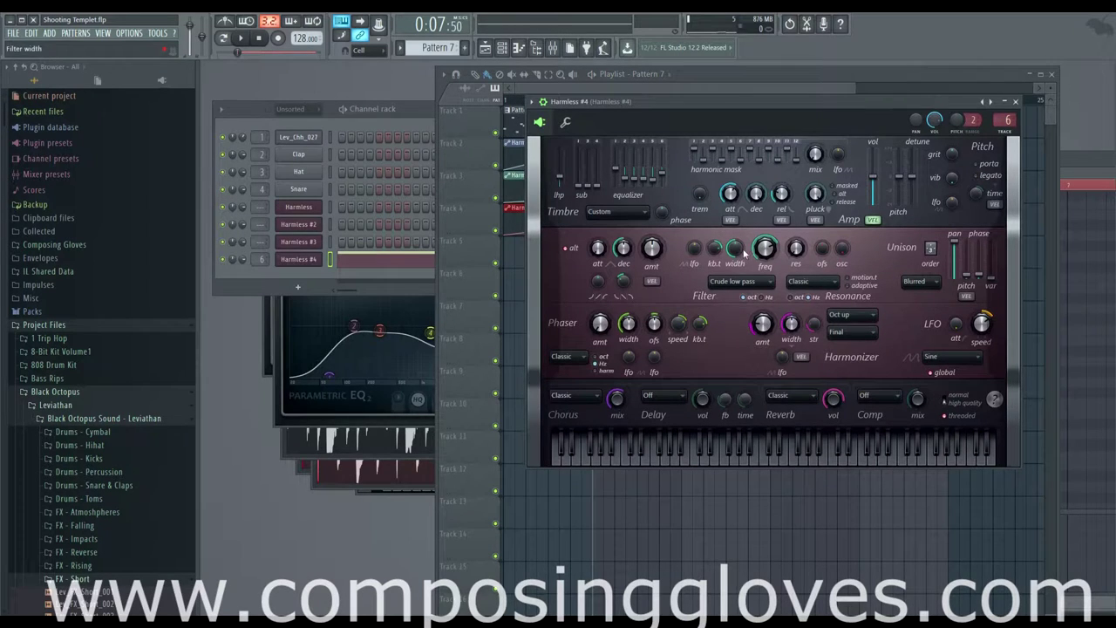
right_click(766, 255)
click(828, 333)
click(643, 98)
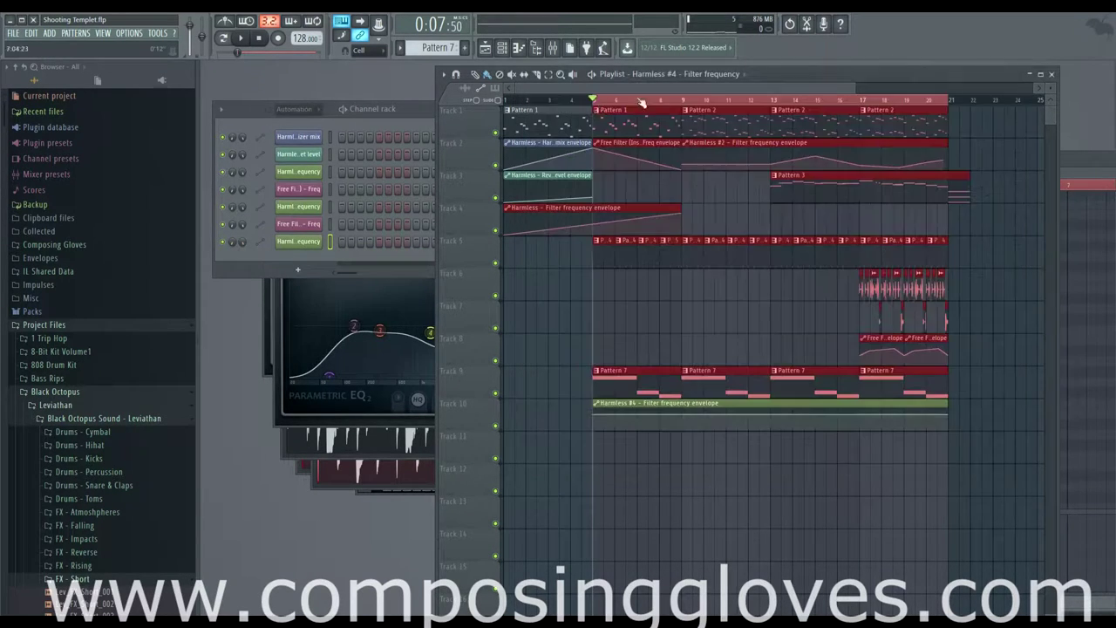
Lower the starting point of the Harmless #4 filter frequency envelope to make a steady upward ramp, and play it from bar 2
click(556, 108)
click(559, 101)
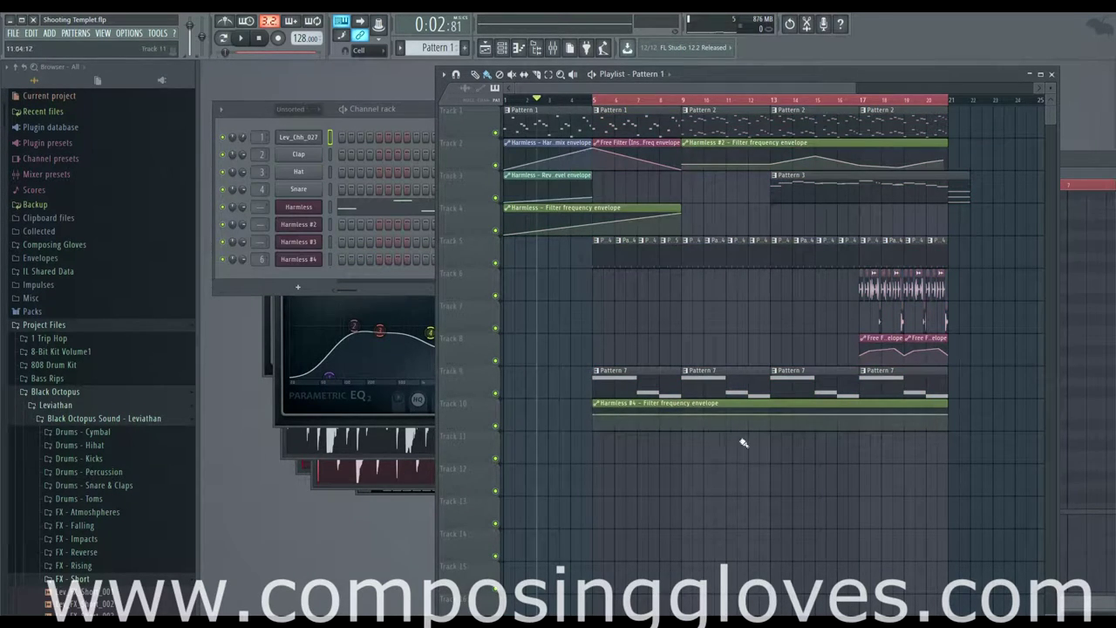
key(space)
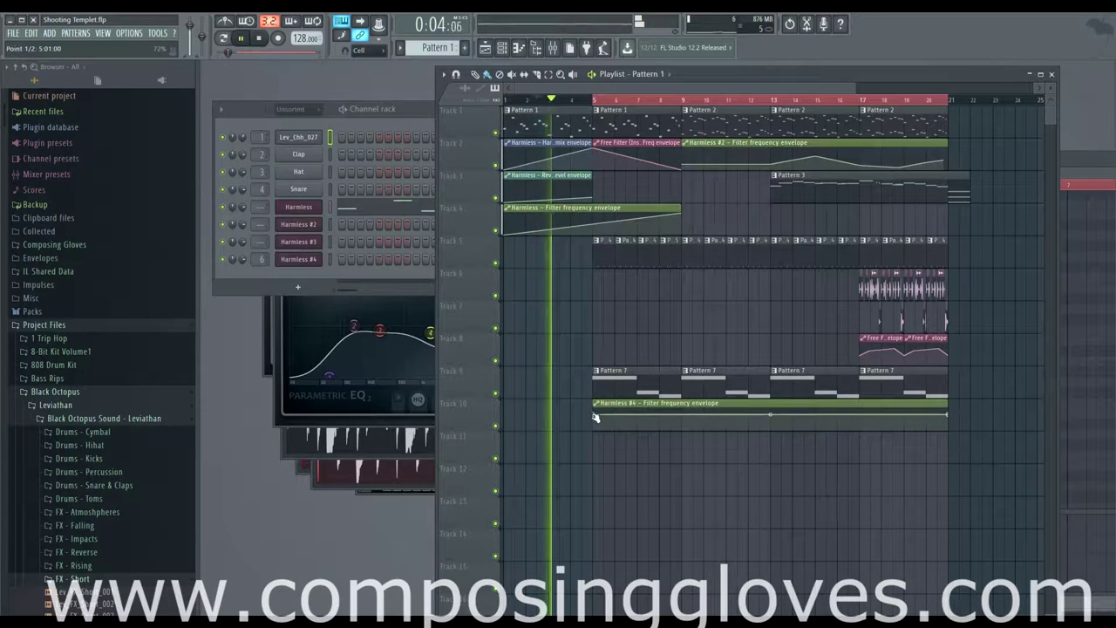
drag(594, 415, 596, 427)
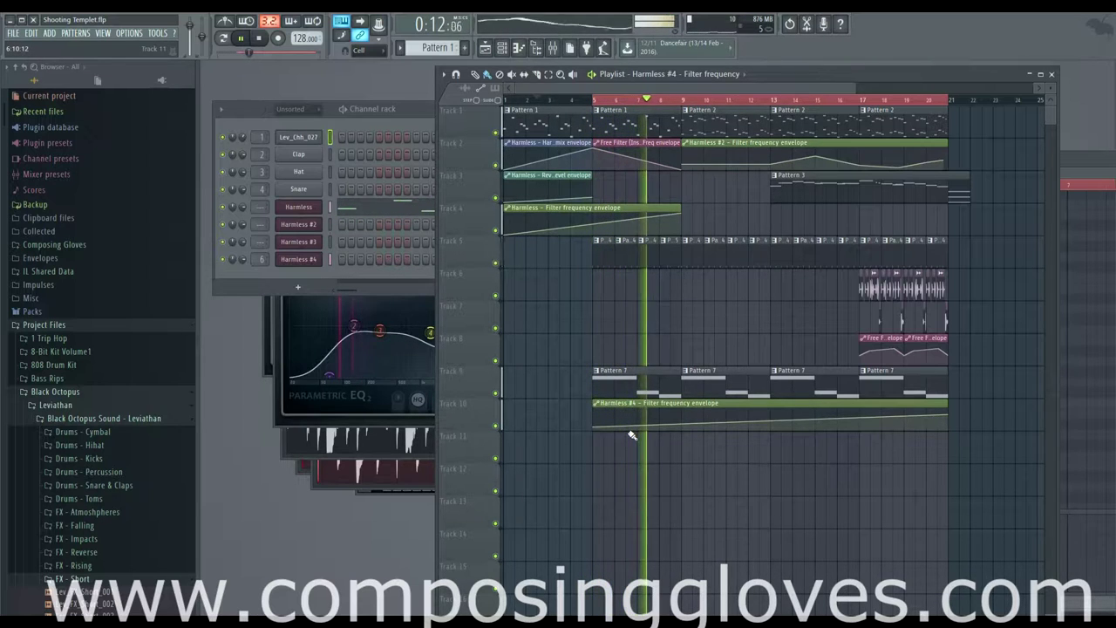
drag(752, 342, 719, 344)
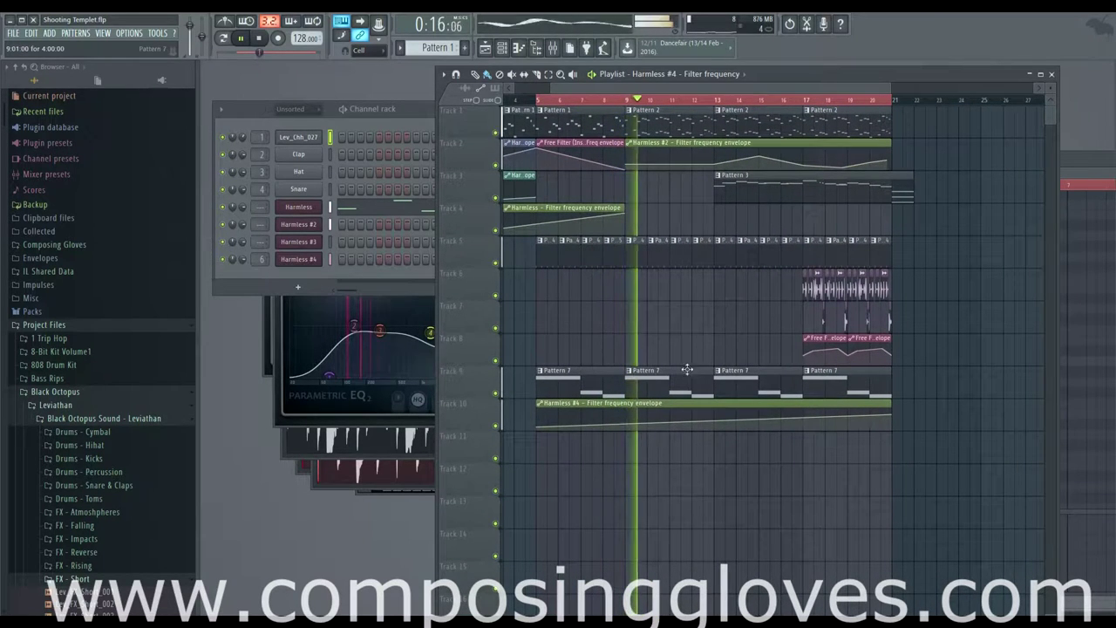
Make the Pattern 7 clip at bar 9 unique and change its Harmless #4 notes to C3, A2 and B2
key(space)
right_click(630, 376)
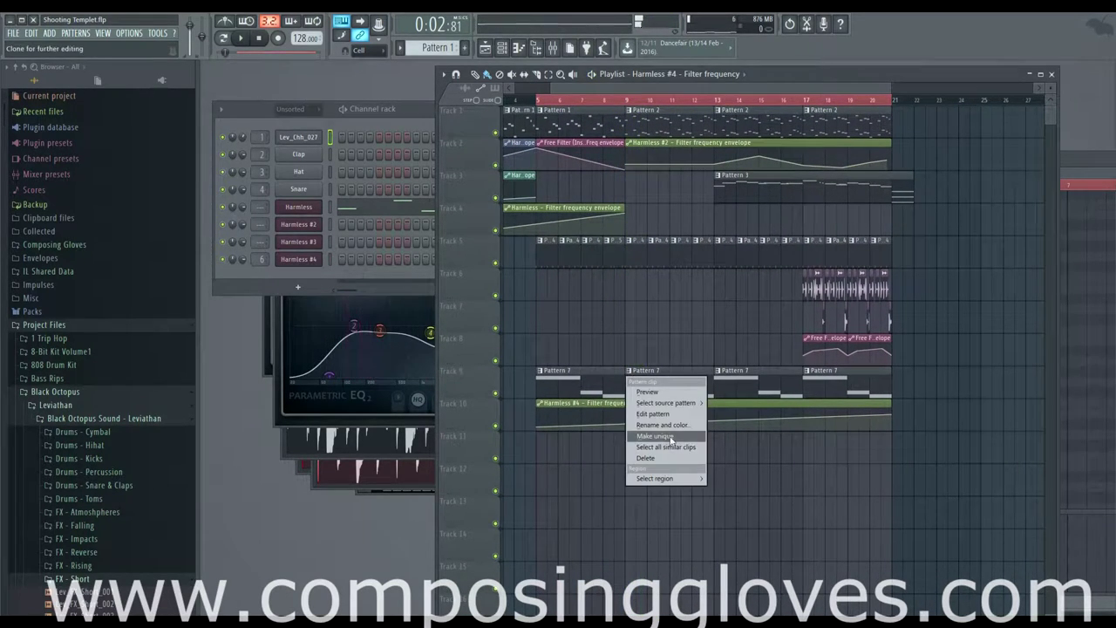
click(671, 436)
double_click(663, 383)
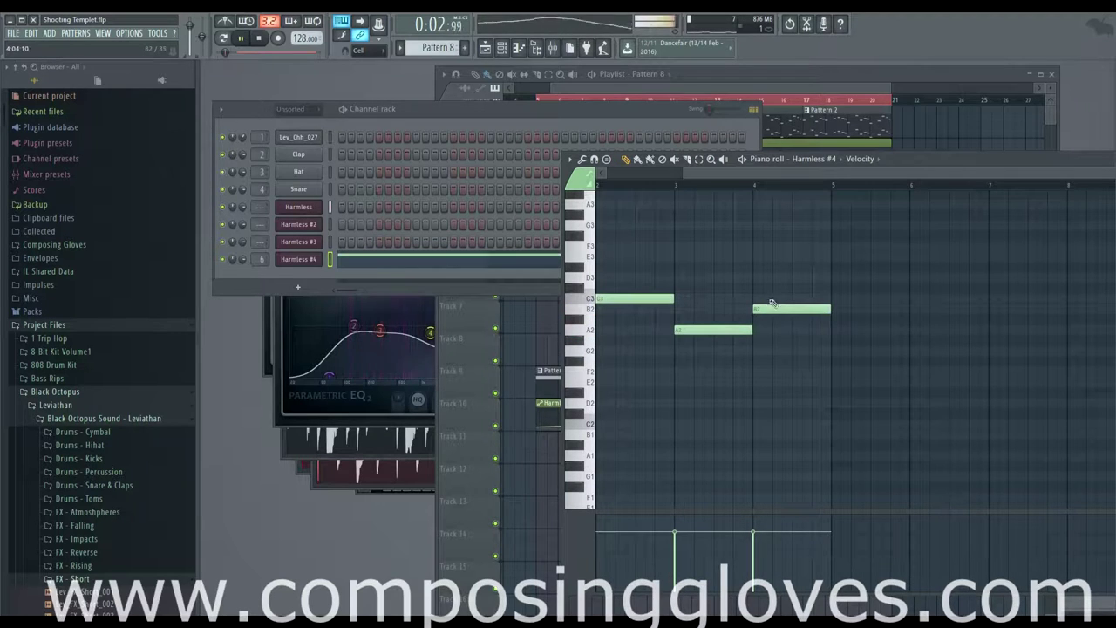
click(627, 74)
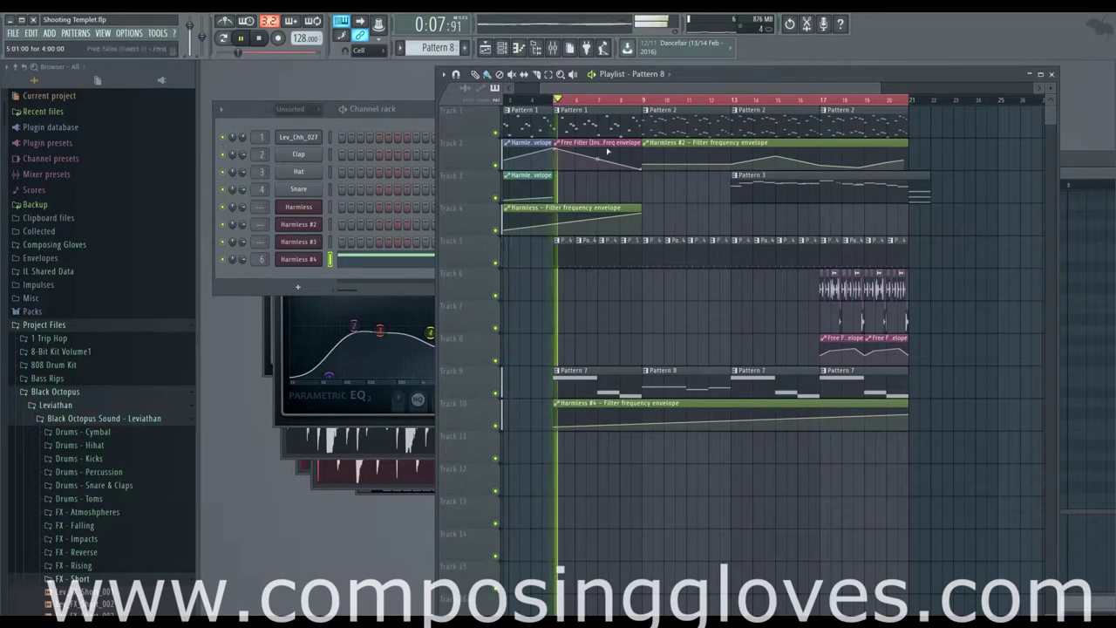
Listen to the arrangement up to its last bars and inspect the Harmless #3 synth settings used in Pattern 3
drag(699, 344, 652, 341)
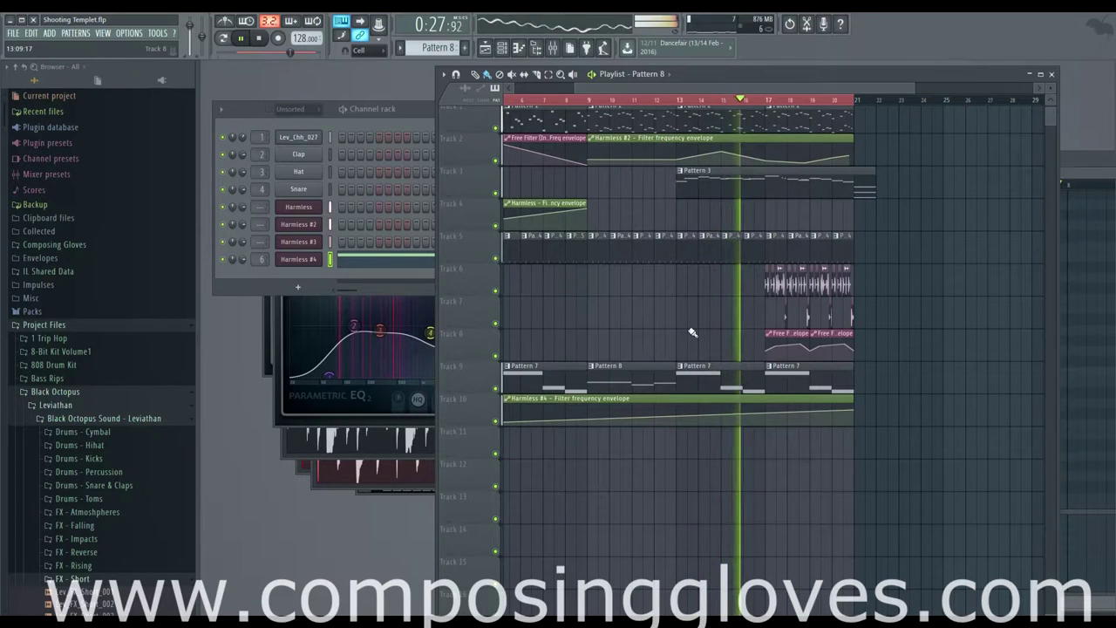
drag(721, 316, 667, 322)
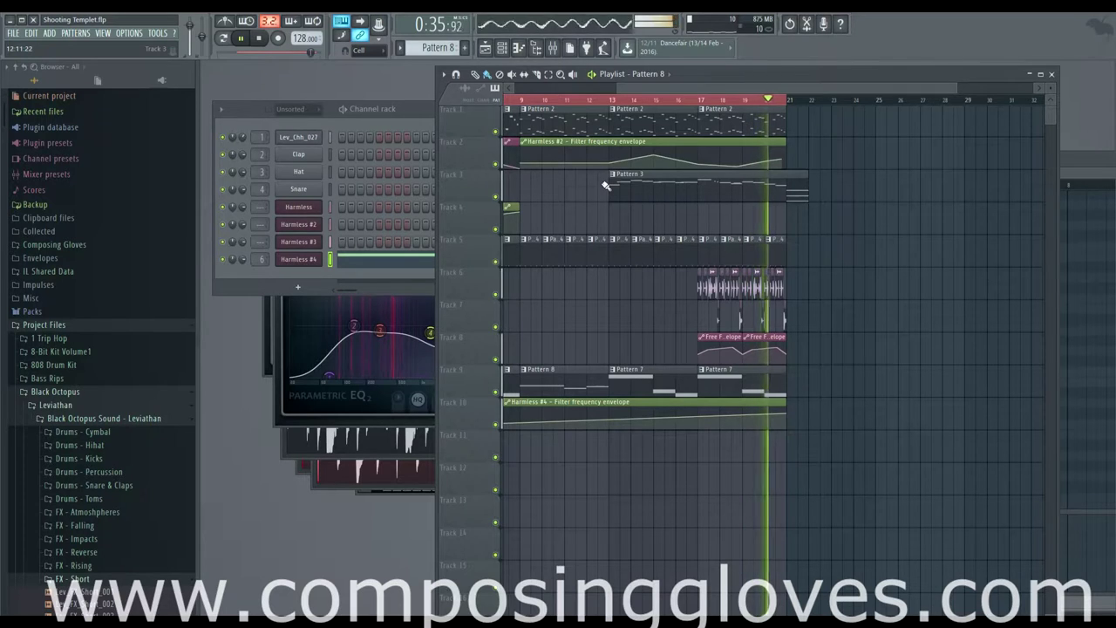
key(space)
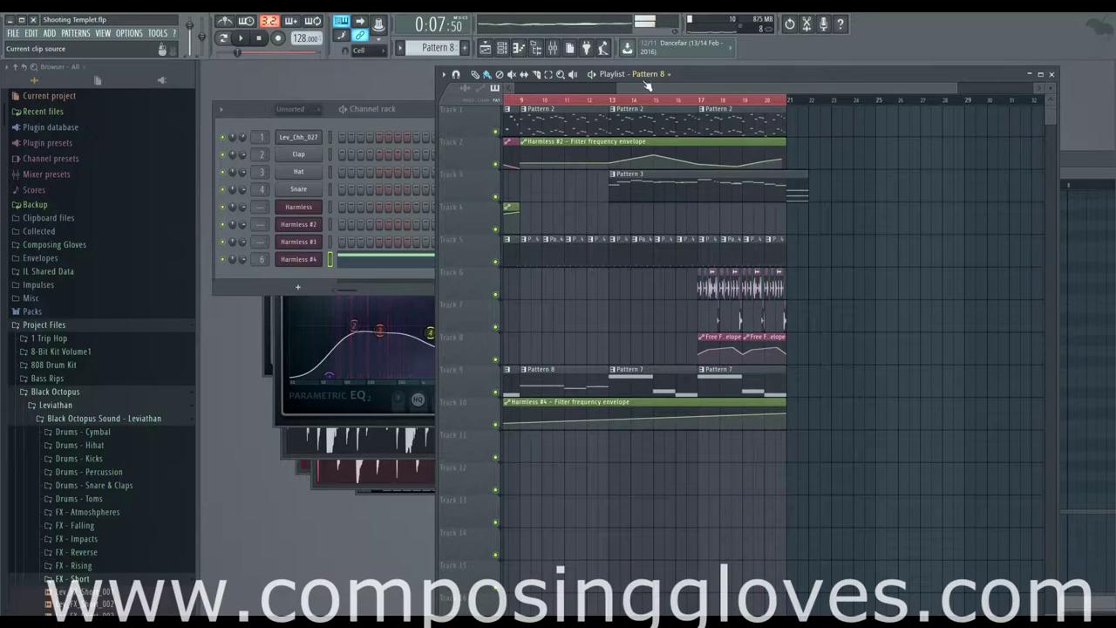
double_click(688, 188)
click(306, 254)
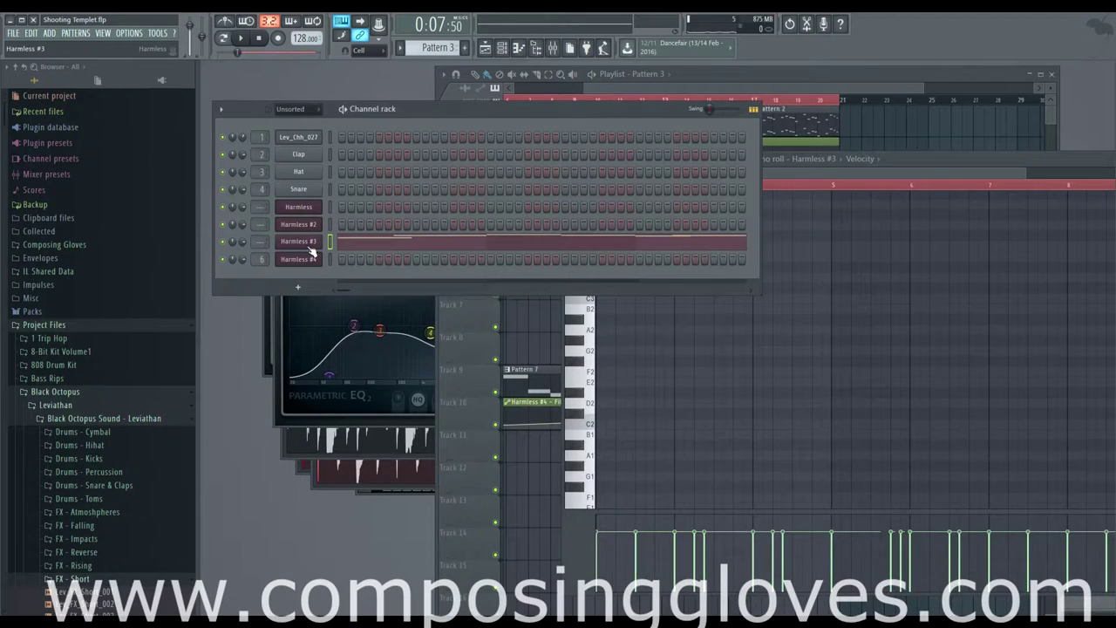
click(305, 244)
drag(859, 417, 889, 358)
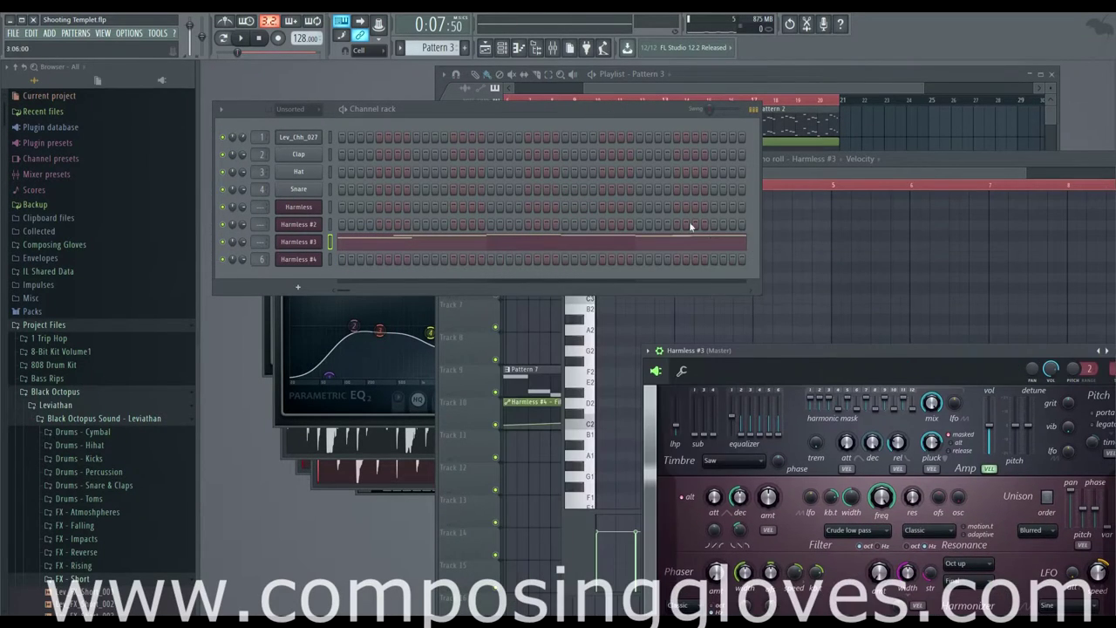
click(683, 93)
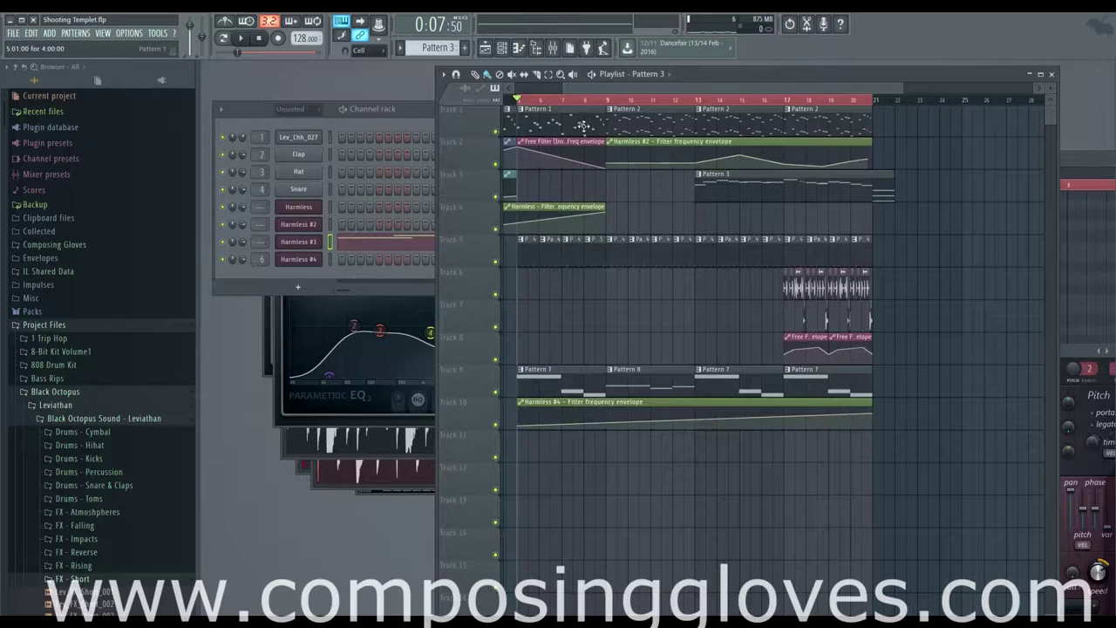
Raise the two-bar C3 note in Pattern 8 to A3 and play the playlist from bar 9
drag(635, 94, 592, 95)
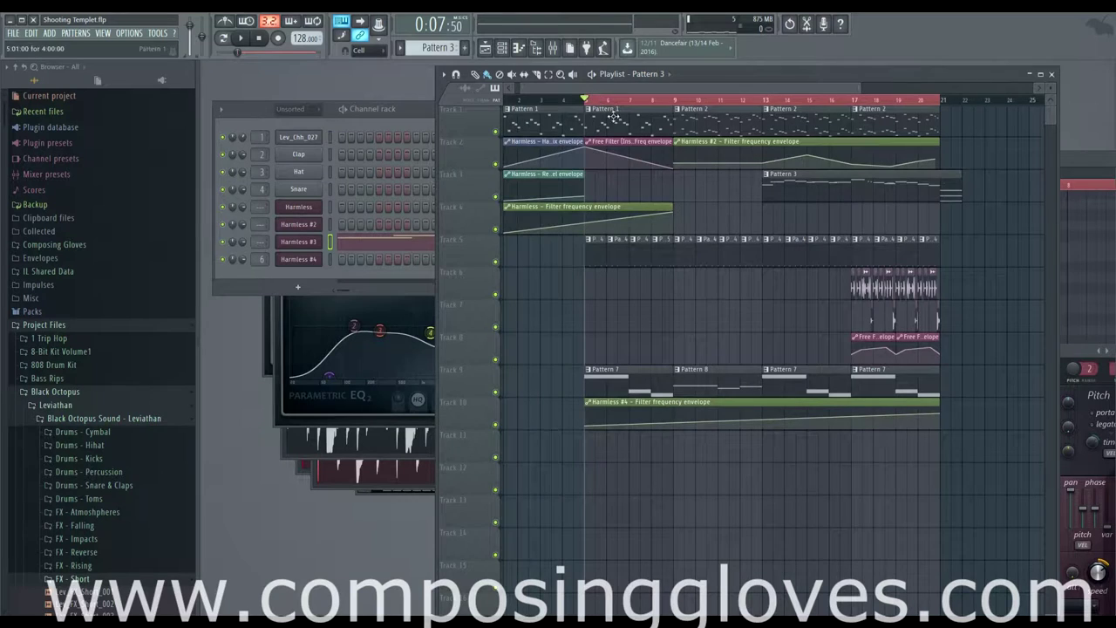
scroll(684, 339, up, 3)
scroll(697, 254, down, 4)
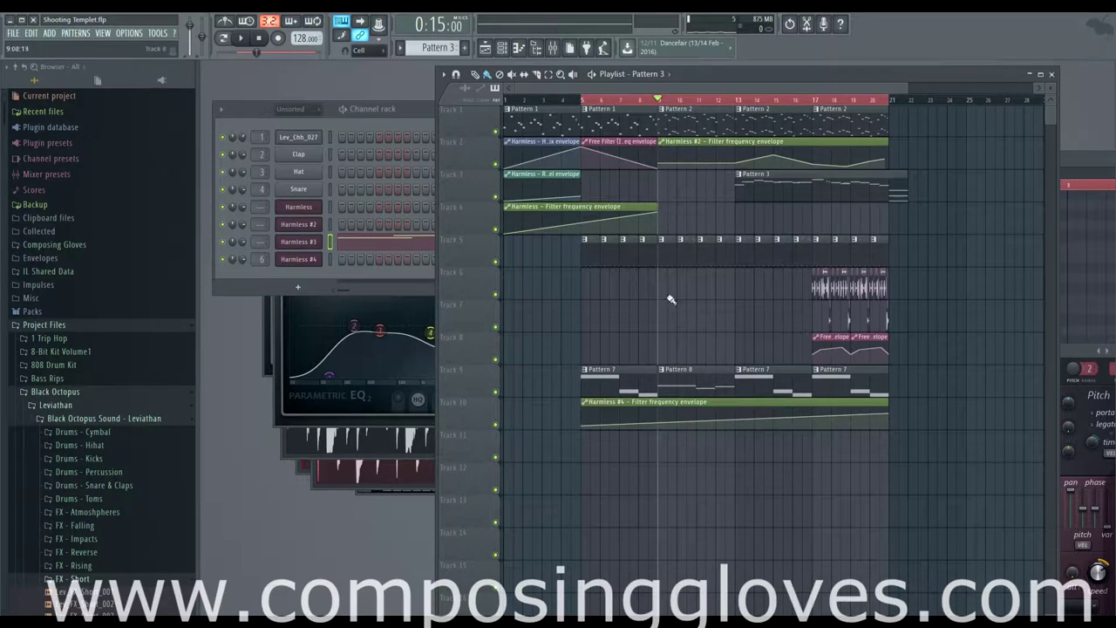
double_click(711, 392)
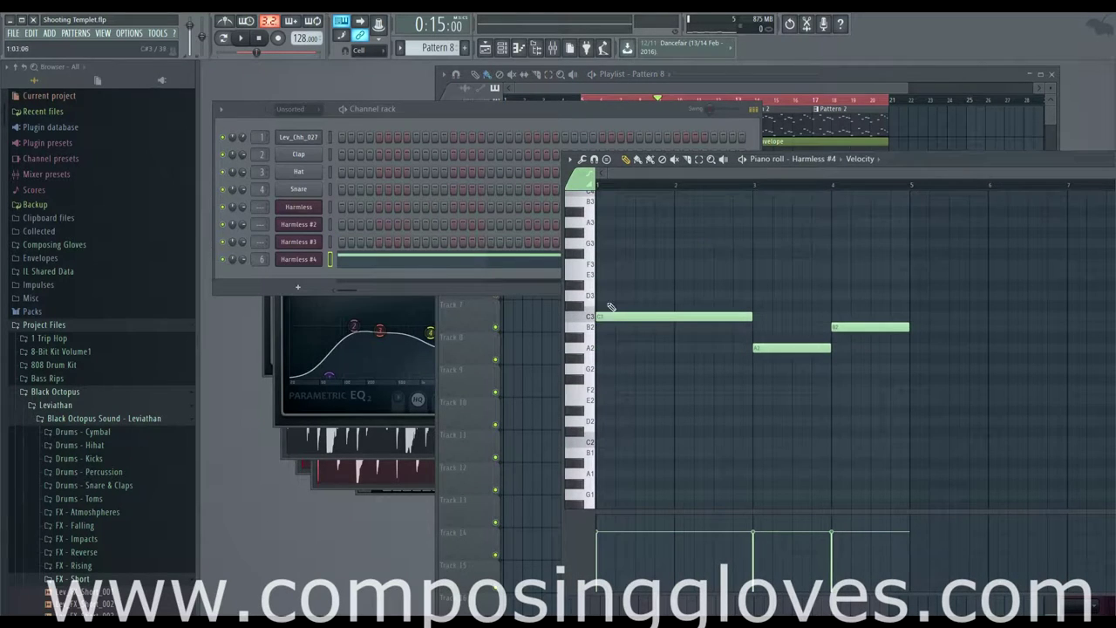
drag(613, 312, 717, 213)
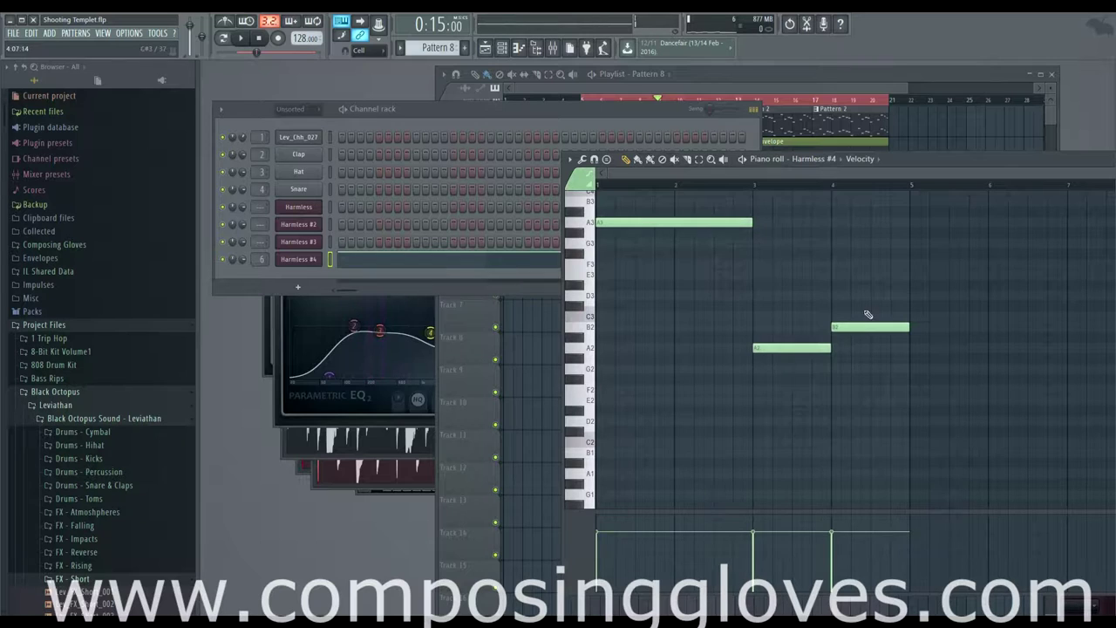
click(607, 87)
key(space)
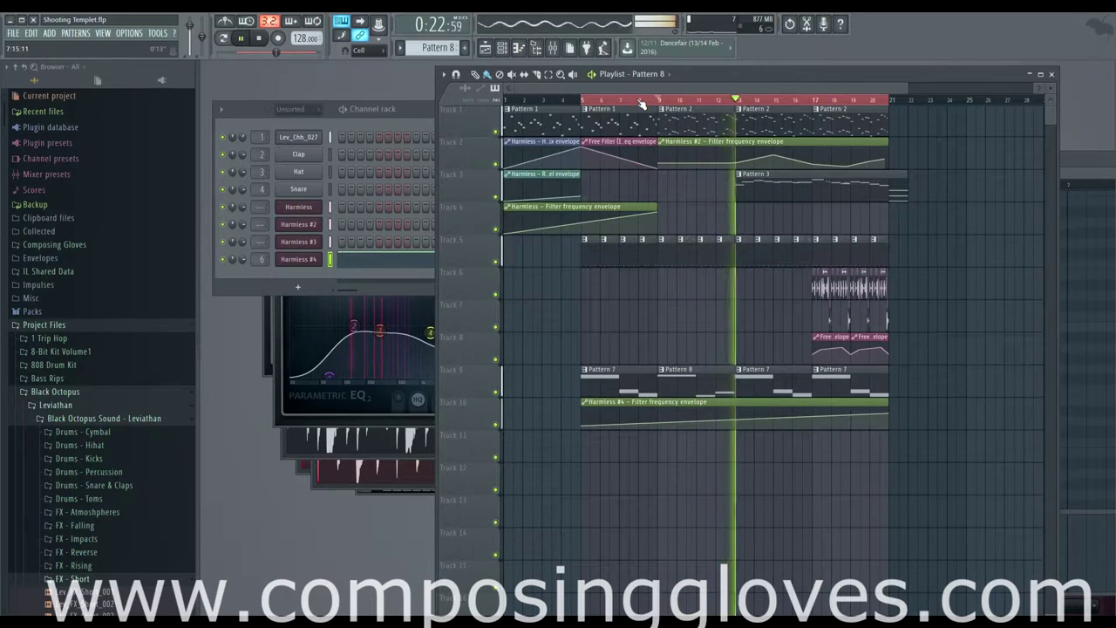
key(space)
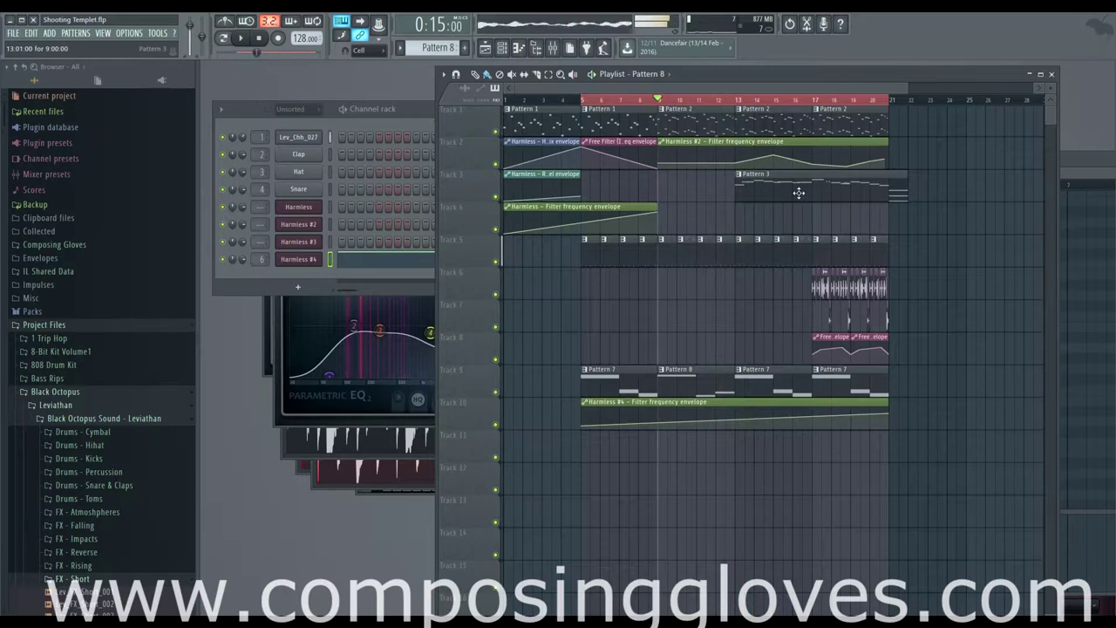
Route the Harmless #3 channel to mixer track 7 and load Fruity Parametric EQ 2 in its first effect slot
click(799, 193)
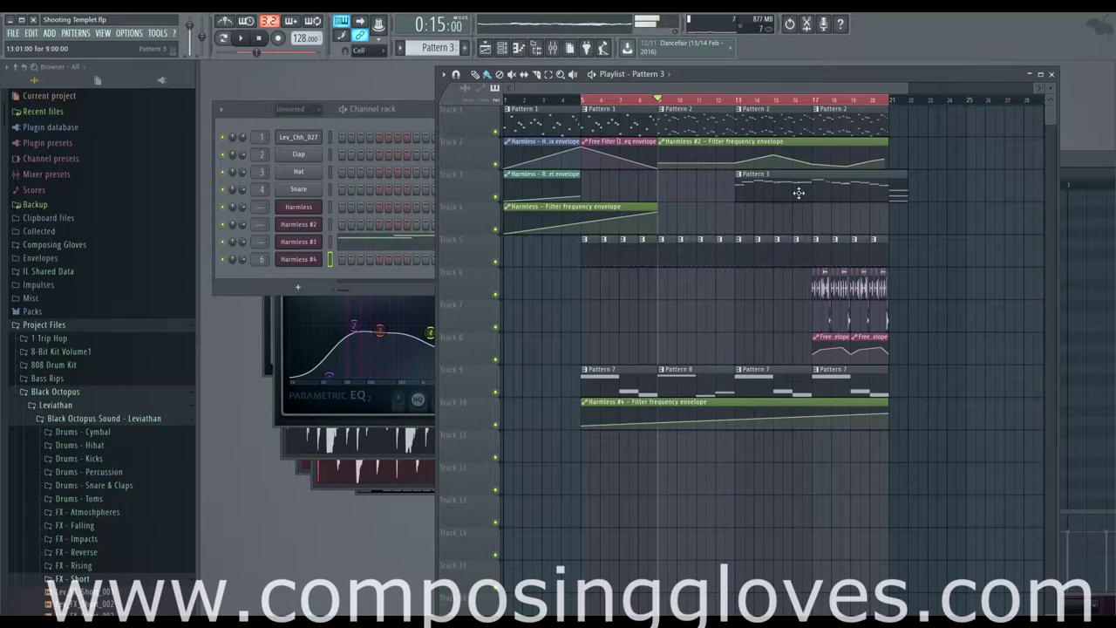
click(295, 242)
drag(968, 348, 691, 310)
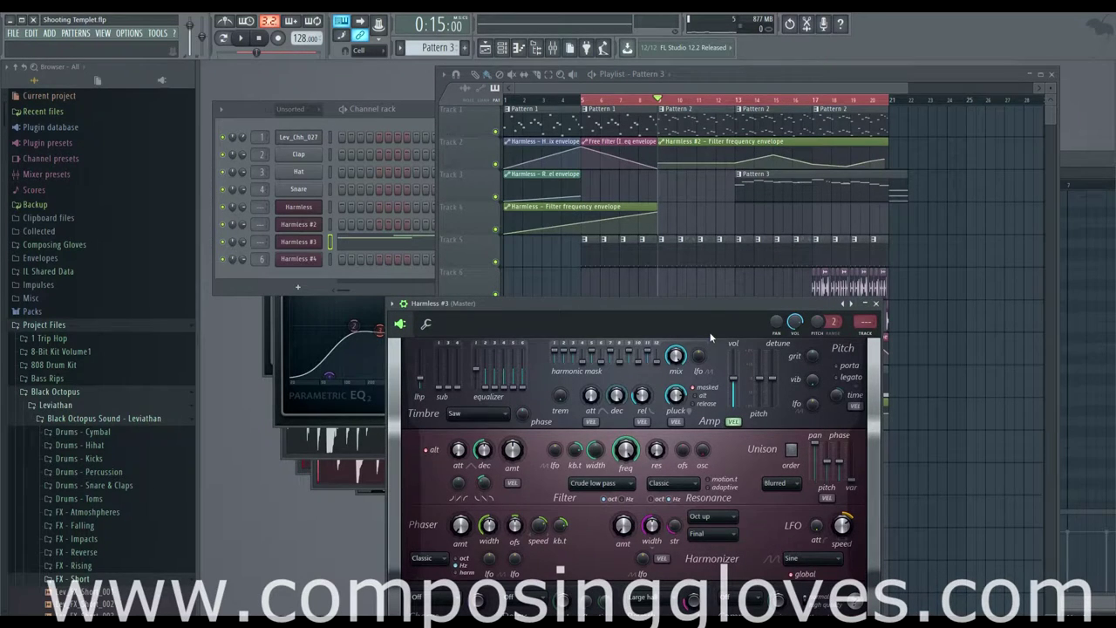
key(ctrl+l)
click(1032, 375)
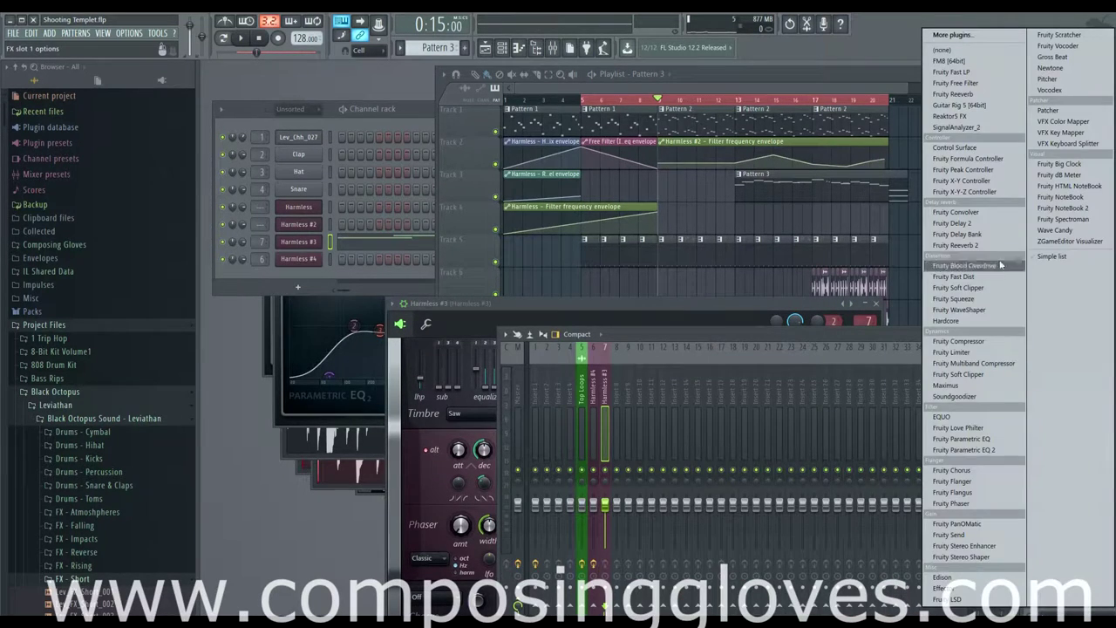
click(1002, 449)
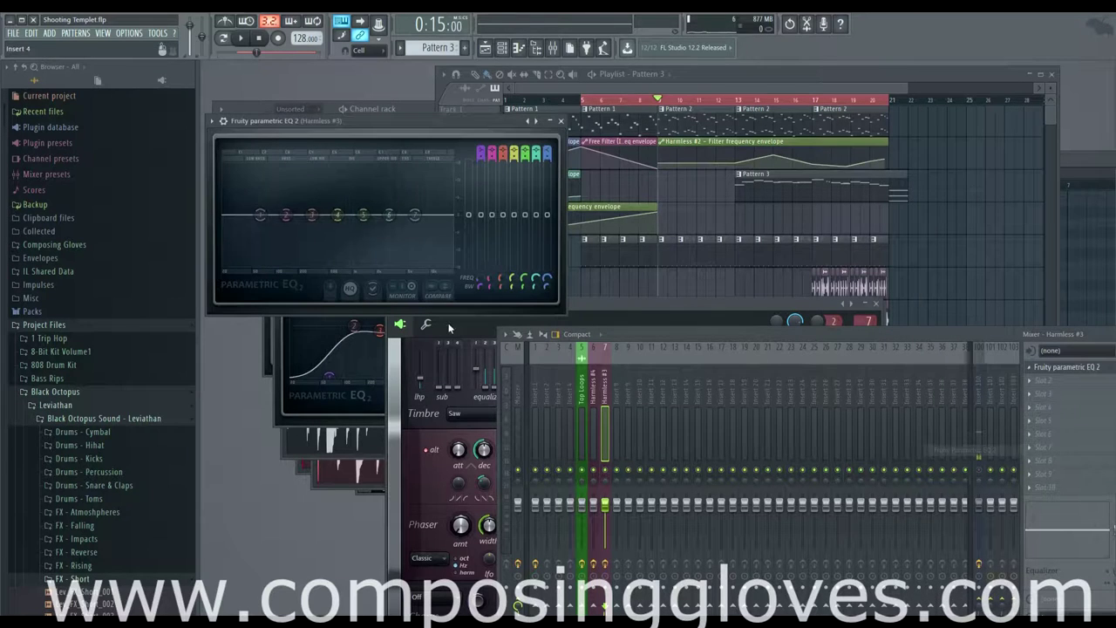
Move the playback position to bar 11 and open the Parametric EQ 2 on the Harmless #4 mixer track
key(space)
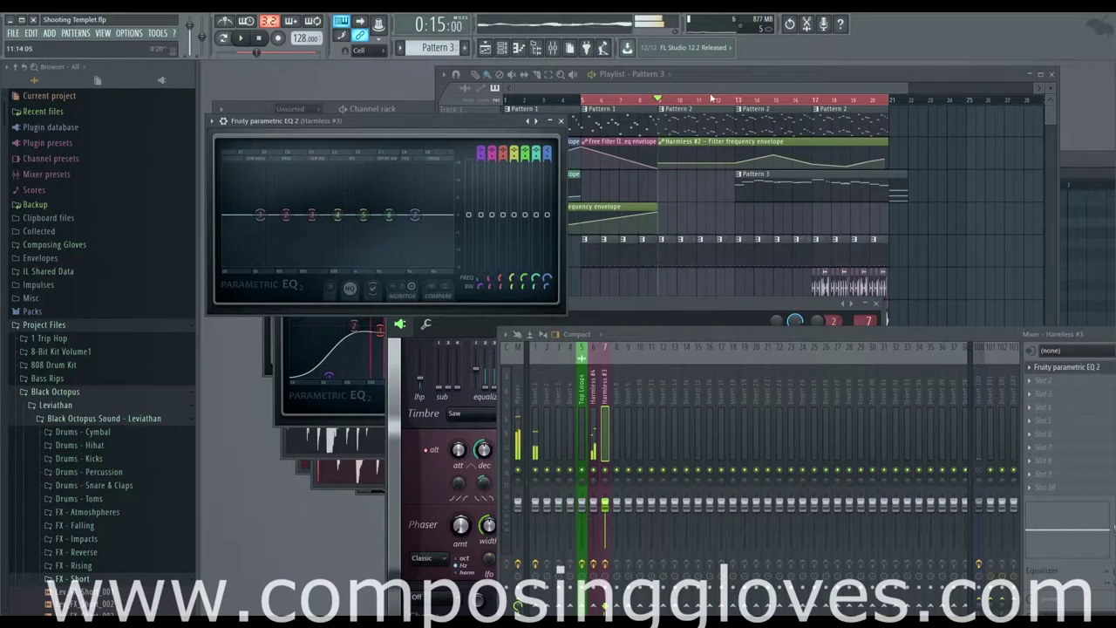
click(712, 99)
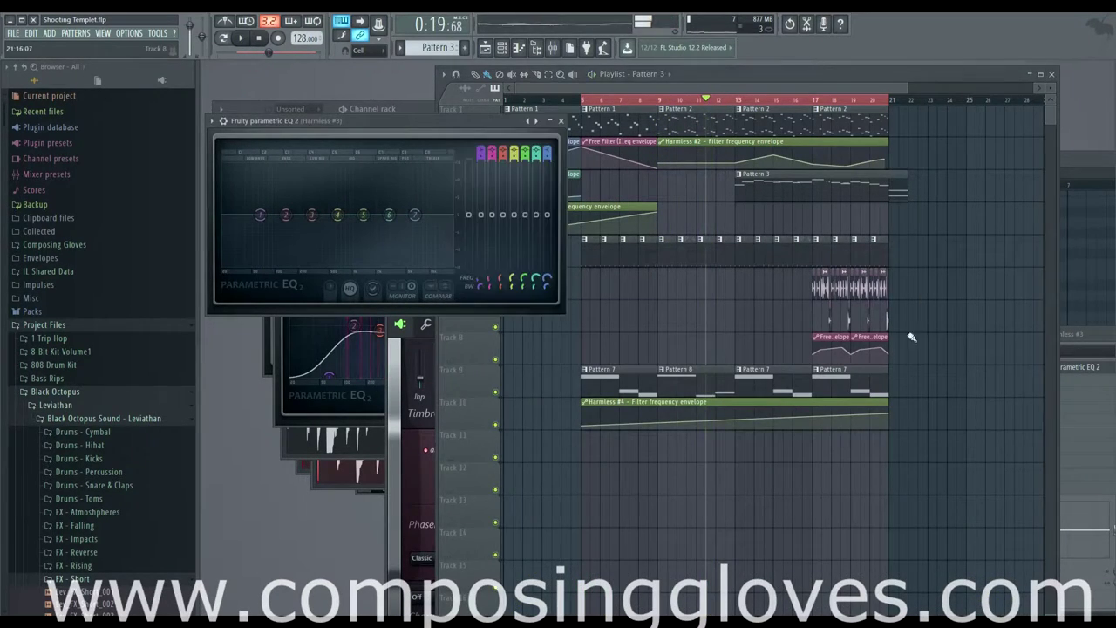
double_click(717, 377)
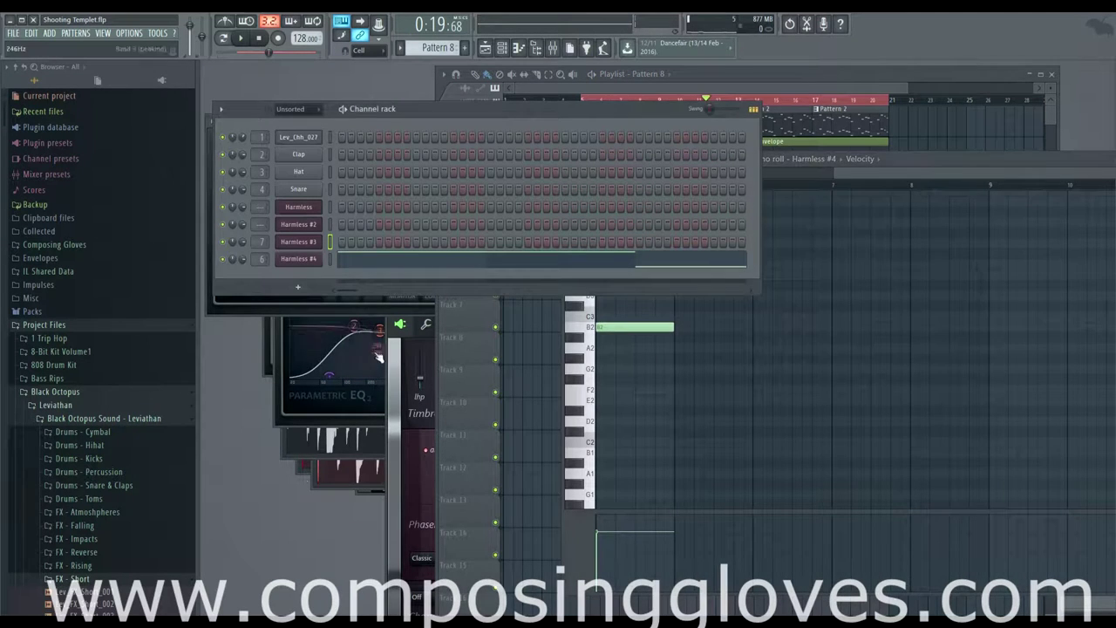
click(311, 260)
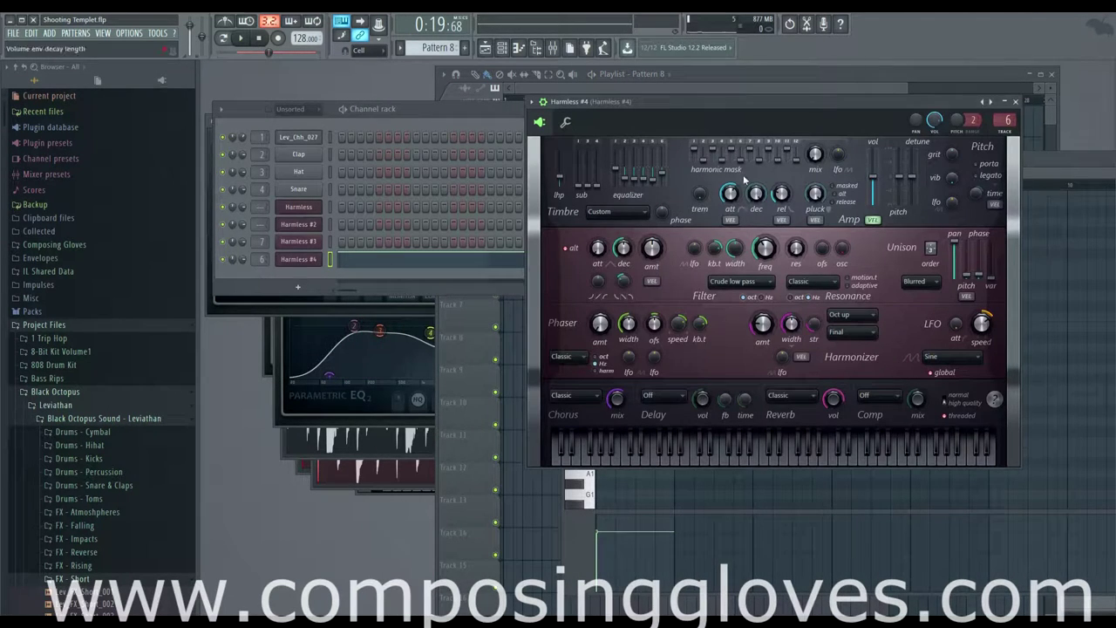
click(563, 52)
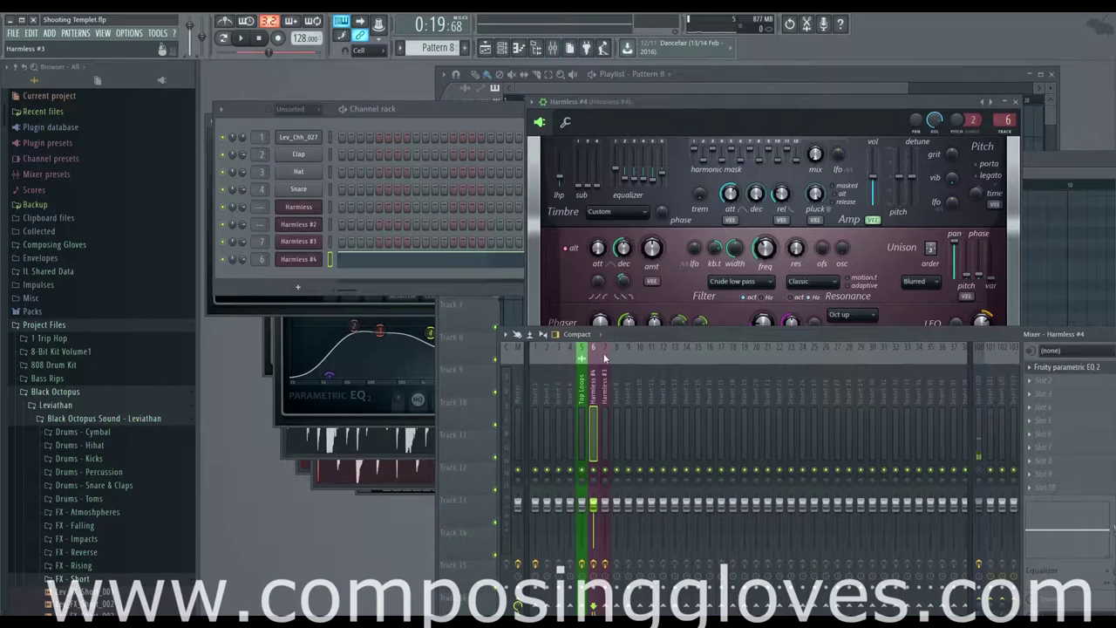
click(1094, 368)
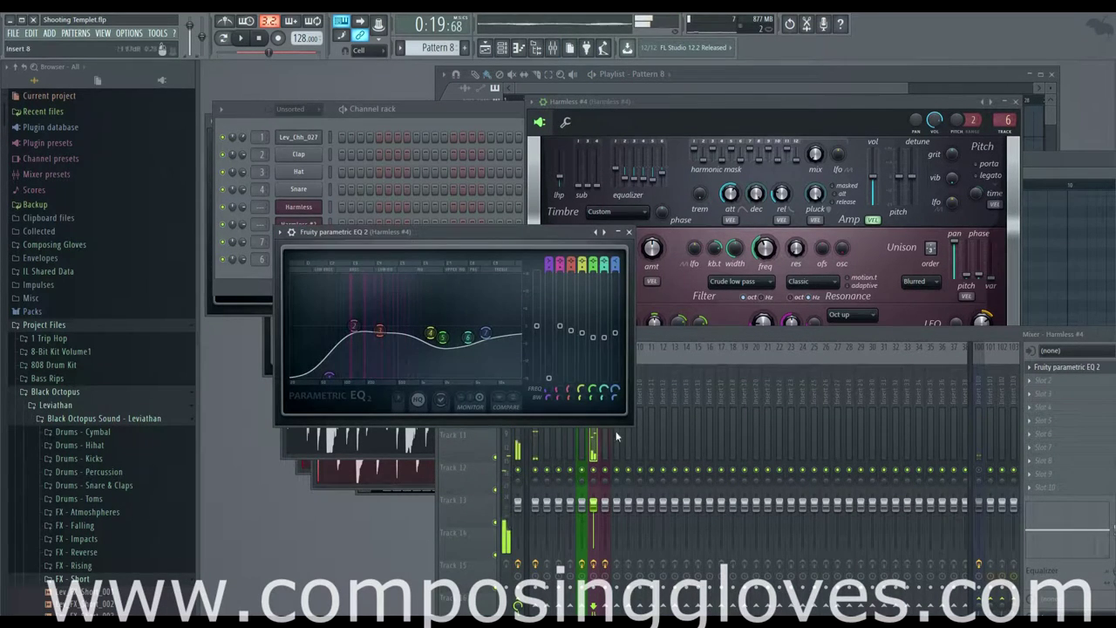
click(610, 445)
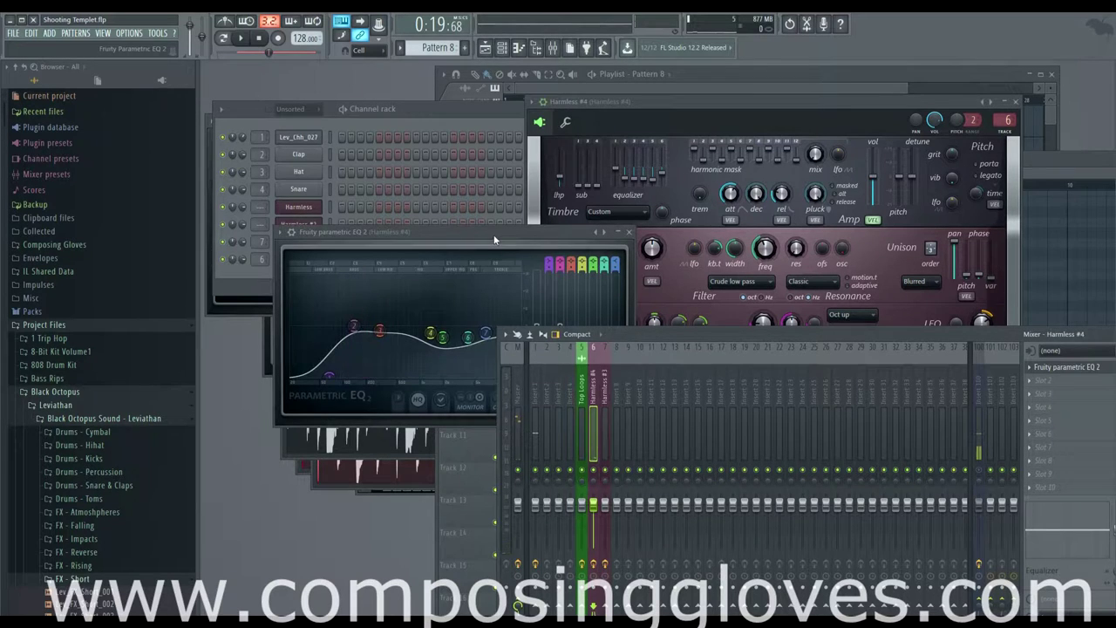
Cut bands 4 and 5, band 6 to about -11.6 dB near 5174 Hz, and the band 7 high shelf in the Harmless #4 EQ
click(453, 353)
key(space)
key(space)
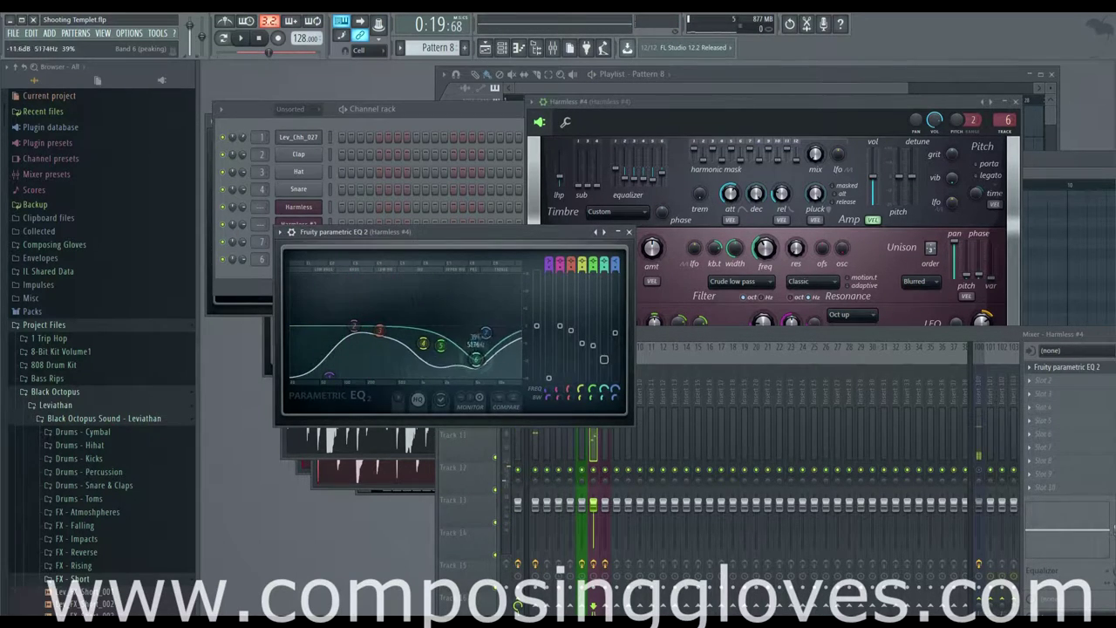
key(space)
drag(486, 332, 511, 348)
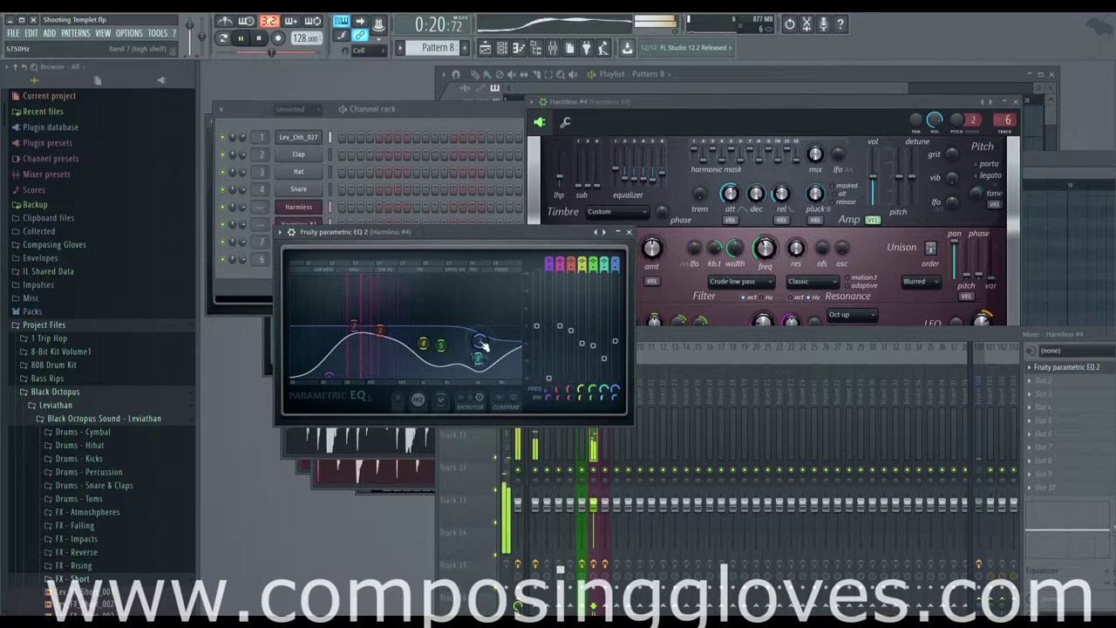
click(740, 86)
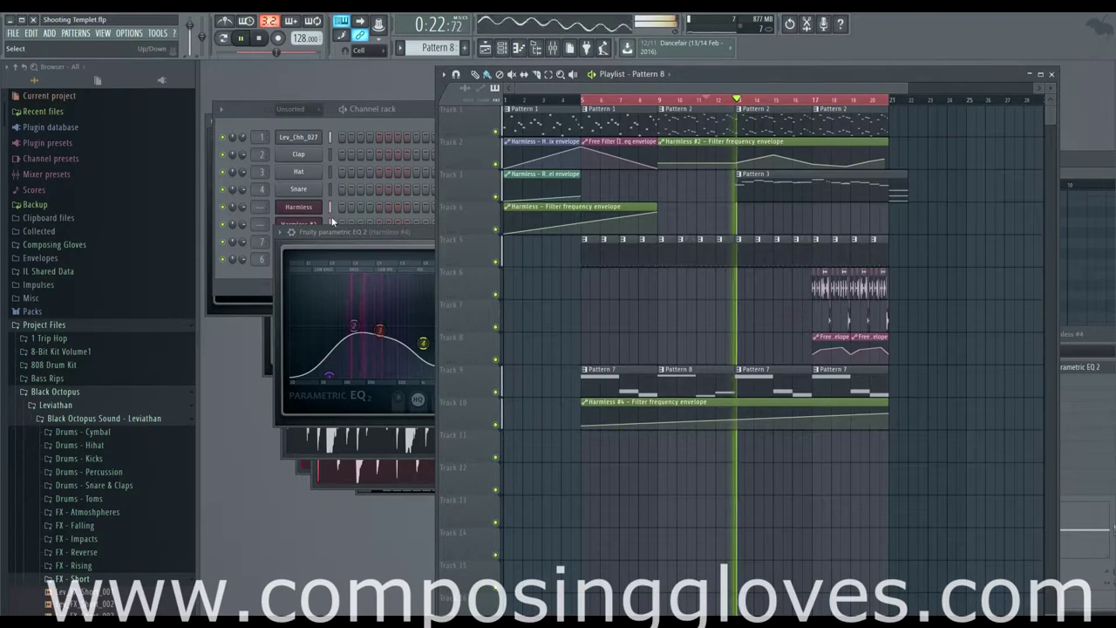
Shift band 6 to about 3861 Hz and move band 4 higher in frequency and level in the Harmless #4 EQ
click(427, 237)
drag(473, 349, 477, 352)
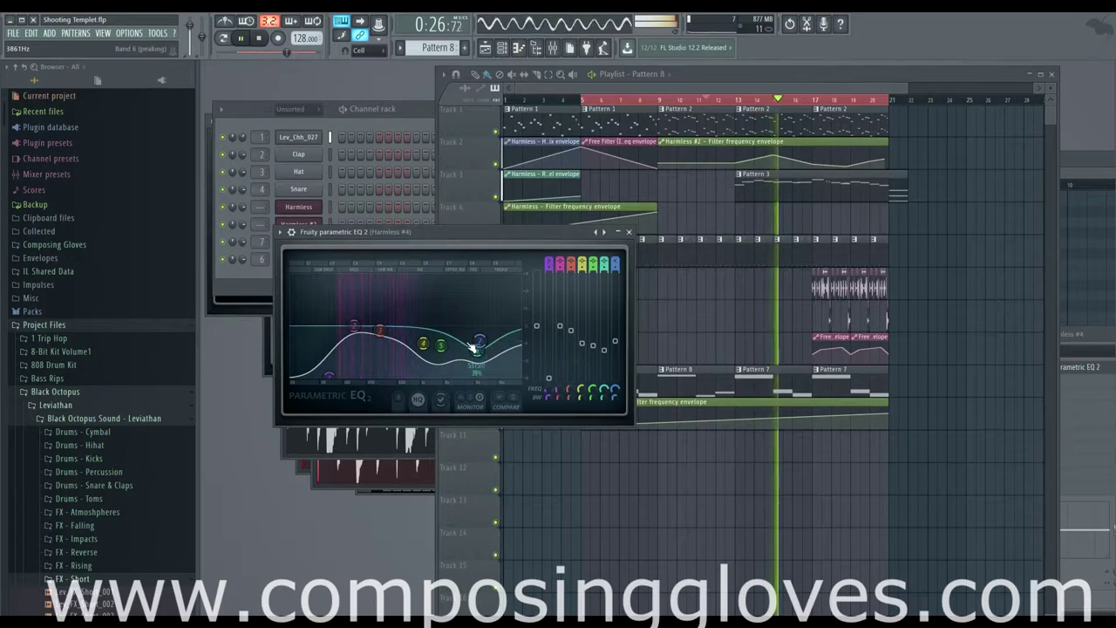
drag(425, 344, 438, 333)
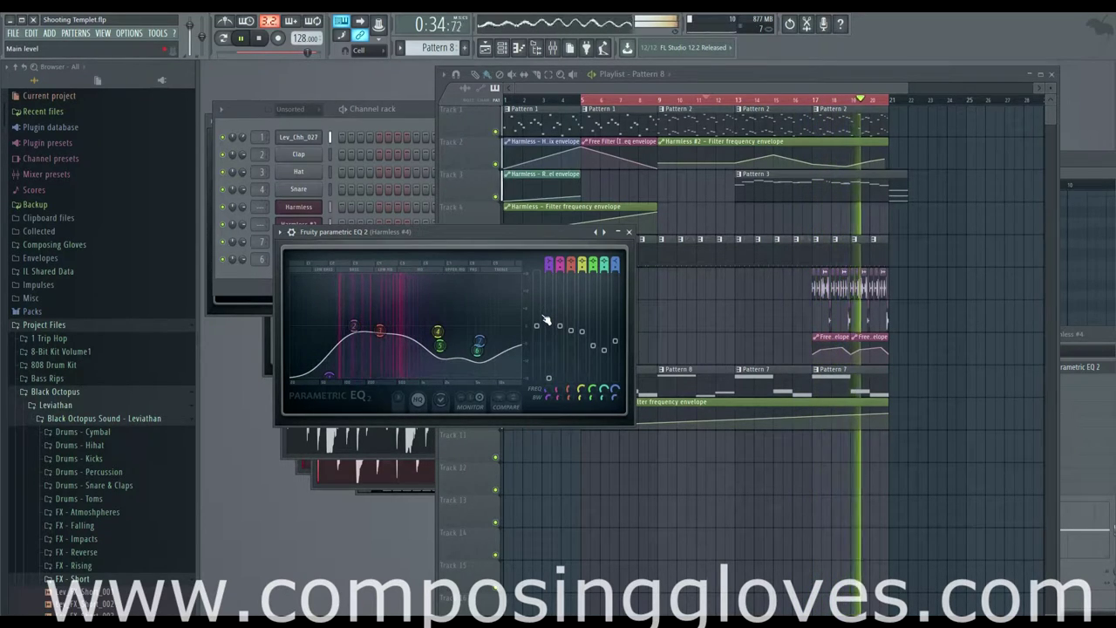
Stop playback and trim the Pattern 3 clip on Track 3 to end at bar 21
drag(819, 83, 878, 93)
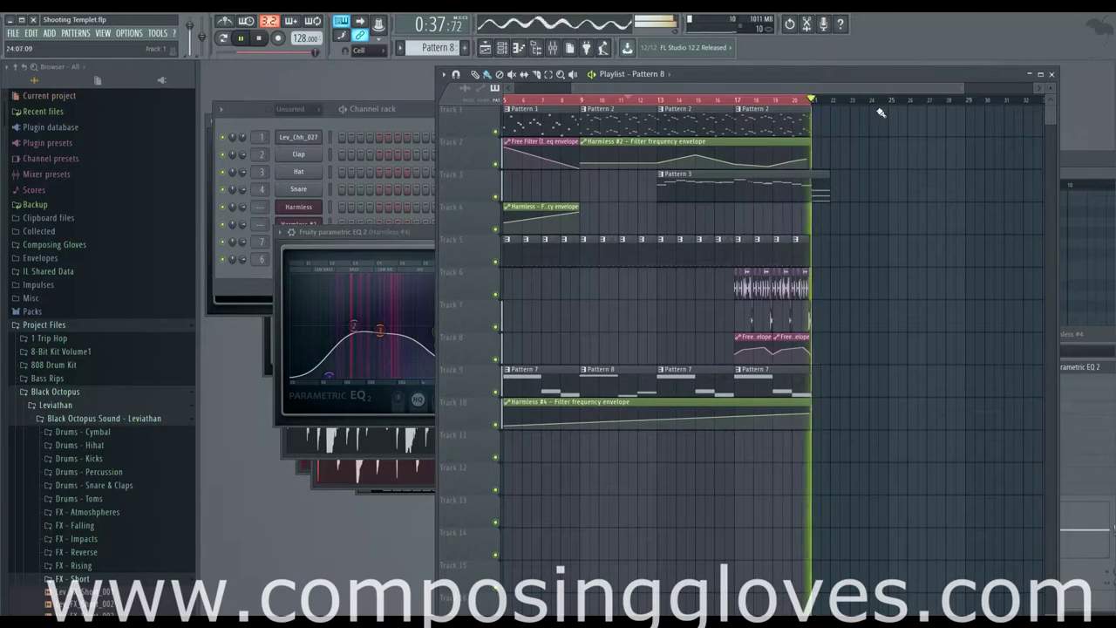
key(space)
scroll(825, 190, up, 2)
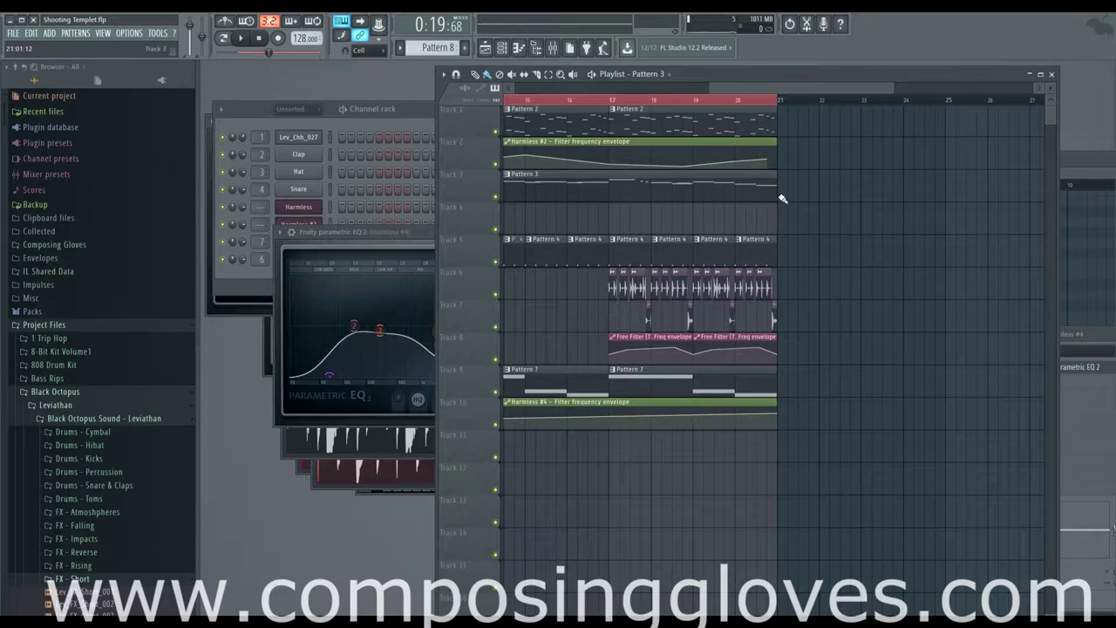
scroll(837, 202, left, 2)
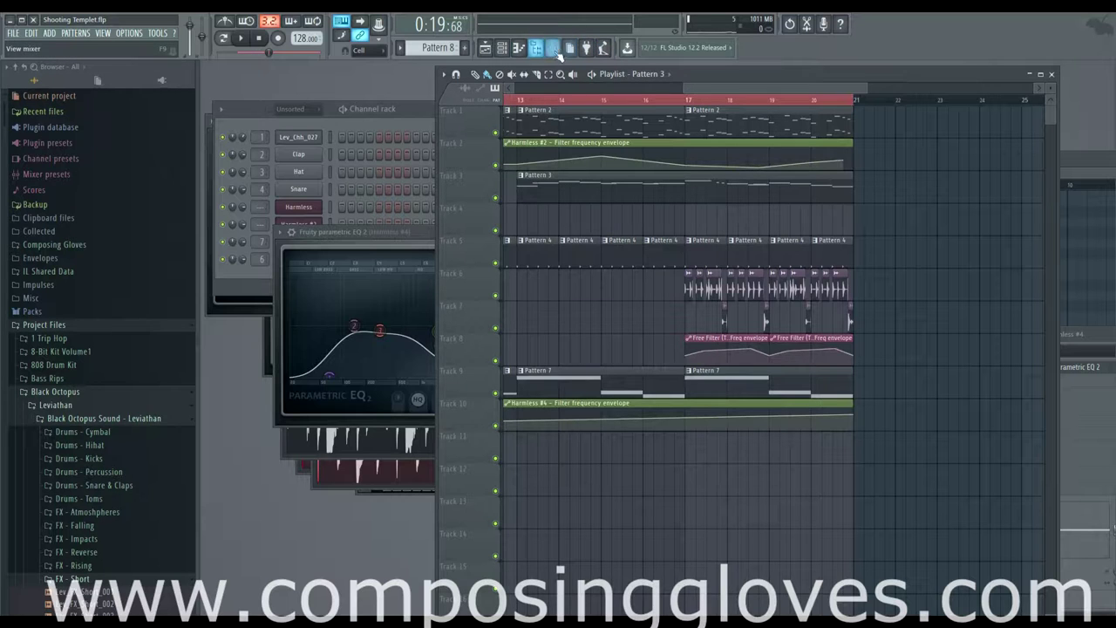
Clear the playlist's time selection spanning bars 5 to 21
scroll(793, 287, down, 3)
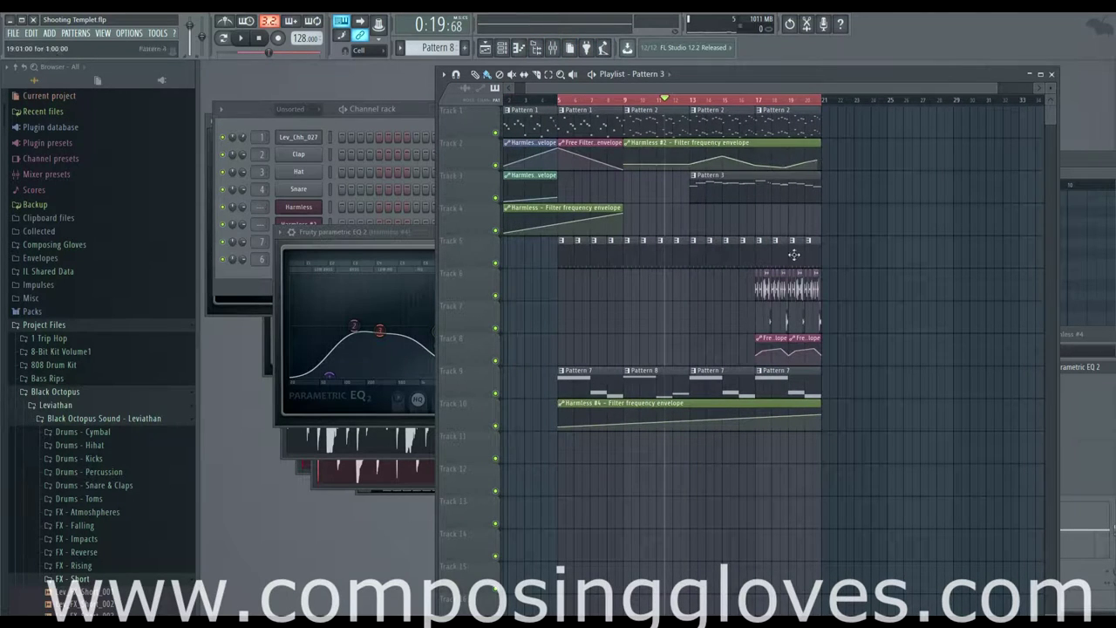
drag(856, 260, 750, 196)
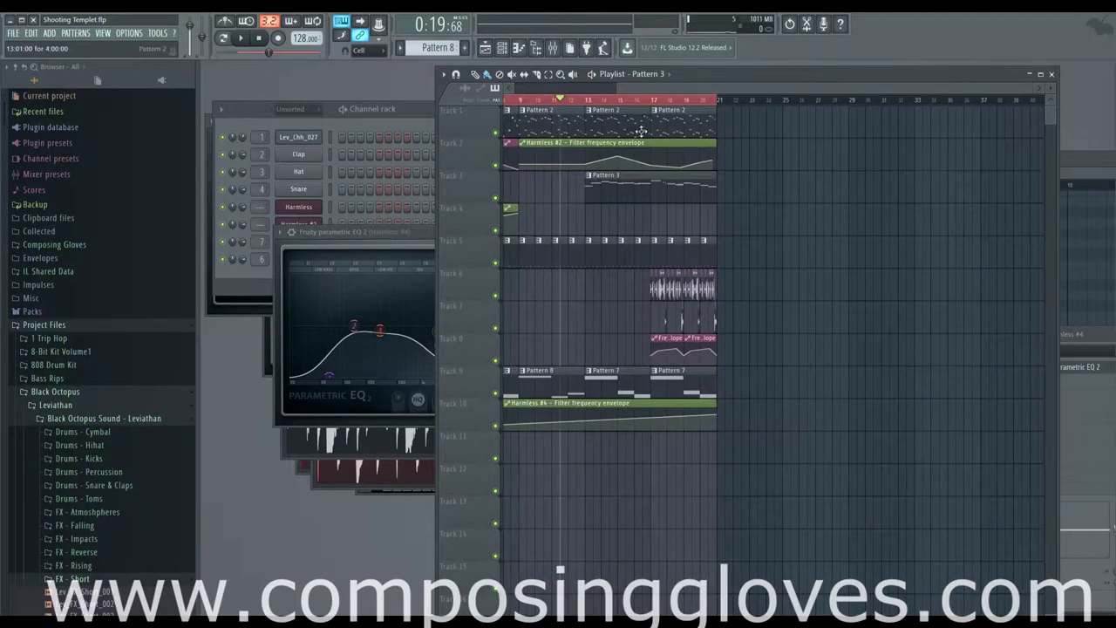
click(650, 100)
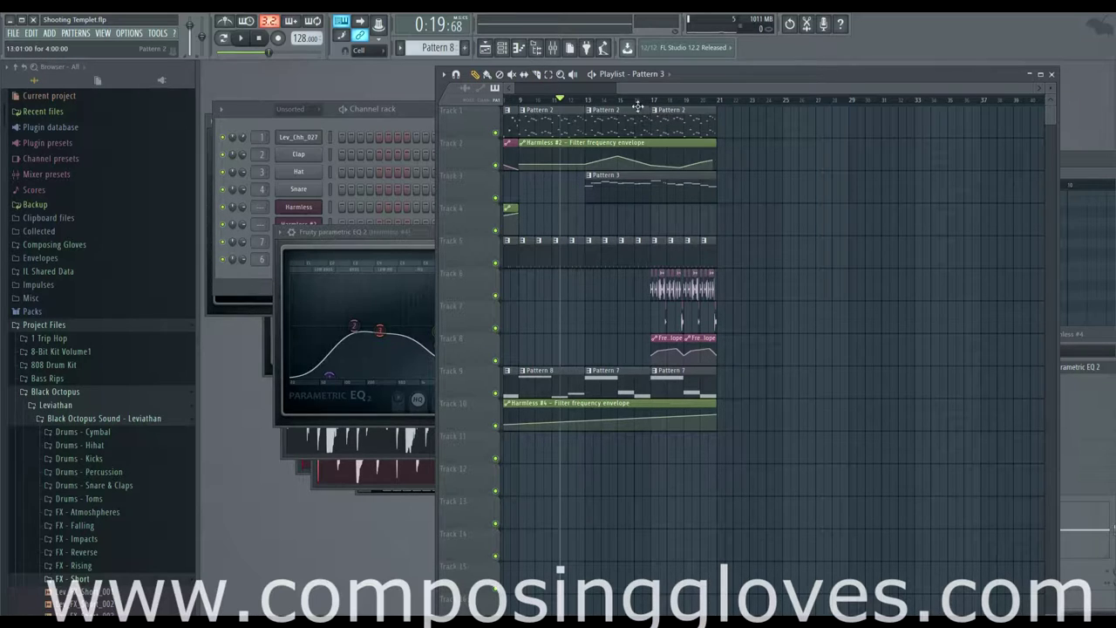
Place another Pattern 2 clip on Track 1 starting at bar 21
scroll(669, 130, up, 3)
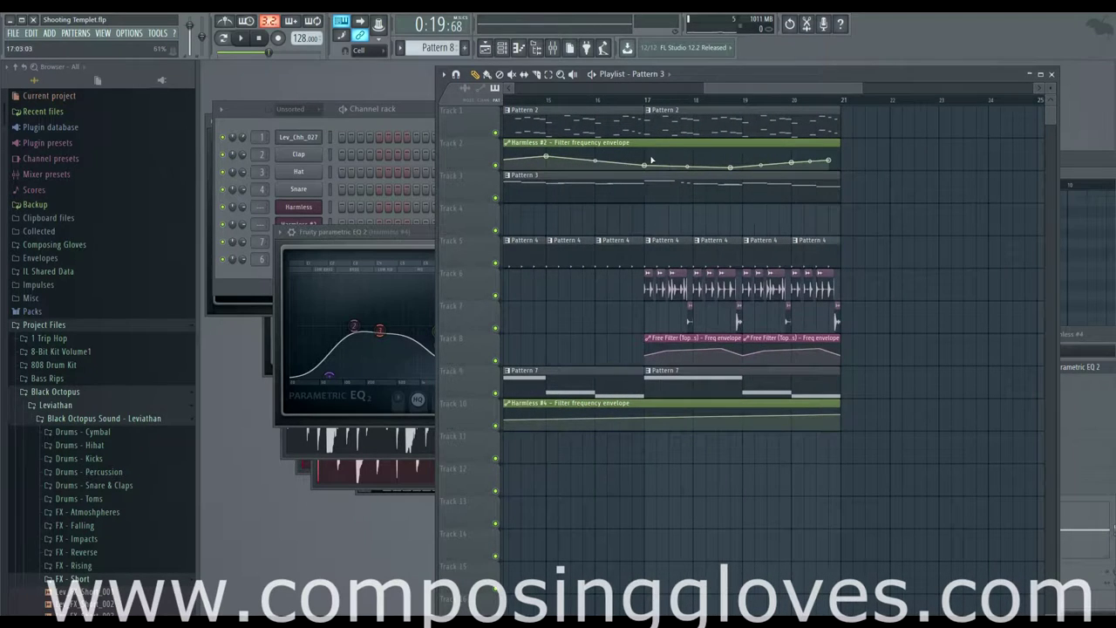
scroll(610, 161, up, 5)
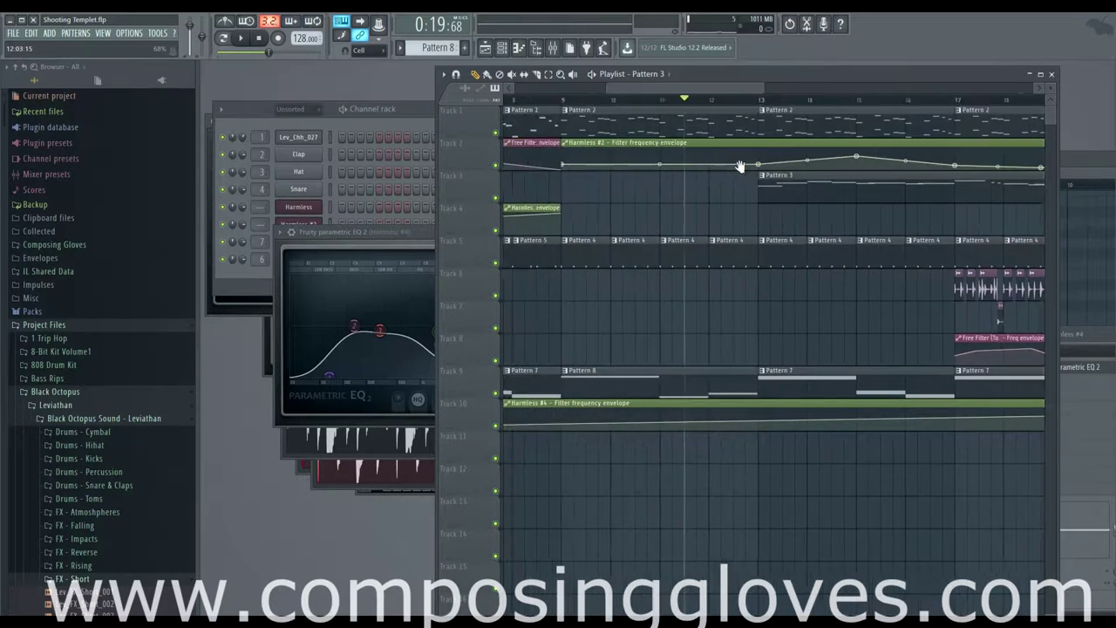
scroll(611, 157, down, 5)
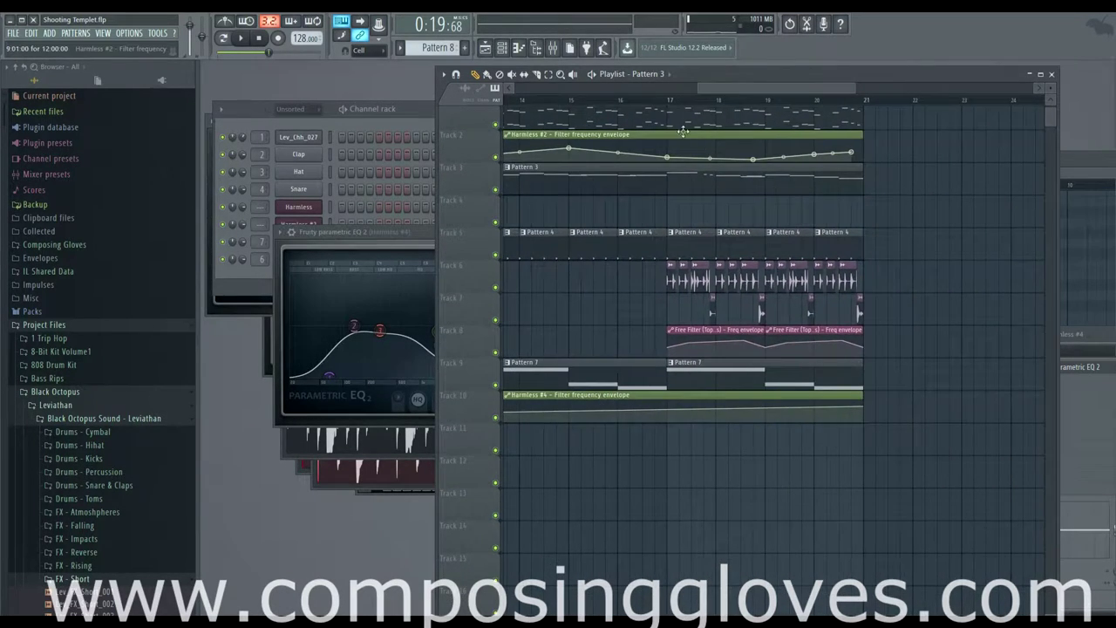
scroll(689, 136, up, 1)
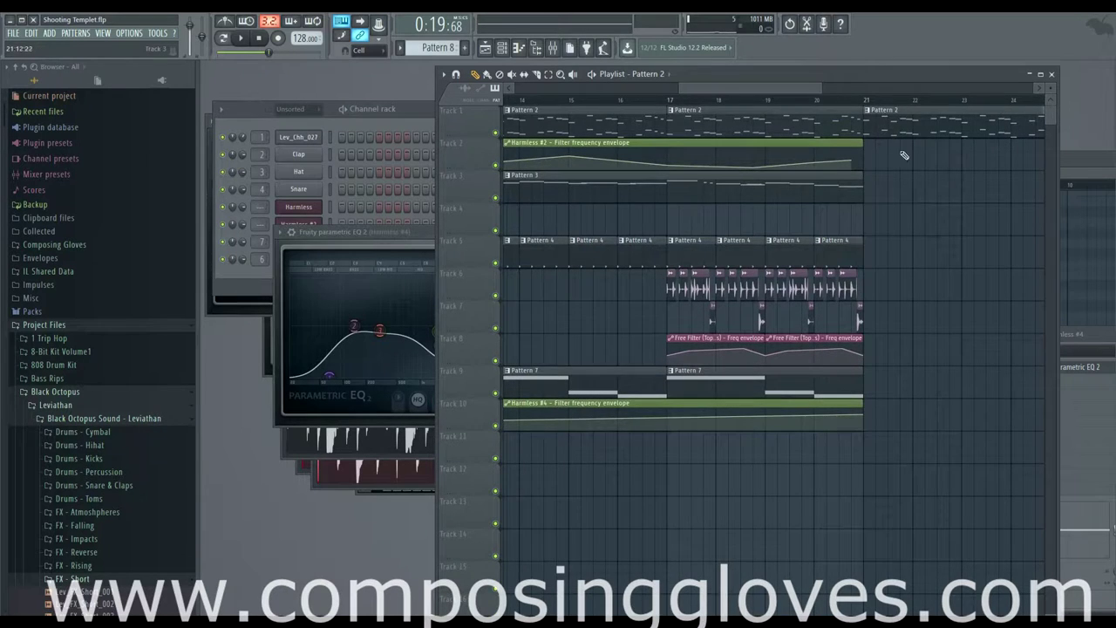
Select the drum clips and filter envelopes on Tracks 5 to 8 from bar 17 to 21 and copy them to bar 21
scroll(662, 195, down, 3)
scroll(655, 291, up, 2)
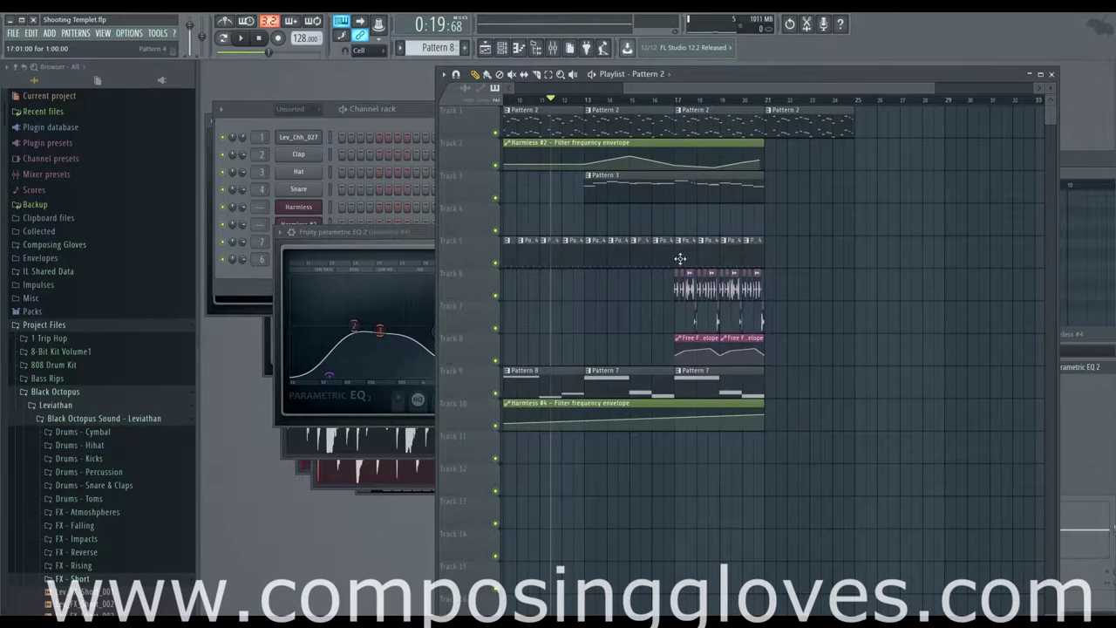
drag(680, 258, 789, 357)
scroll(787, 321, up, 3)
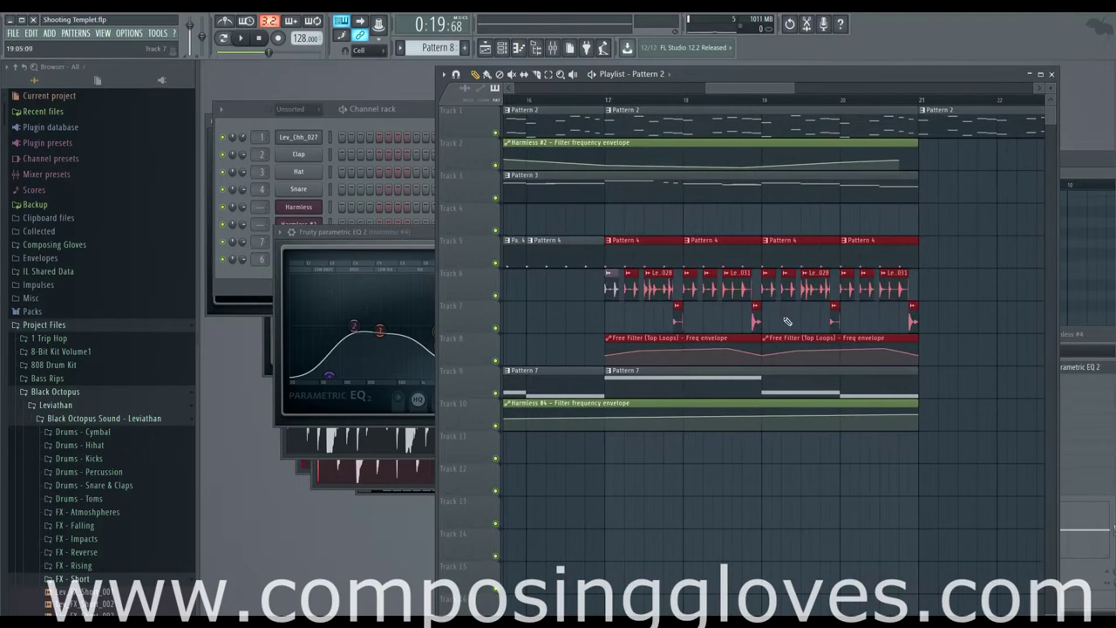
drag(612, 258, 941, 356)
drag(626, 256, 948, 265)
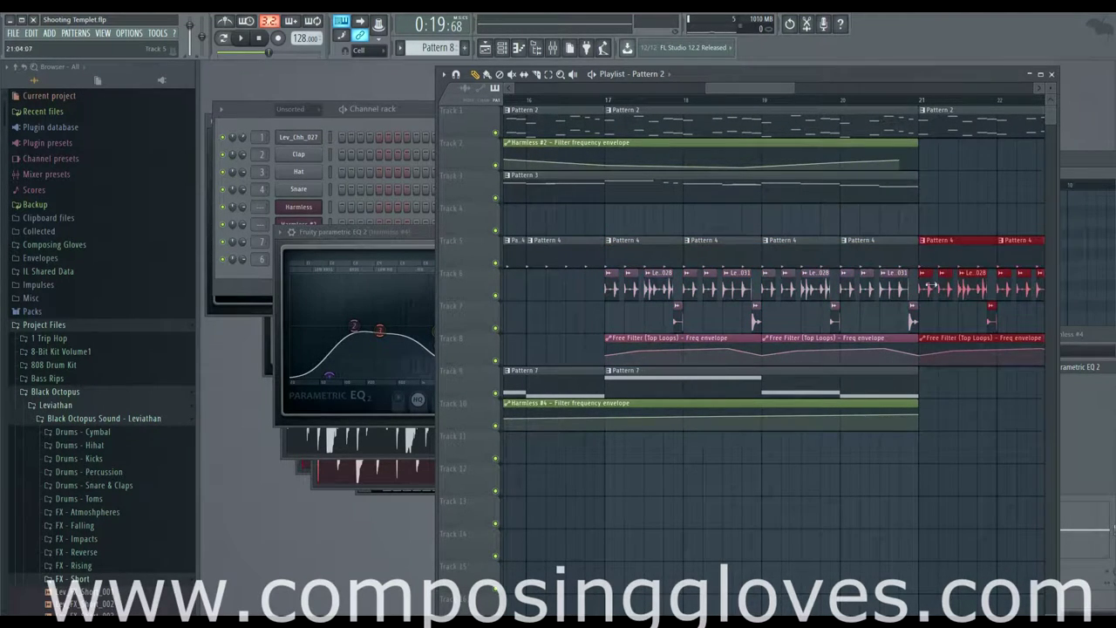
Add Pattern 7 at bar 21 on Track 9 and extend the Harmless #4 filter frequency envelope to bar 25 with a slight downward slope
scroll(758, 358, down, 3)
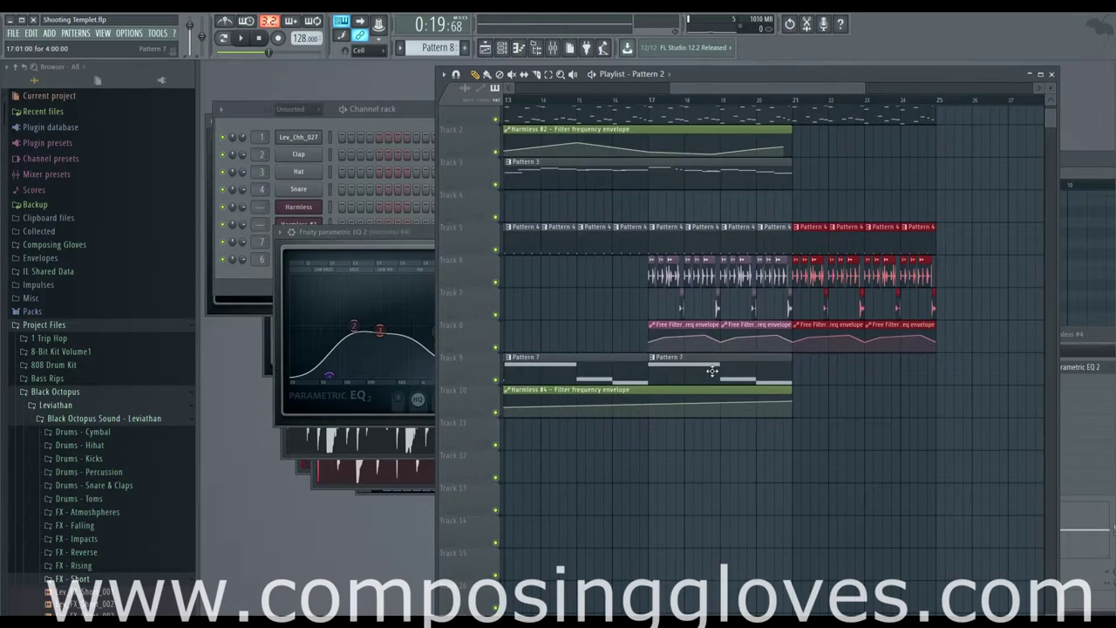
scroll(712, 371, down, 3)
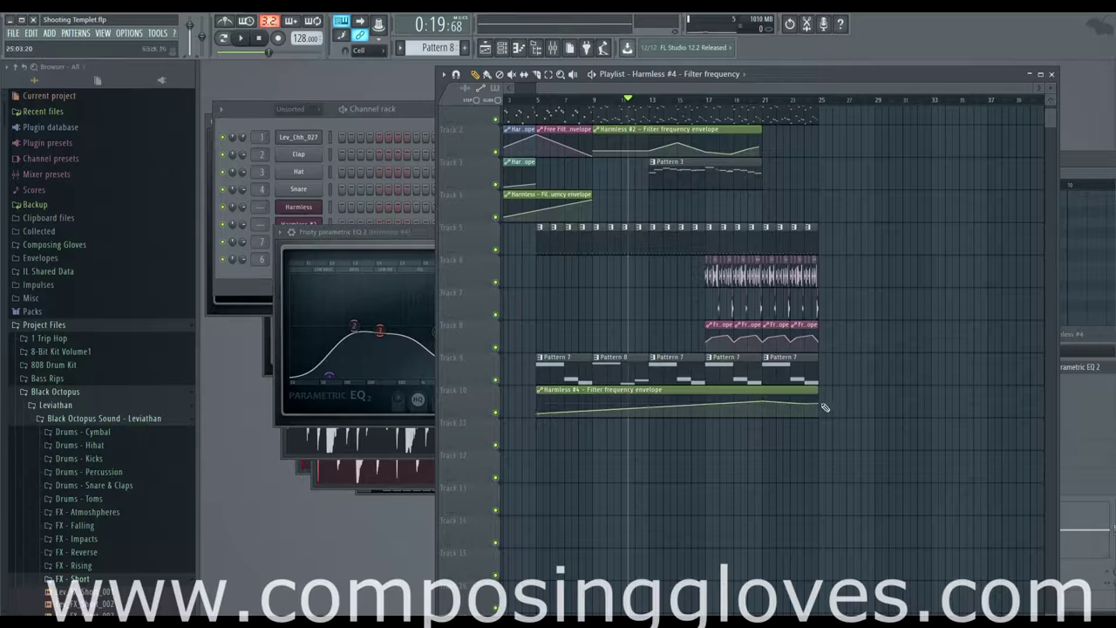
scroll(628, 349, up, 1)
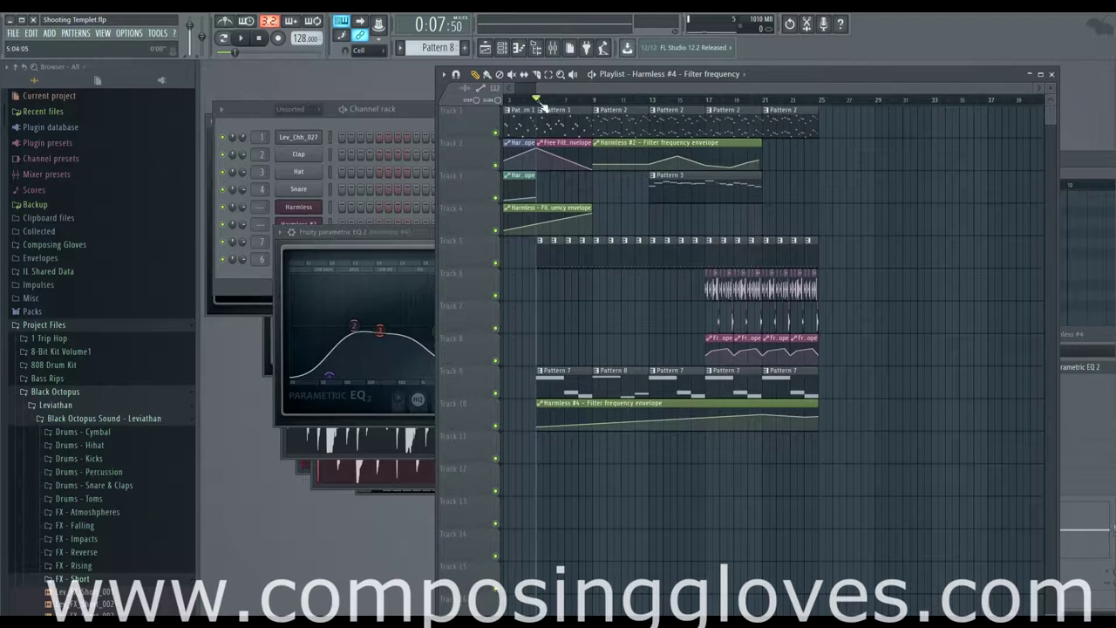
Play the arrangement from just before bar 17 to hear the new section
scroll(625, 267, up, 3)
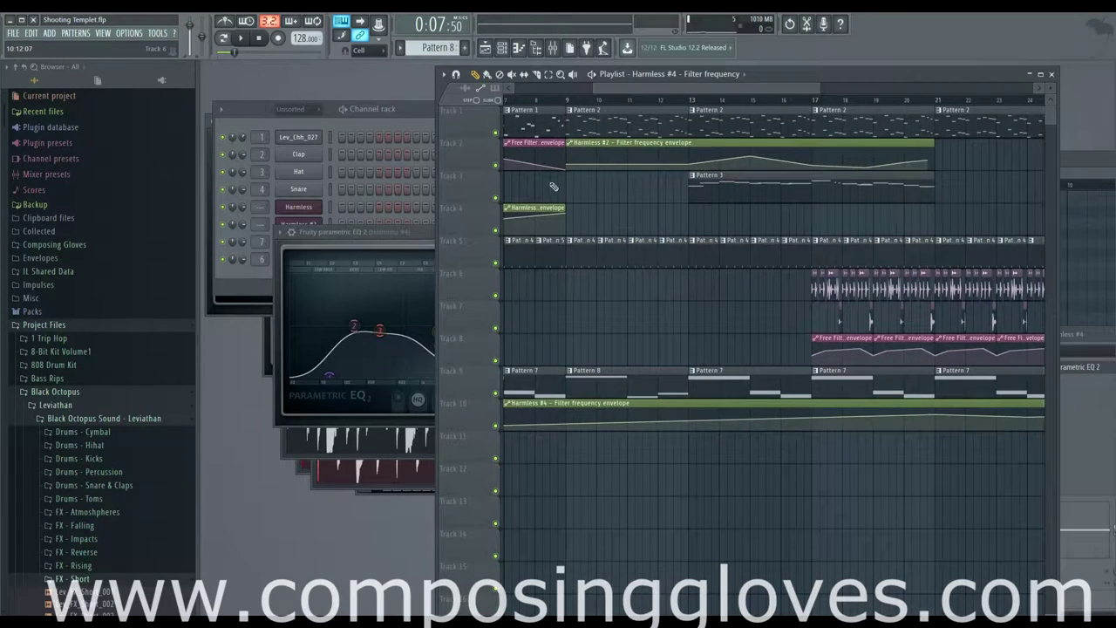
scroll(682, 89, left, 3)
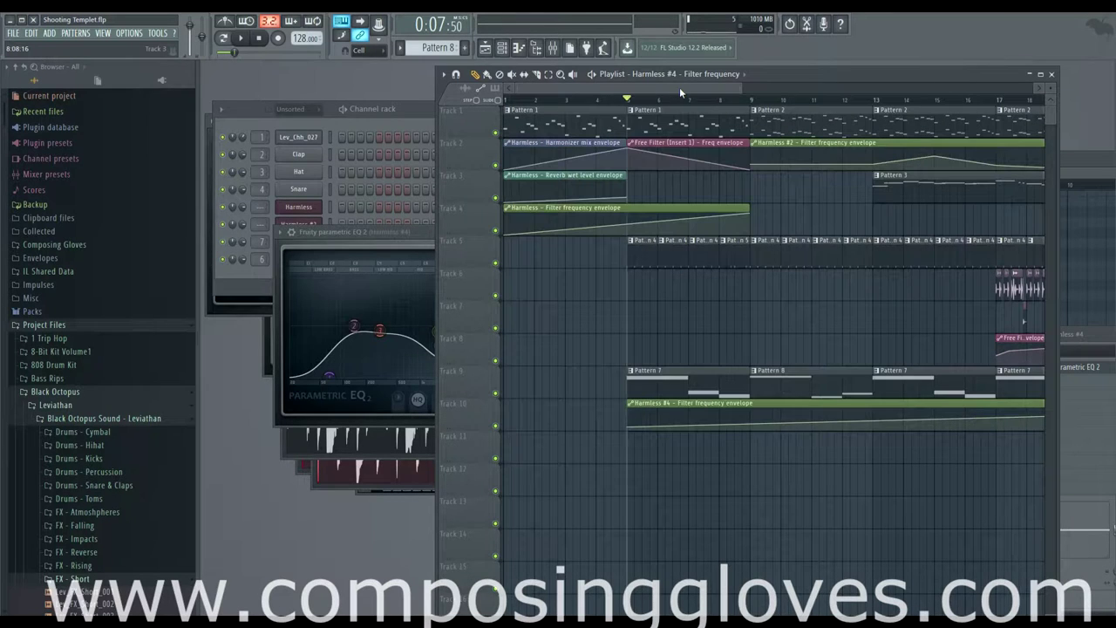
drag(679, 87, 672, 186)
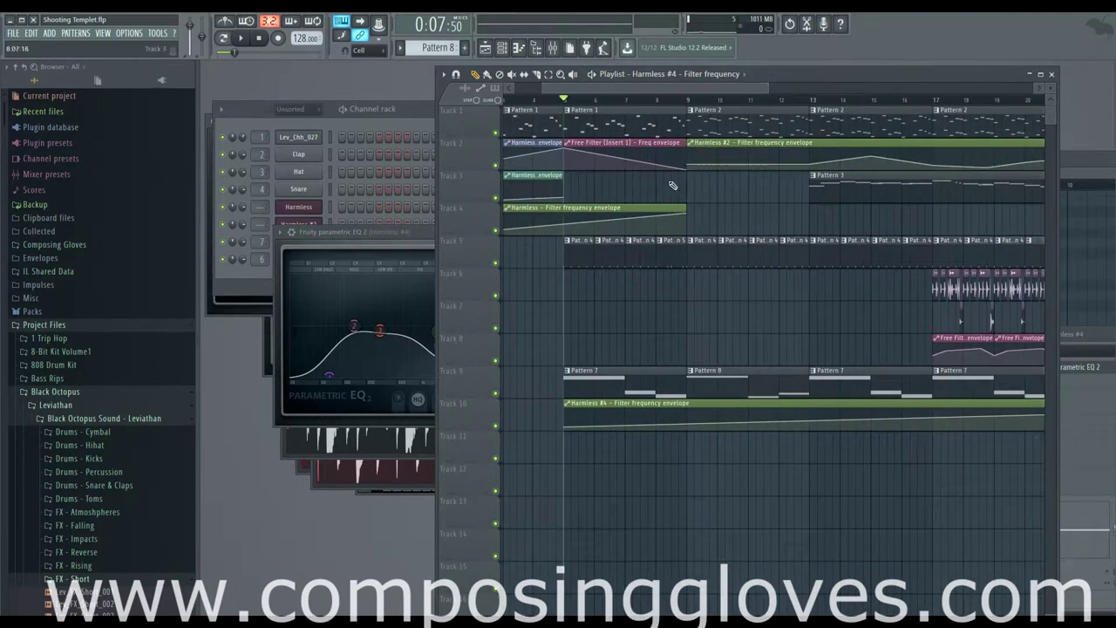
drag(697, 87, 783, 92)
click(784, 102)
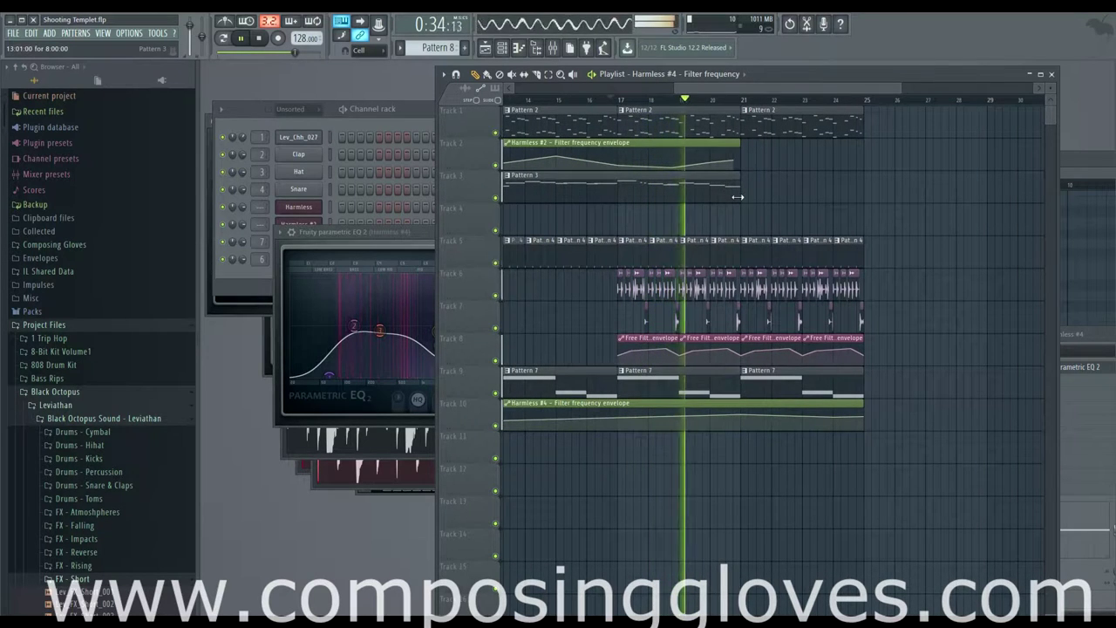
Extend the Pattern 3 clip on Track 3 to bar 25, open its Harmless #3 piano roll and stop playback
drag(740, 188, 858, 206)
double_click(797, 191)
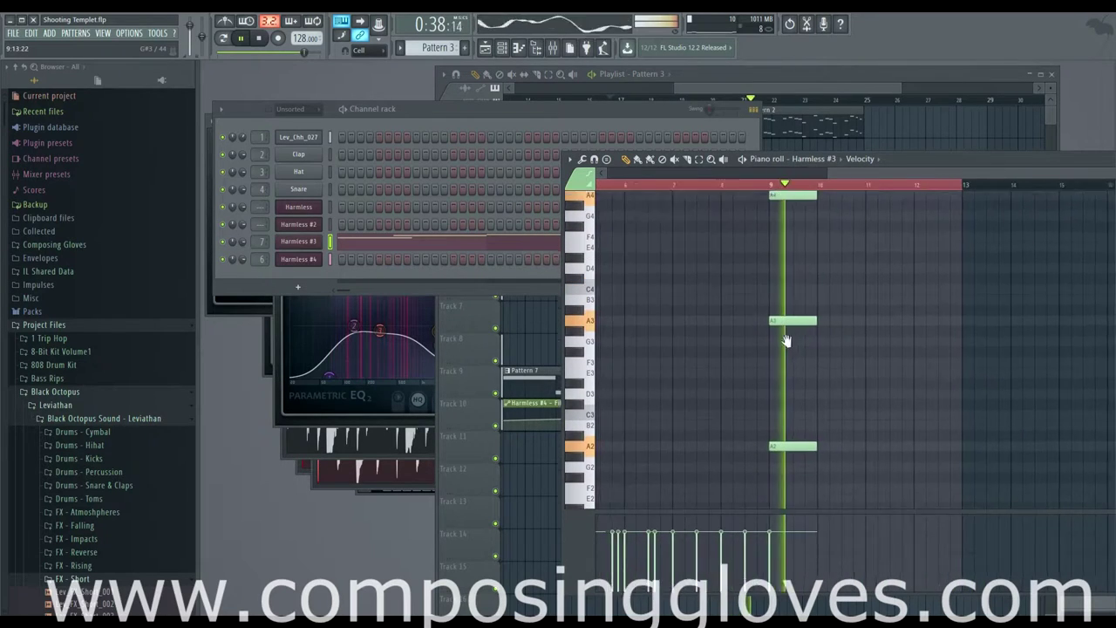
key(space)
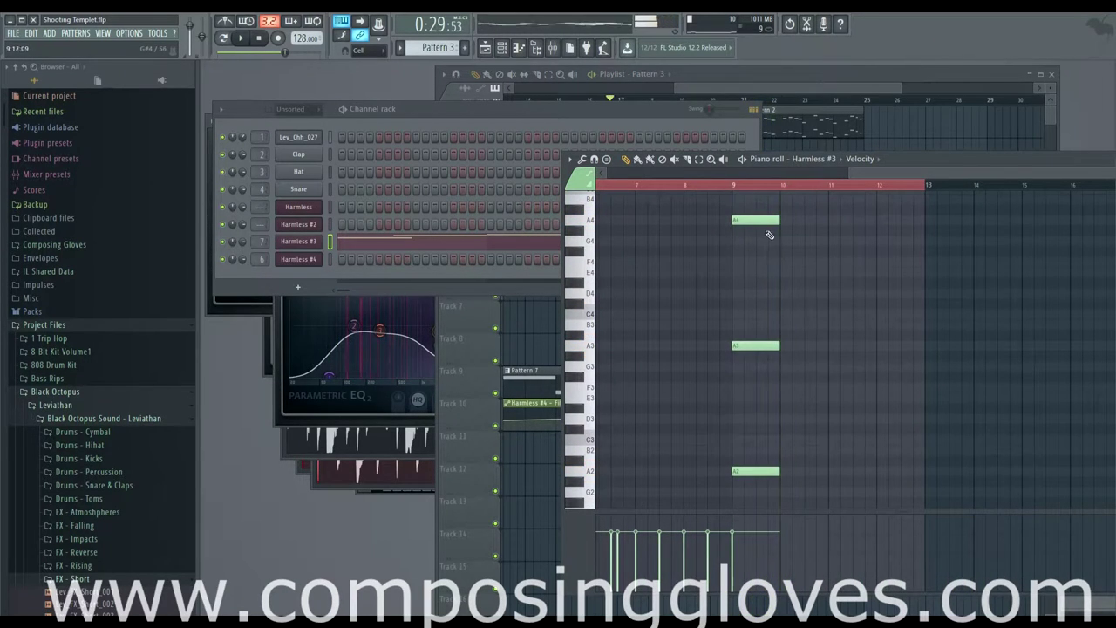
Add Pattern 2 at bar 25 on Track 1 and duplicate the bar 21 to 25 clips on Tracks 5 to 7 to bar 25
click(763, 83)
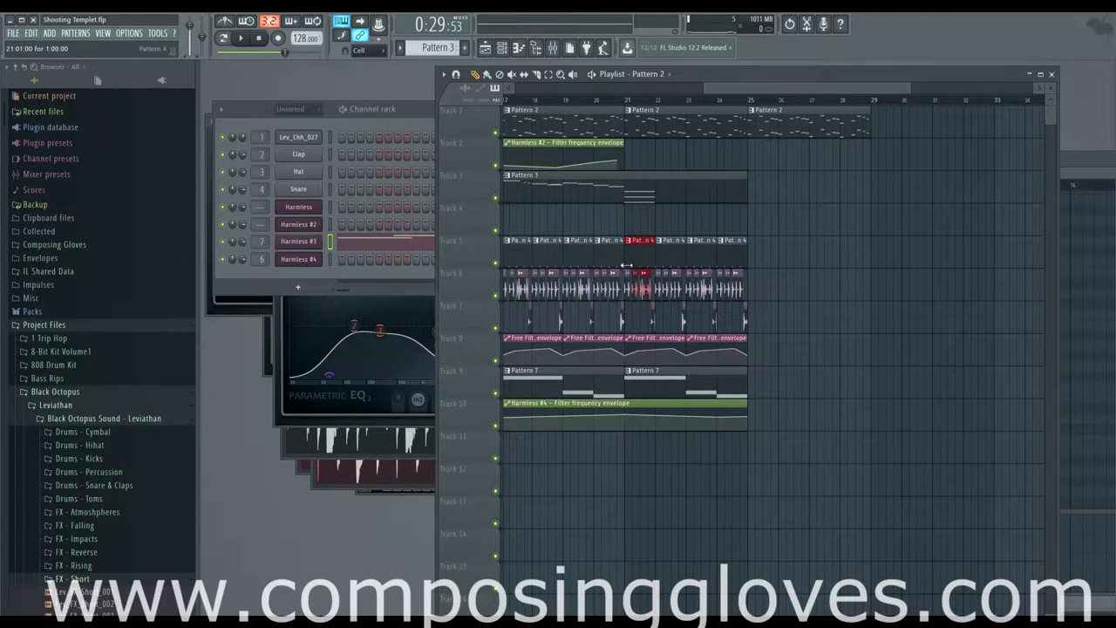
scroll(627, 253, up, 3)
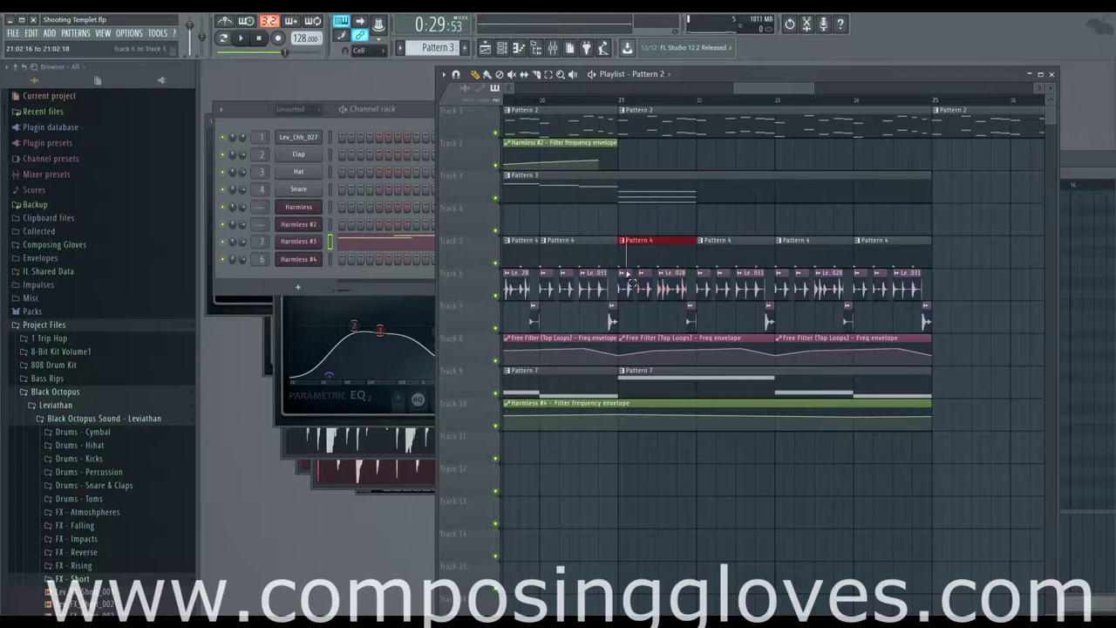
drag(621, 237, 931, 329)
key(ctrl+b)
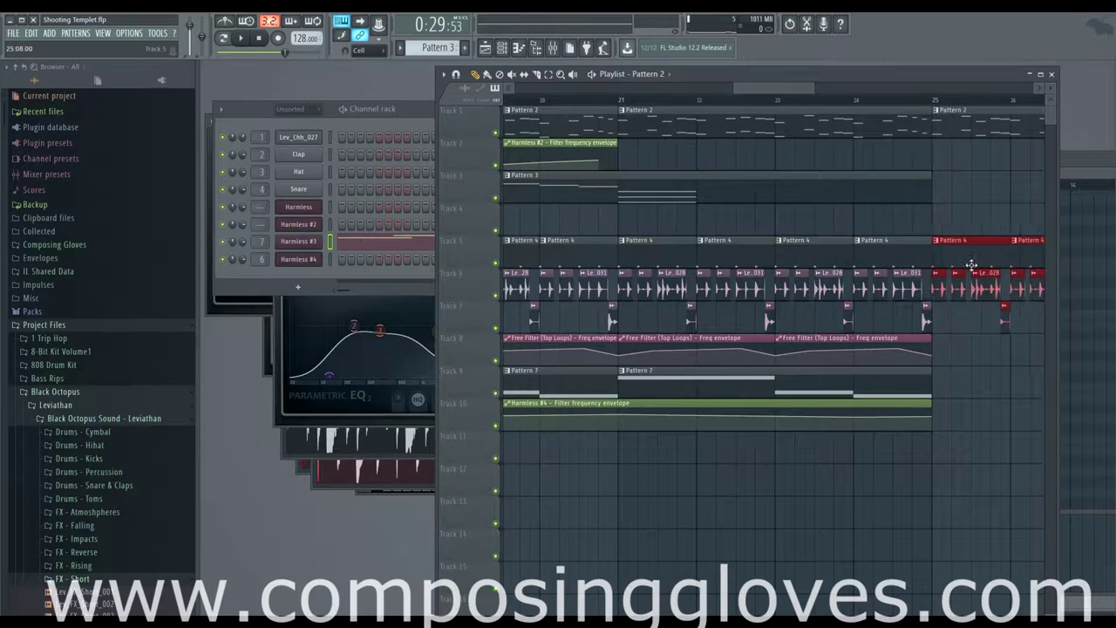
Place Pattern 7 at bar 25 on Track 9 and extend the Harmless #4 filter frequency envelope to bar 29
scroll(966, 266, down, 5)
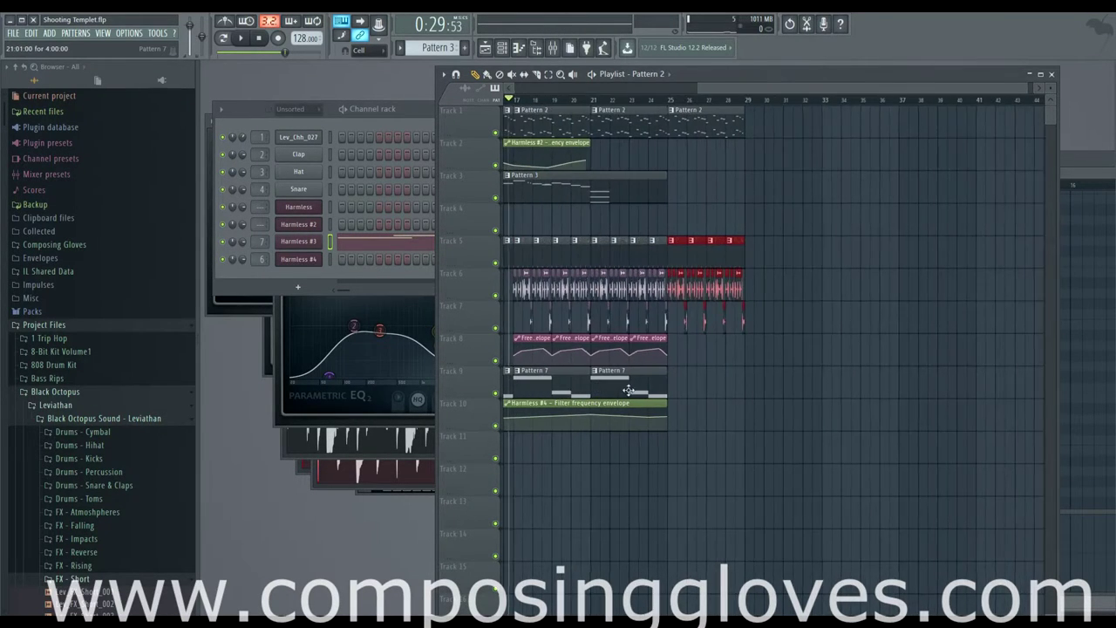
click(720, 384)
click(781, 387)
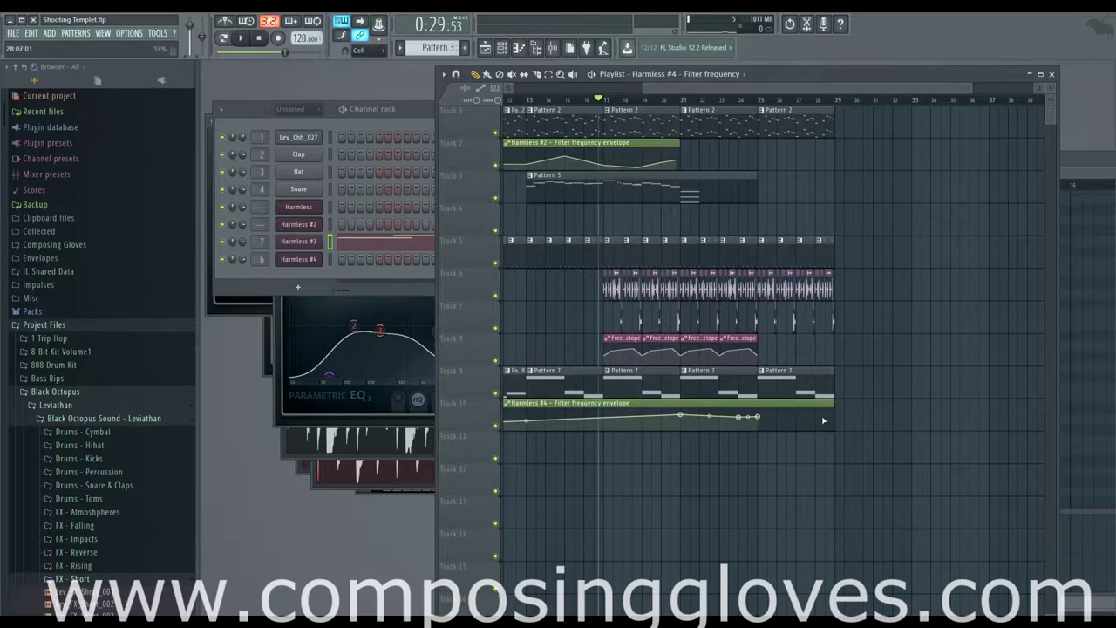
During playback, copy Pattern 3's one-bar A octave notes to C3, C4 and C5 at bar 11 and B2, B3 and B4 at bar 12
double_click(704, 193)
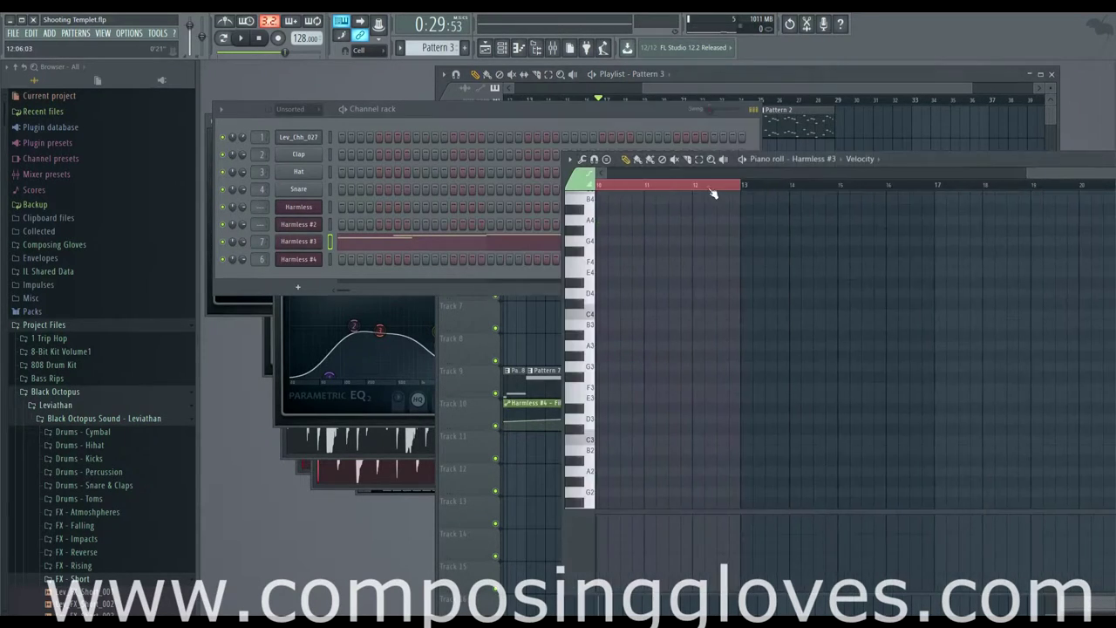
key(space)
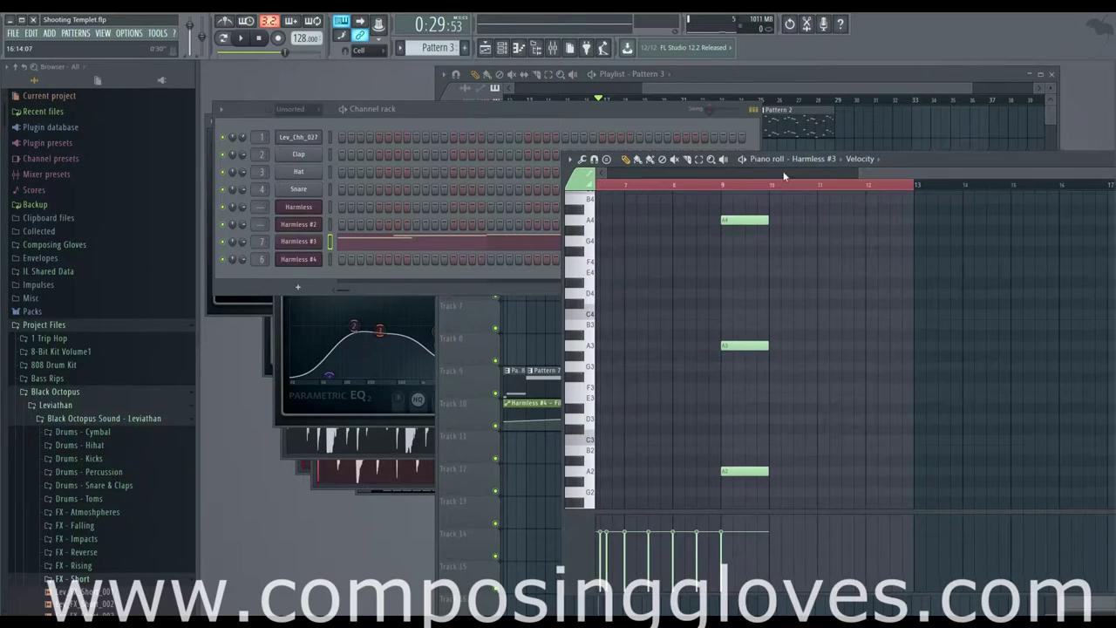
drag(737, 198, 804, 497)
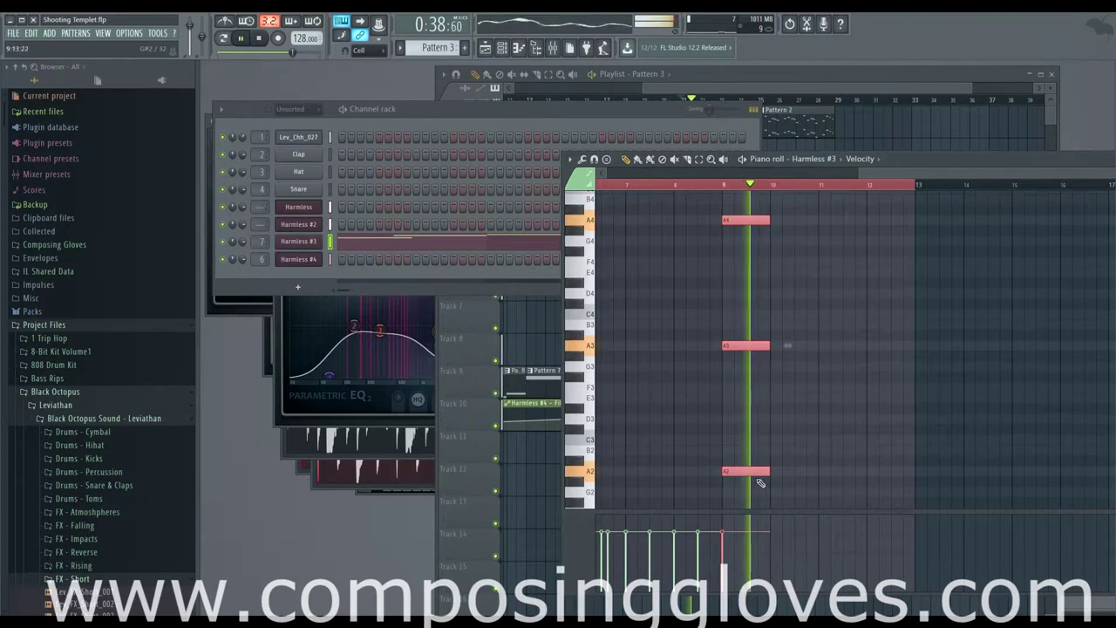
drag(746, 472, 707, 432)
drag(764, 321, 812, 332)
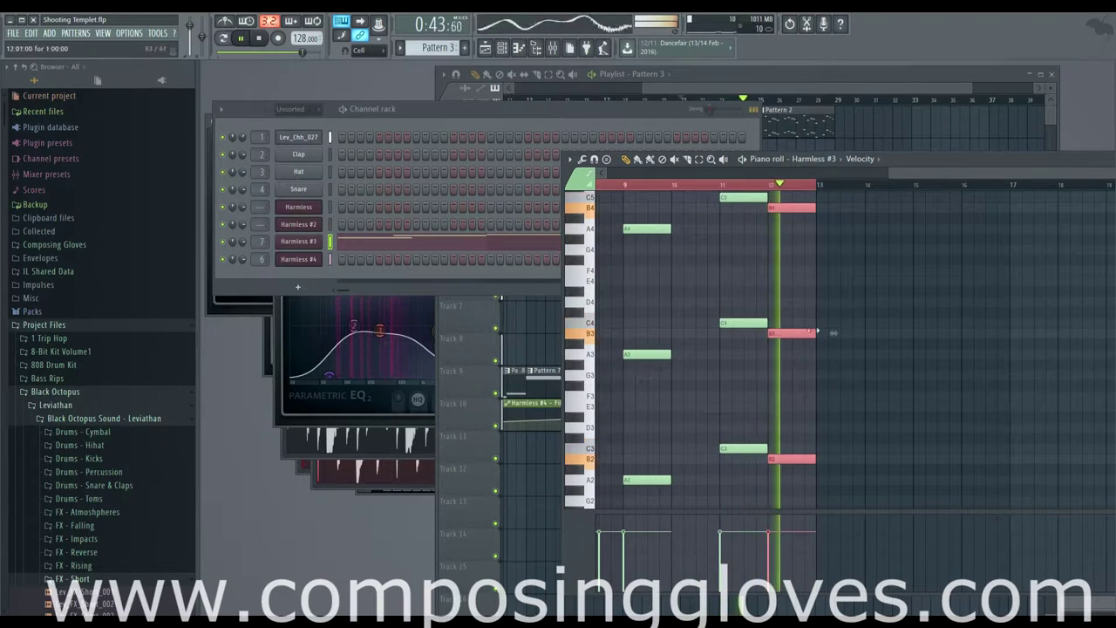
Stop playback, slice the Pattern 3 clip at bar 21 and copy its four-bar second part to just after bar 25 on Track 3
click(801, 72)
key(space)
scroll(716, 175, up, 3)
scroll(702, 178, up, 2)
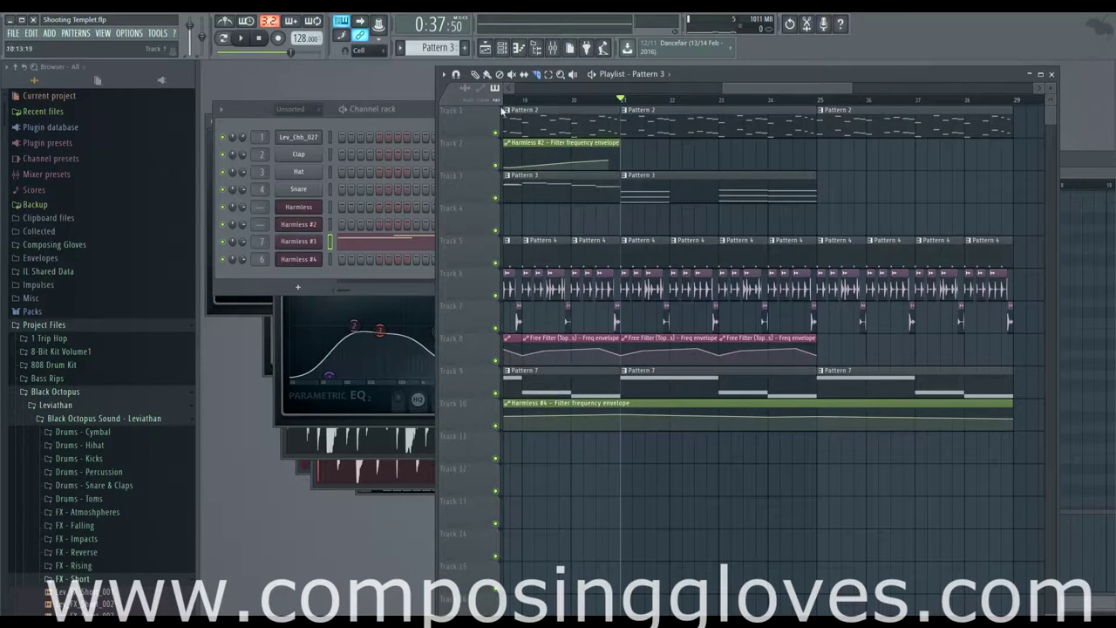
drag(722, 193, 914, 193)
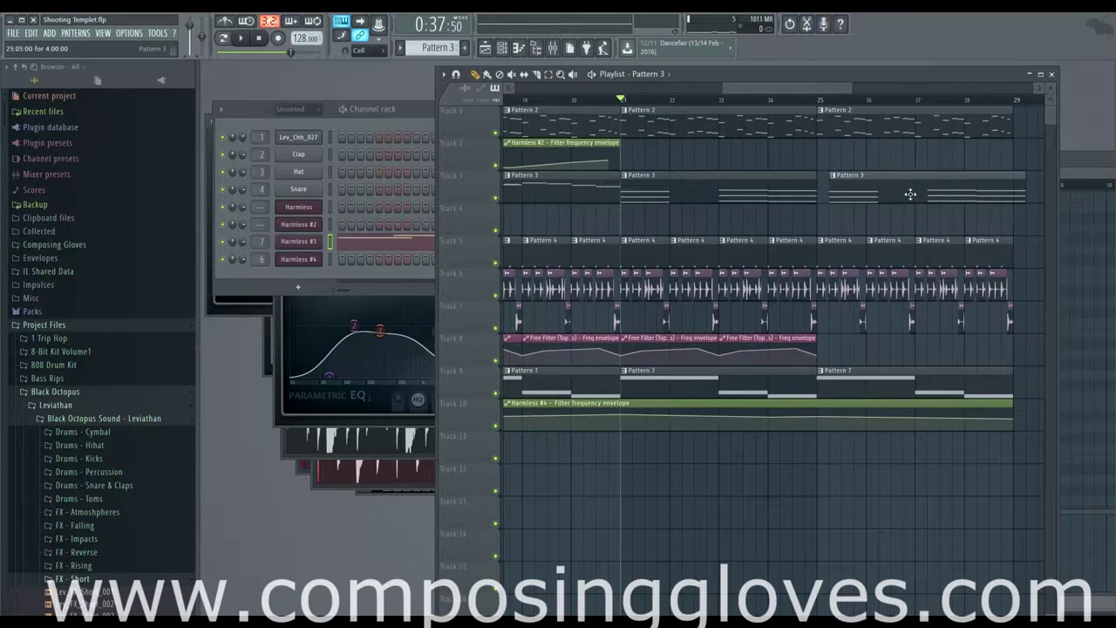
Align the copied Pattern 3 clip to bar 25 on Track 3 and play the arrangement from bar 21
key(space)
scroll(792, 189, down, 3)
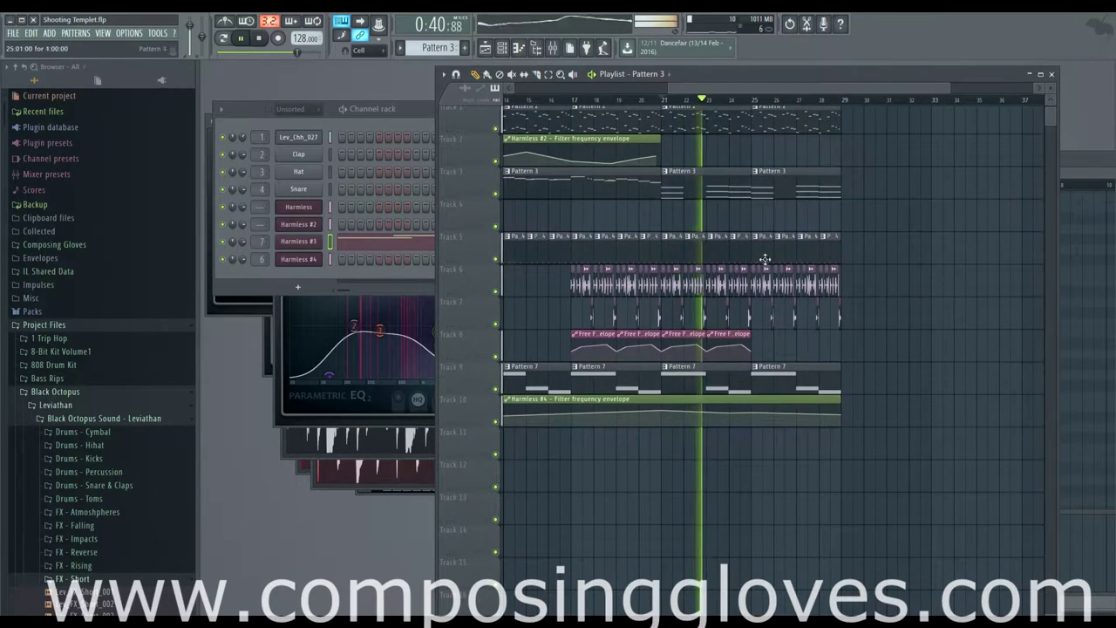
drag(767, 281, 734, 288)
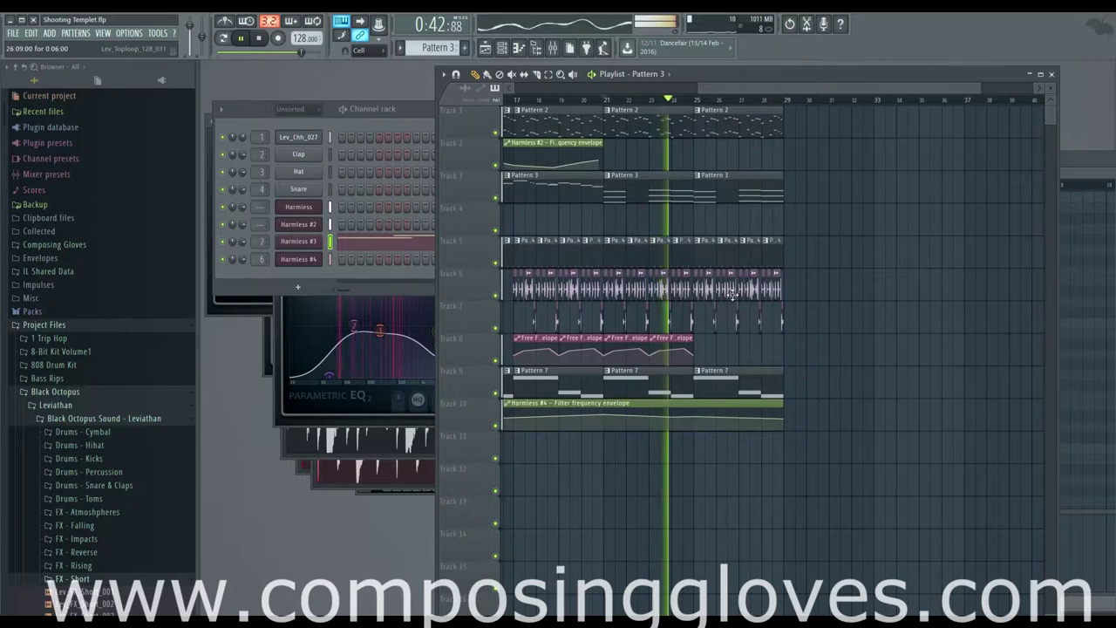
scroll(729, 265, up, 2)
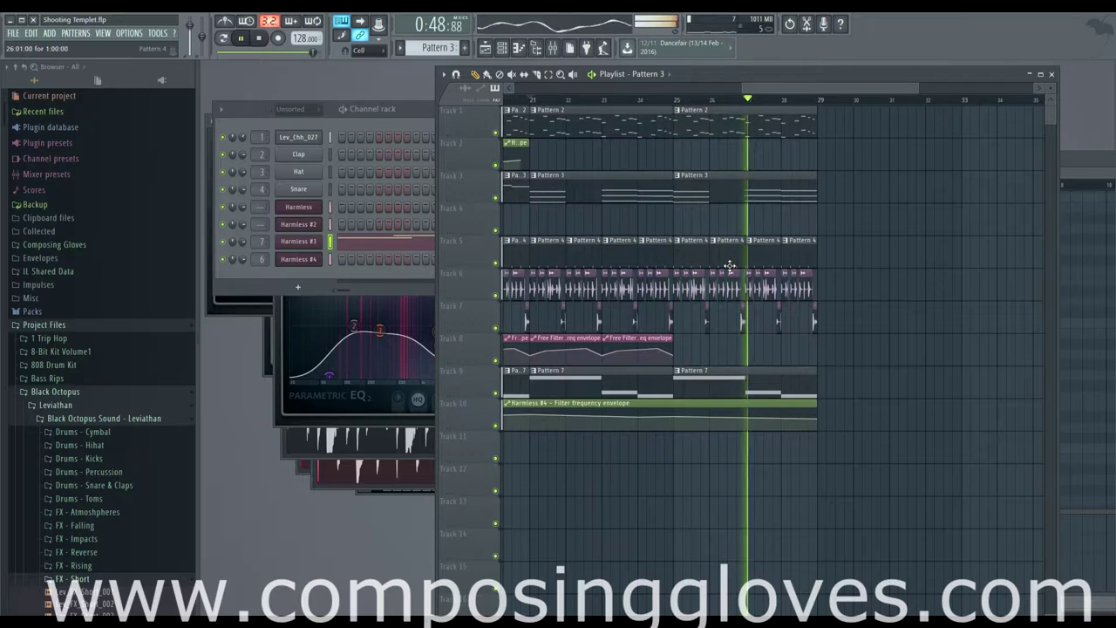
key(space)
Make the Pattern 3 clip at bar 25 unique and change the pitches of its bar 3 and bar 4 octave notes
right_click(679, 181)
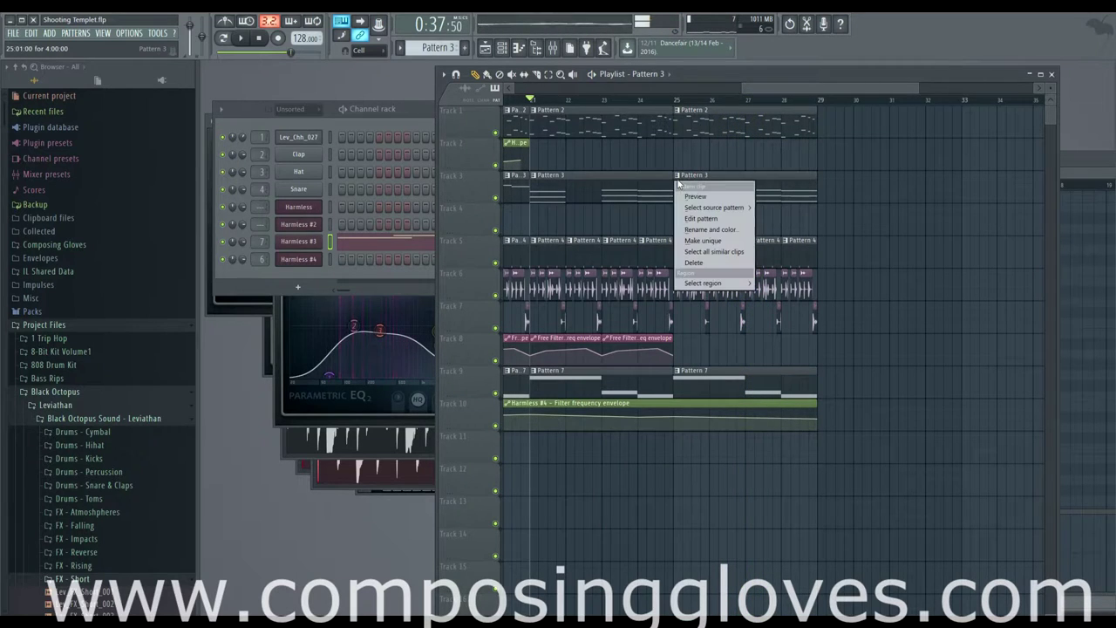
click(723, 240)
double_click(776, 202)
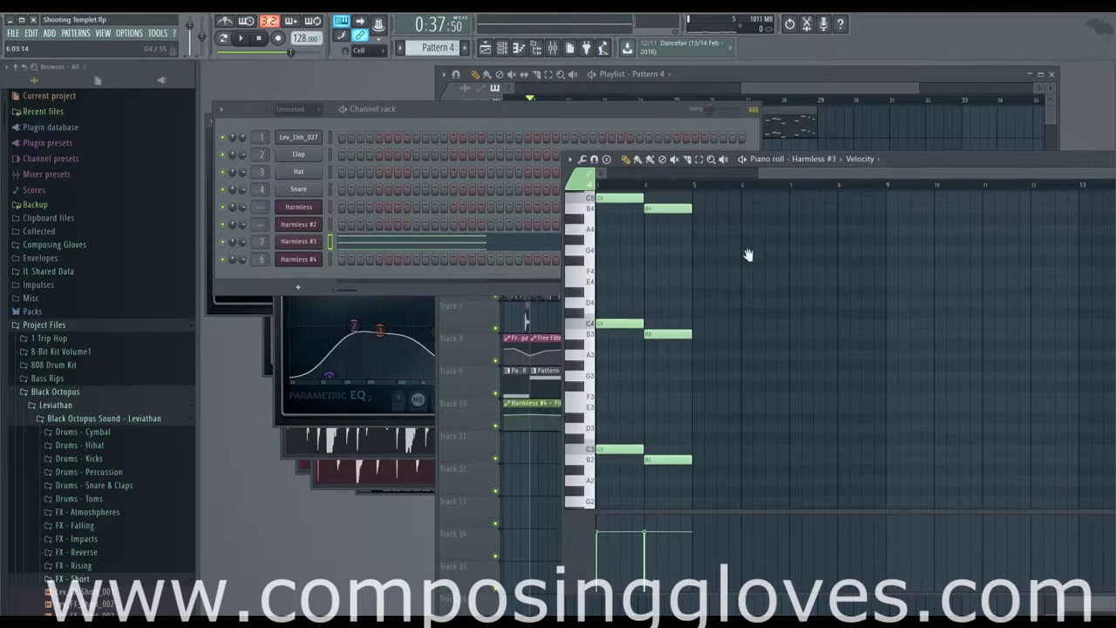
drag(748, 254, 791, 312)
drag(698, 236, 743, 546)
scroll(732, 454, up, 2)
scroll(711, 374, down, 1)
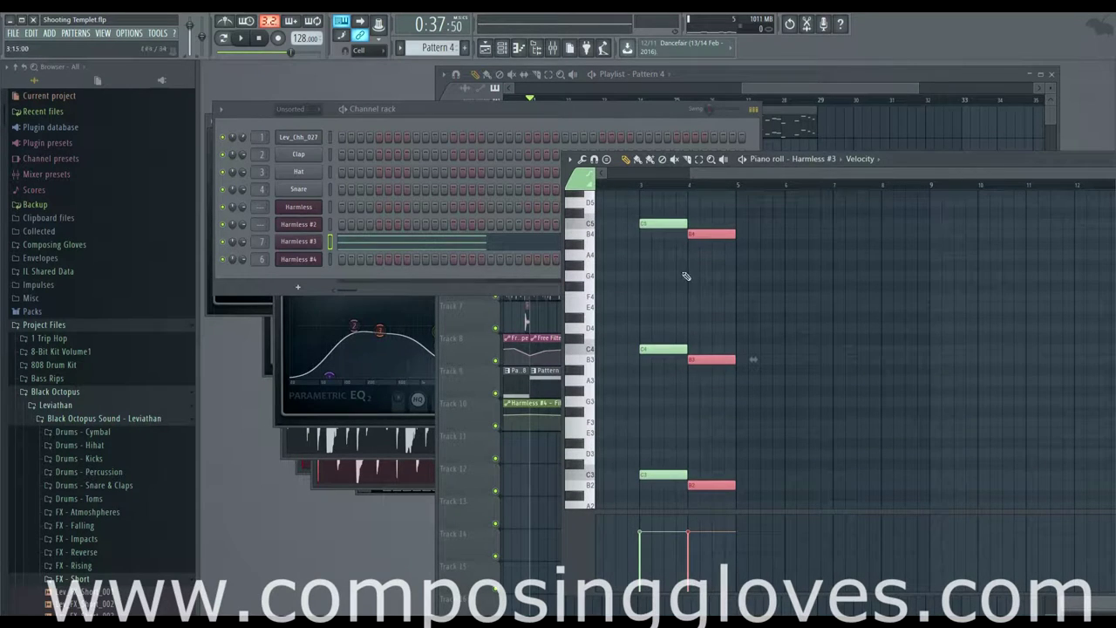
drag(660, 207, 676, 495)
drag(782, 88, 769, 88)
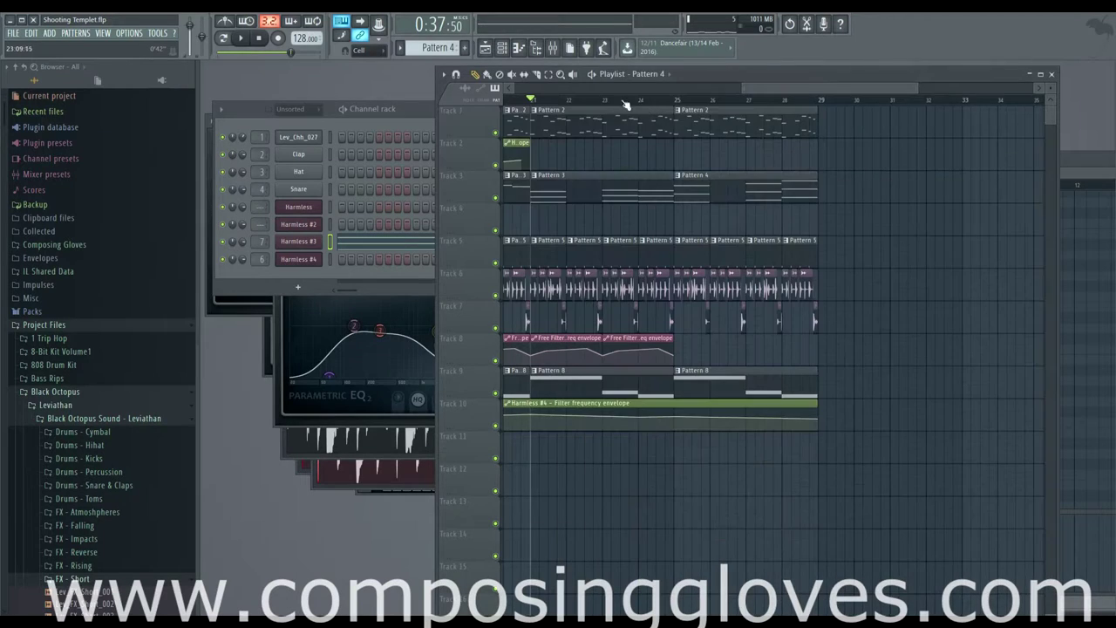
Duplicate the bar 21 to 29 clips on Tracks 1, 3, 5, 6 and 7 to bar 29
drag(586, 151, 849, 334)
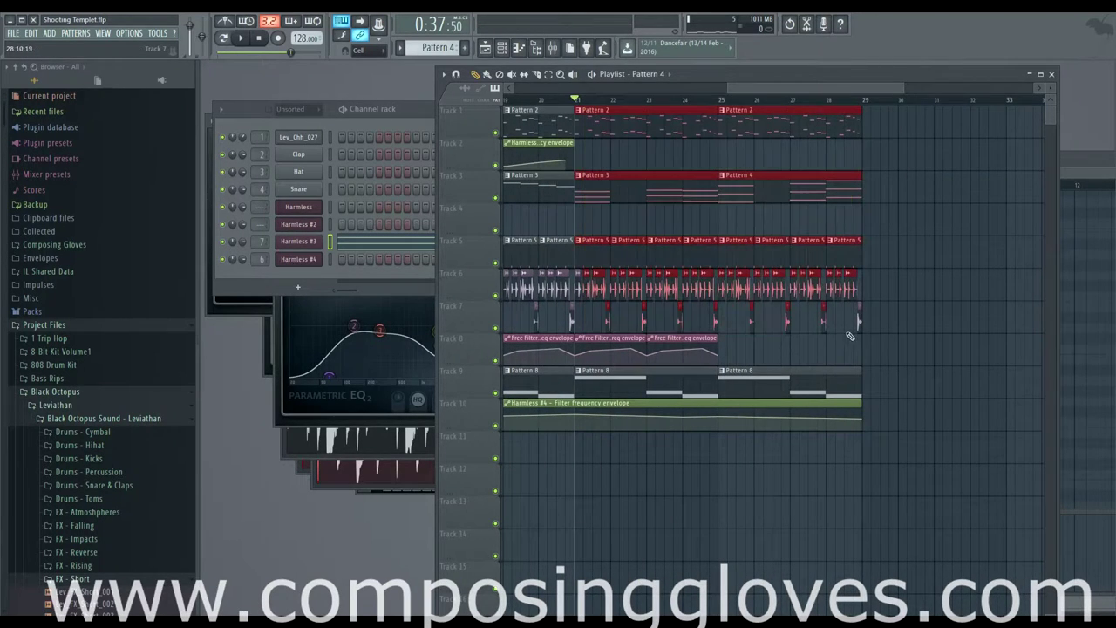
scroll(585, 170, up, 1)
drag(585, 121, 926, 335)
scroll(735, 311, down, 2)
scroll(736, 311, down, 1)
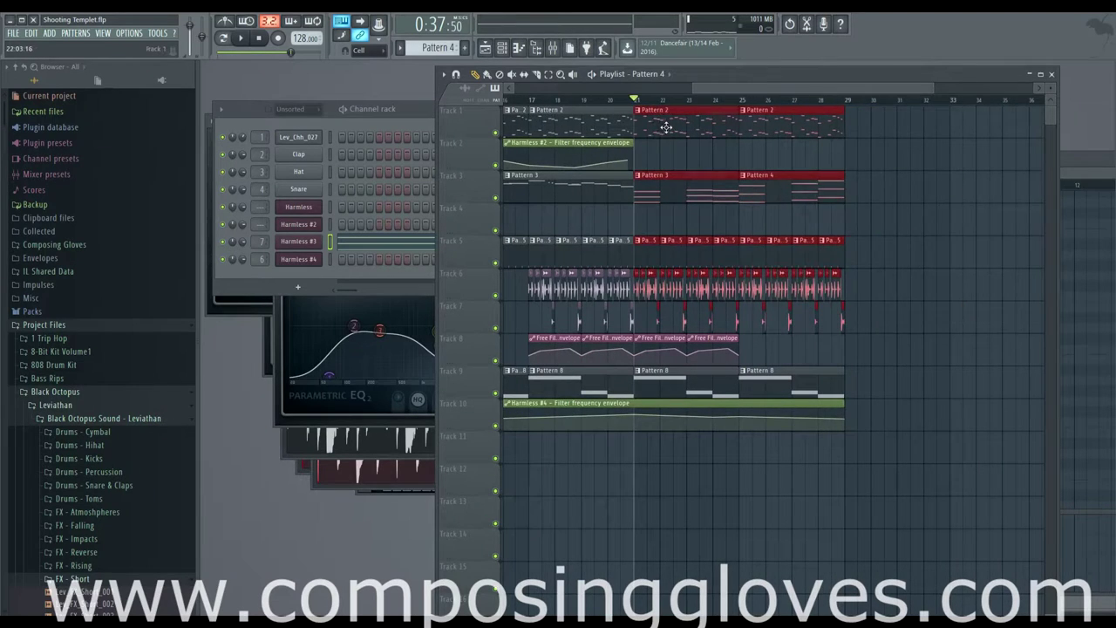
shift+drag(665, 128, 872, 132)
Copy the two Pattern 8 clips on Track 9 and the Track 8 Free Filter frequency envelopes to fill bars 29 to 37
ctrl+drag(672, 389, 791, 397)
shift+drag(662, 384, 869, 395)
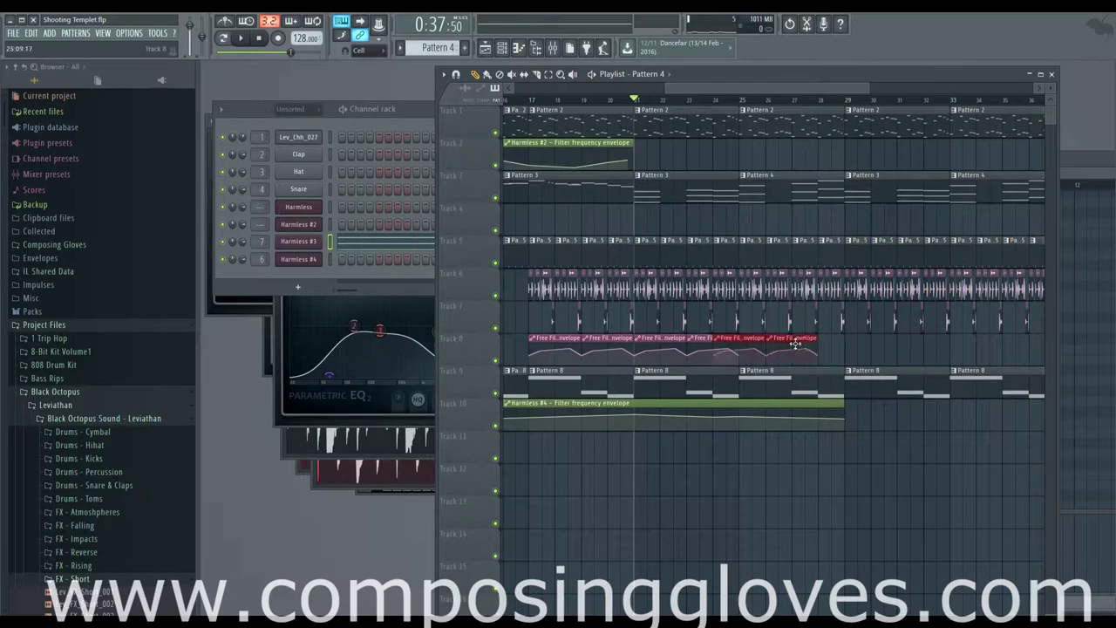
scroll(762, 340, right, 3)
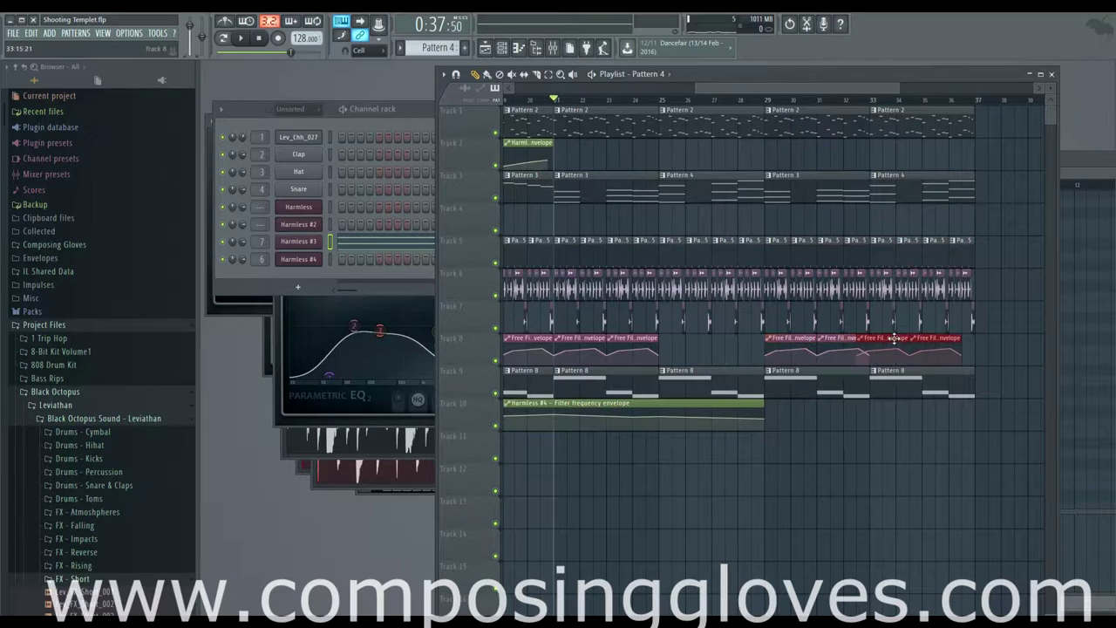
scroll(727, 344, left, 3)
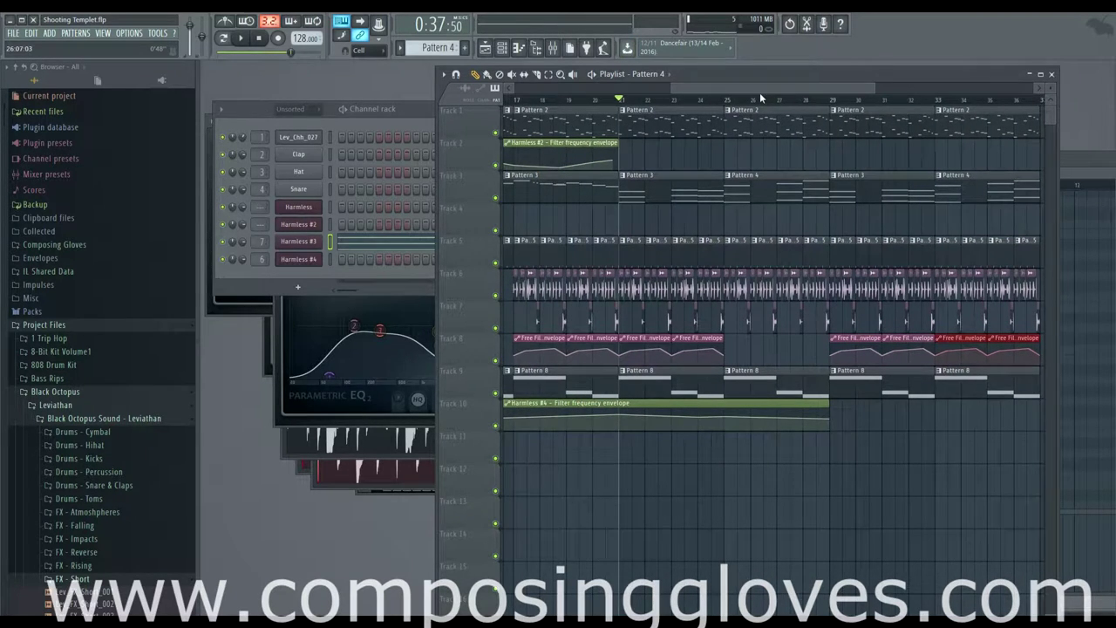
Play the arrangement from bar 17 and listen through the new section up to bar 29
scroll(760, 93, left, 2)
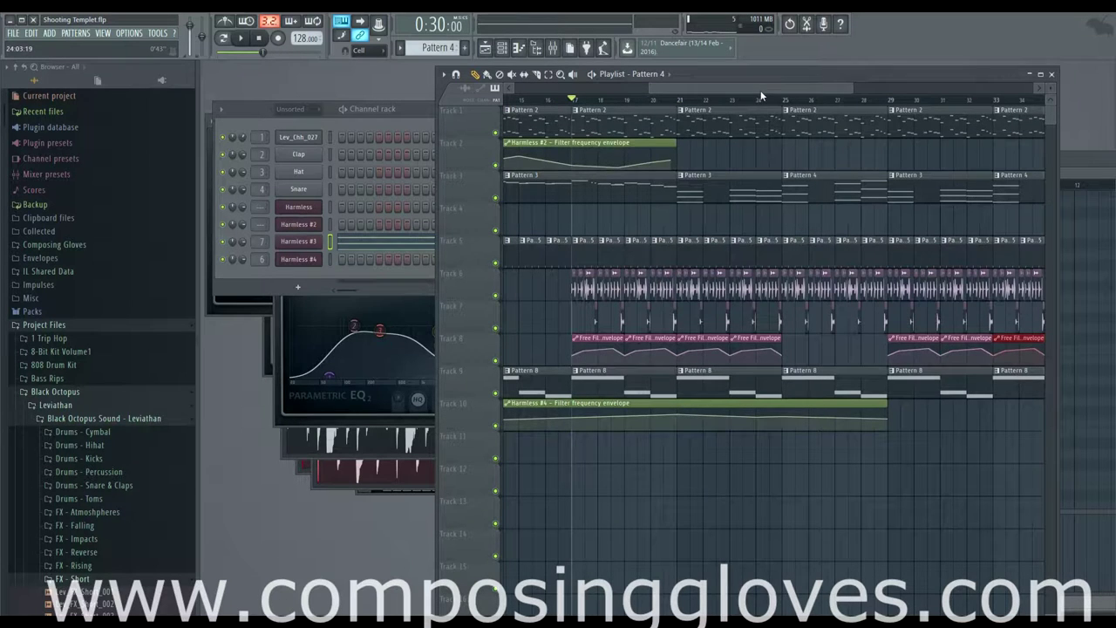
drag(730, 89, 740, 95)
key(space)
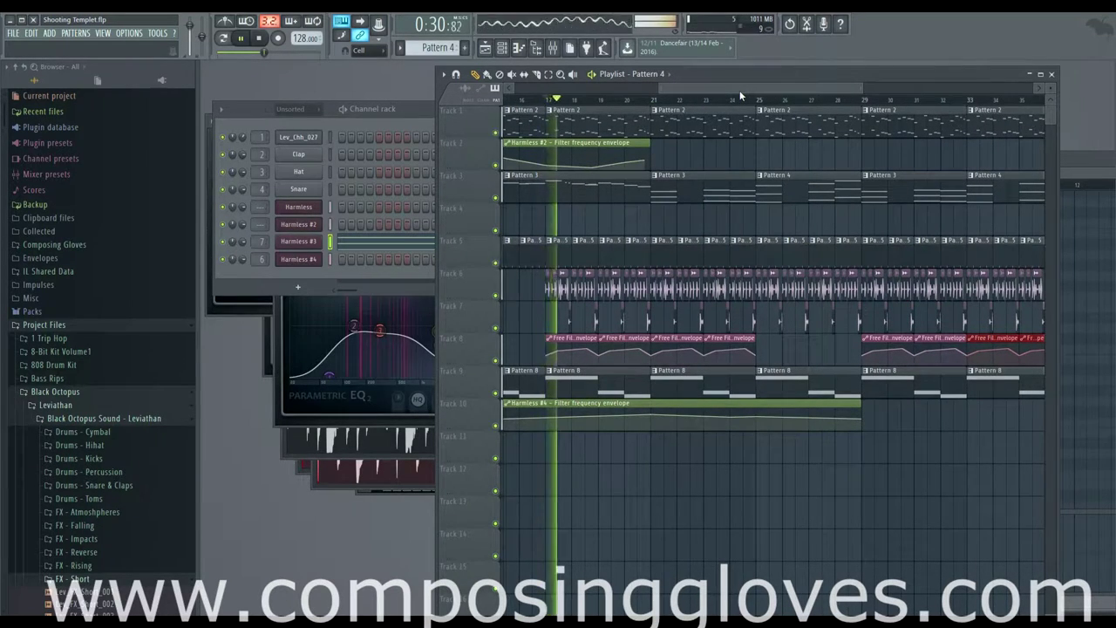
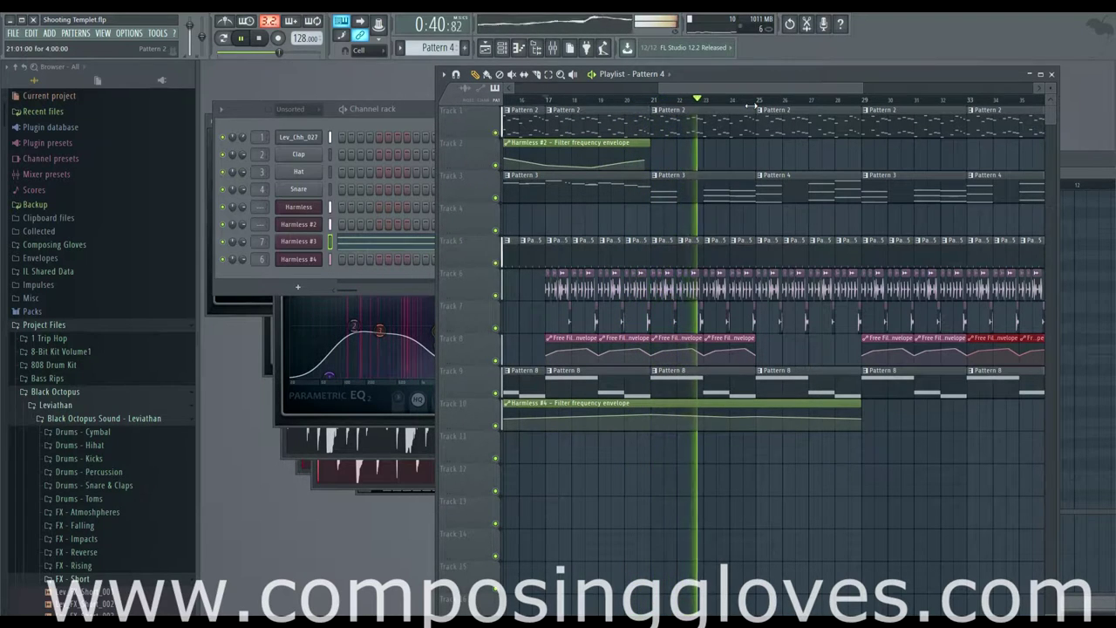
drag(762, 87, 816, 90)
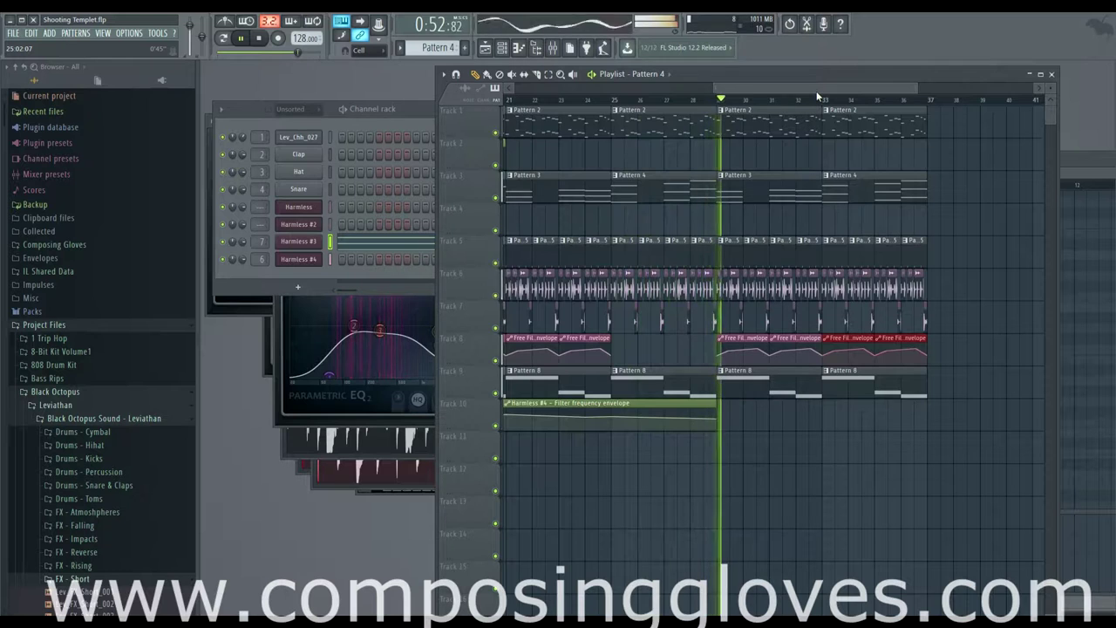
key(space)
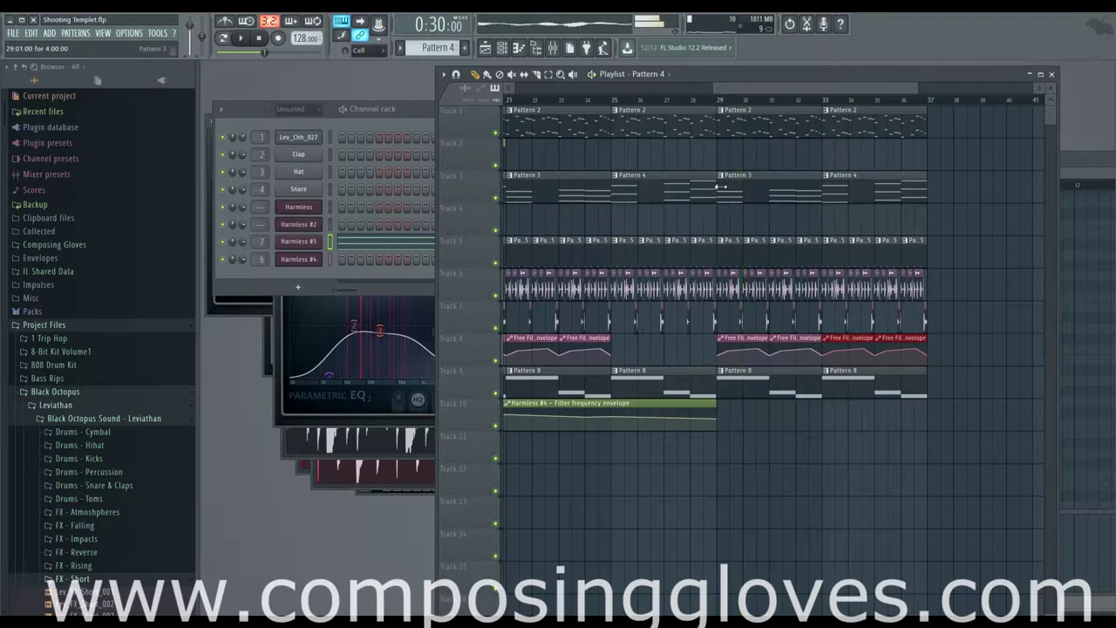
Make the Pattern 3 clip at bar 29 unique, raising its bar 1 A notes an octave and adding C6
right_click(720, 182)
click(781, 240)
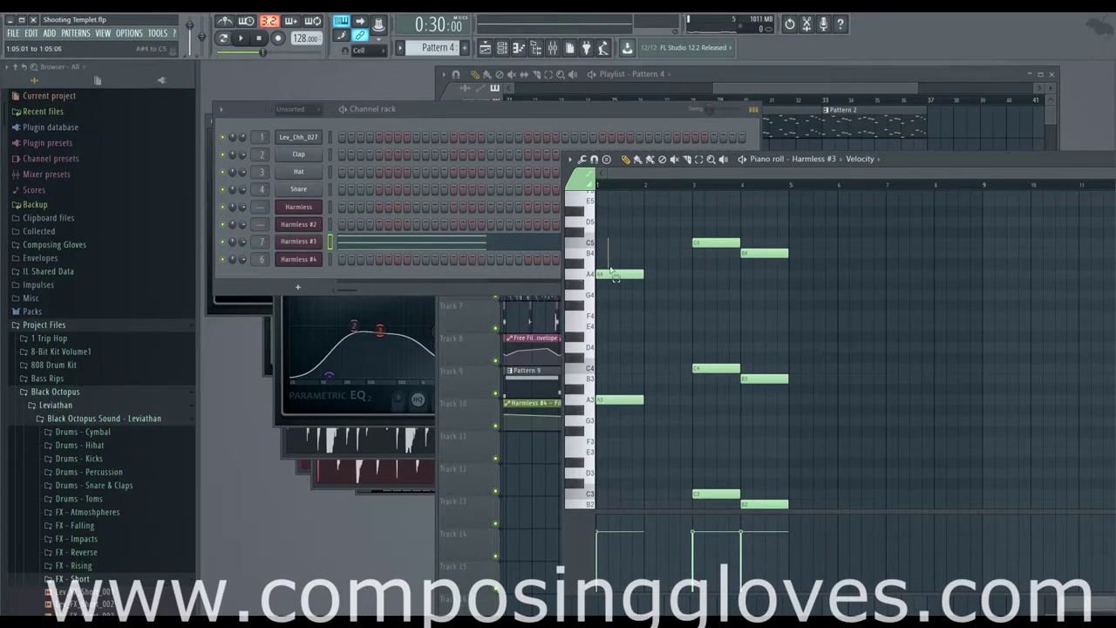
drag(610, 270, 614, 503)
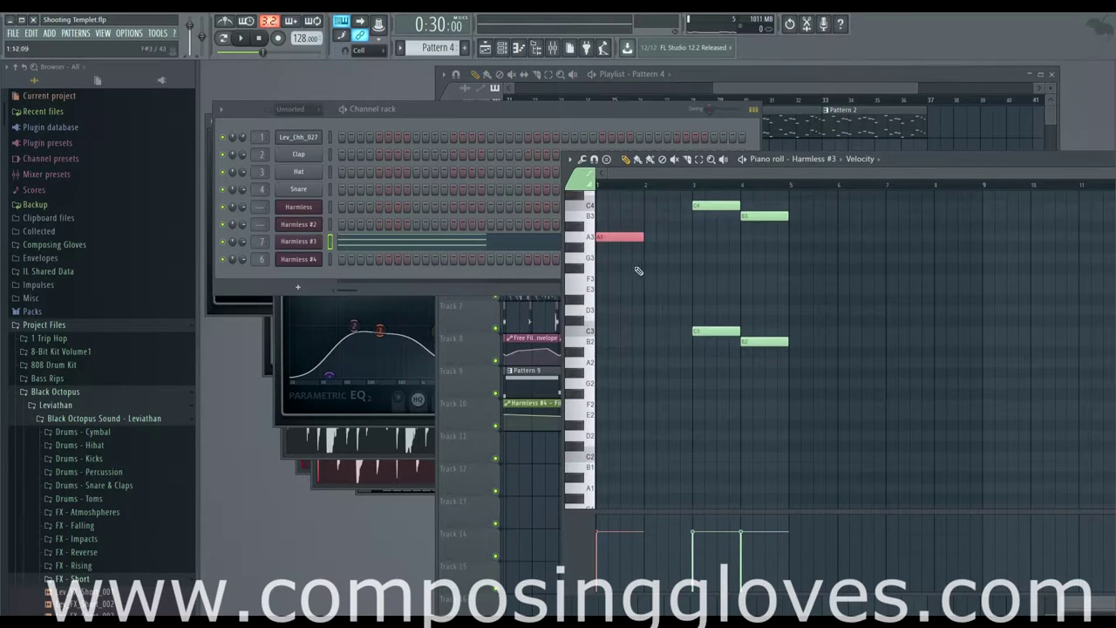
key(ctrl+Up)
key(ctrl+Up)
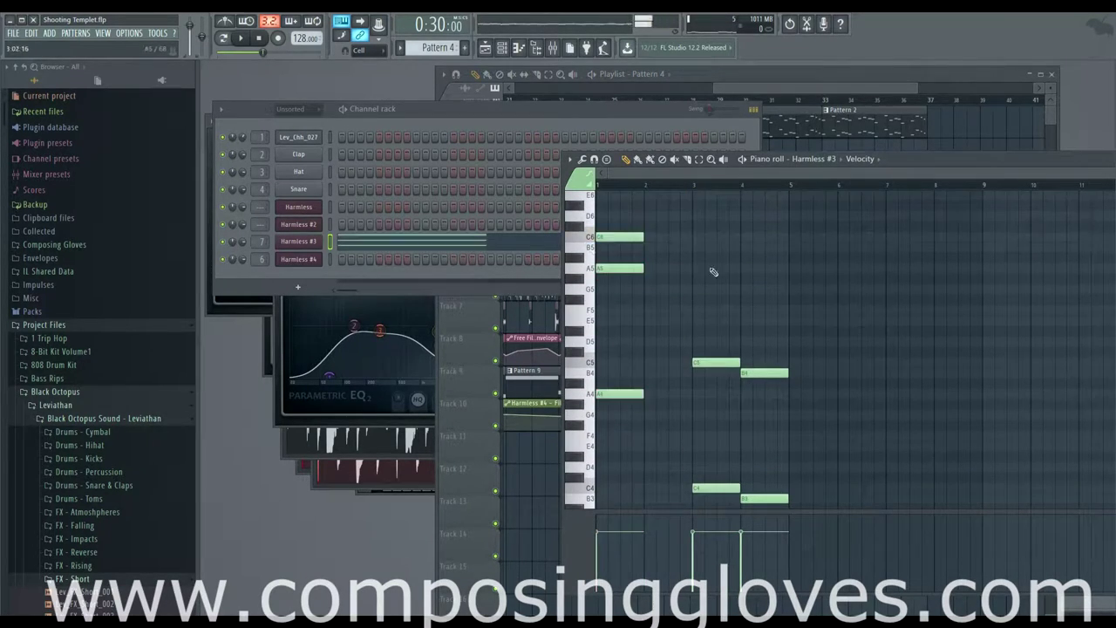
Raise the bar 3 C notes one octave and move the bar 4 B notes to E4, E5 and E6
drag(700, 207, 719, 482)
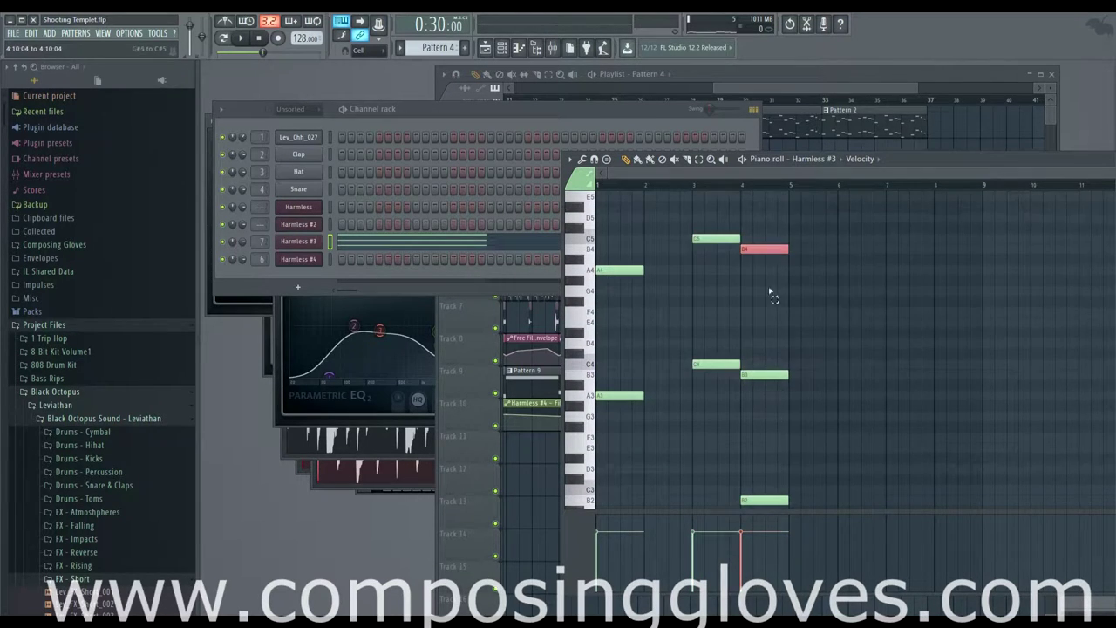
drag(772, 297, 766, 462)
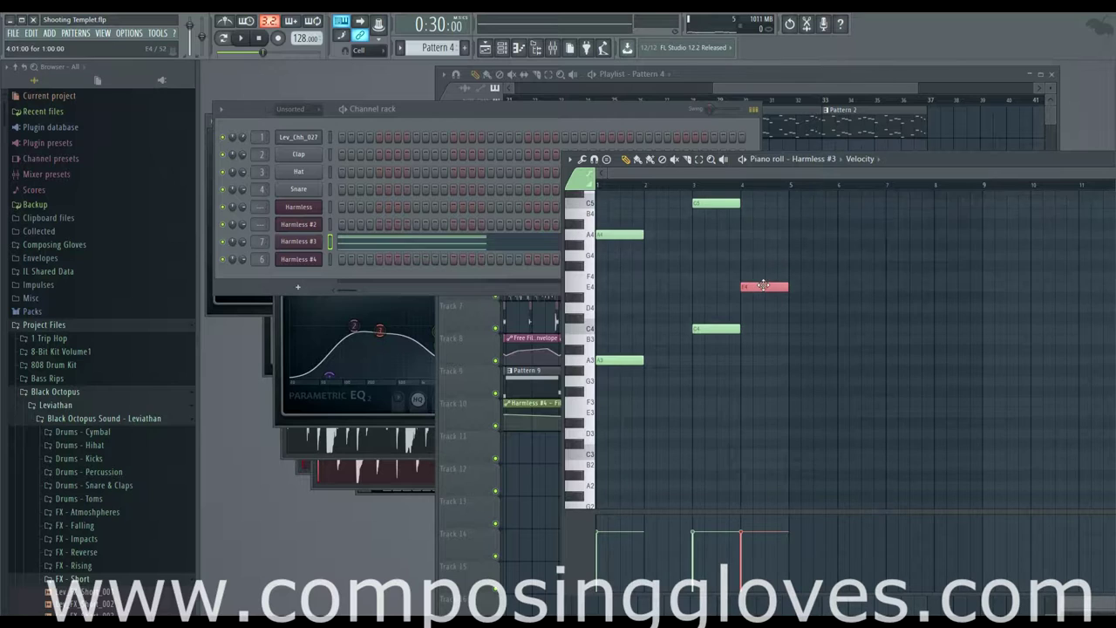
key(ctrl+Up)
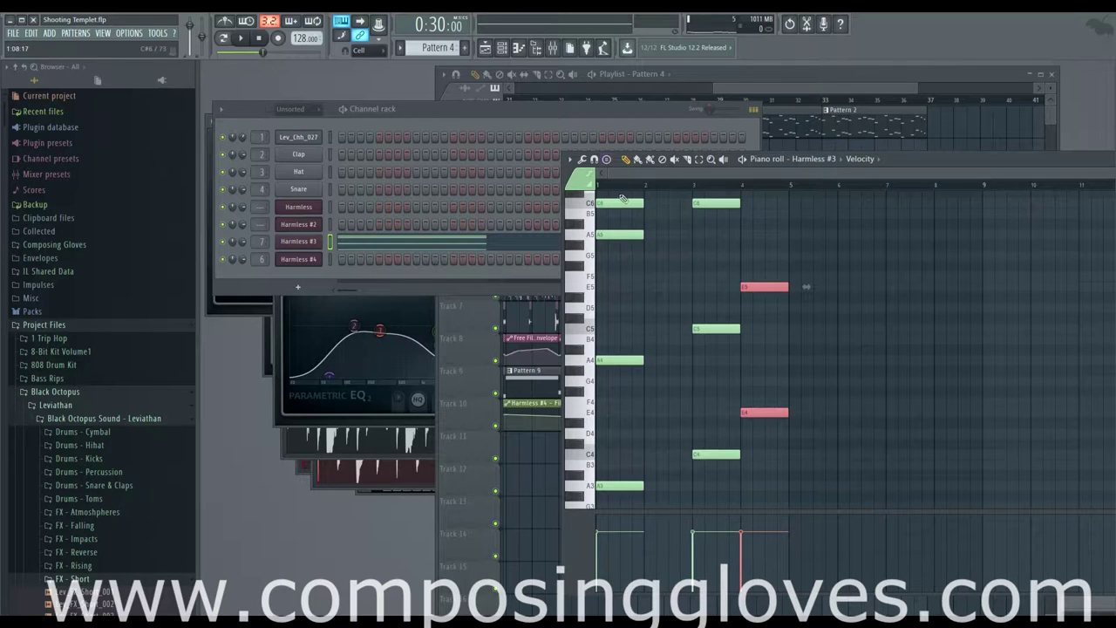
During playback, add E6 in bar 2, F6 in bar 3 and a half-bar B6 at the end of bar 4
key(space)
scroll(651, 229, up, 2)
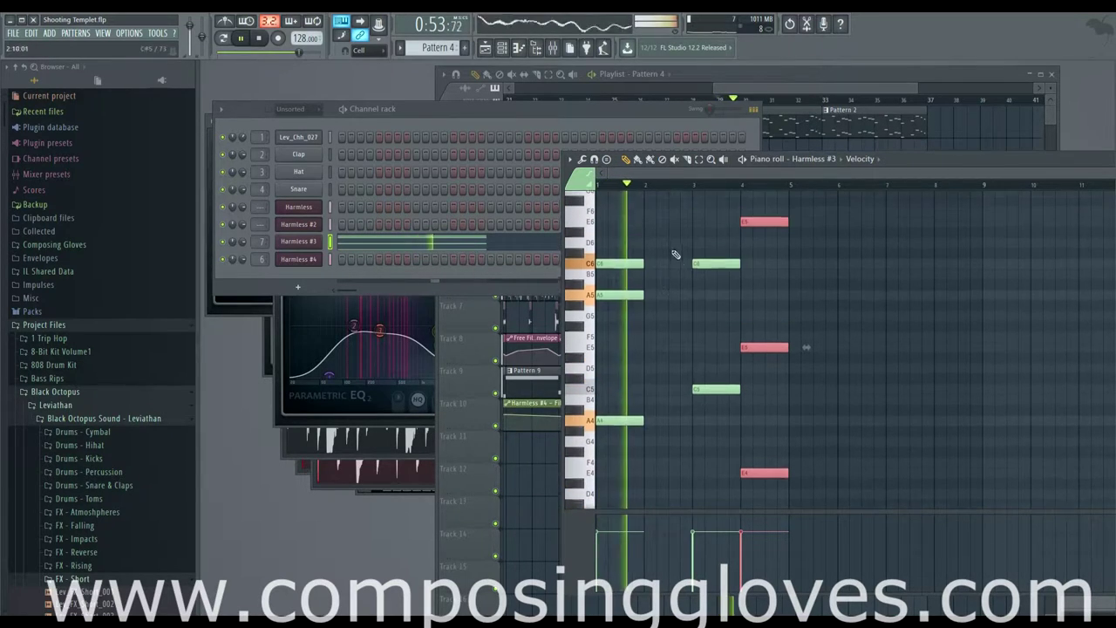
click(650, 226)
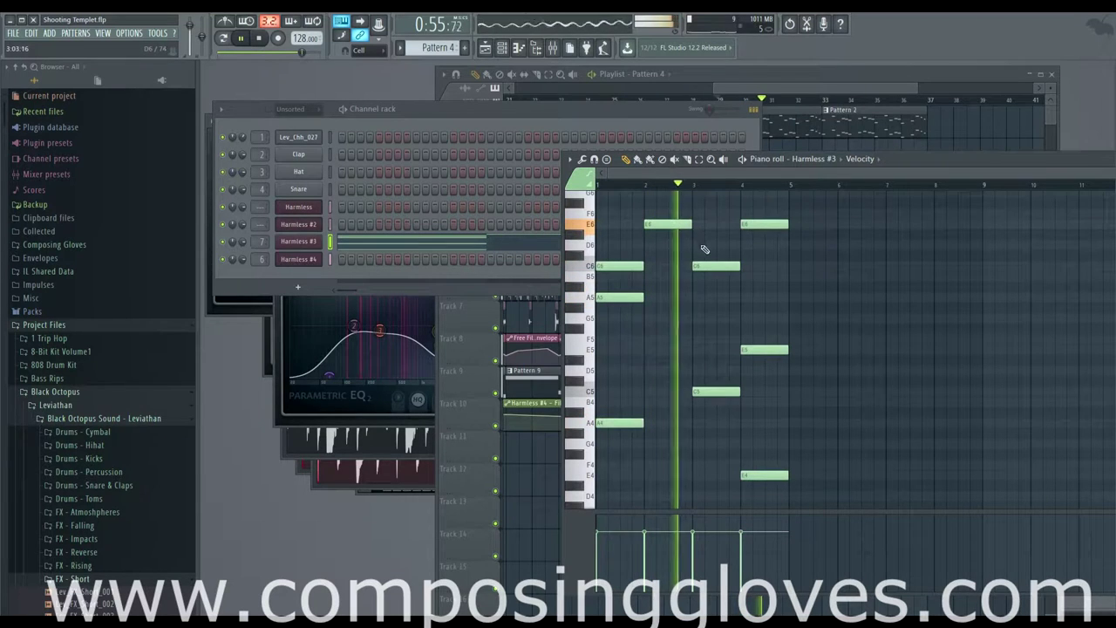
click(702, 216)
click(695, 185)
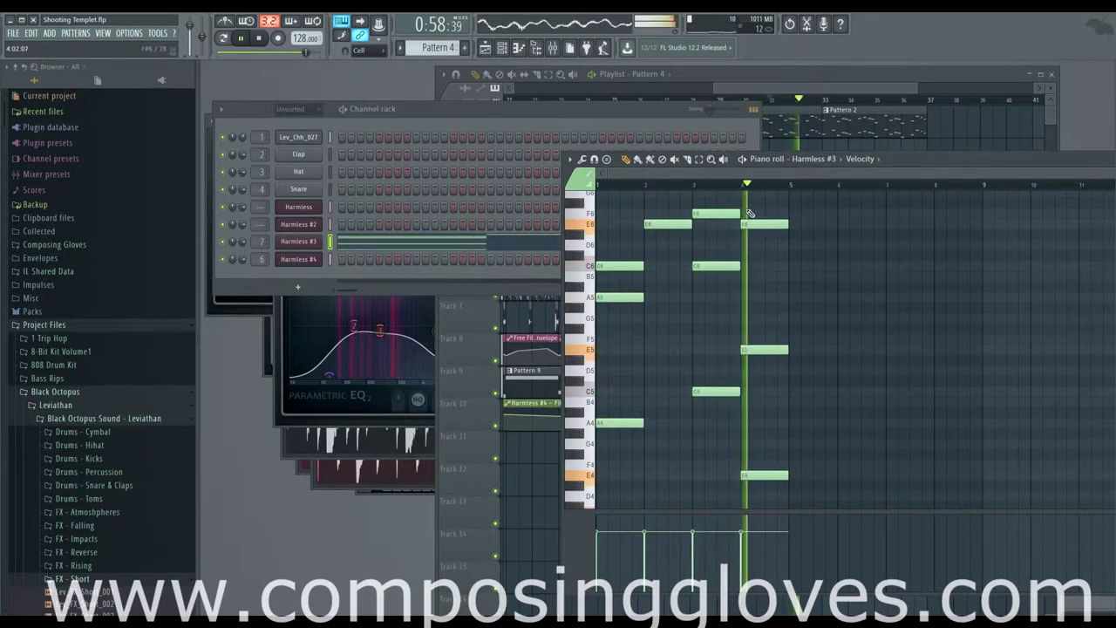
scroll(766, 249, up, 3)
drag(760, 245, 793, 247)
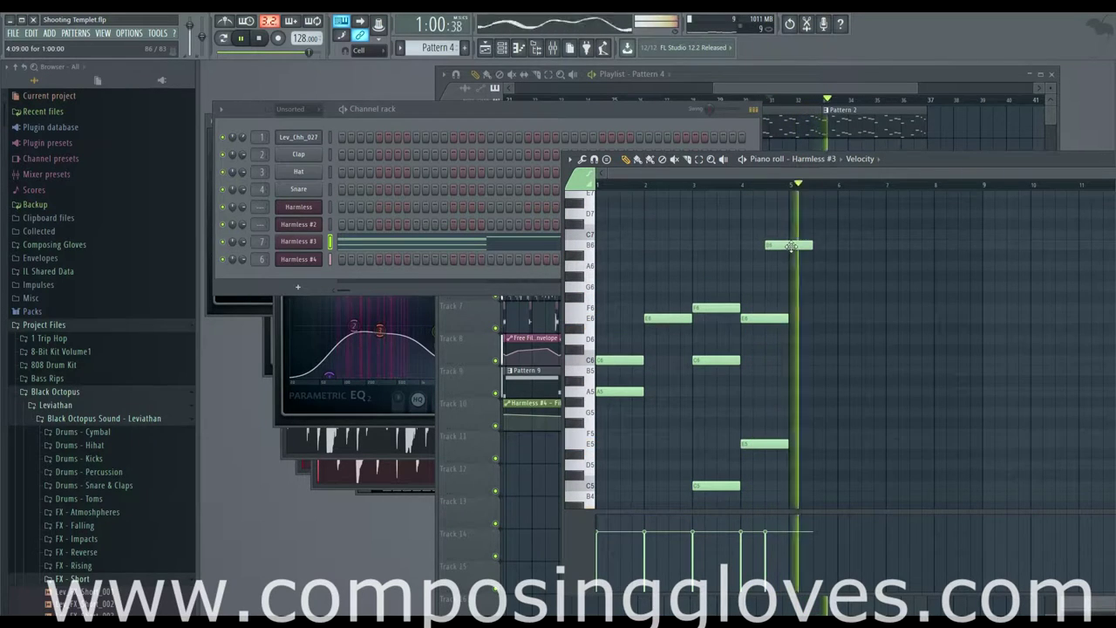
key(space)
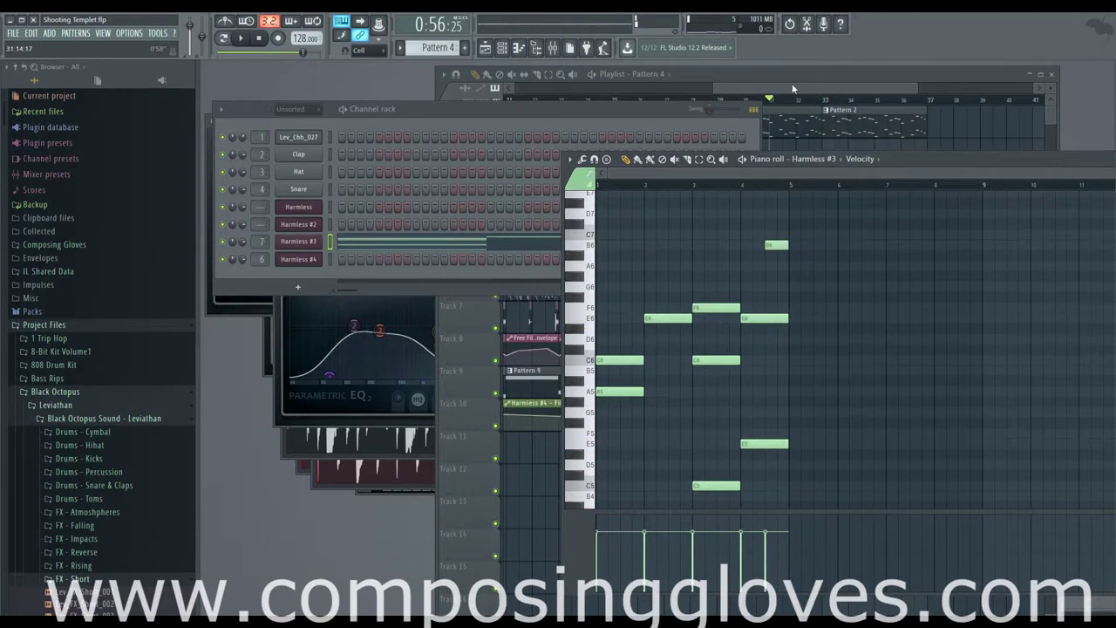
Replace the Track 3 clip at bar 33 with Pattern 4 and make the new clip unique
drag(793, 88, 806, 102)
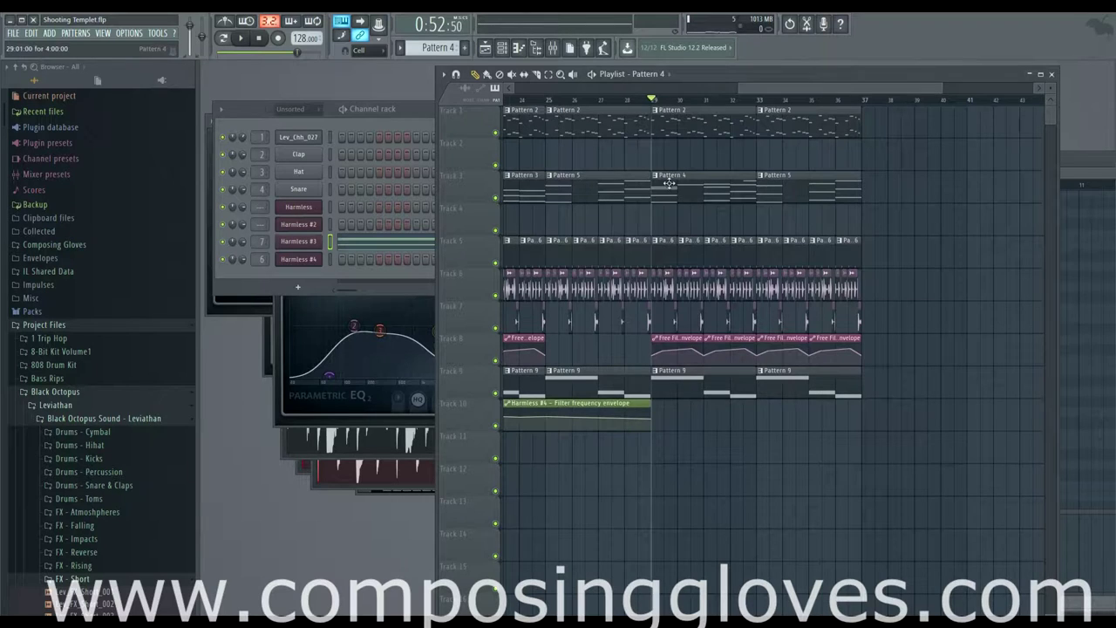
key(space)
right_click(785, 187)
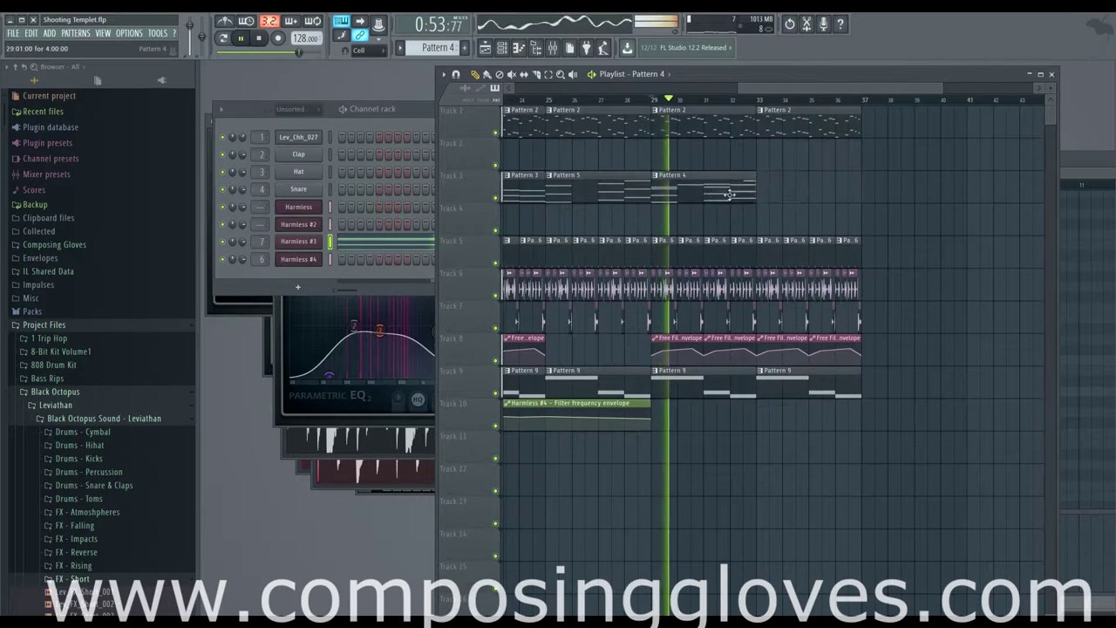
click(769, 192)
click(761, 176)
click(788, 242)
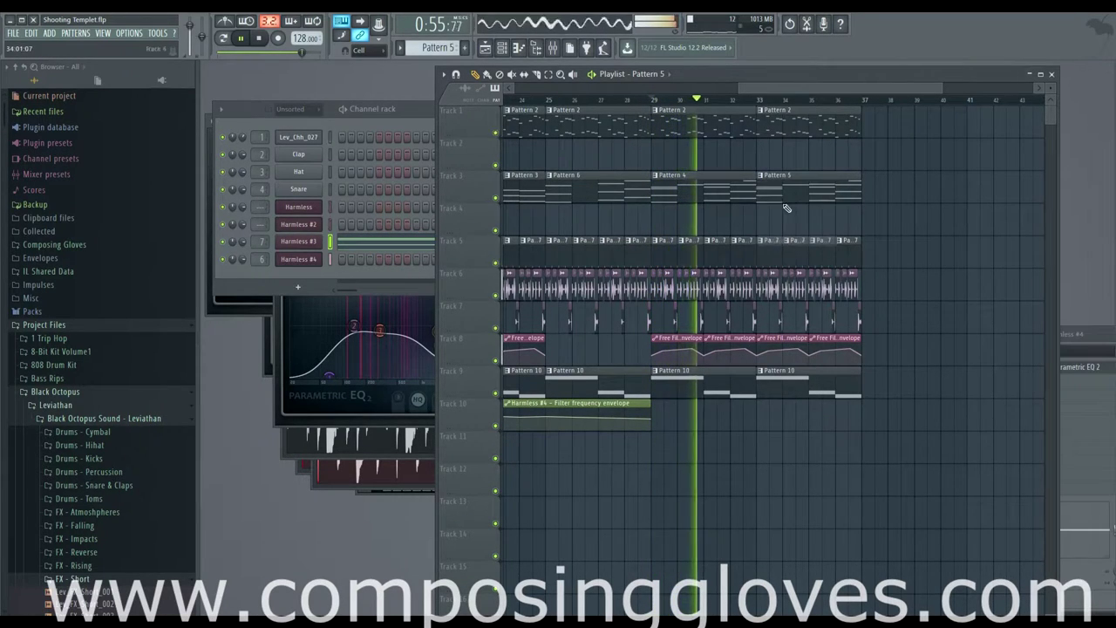
Add a one-bar A6 note at bar 1 of Pattern 5 in the Harmless #3 piano roll
double_click(785, 200)
scroll(626, 411, down, 4)
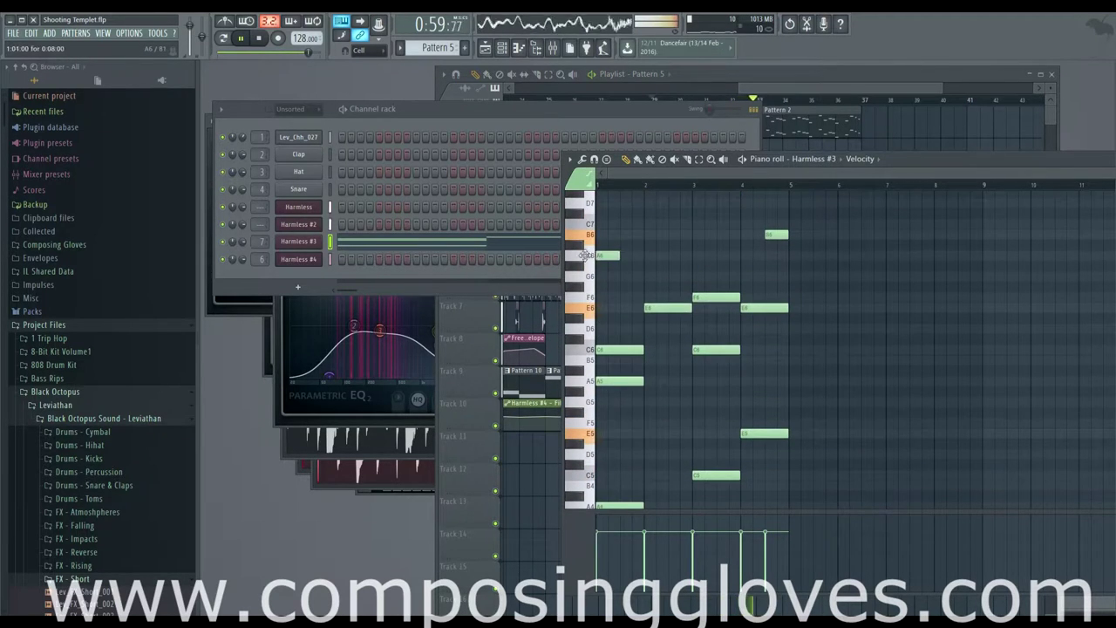
key(space)
scroll(671, 332, down, 1)
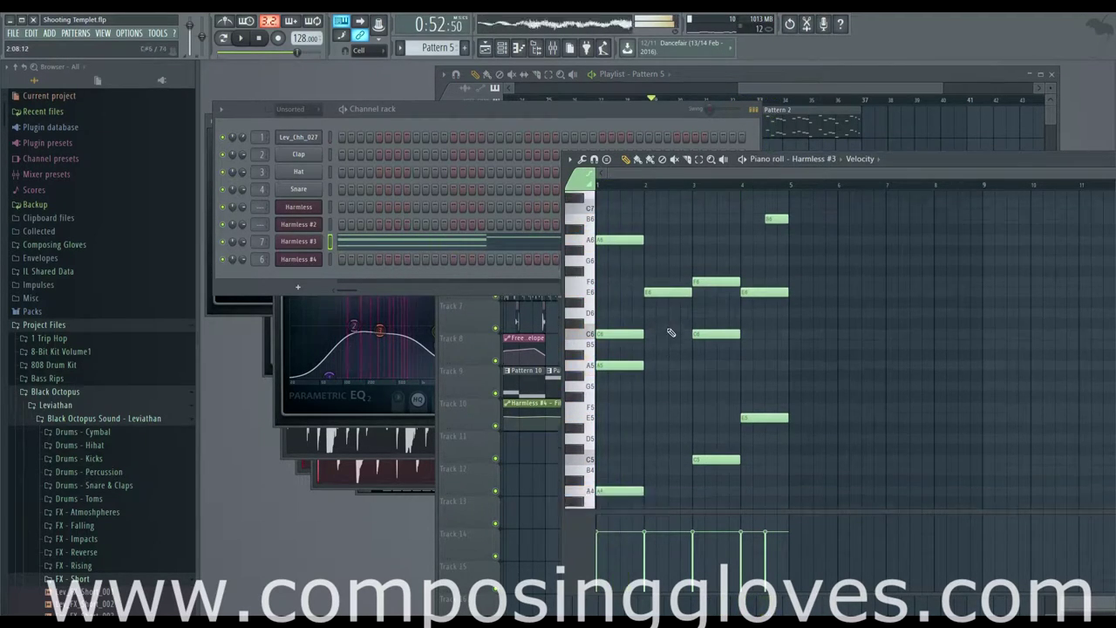
Add one-bar C7 and E7 notes in bar 2 of Pattern 5 in the Harmless #3 piano roll
scroll(670, 332, up, 2)
click(834, 91)
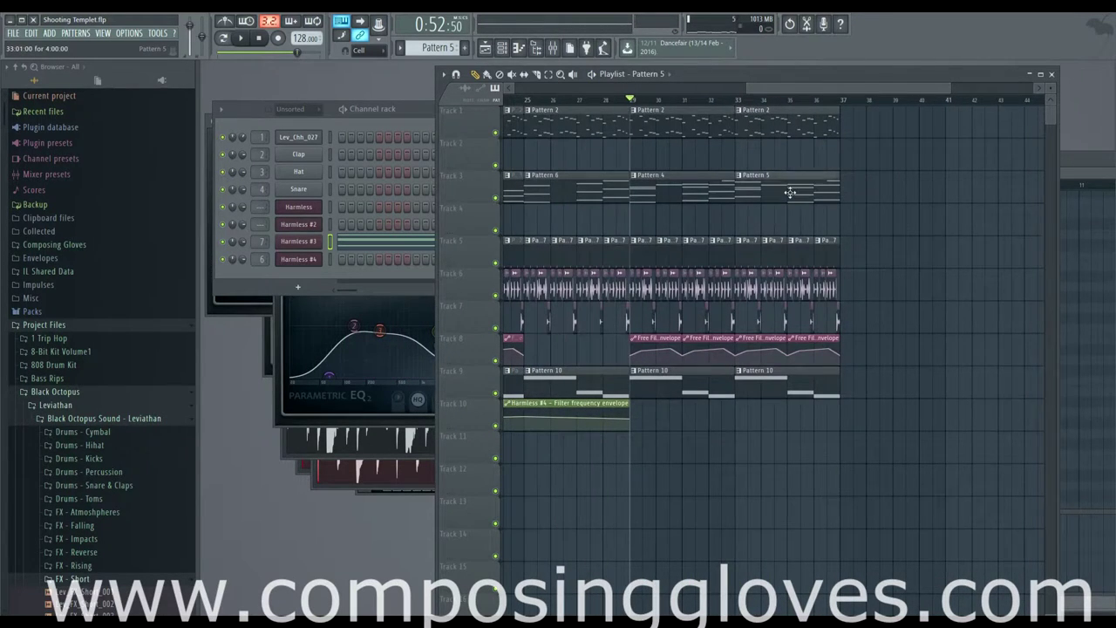
double_click(790, 193)
mouse_move(693, 204)
mouse_down()
mouse_move(1090, 331)
mouse_move(722, 285)
mouse_move(706, 228)
mouse_move(712, 317)
mouse_up()
key(space)
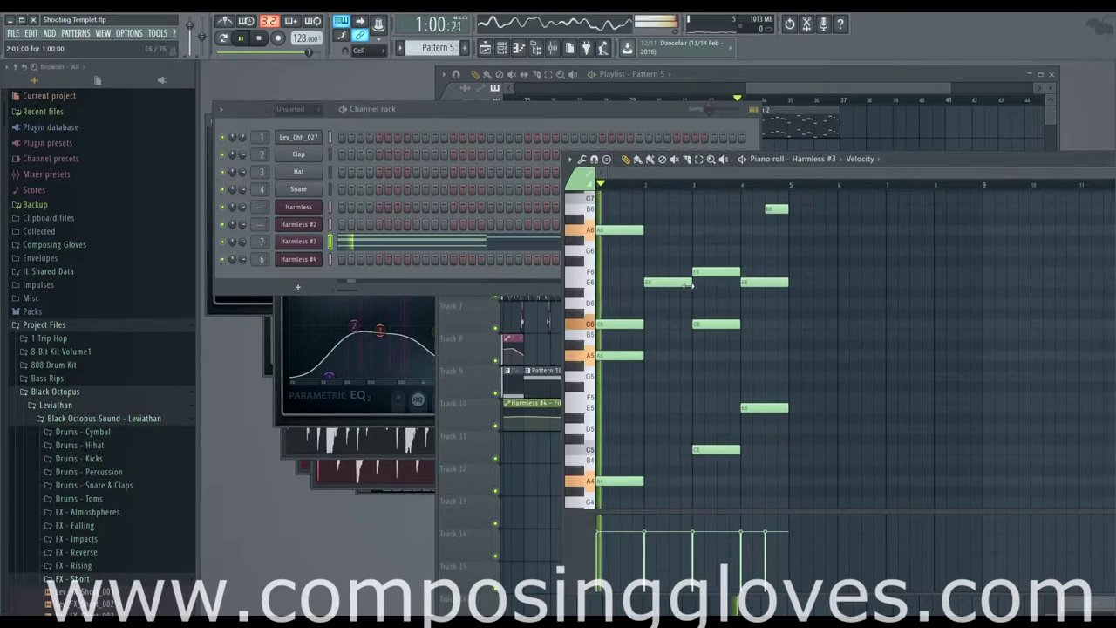
scroll(667, 305, up, 2)
scroll(668, 312, up, 2)
key(space)
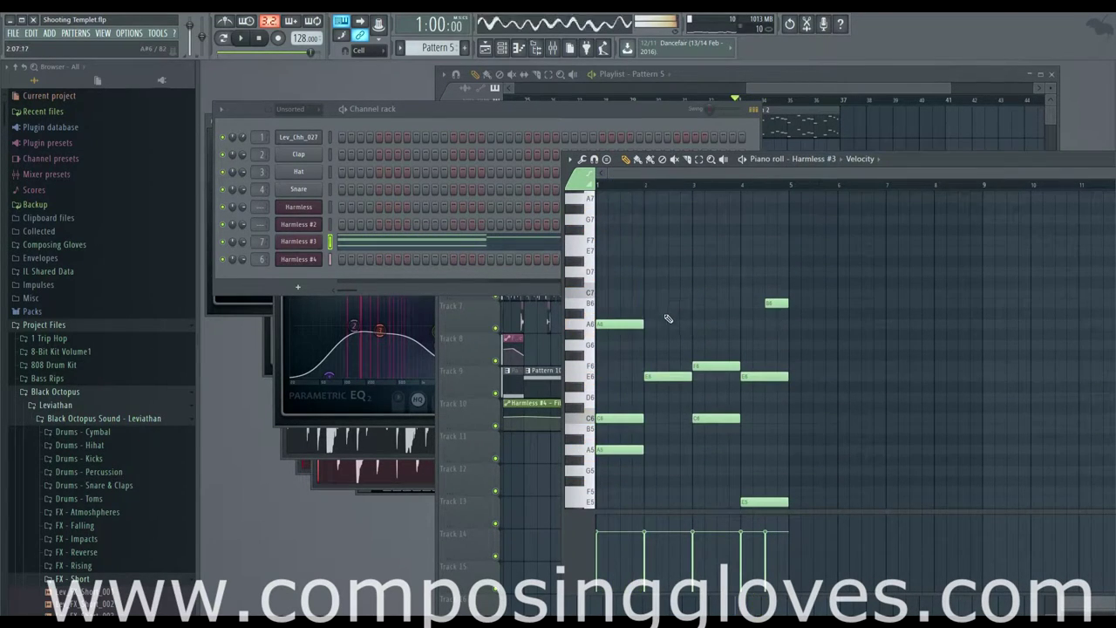
click(649, 250)
key(space)
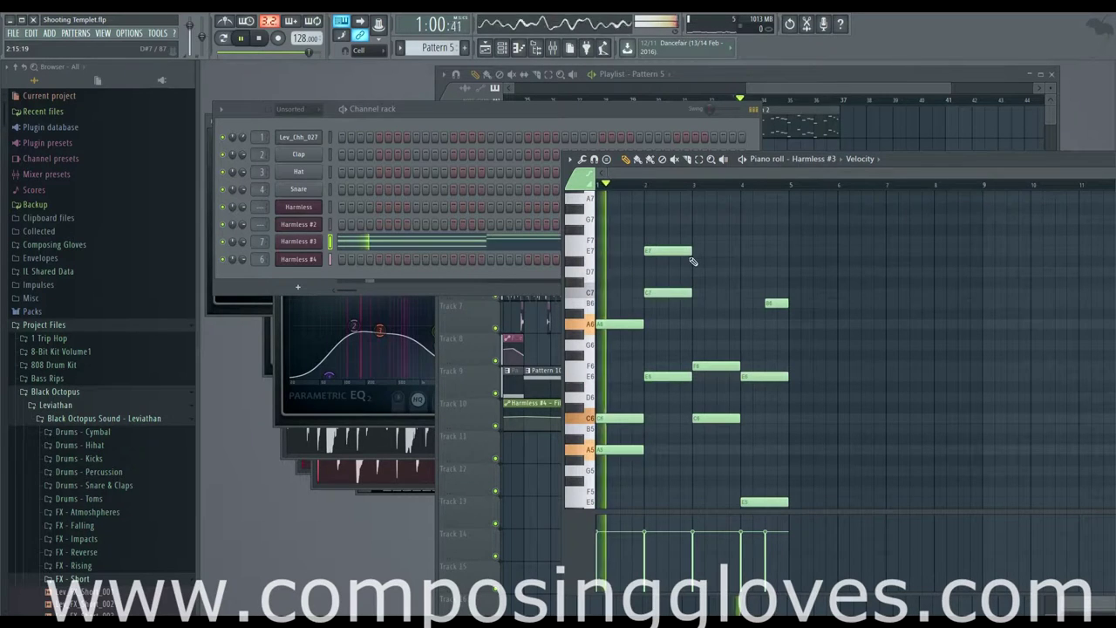
Add one-bar D7 and F7 notes in bar 3, auditioning the pattern with playback
scroll(724, 350, down, 1)
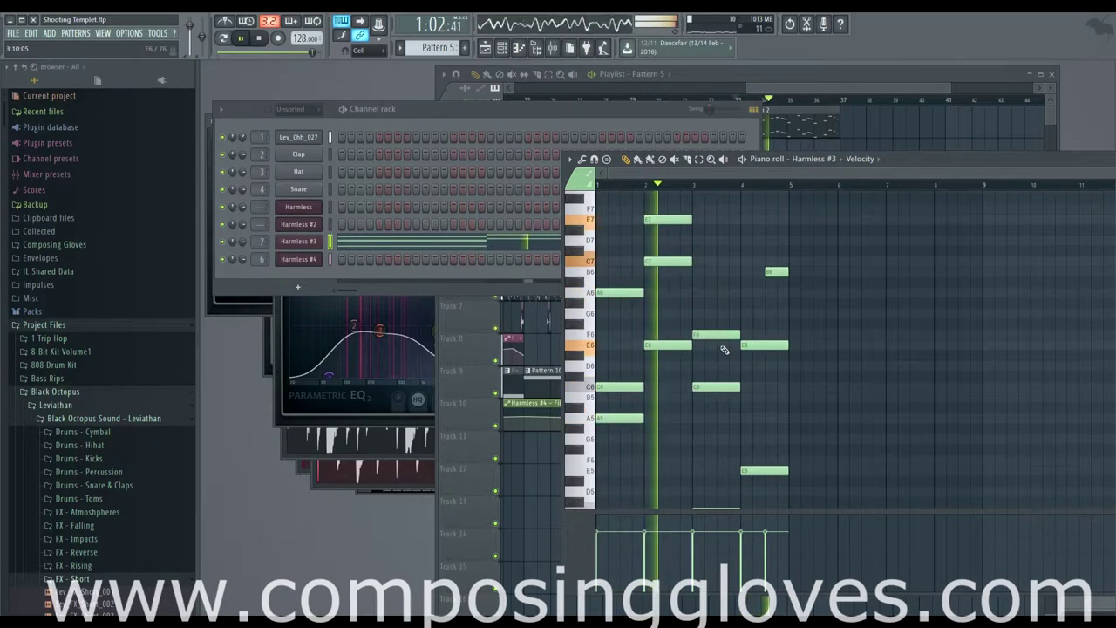
key(space)
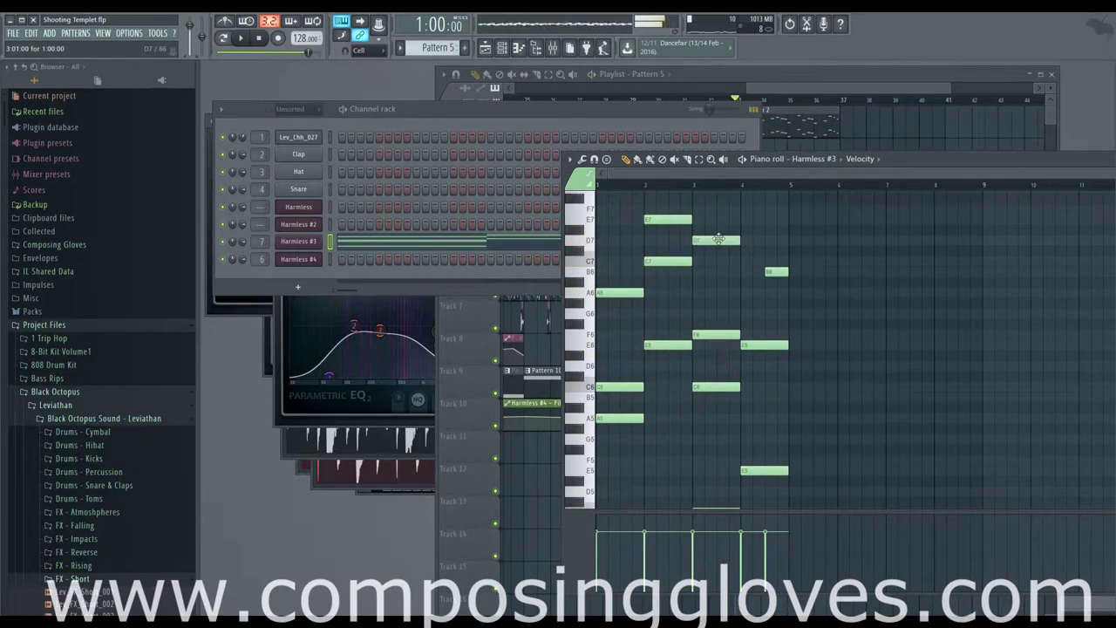
scroll(717, 238, up, 1)
key(space)
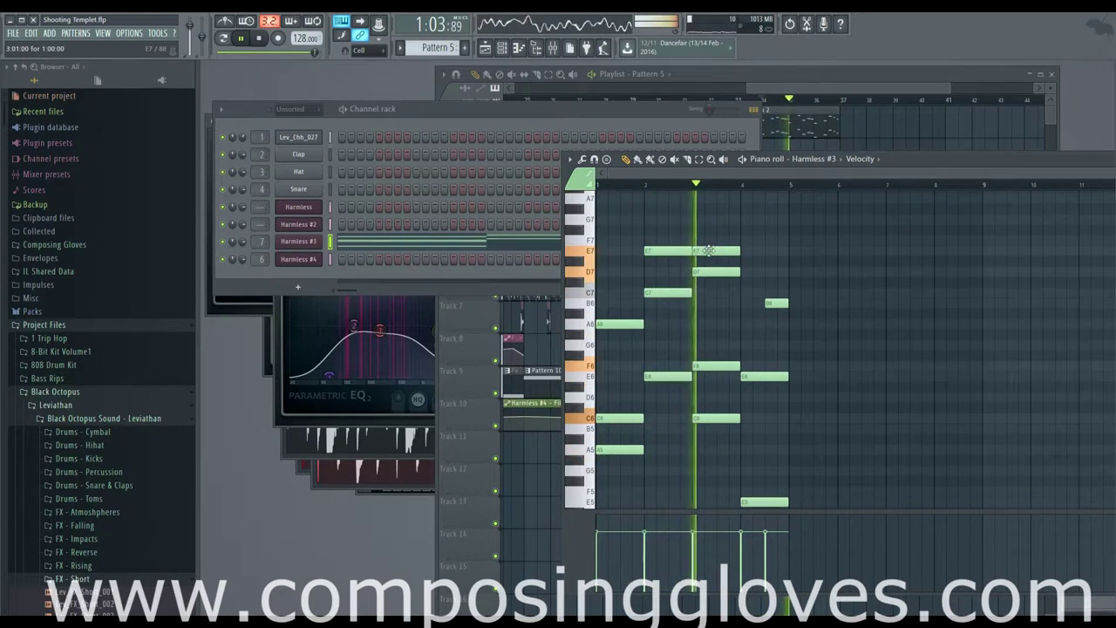
drag(708, 250, 633, 252)
click(696, 186)
scroll(670, 266, up, 2)
key(space)
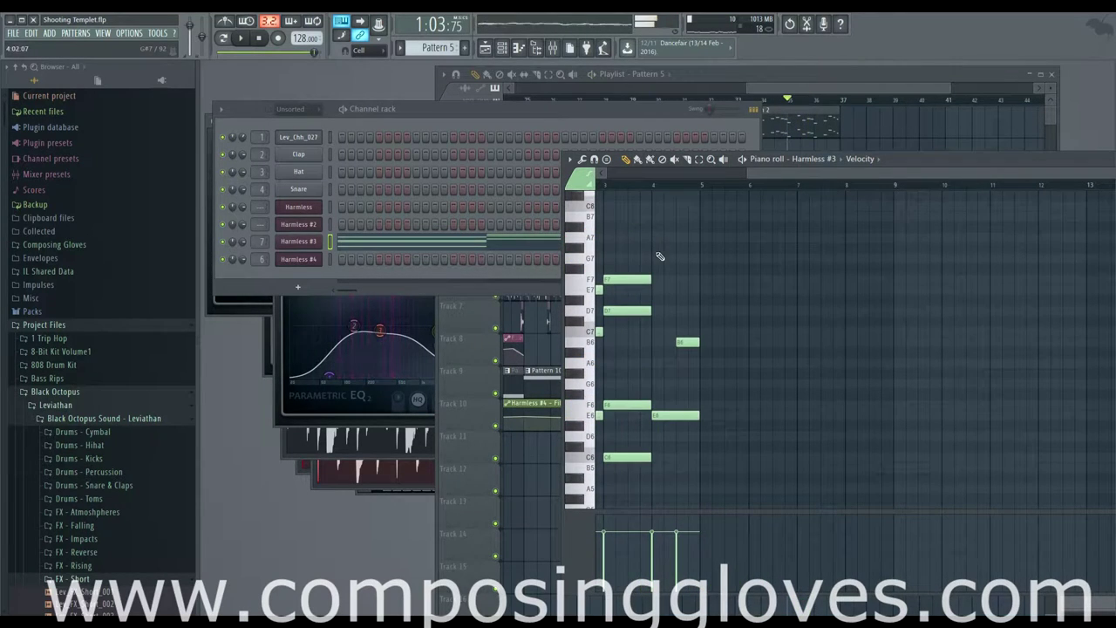
Add one-bar G#7 and B7 notes in bar 4 of the piano roll
scroll(663, 247, up, 1)
click(671, 247)
scroll(668, 241, up, 1)
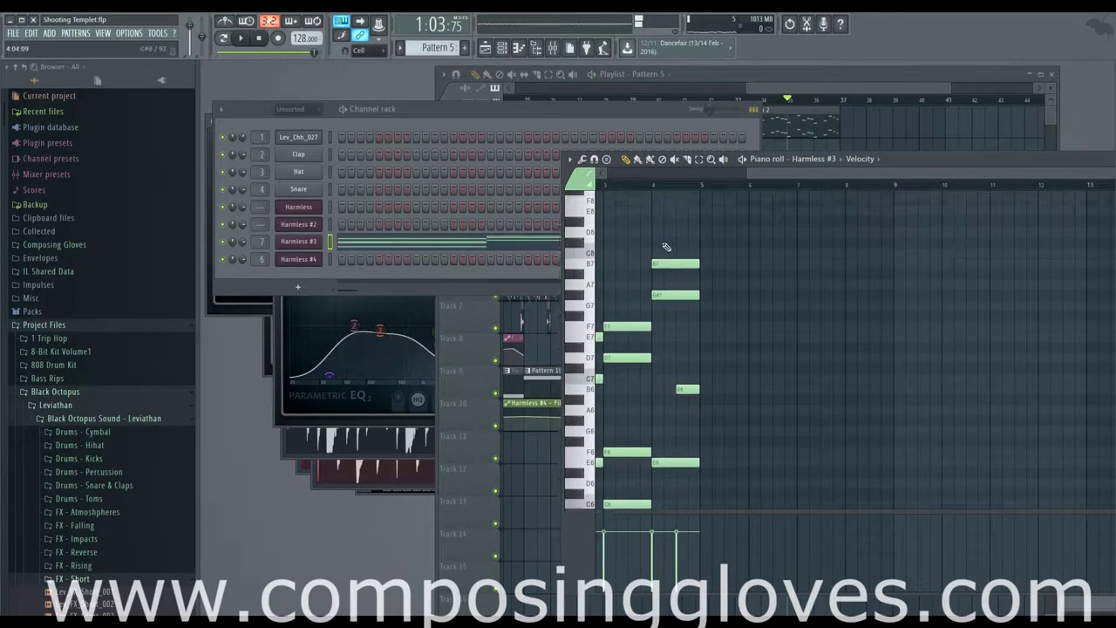
click(665, 229)
scroll(680, 296, down, 8)
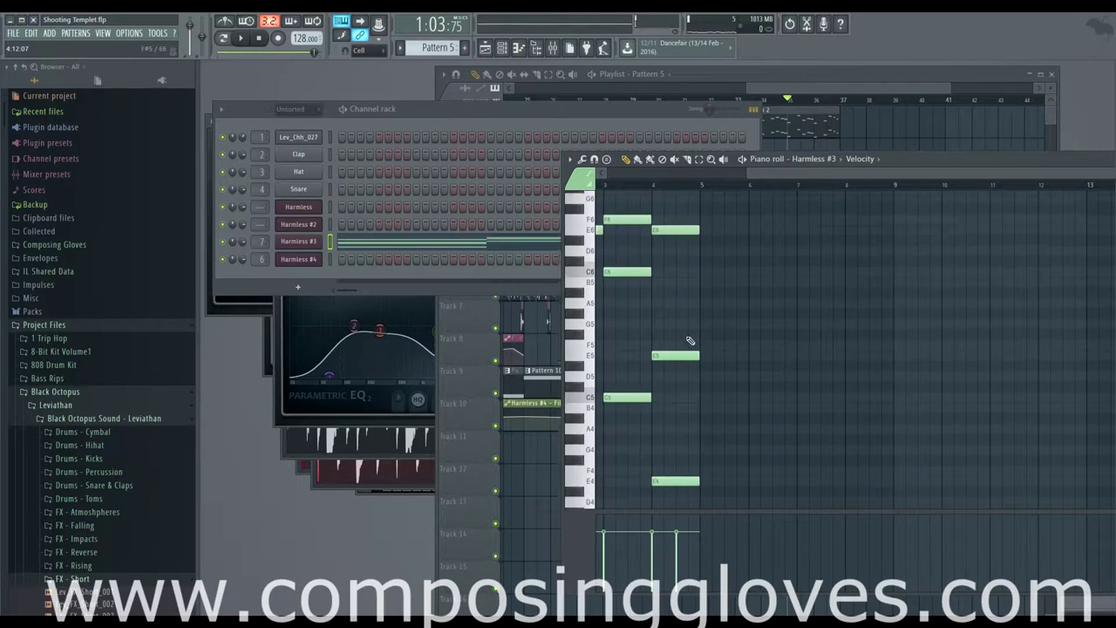
Change the top note of bar 4 to E8 and move the half-bar B6 to the start of the bar
key(space)
scroll(688, 352, down, 4)
drag(687, 356, 775, 382)
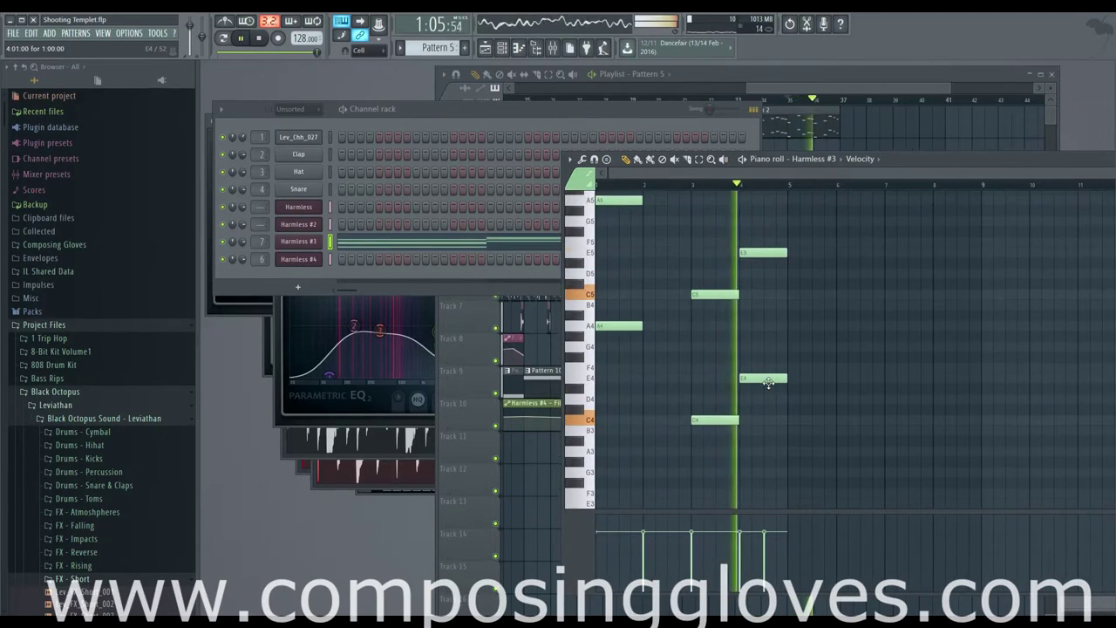
scroll(747, 286, up, 8)
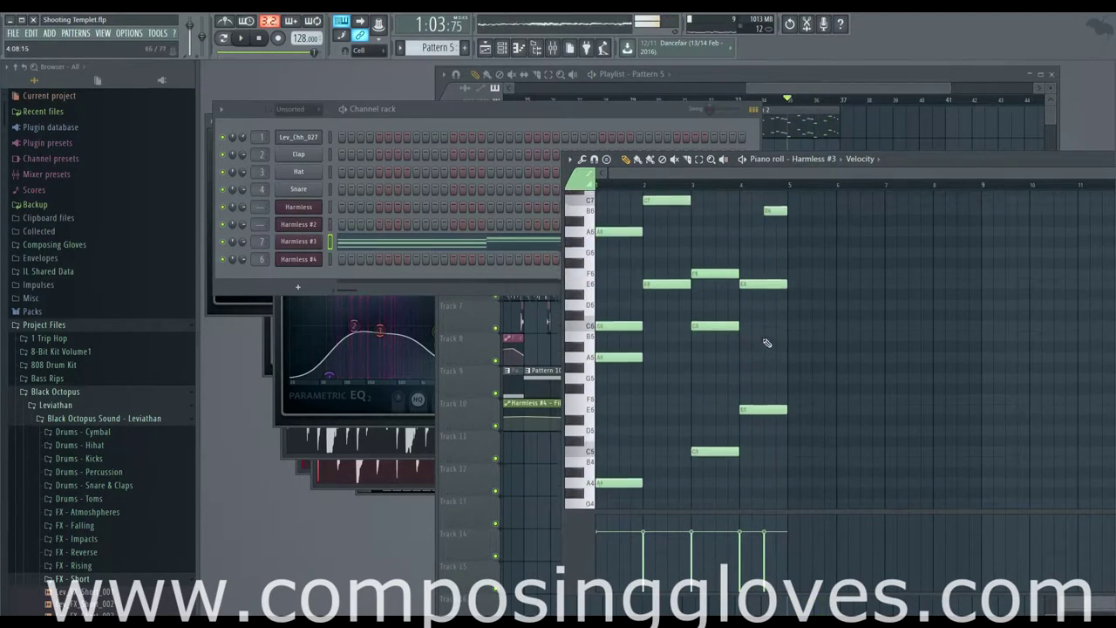
scroll(747, 286, up, 3)
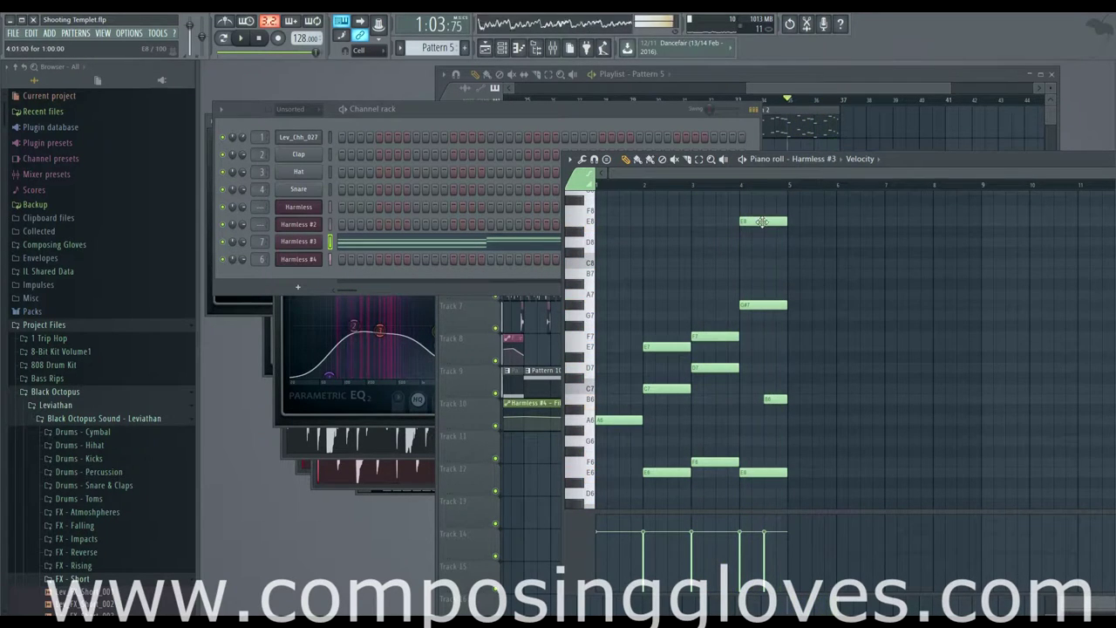
scroll(767, 264, down, 5)
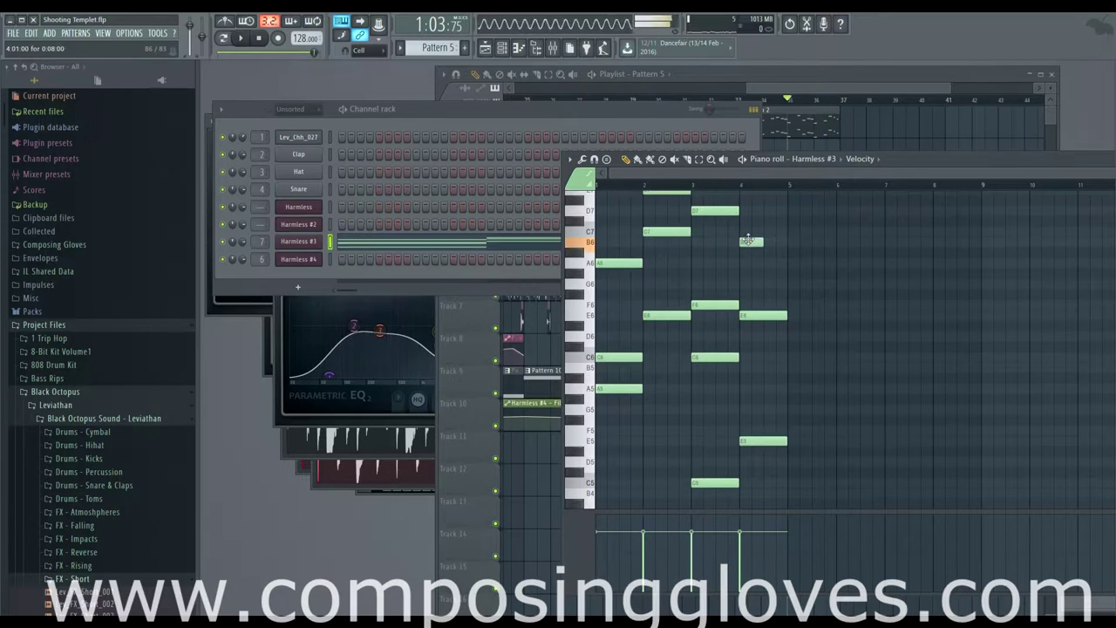
scroll(801, 303, down, 2)
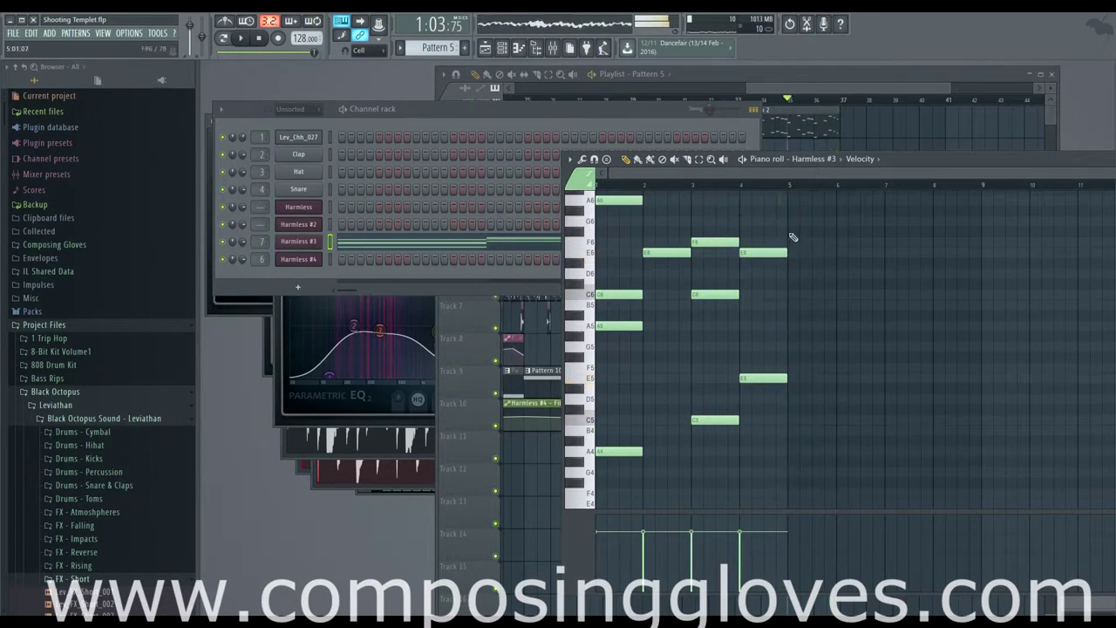
Add a new Harmless synth channel to the channel rack
click(849, 89)
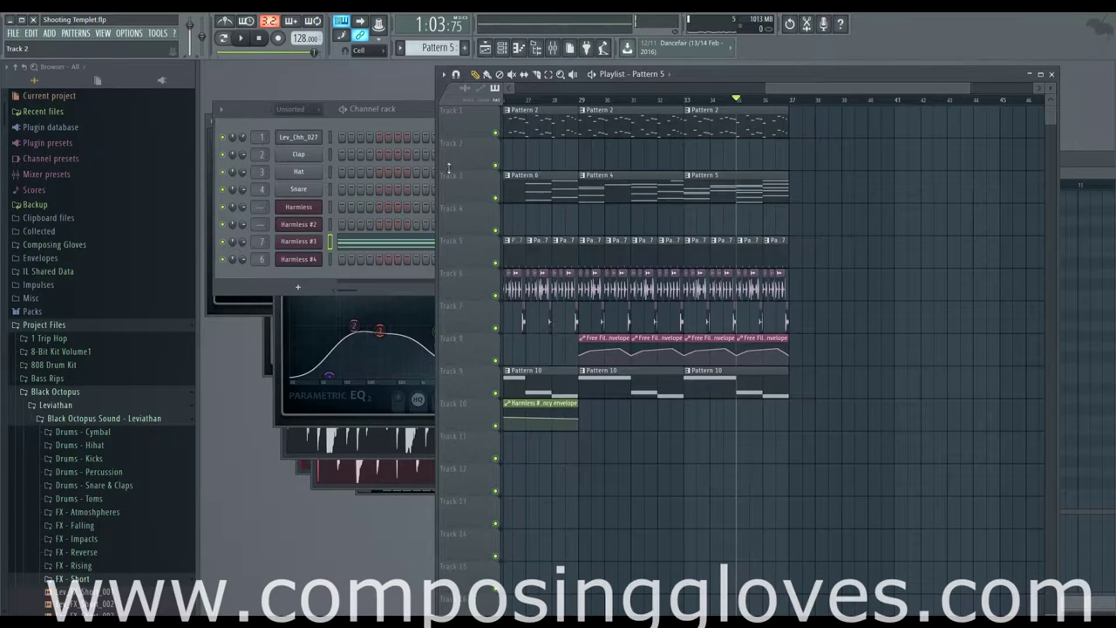
click(351, 111)
click(295, 288)
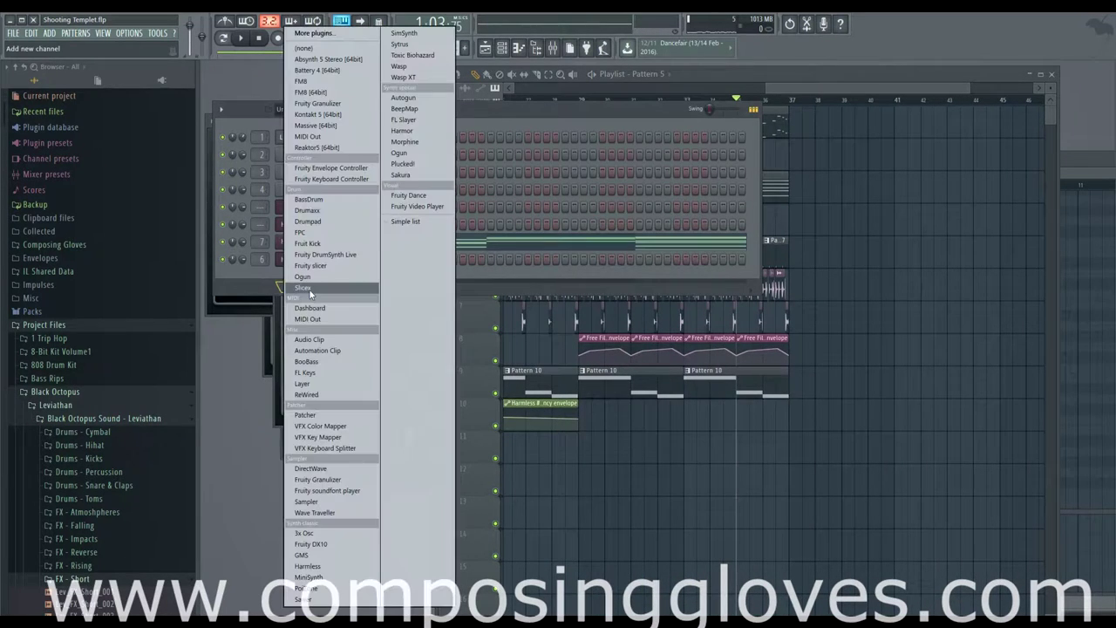
click(355, 569)
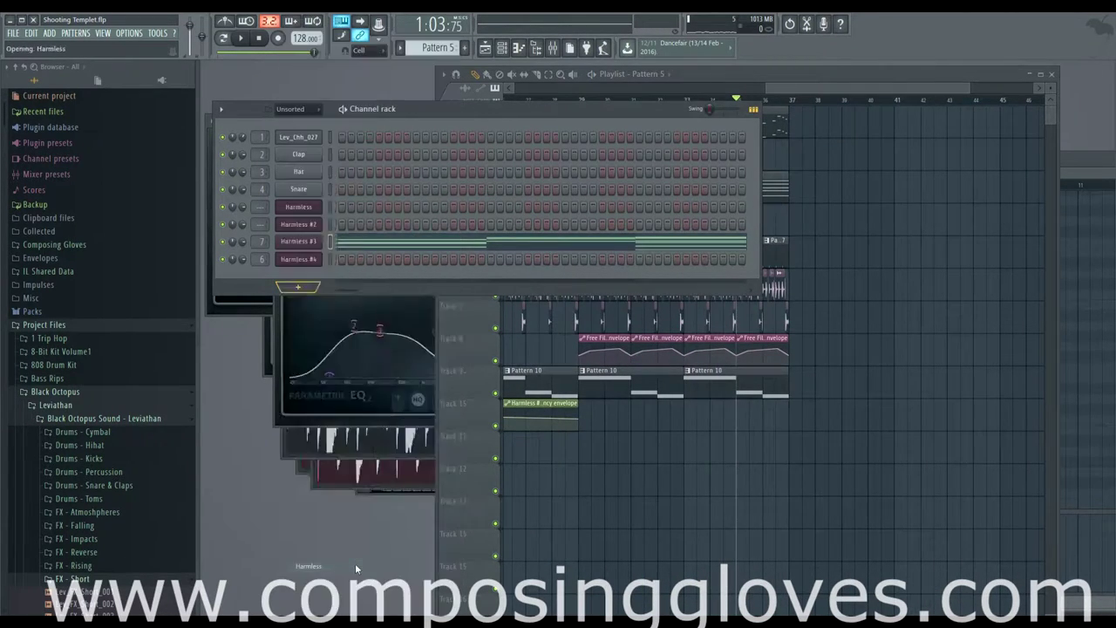
drag(485, 179, 729, 161)
Copy the Pattern 5 notes from Harmless #3 and paste them into the new Harmless #5 channel
right_click(314, 244)
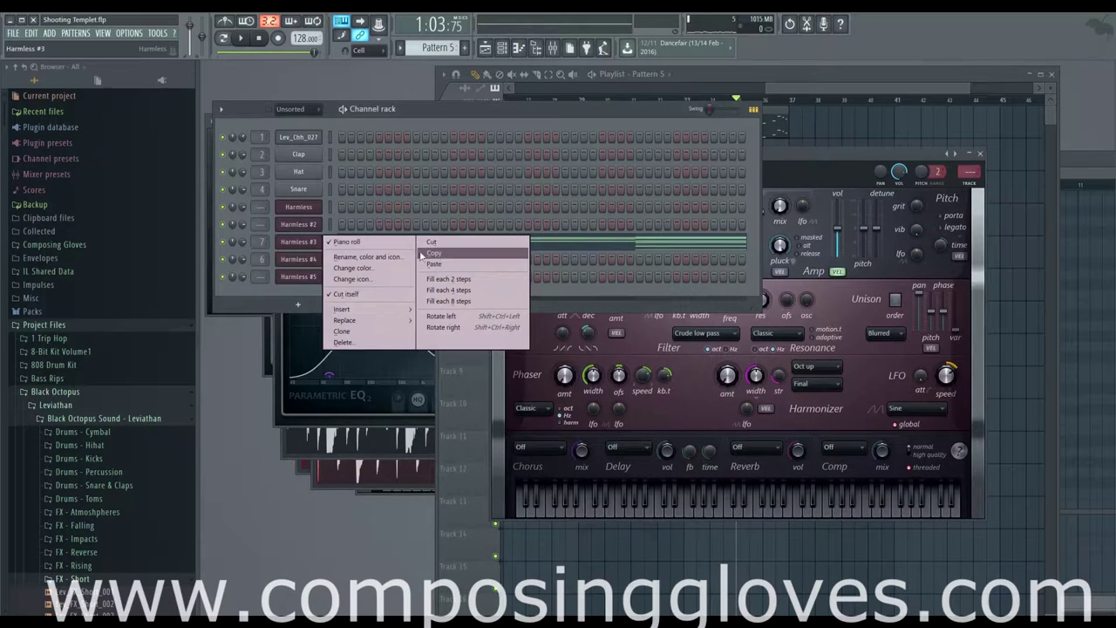
click(453, 254)
right_click(311, 278)
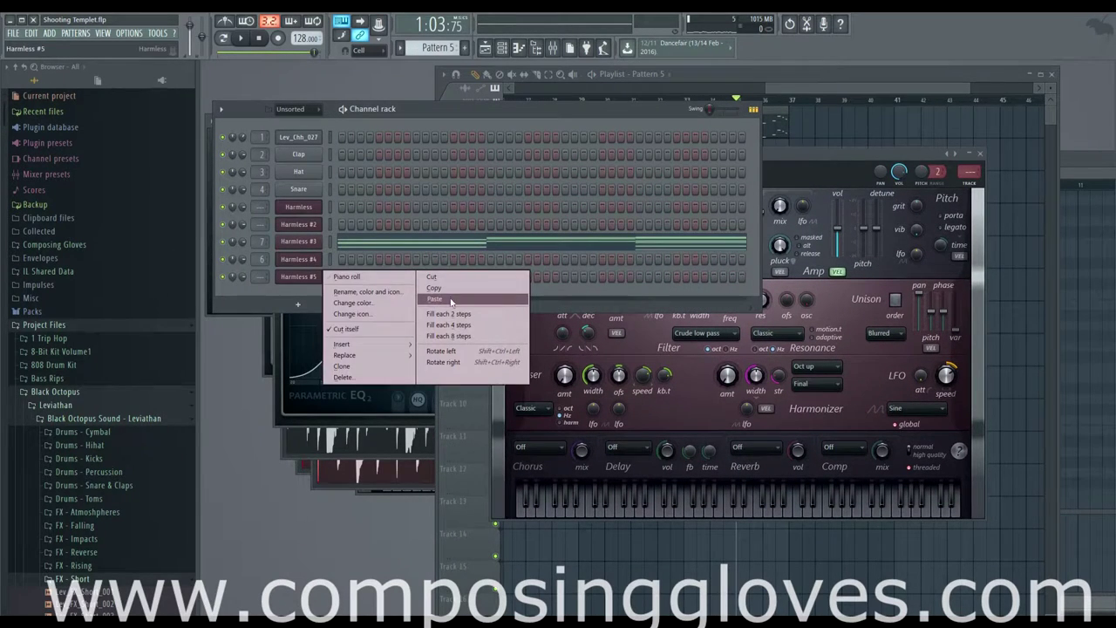
click(441, 292)
Rename the Harmless #5 channel as Saw Pad
click(310, 276)
right_click(312, 273)
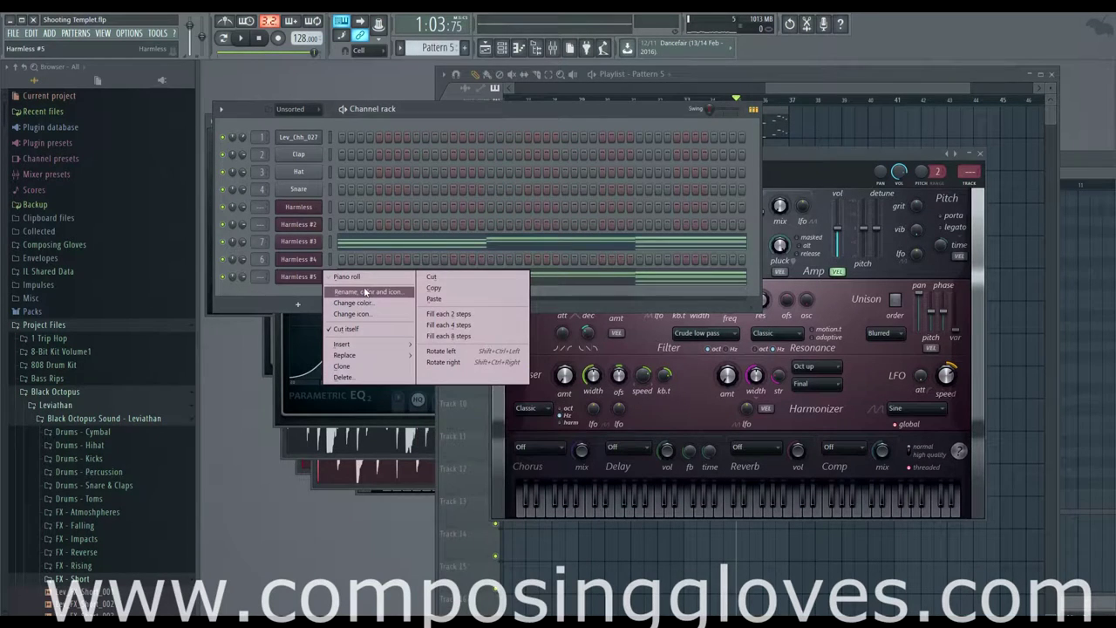
click(368, 292)
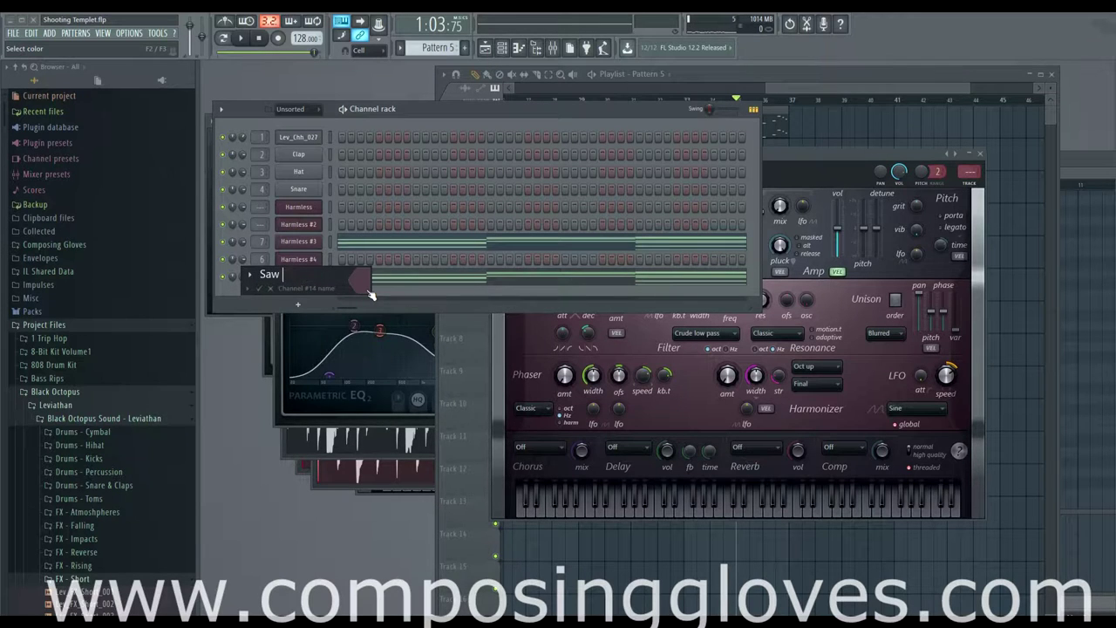
text(Saw Pad)
key(Return)
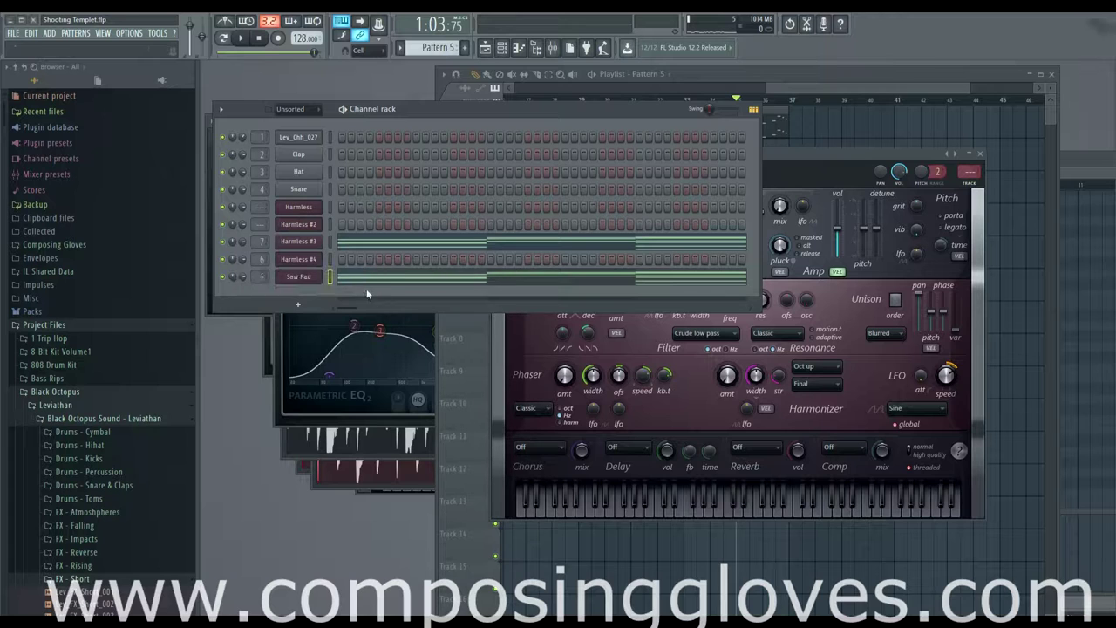
Enable unison on the Saw Pad synth, adjust its pan, pitch and phase sliders, and start playback
click(298, 279)
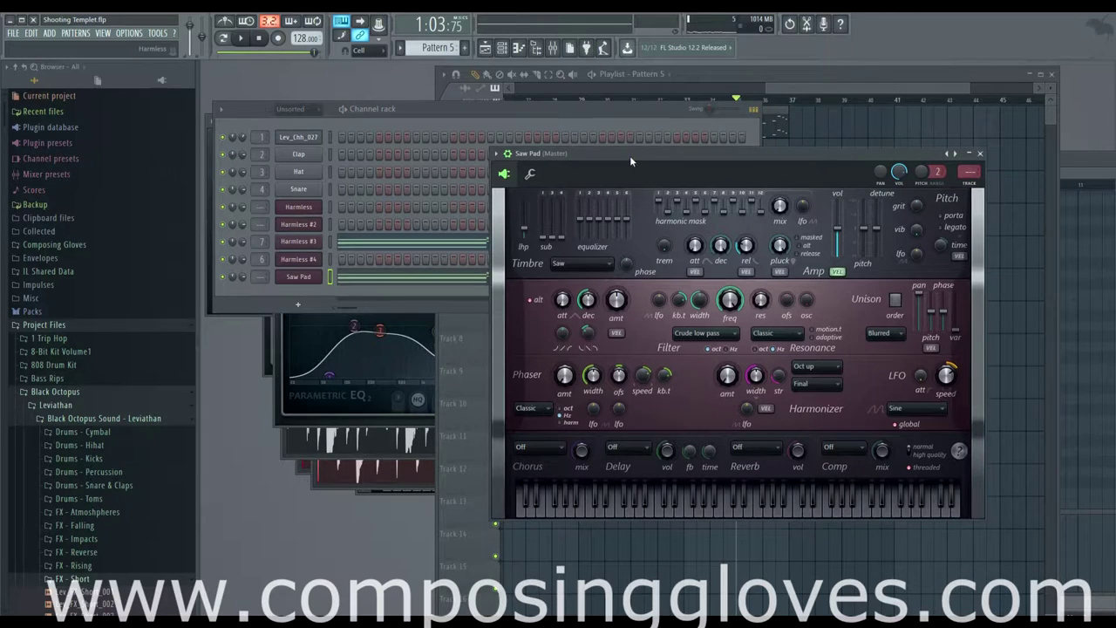
drag(630, 155, 617, 127)
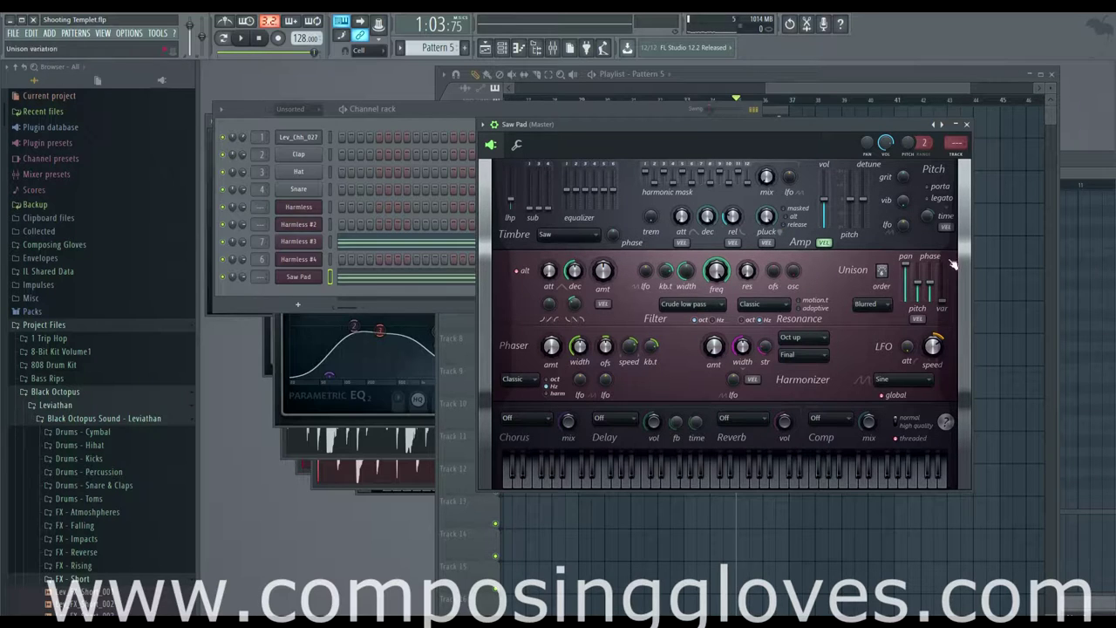
key(space)
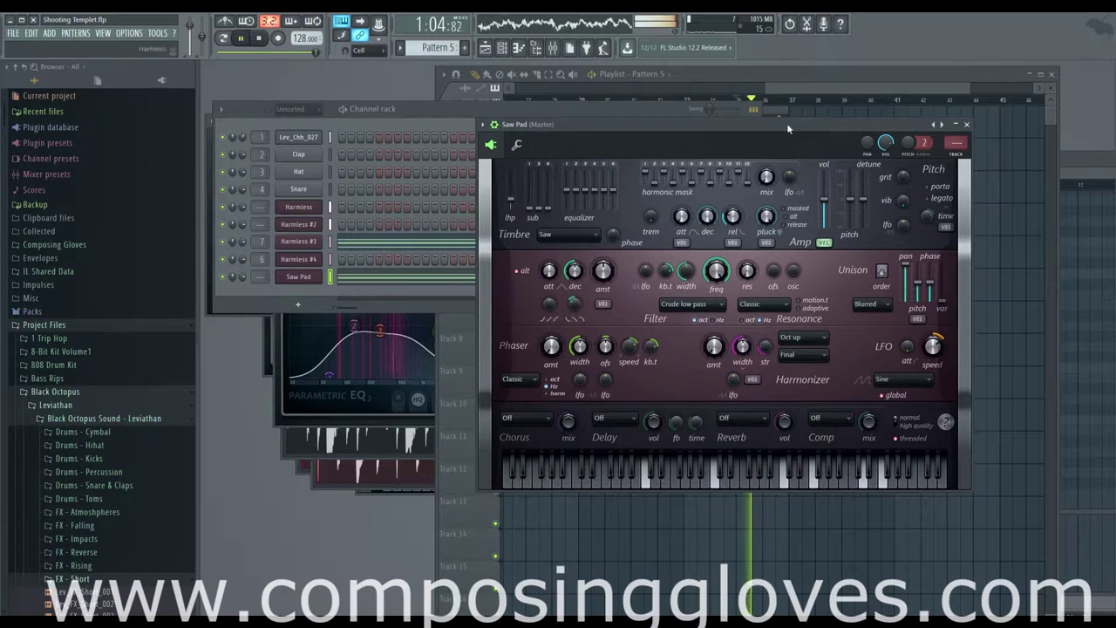
Create a Saw Pad filter frequency automation clip over bars 33 to 37 and lower its start point to form a rising curve
click(804, 81)
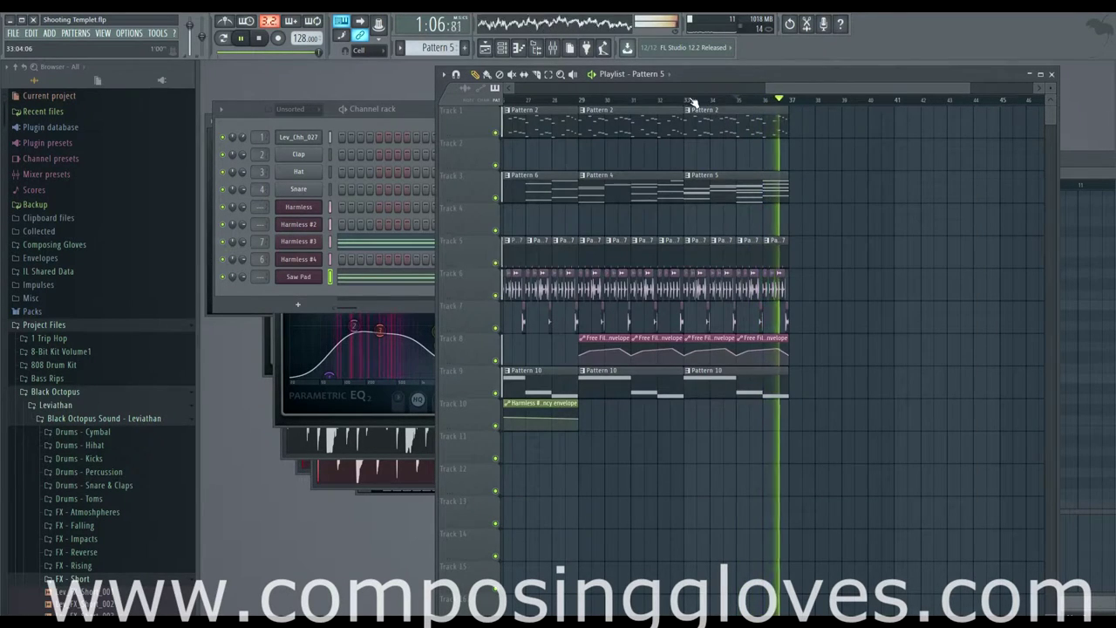
click(690, 100)
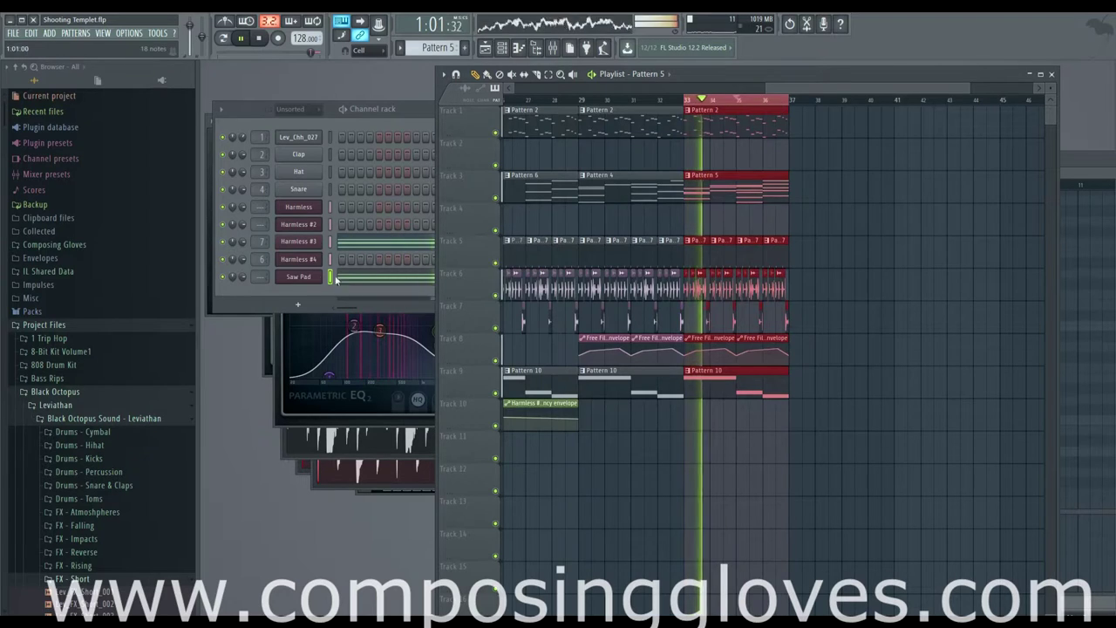
click(308, 280)
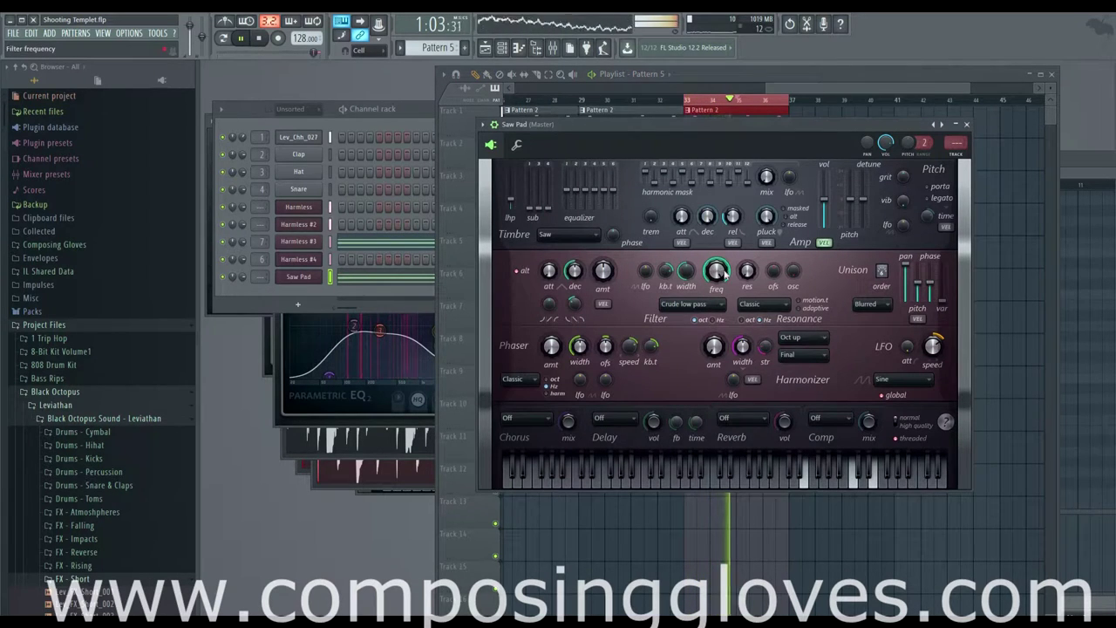
right_click(724, 273)
click(714, 316)
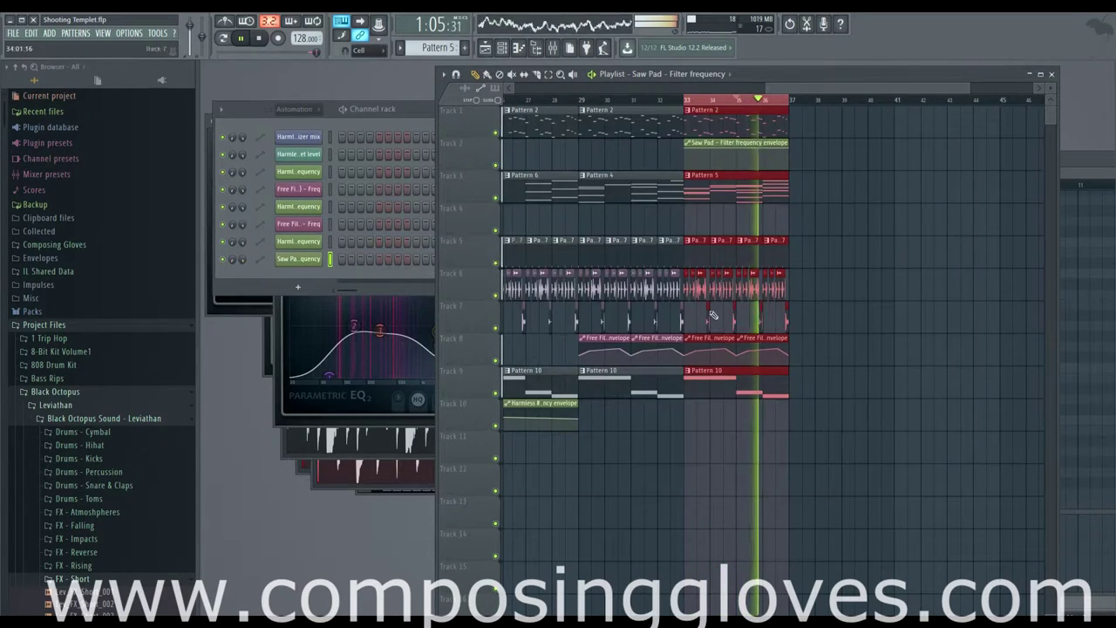
drag(685, 149, 687, 172)
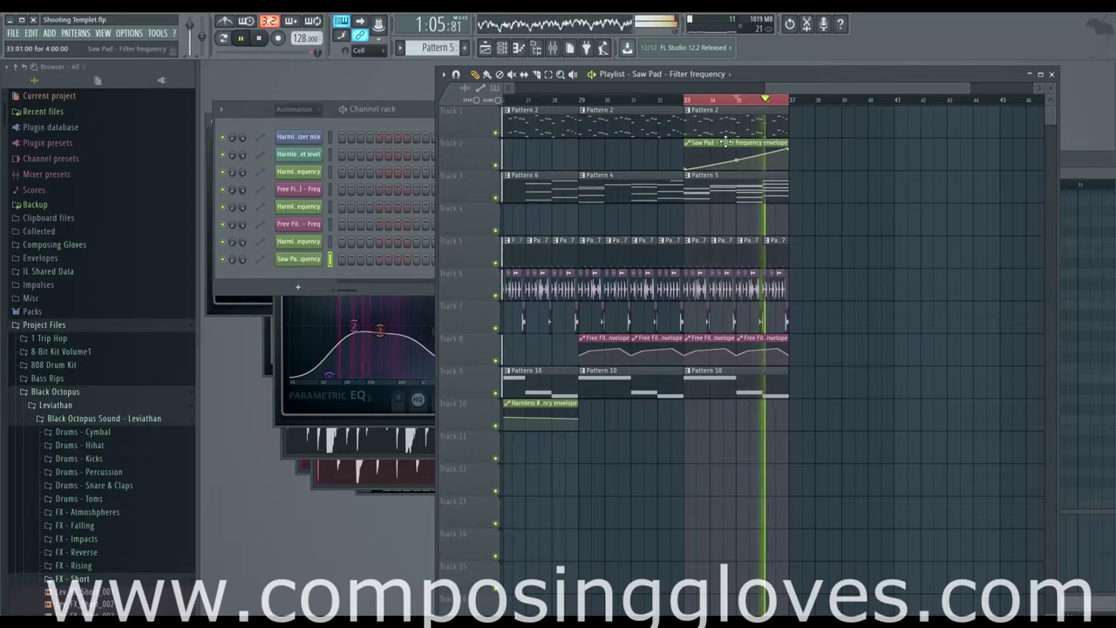
Stop playback and copy the Harmless #3 notes of Pattern 4 into the Saw Pad channel
key(space)
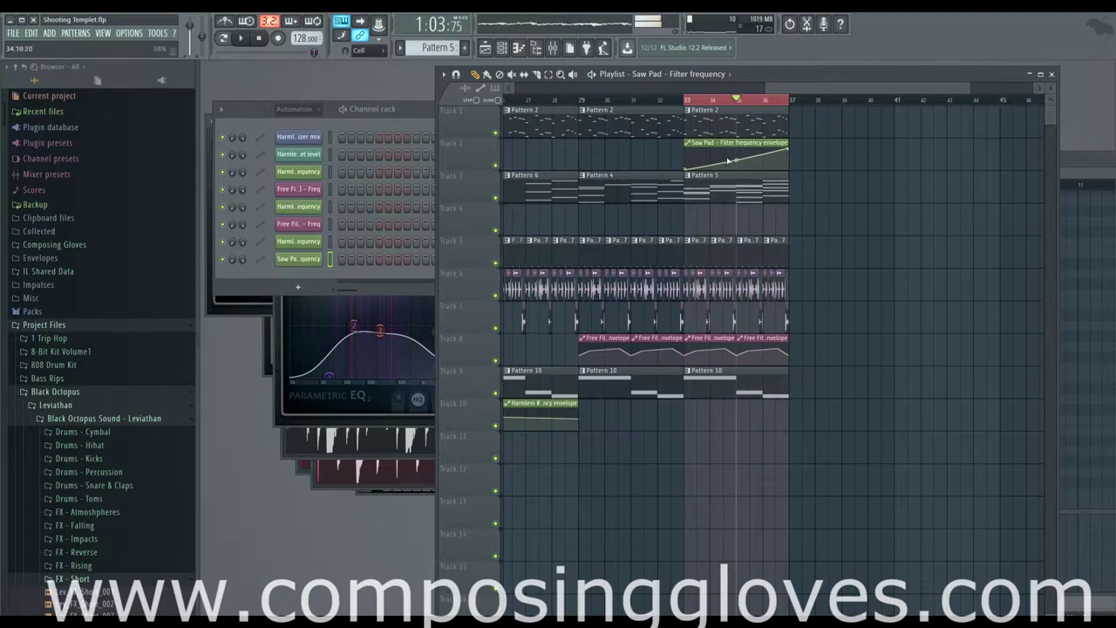
click(662, 192)
right_click(300, 243)
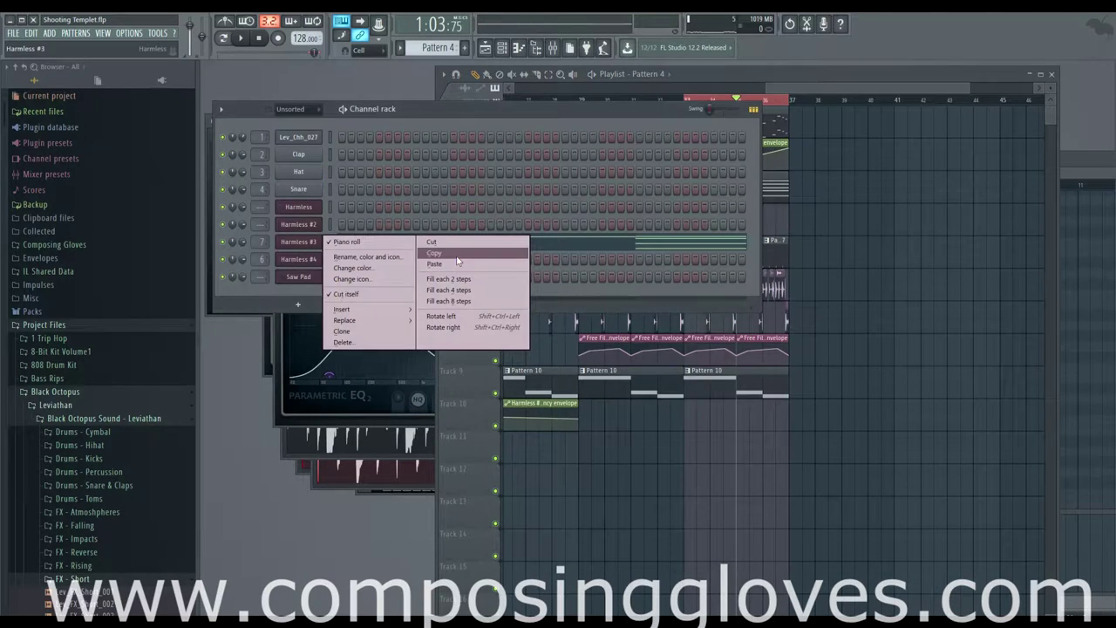
click(439, 254)
right_click(303, 277)
click(478, 298)
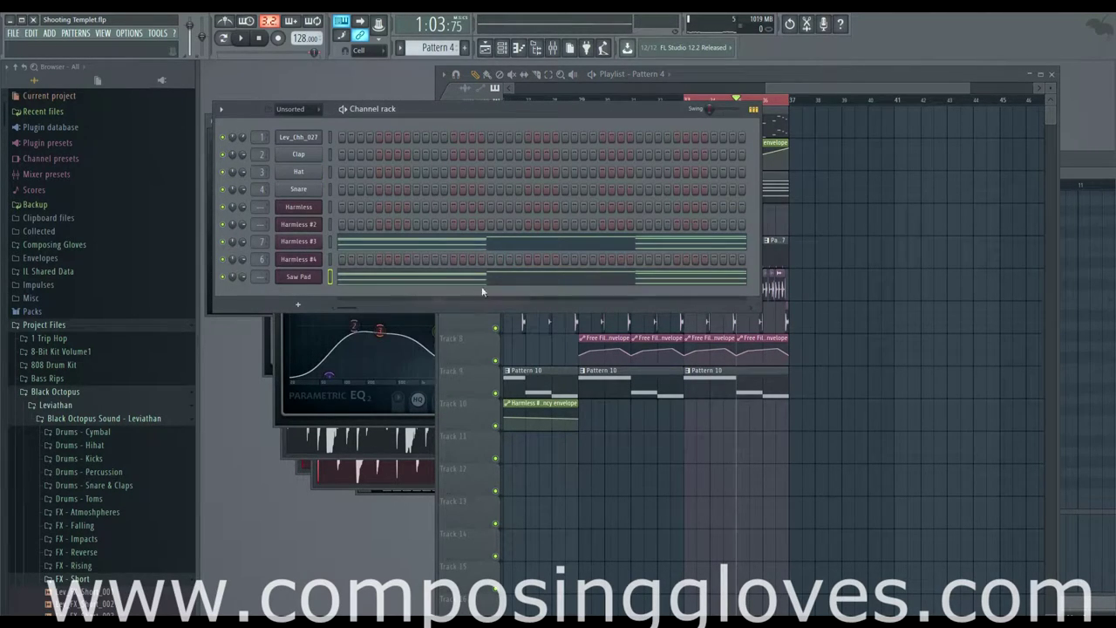
Move the Saw Pad filter frequency clip to bar 29 and extend it with its rising curve to bar 37
click(766, 113)
drag(729, 140, 628, 141)
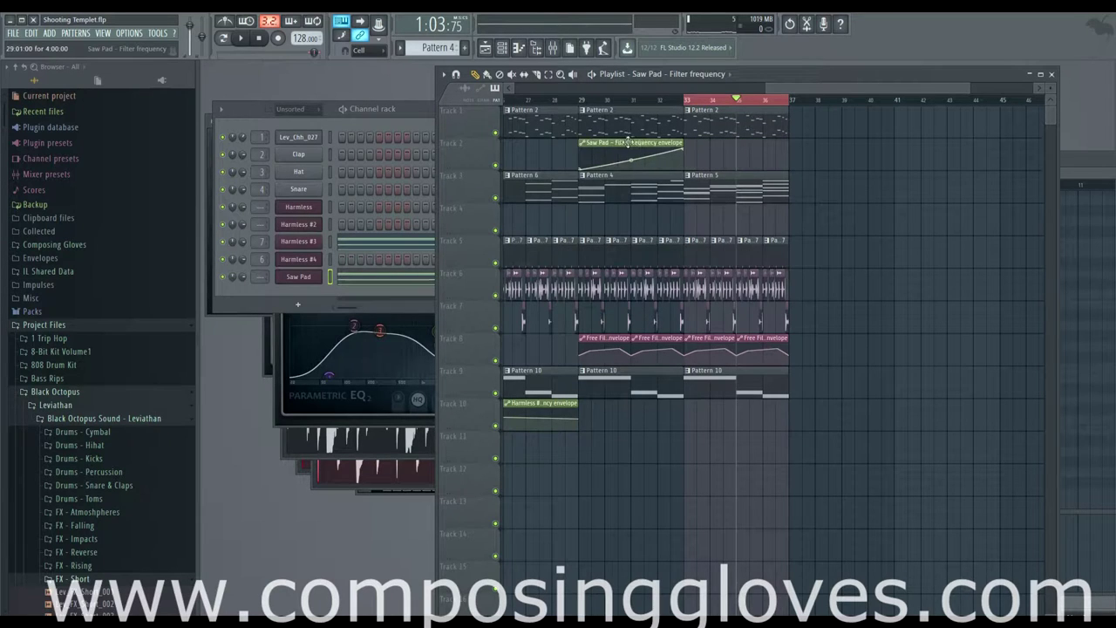
drag(695, 145, 788, 157)
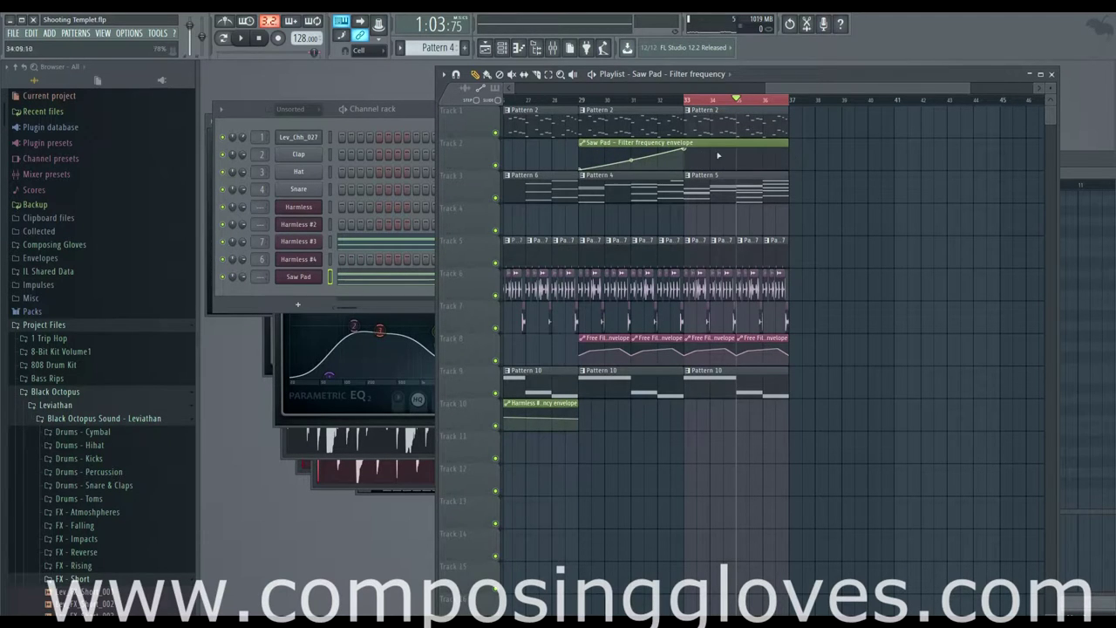
drag(686, 149, 783, 145)
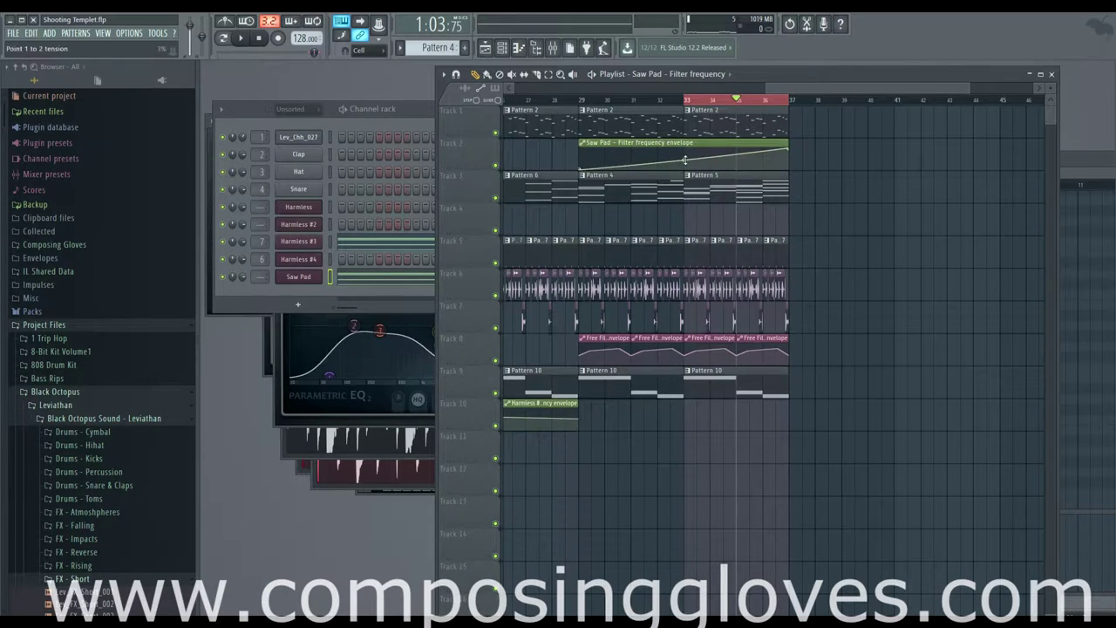
Play the arrangement from bar 25 through the Saw Pad filter sweep and clear the time selection
click(586, 103)
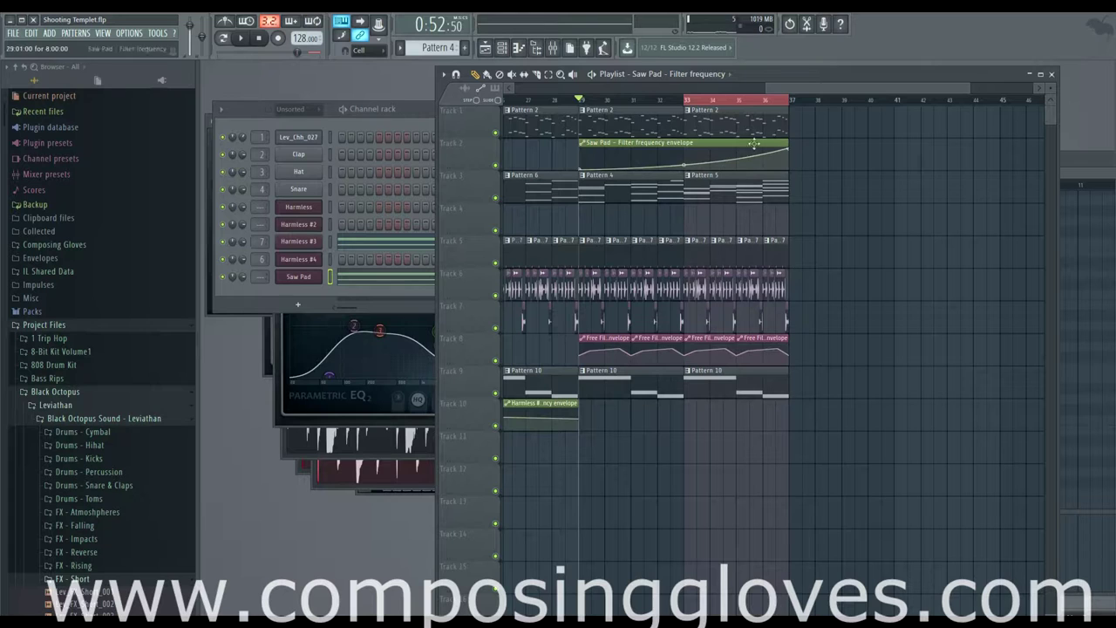
right_click(722, 89)
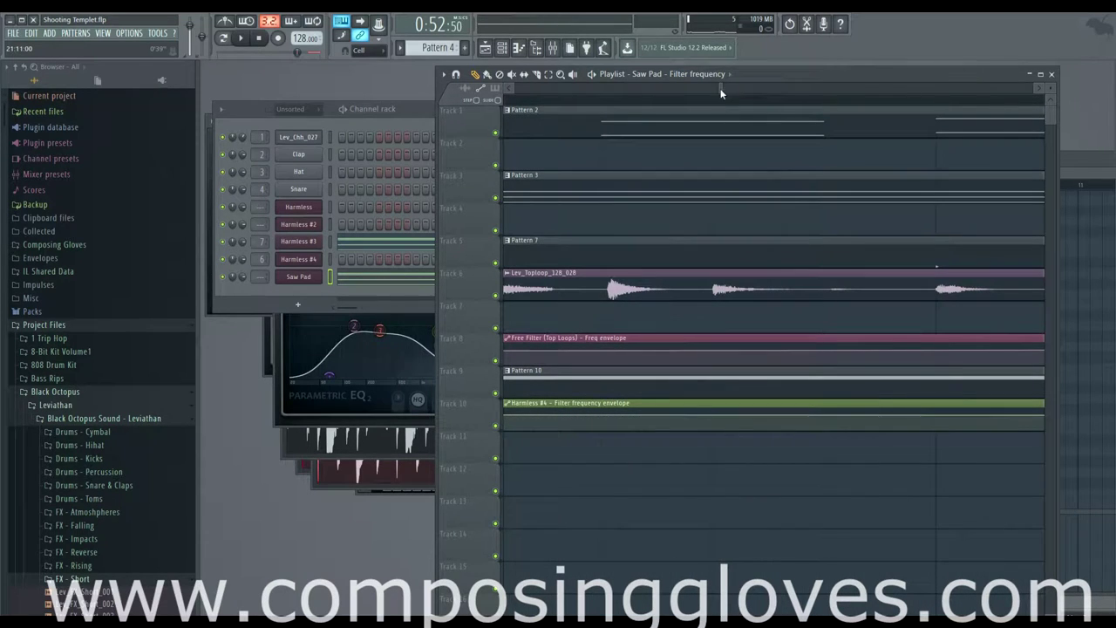
scroll(721, 90, down, 6)
drag(731, 89, 837, 90)
click(551, 100)
key(space)
right_click(869, 102)
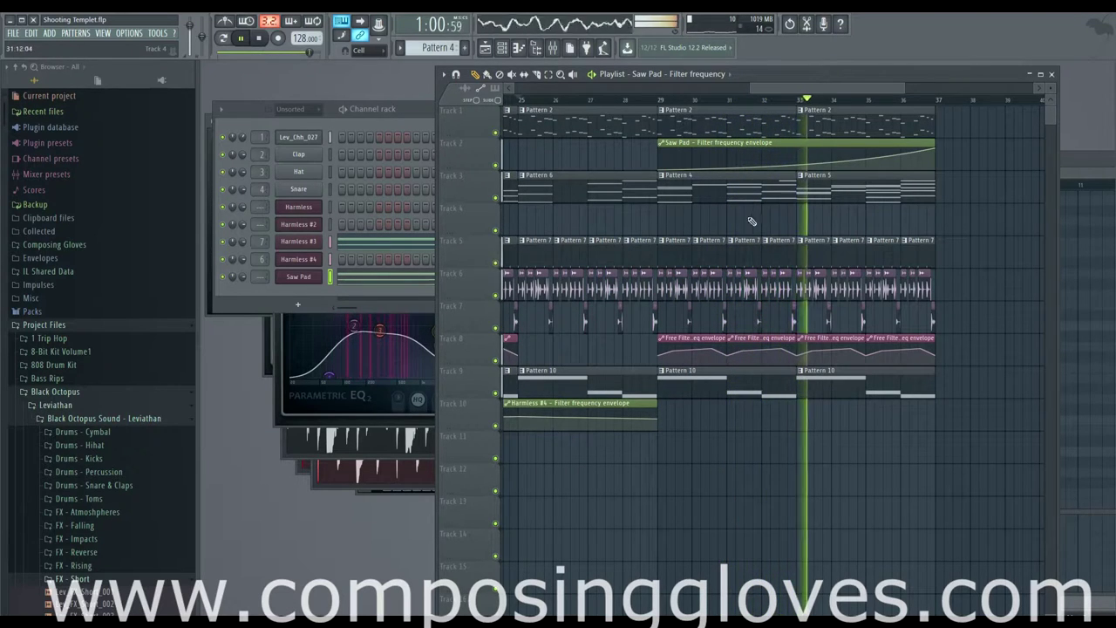
Set the Saw Pad synth's reverb to Classic with its volume at about 34%
click(298, 276)
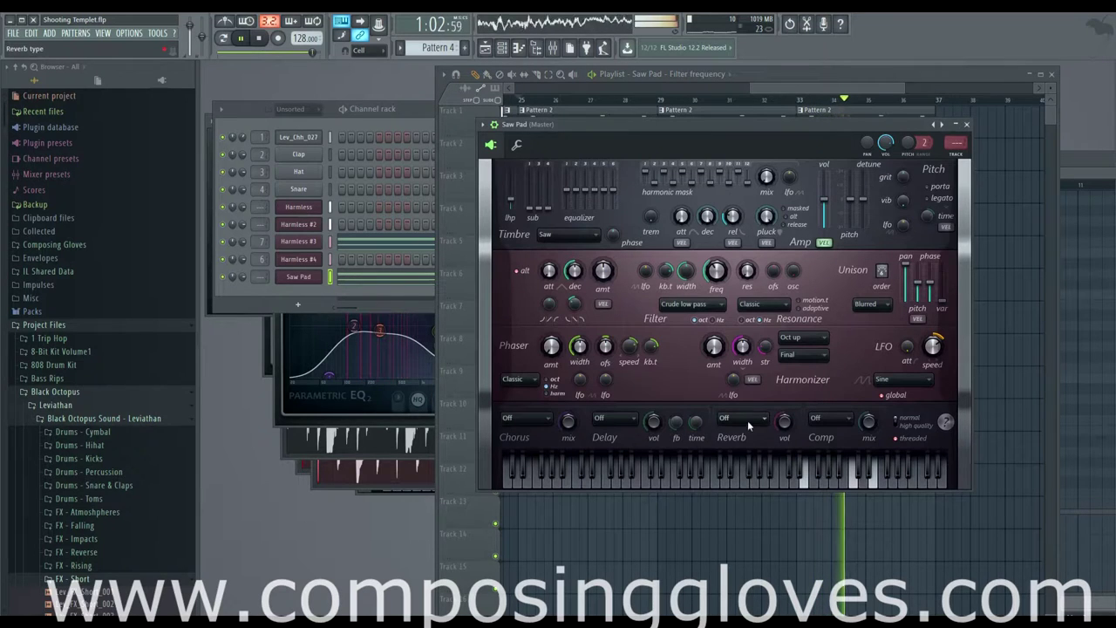
click(743, 418)
click(742, 451)
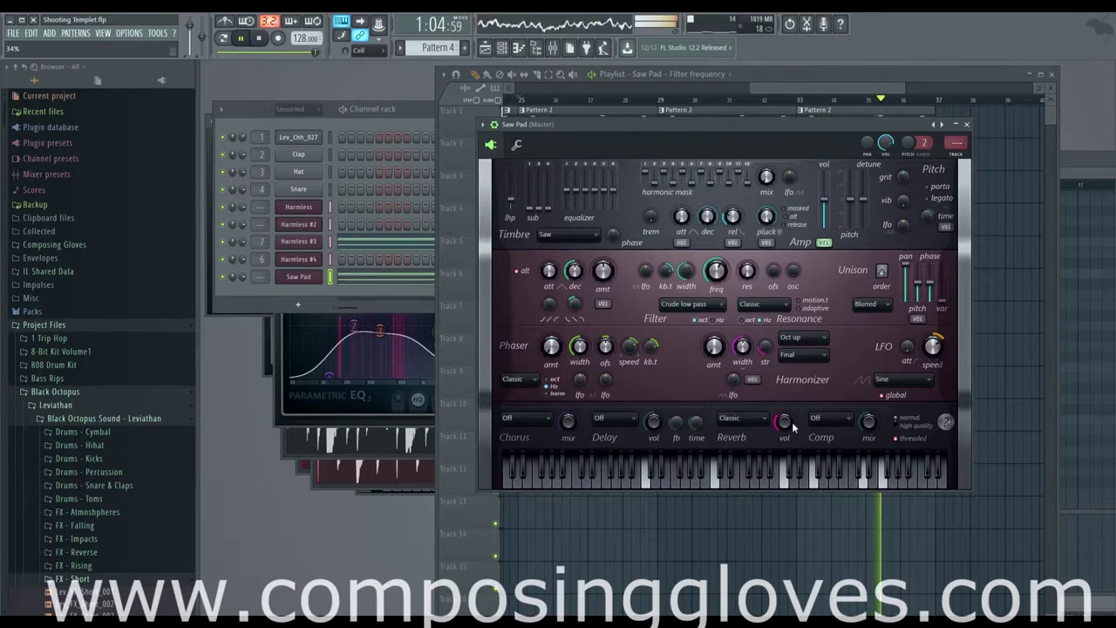
Look over the playlist arrangement from its first bar to its end, with the playhead at bar 9
drag(797, 88, 830, 90)
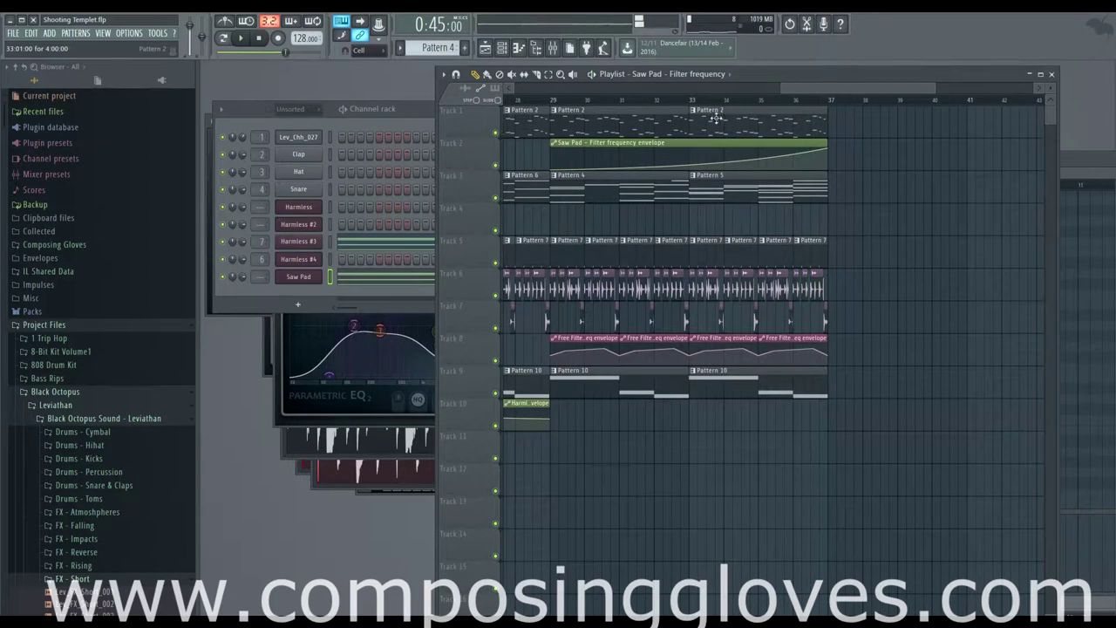
scroll(715, 118, down, 5)
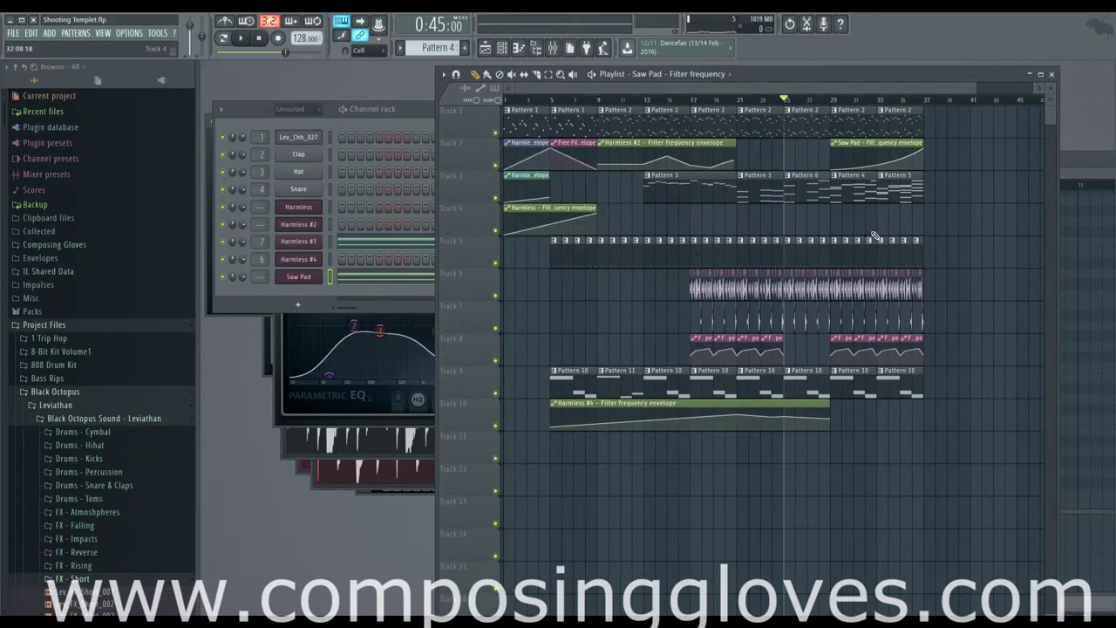
mouse_move(873, 233)
mouse_down()
mouse_move(752, 235)
mouse_move(865, 240)
mouse_up()
drag(616, 235, 661, 238)
drag(633, 103, 601, 103)
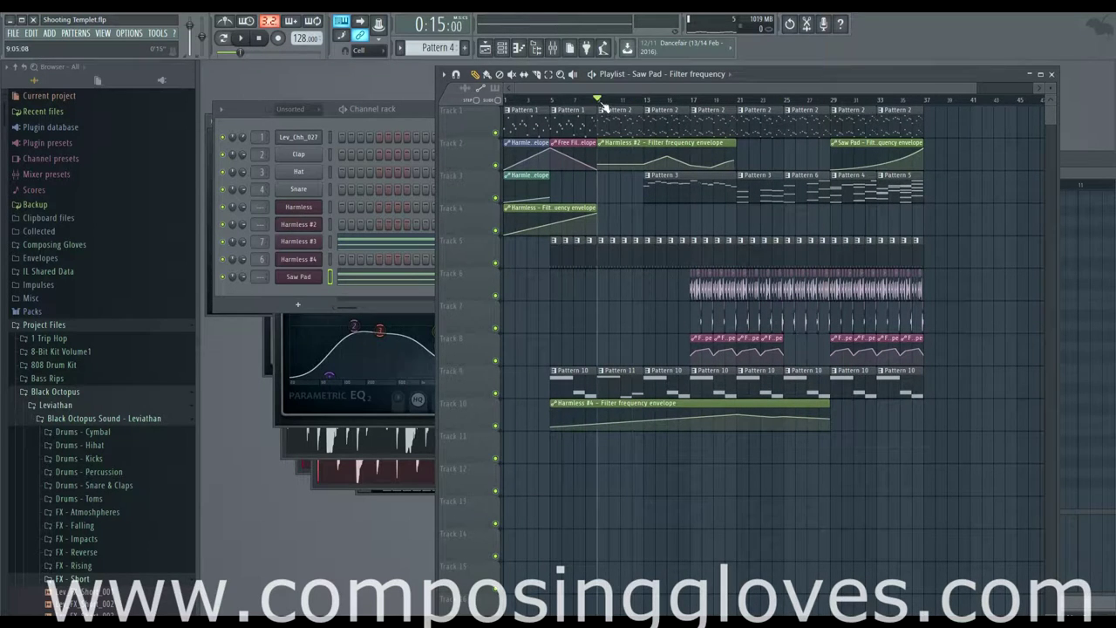
drag(736, 213, 708, 208)
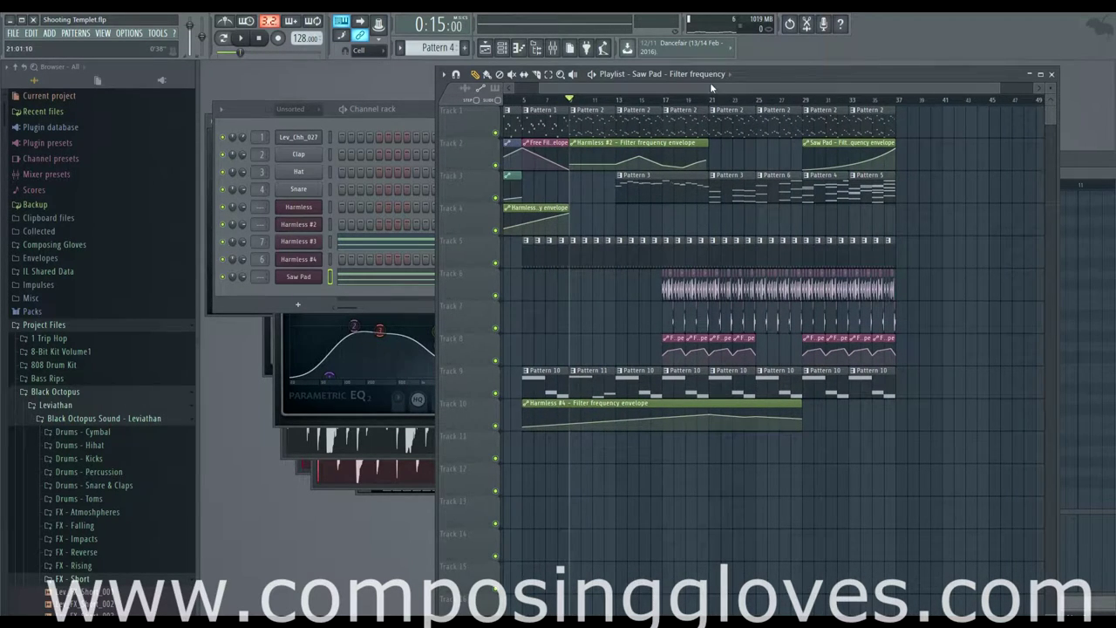
ctrl+scroll(864, 268, up, 6)
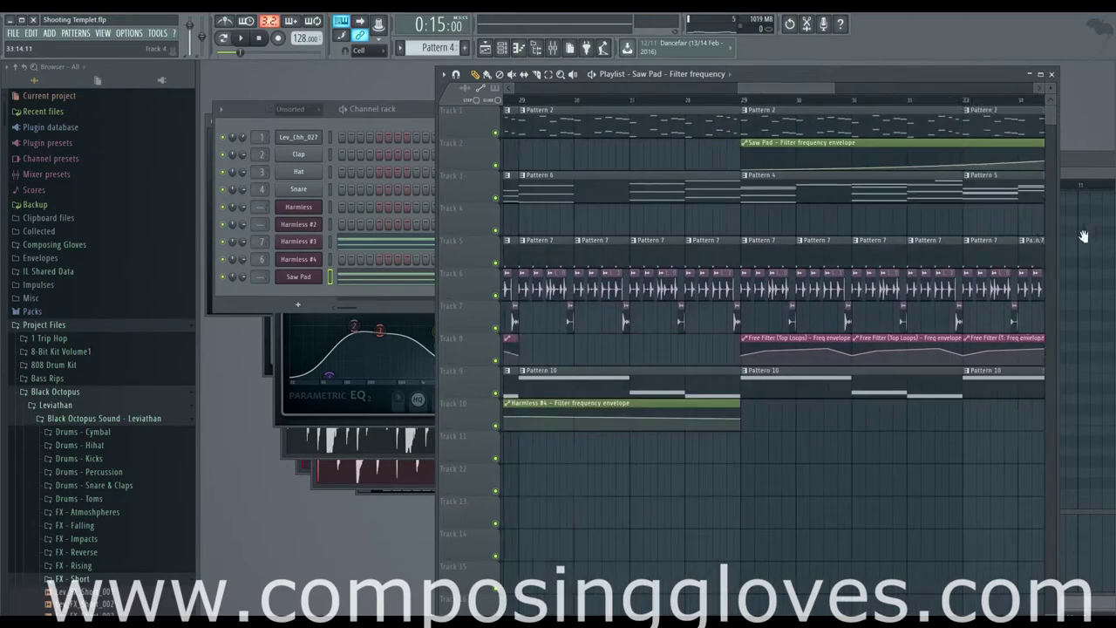
ctrl+scroll(677, 214, down, 6)
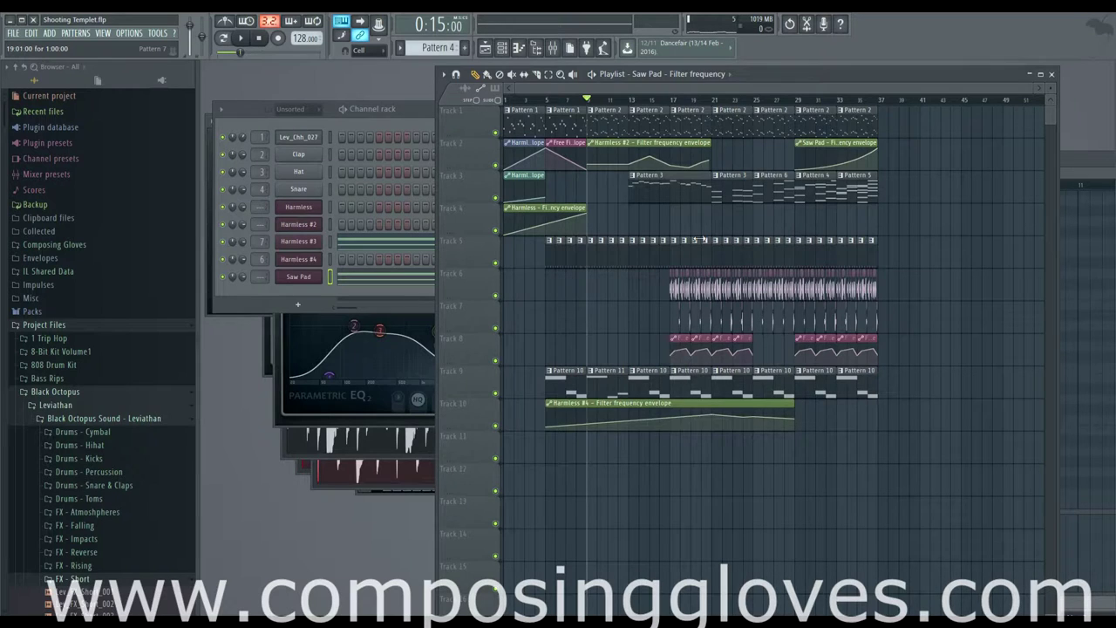
Save the project under the new file name The Look
key(ctrl+shift+s)
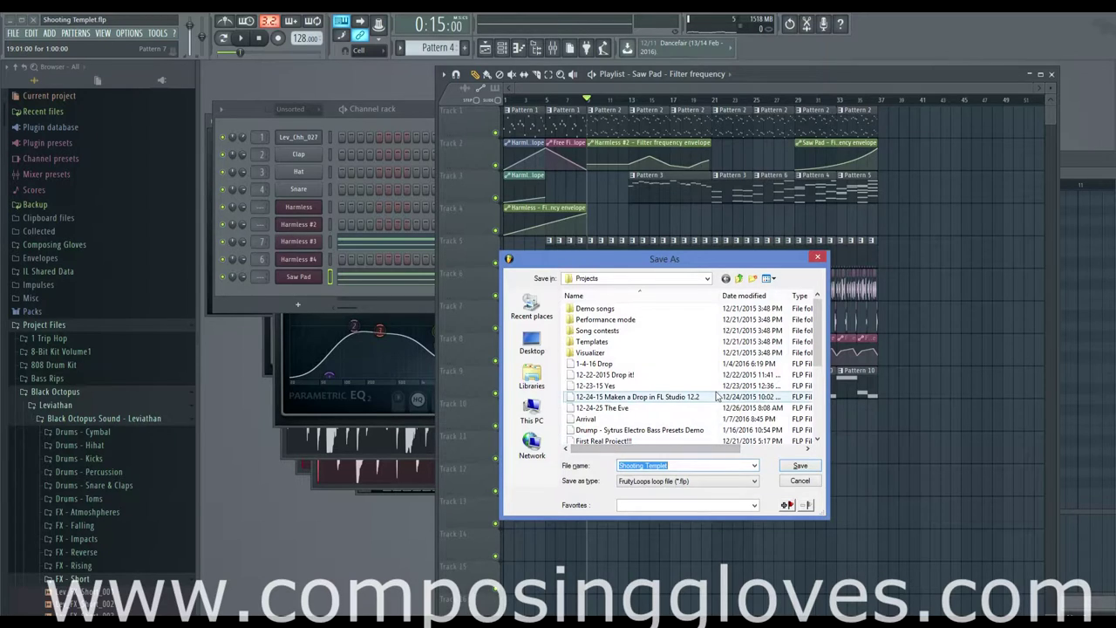
key(BackSpace)
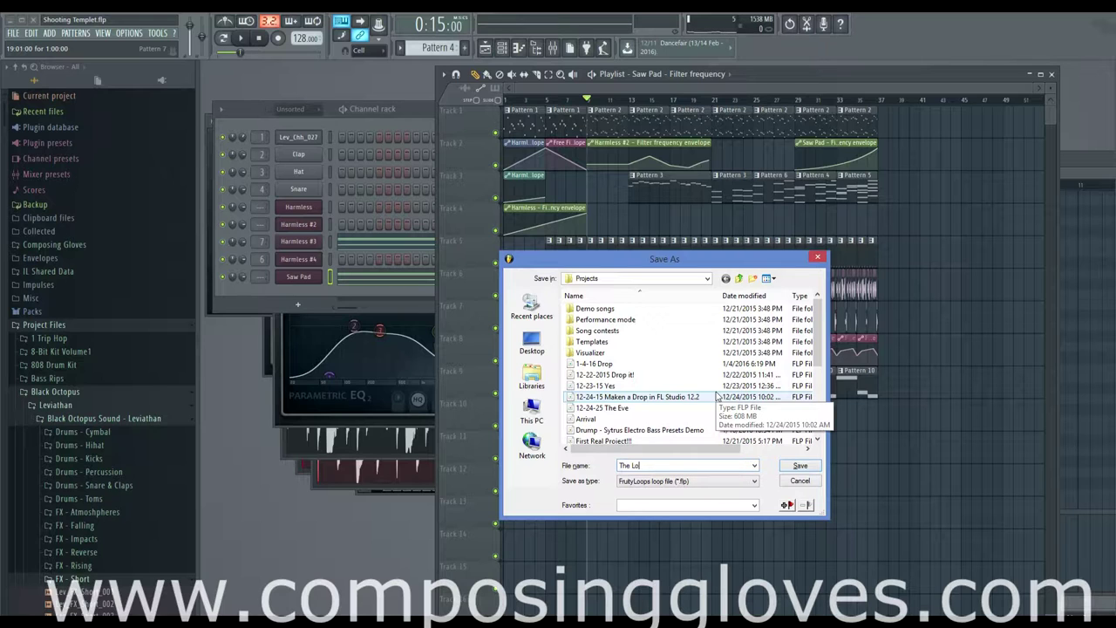
key(Return)
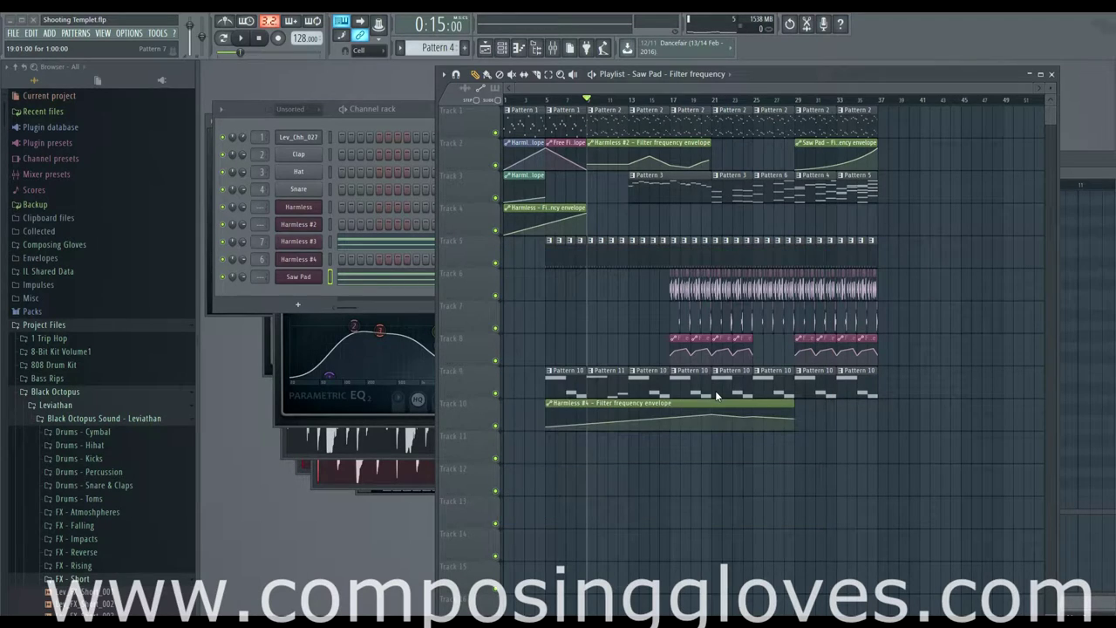
Play the arrangement from bar 17 into the section starting at bar 21 and stop playback
scroll(750, 96, up, 3)
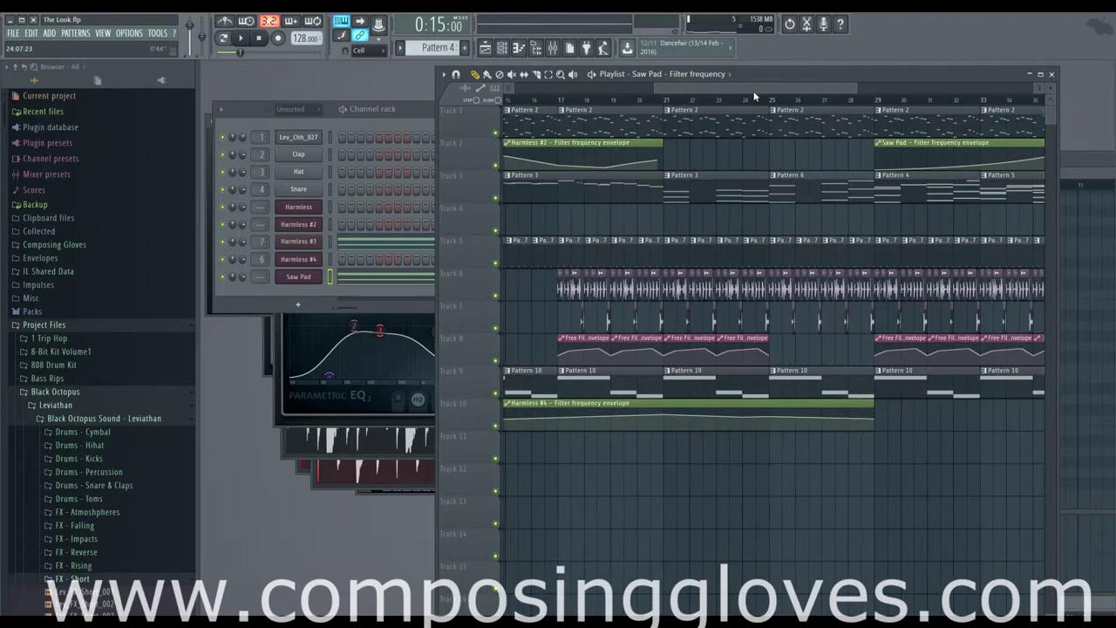
drag(764, 91, 829, 116)
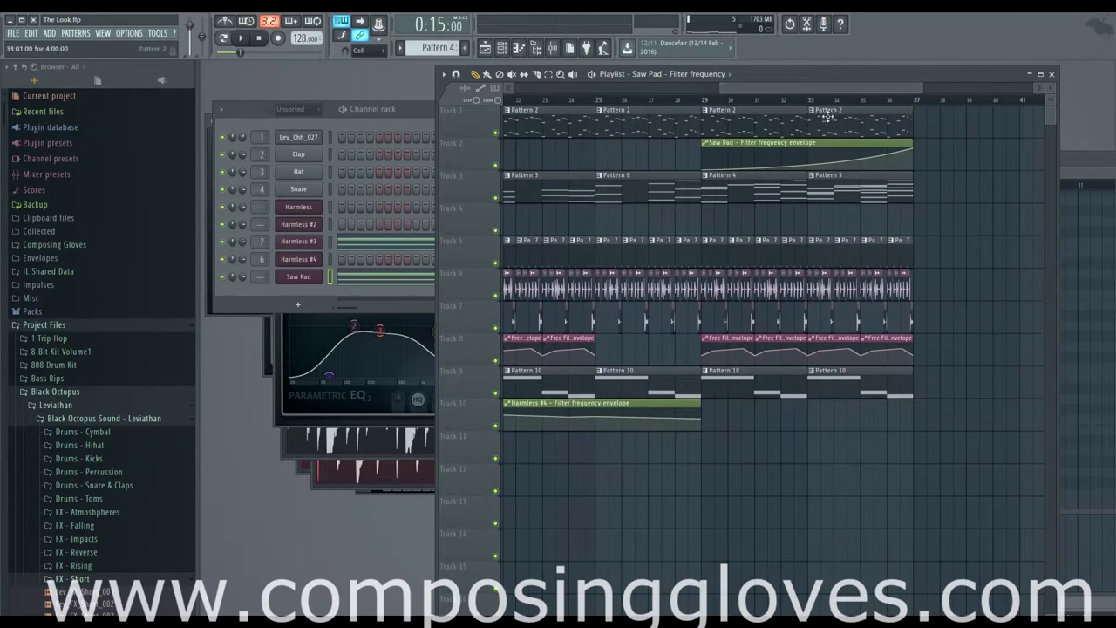
drag(762, 91, 668, 93)
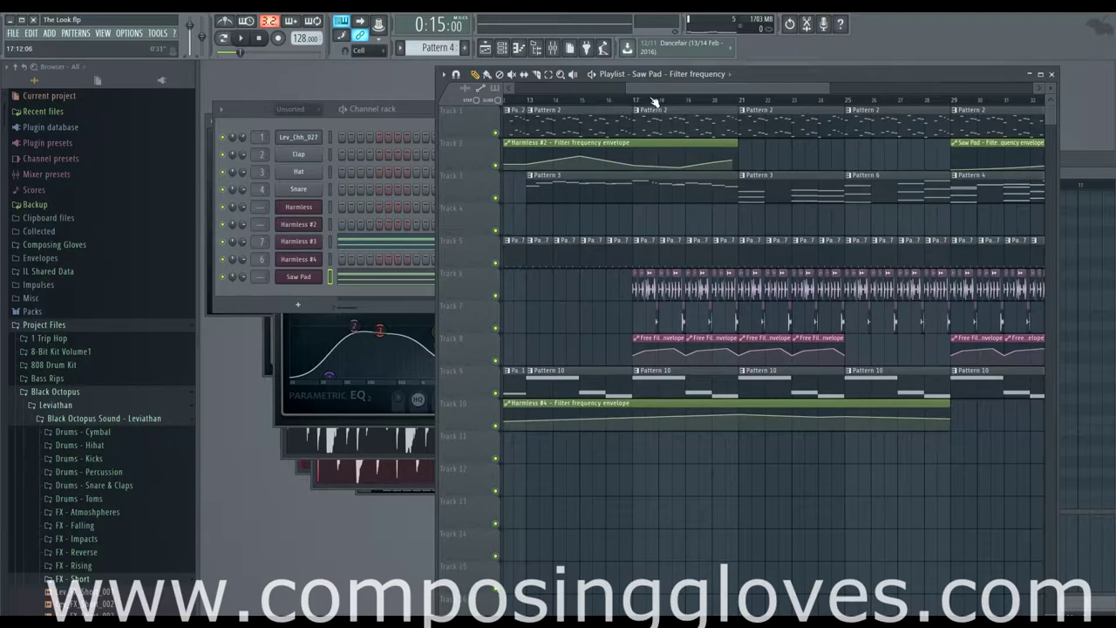
click(635, 99)
key(space)
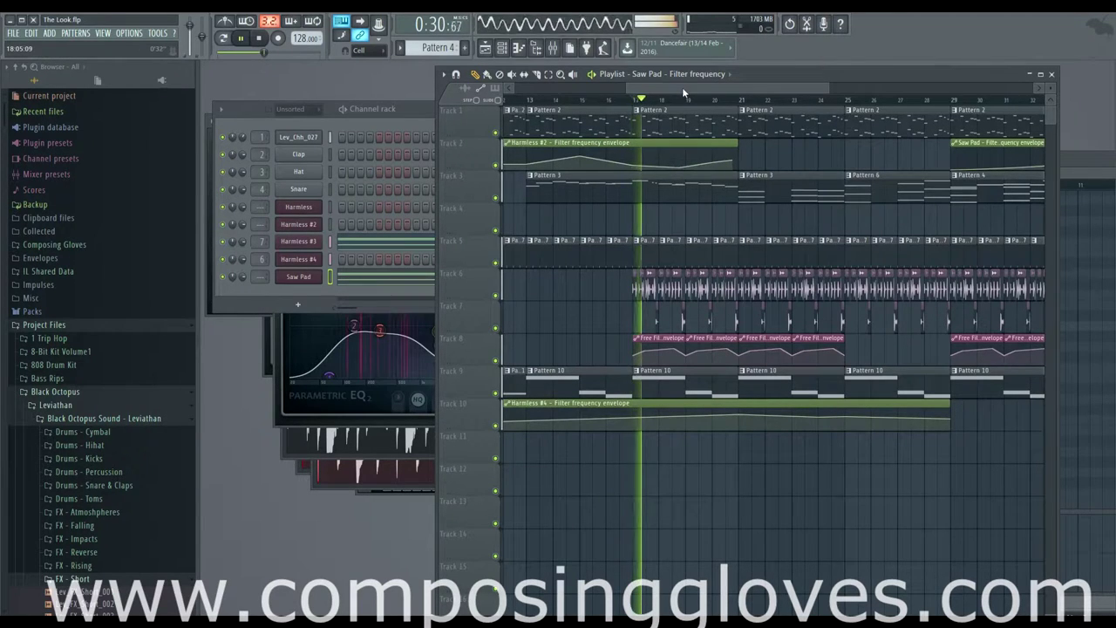
drag(682, 88, 694, 89)
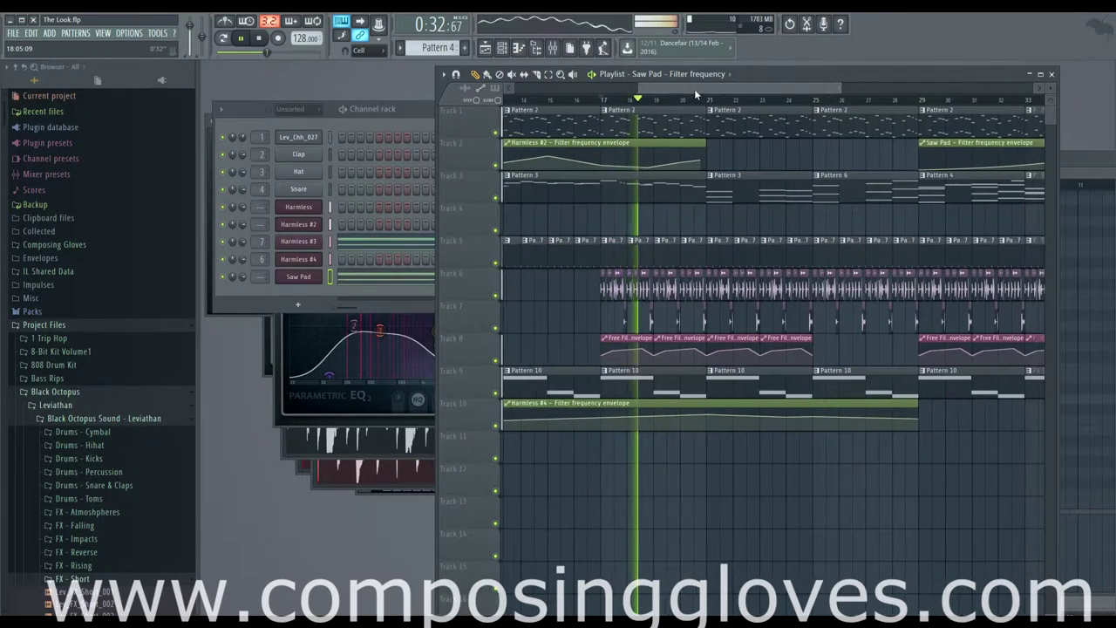
scroll(722, 172, down, 5)
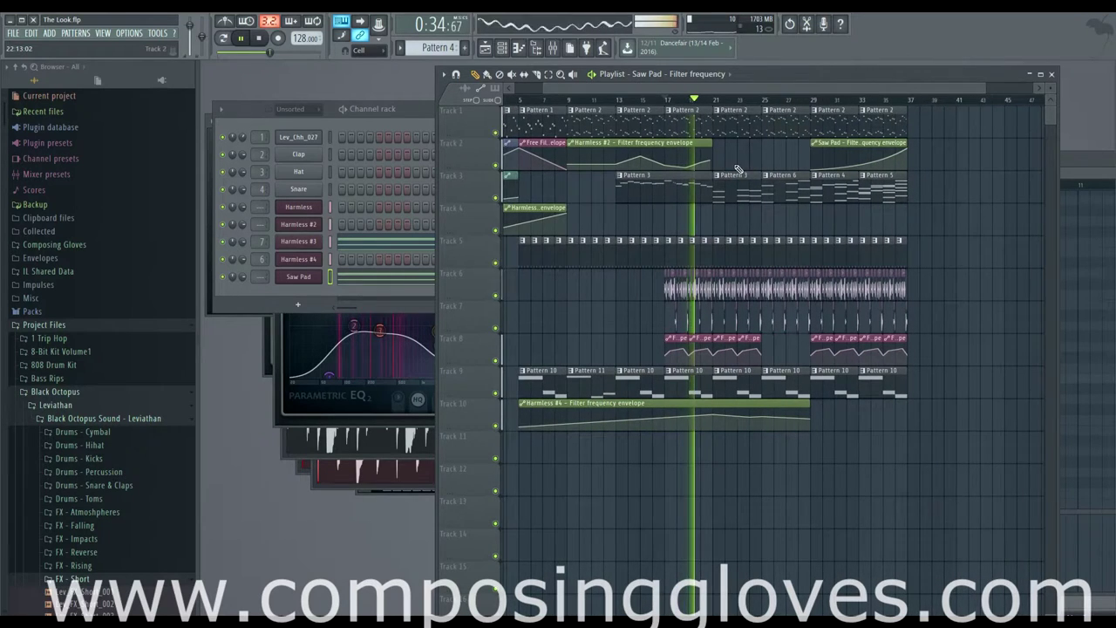
drag(669, 170, 668, 172)
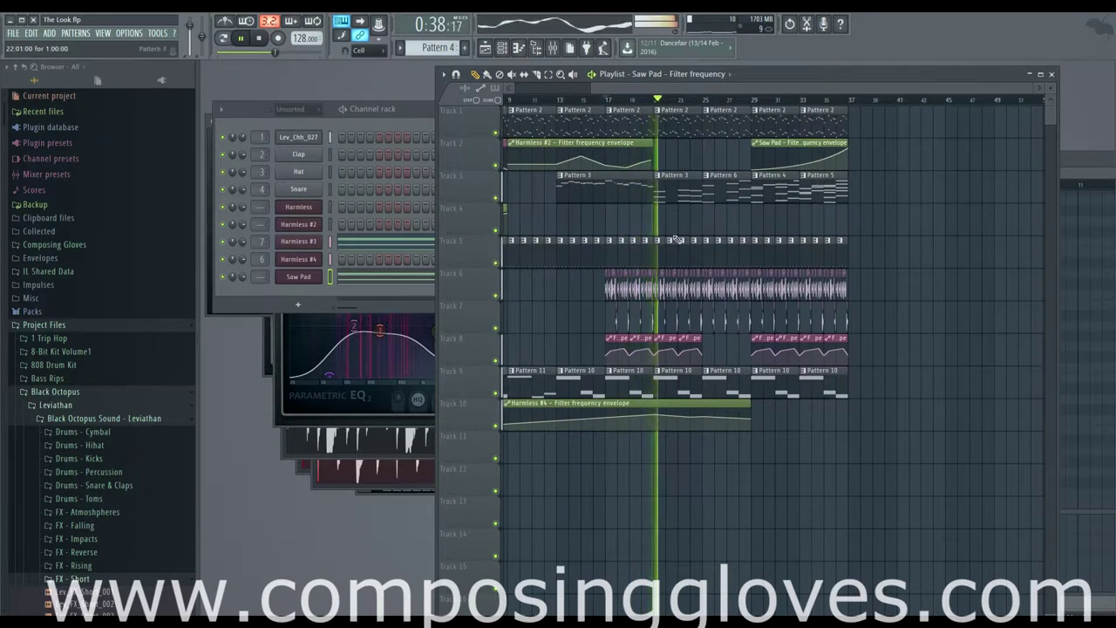
key(space)
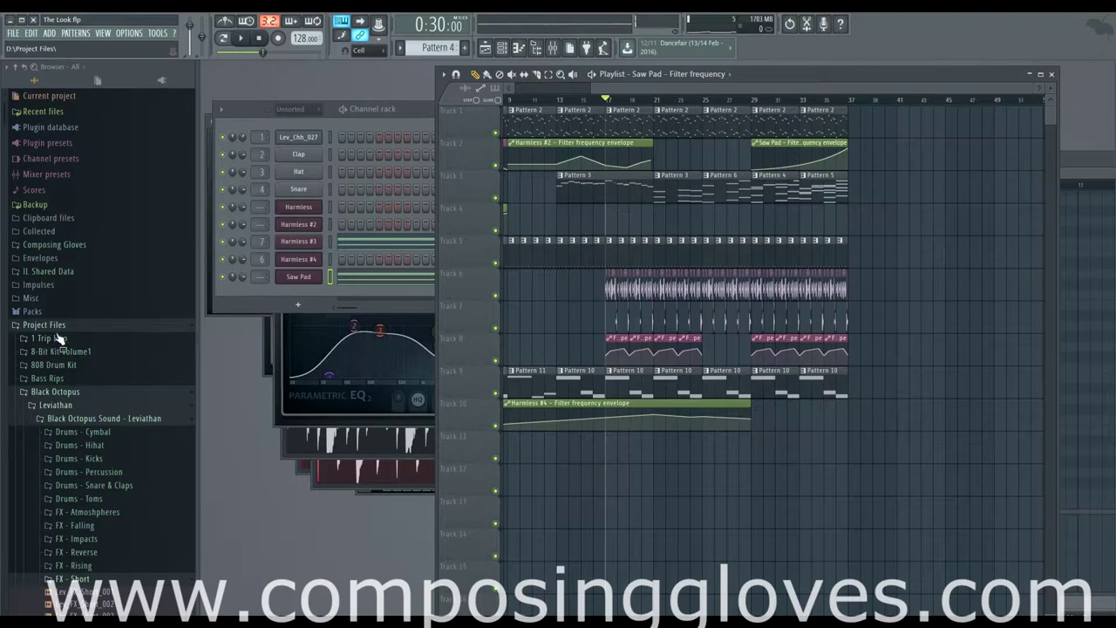
Collapse the Black Octopus folder, open Gloves Impact inside Composing Gloves, and preview the noise impact samples
click(68, 392)
scroll(74, 367, down, 3)
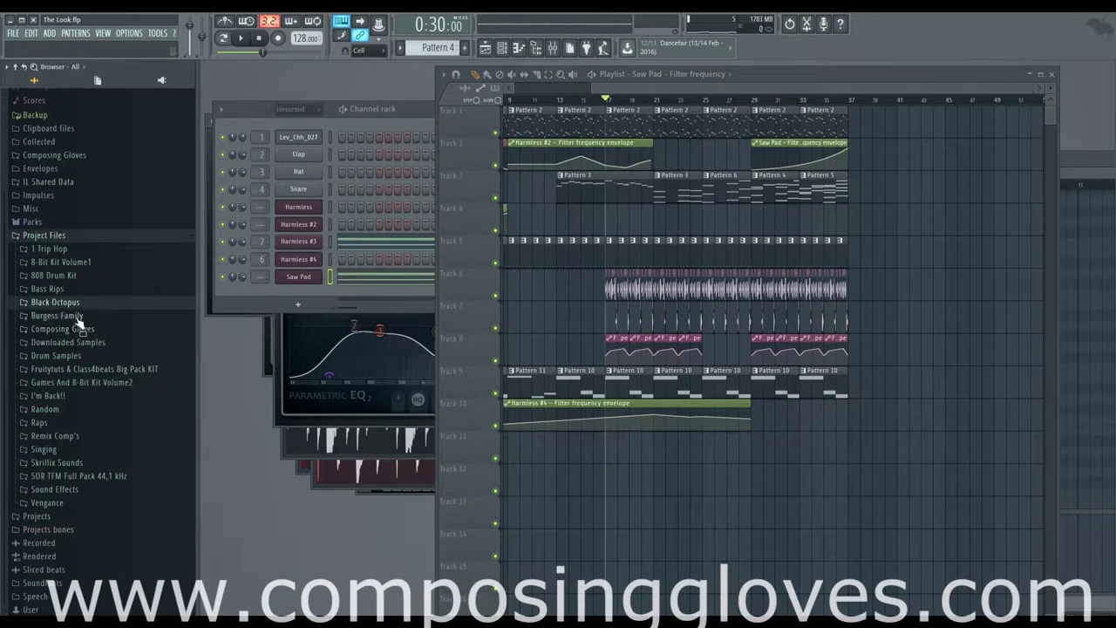
click(84, 328)
scroll(101, 345, down, 1)
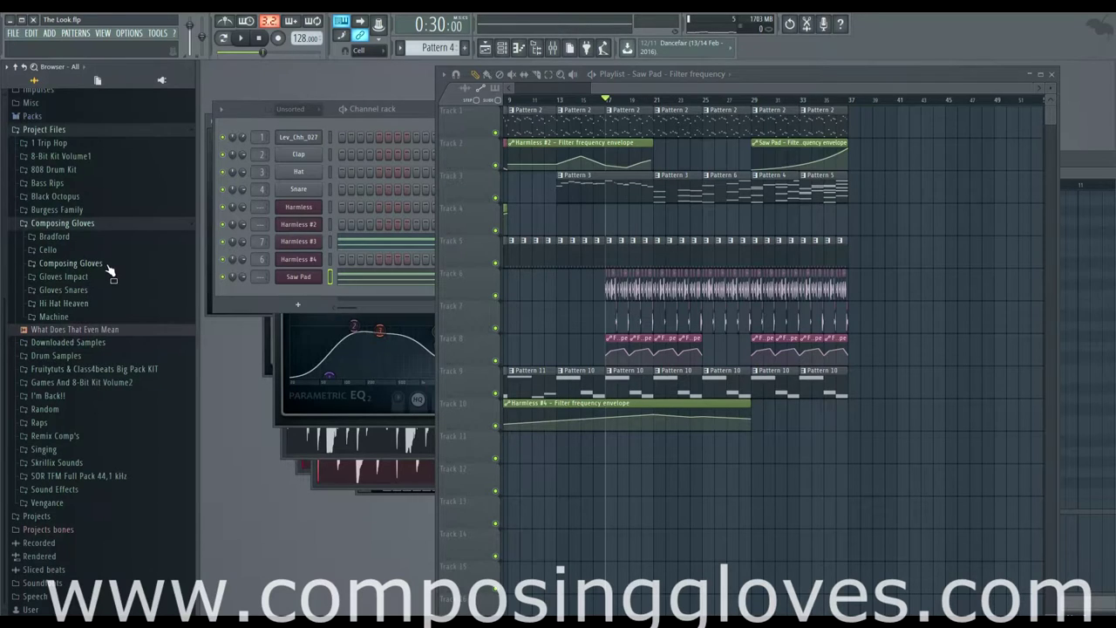
click(101, 277)
scroll(118, 348, down, 6)
click(111, 277)
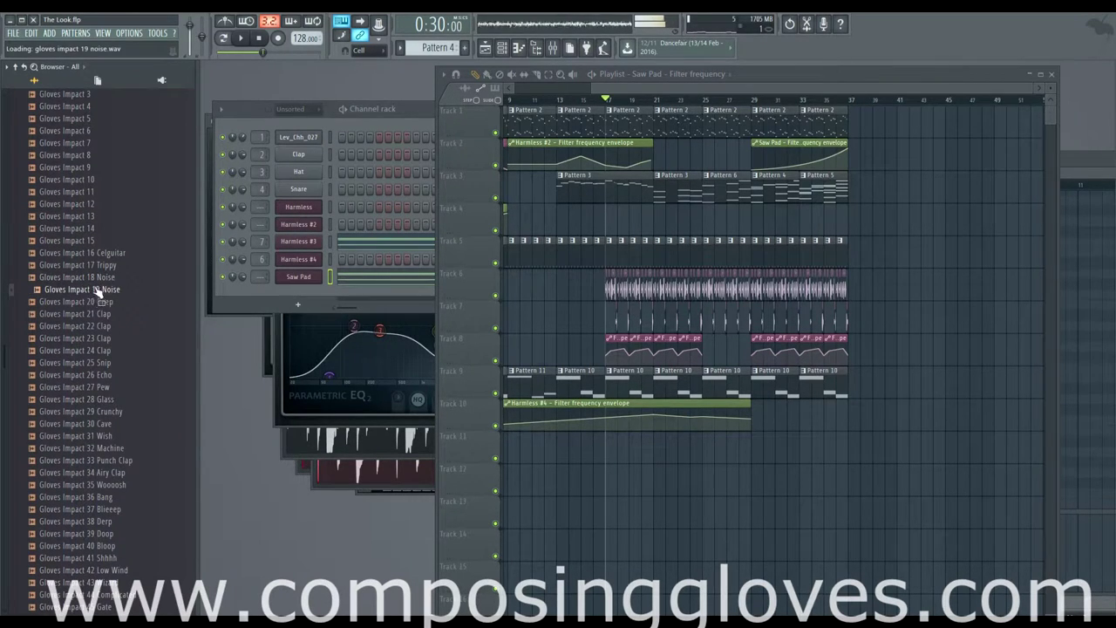
Place the Gloves Impact 18 Noise sample on Track 4 at bar 21
drag(91, 277, 587, 261)
drag(663, 238, 664, 228)
scroll(667, 227, up, 5)
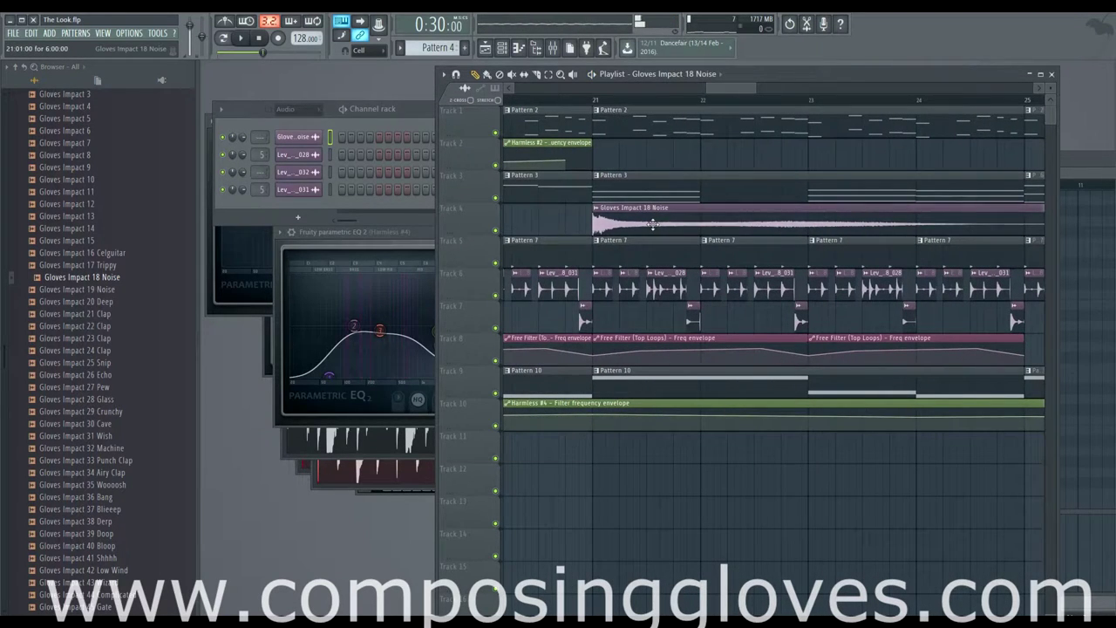
Route the Gloves Impact 18 Noise channel to mixer track 8 and load Fruity Parametric EQ 2 in slot 1
double_click(652, 225)
key(ctrl+l)
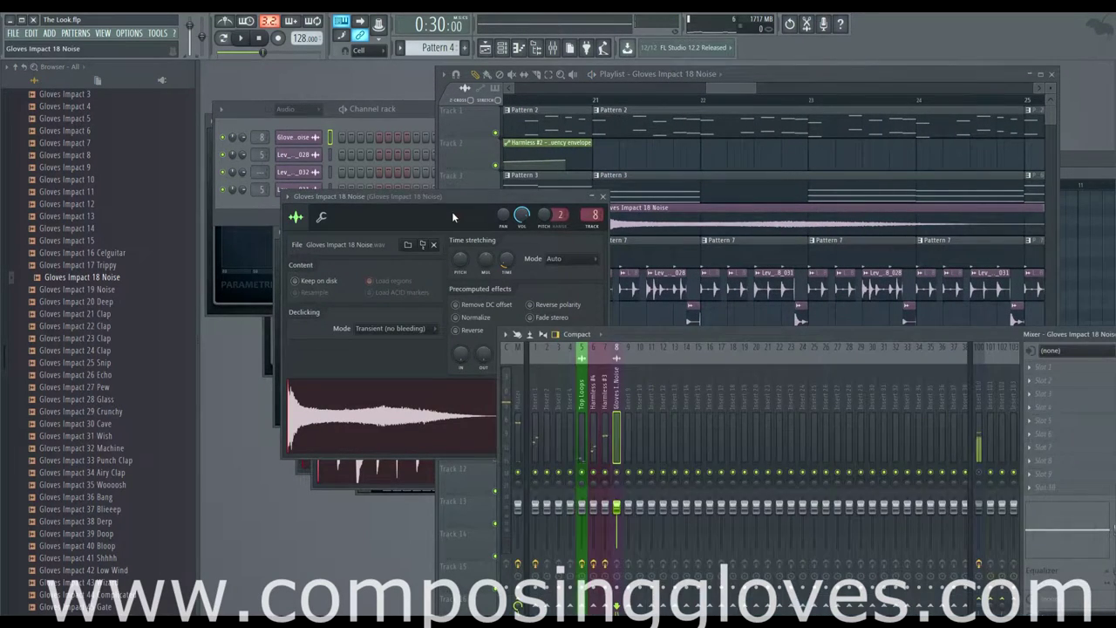
click(1037, 353)
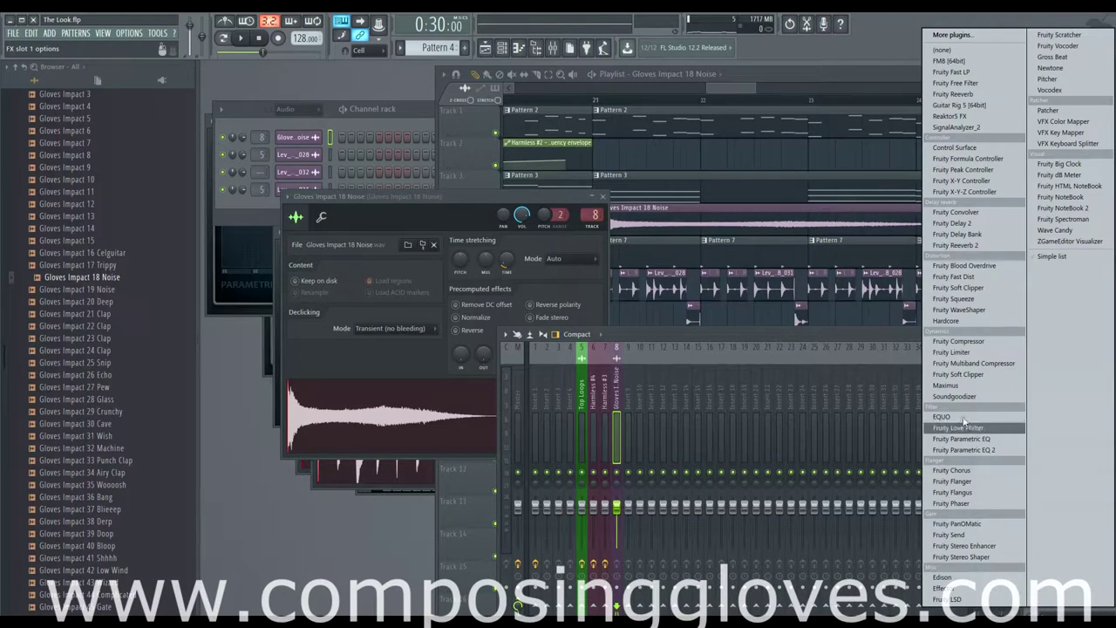
click(989, 449)
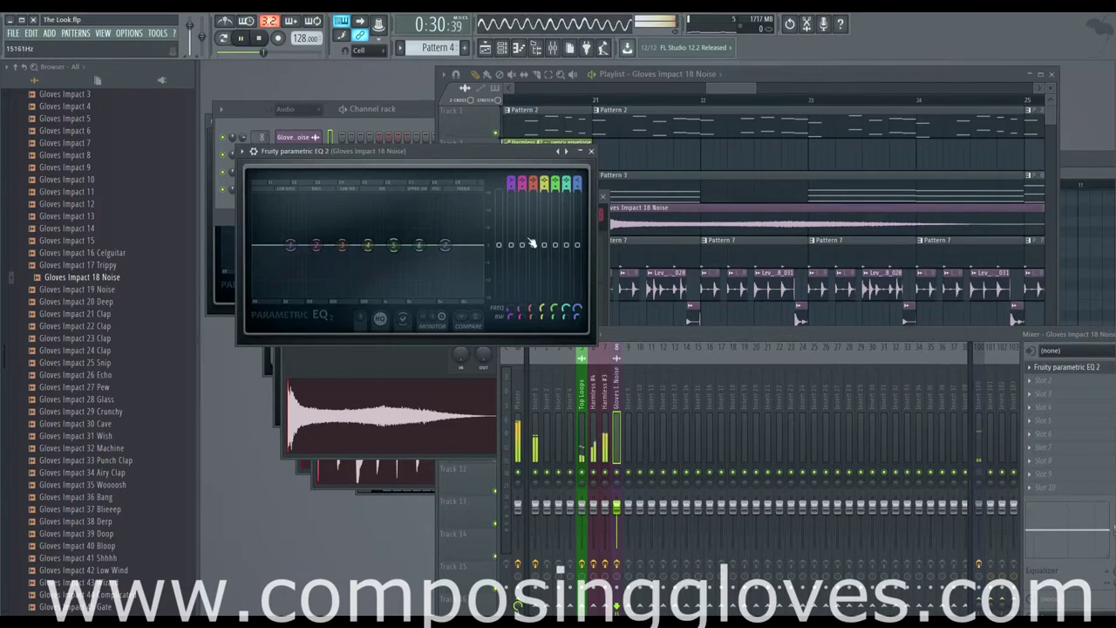
Play the section from bar 21 while shaping the impact noise's EQ, cutting the lows and lowering bands 6 and 7
click(595, 101)
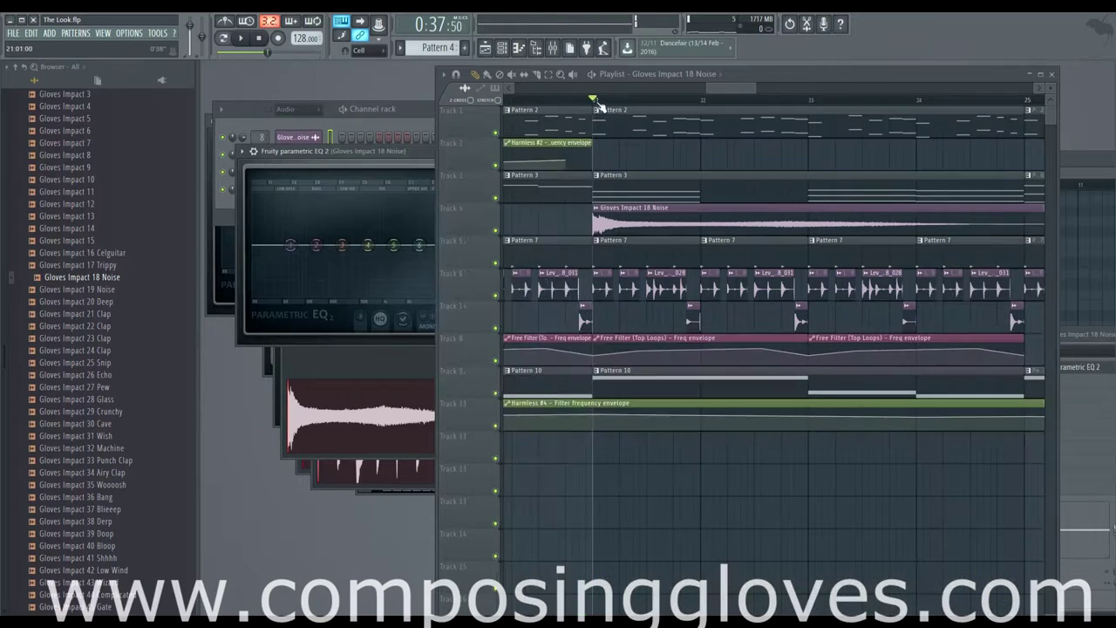
key(space)
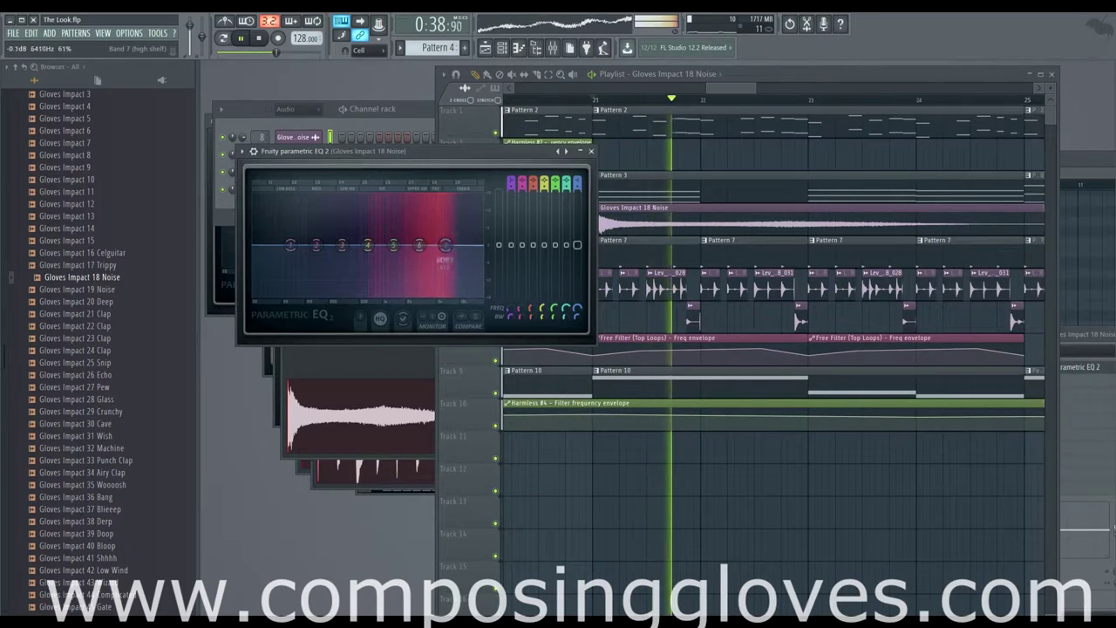
drag(445, 245, 467, 272)
drag(317, 245, 366, 296)
key(space)
key(space)
drag(420, 245, 433, 256)
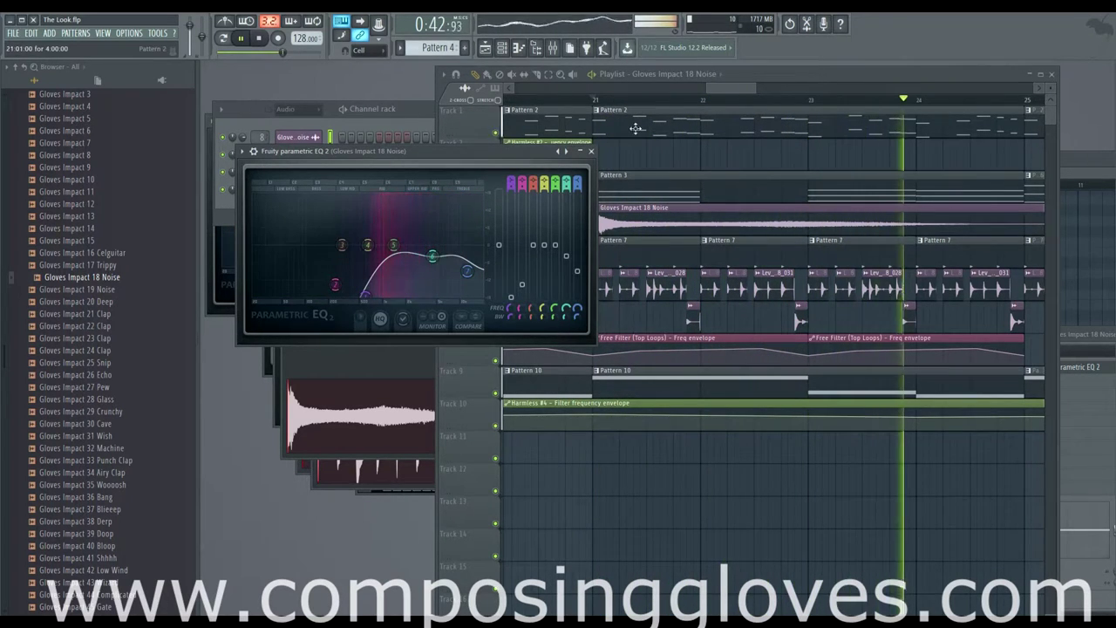
mouse_move(708, 88)
mouse_down()
mouse_move(654, 91)
mouse_move(688, 92)
mouse_up()
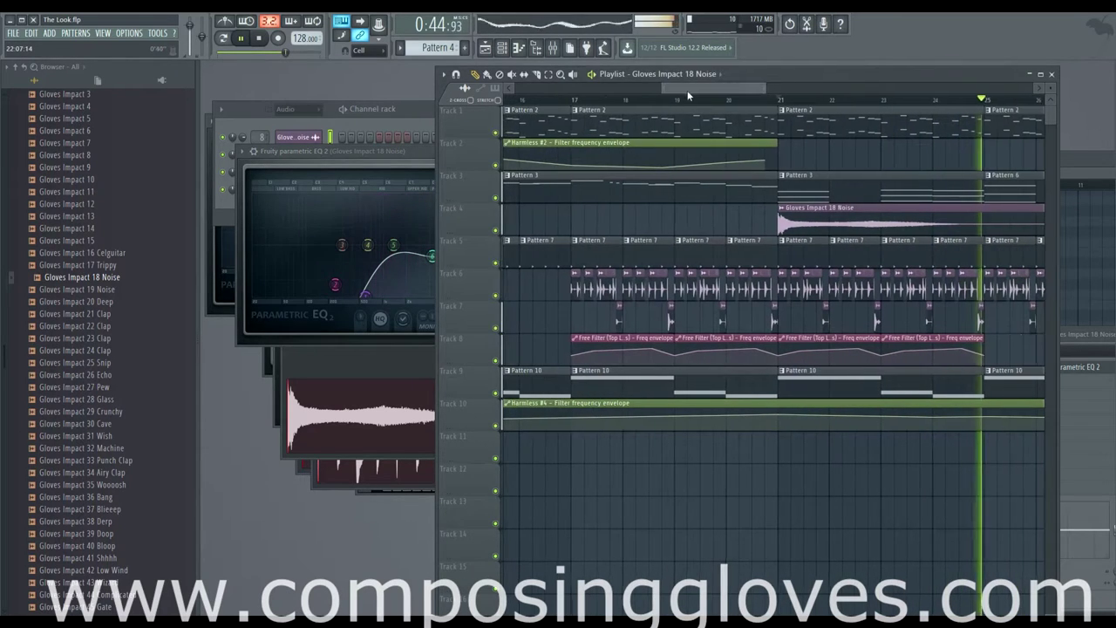
key(space)
Lower the Gloves Impact 18 Noise channel volume to about 37% and audition the section from bar 21
double_click(807, 228)
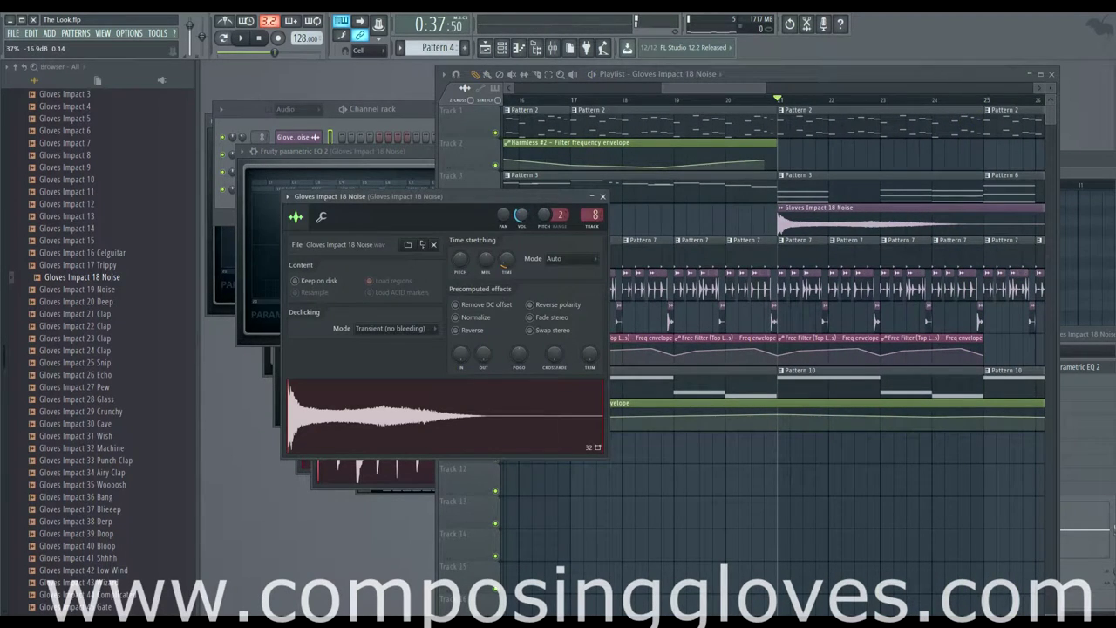
mouse_move(765, 90)
mouse_down()
mouse_move(839, 91)
mouse_move(761, 91)
mouse_up()
key(space)
key(space)
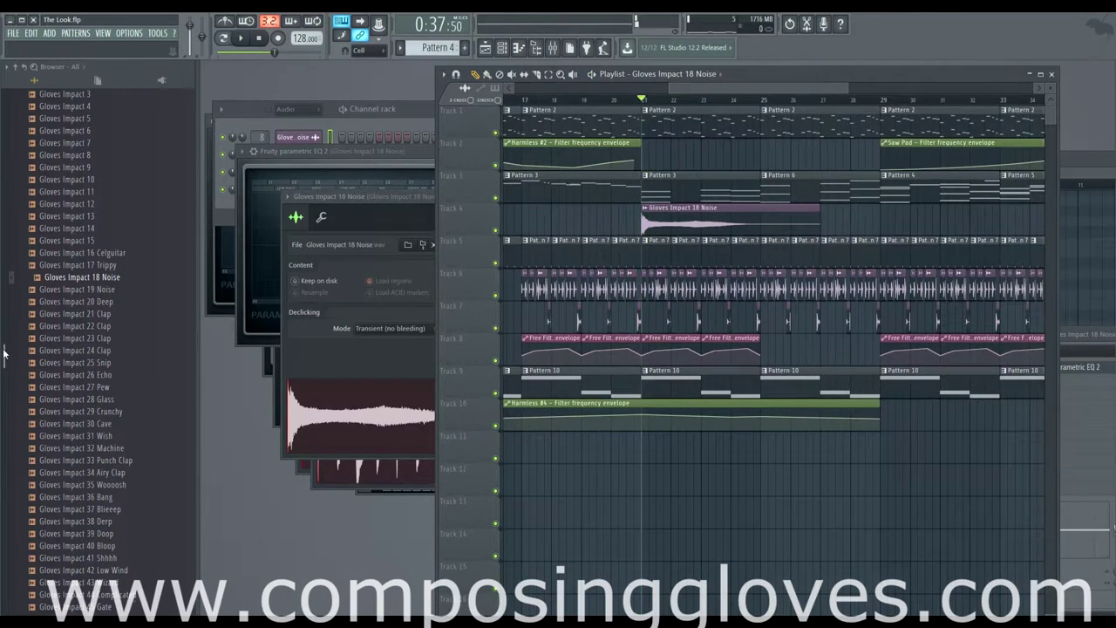
Collapse the Gloves Impact folder and its parent Composing Gloves folder in the sample browser
scroll(87, 261, up, 10)
click(98, 183)
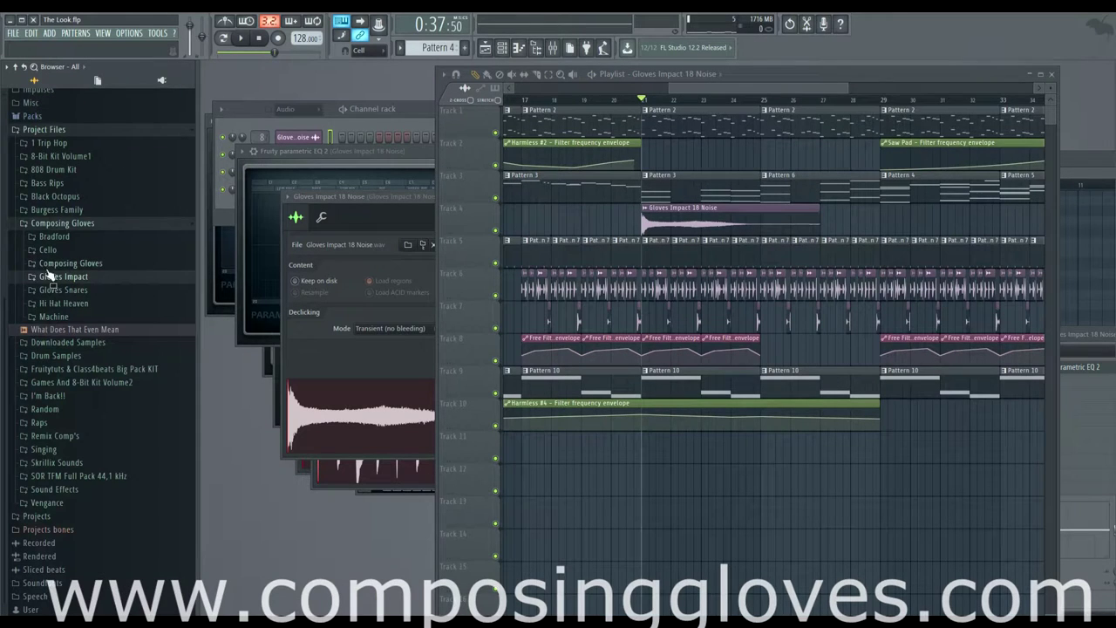
click(61, 226)
click(88, 329)
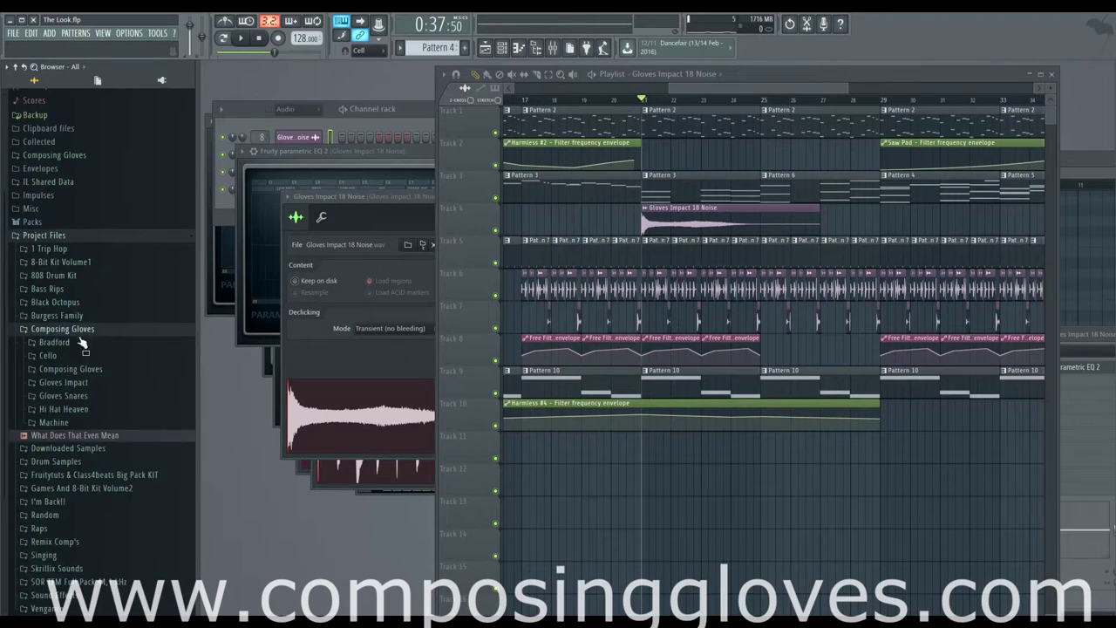
click(74, 330)
Play the section from bar 21 and set the Gloves Impact 18 Noise channel volume to about 52%
key(space)
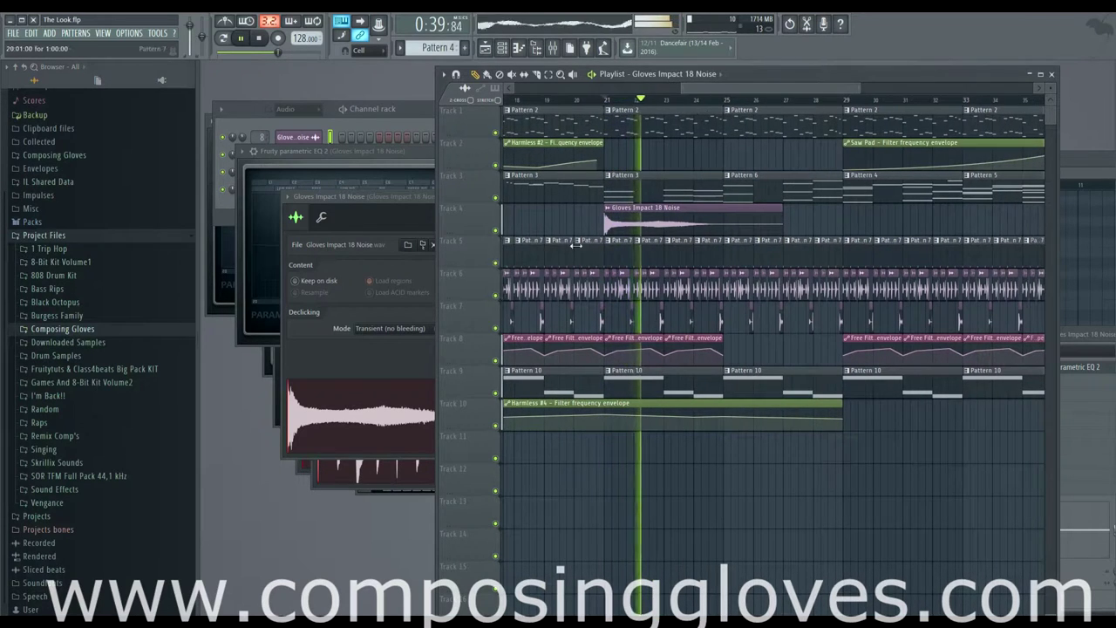
click(409, 213)
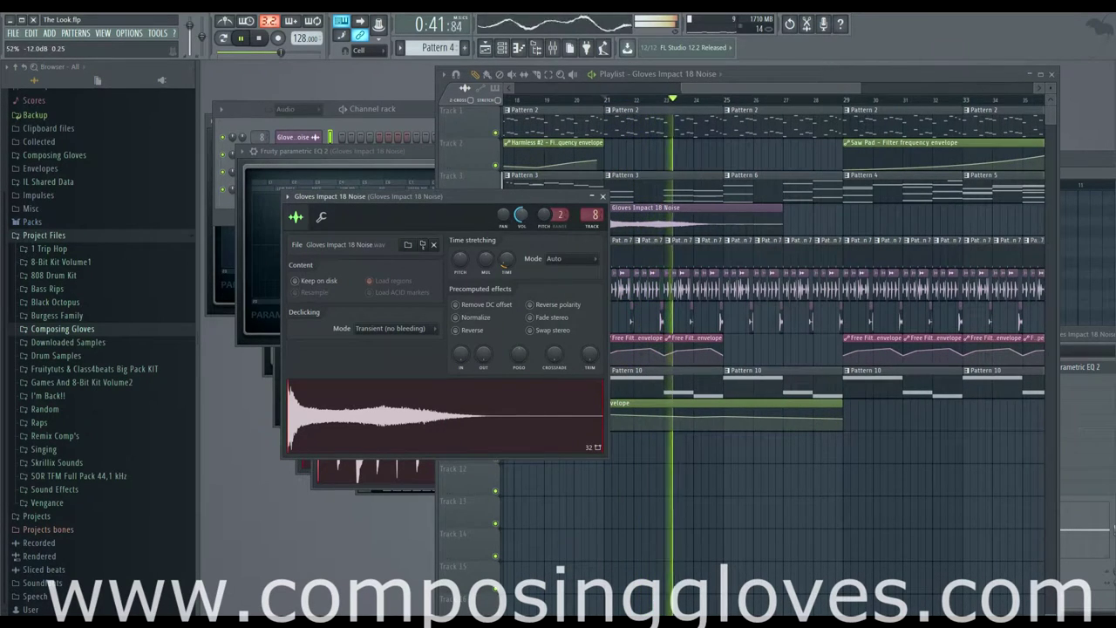
drag(725, 89, 742, 91)
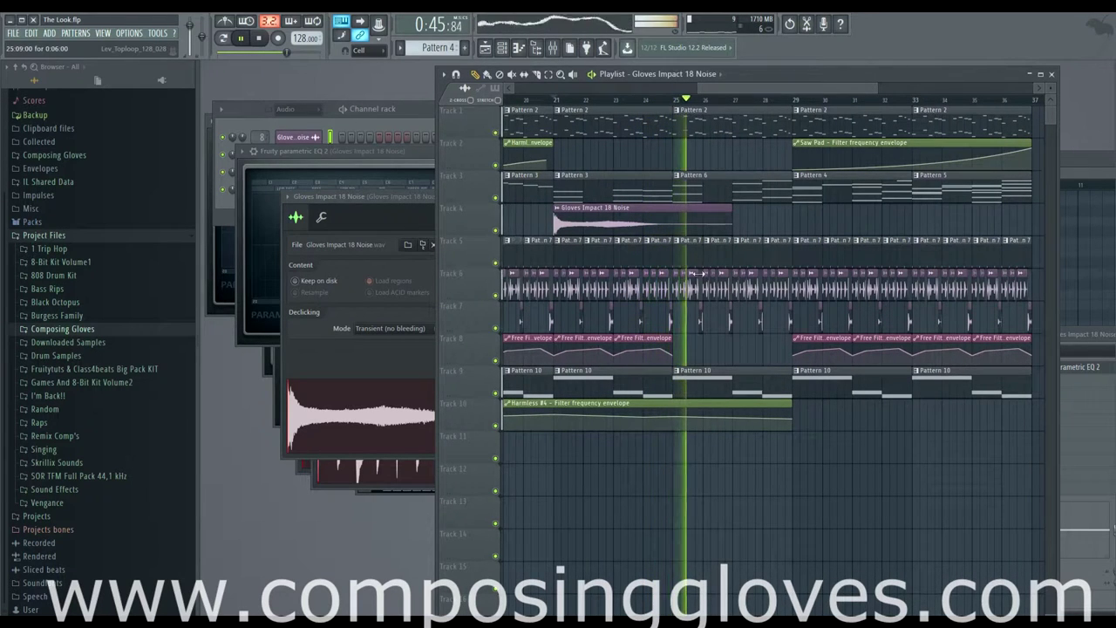
Stop playback and select the four bars from bar 25 to bar 29 in the playlist
key(space)
scroll(697, 318, up, 3)
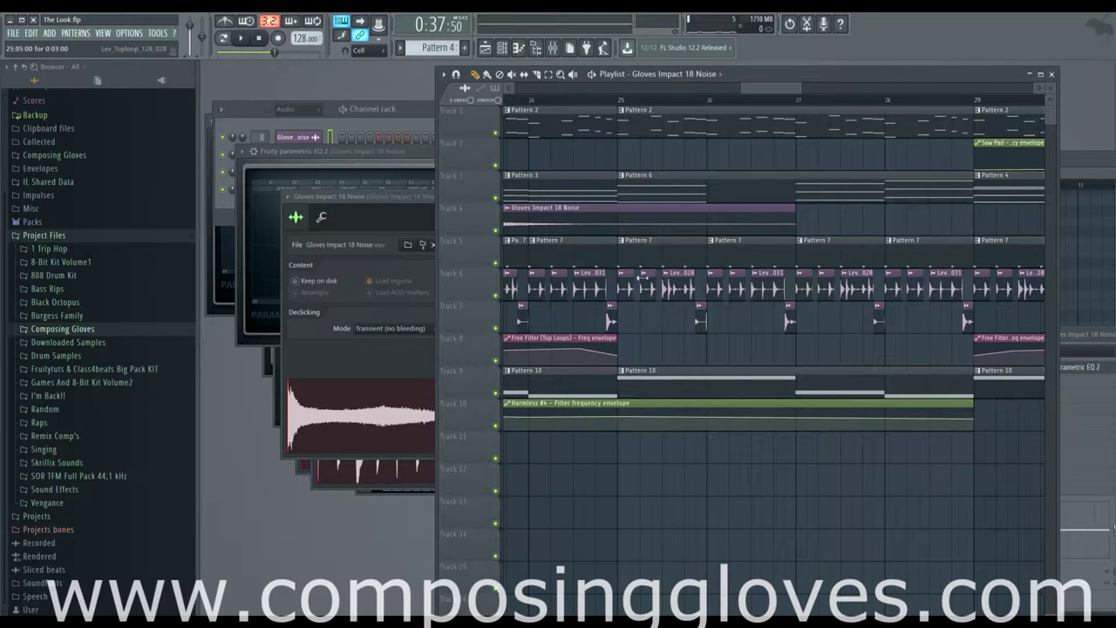
double_click(622, 105)
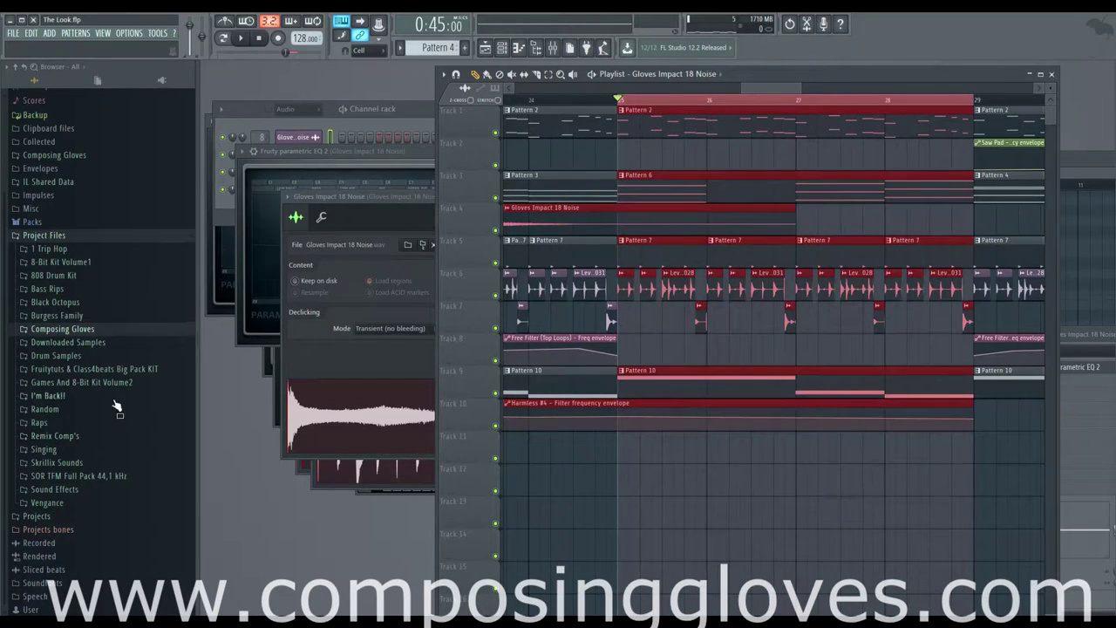
Check the Drum Samples folder, then expand the Black Octopus folder and collapse its FX - Short subfolder
click(145, 355)
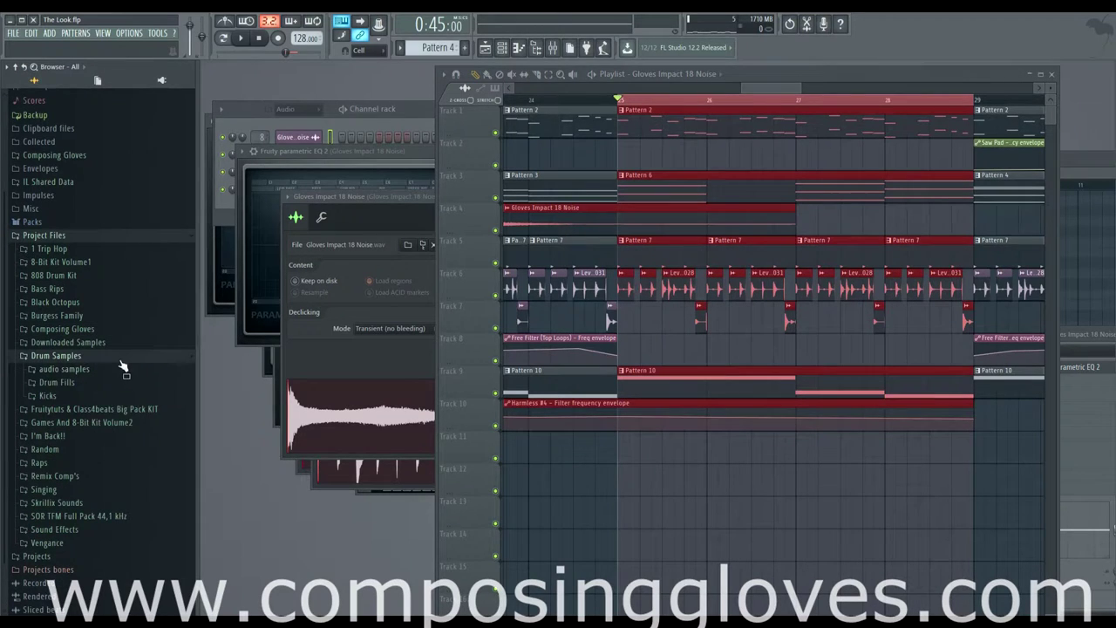
click(122, 357)
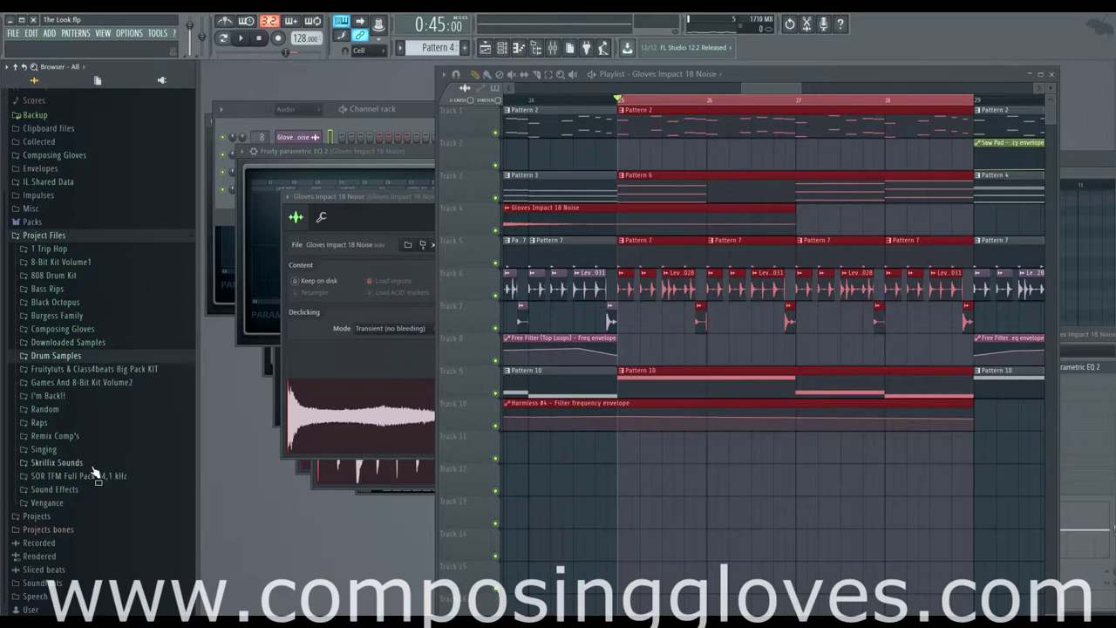
click(103, 301)
scroll(104, 297, down, 5)
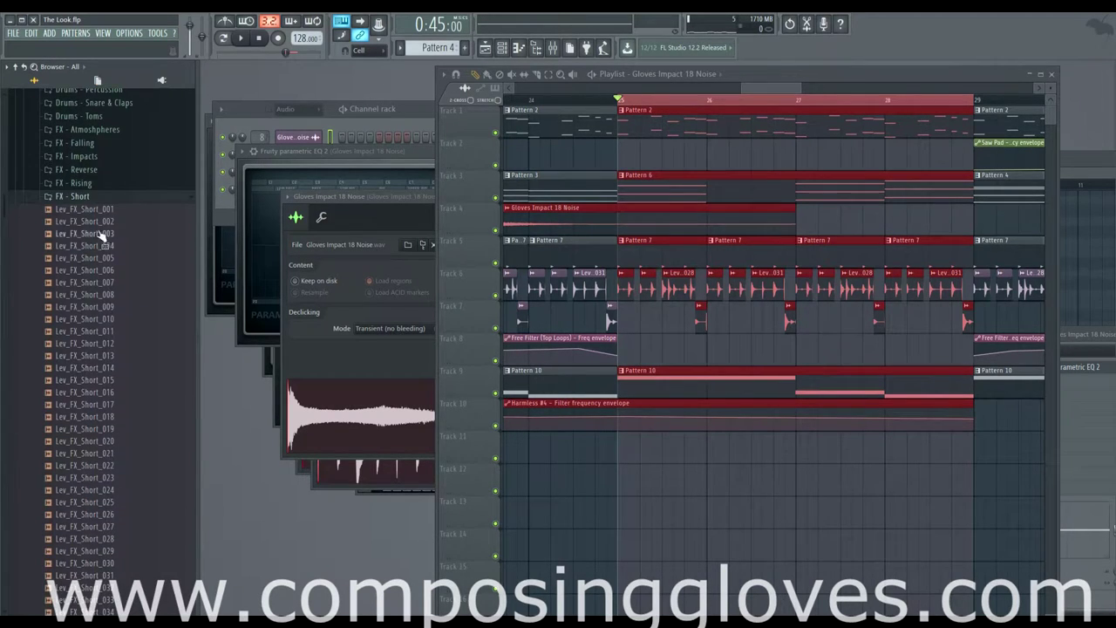
click(102, 201)
scroll(127, 288, up, 5)
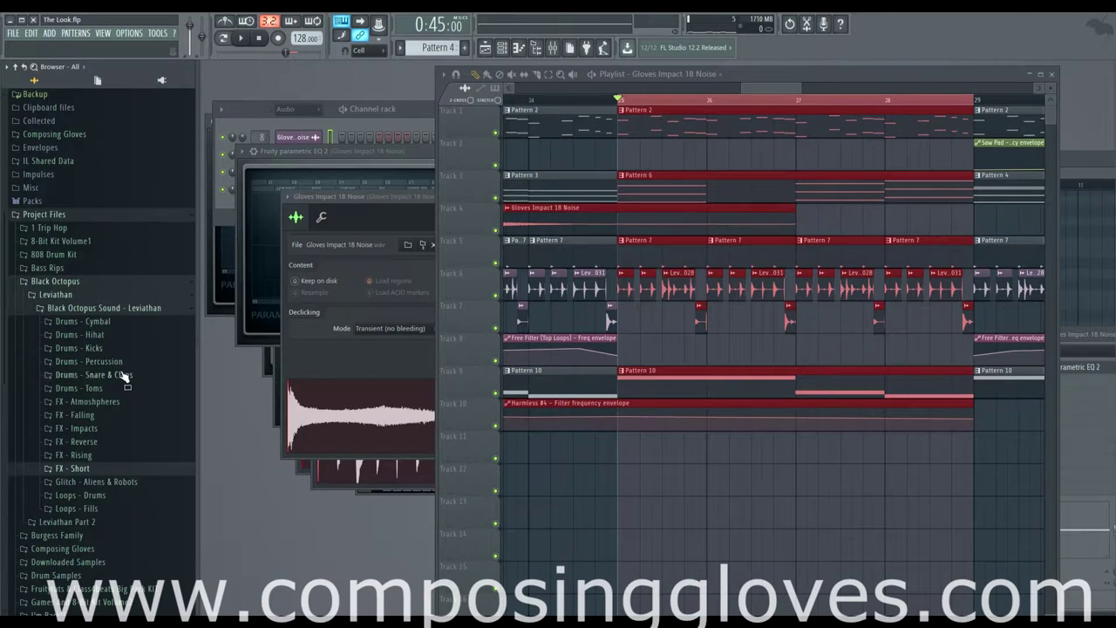
scroll(116, 401, down, 4)
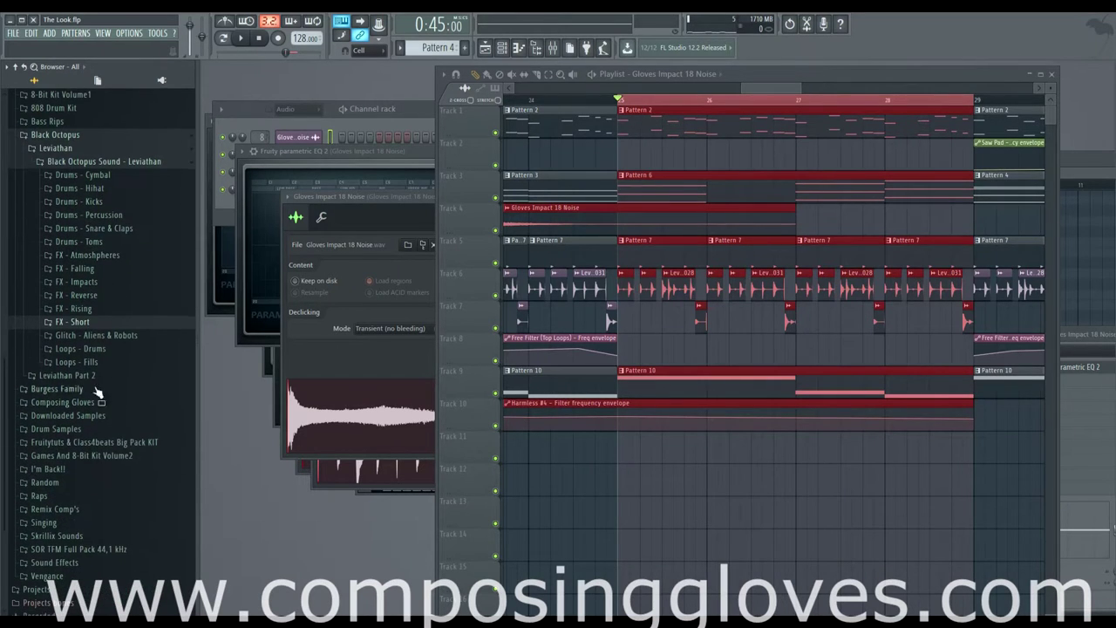
Open the 128 bpm Full loops folder inside Loops - Drums and preview Lev_Drumloop_128_014
click(117, 352)
scroll(122, 358, down, 3)
click(116, 250)
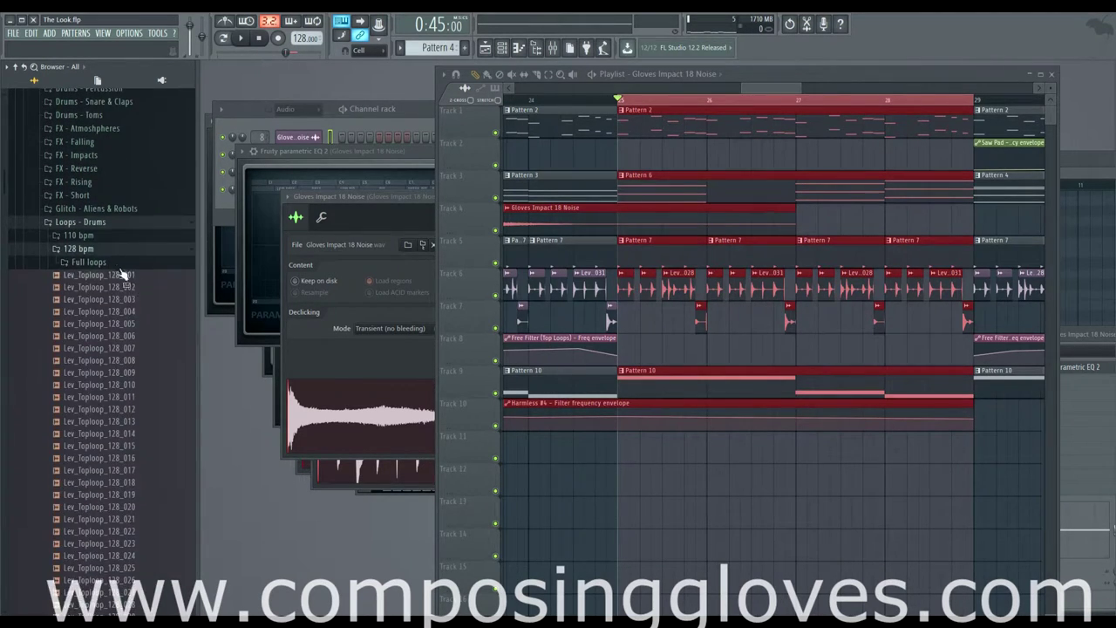
click(118, 262)
click(96, 255)
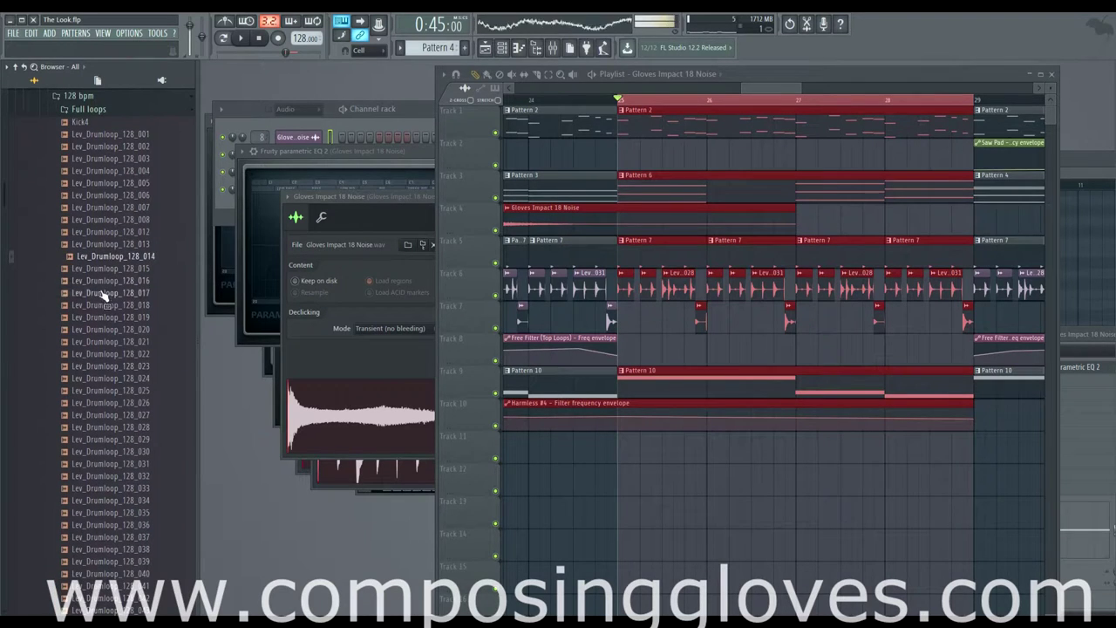
Place Lev_Drumloop_128_016, 019 and 023 at bar 25 on Tracks 11, 12 and 13 respectively
click(100, 281)
drag(100, 288, 650, 455)
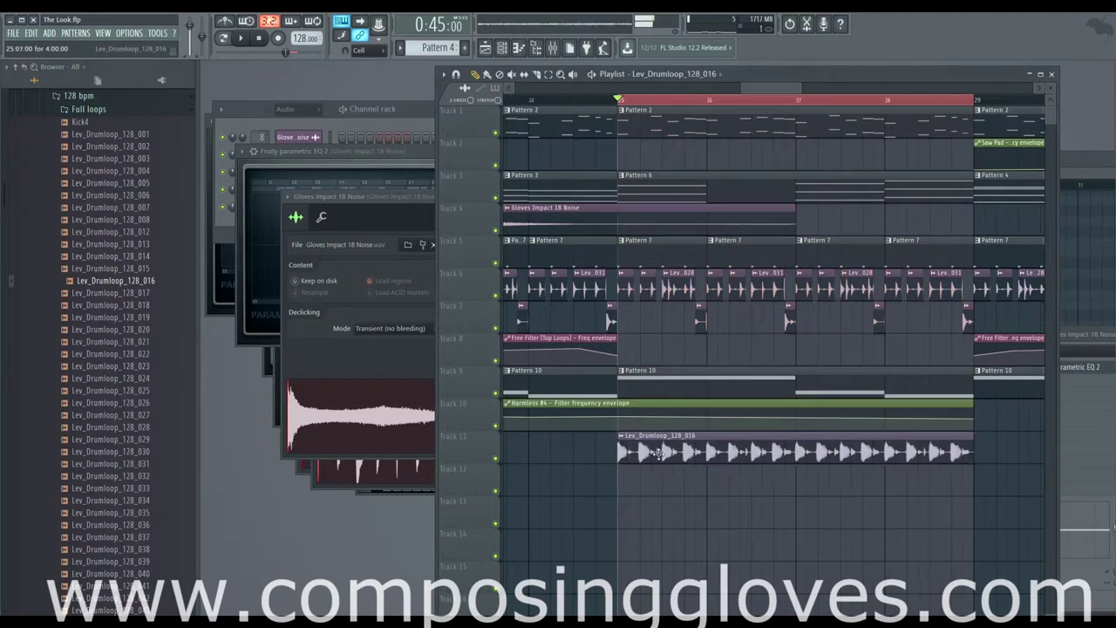
drag(139, 317, 644, 488)
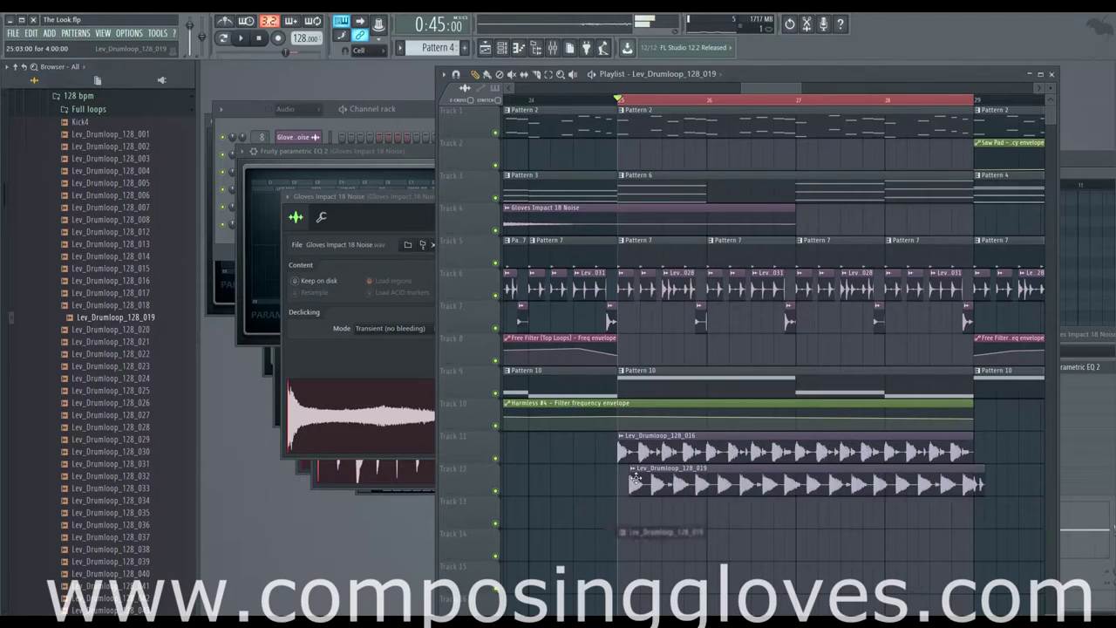
drag(140, 366, 625, 518)
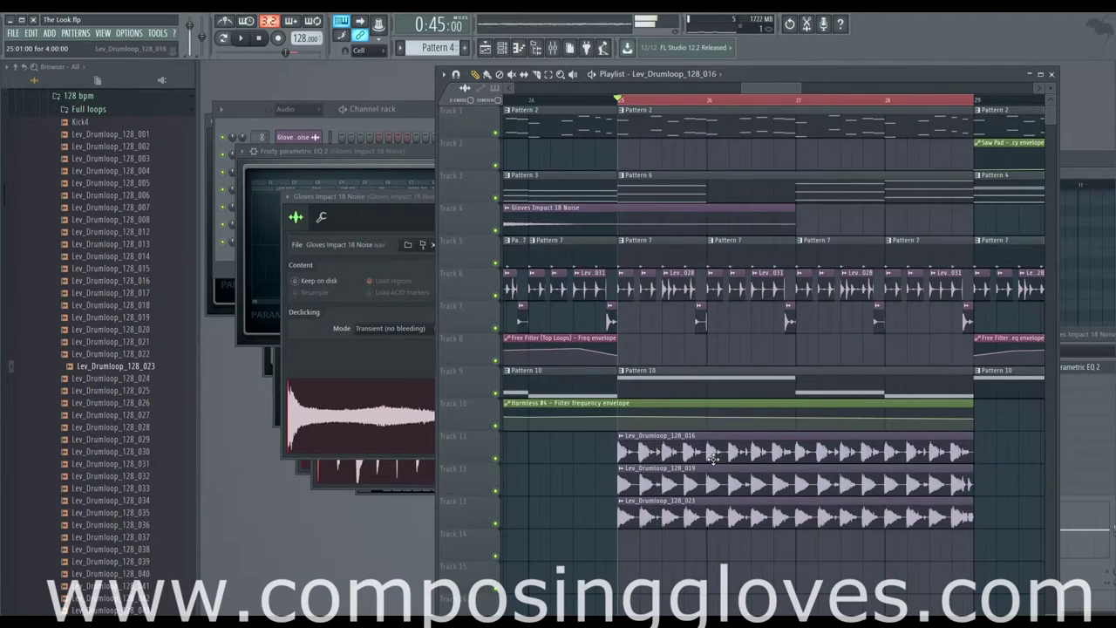
Route the Lev_Drumloop_128_016, 019 and 023 channels to mixer tracks 9, 10 and 11 respectively
double_click(713, 457)
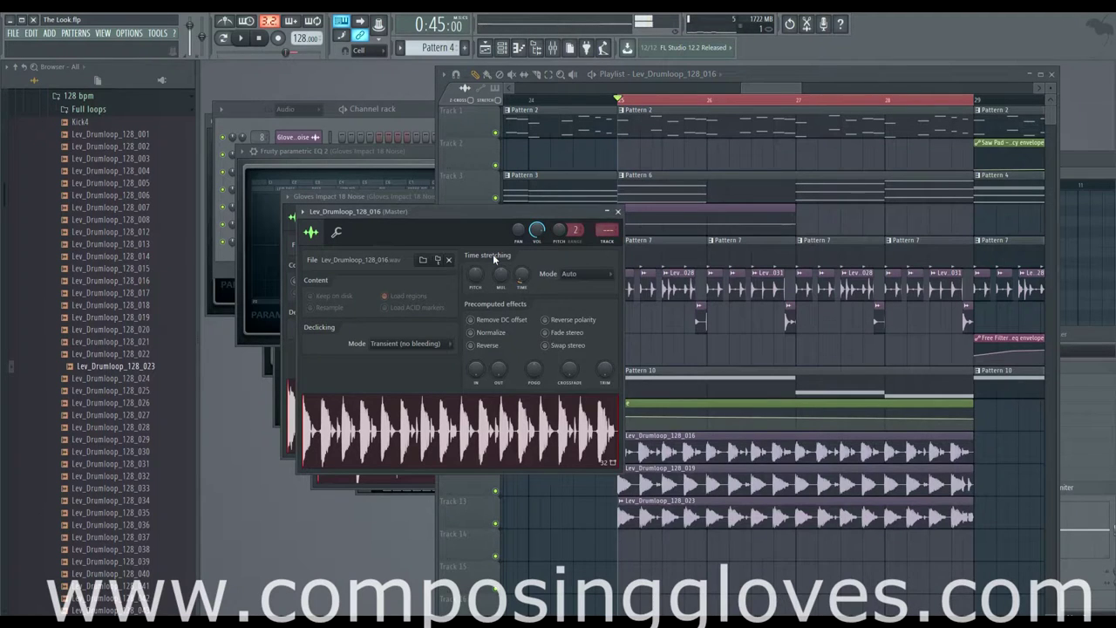
key(ctrl+l)
drag(734, 332, 949, 492)
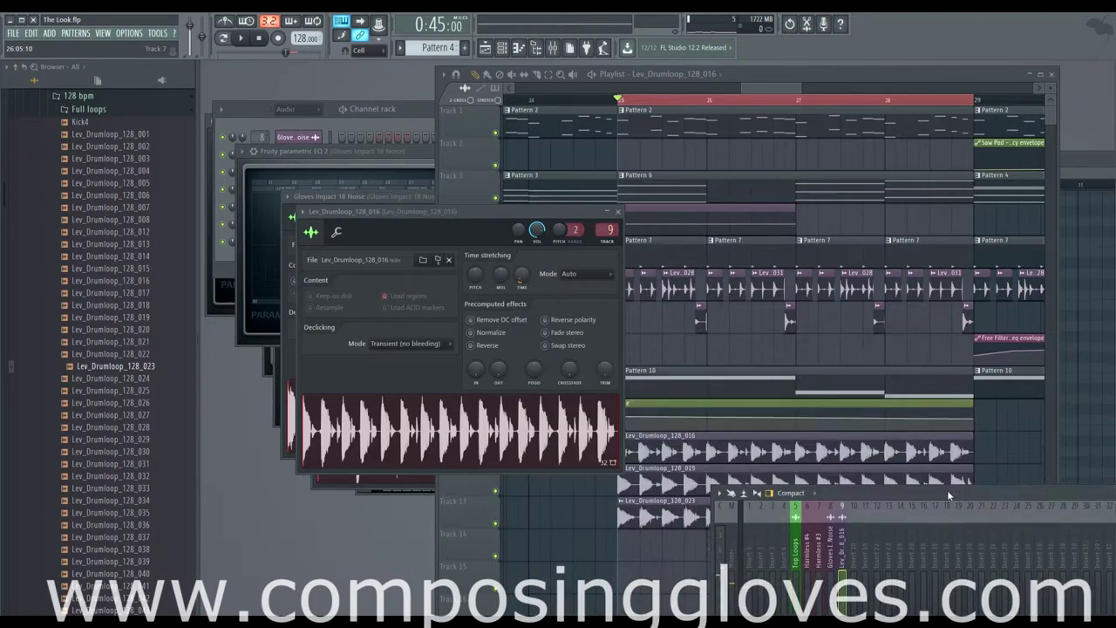
double_click(702, 486)
key(ctrl+l)
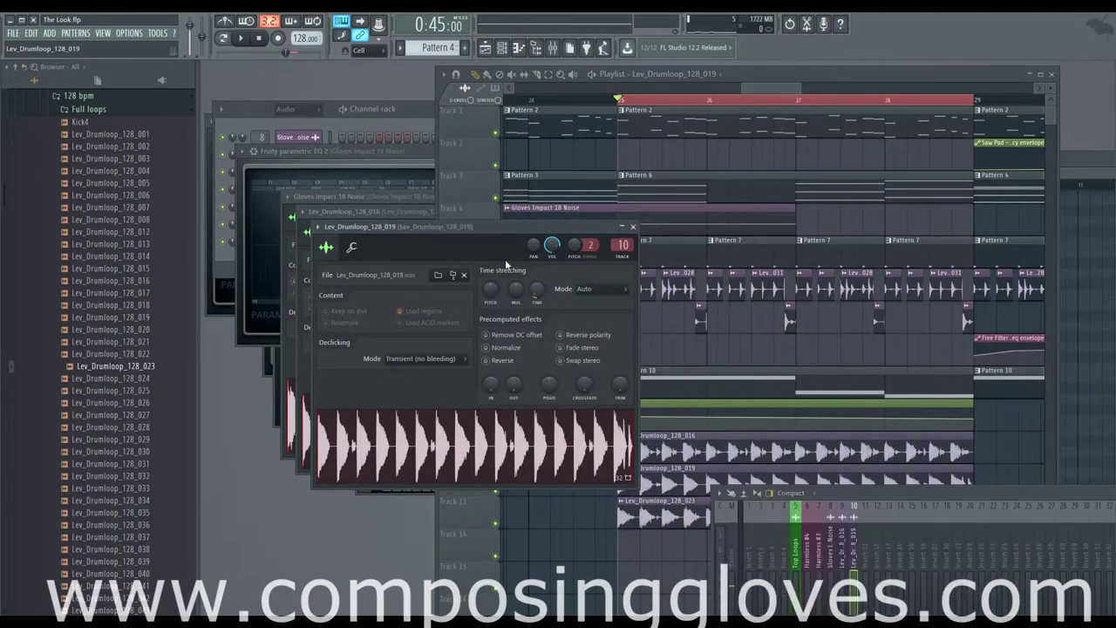
double_click(665, 517)
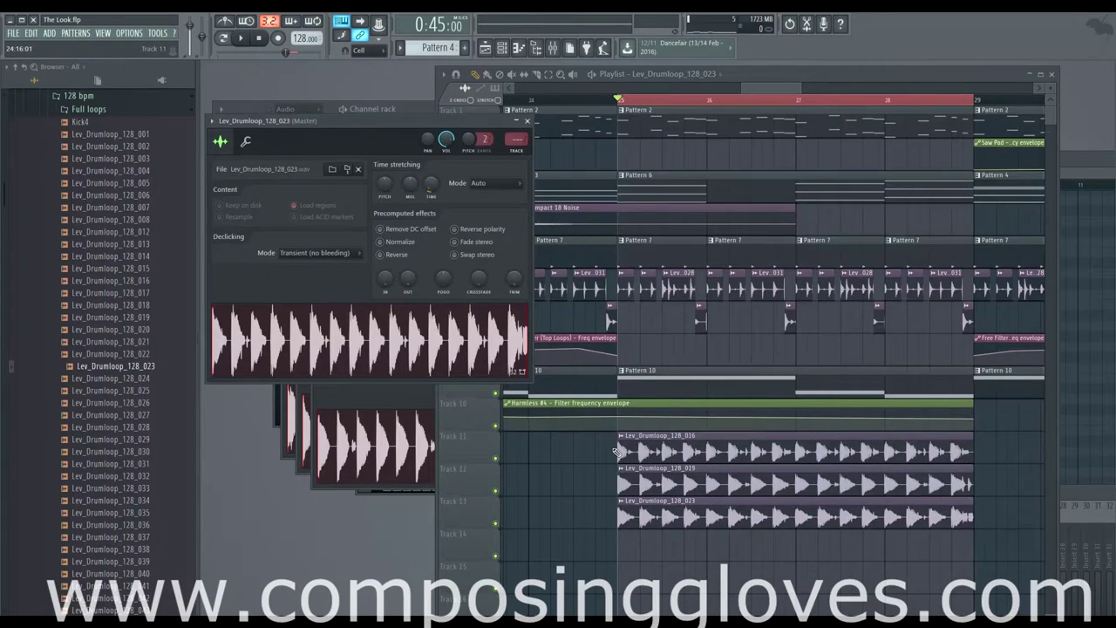
key(ctrl+l)
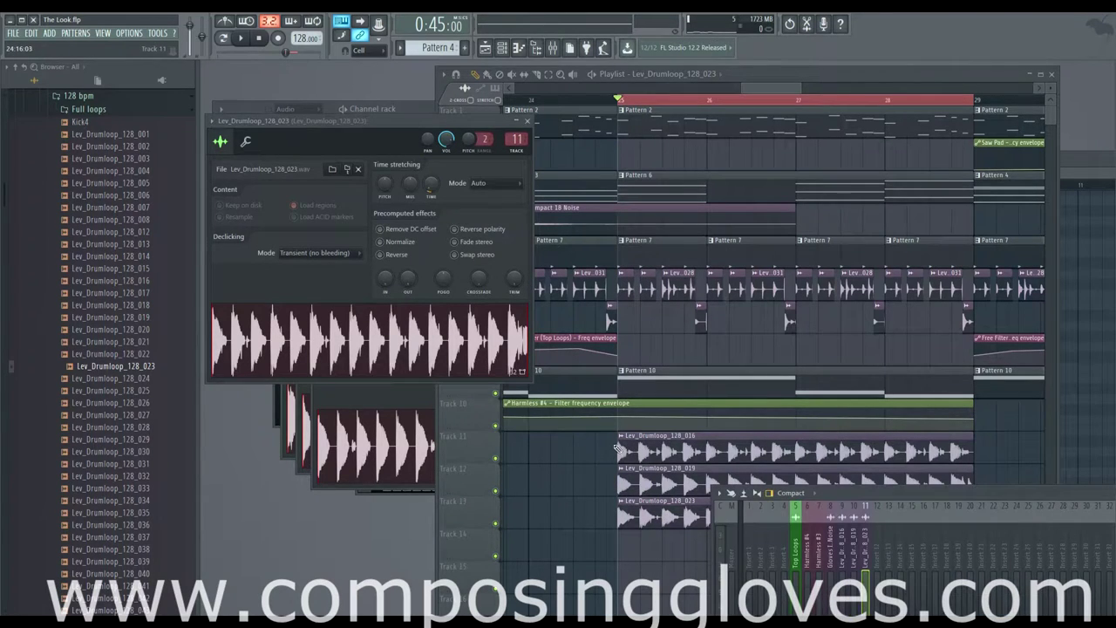
Load Fruity Reeverb 2 in slot 1 and Fruity Free Filter in slot 2 of the Lev_Drumloop_128_016 mixer track
click(553, 48)
click(561, 55)
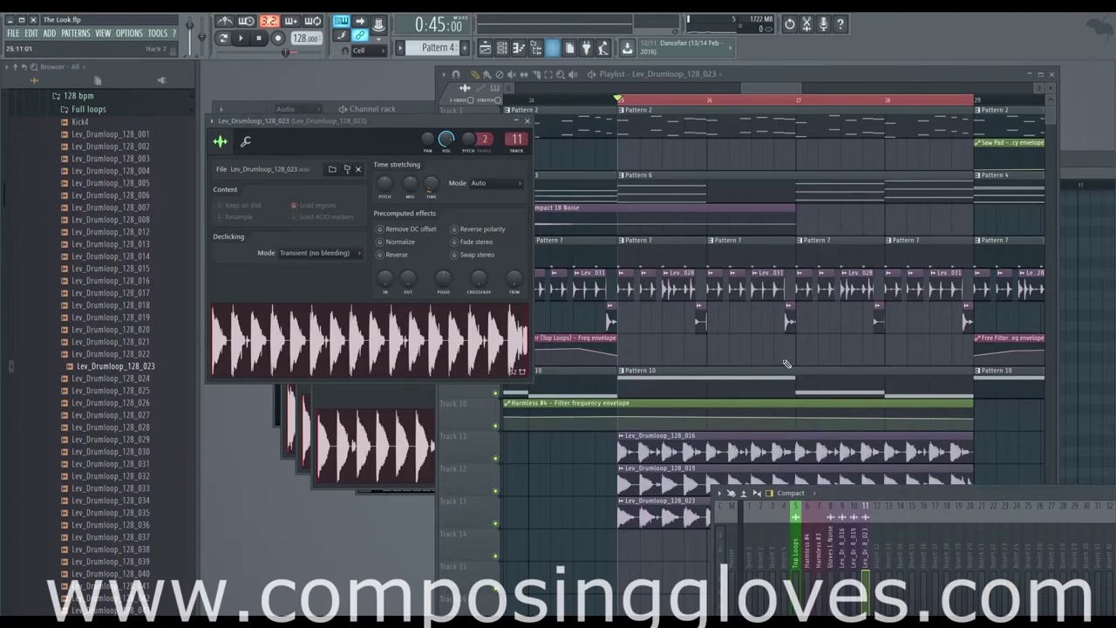
drag(913, 502, 579, 150)
click(506, 191)
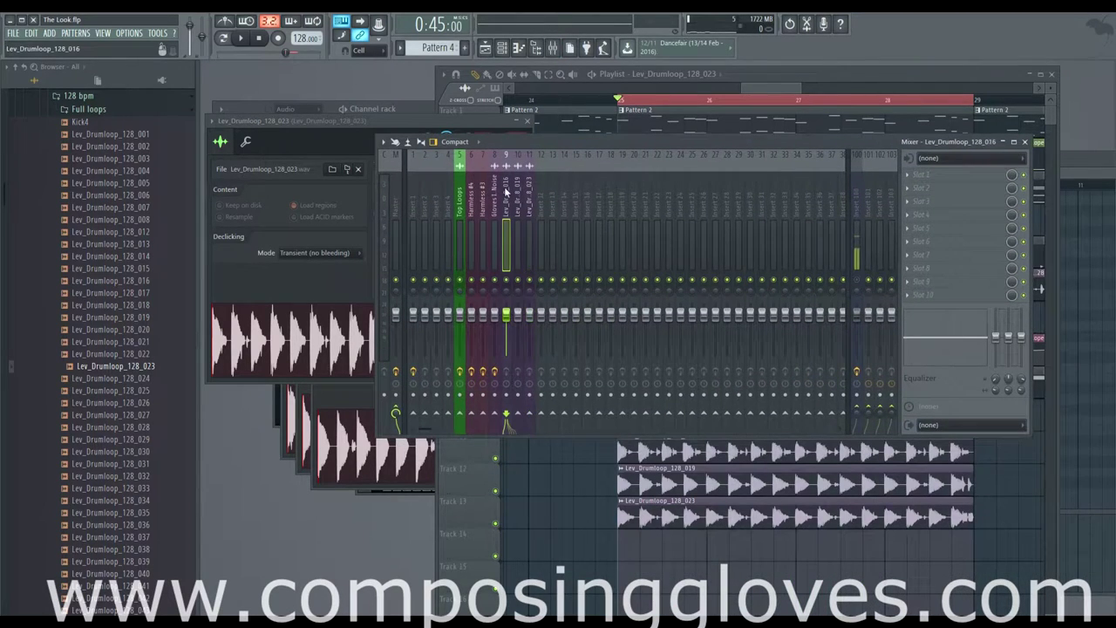
click(911, 174)
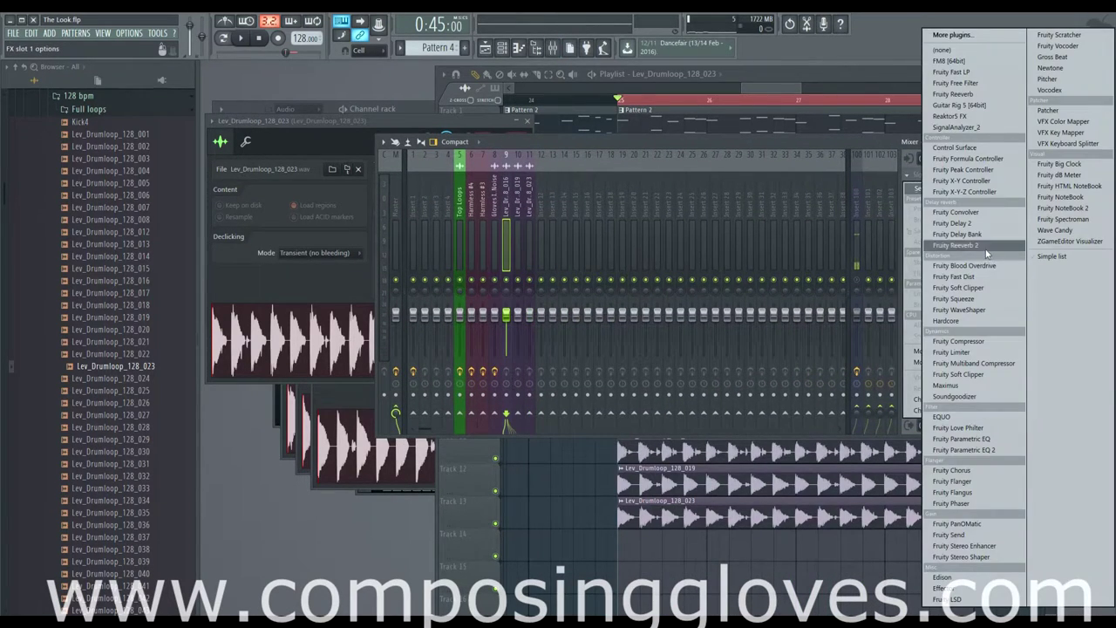
click(951, 248)
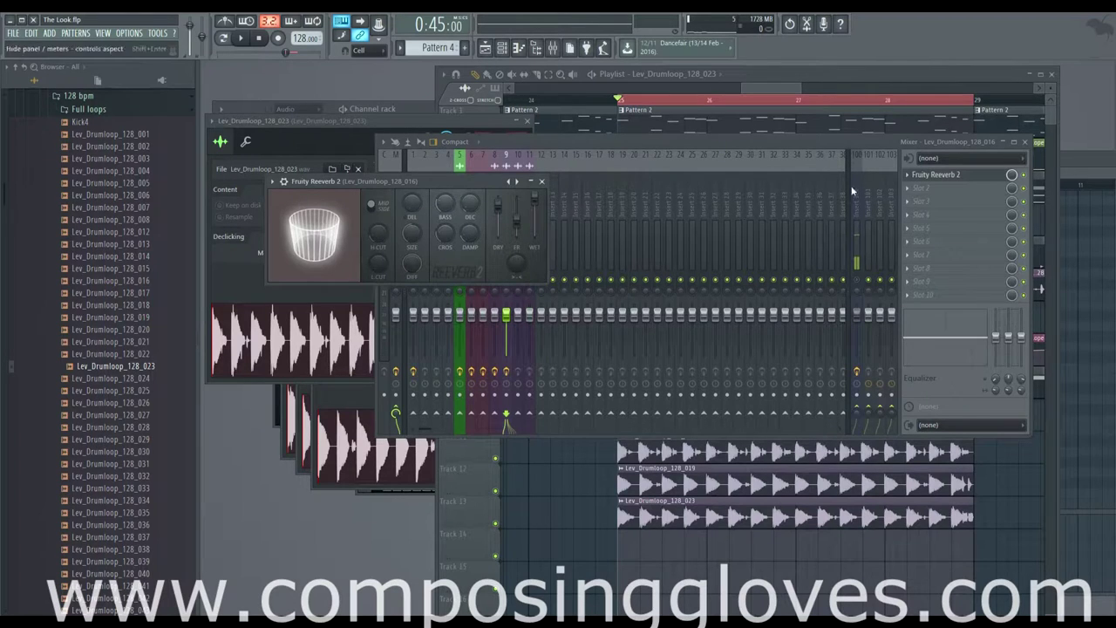
click(922, 187)
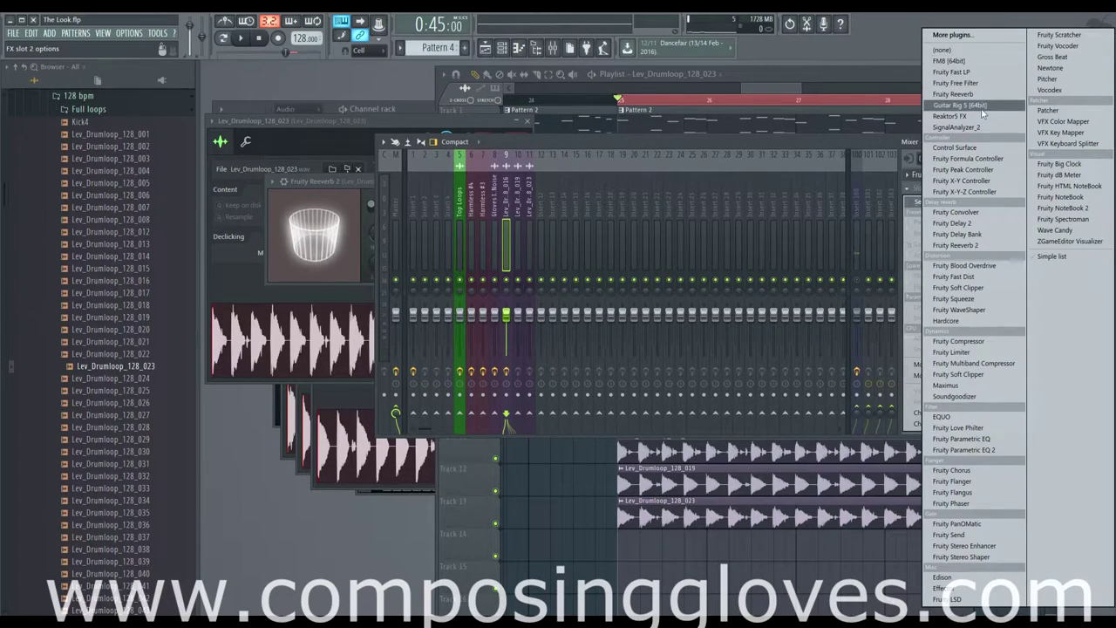
click(955, 83)
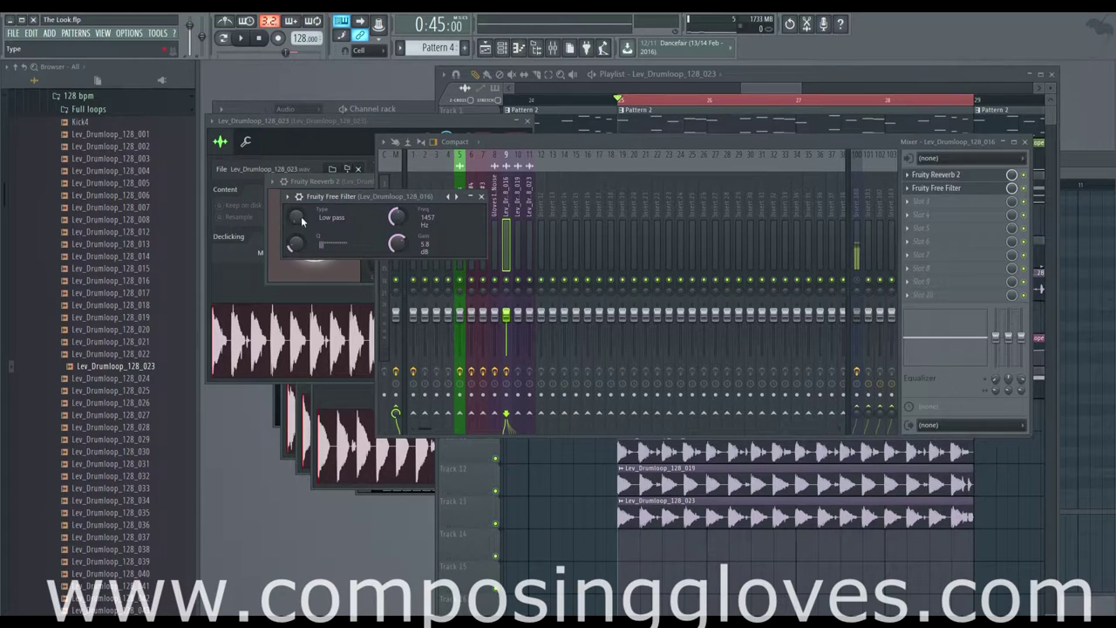
Create an automation clip for the Fruity Free Filter frequency on the Lev_Drumloop_128_016 mixer track
right_click(396, 221)
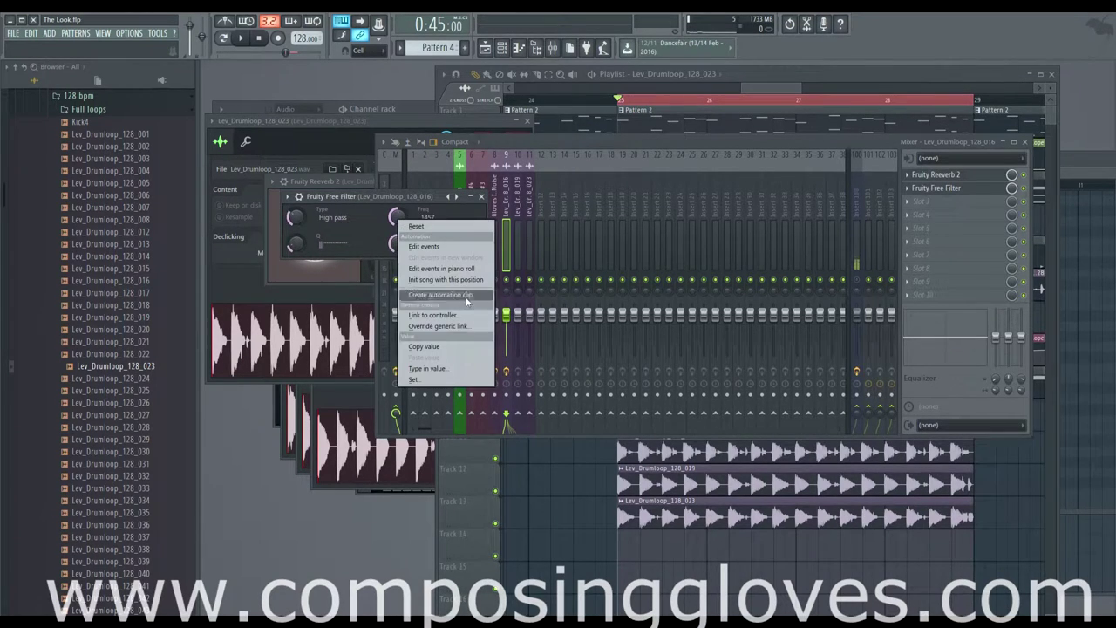
click(467, 296)
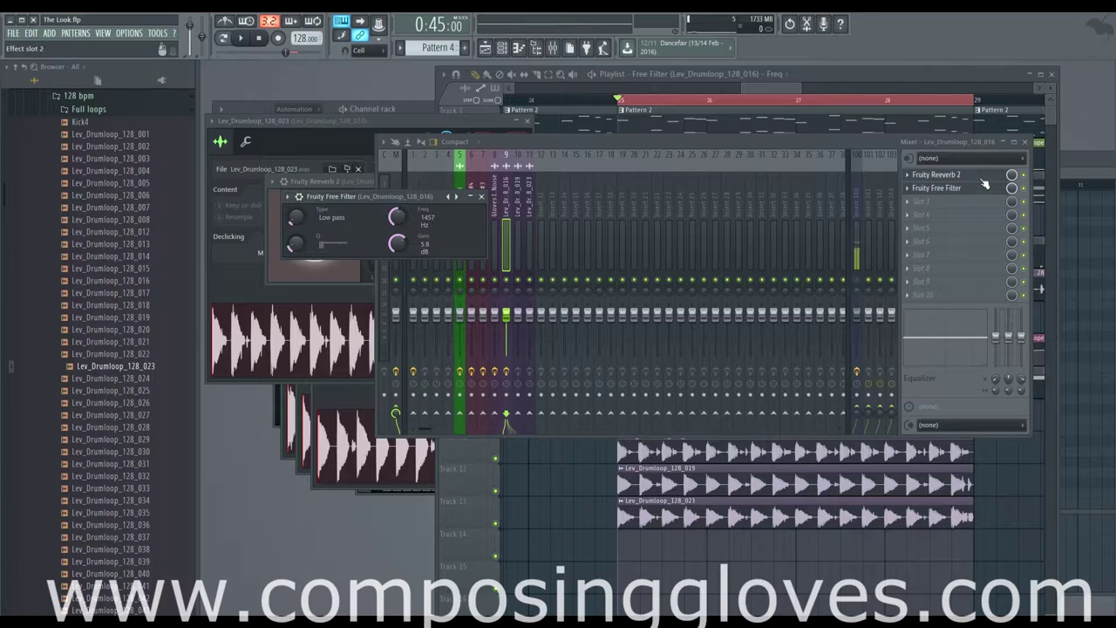
click(518, 203)
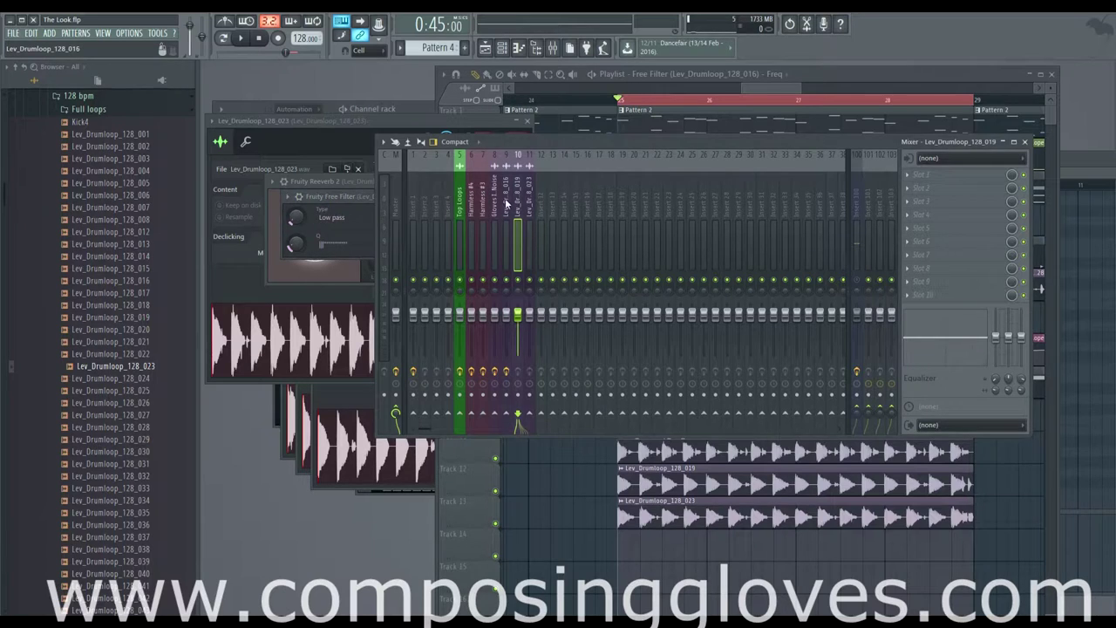
click(506, 202)
click(382, 143)
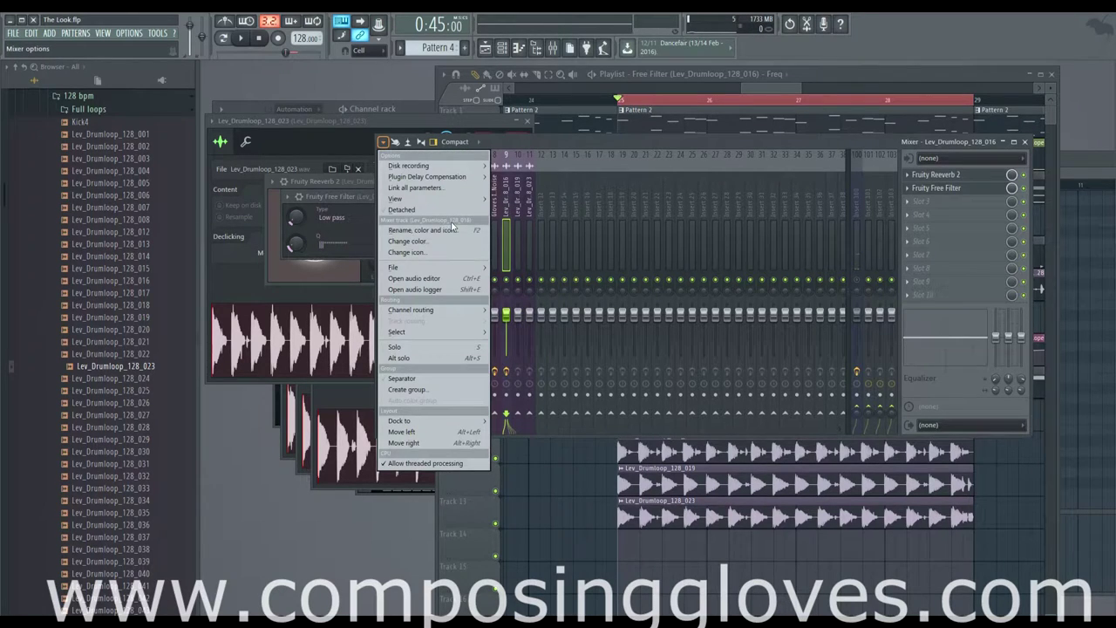
mouse_move(431, 178)
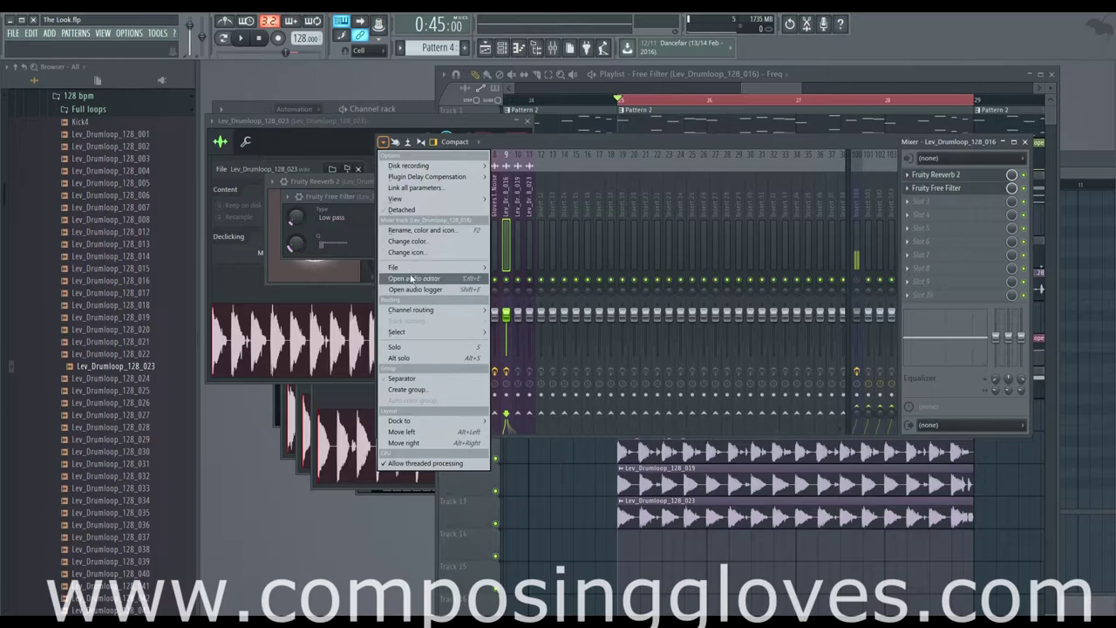
mouse_move(415, 263)
mouse_move(422, 203)
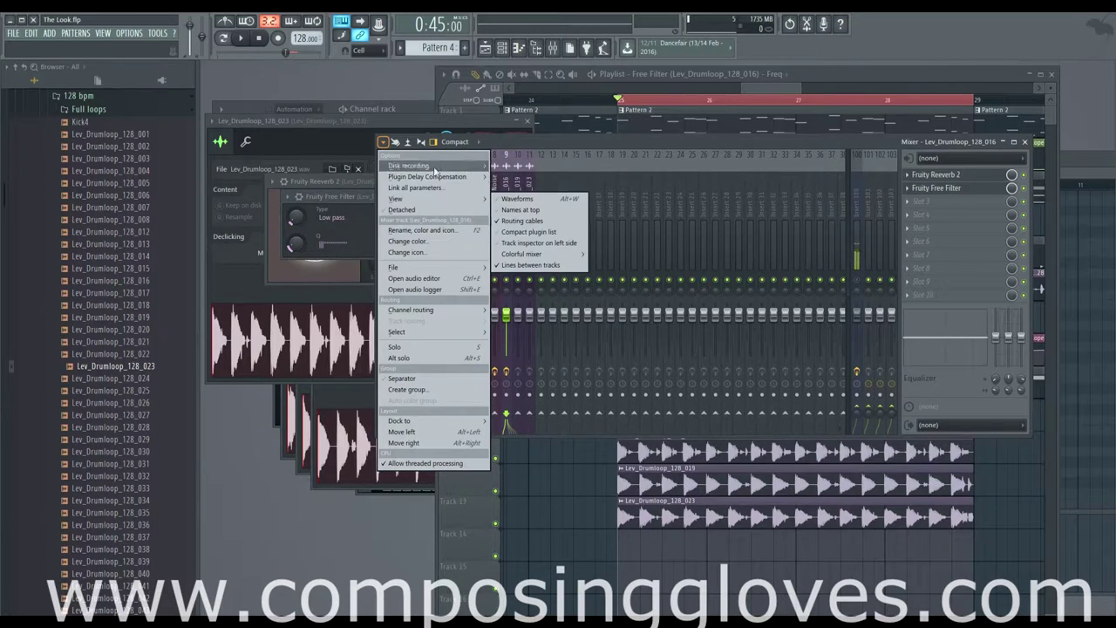
click(397, 145)
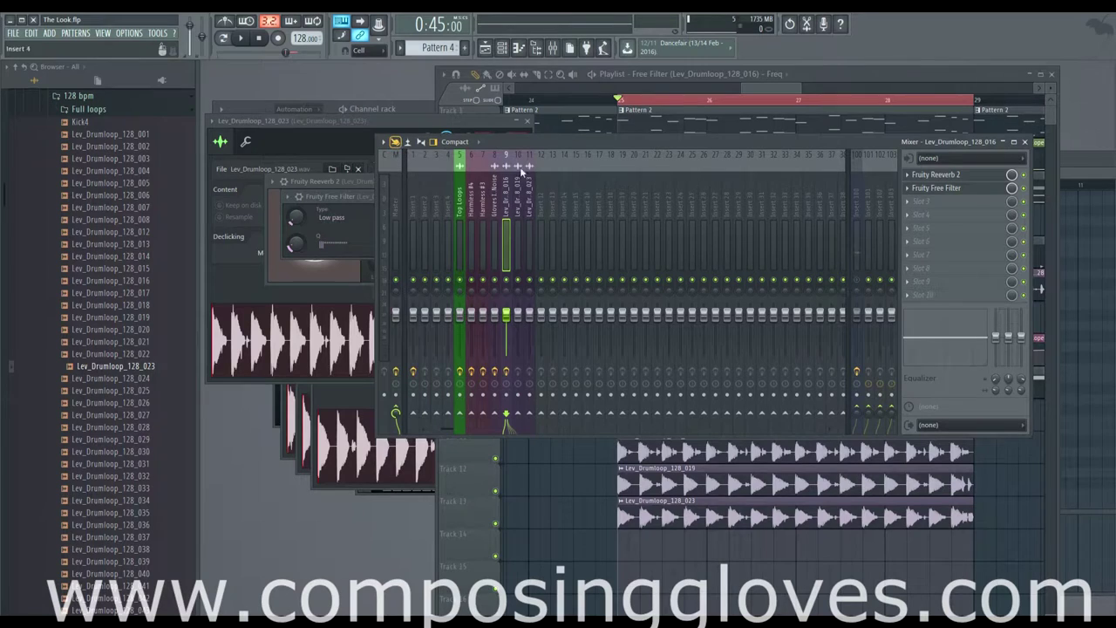
click(963, 177)
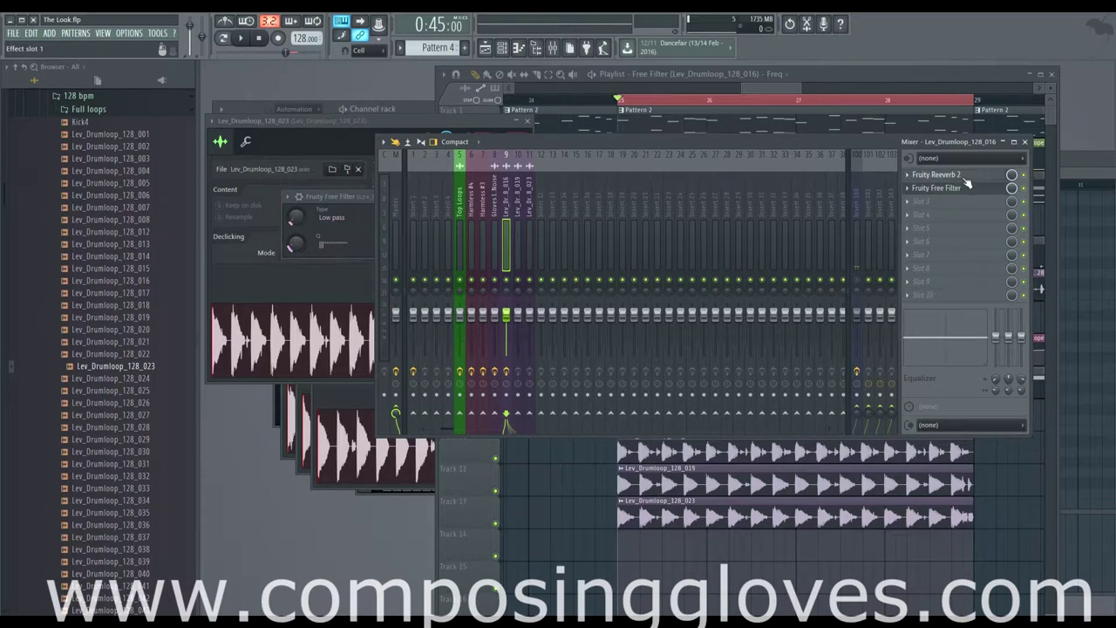
Load Fruity Reeverb 2 in slot 1 and Fruity Free Filter in slot 2 of the Lev_Drumloop_128_019 mixer track, and create a filter frequency automation clip
click(518, 210)
click(910, 177)
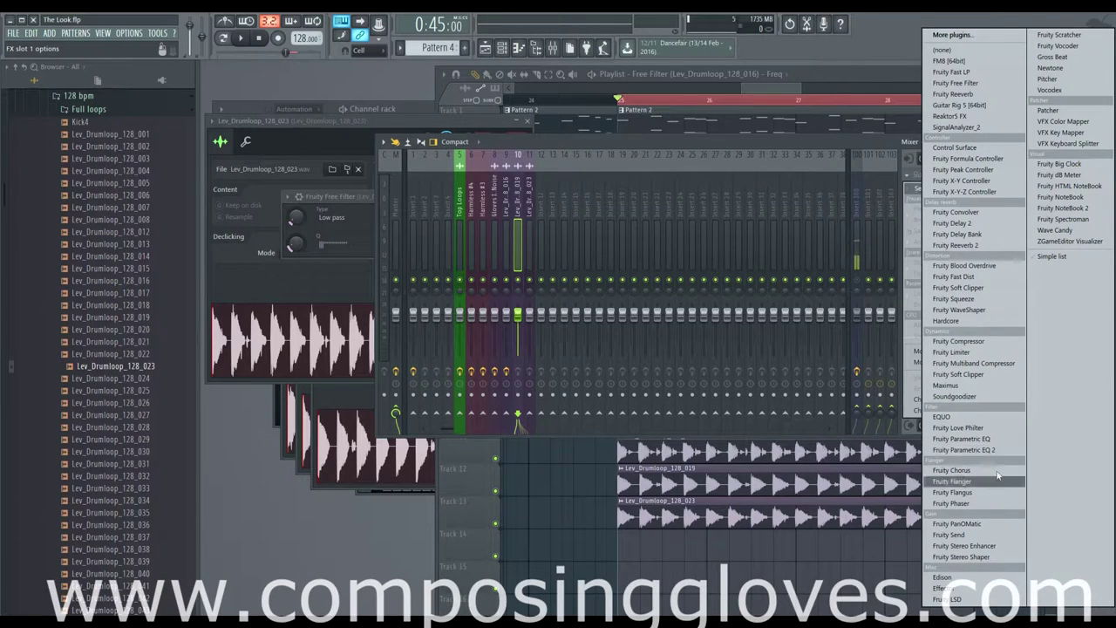
click(983, 245)
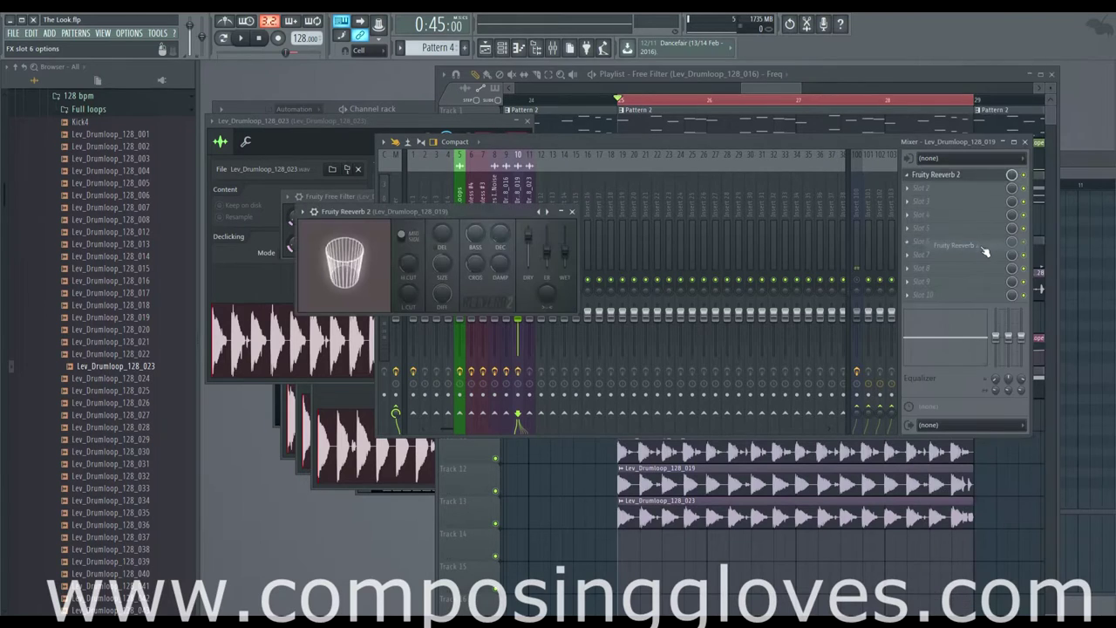
click(924, 188)
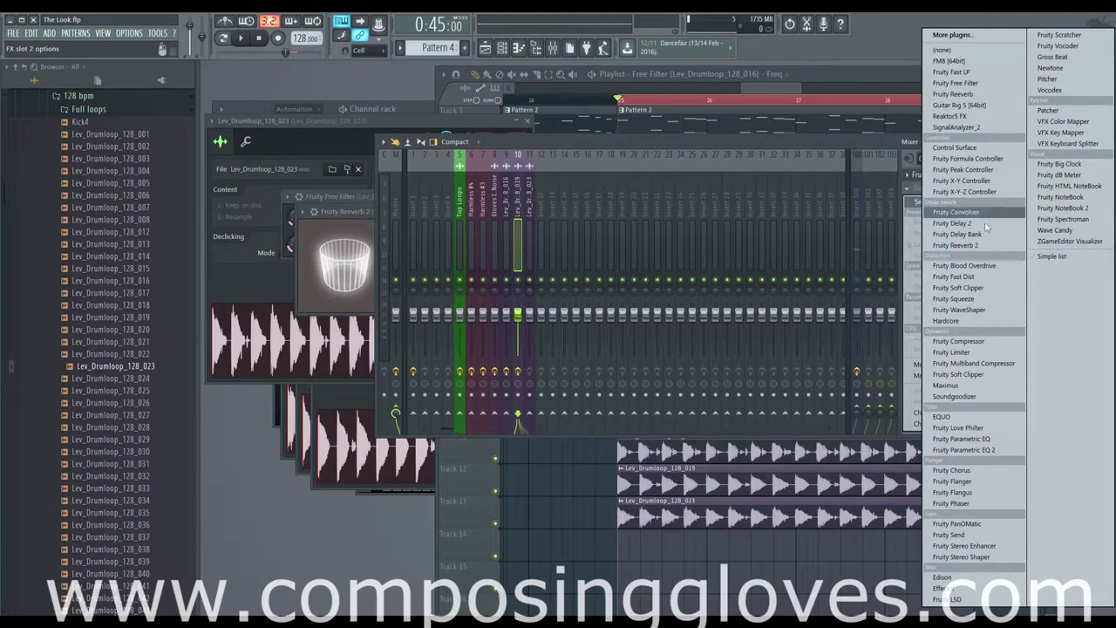
click(986, 83)
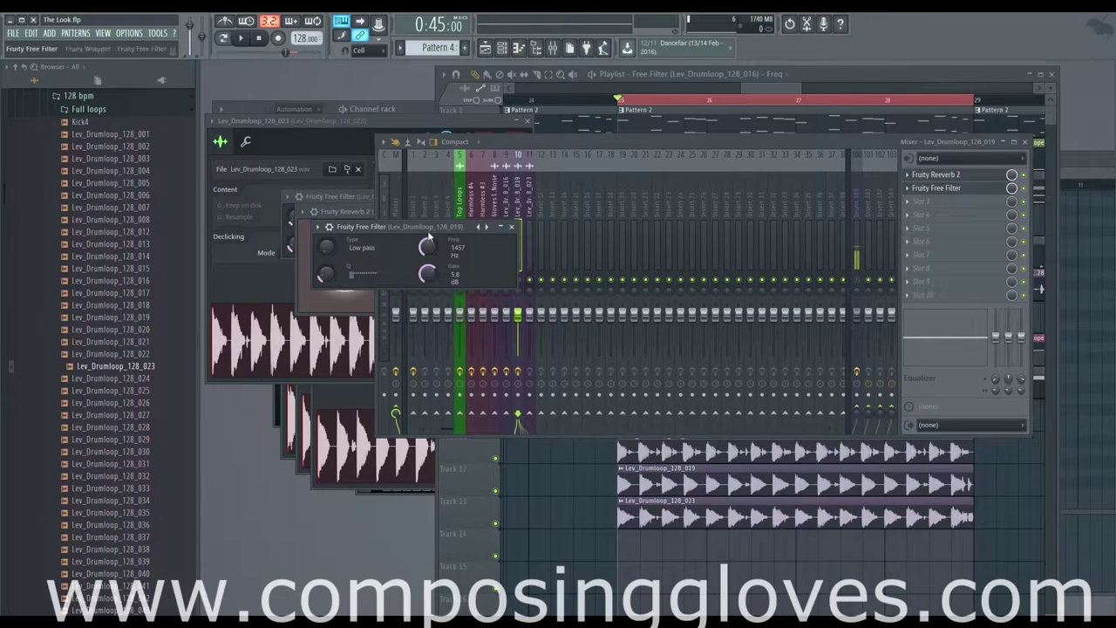
right_click(423, 251)
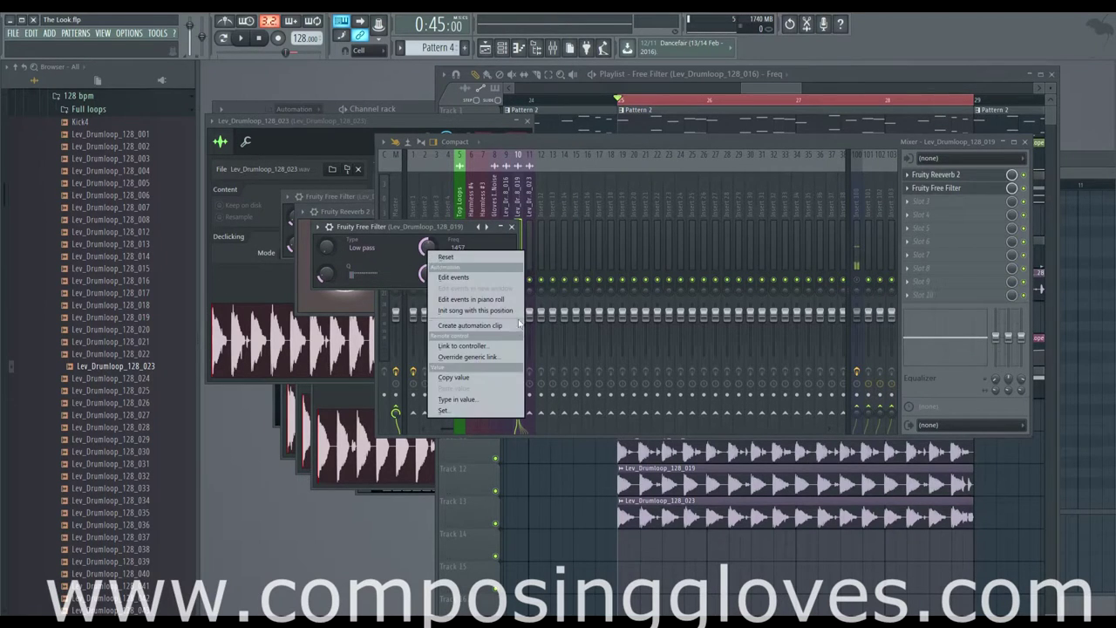
click(503, 326)
click(908, 195)
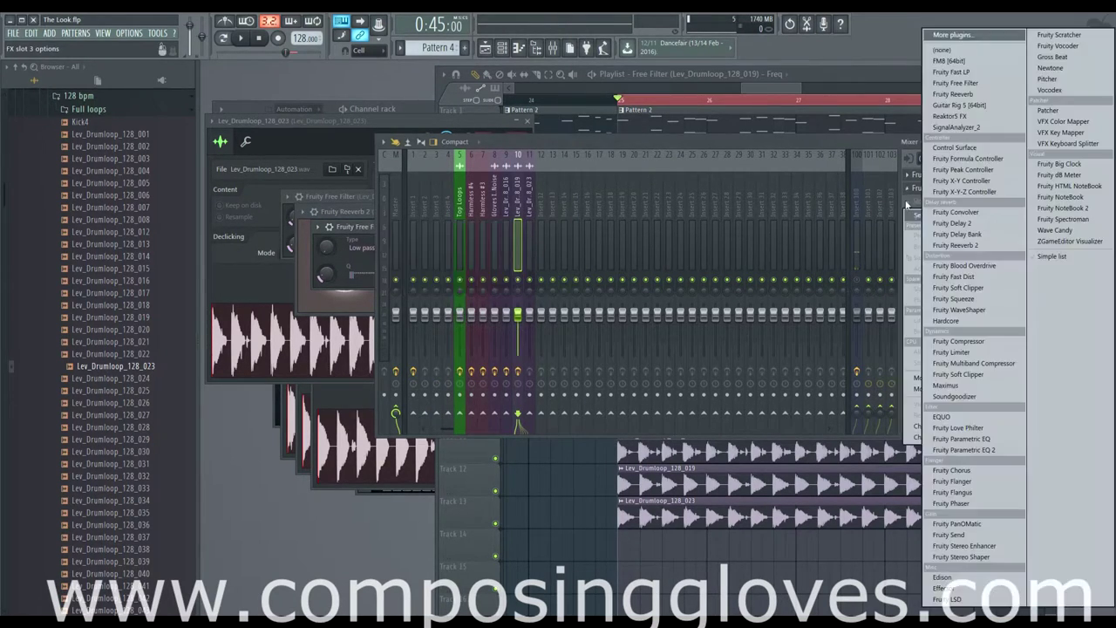
Add Fruity Reeverb 2 and Fruity Free Filter to slots 1 and 2 of the Lev_Drumloop_128_023 mixer track, and create a filter frequency automation clip
click(529, 206)
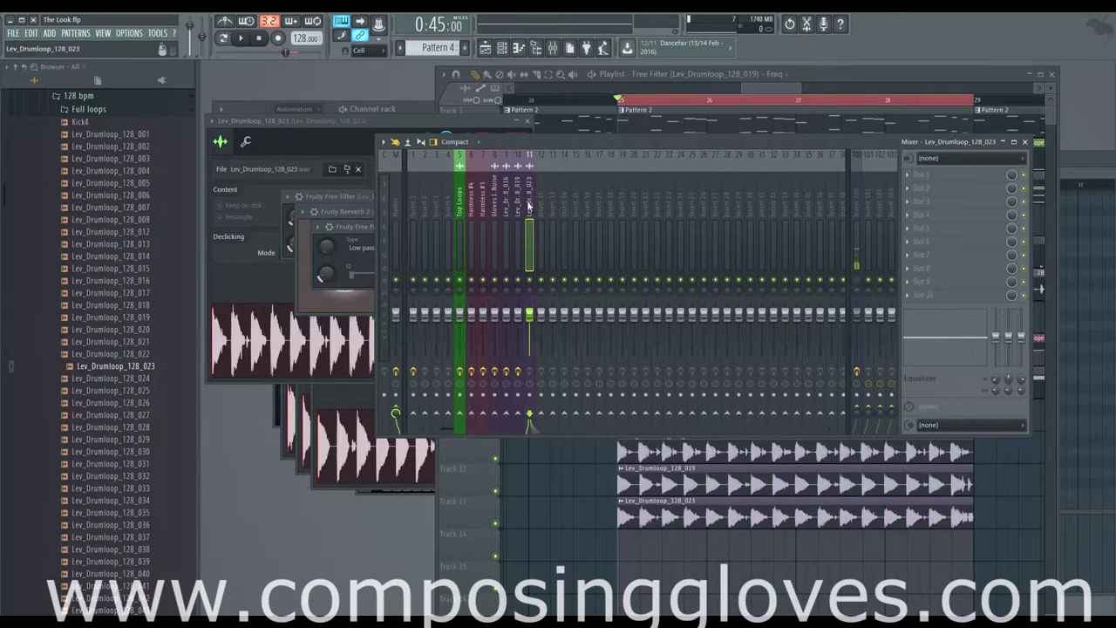
click(911, 177)
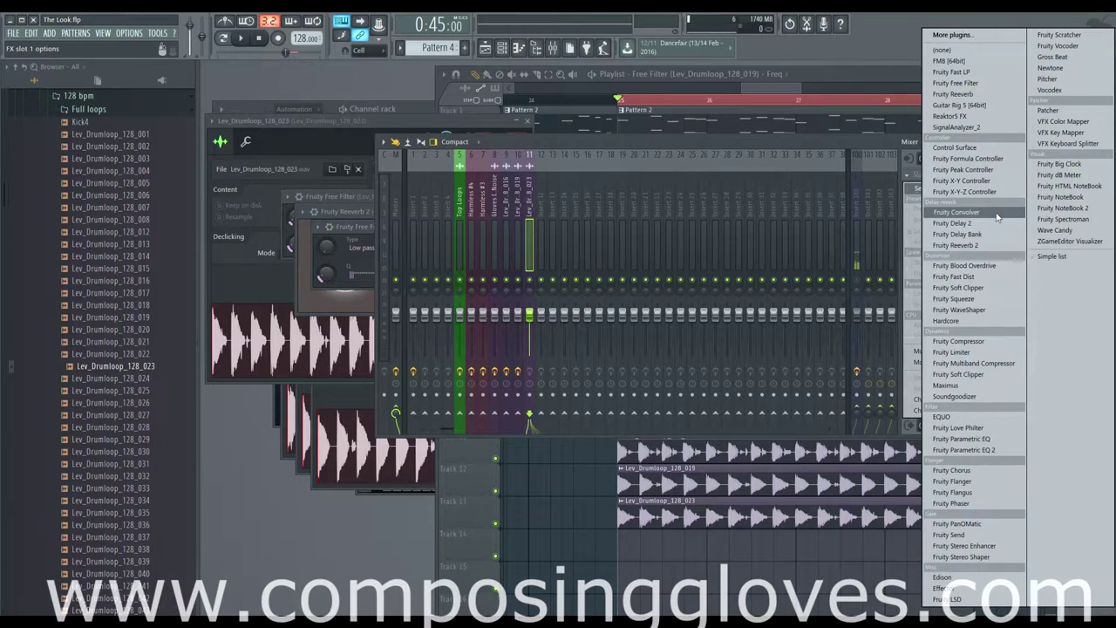
click(997, 252)
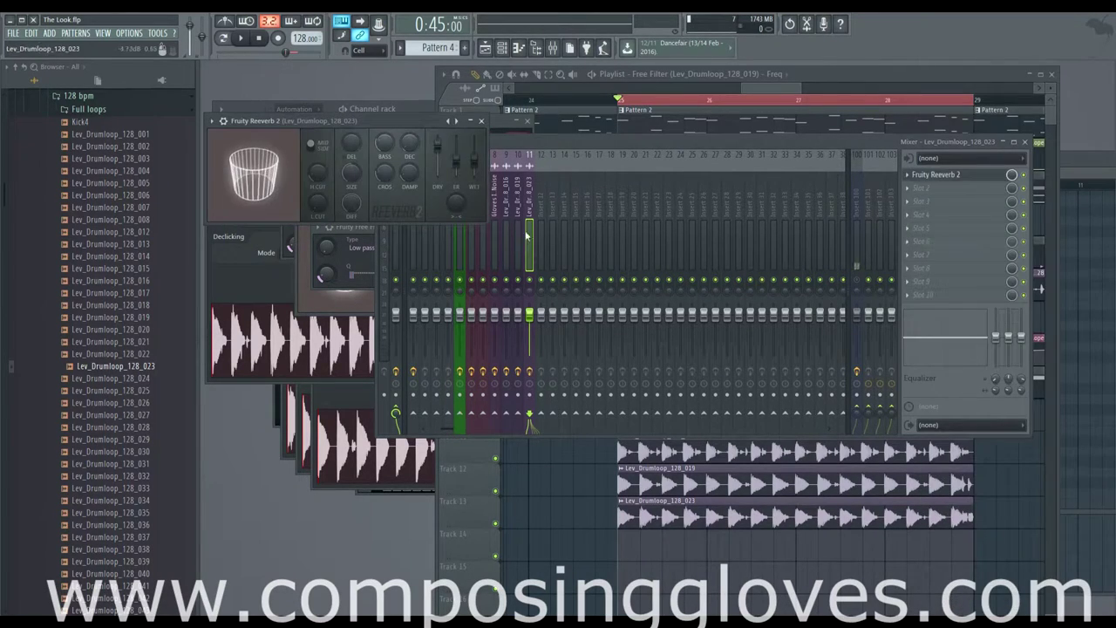
click(929, 188)
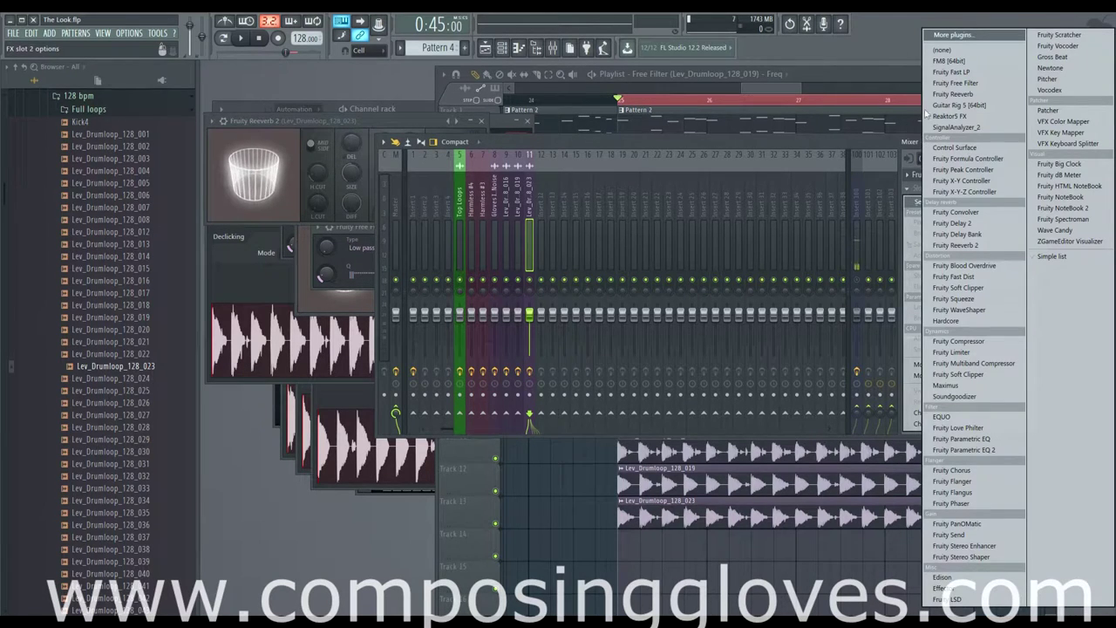
click(990, 83)
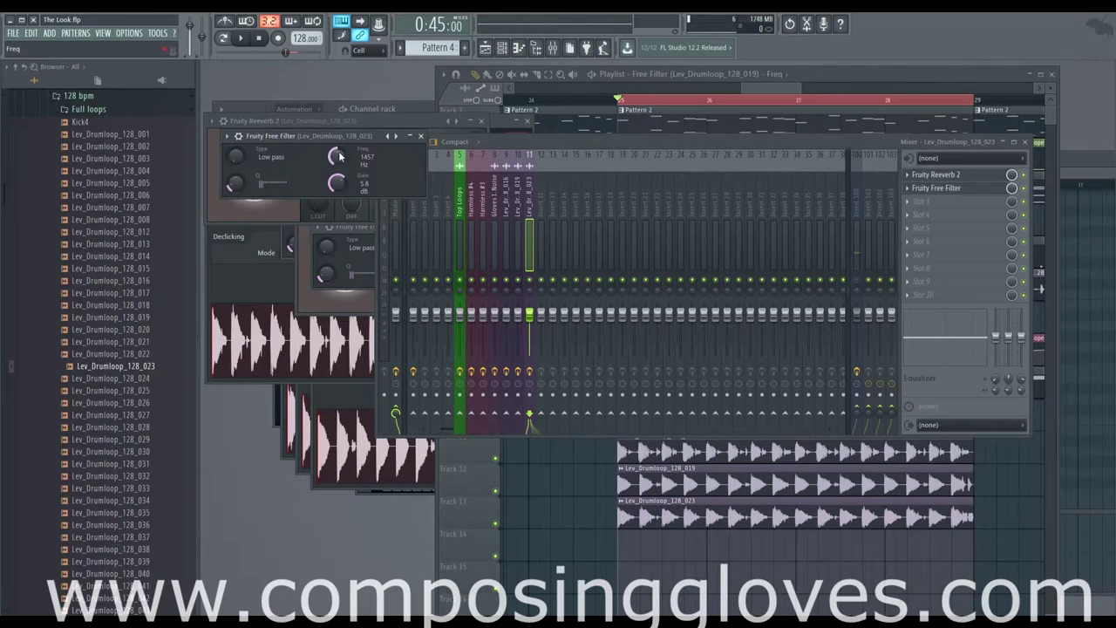
right_click(339, 155)
click(421, 230)
Shift the Lev_Drumloop_128_019 and 023 clips and the 023 Freq envelope down one track, and move the 016 Freq envelope to Track 12
click(781, 79)
scroll(782, 292, down, 2)
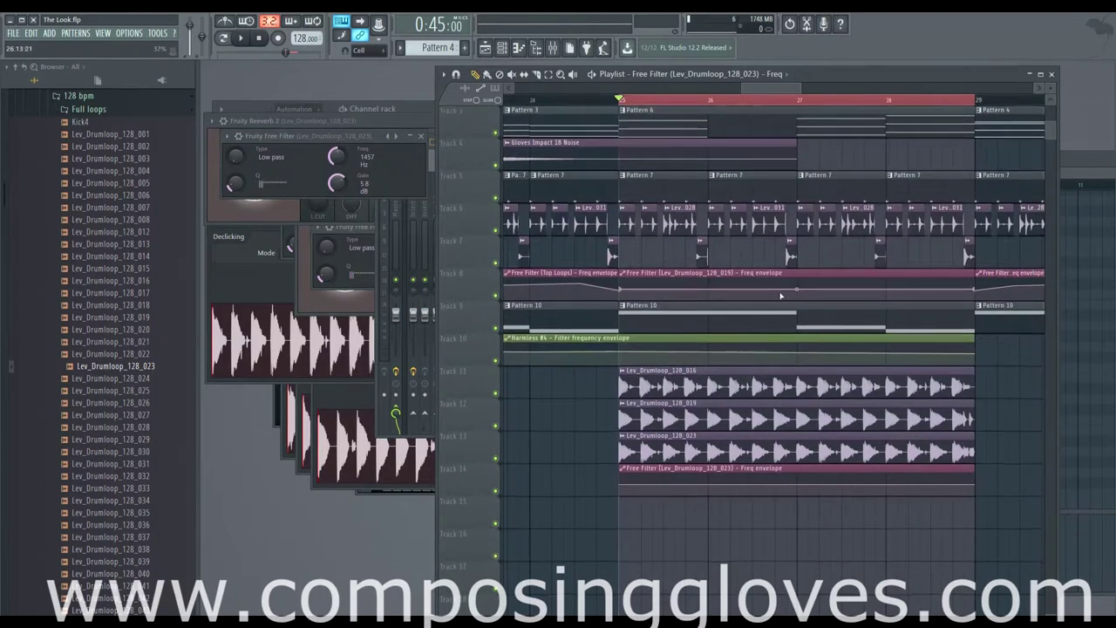
scroll(781, 297, down, 1)
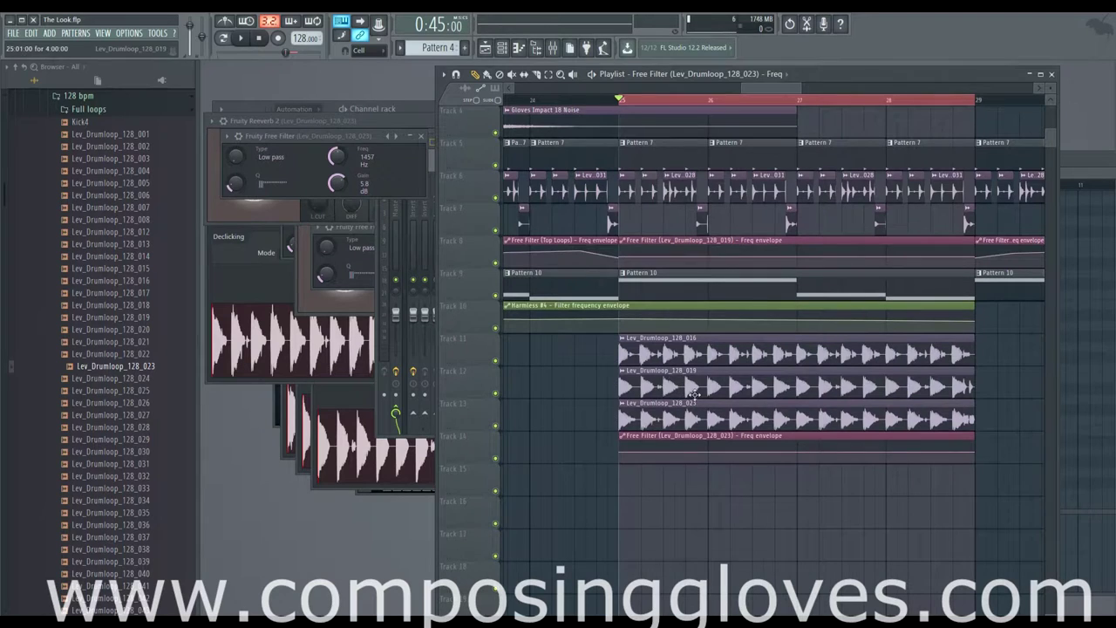
drag(695, 393, 701, 431)
scroll(706, 171, up, 3)
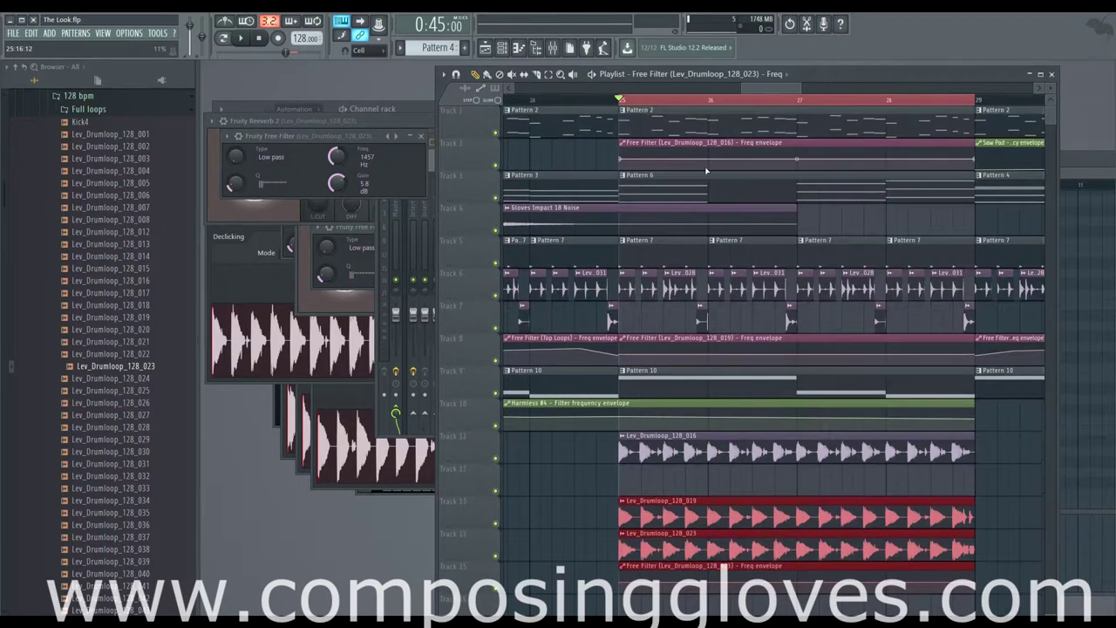
drag(699, 145, 711, 478)
Move the Lev_Drumloop_128_023 clip and its Freq envelope to Tracks 15 and 16, and the 019 Freq envelope to Track 14
scroll(703, 480, down, 3)
click(702, 479)
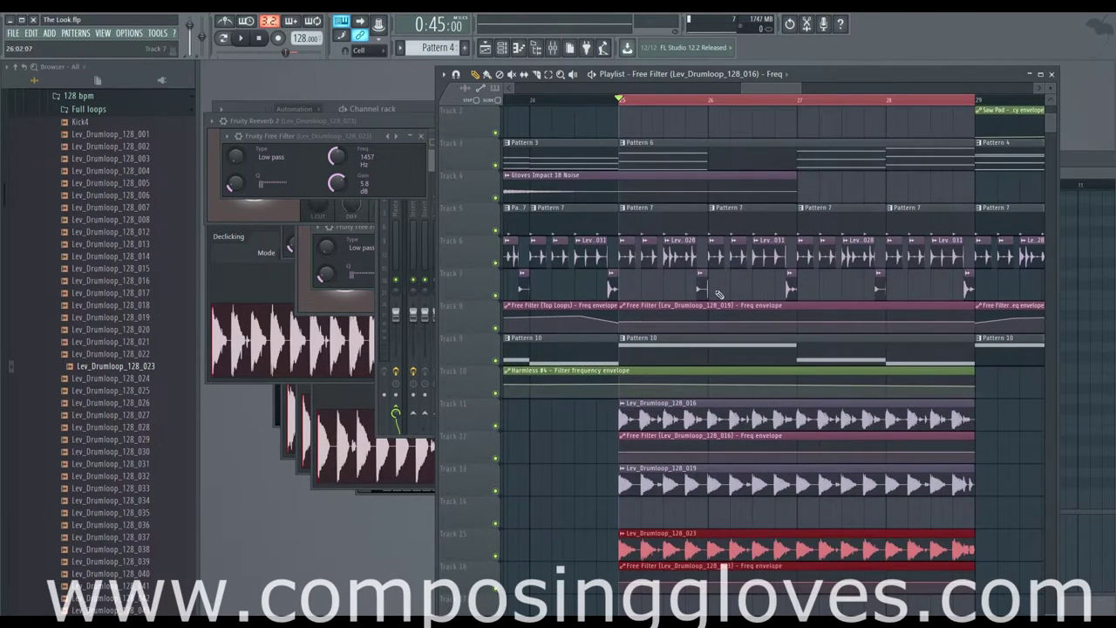
scroll(715, 294, up, 1)
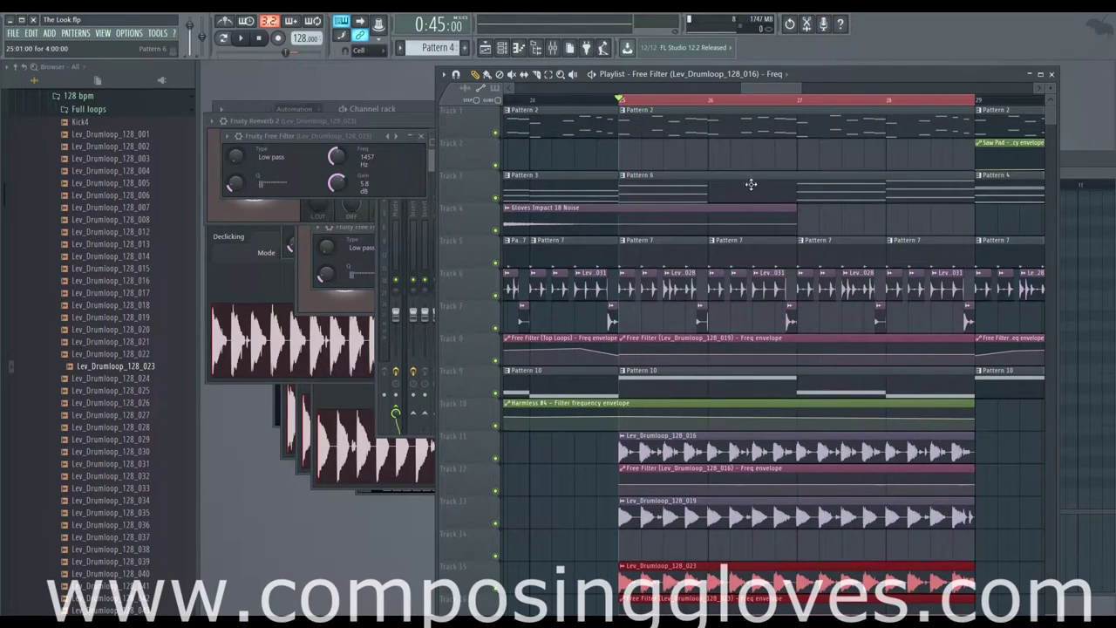
scroll(748, 193, down, 1)
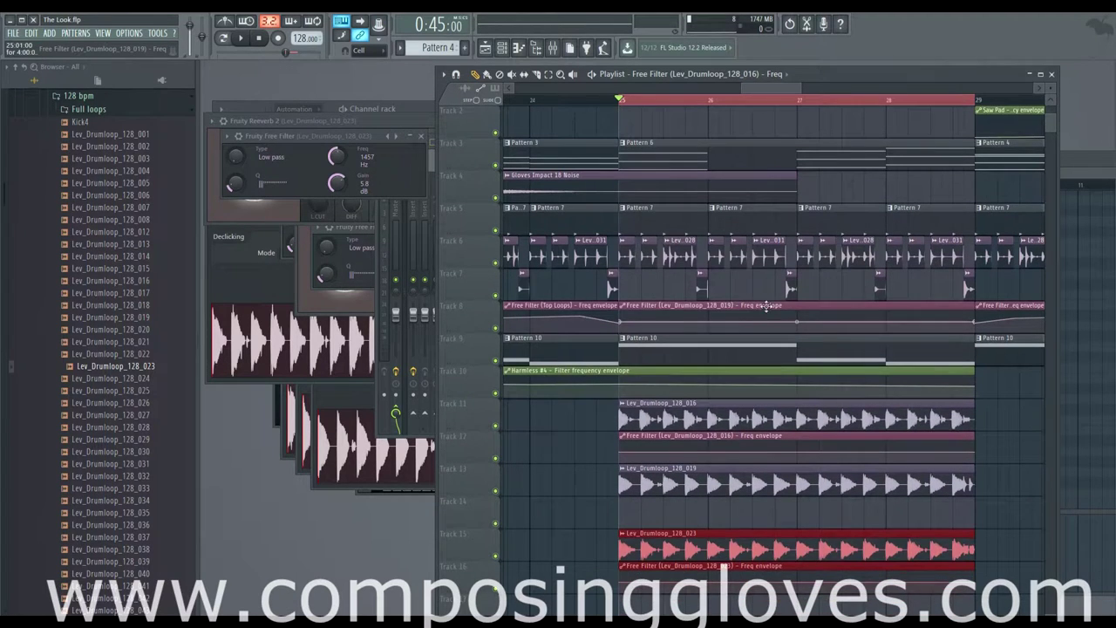
drag(766, 310, 768, 510)
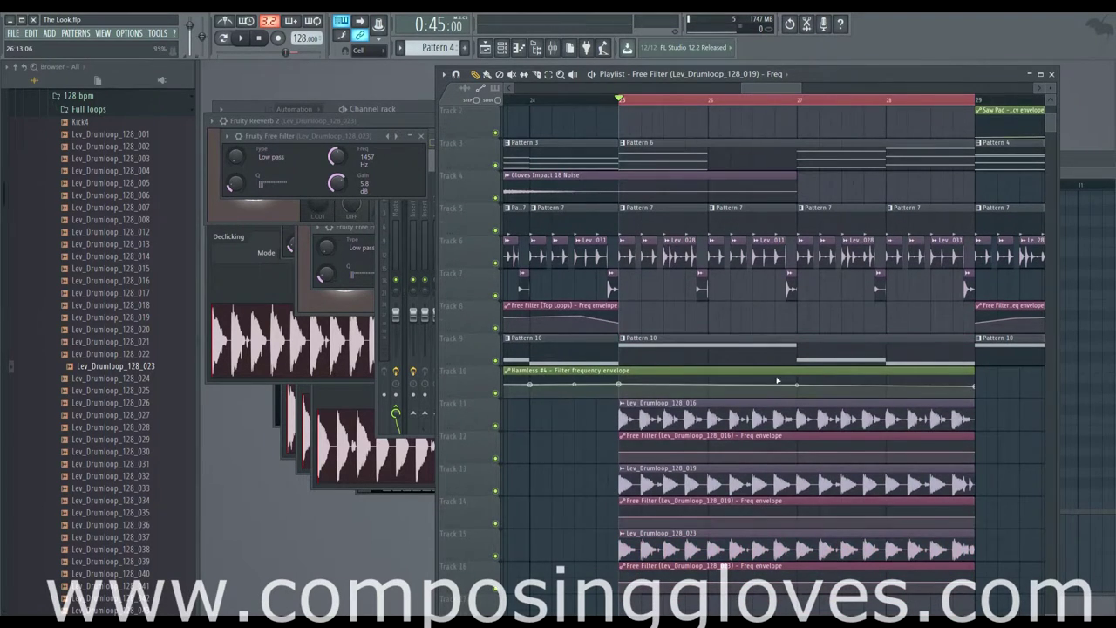
Shape the Lev_Drumloop_128_016 Freq envelope to start low, with smooth humps between bars 26 and 27 and just after bar 28
scroll(766, 506, down, 5)
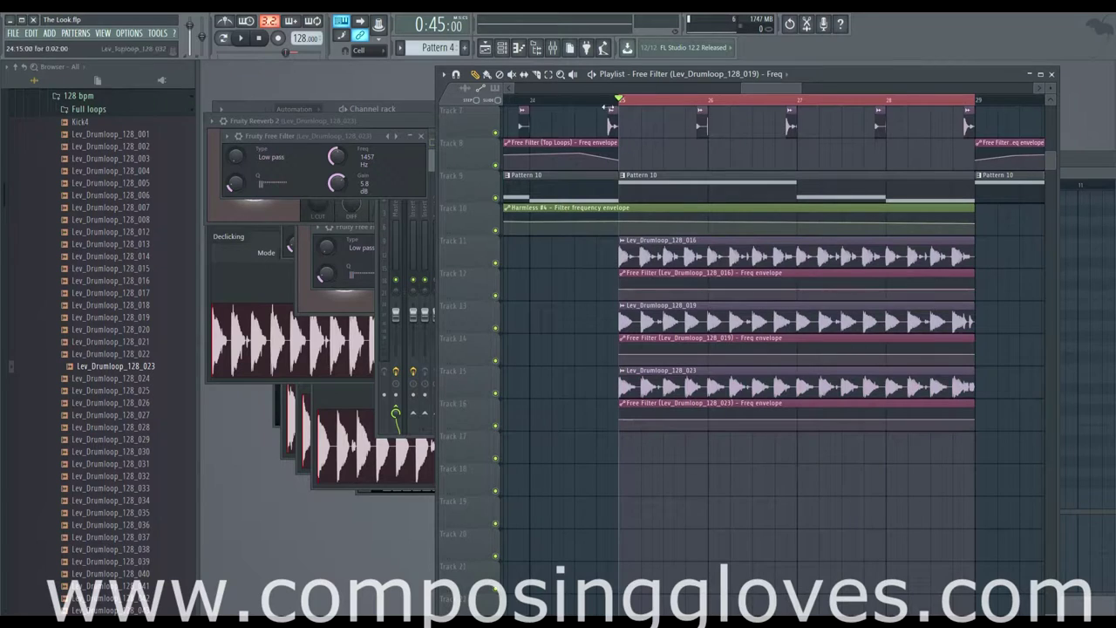
drag(622, 292, 660, 319)
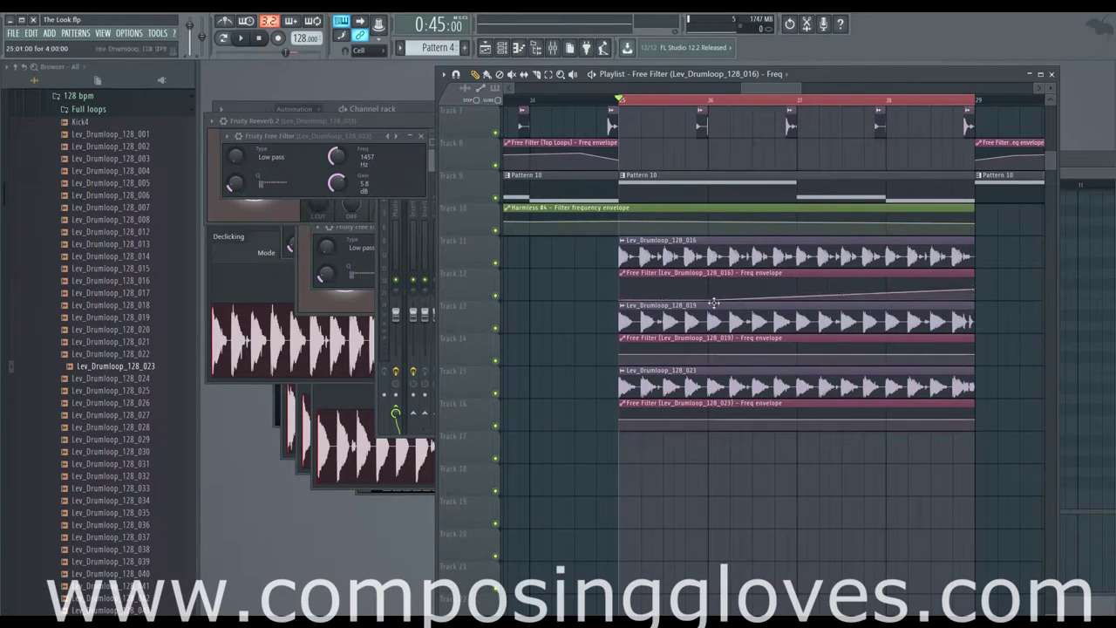
right_click(758, 294)
right_click(799, 299)
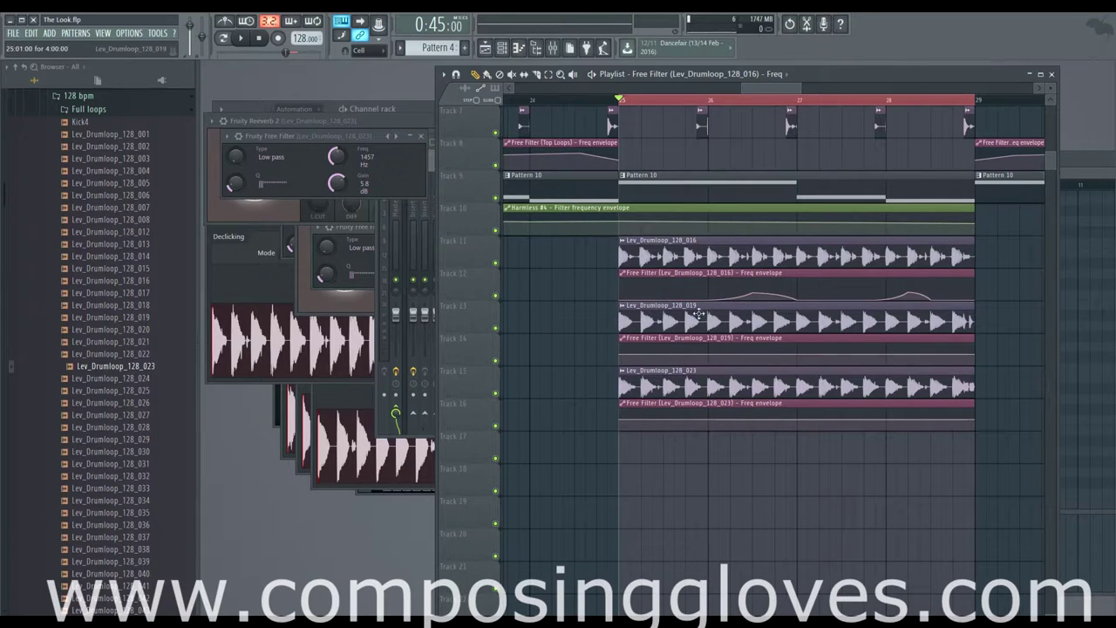
Shape the Lev_Drumloop_128_019 Freq envelope with a low start, a hump peaking at 25:09:00, a low stretch from bar 26 and a final rise
drag(623, 354, 614, 384)
right_click(664, 362)
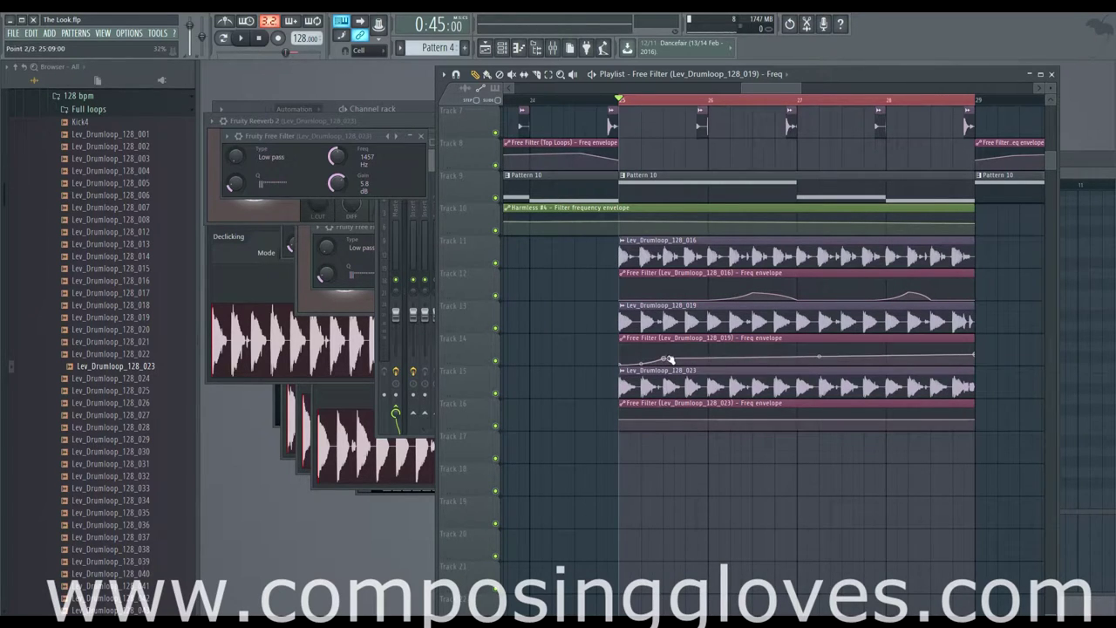
right_click(716, 364)
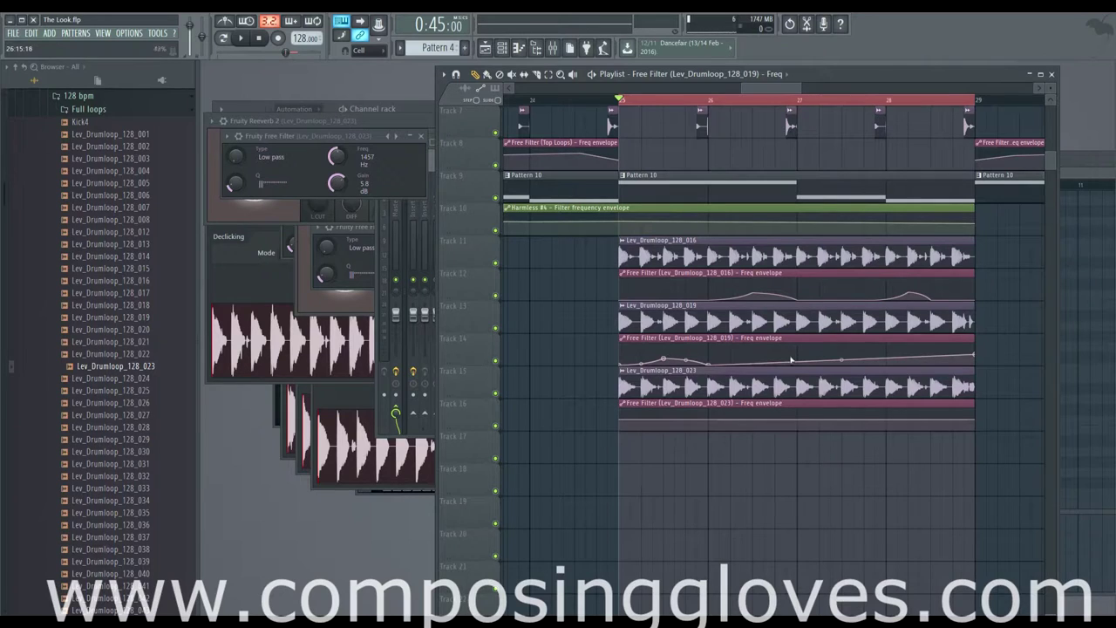
right_click(819, 363)
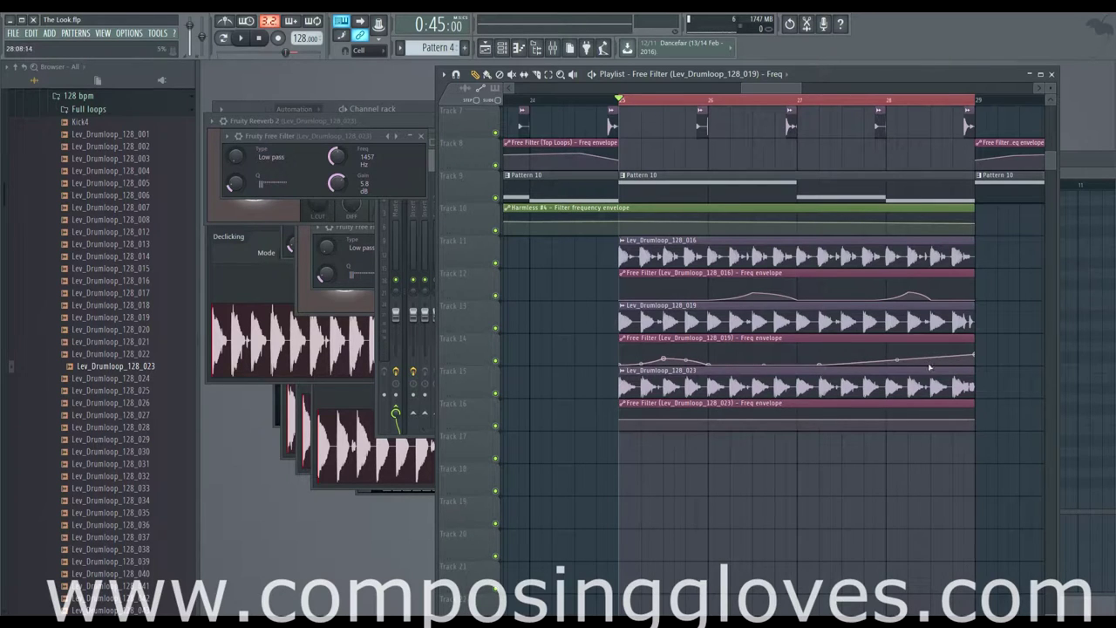
right_click(933, 365)
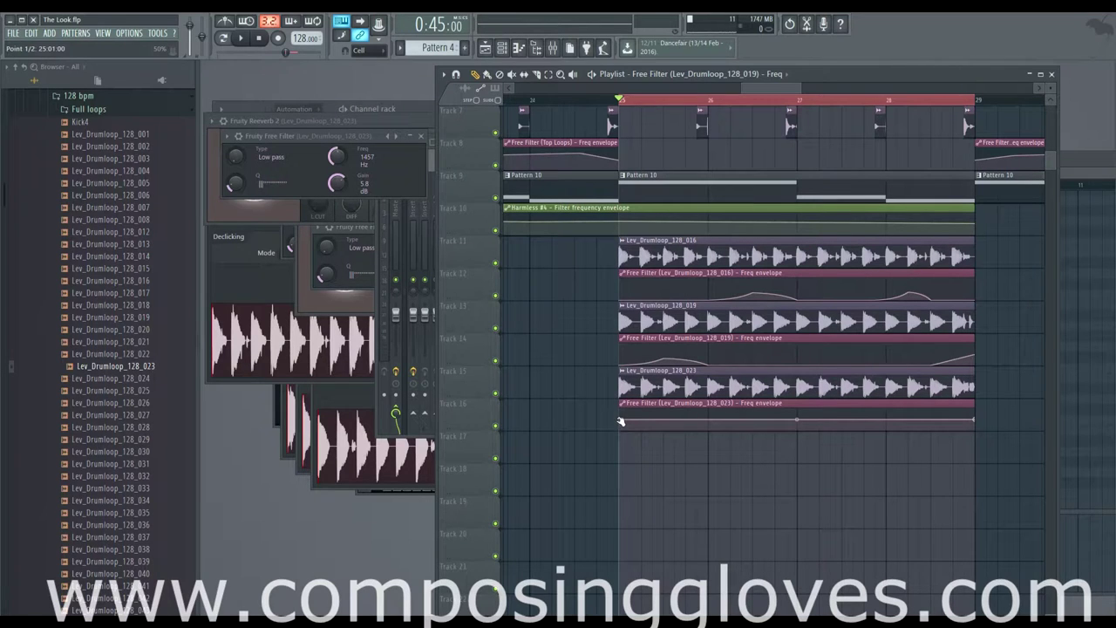
Shape the Lev_Drumloop_128_023 Freq envelope with a low start, humps just after bars 26 and 27, low stretches between and a final rise
right_click(643, 431)
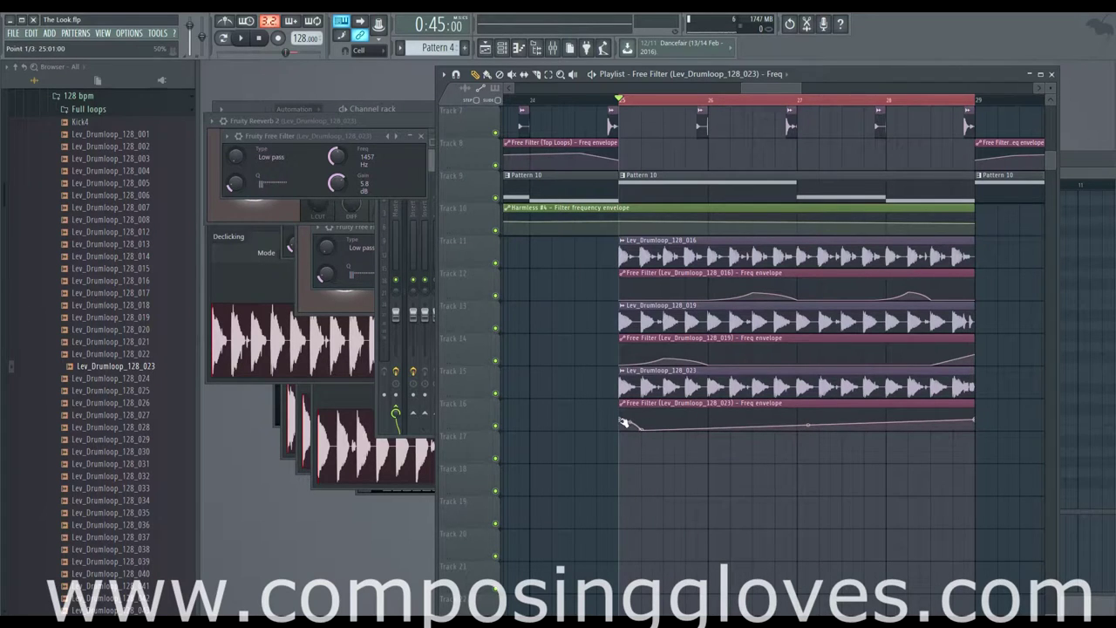
right_click(706, 431)
mouse_move(705, 424)
mouse_down()
mouse_move(764, 421)
mouse_move(721, 422)
mouse_up()
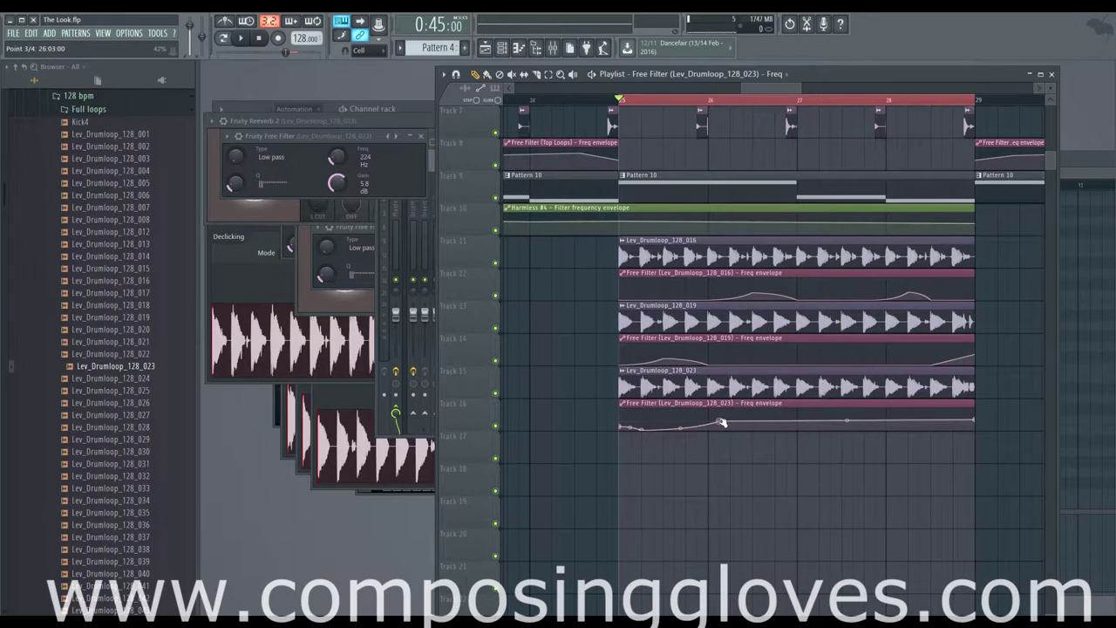
right_click(744, 431)
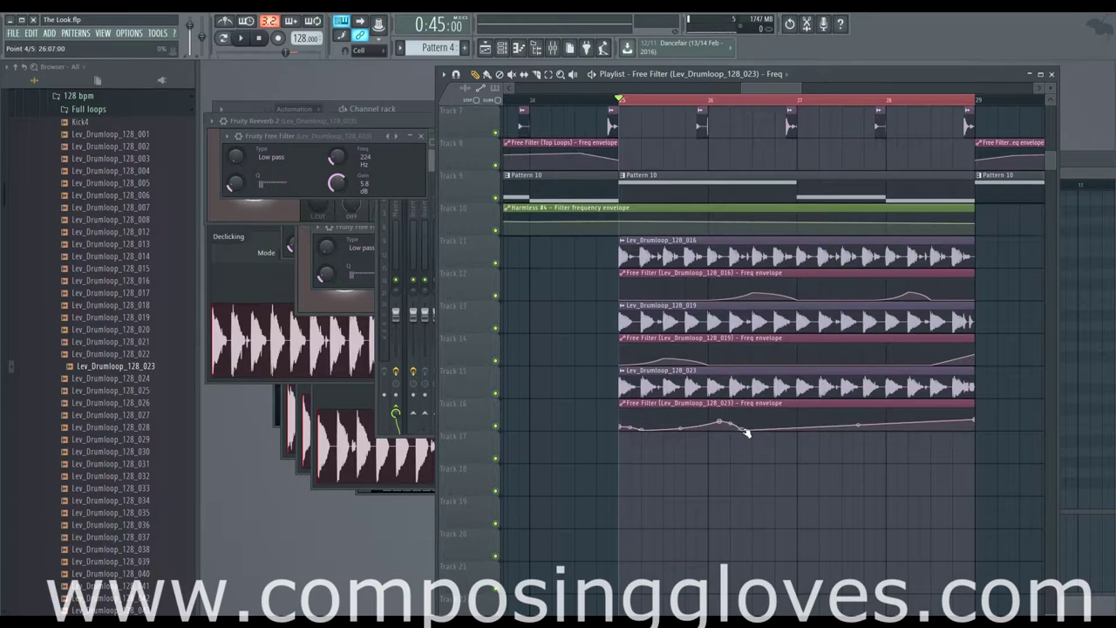
right_click(817, 425)
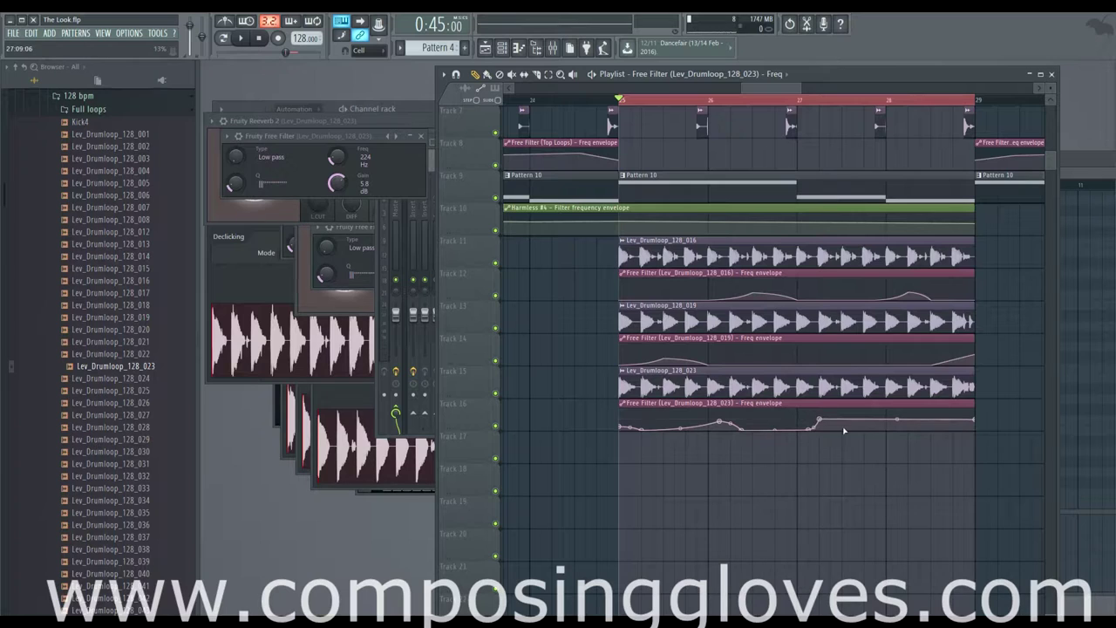
right_click(845, 428)
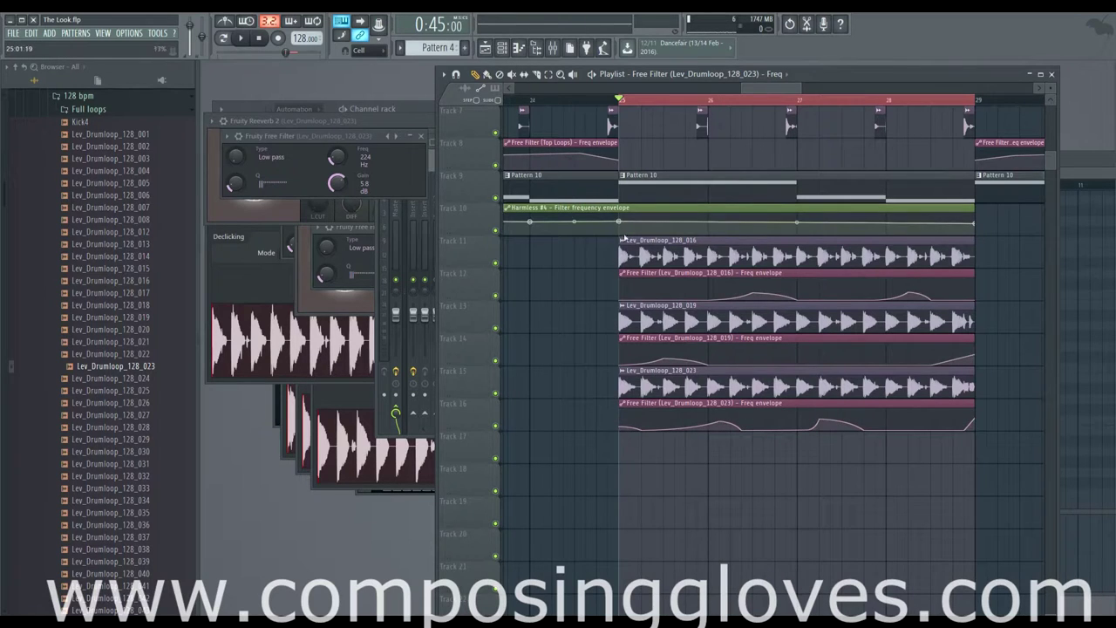
Play the looped bars from 25 to 29 to hear the three filtered drum loops together
key(space)
scroll(760, 305, up, 3)
scroll(760, 305, down, 3)
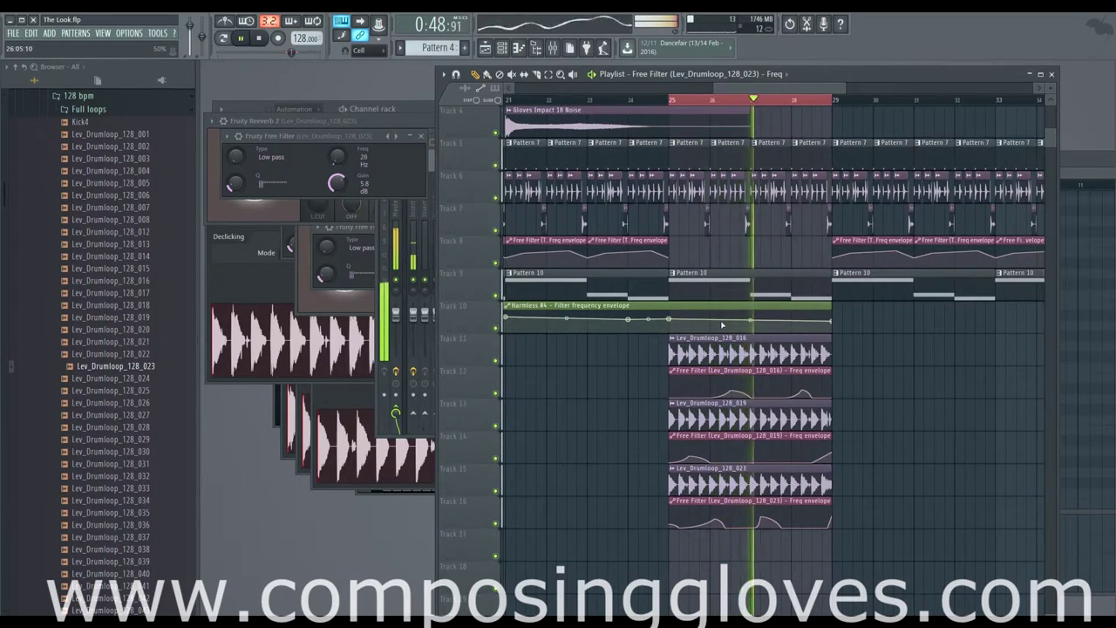
key(space)
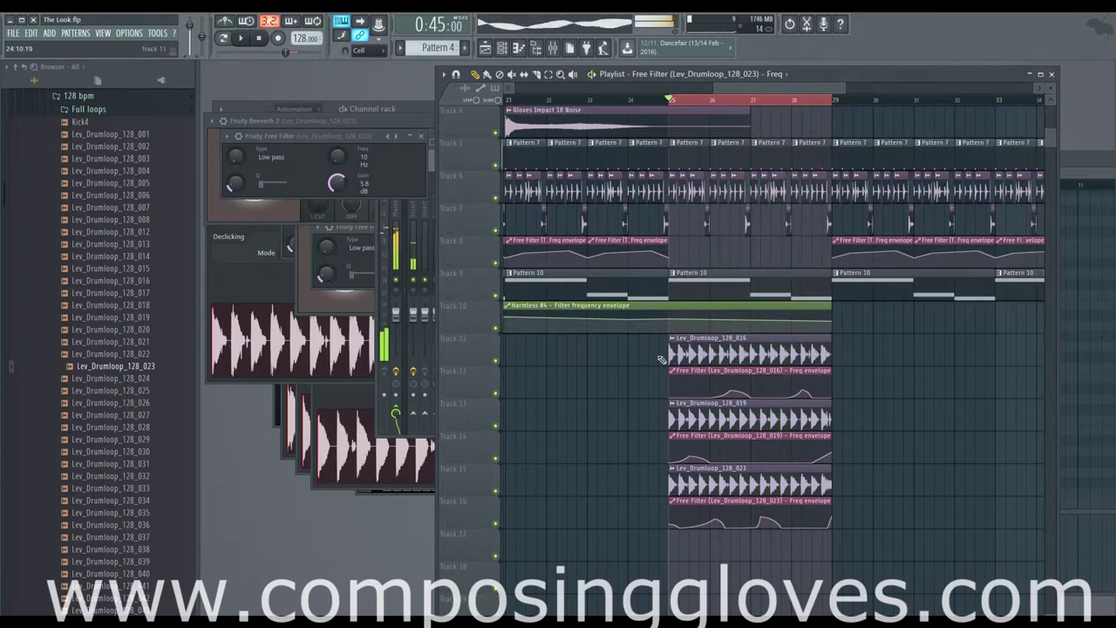
Set the Lev_Drumloop_128_023 Free Filter type to High pass and audition the looped section
drag(244, 161, 244, 153)
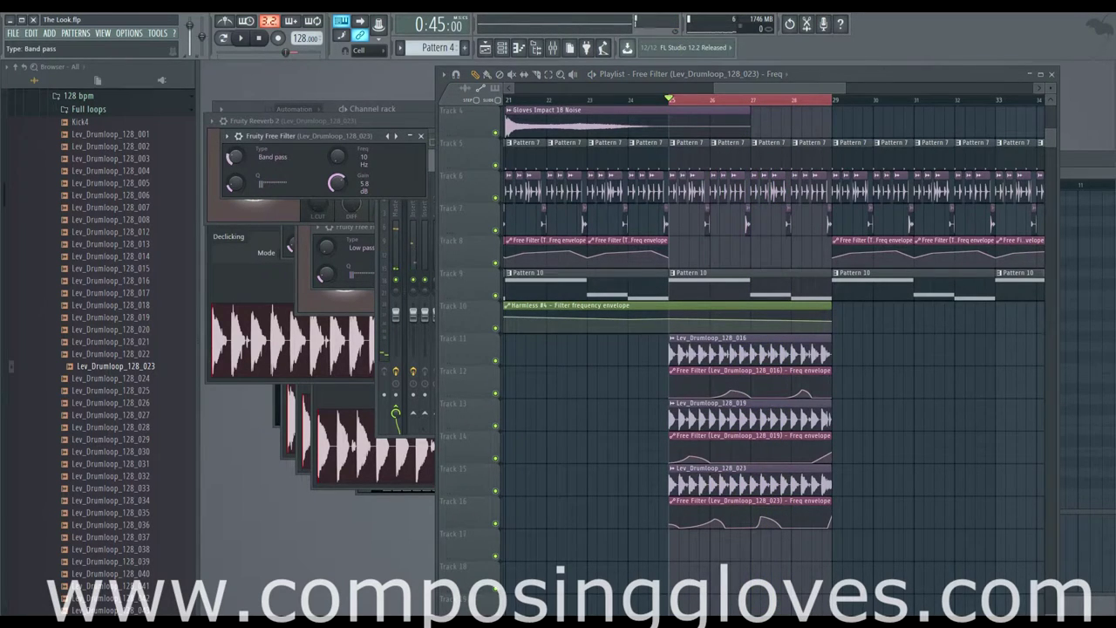
scroll(798, 410, down, 4)
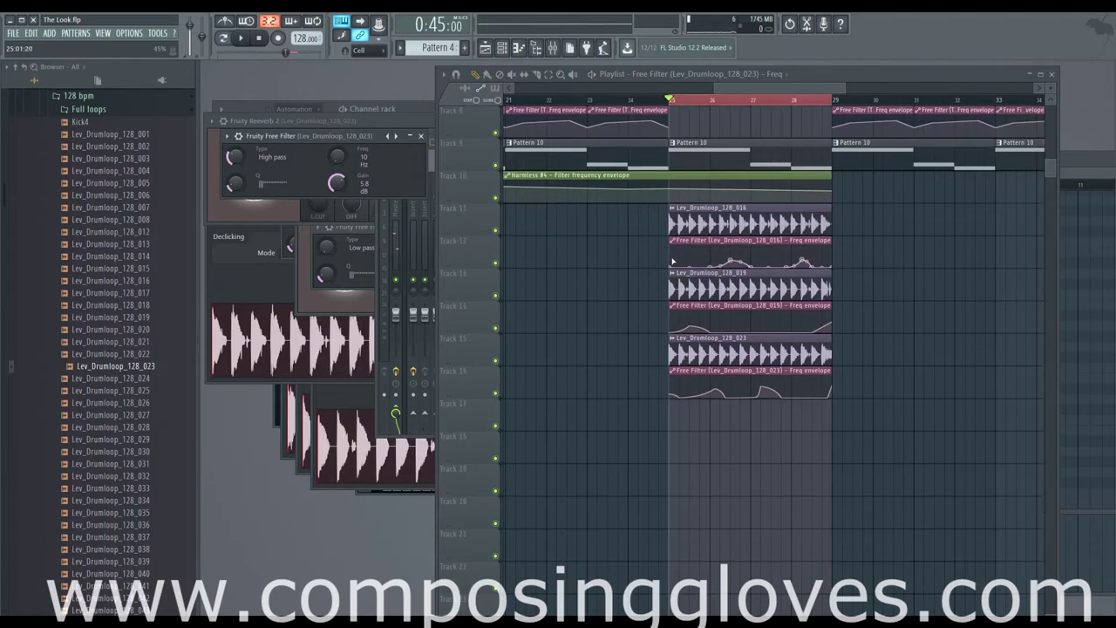
key(space)
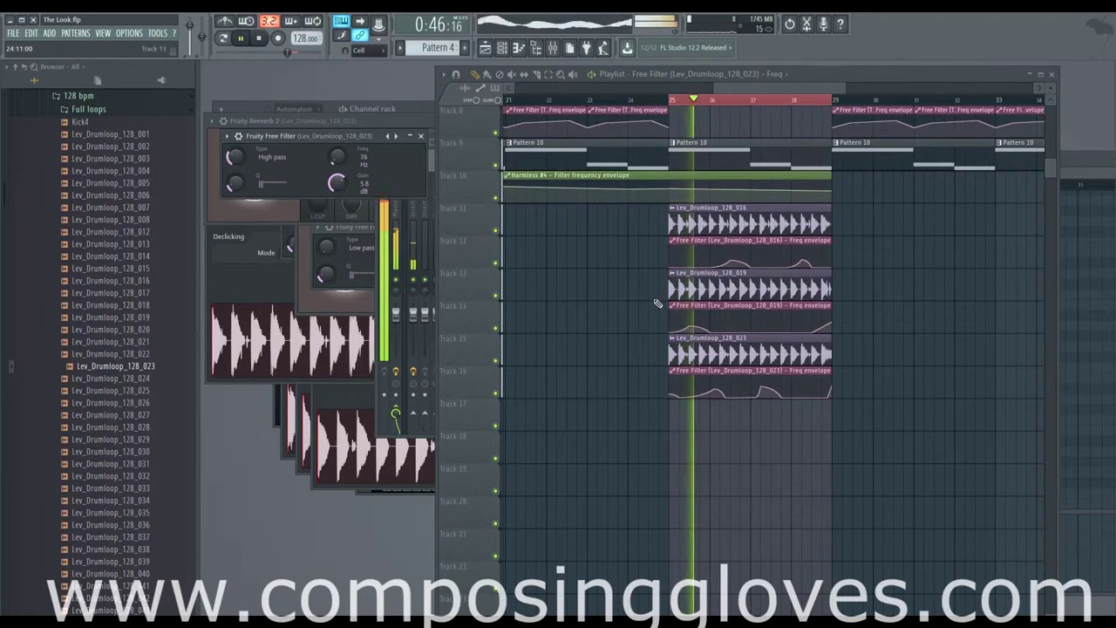
key(space)
scroll(685, 103, up, 3)
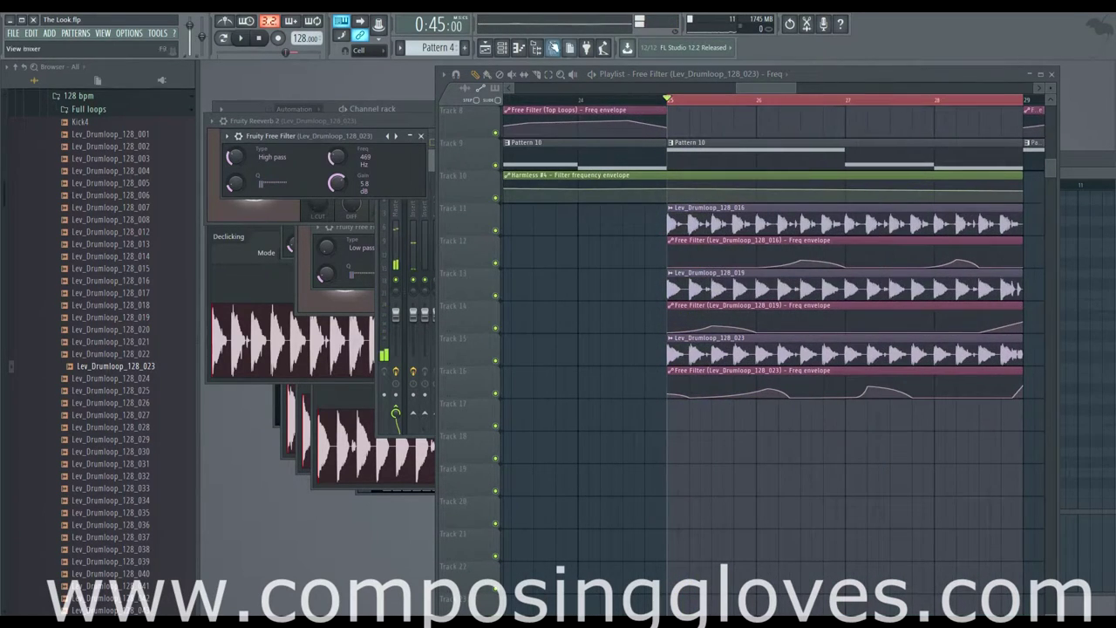
Review the effects on the Lev_Drumloop_128_016, 019 and 023 mixer tracks
click(552, 48)
click(503, 198)
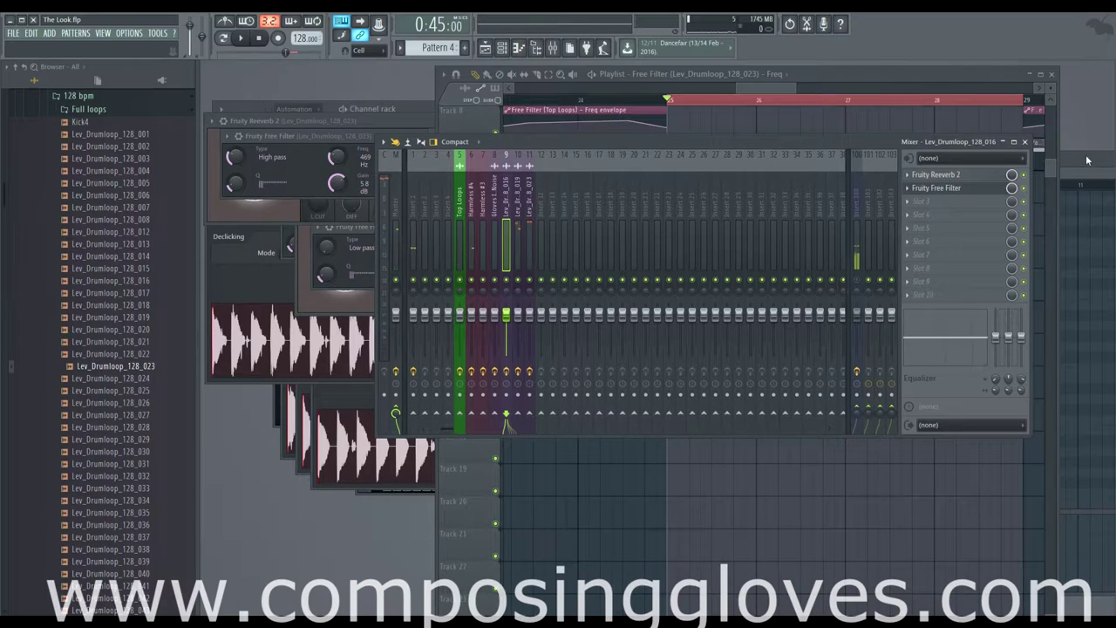
click(517, 213)
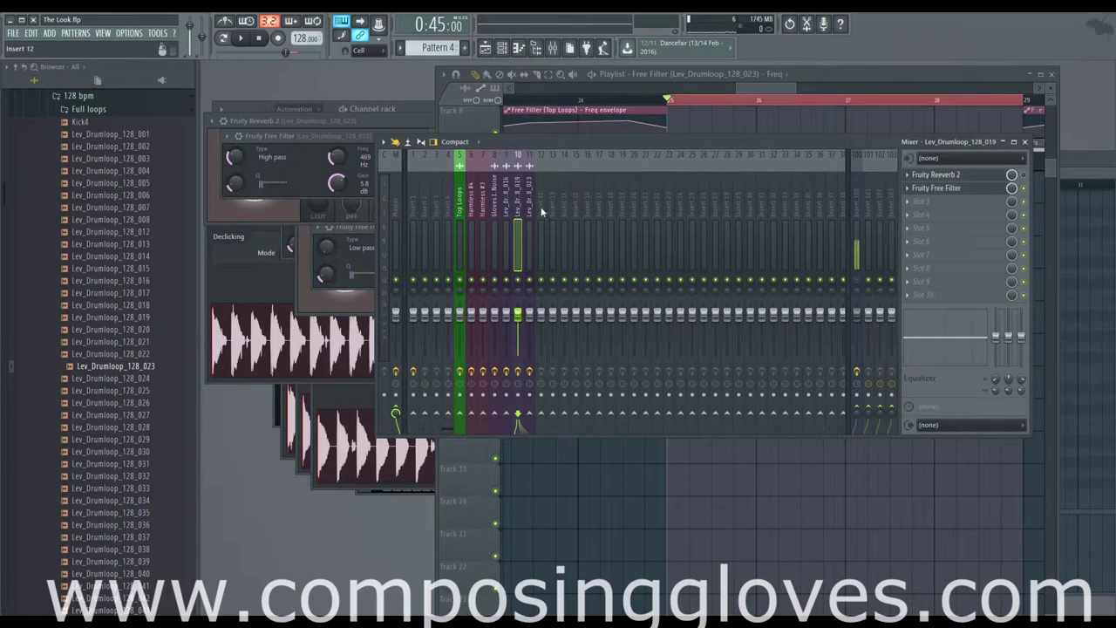
click(531, 212)
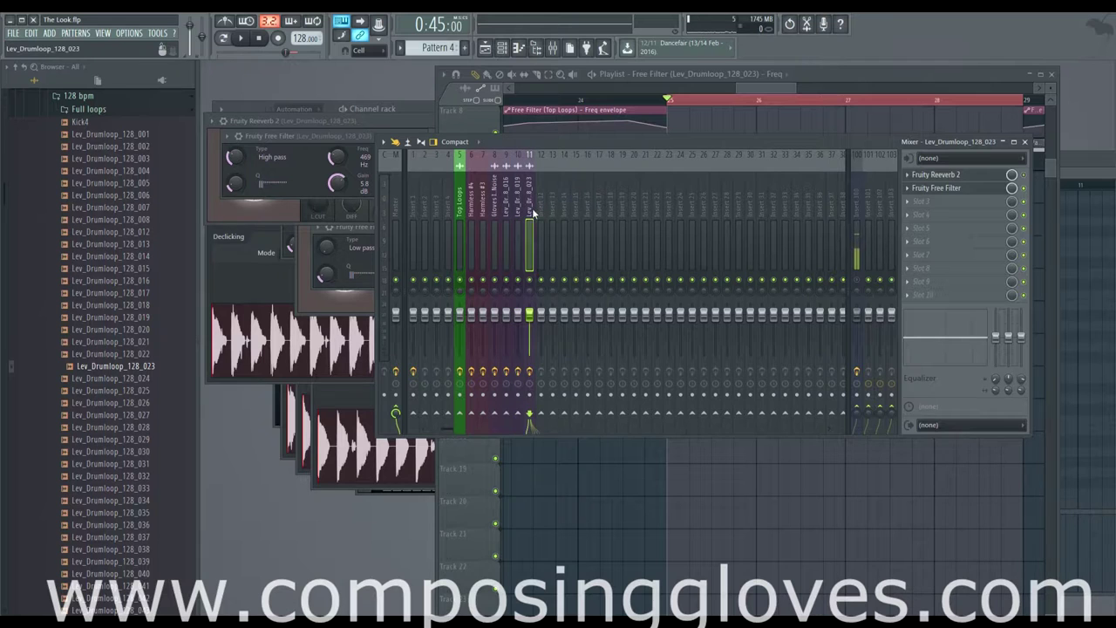
click(767, 85)
Raise the Lev_Drumloop_128_016 Freq envelope between bars 25 and 26, with a dip midway and a sharp drop at bar 26, and audition it
key(space)
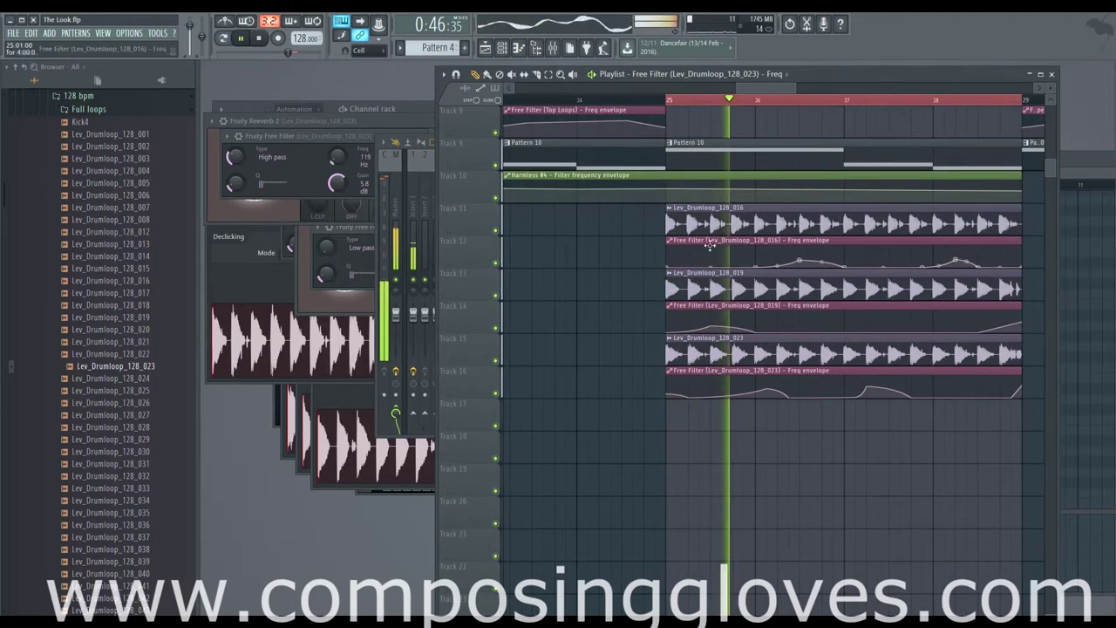
scroll(710, 245, up, 2)
scroll(708, 306, up, 3)
drag(711, 330, 635, 328)
key(space)
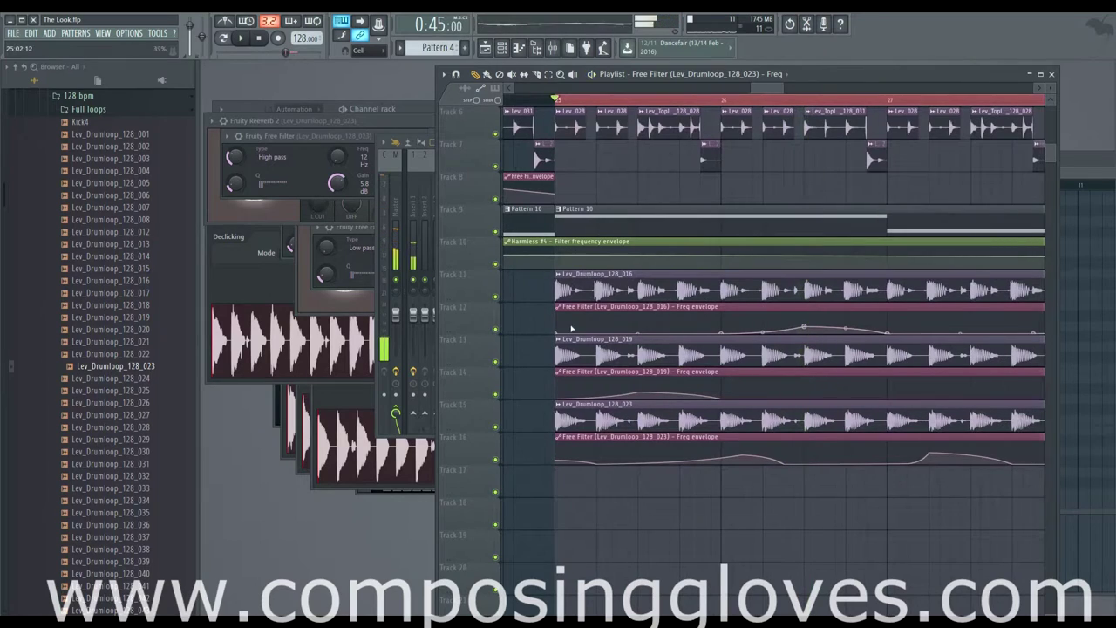
drag(560, 334, 628, 307)
drag(728, 329, 730, 313)
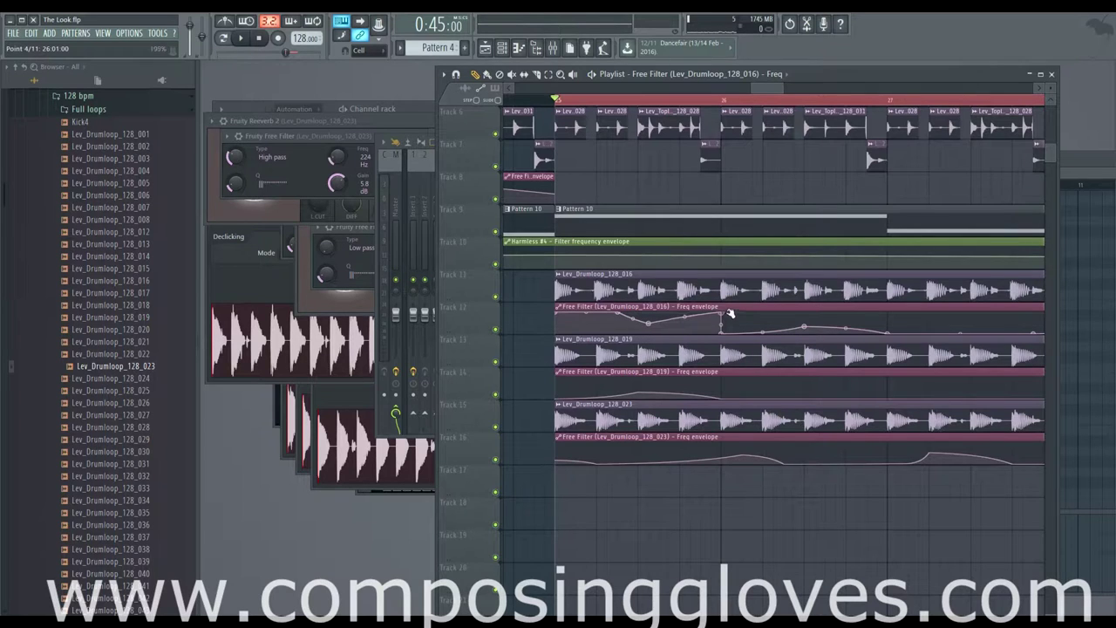
key(space)
key(space)
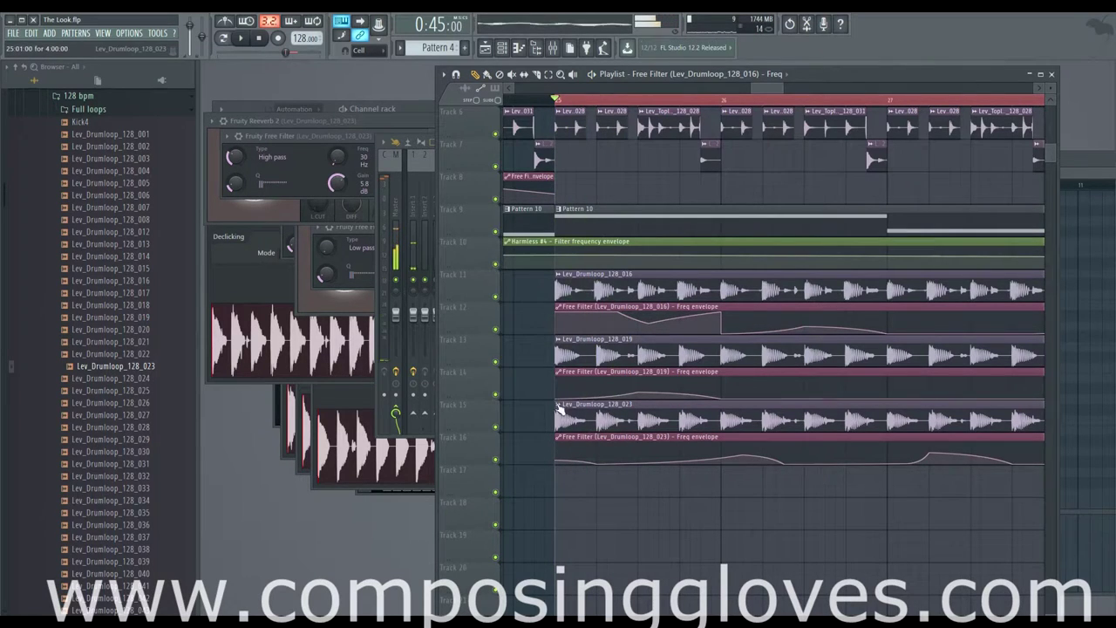
Raise the Lev_Drumloop_128_019 and 023 Freq envelopes so both stay high through bar 25 and fall off around bar 26
drag(559, 397, 559, 381)
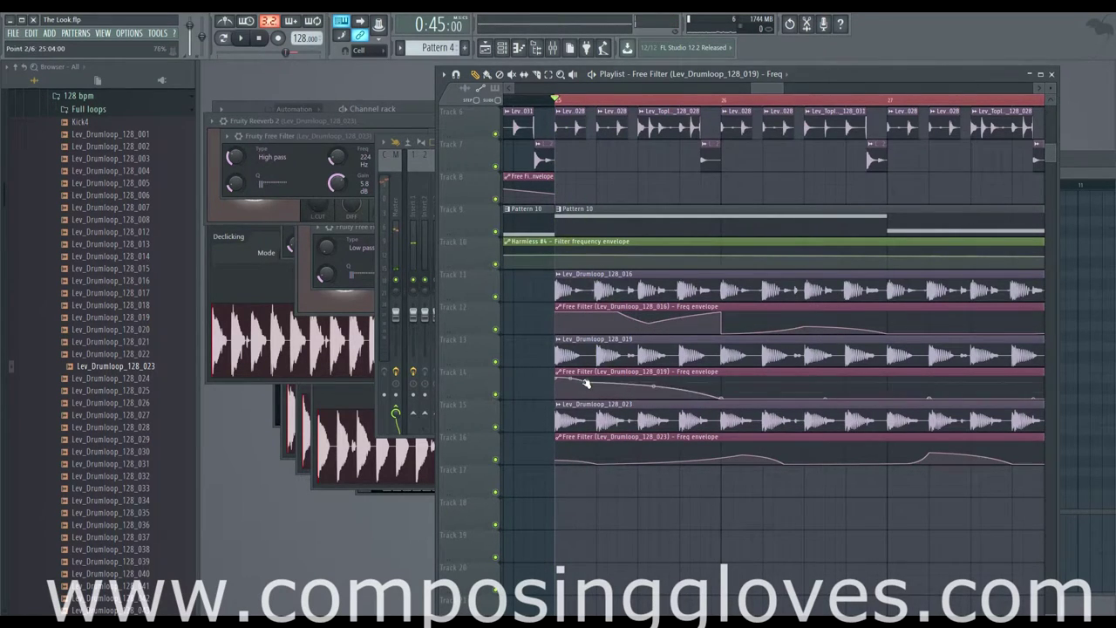
key(space)
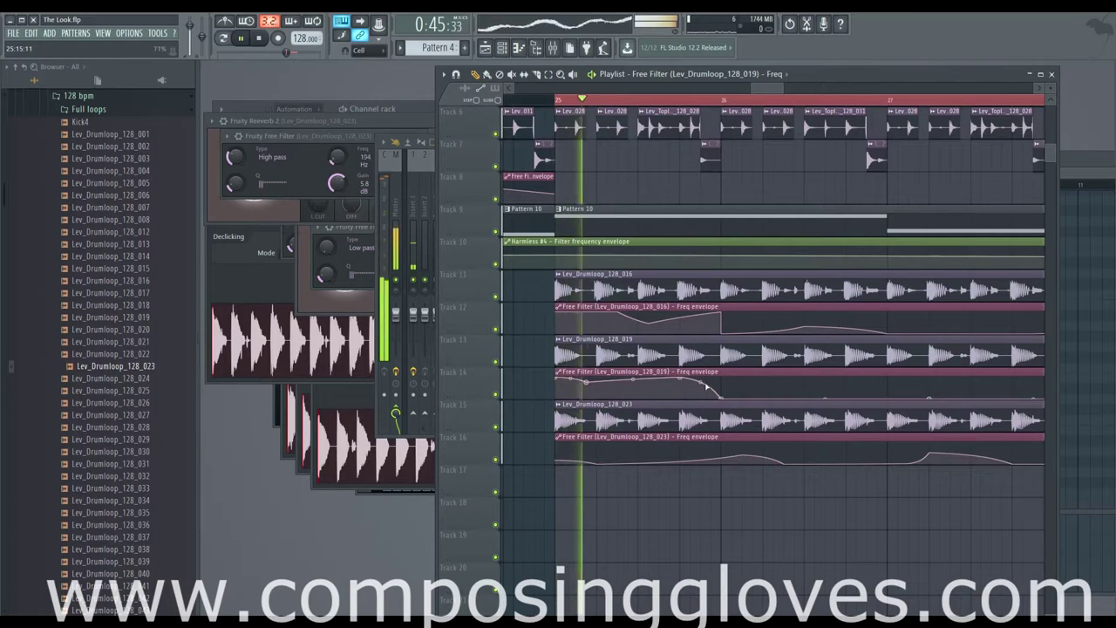
drag(558, 460, 559, 442)
key(space)
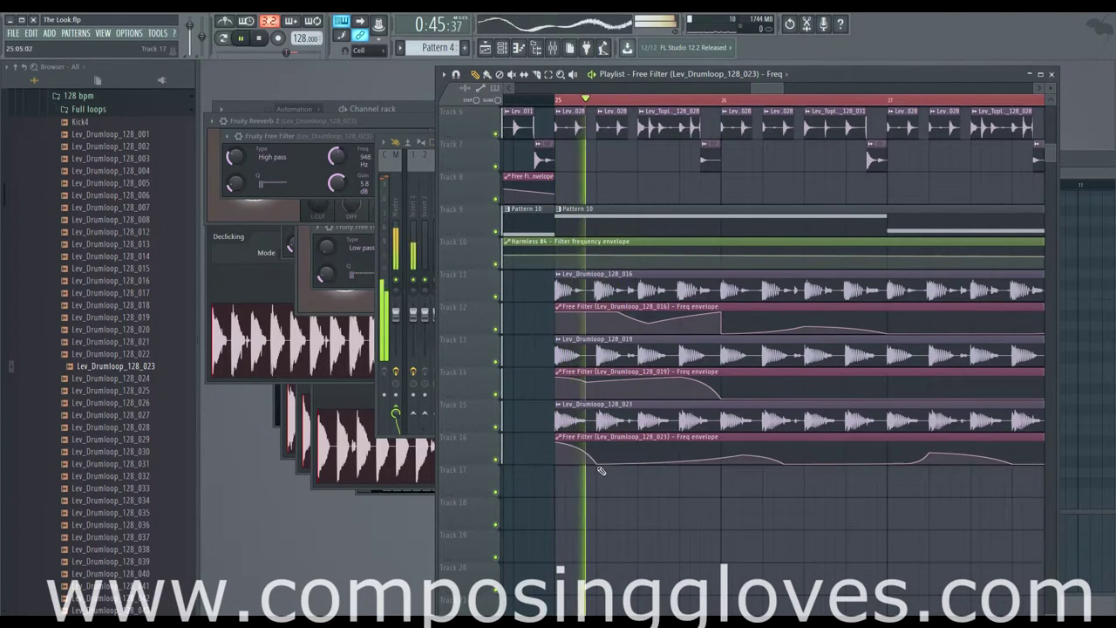
right_click(723, 442)
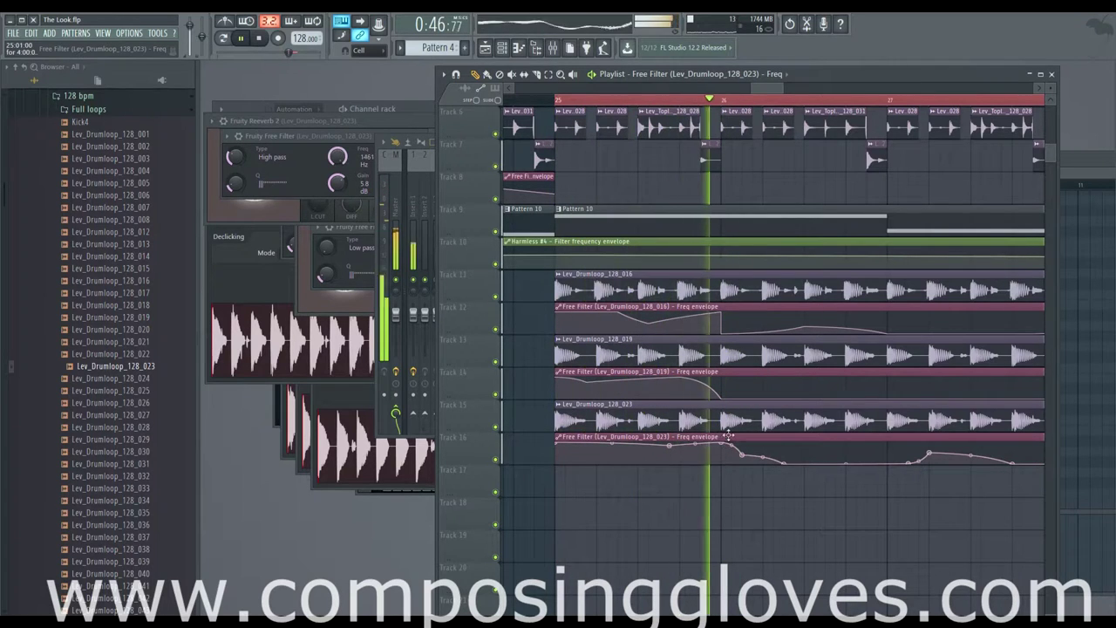
key(space)
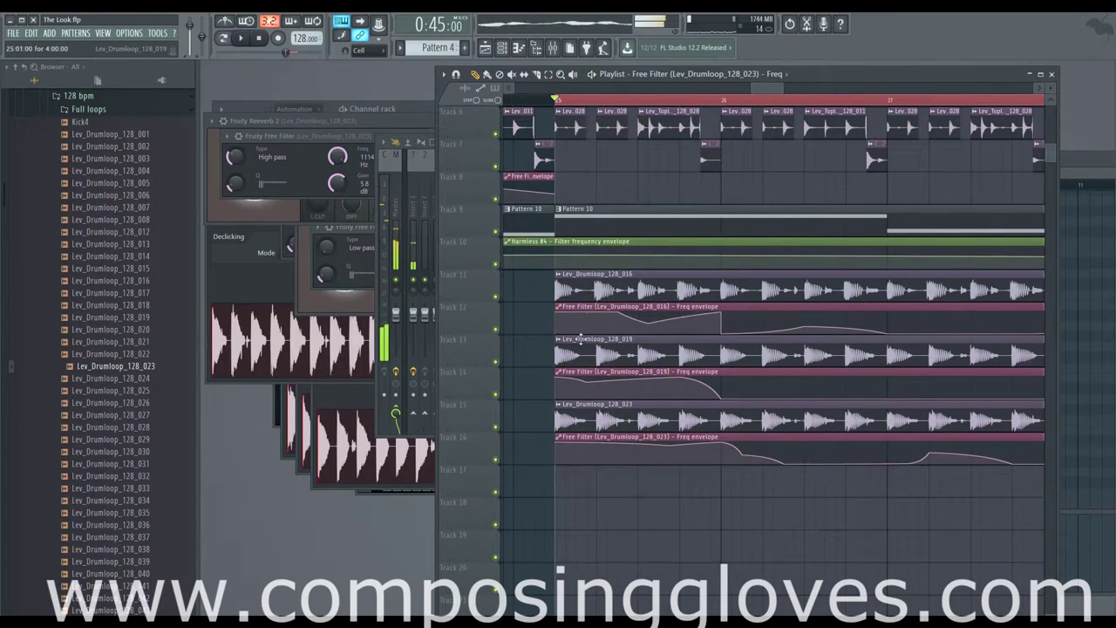
Play the looped section while checking how the Lev_Drumloop_128_023 filter frequency follows its envelope
click(338, 156)
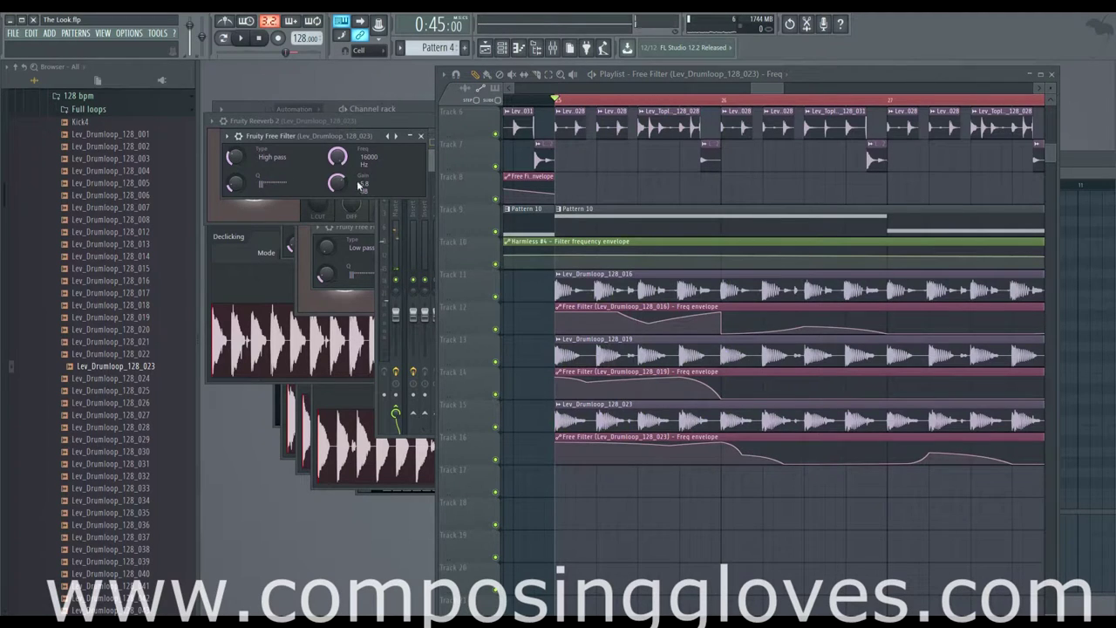
key(space)
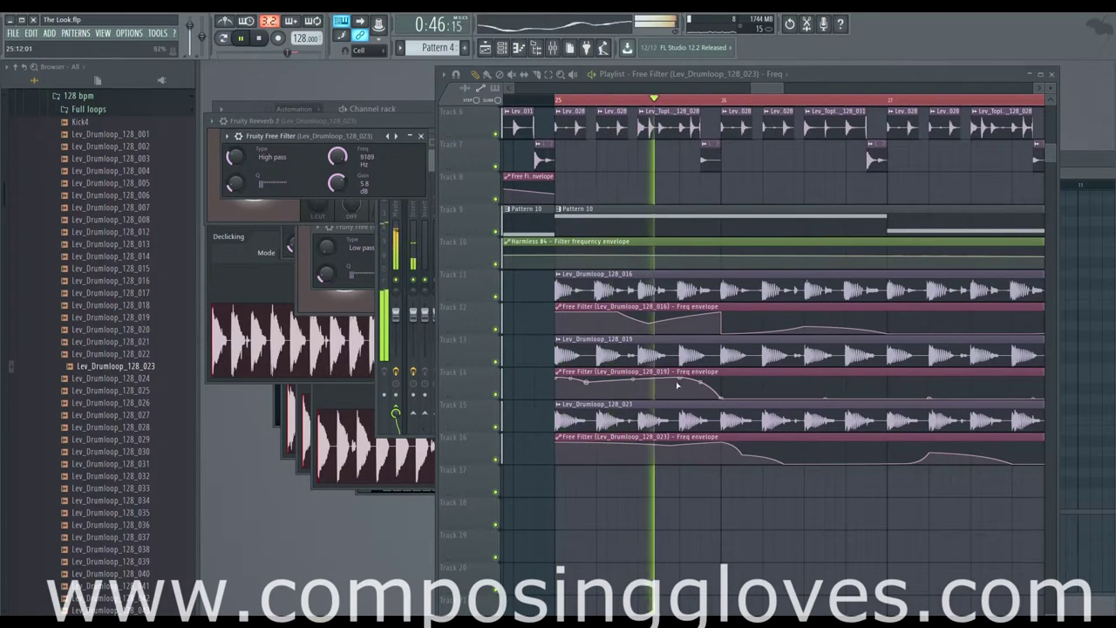
key(space)
Keep the Lev_Drumloop_128_019 Freq envelope high past bar 26 with a gradual fall after bar 27, and audition the change
drag(720, 400, 723, 386)
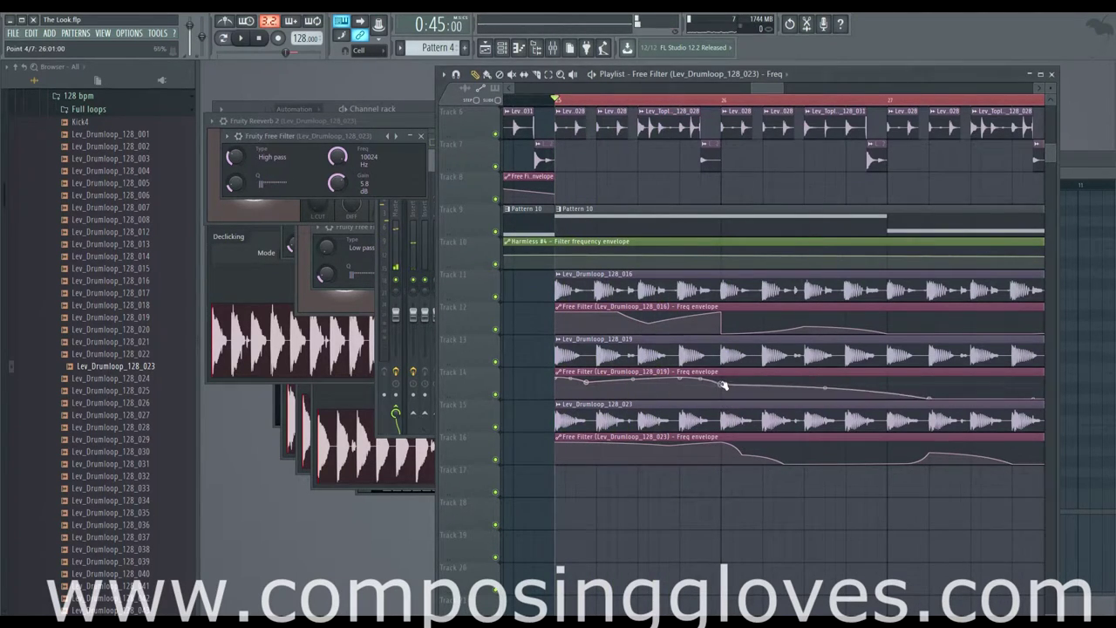
right_click(772, 379)
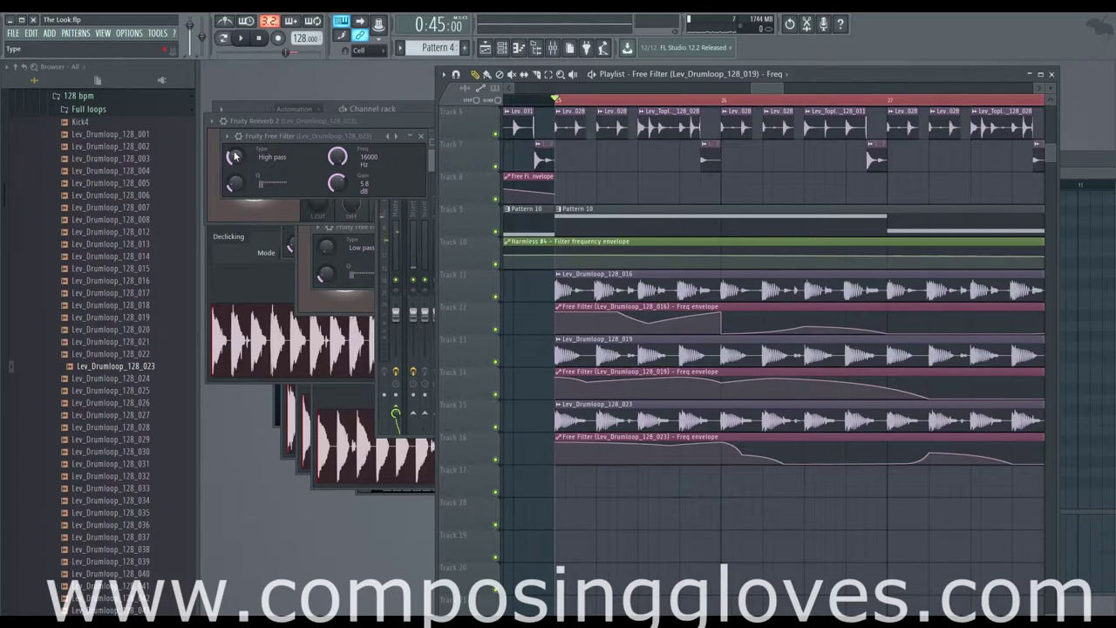
key(space)
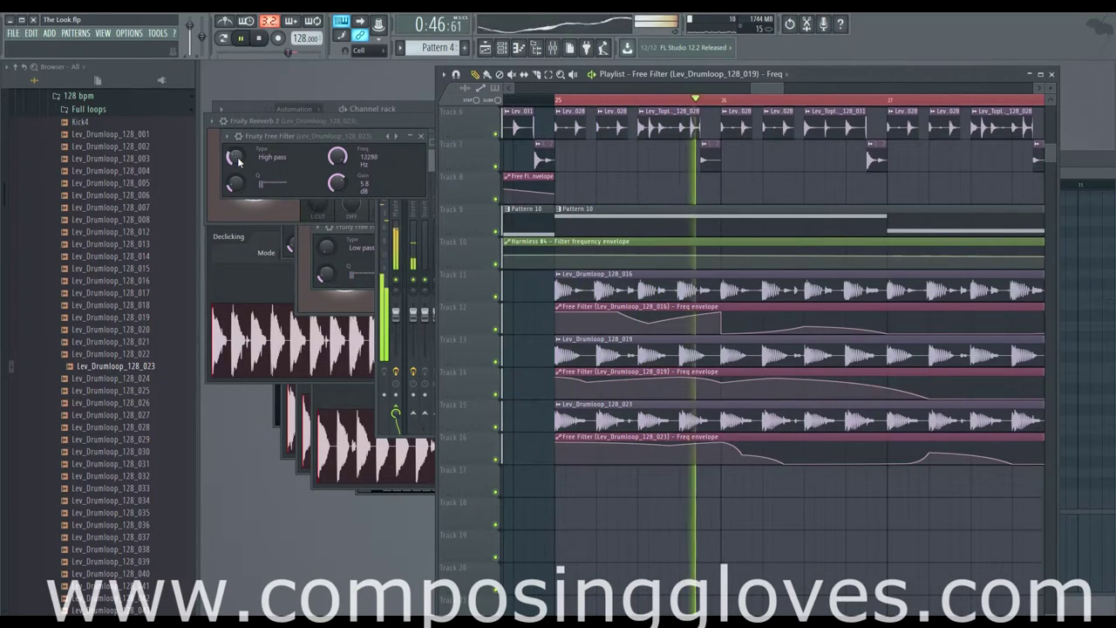
key(space)
key(space)
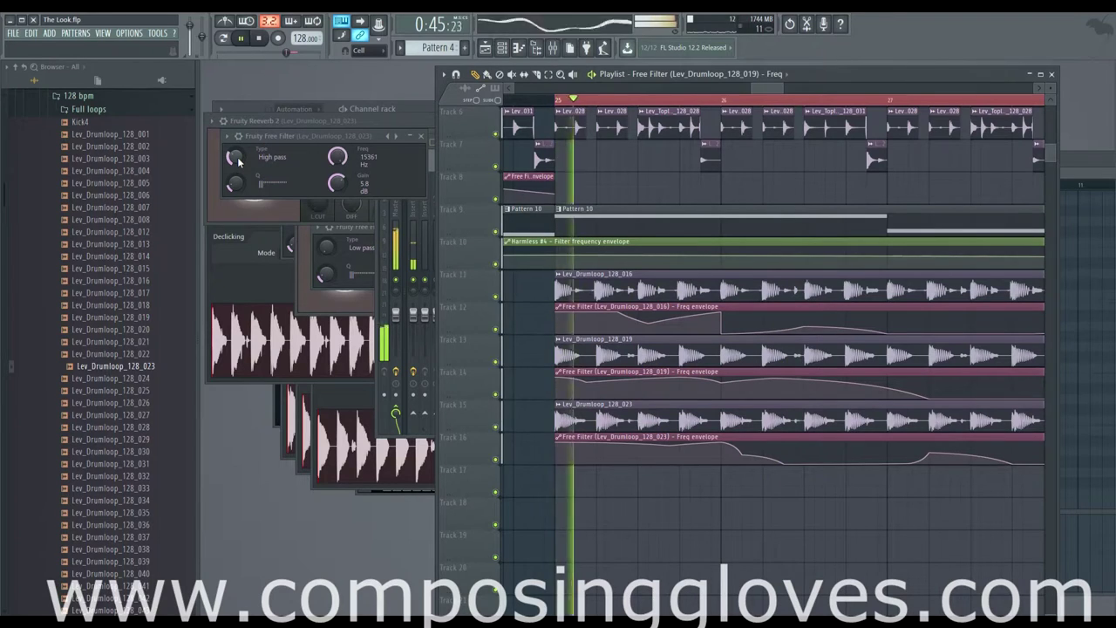
key(space)
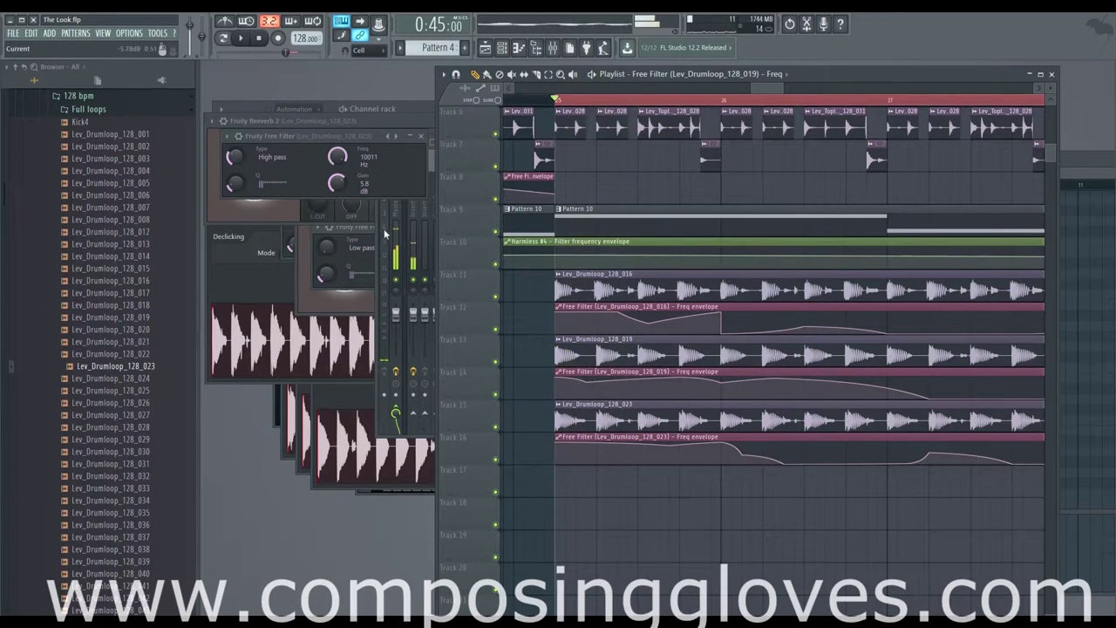
Inspect the Free Filter settings on the Lev_Drumloop_128_019 and 016 mixer tracks during playback and return to the playlist envelopes
click(383, 233)
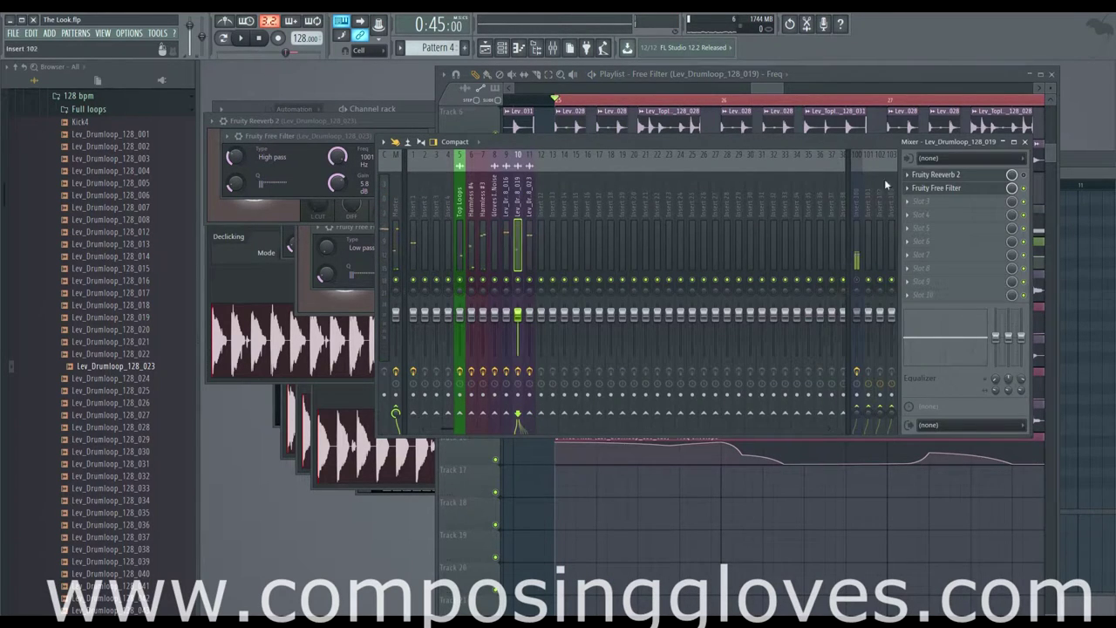
click(938, 191)
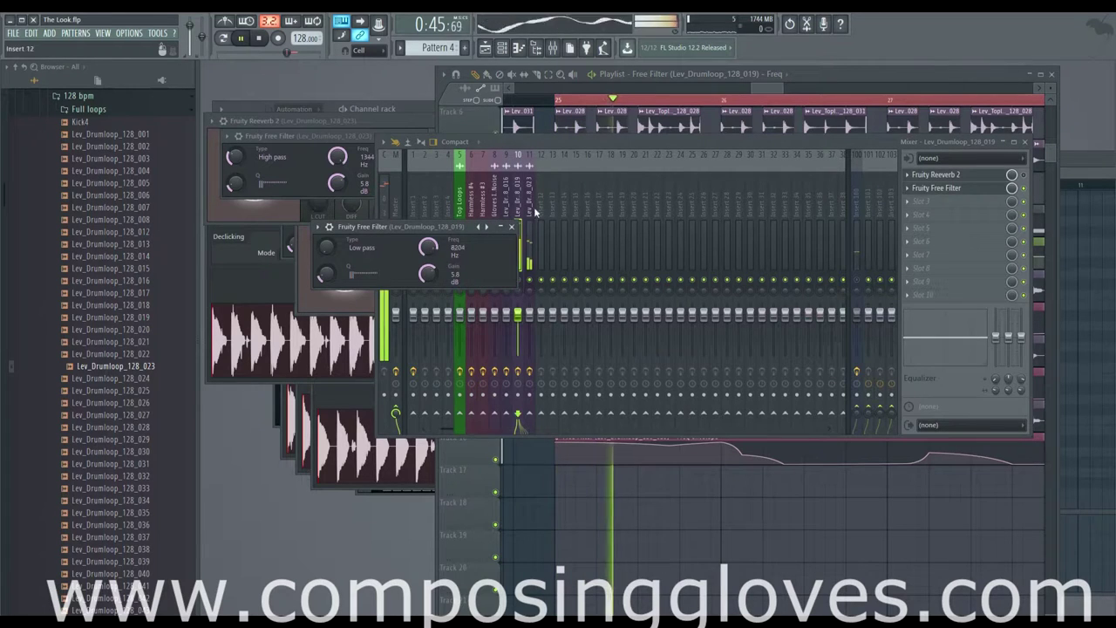
click(509, 206)
click(940, 189)
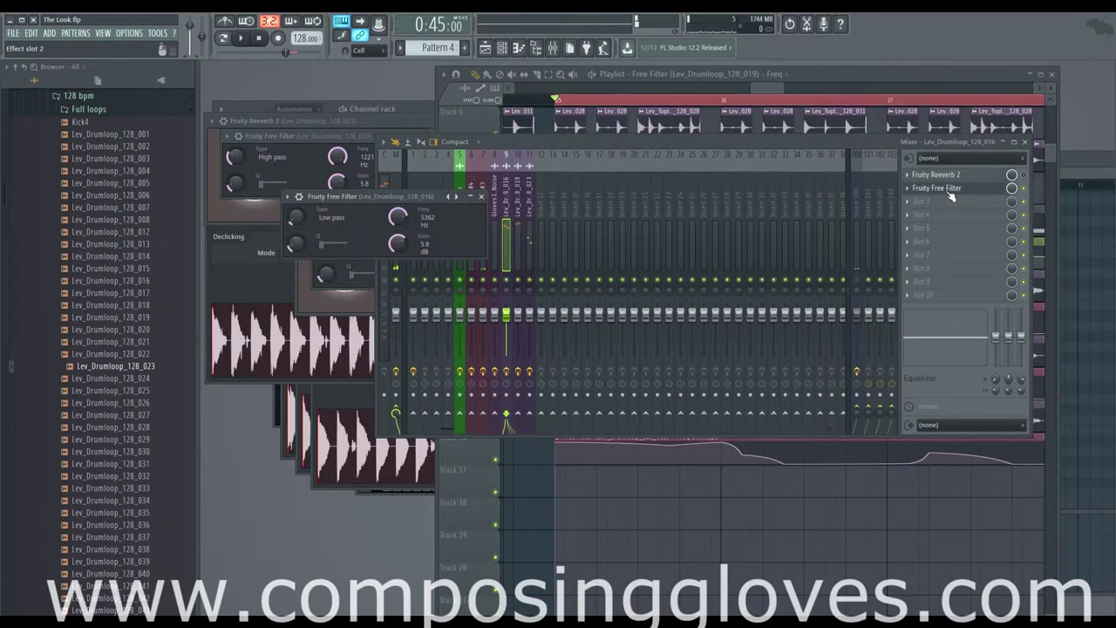
key(space)
key(space)
click(761, 90)
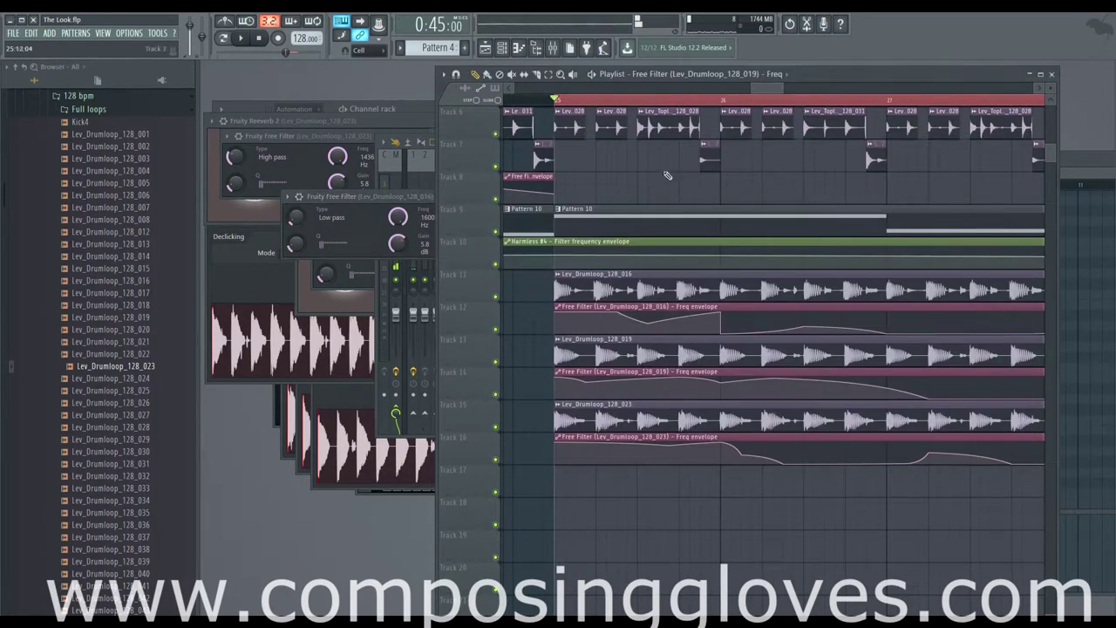
scroll(610, 252, up, 4)
scroll(558, 288, down, 6)
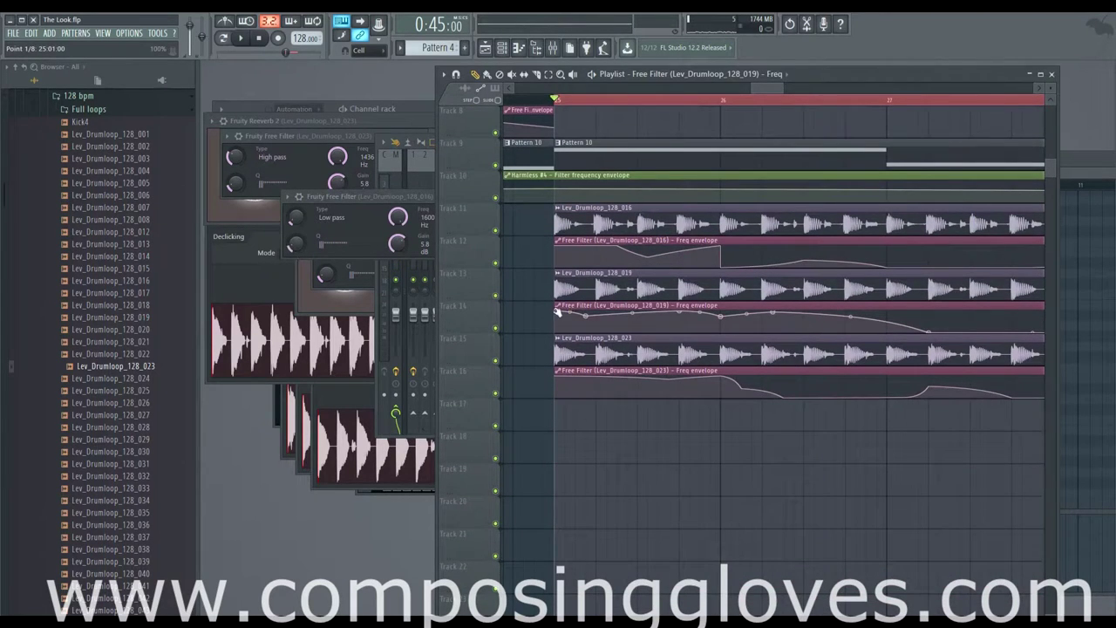
Audition the loop and change the Lev_Drumloop_128_016 Free Filter type to High pass
key(space)
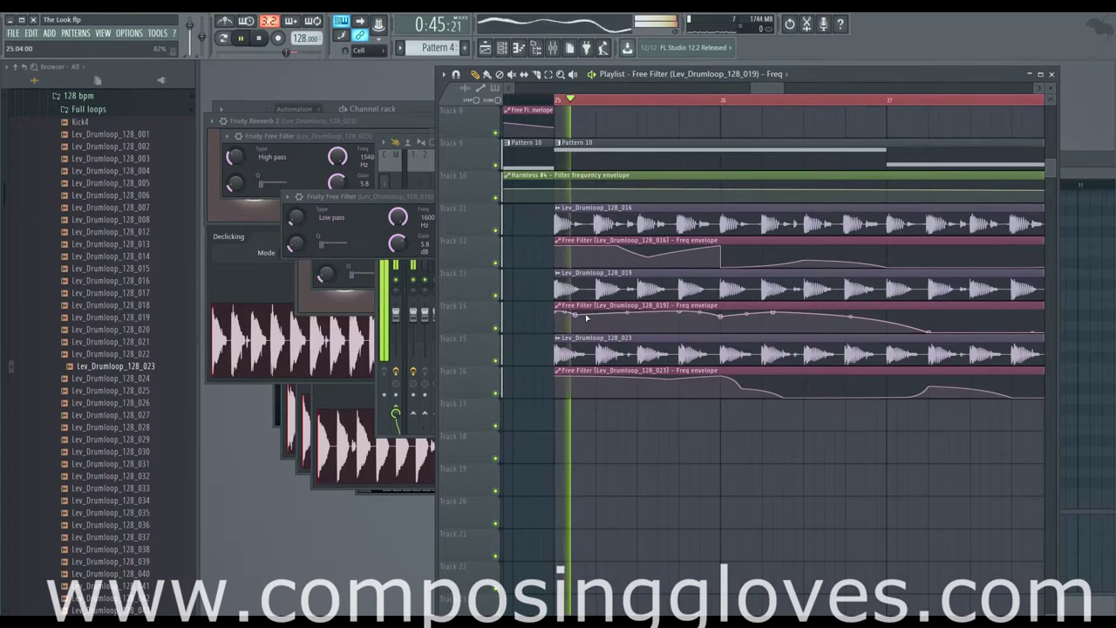
key(space)
drag(297, 217, 296, 208)
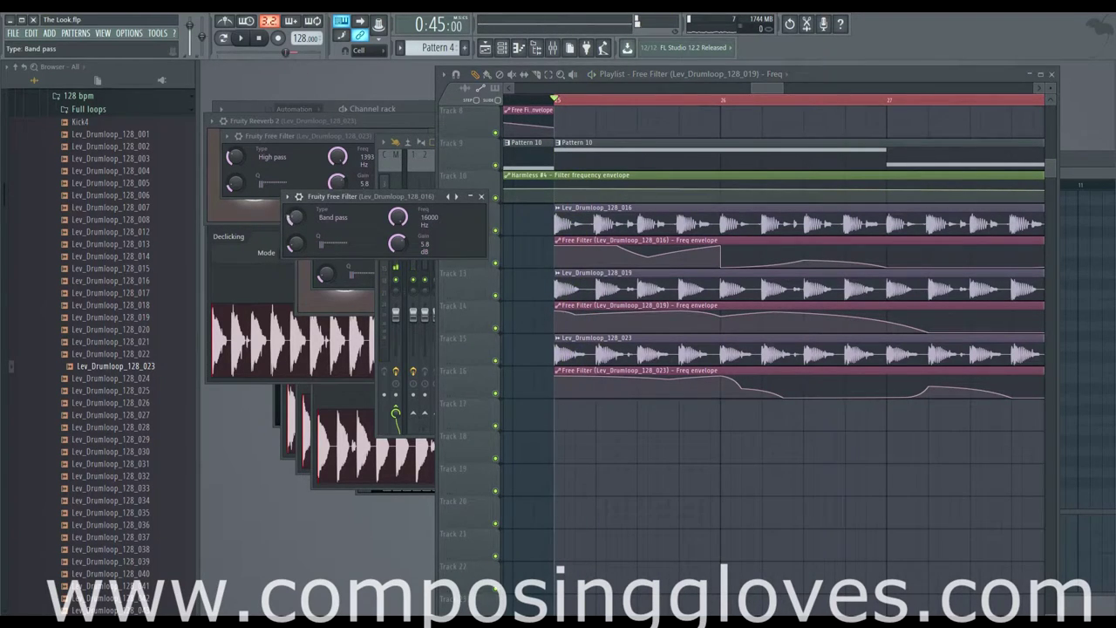
Check the Free Filter type on the Lev_Drumloop_128_023, 019 and 016 mixer tracks and return to the playlist
click(353, 108)
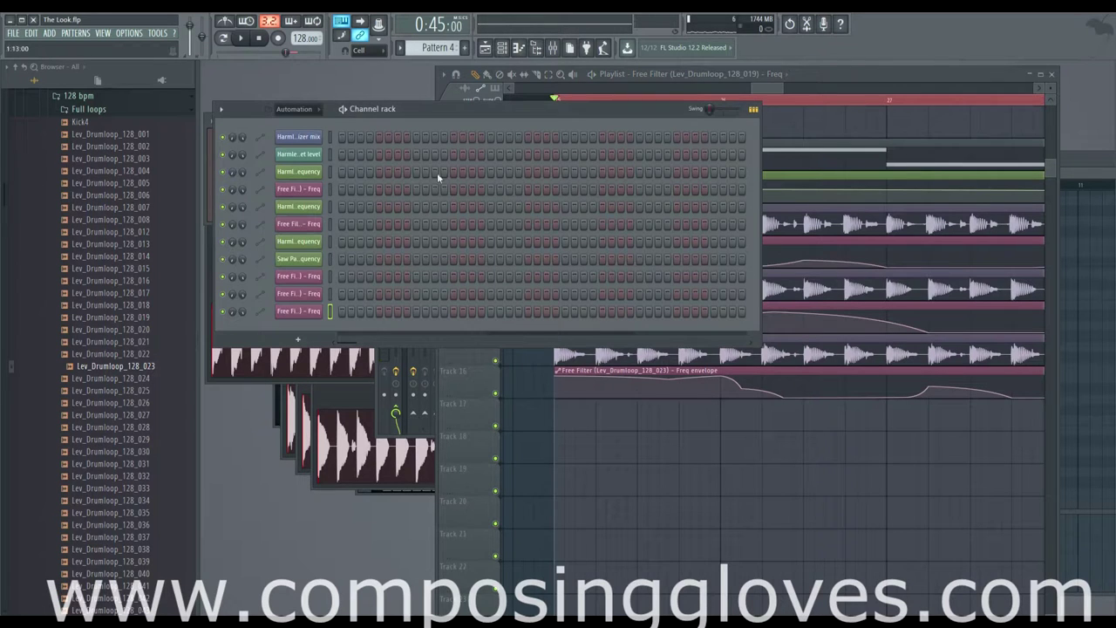
click(536, 47)
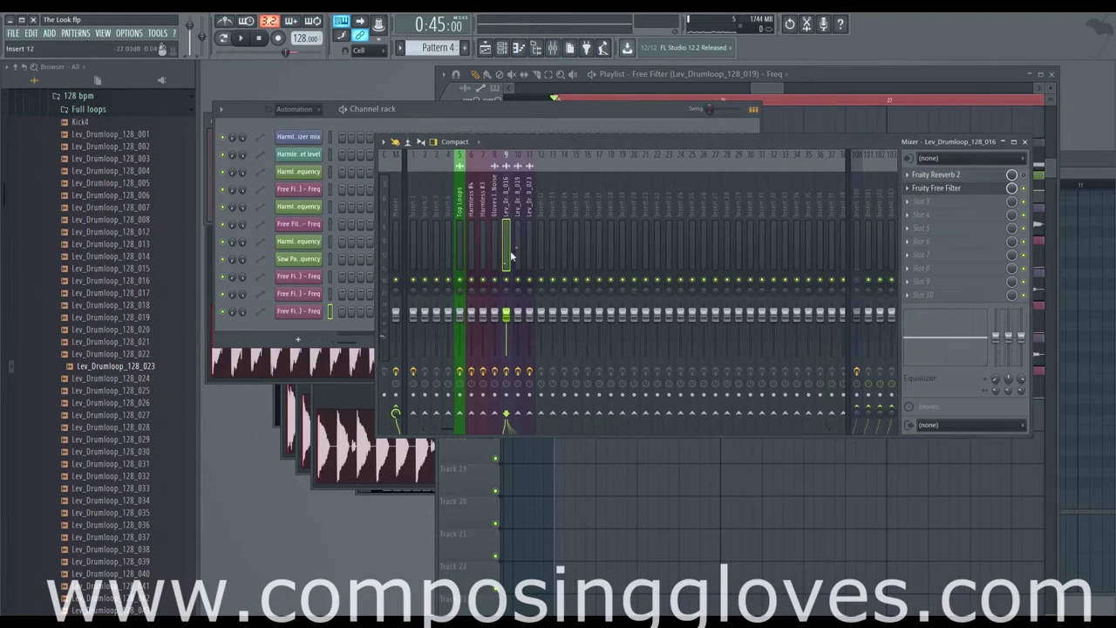
click(529, 208)
click(942, 192)
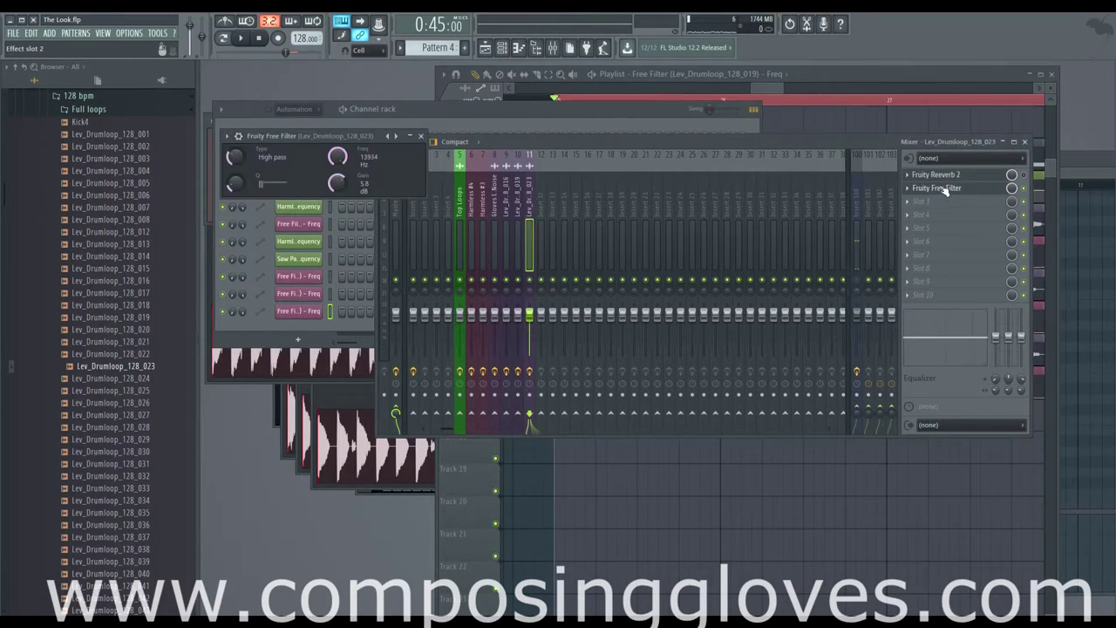
click(517, 203)
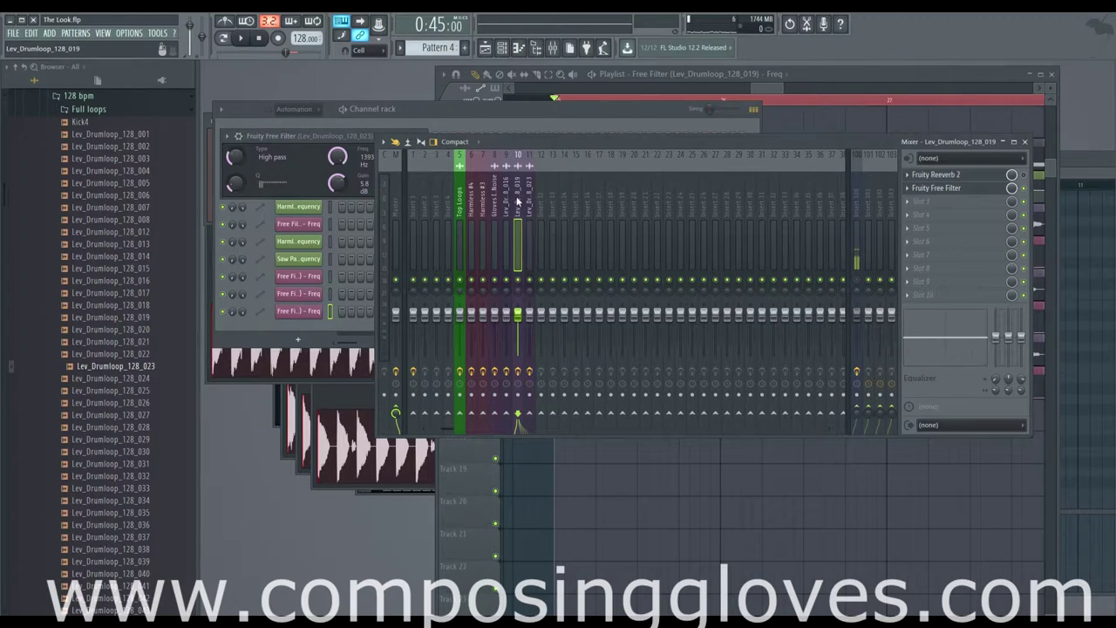
click(927, 190)
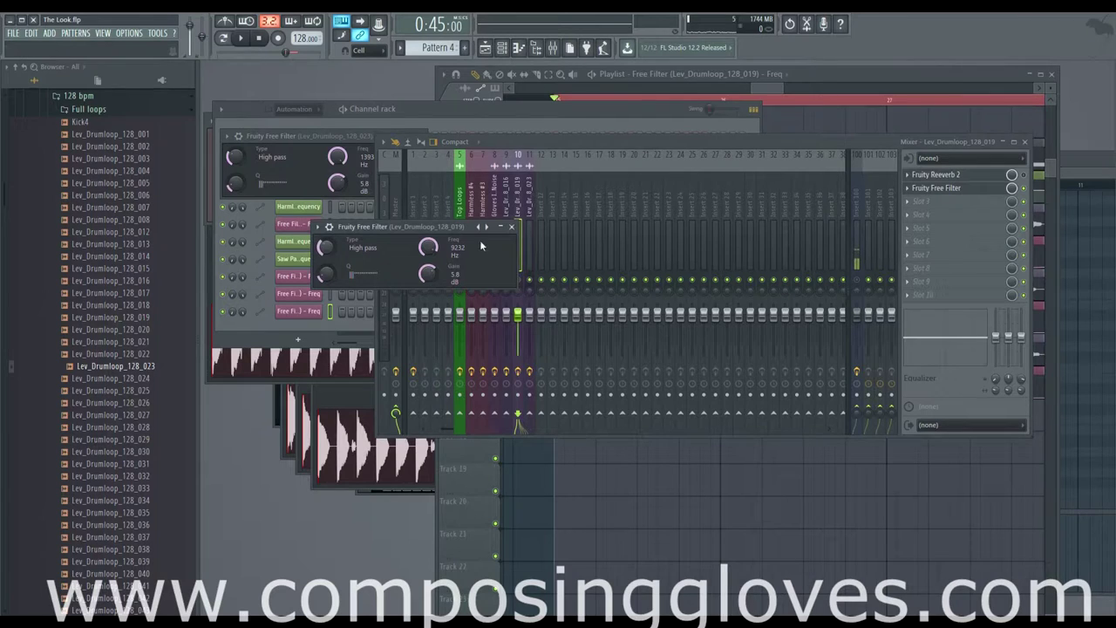
click(510, 213)
click(982, 189)
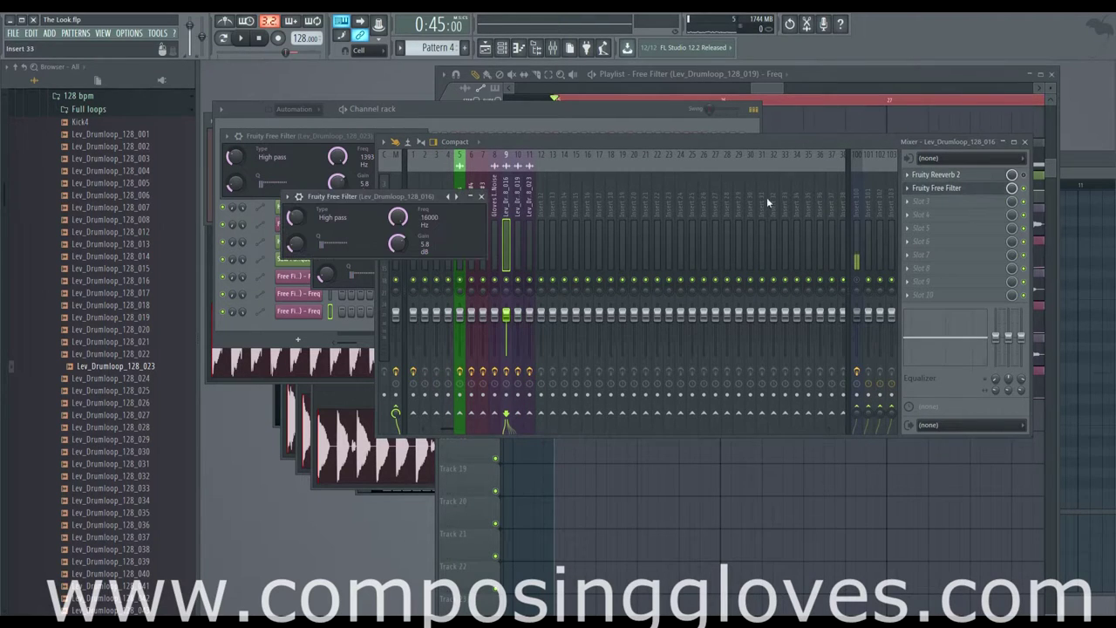
click(778, 90)
Raise the Lev_Drumloop_128_023 Freq envelope into a hump between bars 26 and 27 and audition it
key(space)
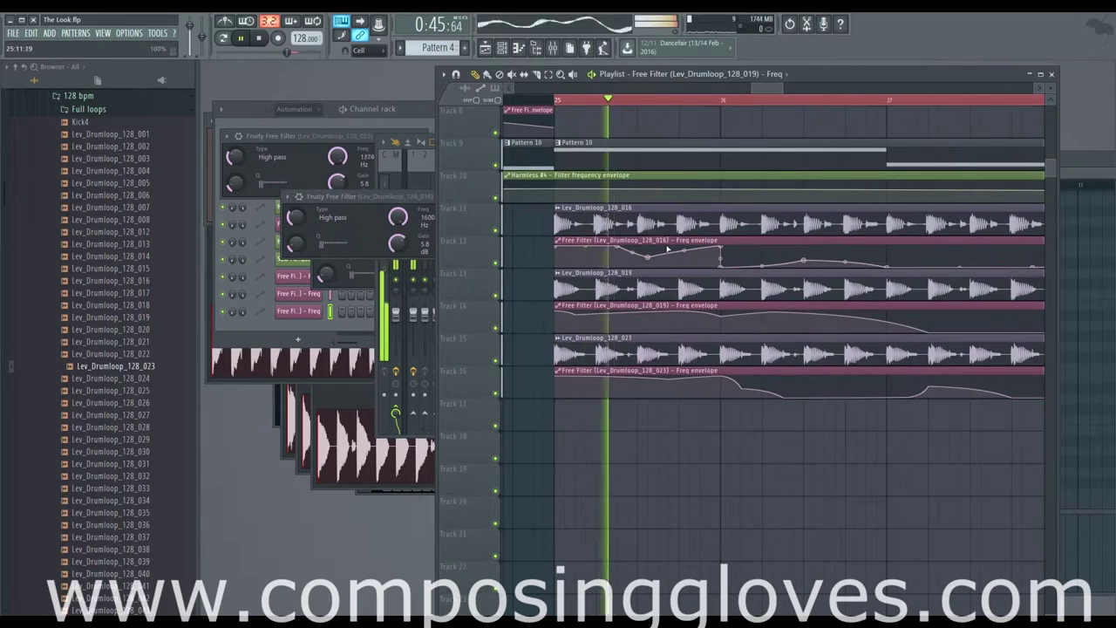
key(space)
click(836, 381)
drag(844, 384, 844, 376)
key(space)
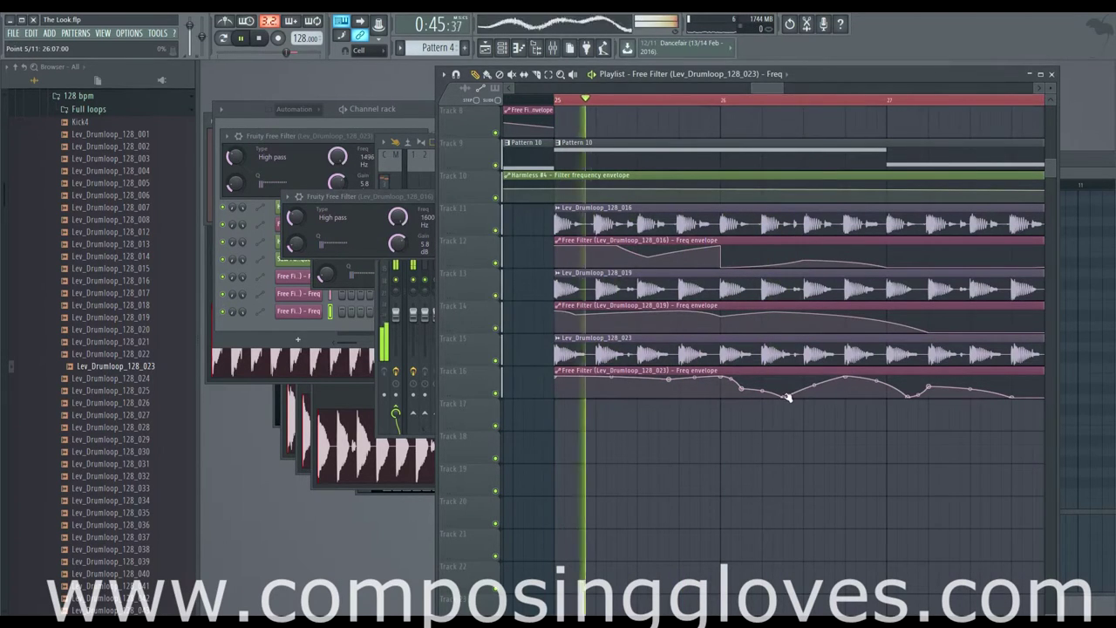
key(space)
Reshape the Lev_Drumloop_128_016 Freq envelope after bar 26 into a high hump falling off by bar 27, and play it back
drag(810, 258, 772, 247)
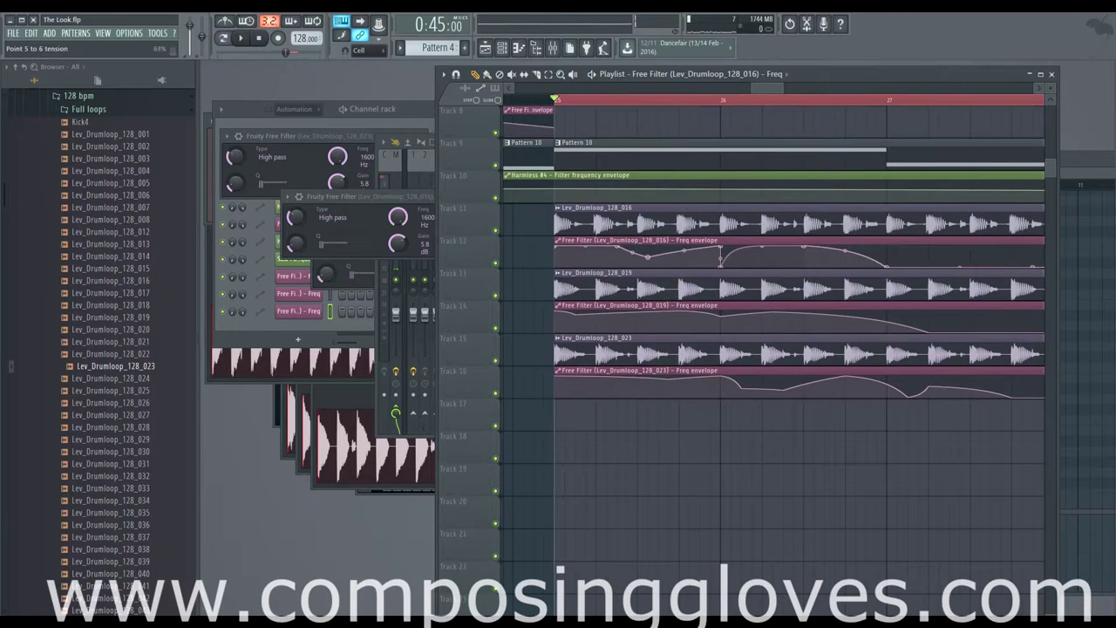
key(space)
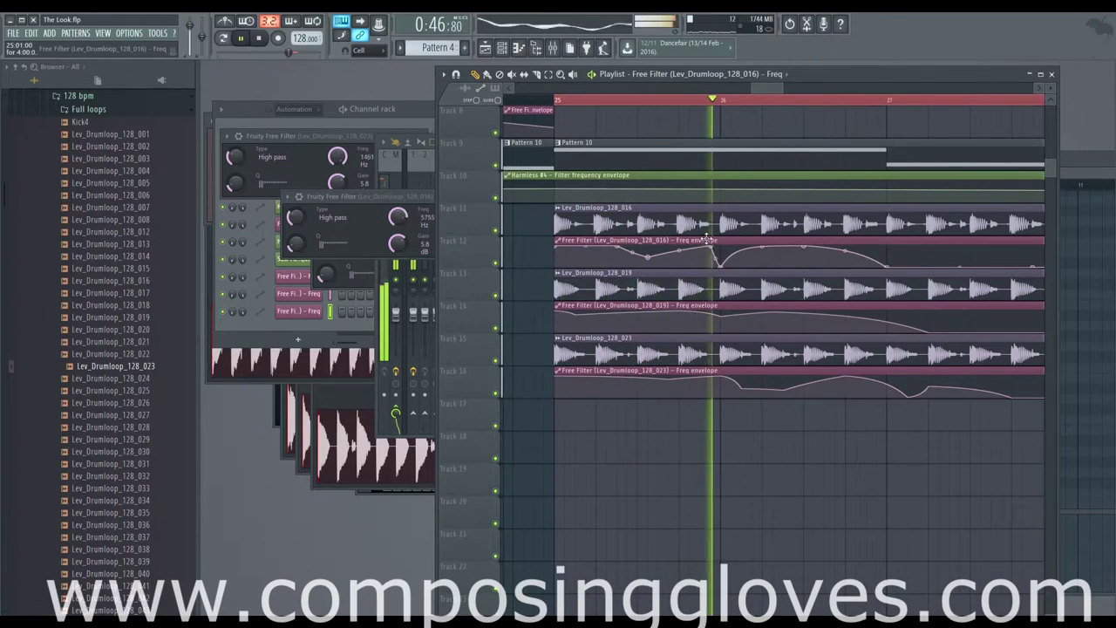
drag(837, 328, 700, 358)
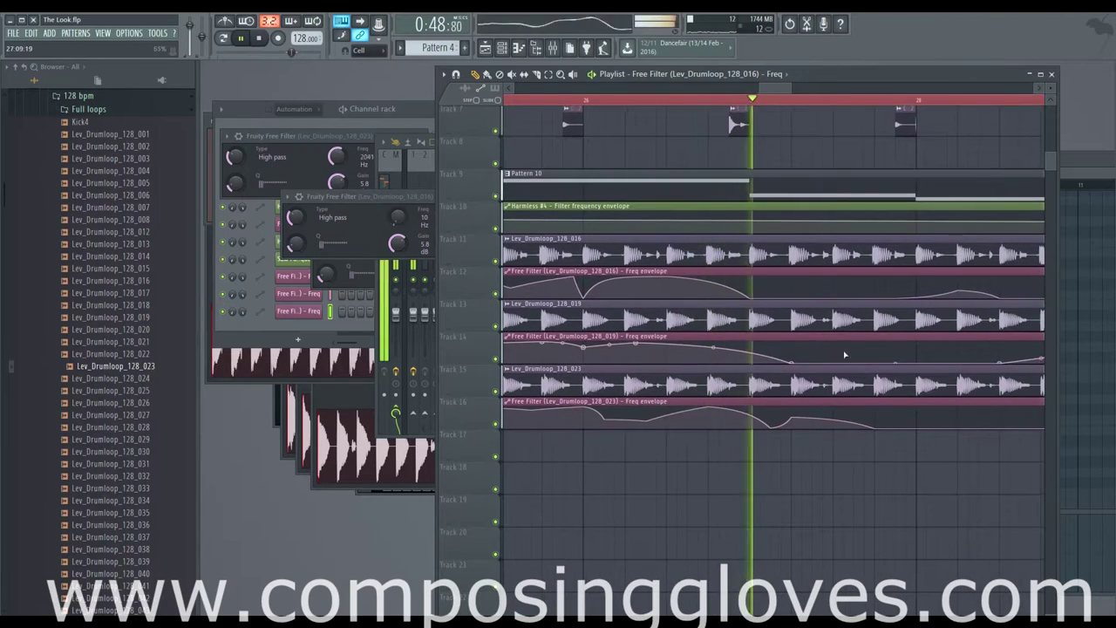
key(space)
Raise the Lev_Drumloop_128_019 Freq envelope after bar 27 and form high humps in the 023 envelope through bars 27 and 28
right_click(874, 361)
drag(875, 361, 792, 349)
key(space)
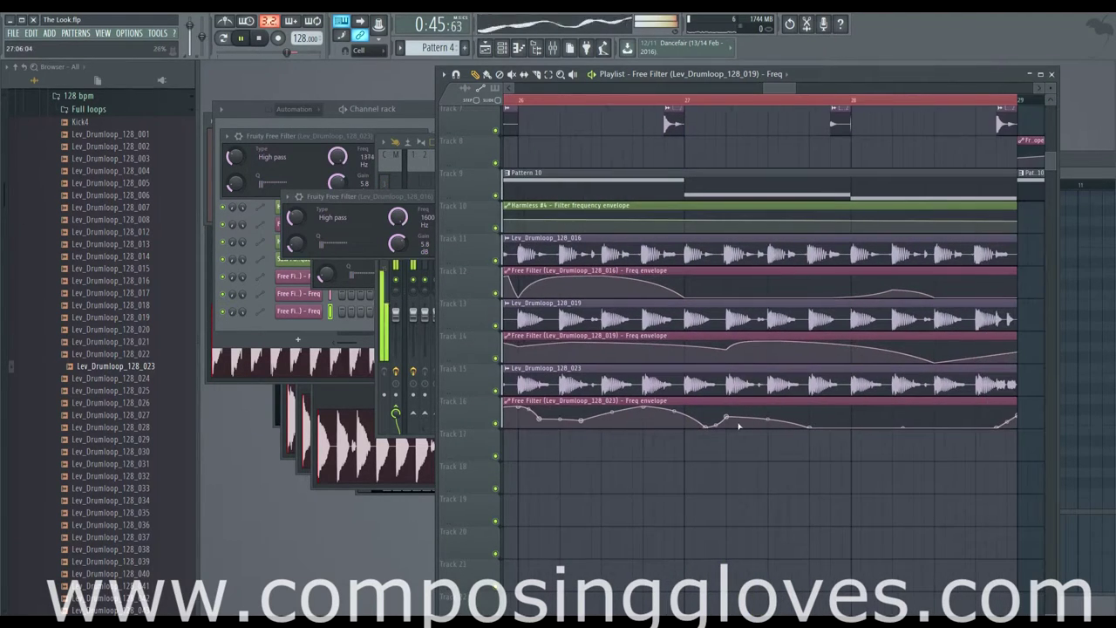
drag(731, 418, 708, 423)
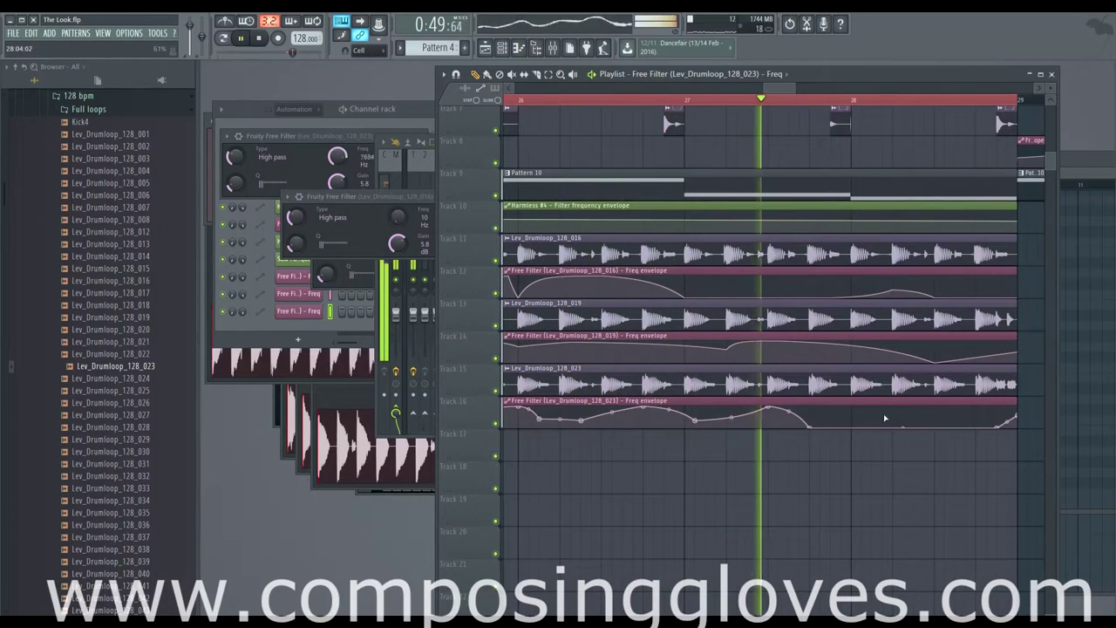
drag(902, 426, 924, 407)
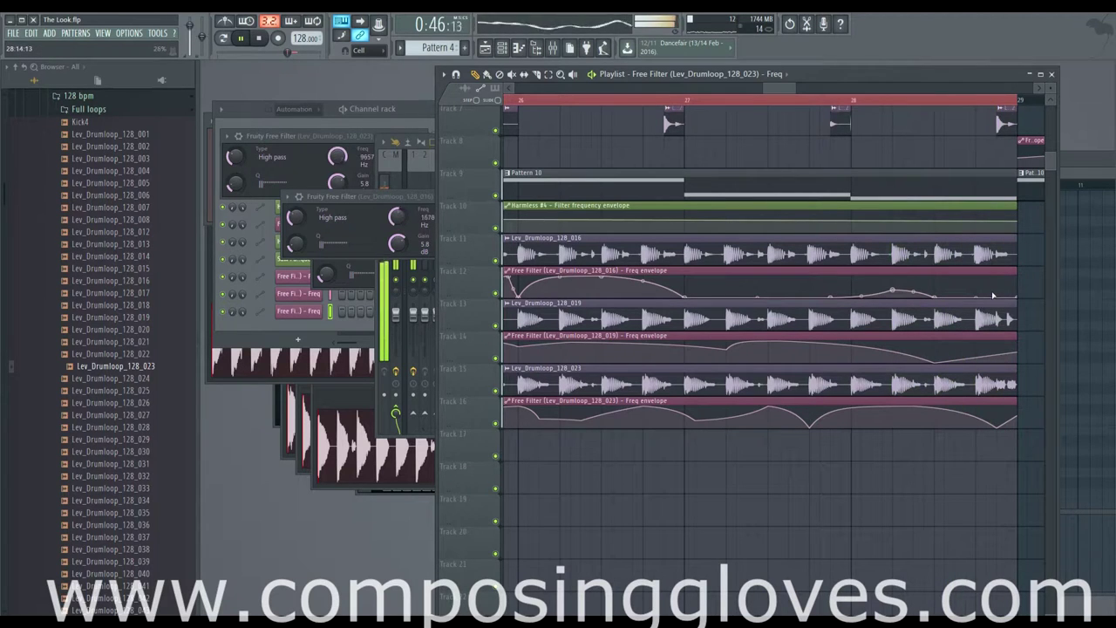
Raise the closing part of the Lev_Drumloop_128_016 and 019 Freq envelopes in bar 28, ahead of bar 29
drag(1016, 299, 1017, 277)
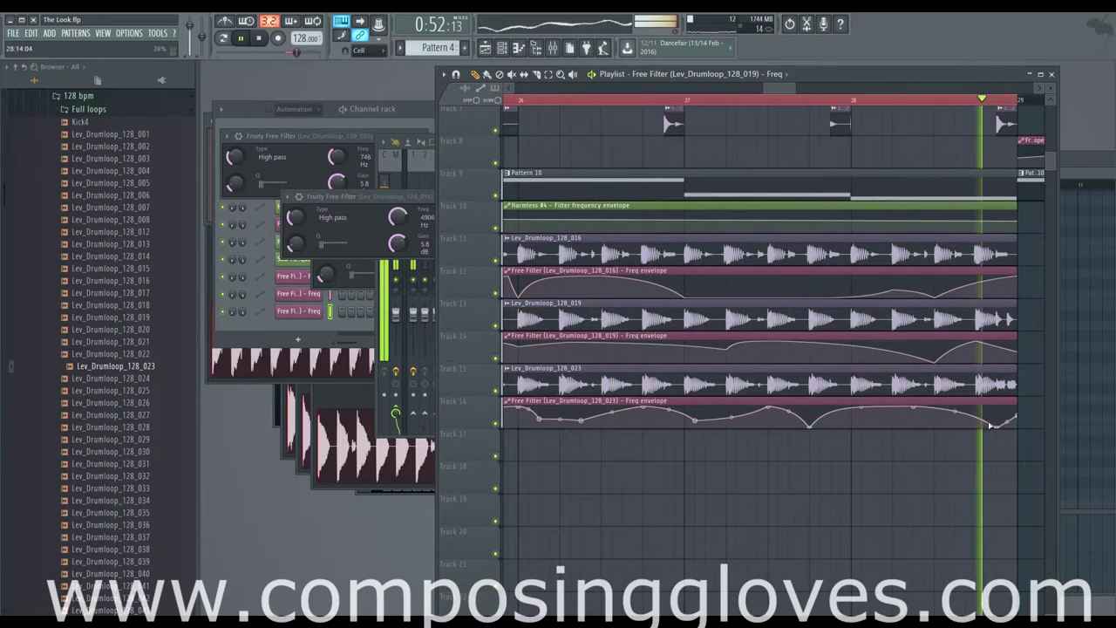
scroll(663, 185, down, 5)
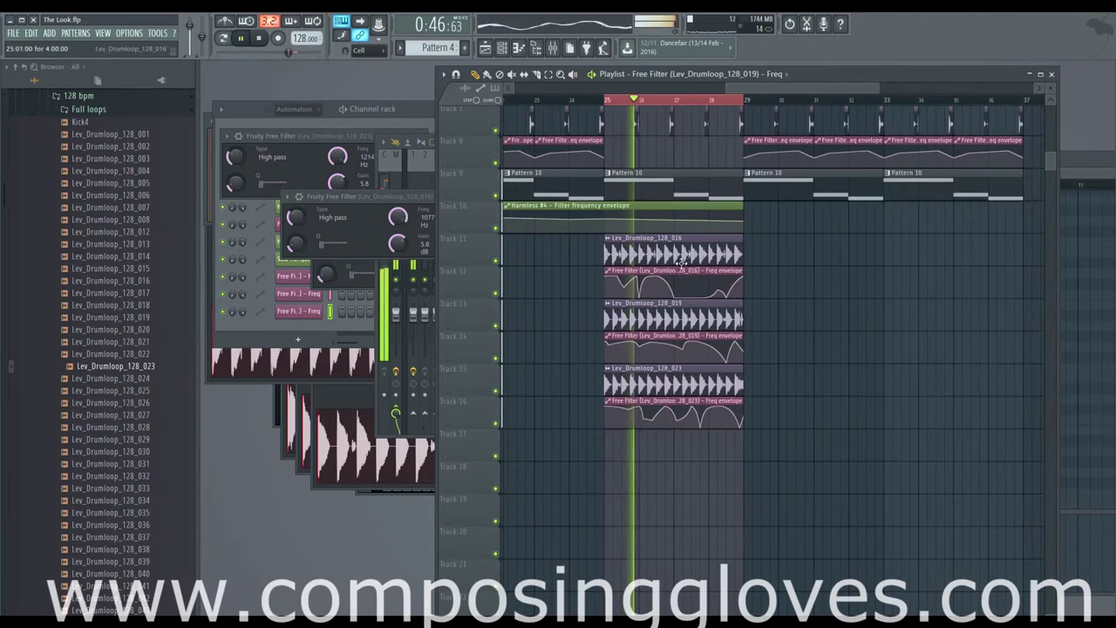
key(space)
Clear the playlist's time selection over bars 25 to 29 and start playback from bar 21
click(555, 49)
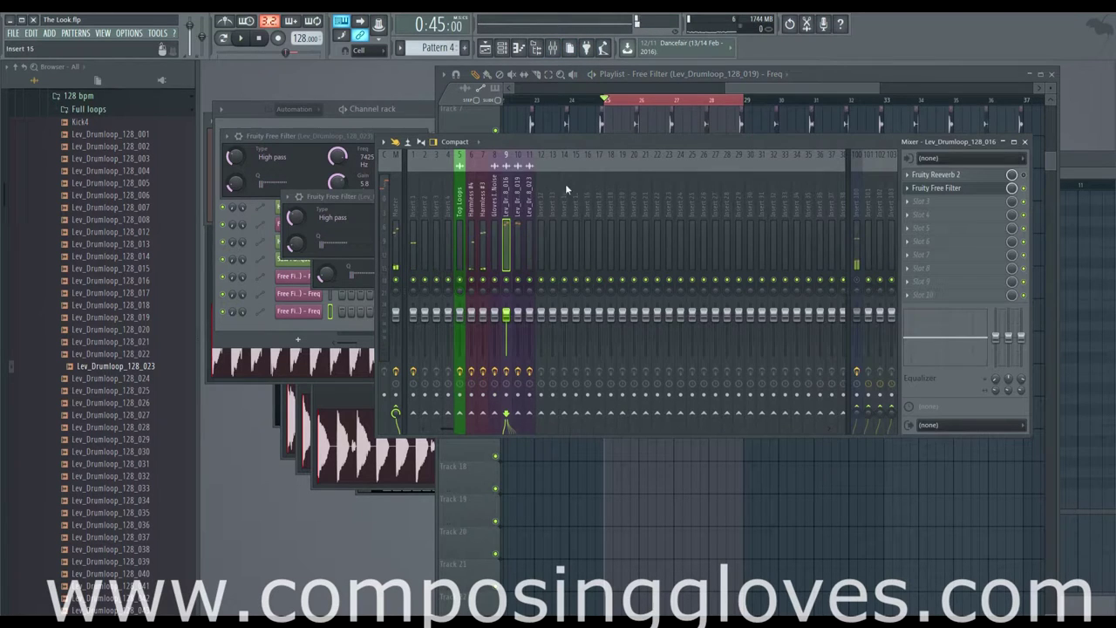
drag(765, 88, 751, 90)
scroll(687, 157, up, 4)
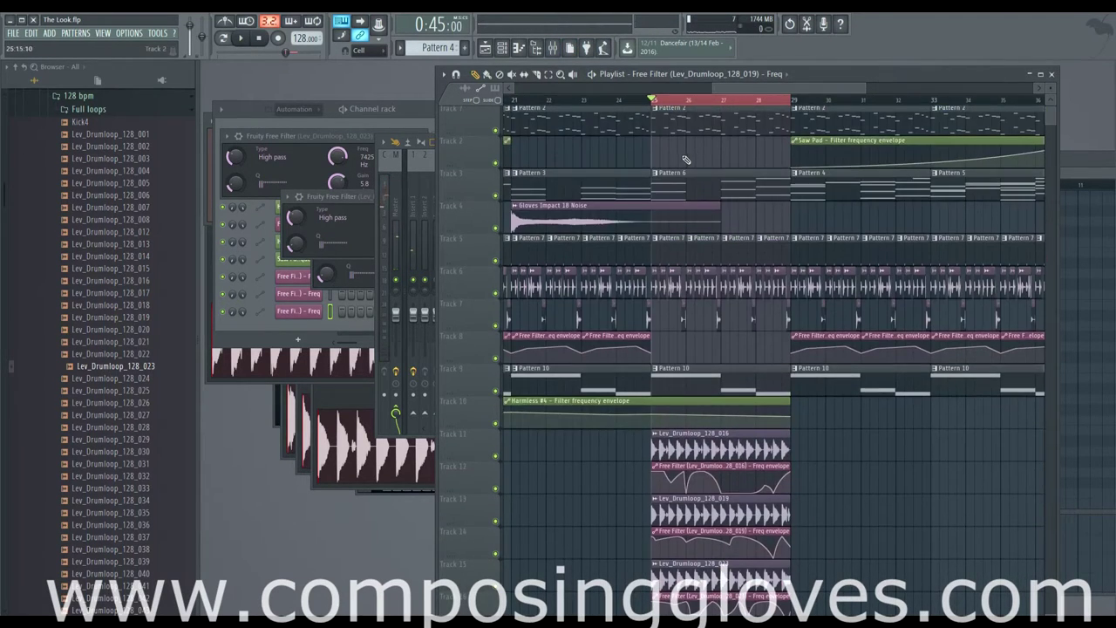
scroll(686, 160, down, 2)
scroll(688, 102, left, 2)
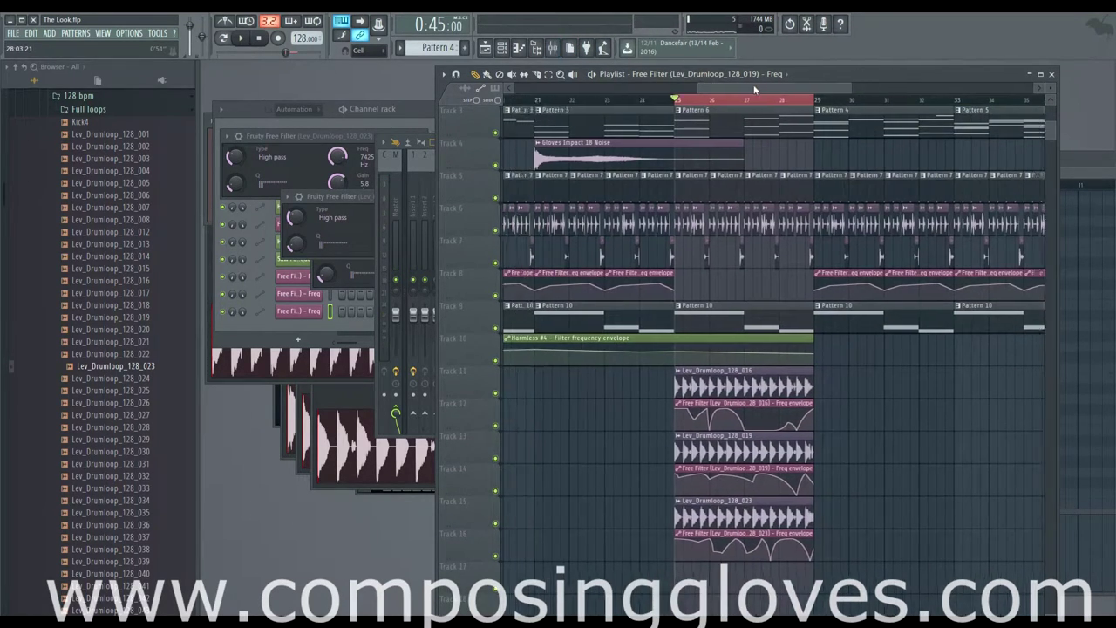
click(672, 103)
click(571, 102)
key(space)
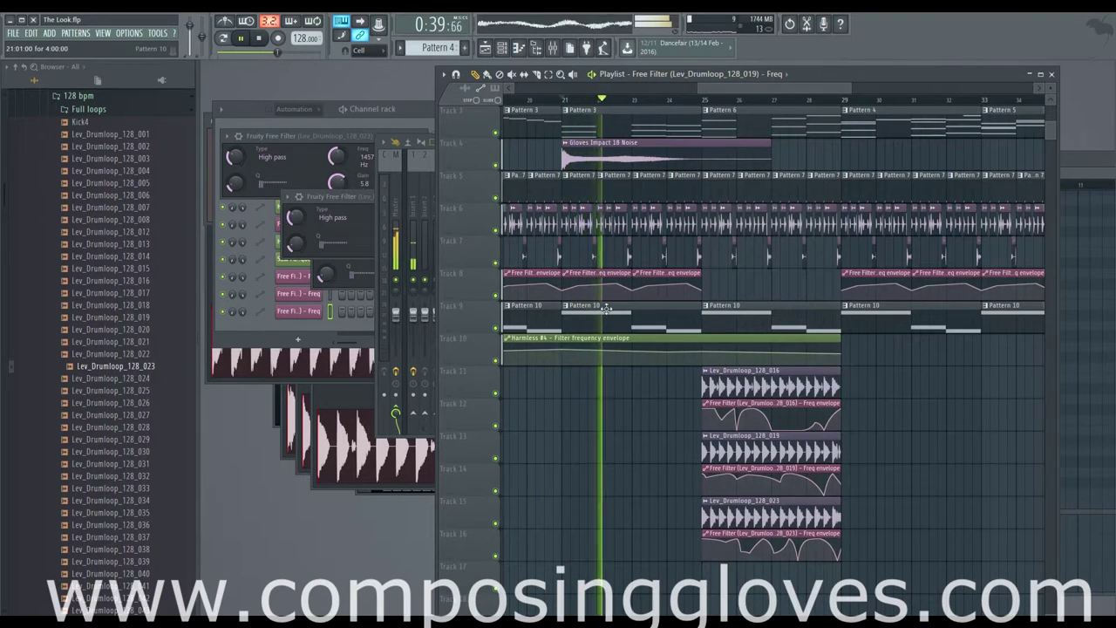
Follow playback through the drum loop section in the playlist up to bar 29 and stop
scroll(729, 460, up, 3)
scroll(727, 460, up, 2)
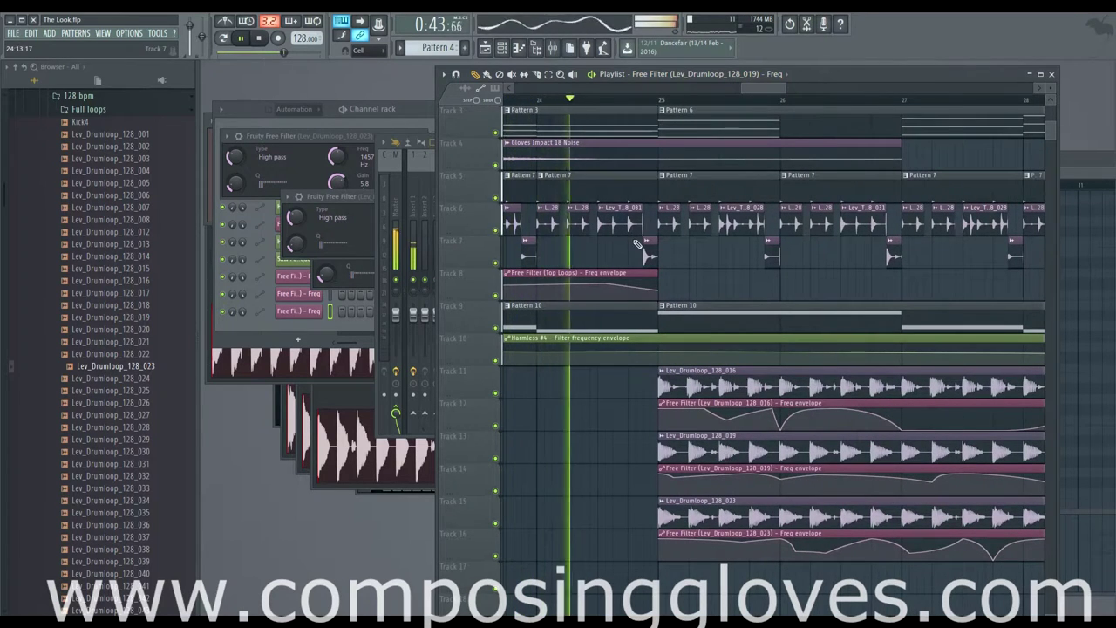
drag(722, 288, 688, 284)
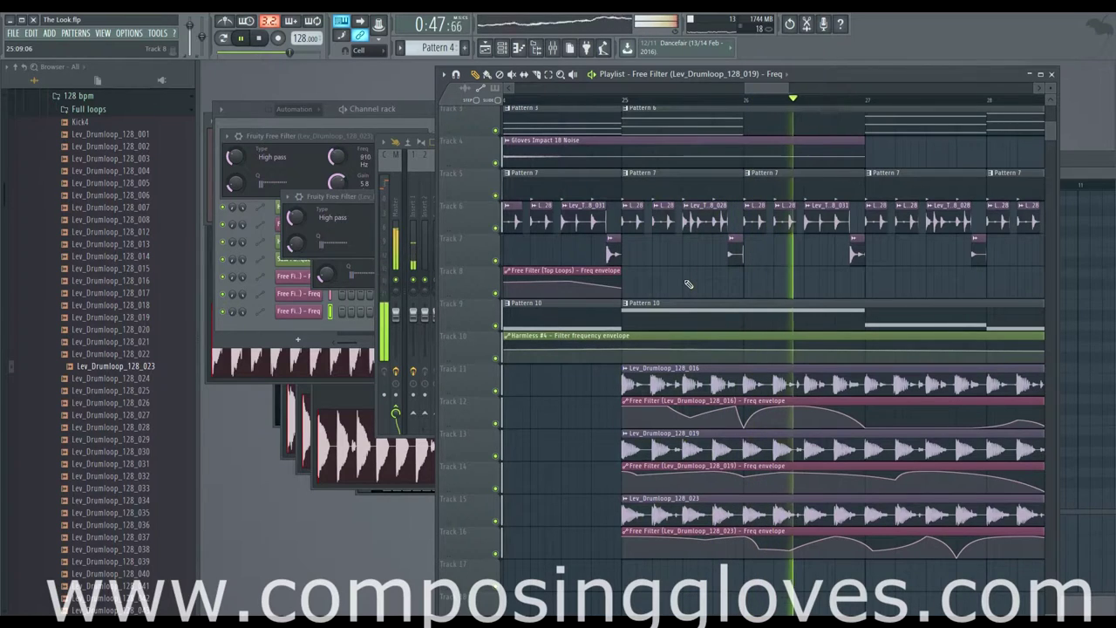
drag(743, 288, 656, 281)
scroll(660, 281, down, 3)
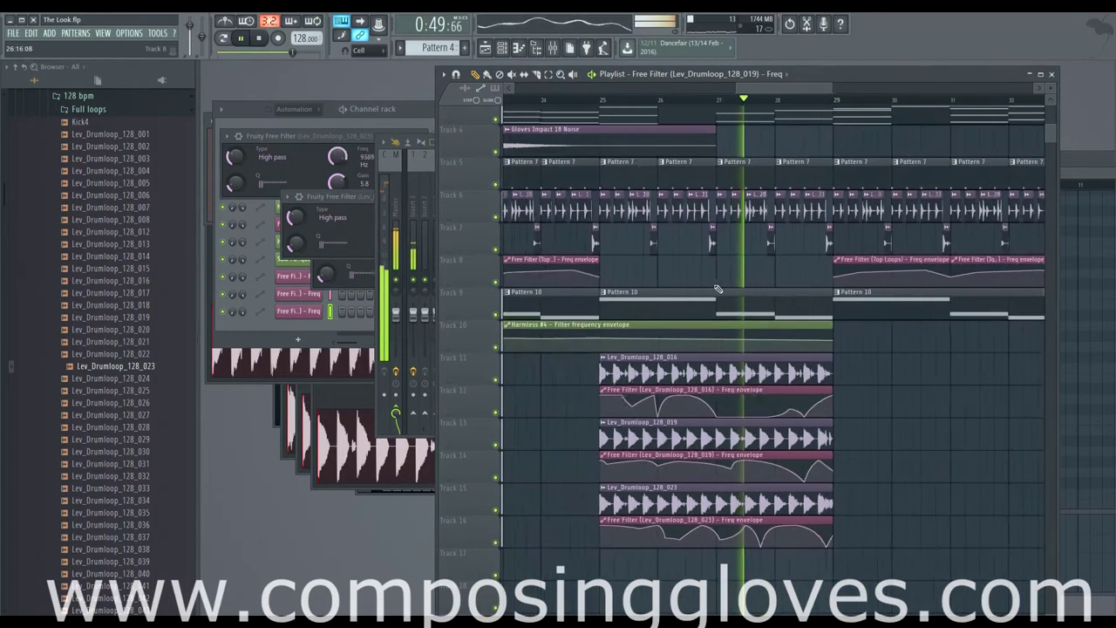
drag(793, 279, 772, 286)
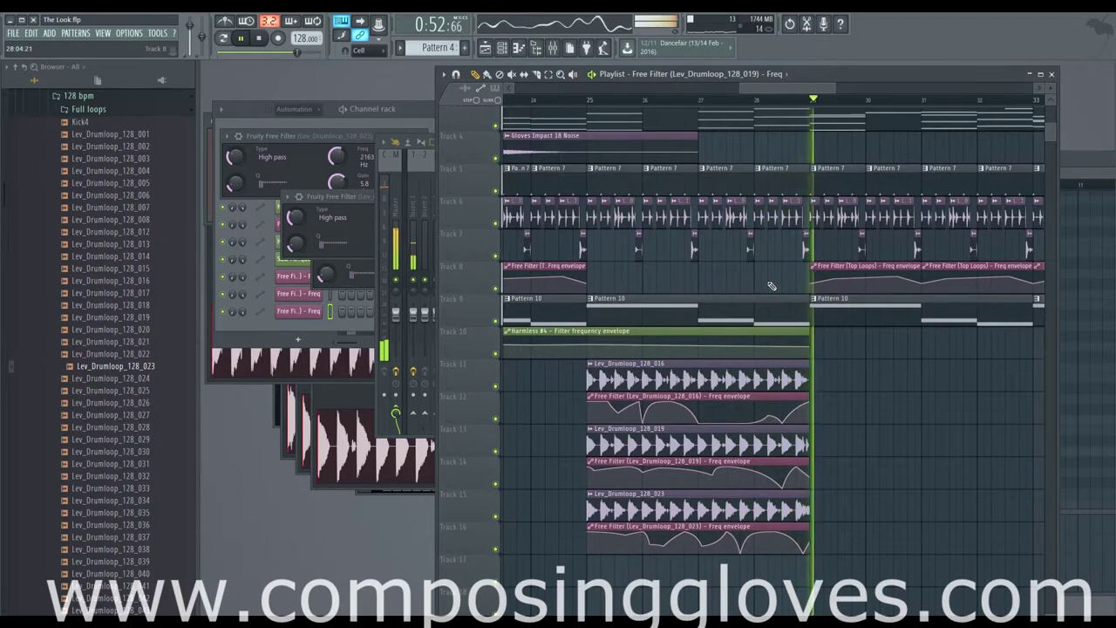
key(space)
Select the drum loop clips and their Freq envelopes on tracks 11 to 16 and duplicate them at bar 29
drag(624, 361, 890, 527)
mouse_move(631, 384)
mouse_down()
mouse_move(863, 384)
mouse_move(817, 381)
mouse_up()
Route the Lev_Drumloop_128_016 mixer track to Insert 12 only
click(553, 49)
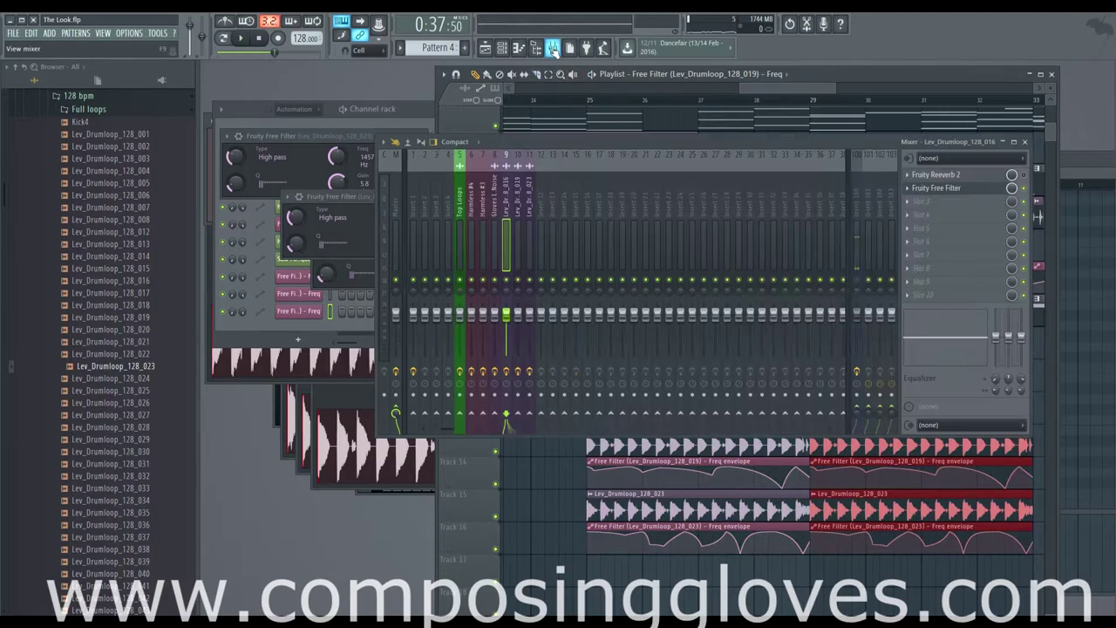
right_click(547, 413)
click(626, 427)
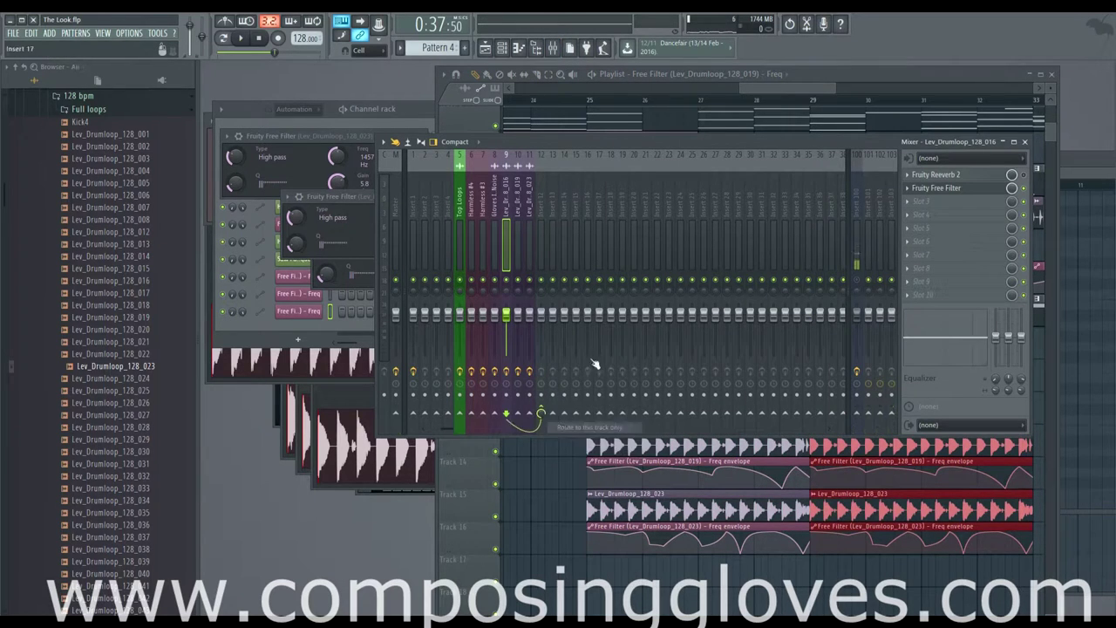
Rename mixer Insert 12 to Drum Loop Madness and colour it green
right_click(540, 201)
click(601, 170)
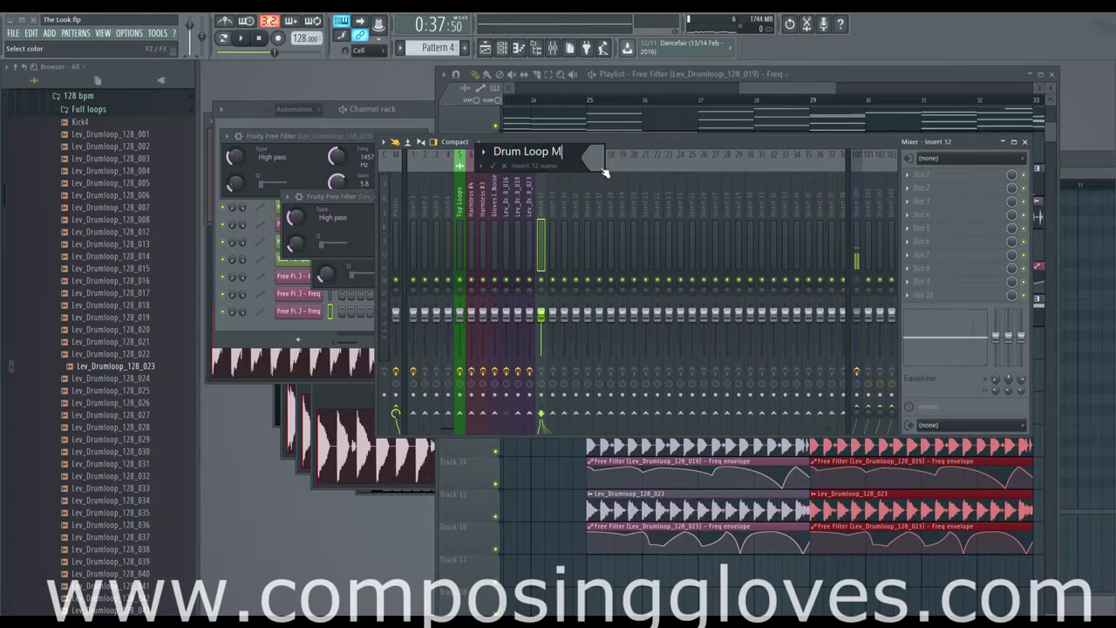
key(Return)
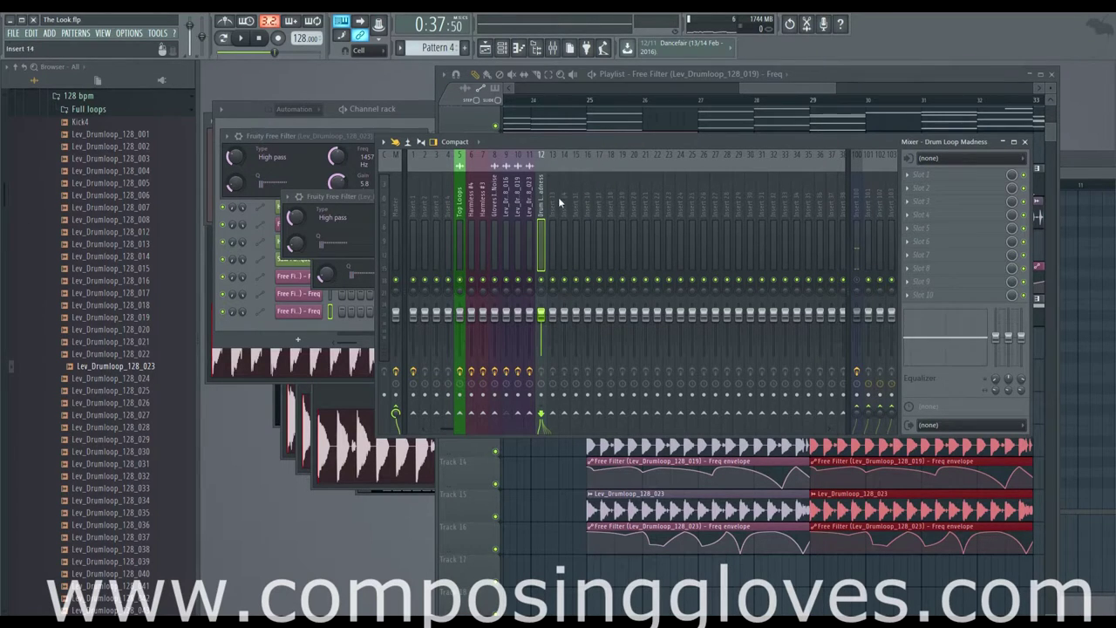
right_click(544, 197)
click(614, 167)
click(607, 153)
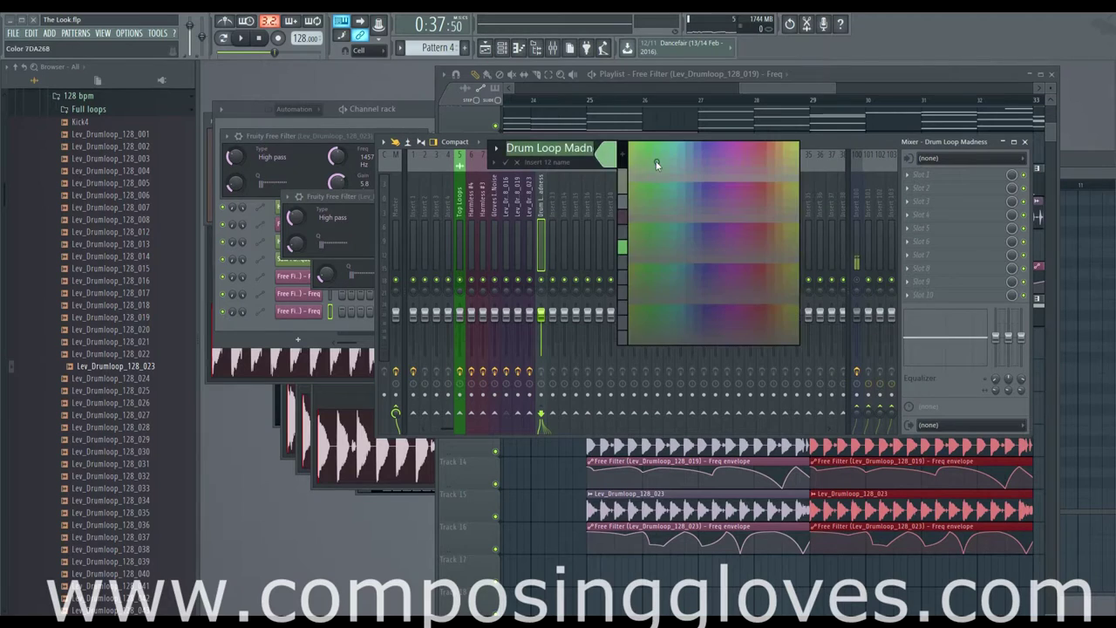
click(661, 164)
key(Return)
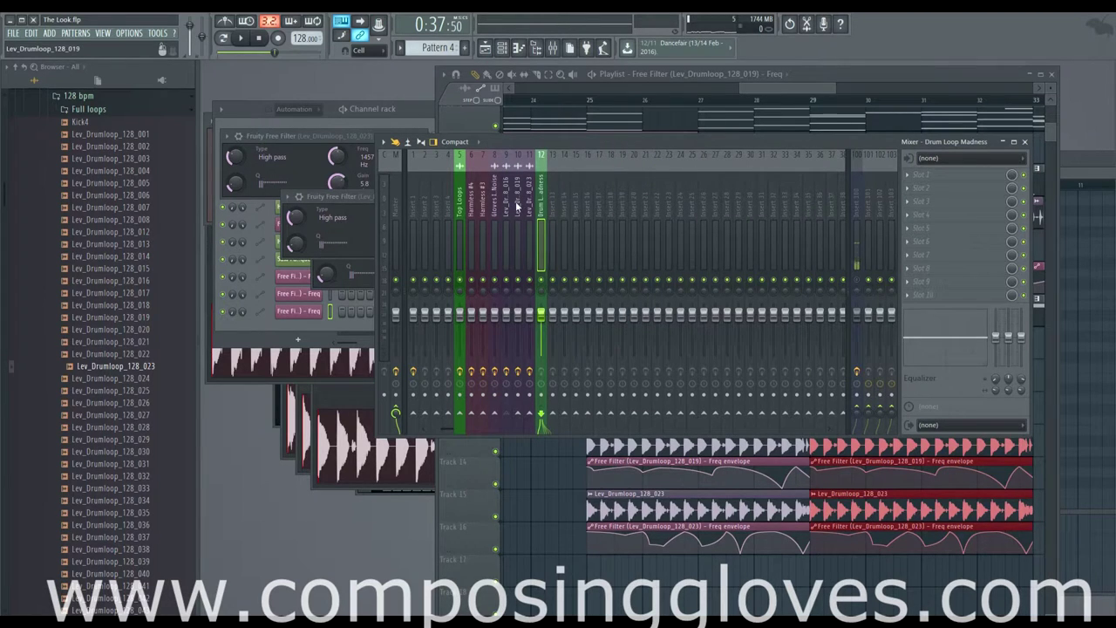
Route the Lev_Drumloop_128_019 and 023 mixer tracks only to Drum Loop Madness, then select that bus track
click(517, 206)
right_click(542, 415)
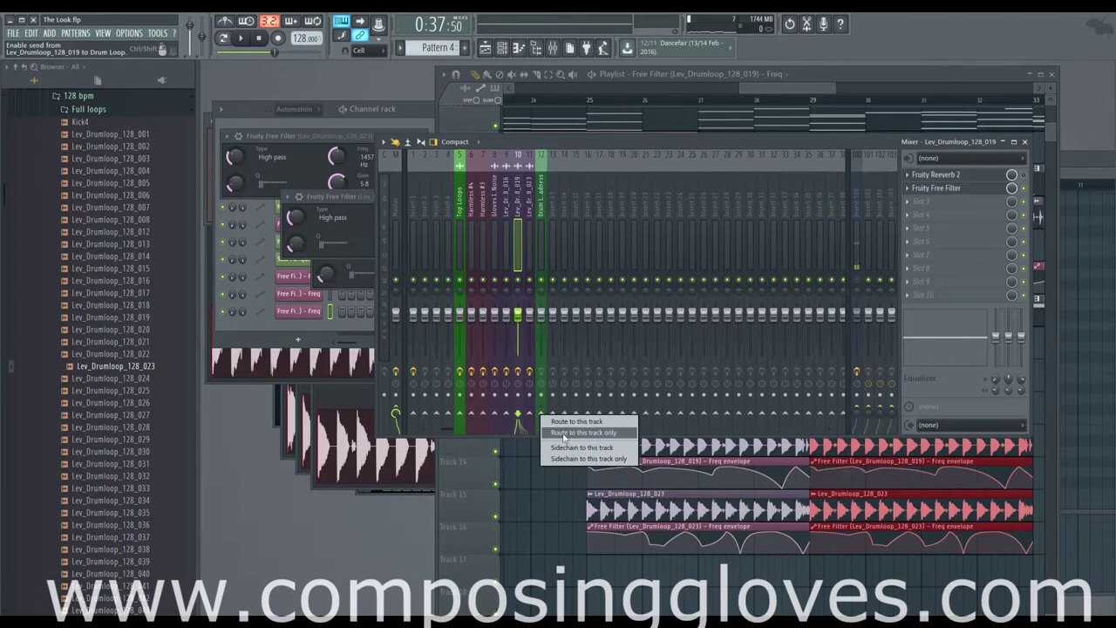
click(578, 433)
click(529, 209)
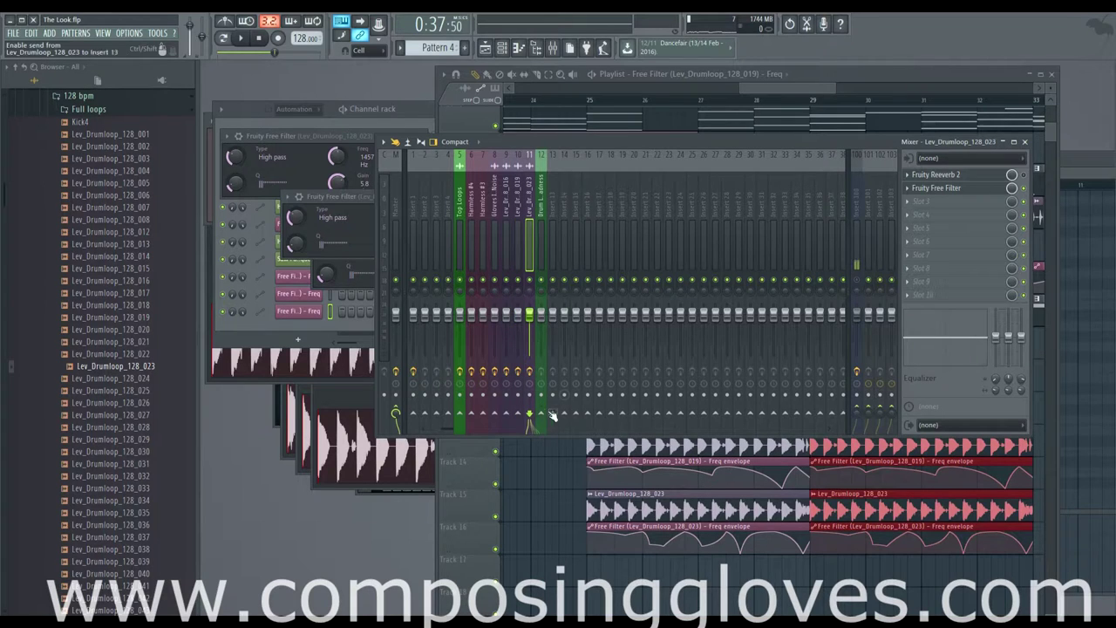
right_click(541, 415)
click(559, 431)
click(544, 211)
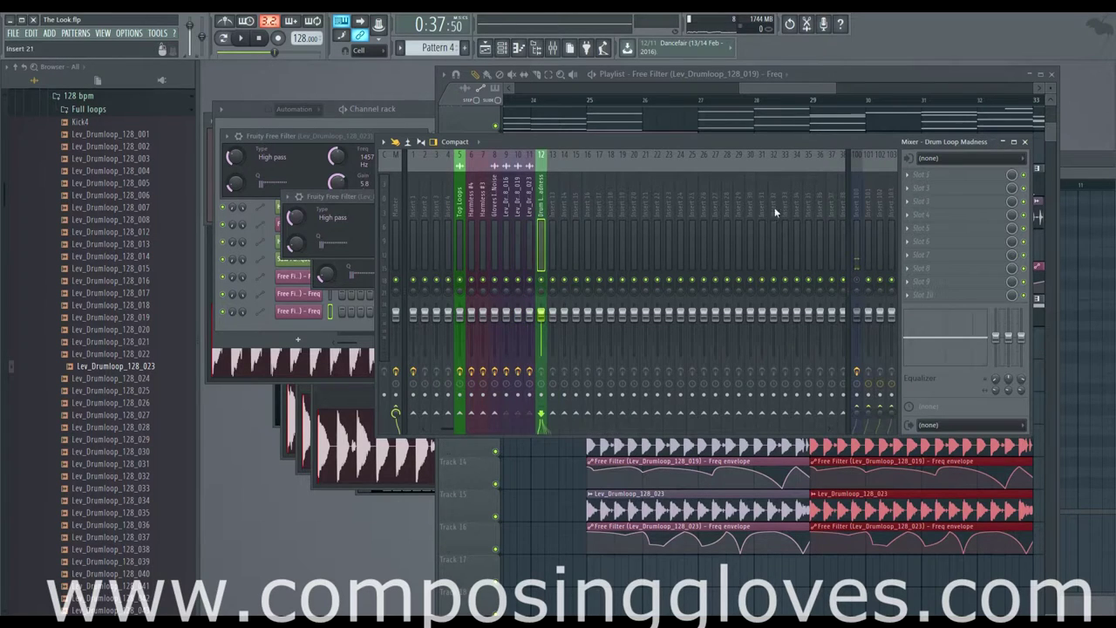
Add Fruity parametric EQ 2 to Drum Loop Madness and roll off its lows and highs during playback, with band 7 near -7.9 dB at 10560 Hz
click(917, 179)
click(959, 460)
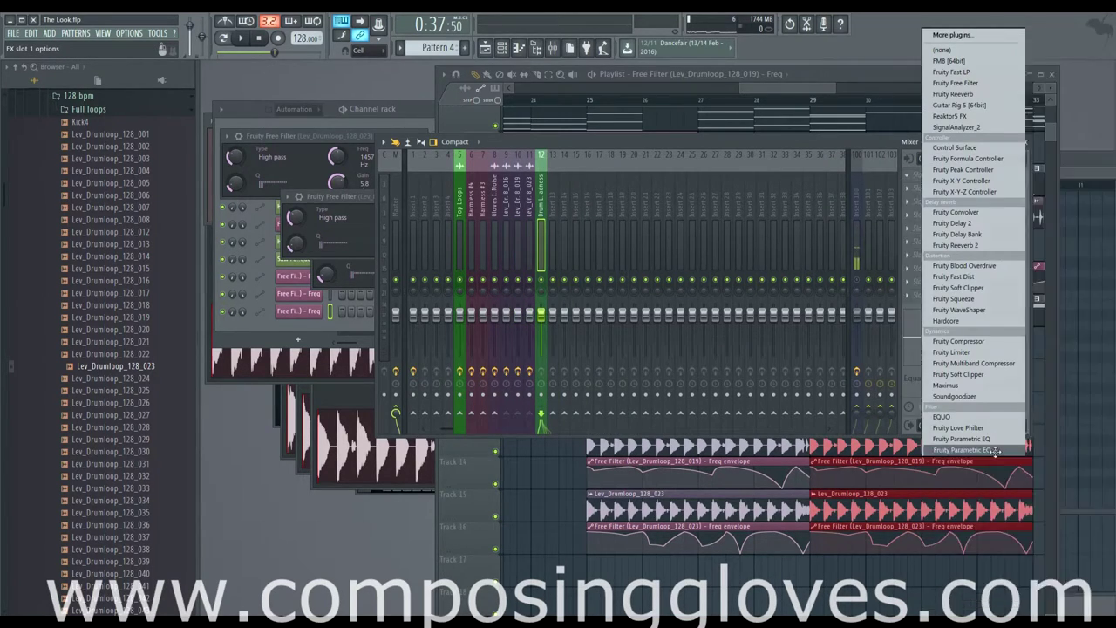
key(space)
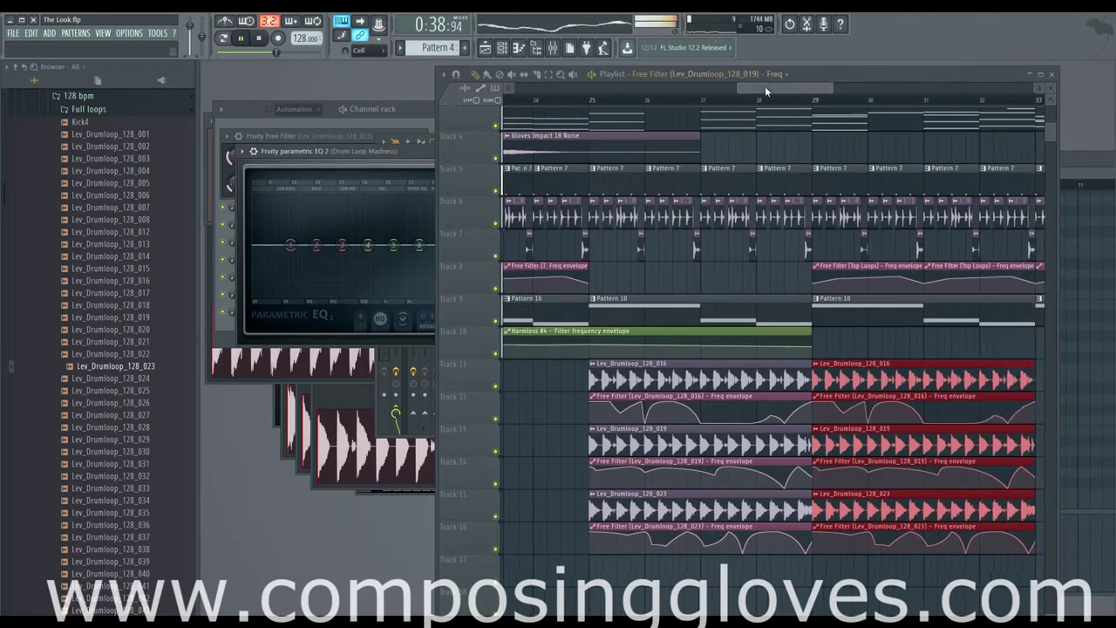
click(772, 84)
click(660, 101)
click(409, 152)
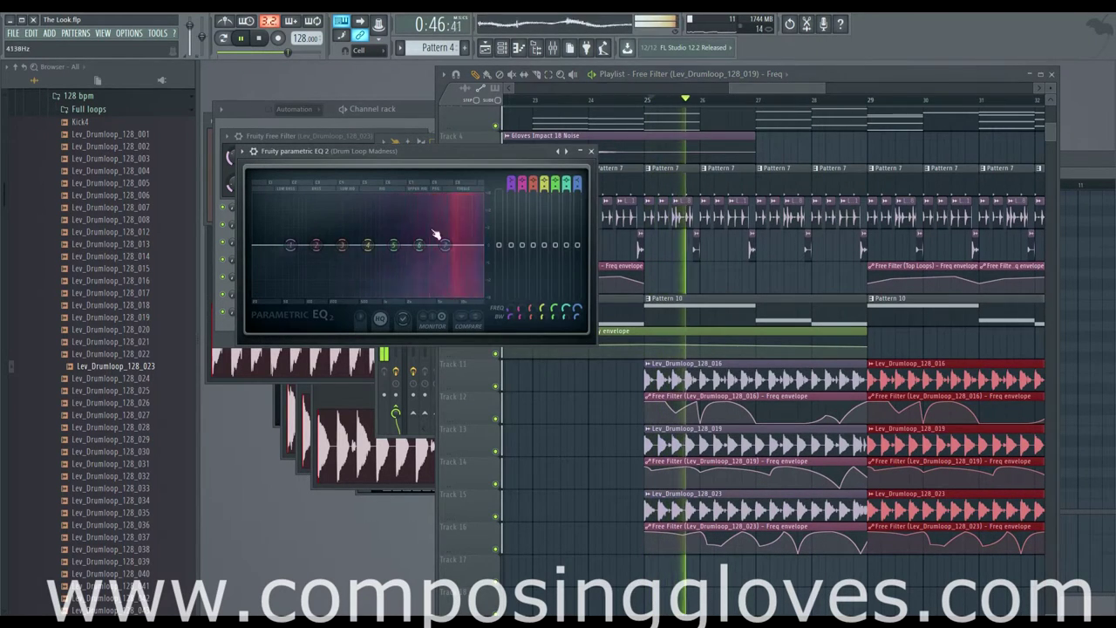
drag(419, 245, 462, 267)
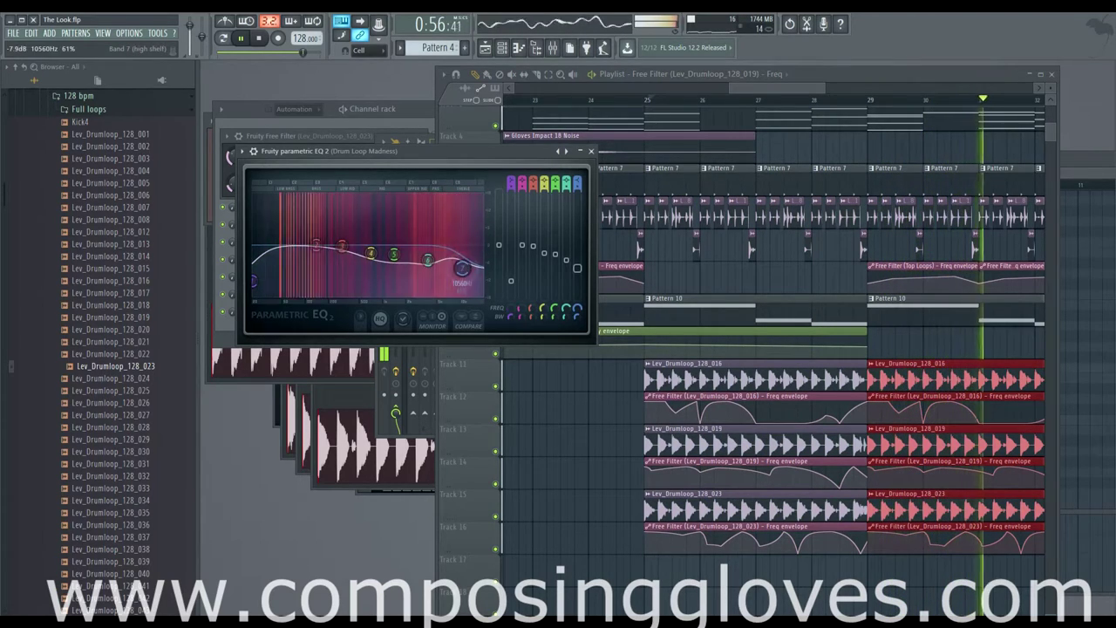
drag(791, 88, 842, 92)
scroll(734, 267, down, 2)
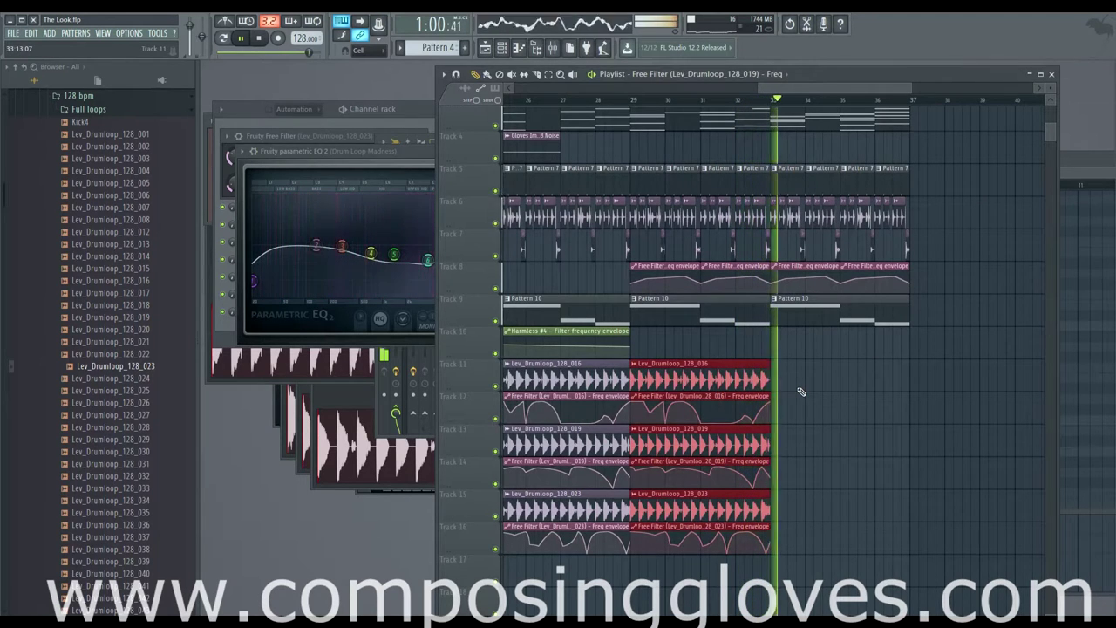
key(space)
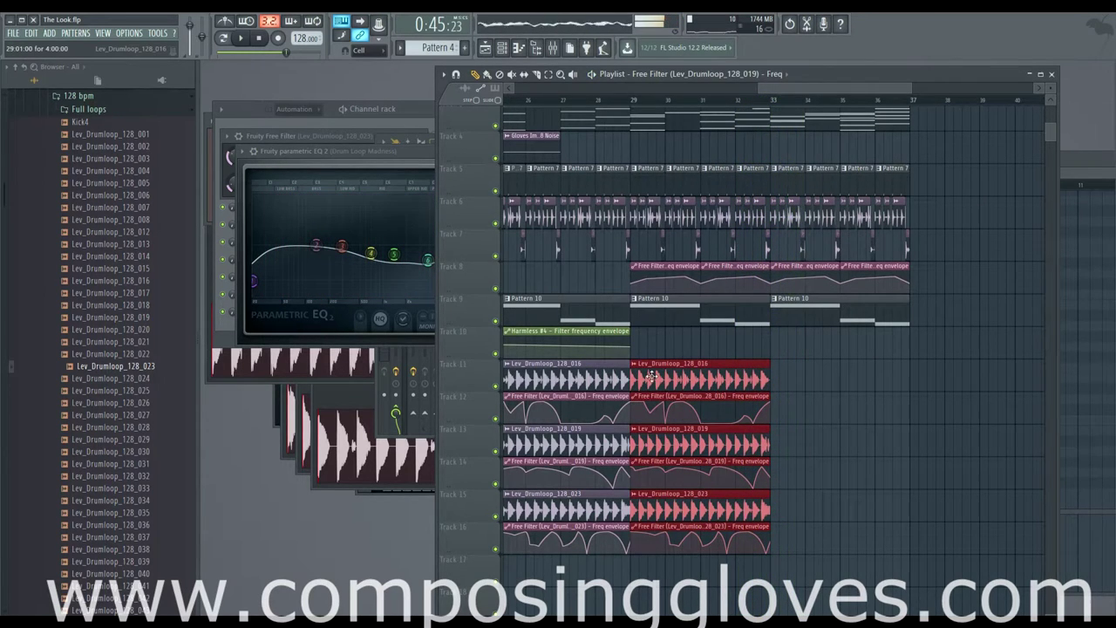
Add Fruity Reeverb 2 to the second effect slot of Drum Loop Madness and start playback from before bar 25
scroll(825, 313, down, 2)
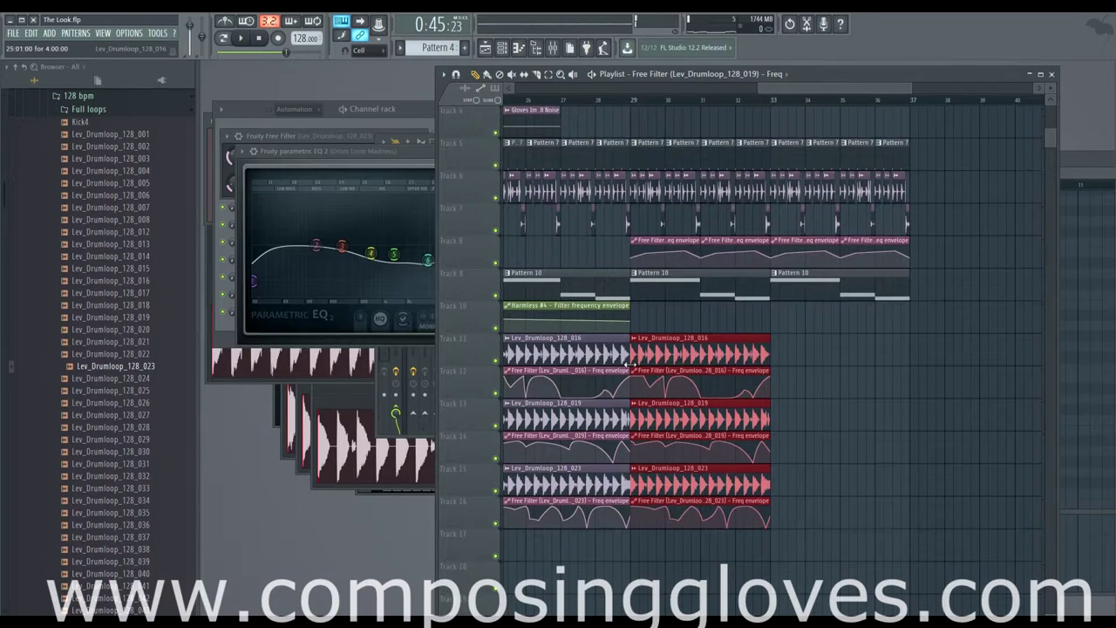
drag(668, 338, 1035, 357)
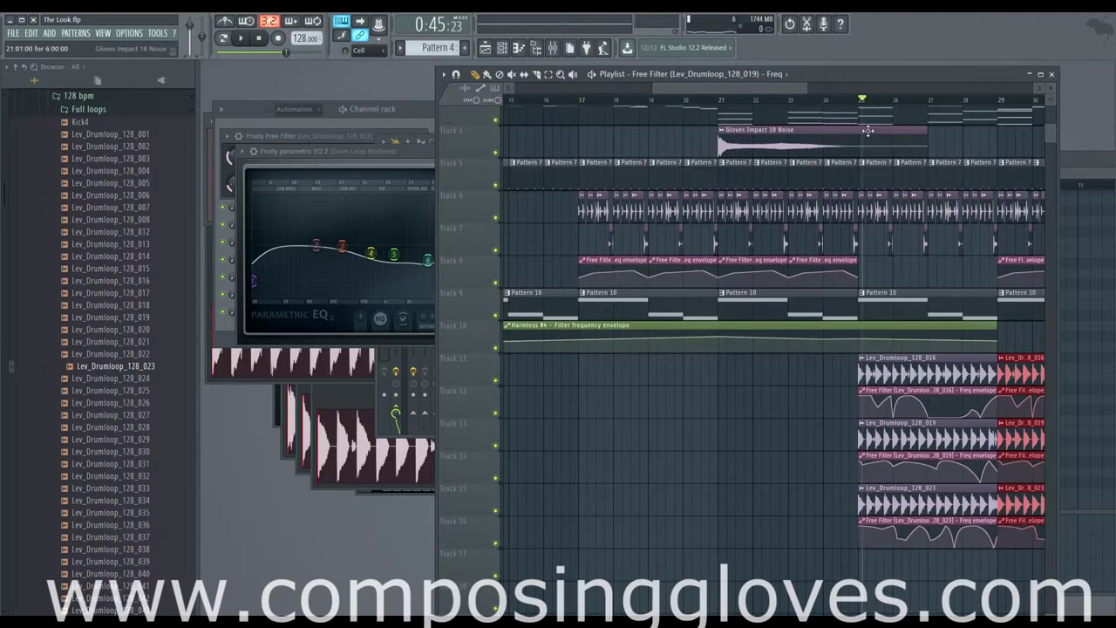
click(553, 49)
click(911, 190)
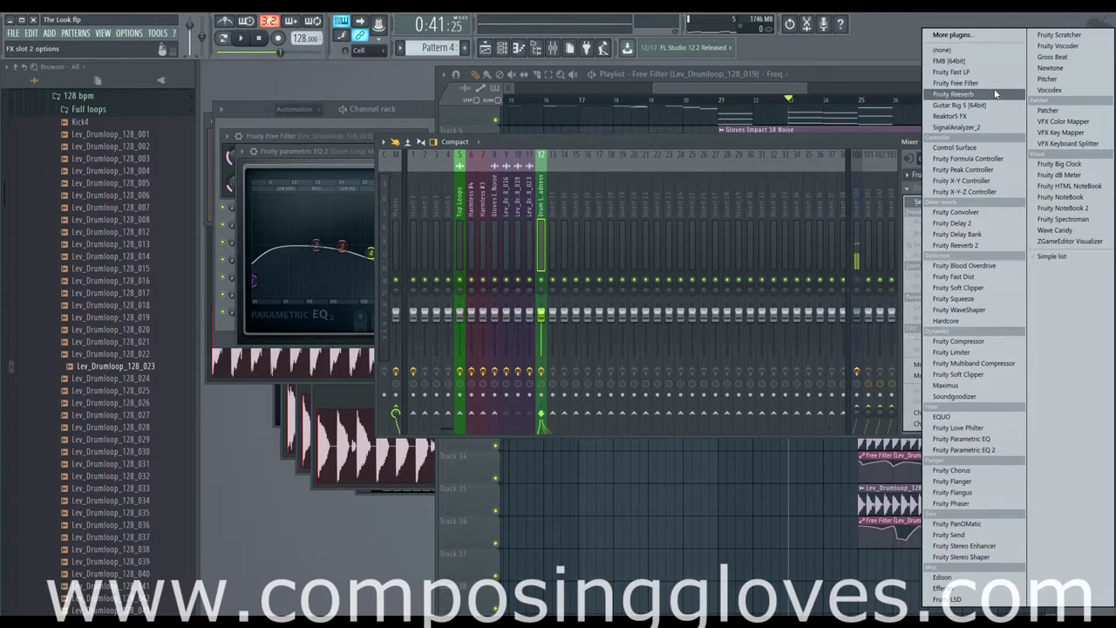
click(977, 247)
key(space)
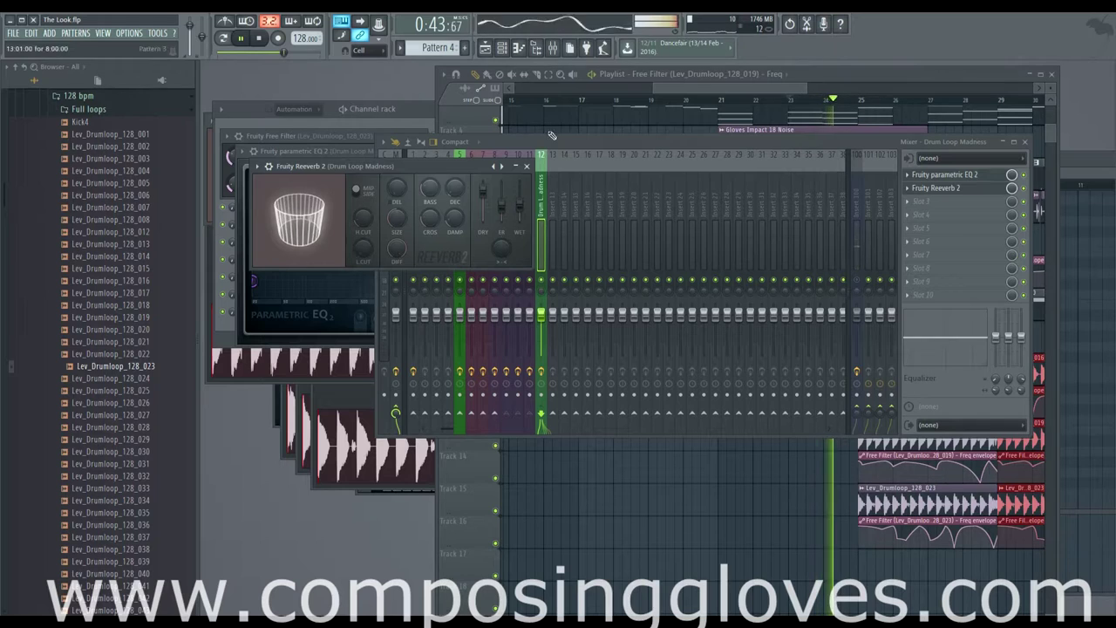
Adjust the wet level and low cut of Drum Loop Madness's Fruity Reeverb 2 while auditioning the drum loops
drag(528, 218, 523, 209)
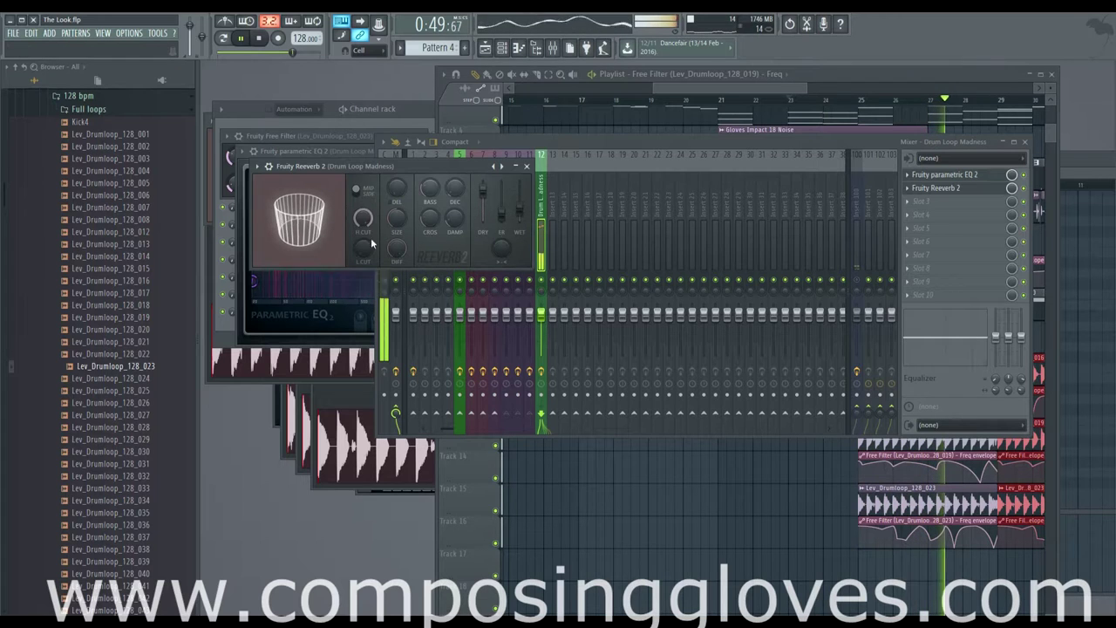
drag(359, 248, 353, 246)
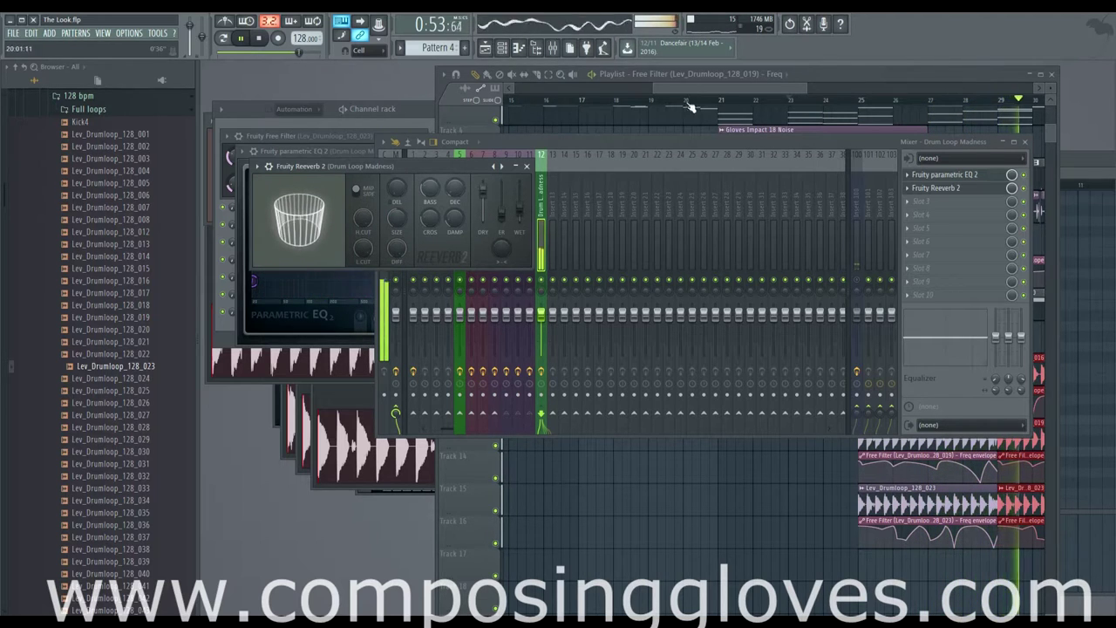
click(695, 83)
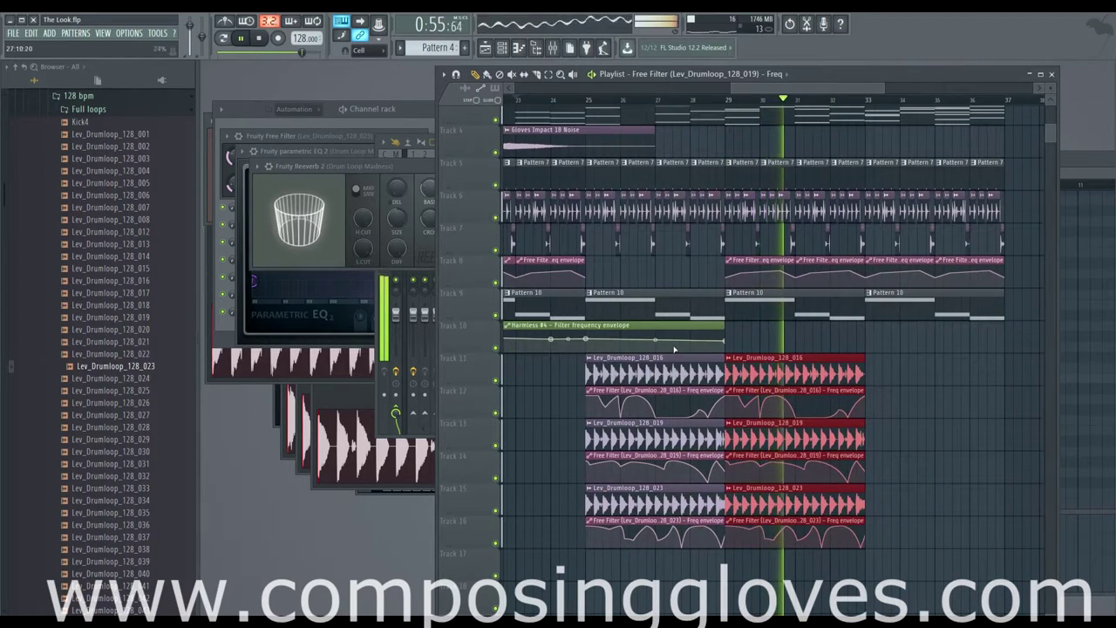
click(418, 162)
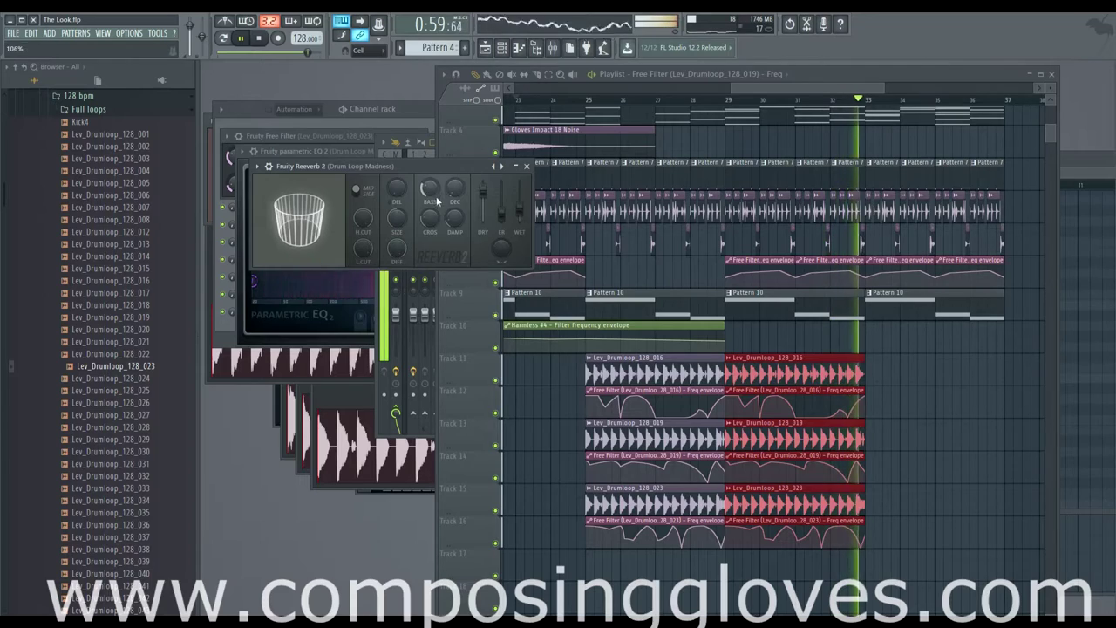
key(space)
Collapse the expanded drum loop folders in the browser, including 128 bpm and Loops - Drums
scroll(722, 398, up, 3)
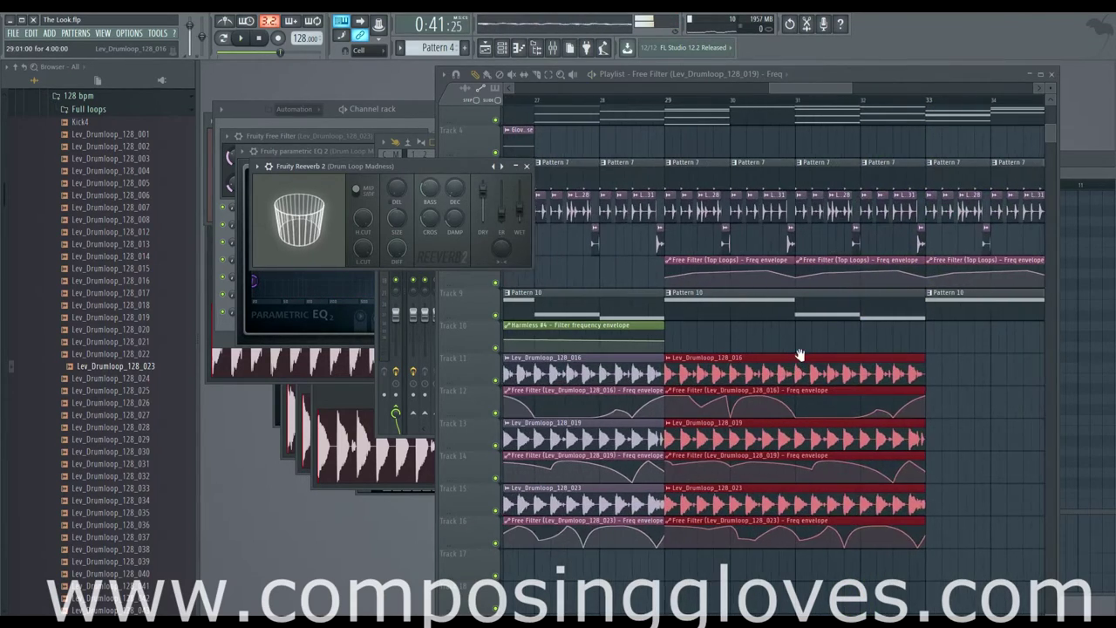
scroll(722, 397, down, 4)
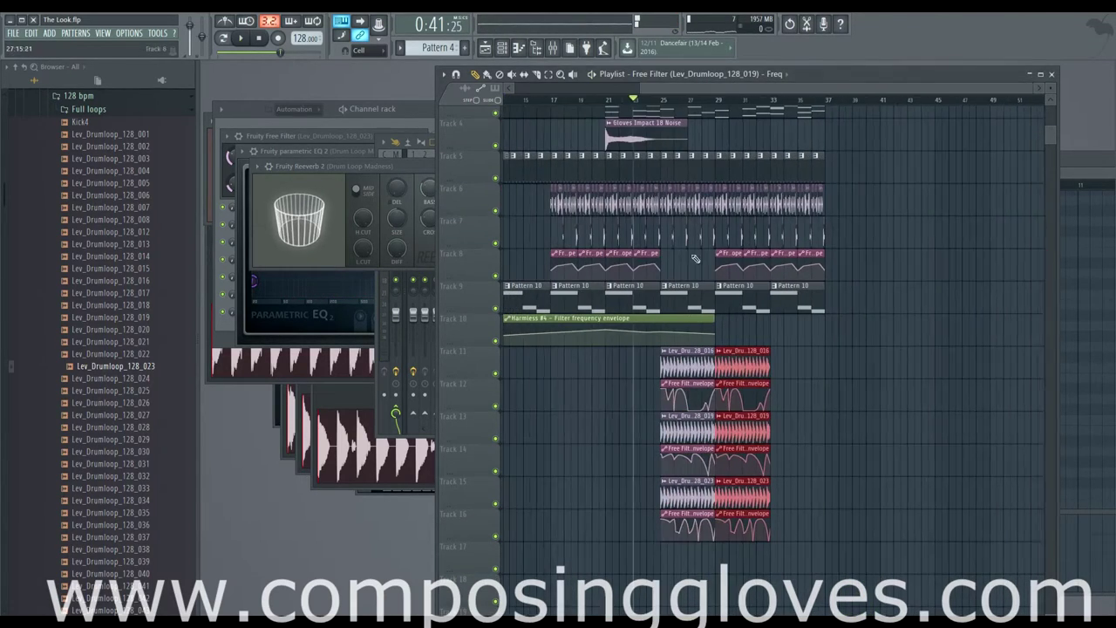
click(108, 115)
scroll(259, 240, up, 5)
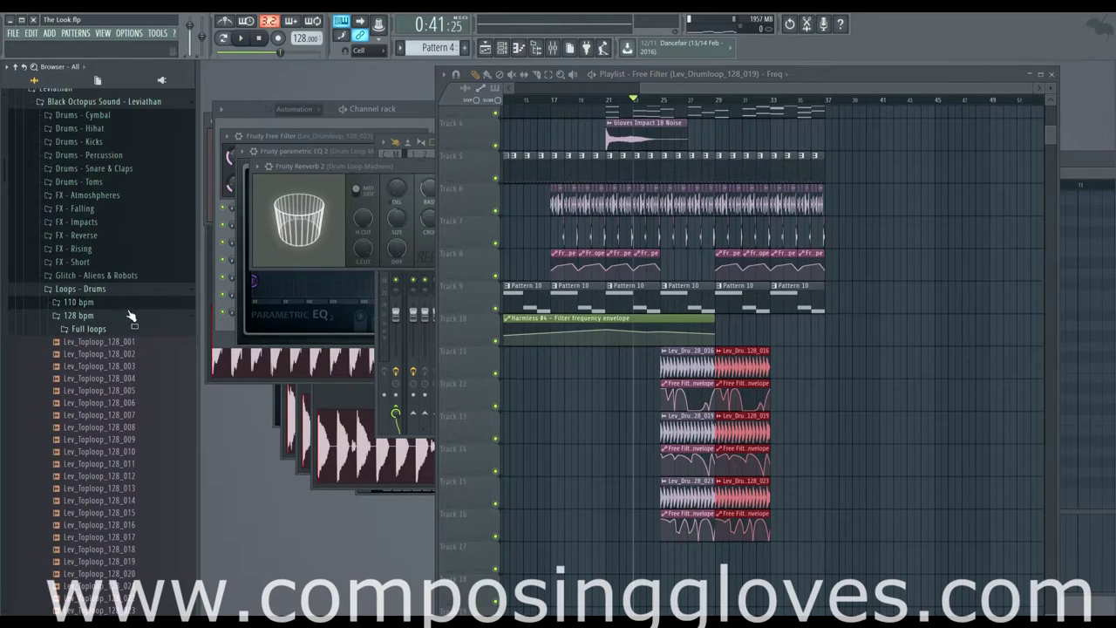
click(99, 300)
click(117, 225)
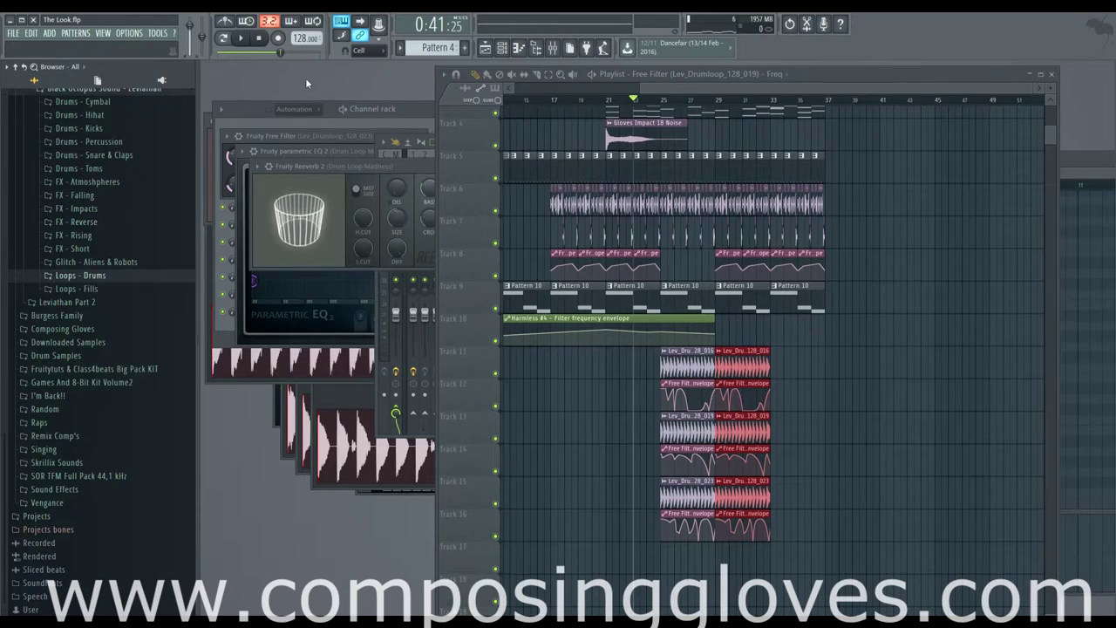
Create the new empty Pattern 12 and filter the channel rack to the Unsorted group
click(311, 105)
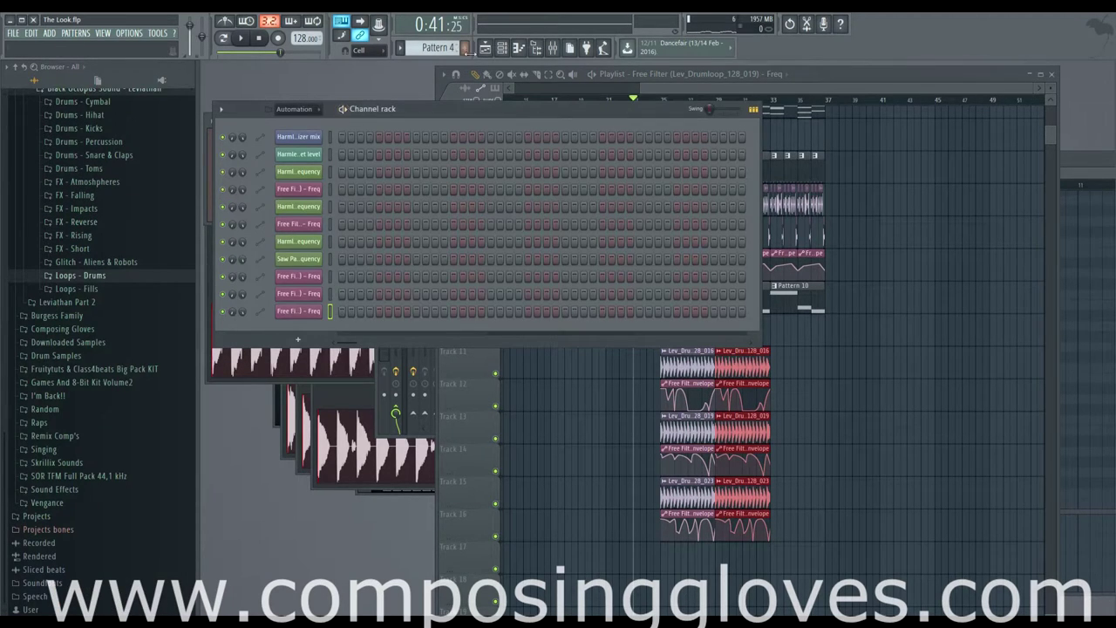
click(466, 48)
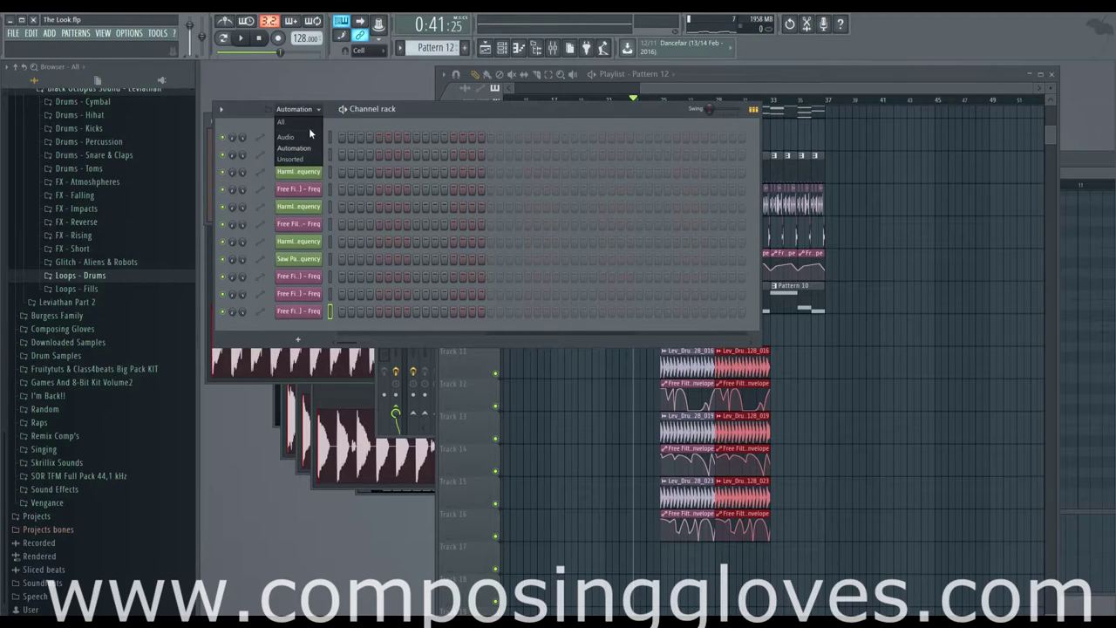
click(304, 127)
scroll(357, 285, down, 1)
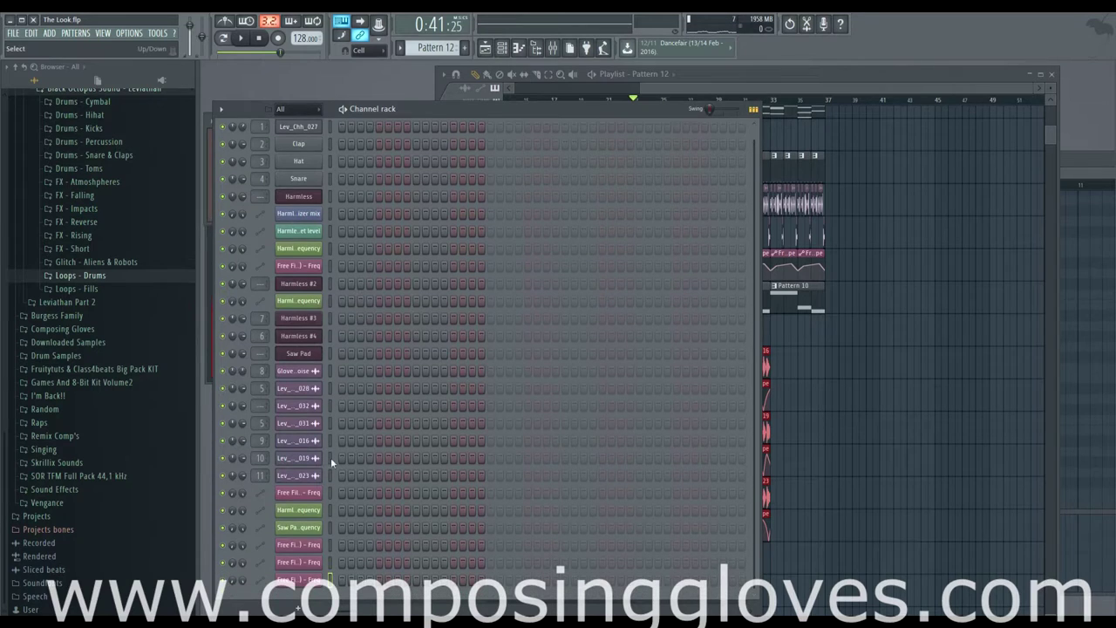
click(312, 159)
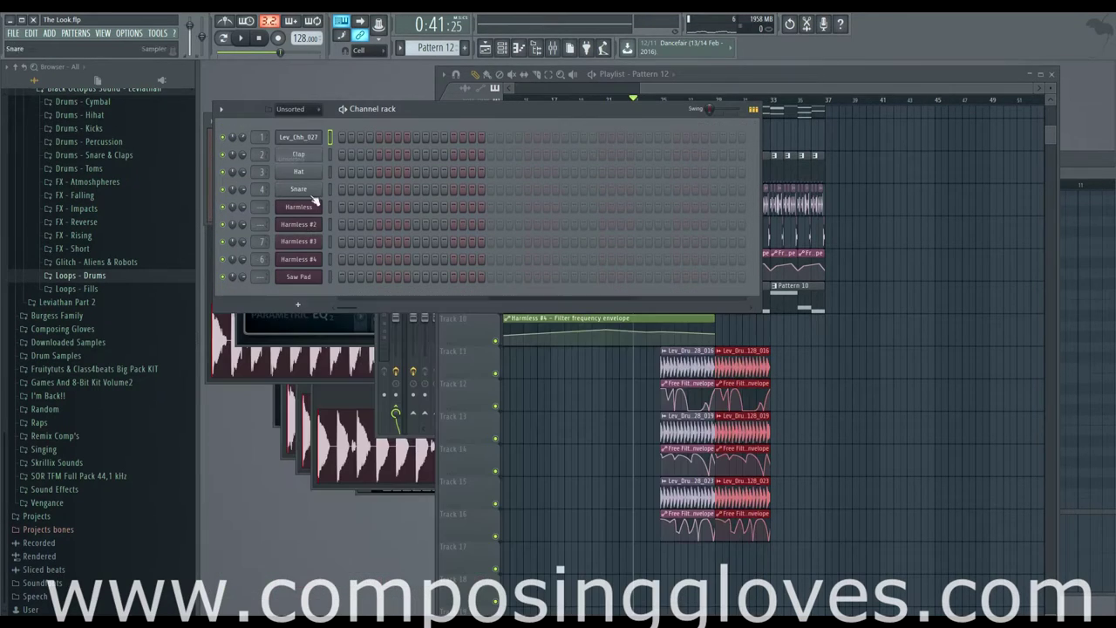
Add a Harmless synth channel to the rack and reposition its plugin window
click(295, 301)
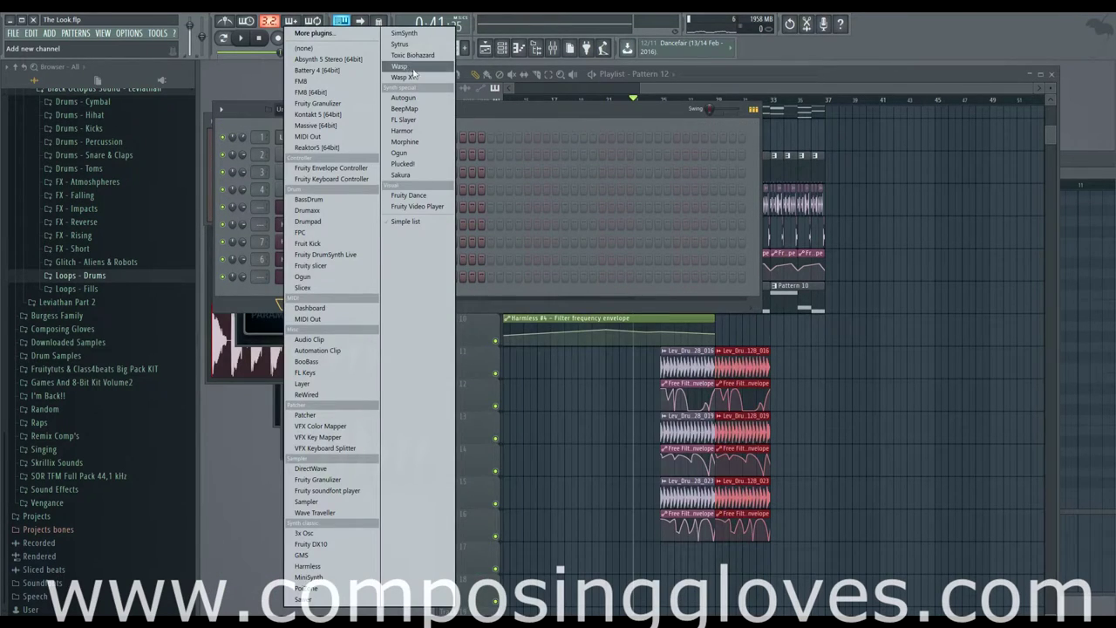
click(307, 566)
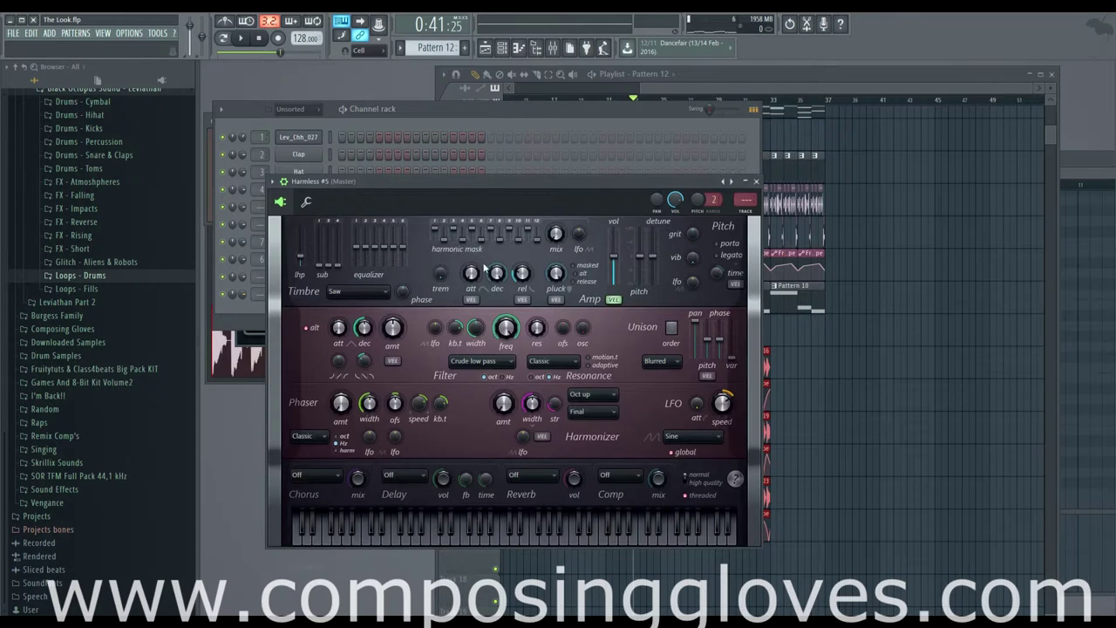
drag(483, 181, 530, 138)
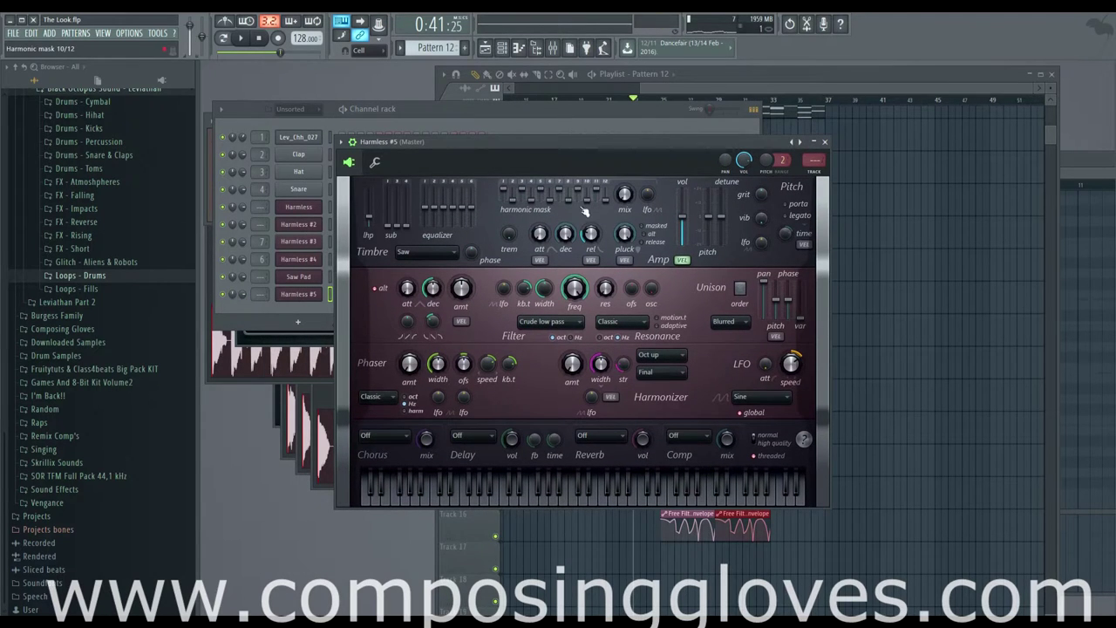
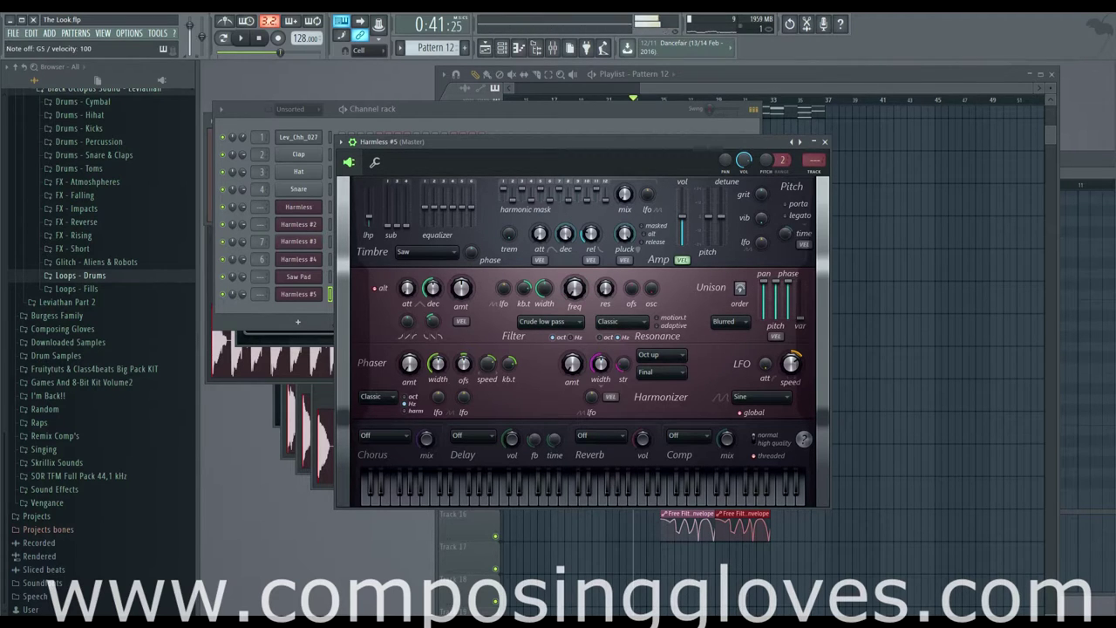
Open the piano roll for Harmless #5 and draw a three-bar A4 note starting at bar 1
click(297, 308)
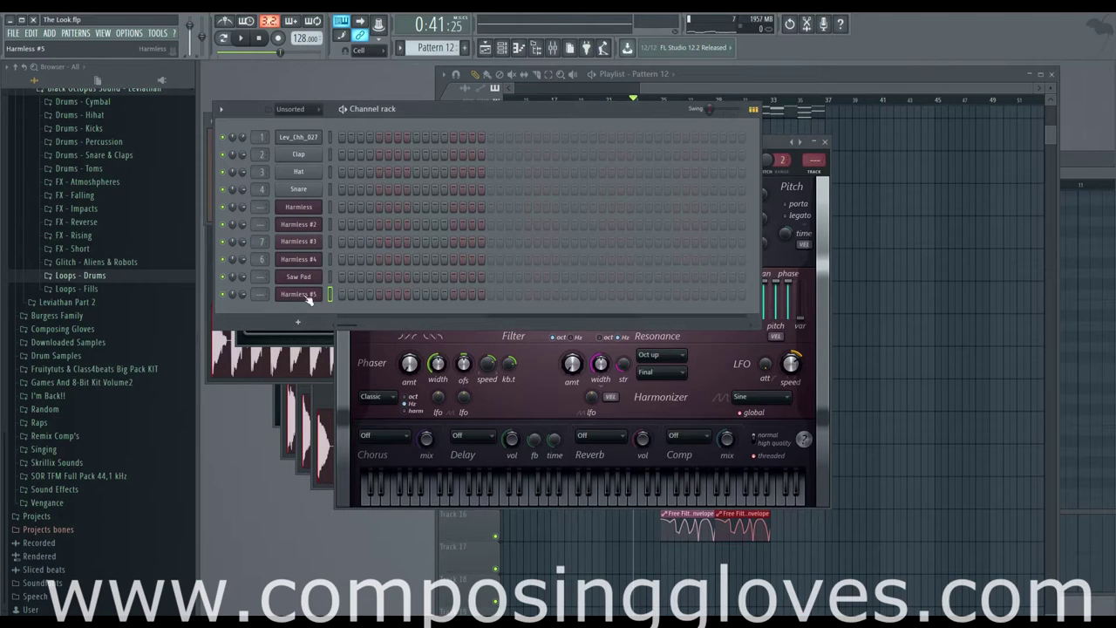
right_click(308, 297)
click(404, 293)
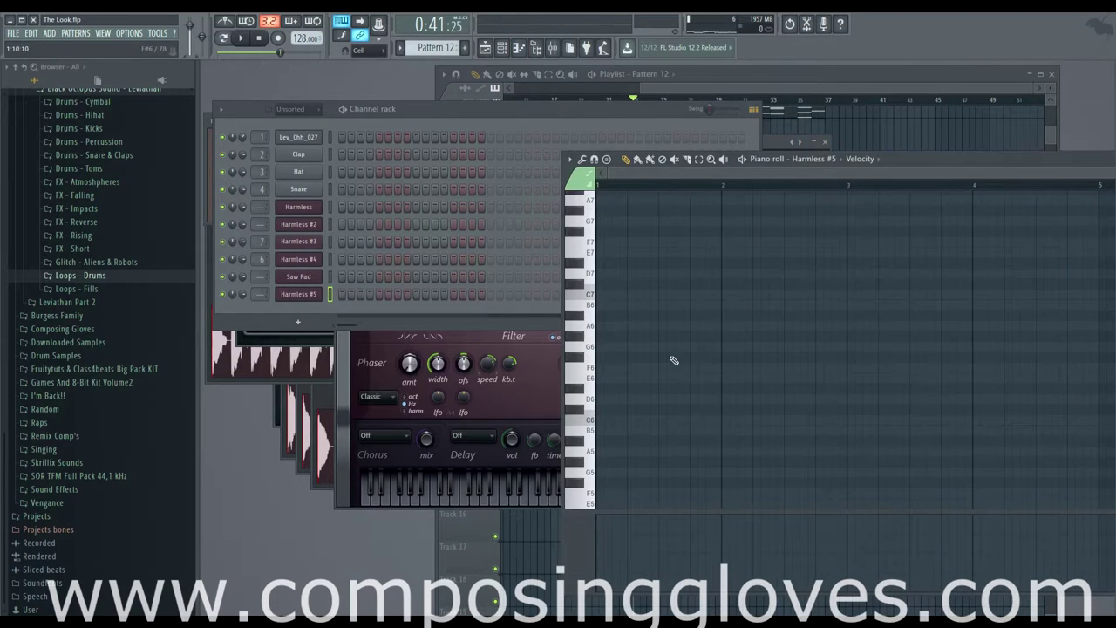
scroll(674, 361, down, 3)
click(622, 462)
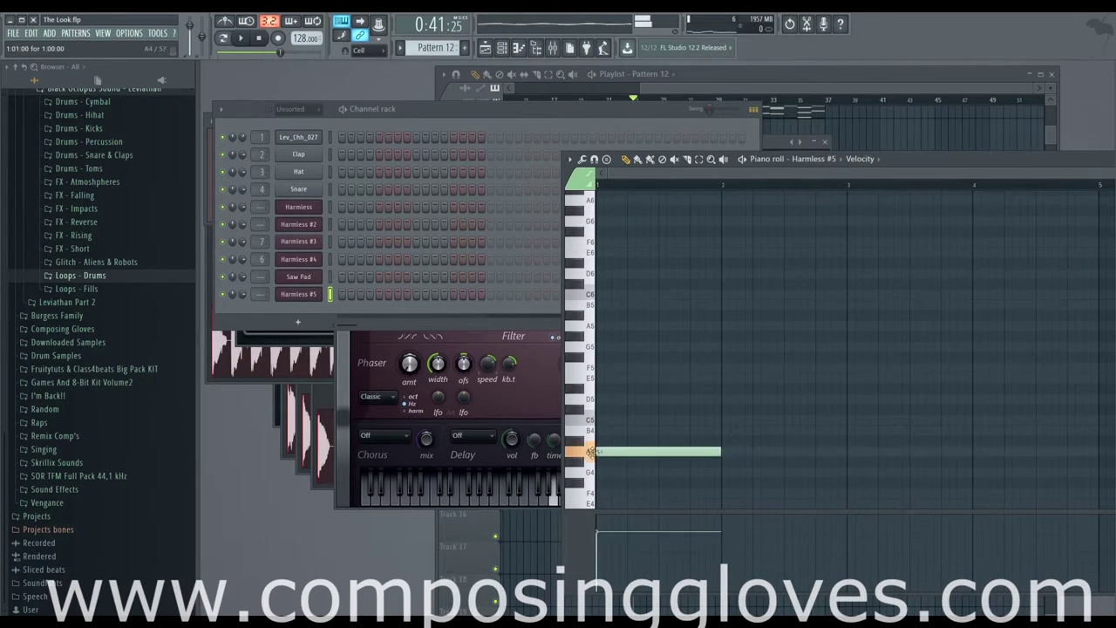
drag(723, 451, 971, 451)
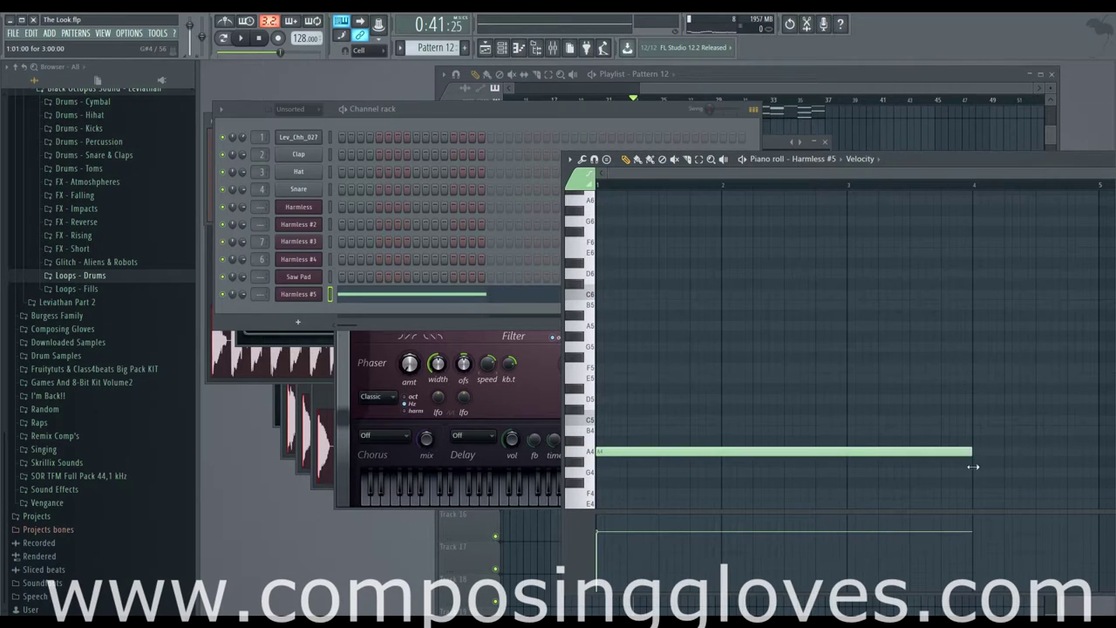
Extend the A4 note in the Harmless #5 piano roll to eight bars and reposition the piano roll window
scroll(884, 451, down, 1)
scroll(879, 419, down, 1)
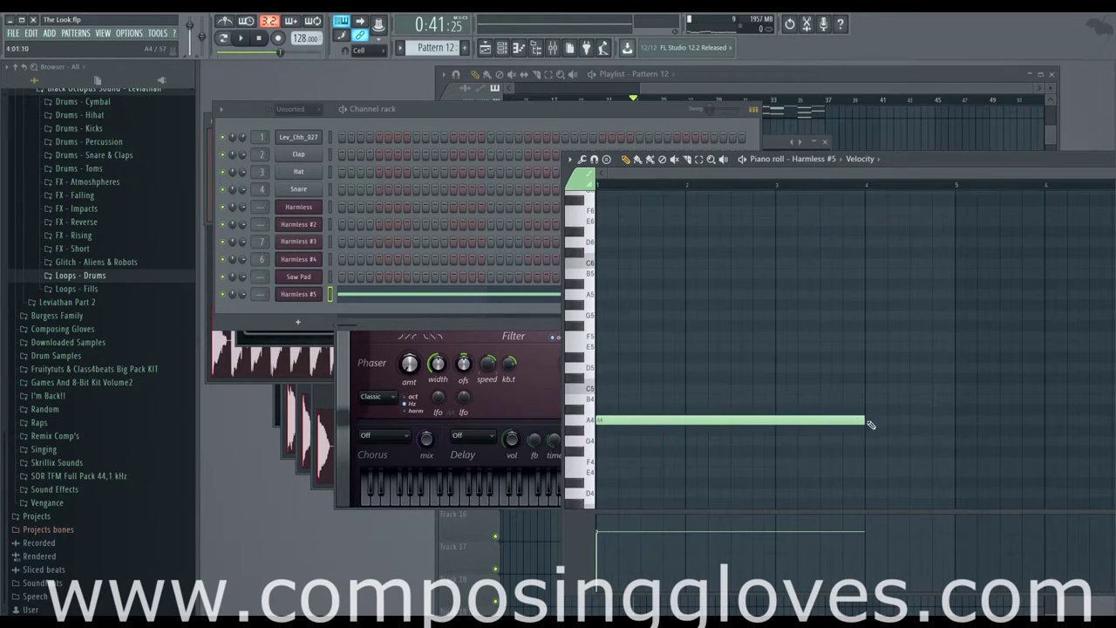
drag(916, 423, 1111, 446)
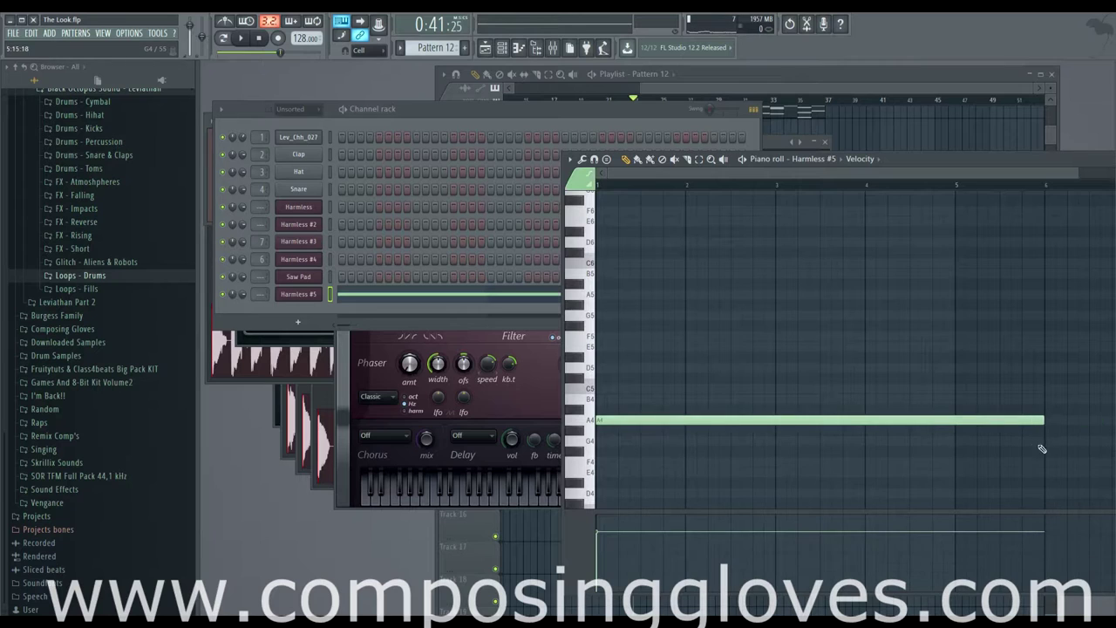
scroll(907, 415, down, 1)
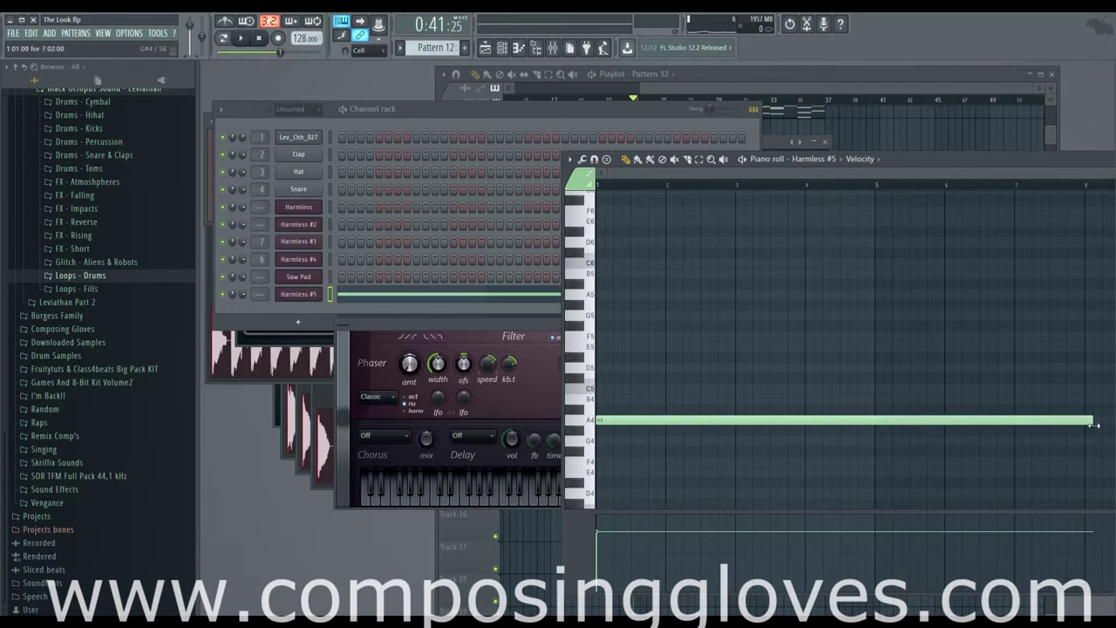
drag(1112, 419, 1105, 420)
scroll(1035, 428, down, 2)
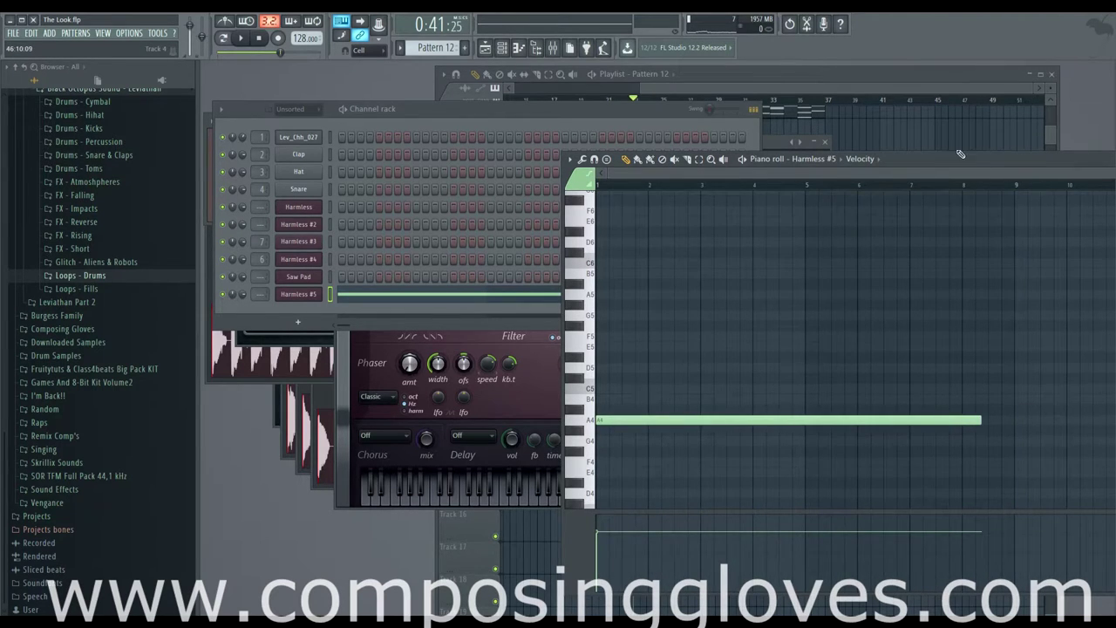
drag(959, 155, 796, 161)
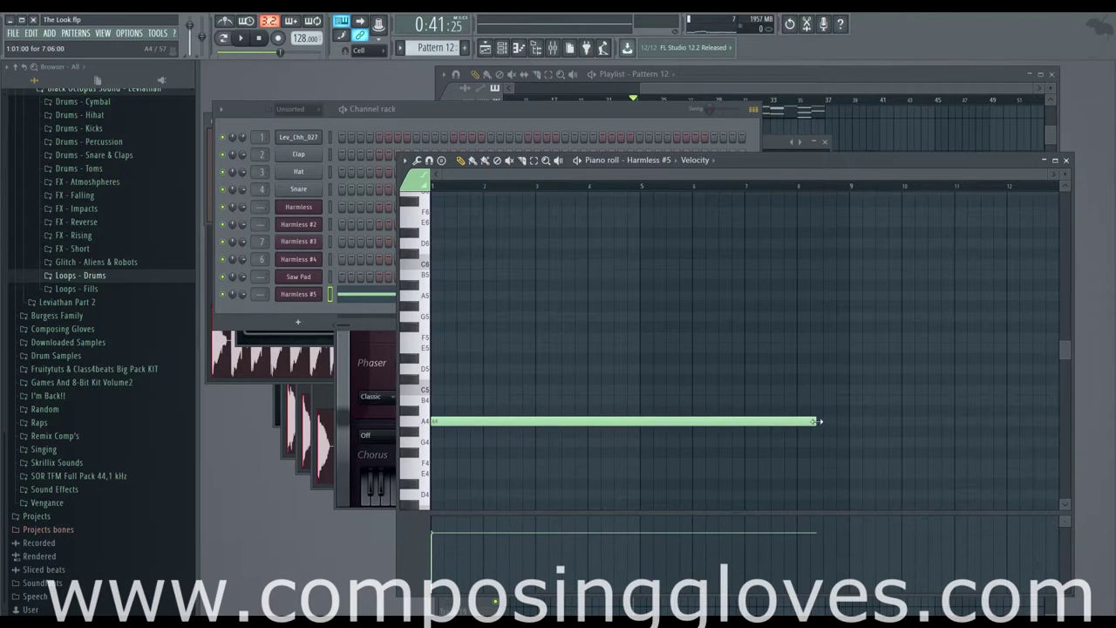
scroll(851, 426, up, 4)
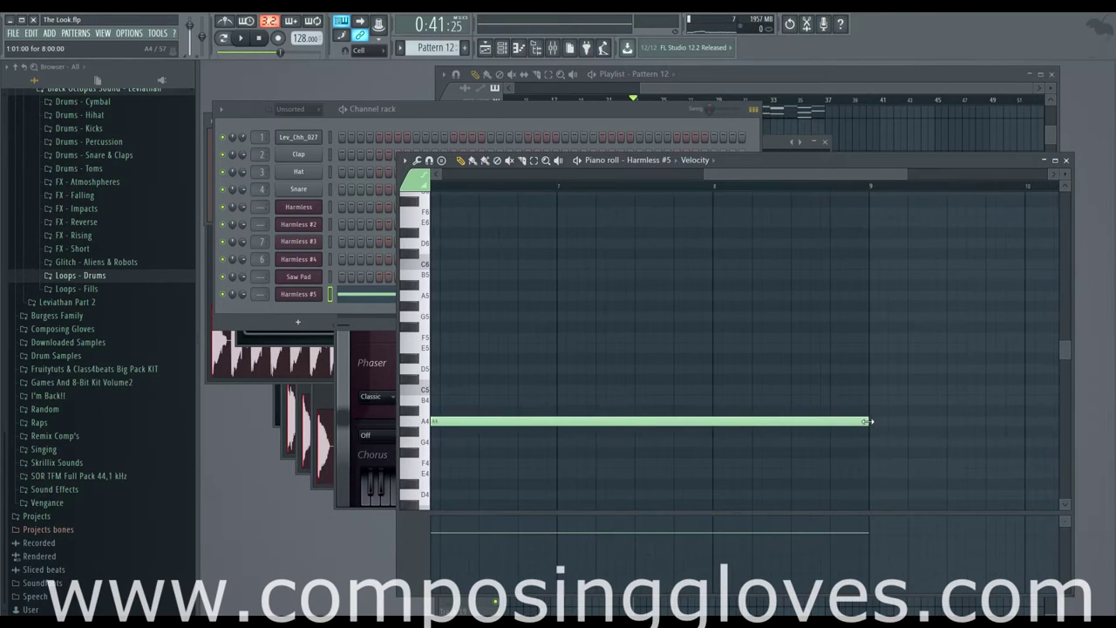
scroll(723, 403, down, 4)
scroll(501, 240, up, 4)
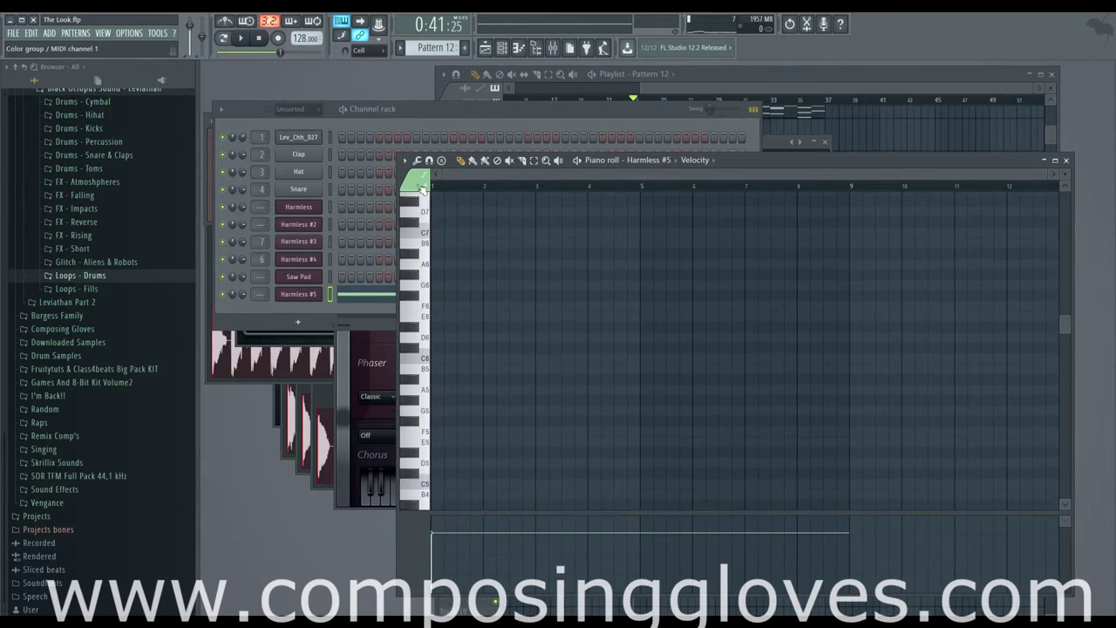
Add a slide note starting at 1:05:00, shorten it to 7:08:00, and raise it from A7 to E8
scroll(483, 276, up, 6)
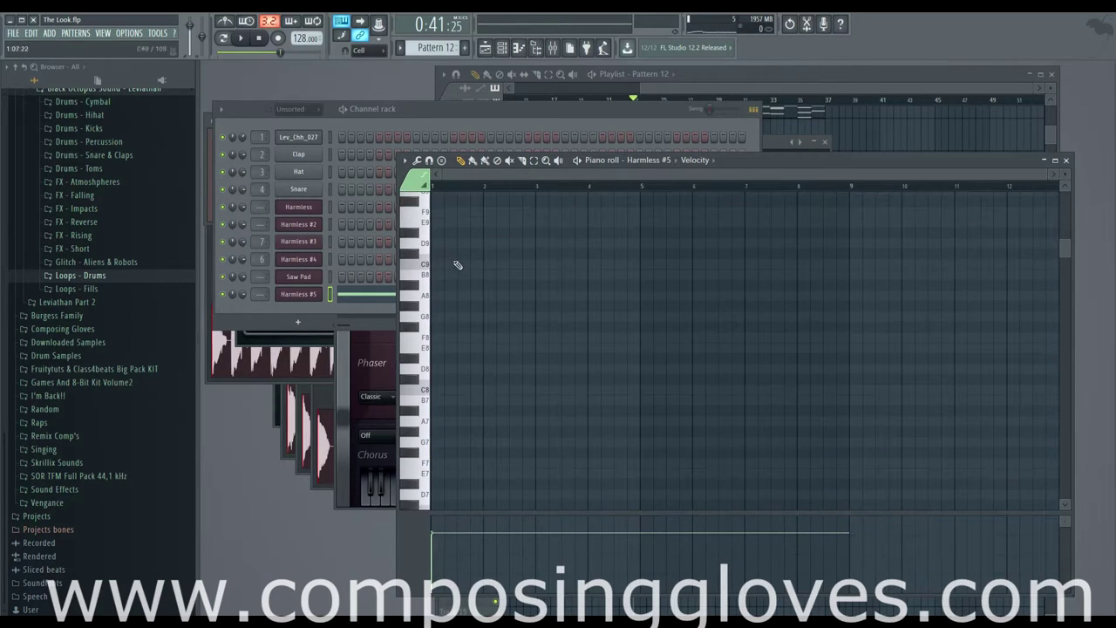
drag(463, 367, 458, 425)
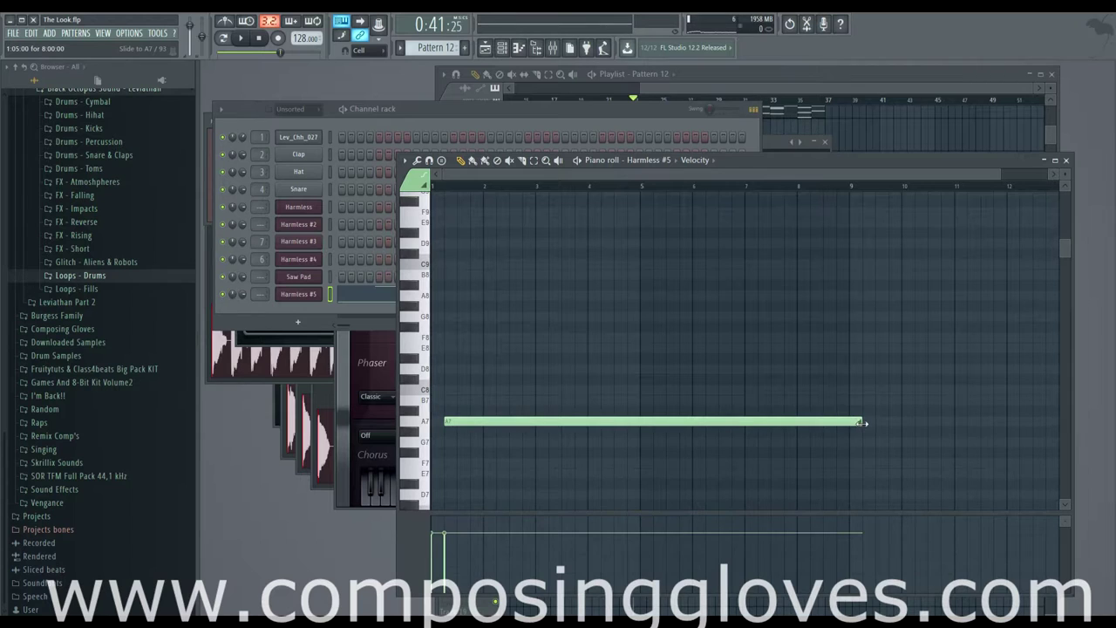
mouse_move(822, 426)
mouse_down()
mouse_move(817, 435)
mouse_move(817, 399)
mouse_move(816, 413)
mouse_up()
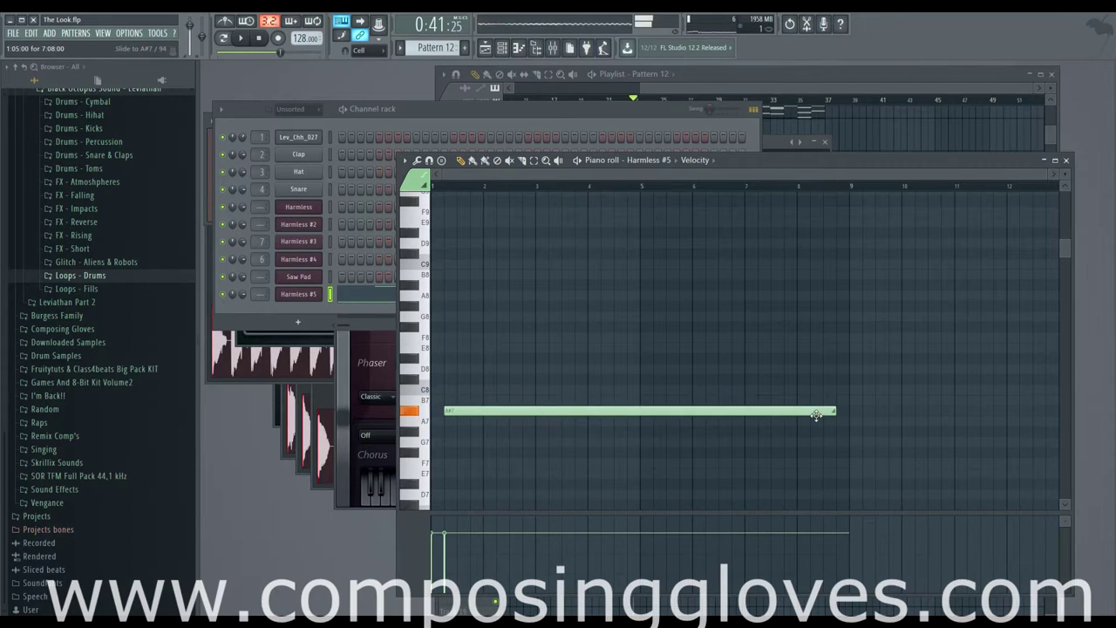
scroll(688, 334, down, 10)
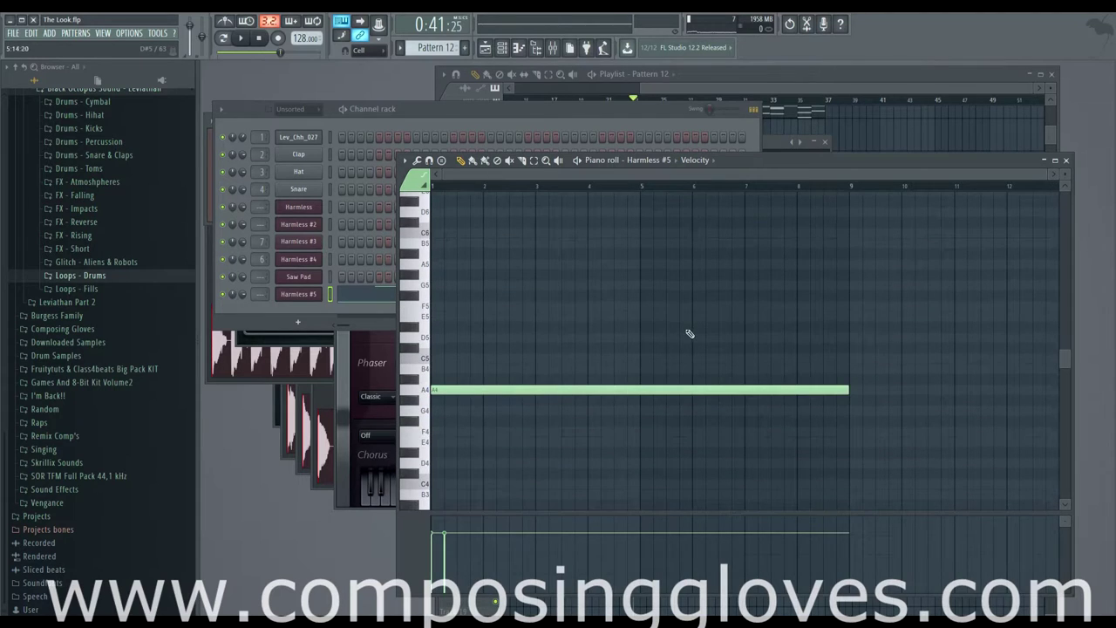
scroll(566, 348, up, 10)
drag(471, 339, 491, 291)
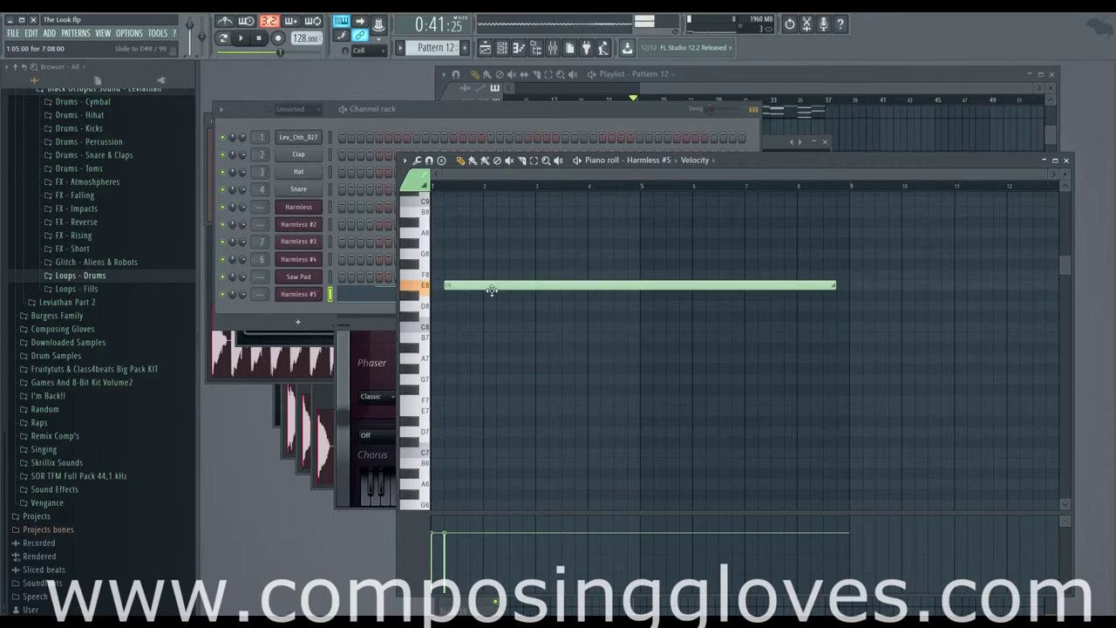
Place Pattern 12 on Track 17 at bar 29 and select the playlist range from 28:13:00 to 37:05:00
click(702, 90)
scroll(713, 245, up, 2)
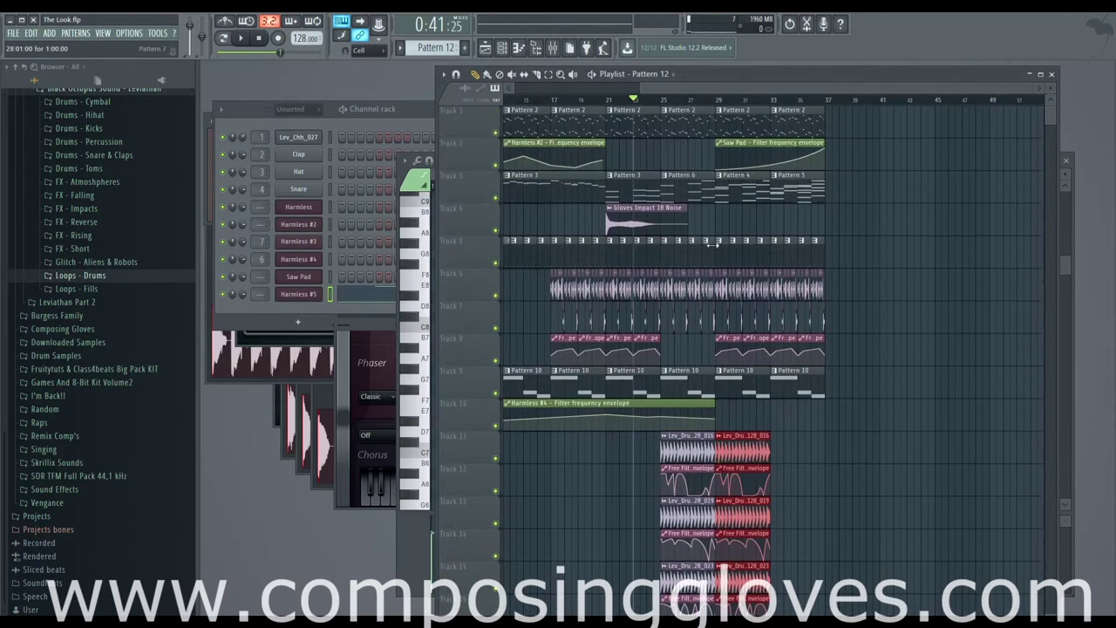
scroll(713, 245, down, 2)
click(734, 454)
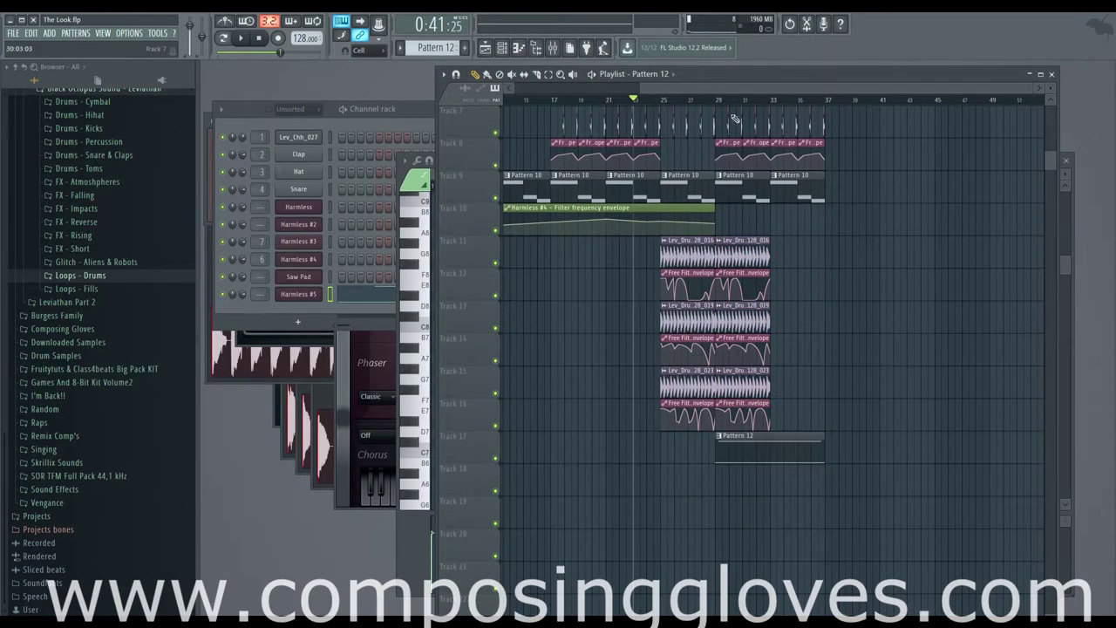
drag(713, 103, 821, 143)
scroll(774, 170, up, 3)
drag(603, 103, 927, 140)
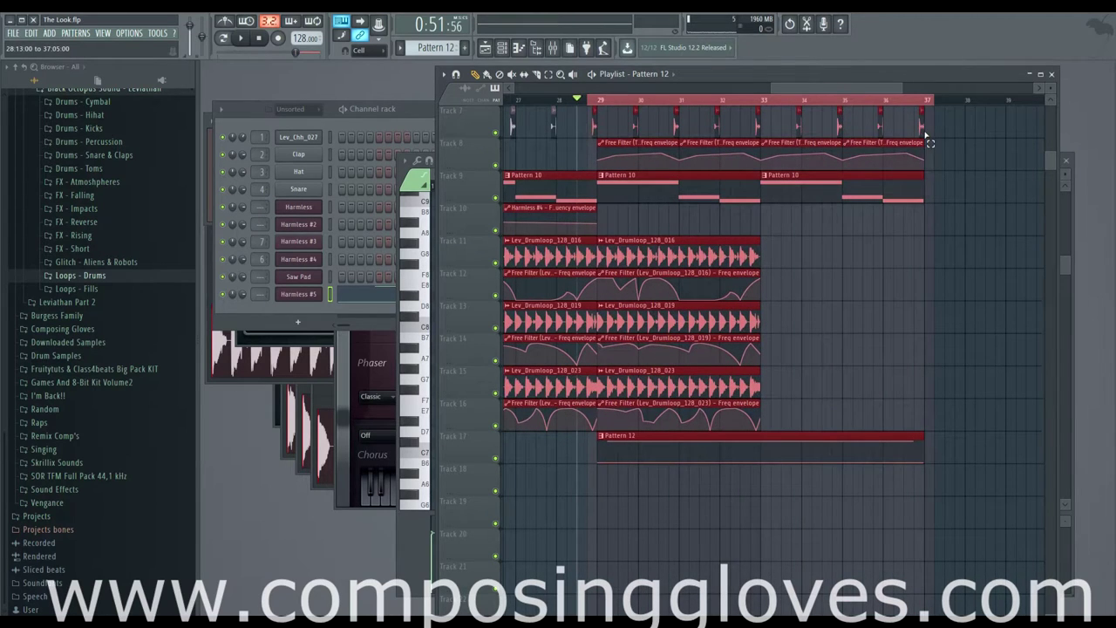
Set the Harmless #5 reverb to Large hall and create an automation clip for its Harmonizer amount
click(310, 296)
click(621, 436)
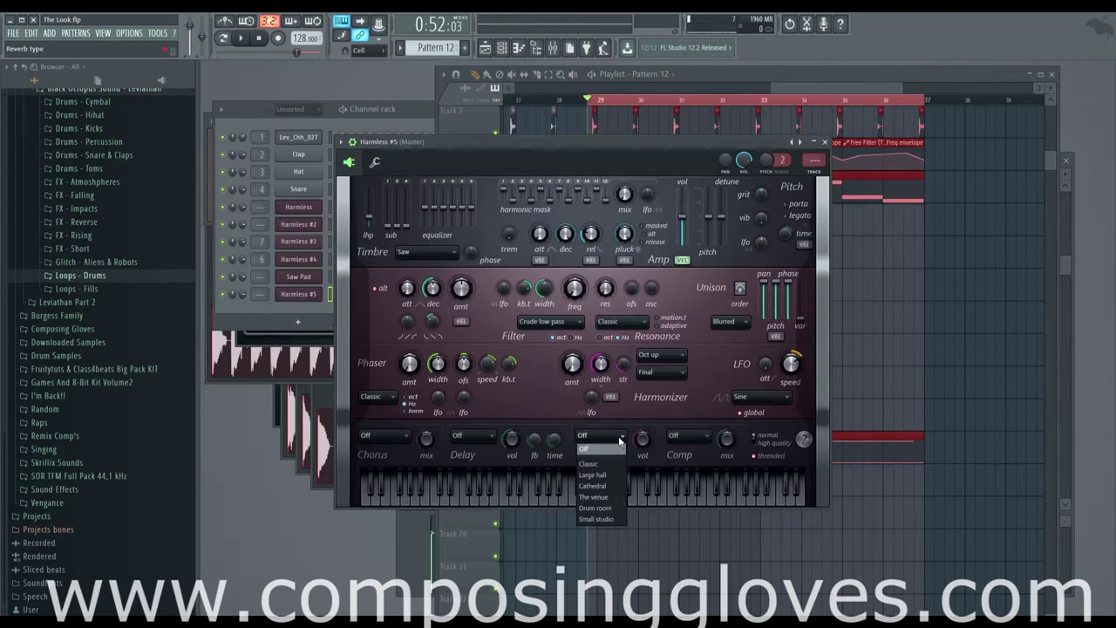
right_click(580, 382)
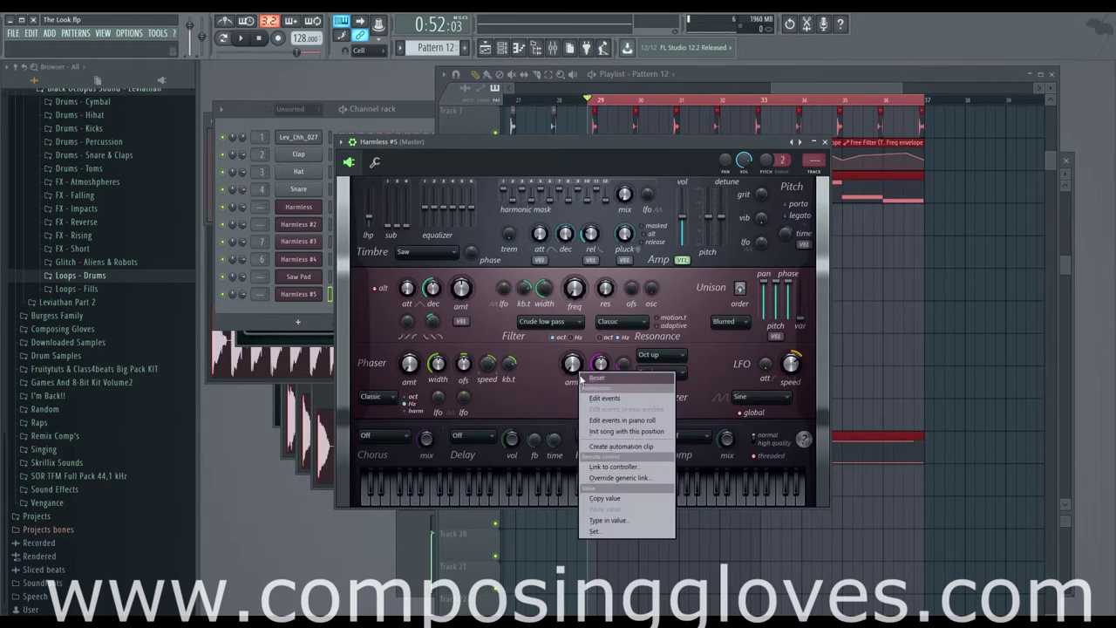
click(638, 447)
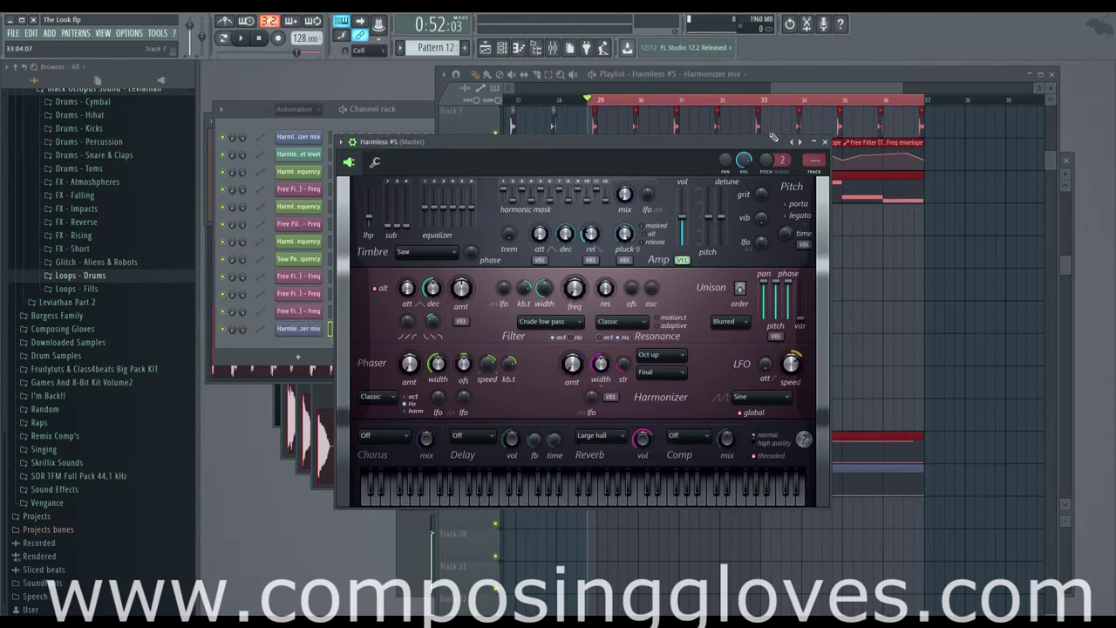
Shape the Harmonizer mix envelope into a gradual upward curve ending at 100% at bar 37, and audition it in the arrangement
click(804, 77)
drag(926, 497, 929, 477)
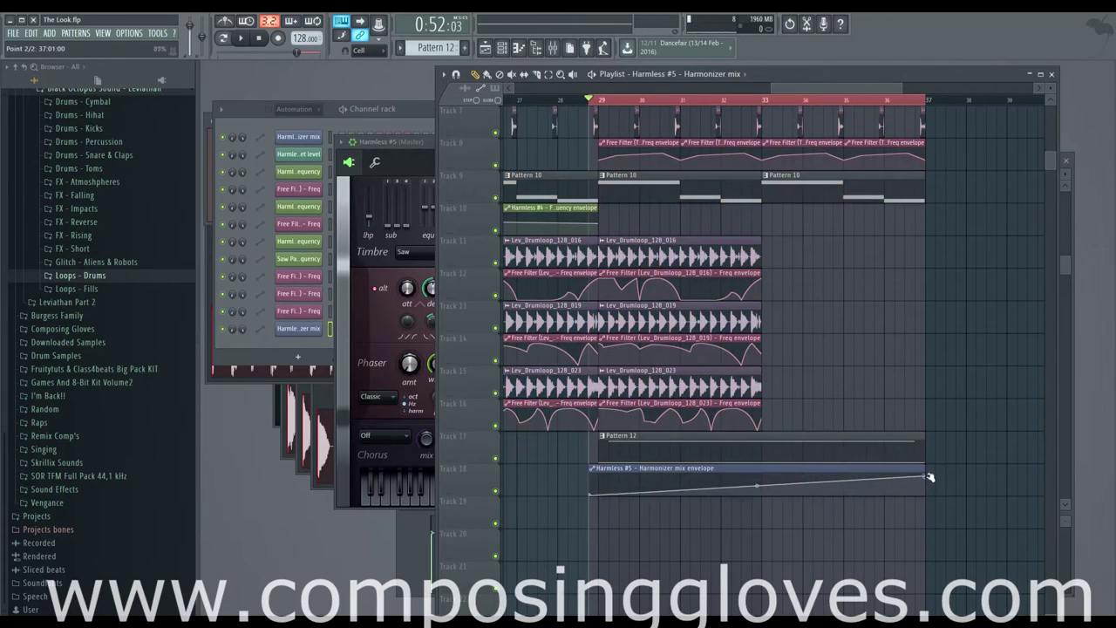
key(space)
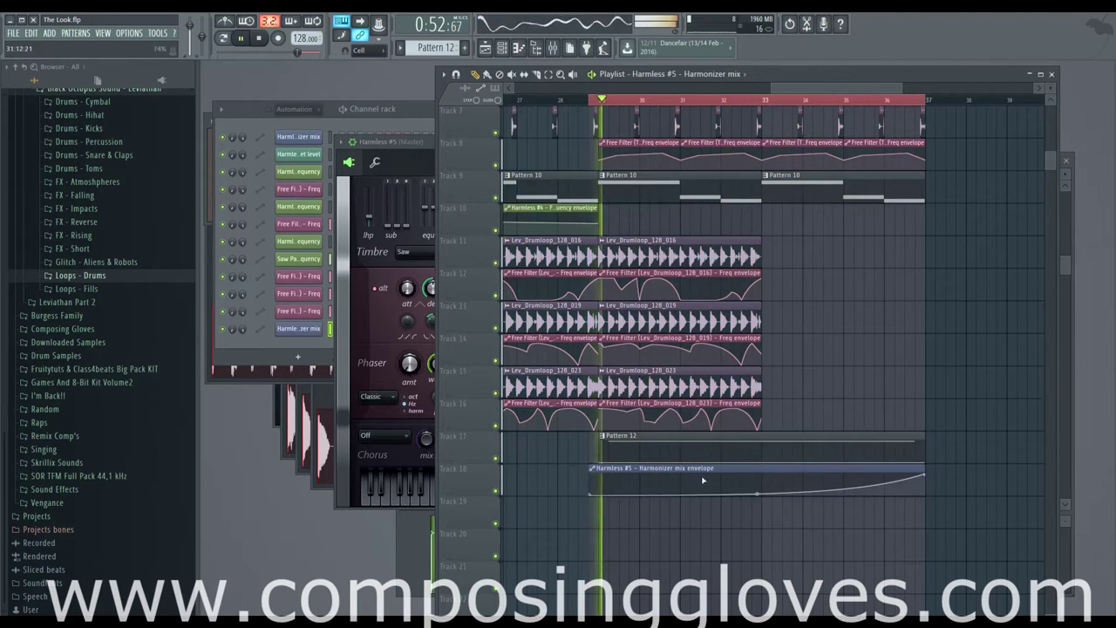
right_click(715, 101)
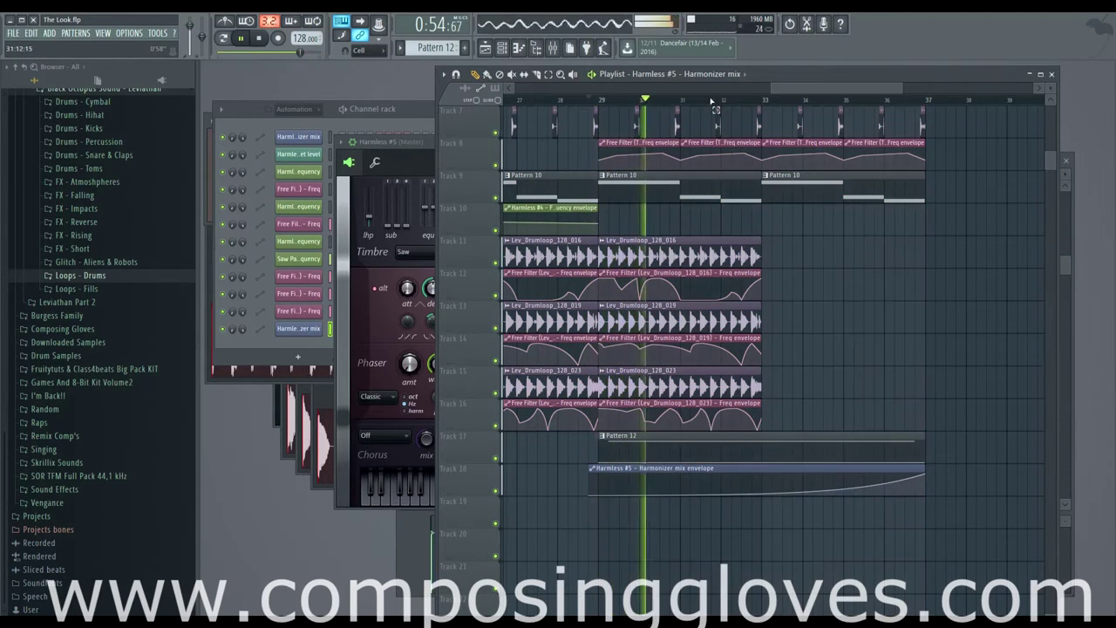
drag(792, 89, 799, 90)
drag(773, 404, 741, 400)
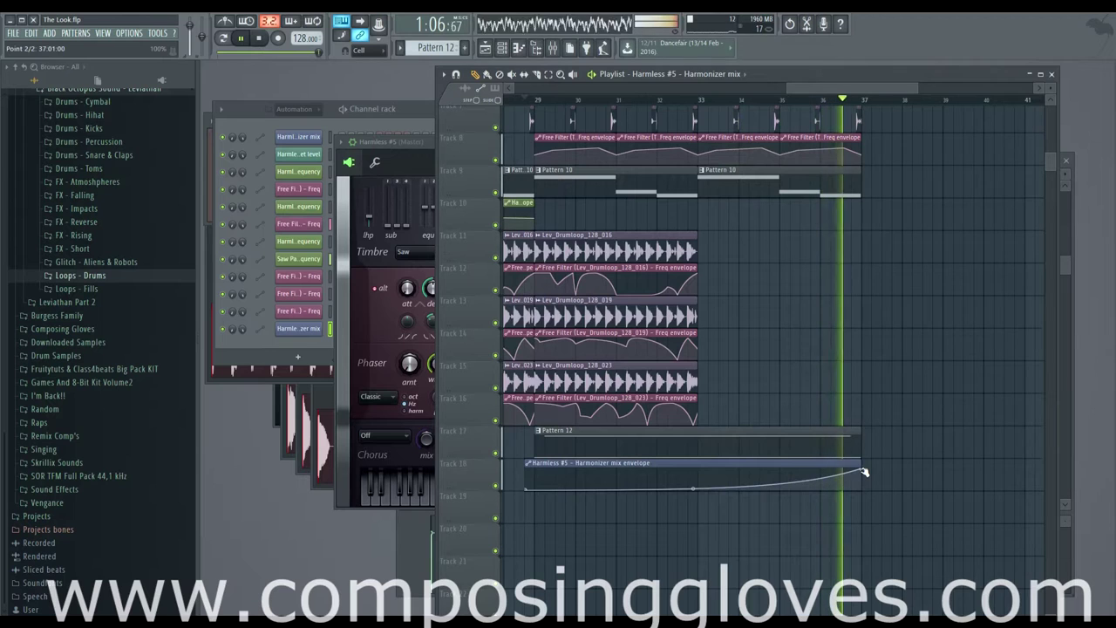
key(space)
Solo the Pattern 12 track together with its Harmonizer mix envelope track and play them back
ctrl+click(497, 454)
click(496, 486)
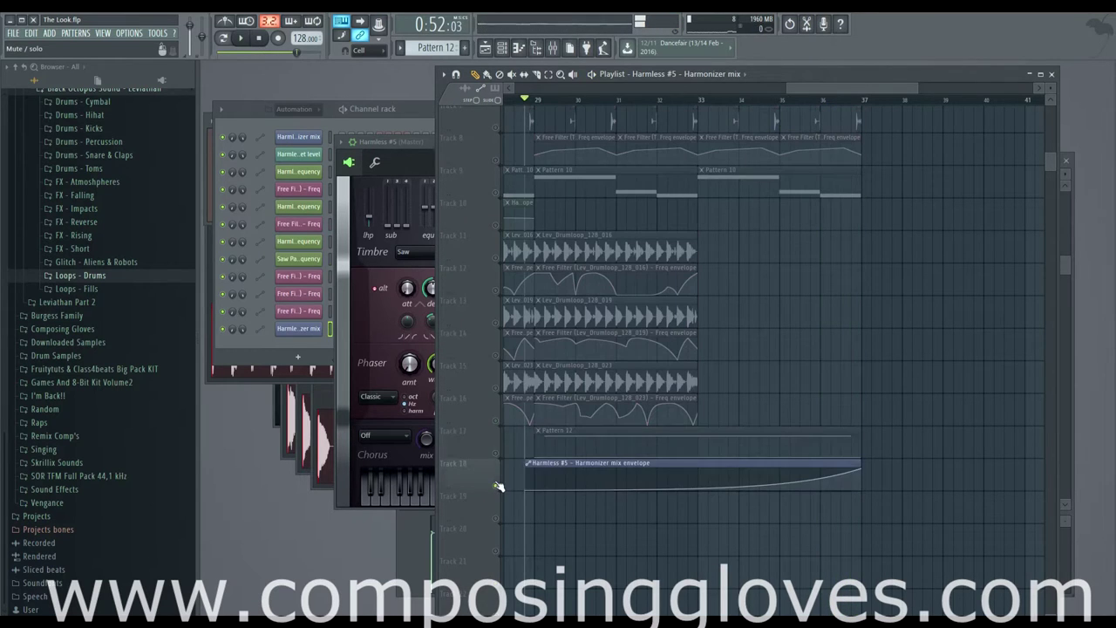
key(space)
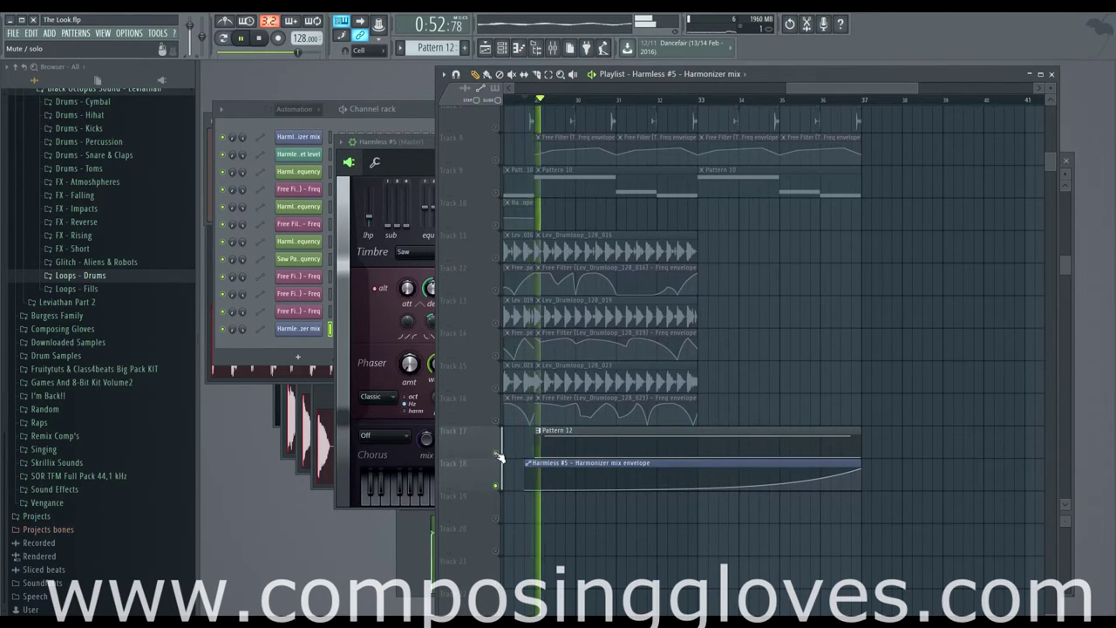
Select the playlist range from about bar 29 to bar 37 and create an automation clip for the Harmless #5 filter frequency
click(375, 314)
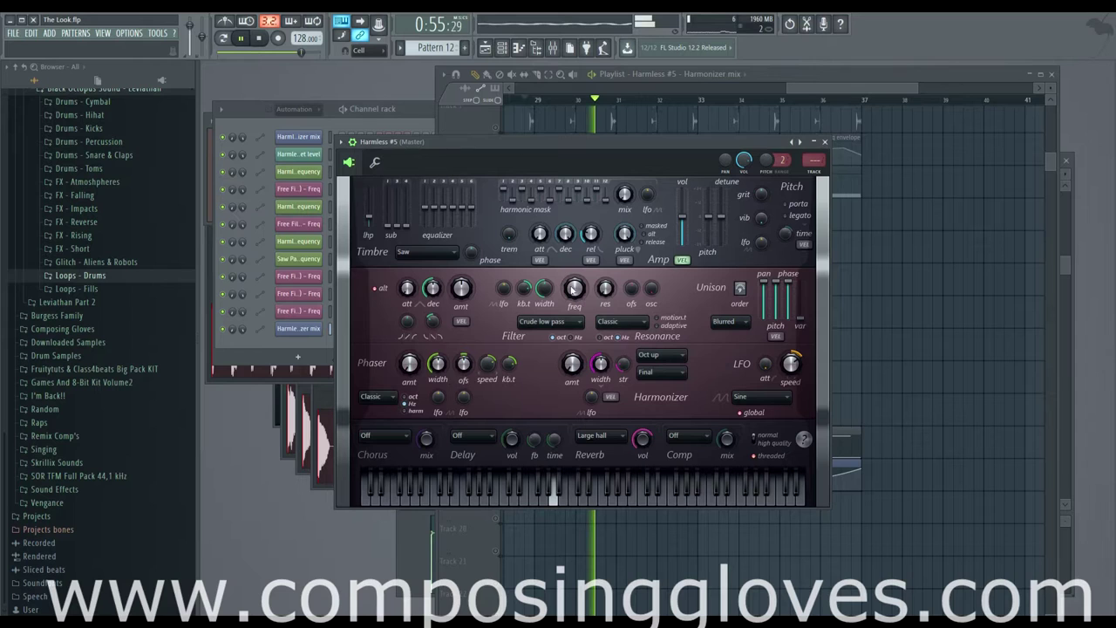
drag(622, 158, 600, 182)
right_click(555, 316)
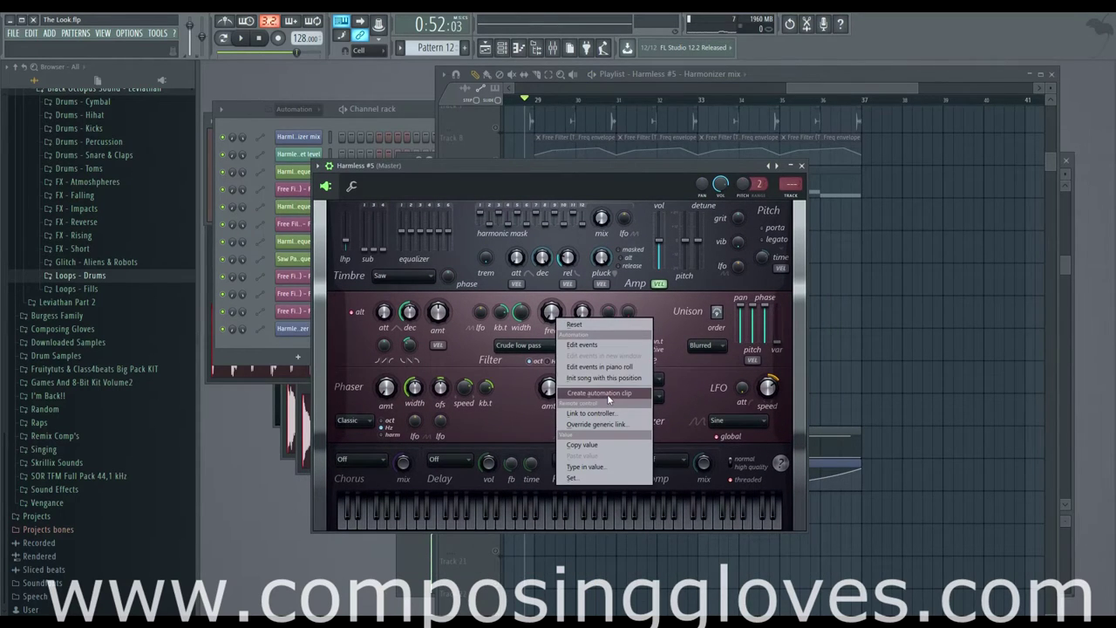
click(533, 111)
drag(533, 111, 878, 183)
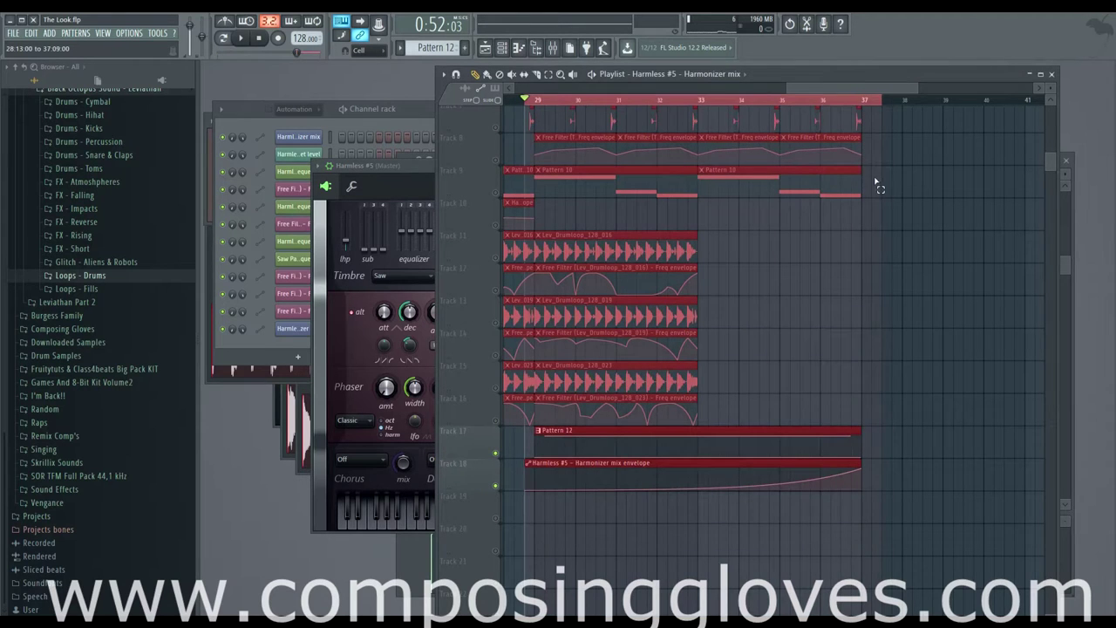
click(423, 173)
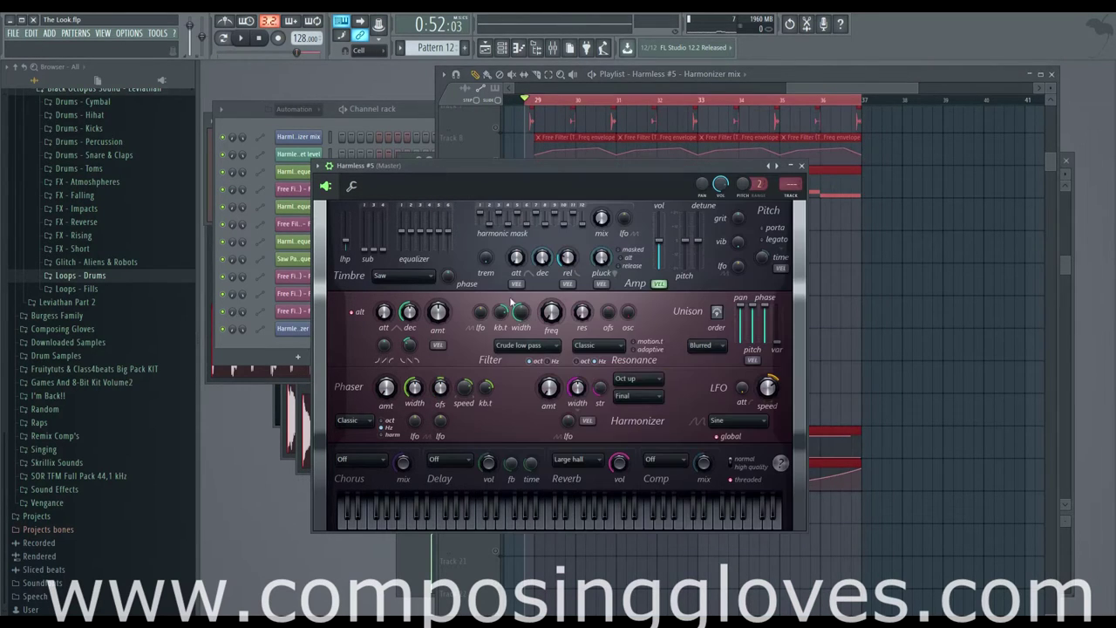
right_click(557, 313)
click(629, 389)
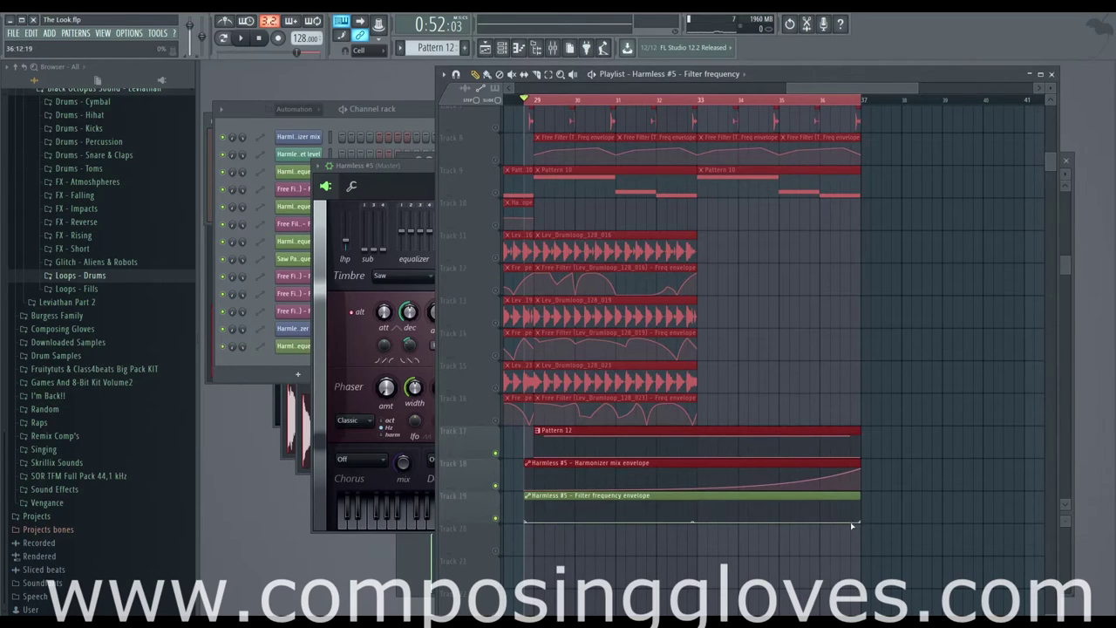
Bend the Filter frequency envelope into a curve rising to bar 37, and audition it with all tracks unmuted
drag(862, 523, 860, 503)
key(space)
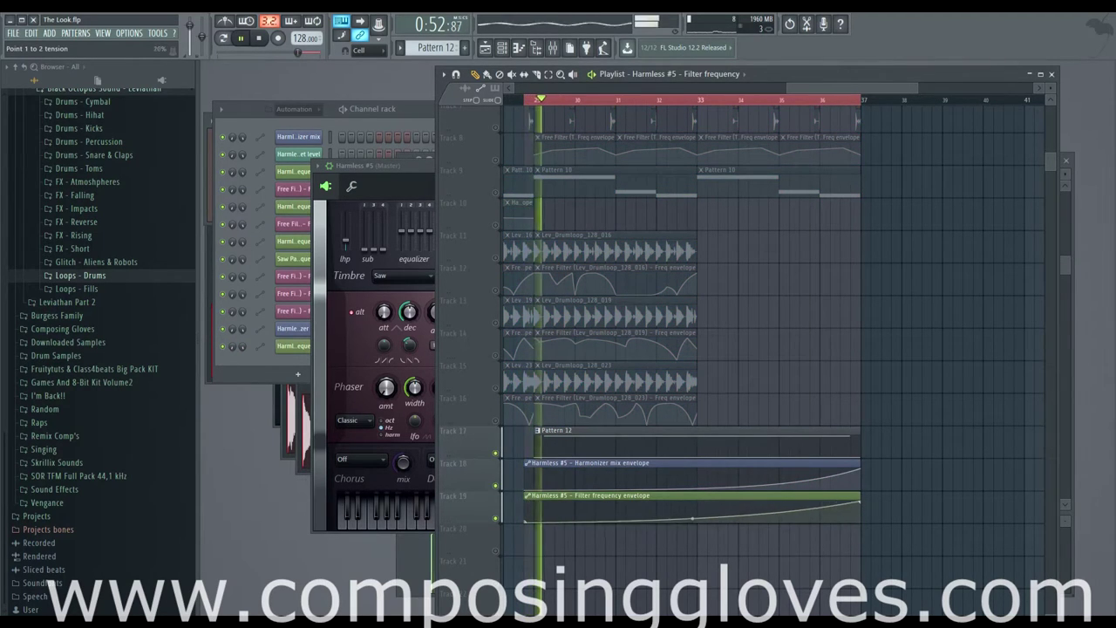
right_click(497, 454)
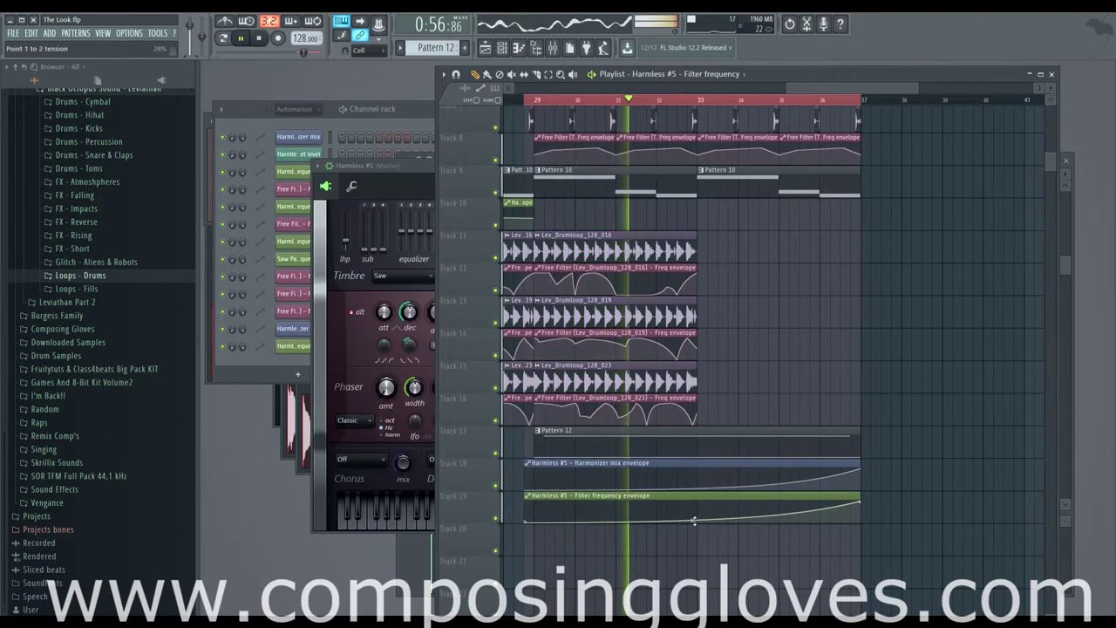
click(337, 339)
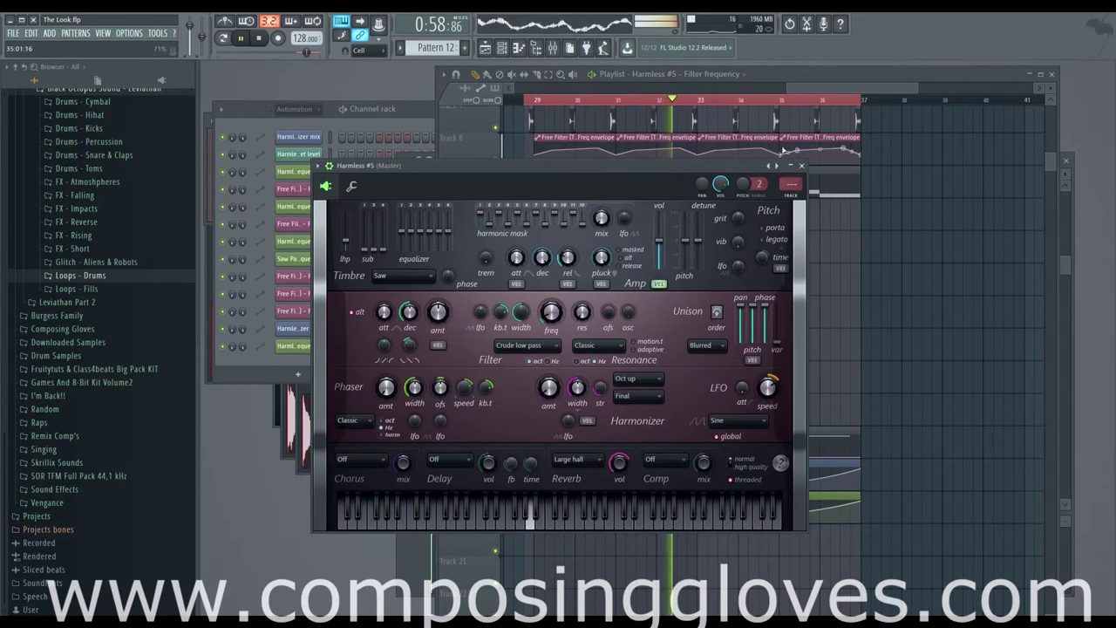
click(818, 85)
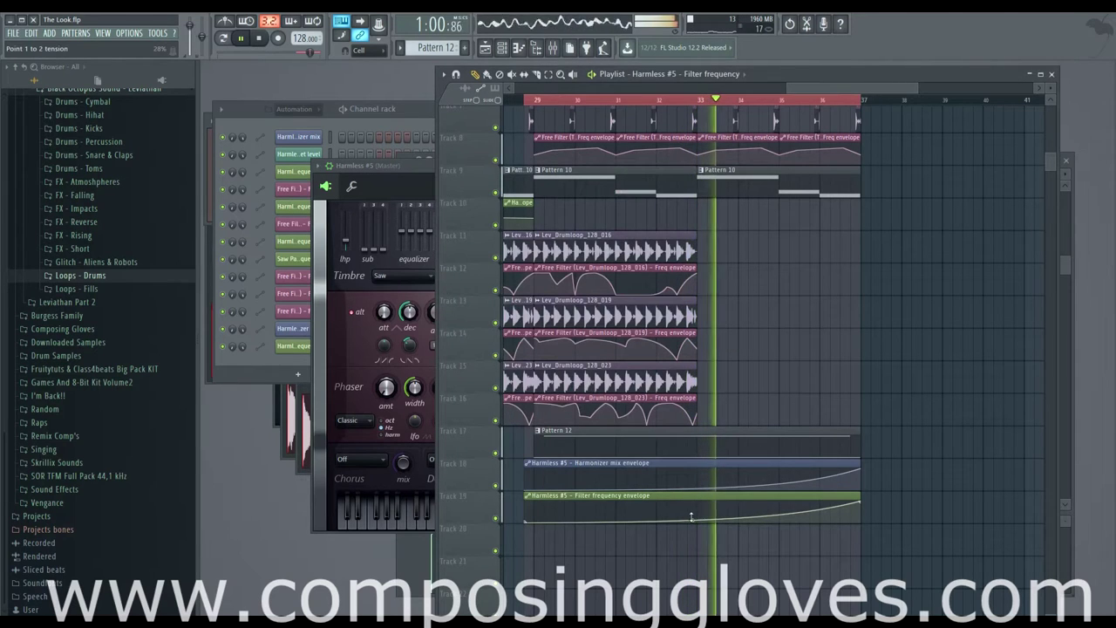
drag(692, 520, 692, 521)
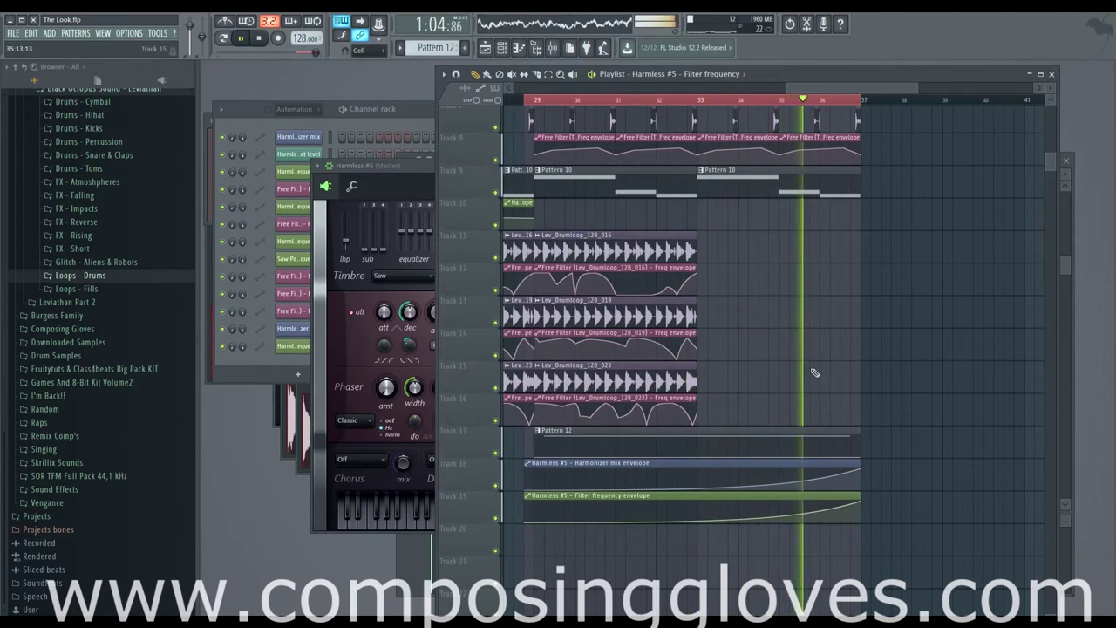
drag(801, 364, 720, 398)
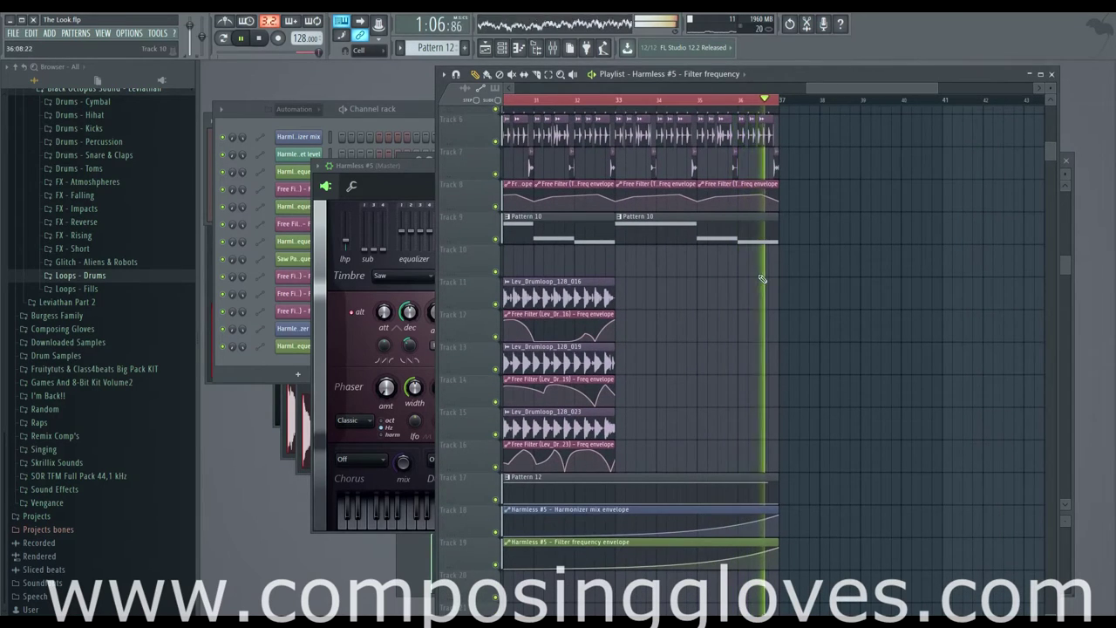
Stop playback and clear the playlist time selection that ends at bar 37
scroll(765, 116, up, 3)
key(space)
key(ctrl+d)
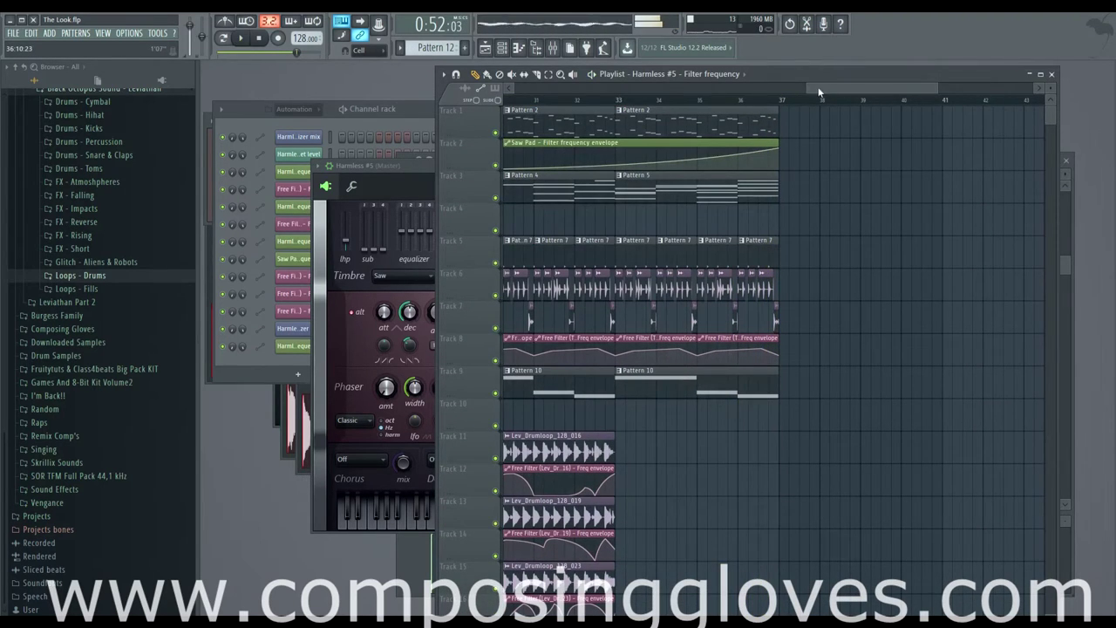
Review the full arrangement from bar 1 to bar 37, from the Pattern 1 track down to the Harmless #5 envelopes
drag(830, 90, 798, 92)
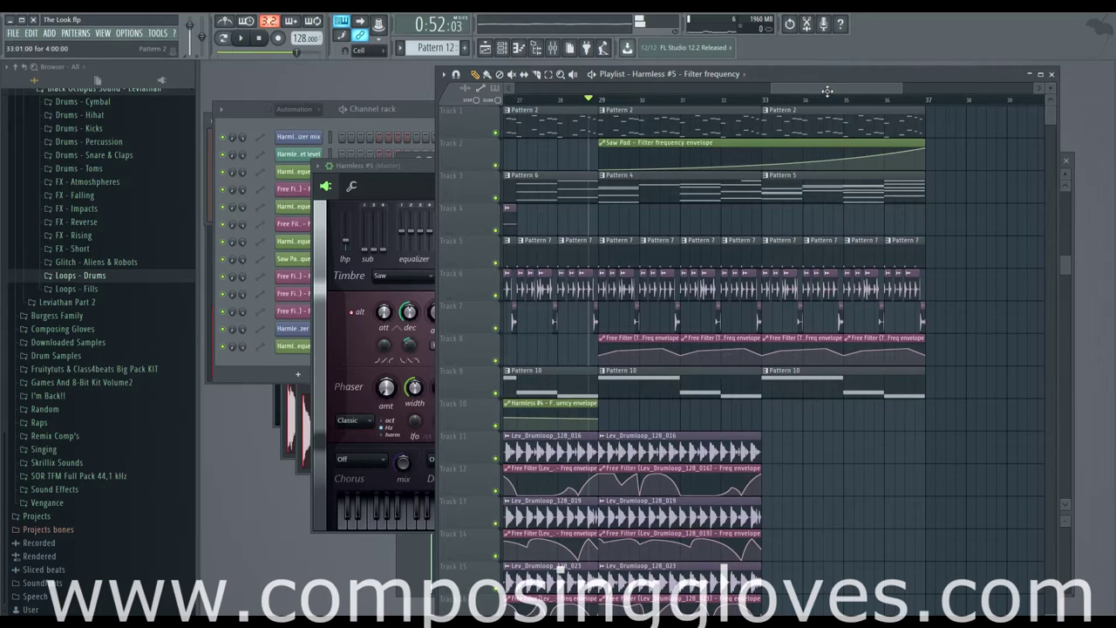
scroll(827, 90, up, 3)
drag(732, 92, 689, 89)
scroll(724, 150, down, 3)
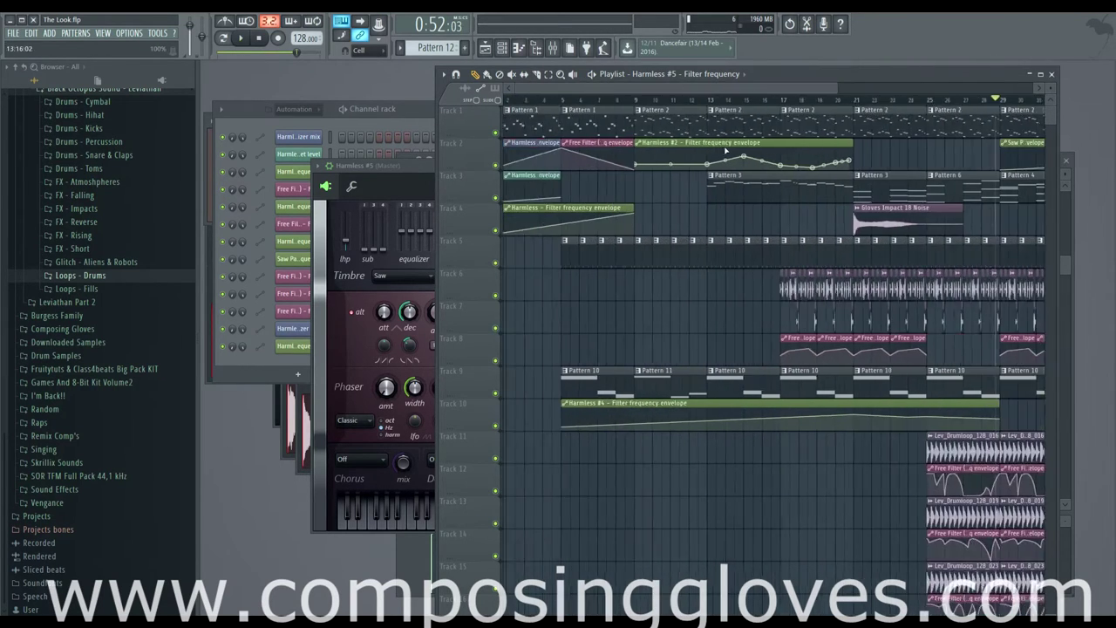
scroll(725, 150, down, 2)
drag(556, 101, 512, 103)
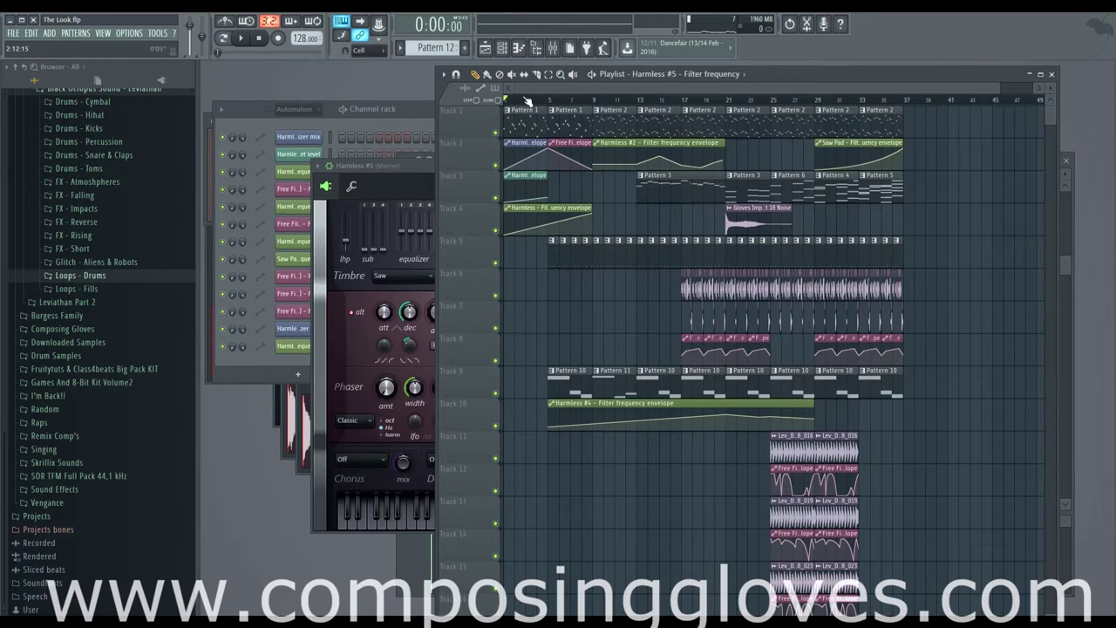
scroll(865, 241, down, 5)
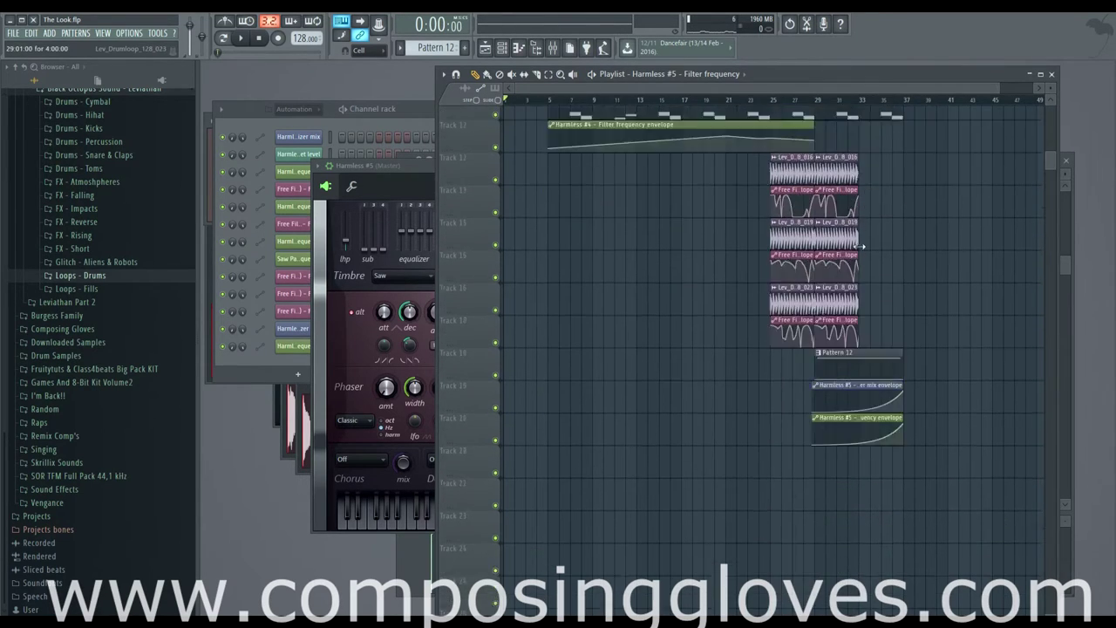
scroll(882, 284, up, 5)
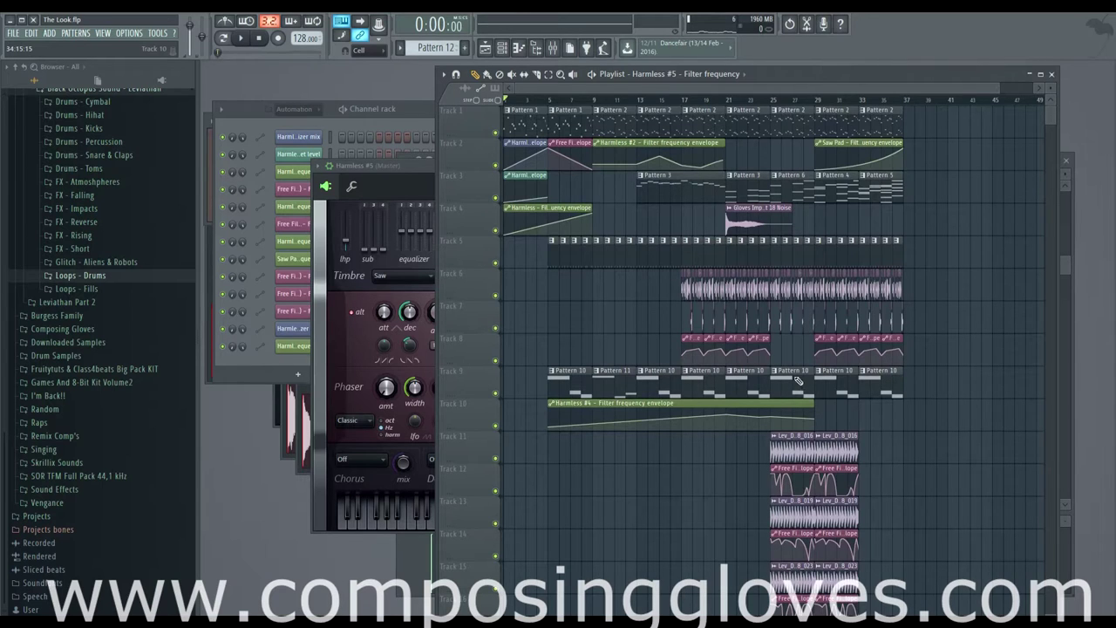
scroll(709, 346, up, 3)
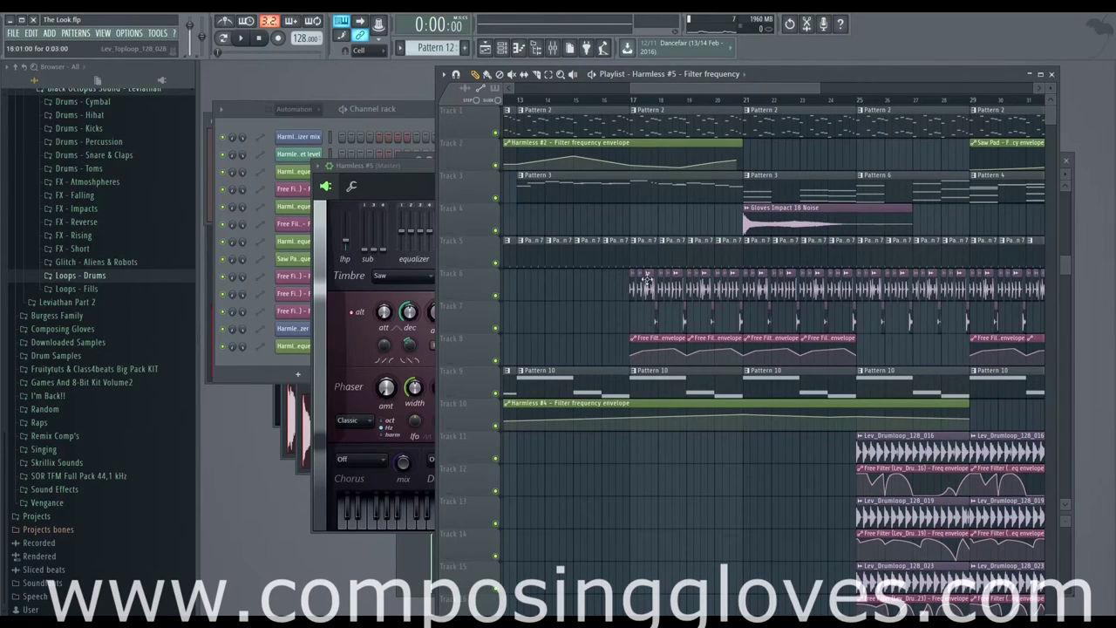
Show the Unsorted channels in the channel rack and look through the Harmless instruments, ending with Harmless #5
click(279, 127)
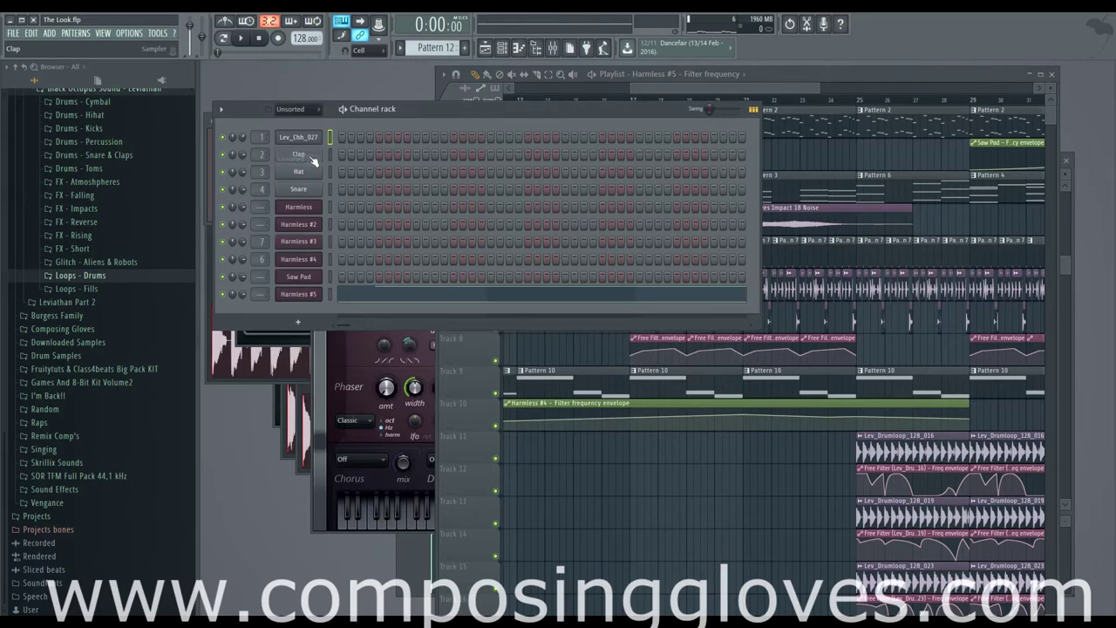
click(299, 241)
click(301, 224)
click(302, 207)
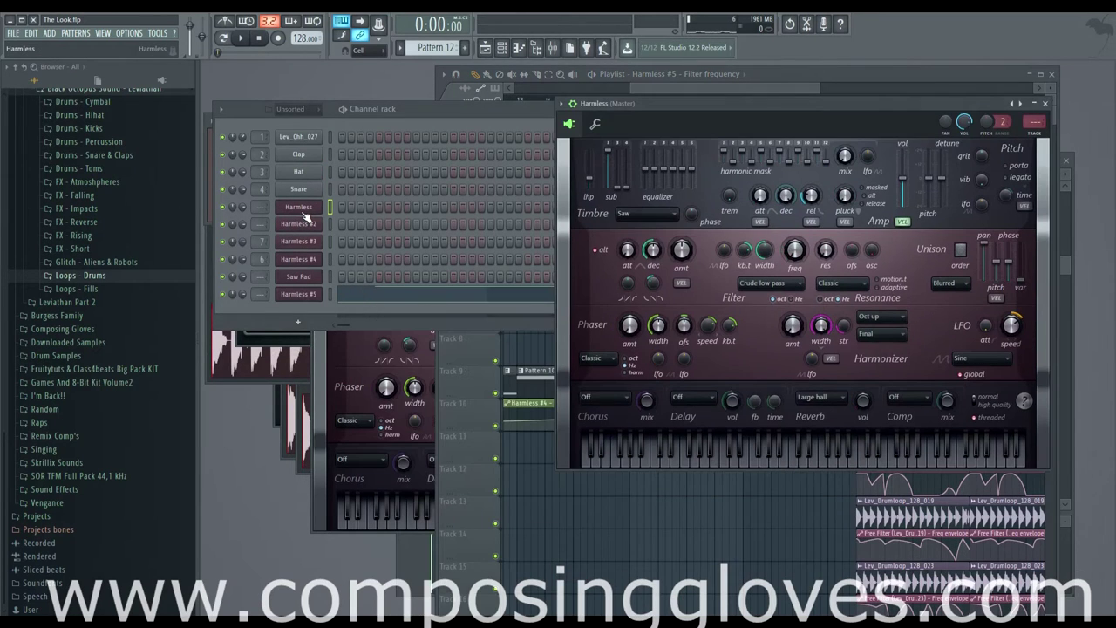
click(305, 294)
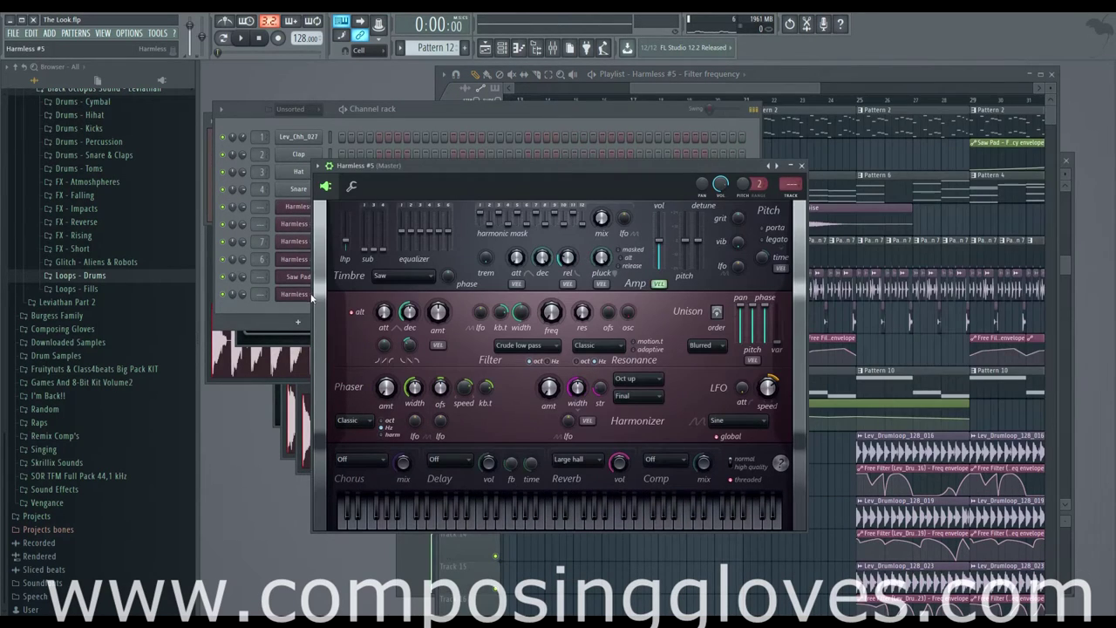
Compare the build-up section before bar 37 with the opening bars and the lower playlist tracks
drag(679, 90, 772, 96)
scroll(737, 240, down, 6)
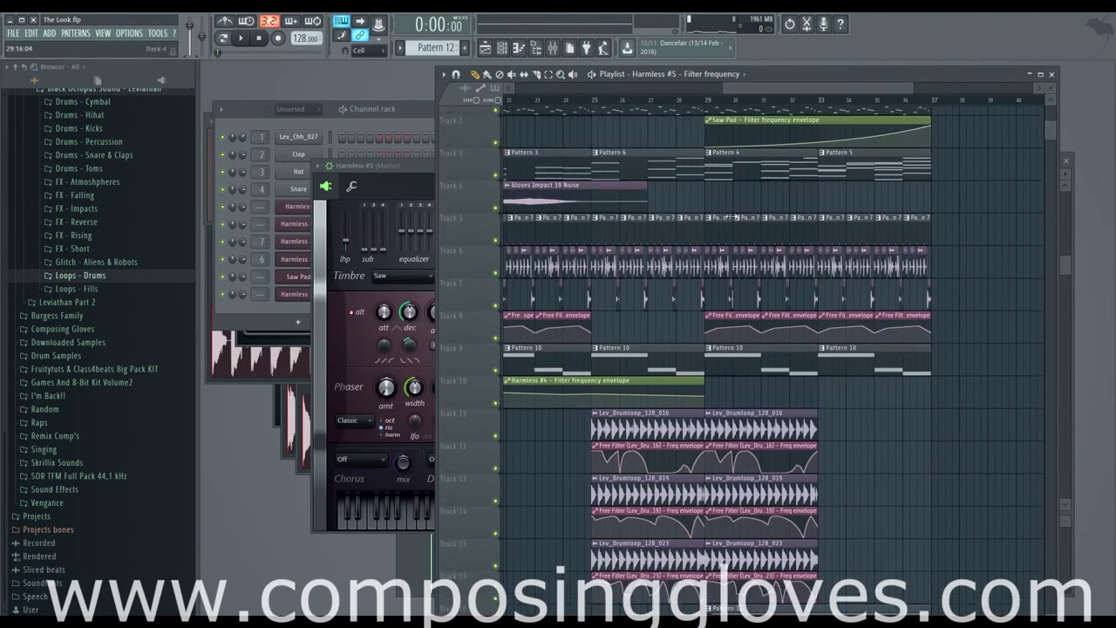
scroll(737, 241, up, 6)
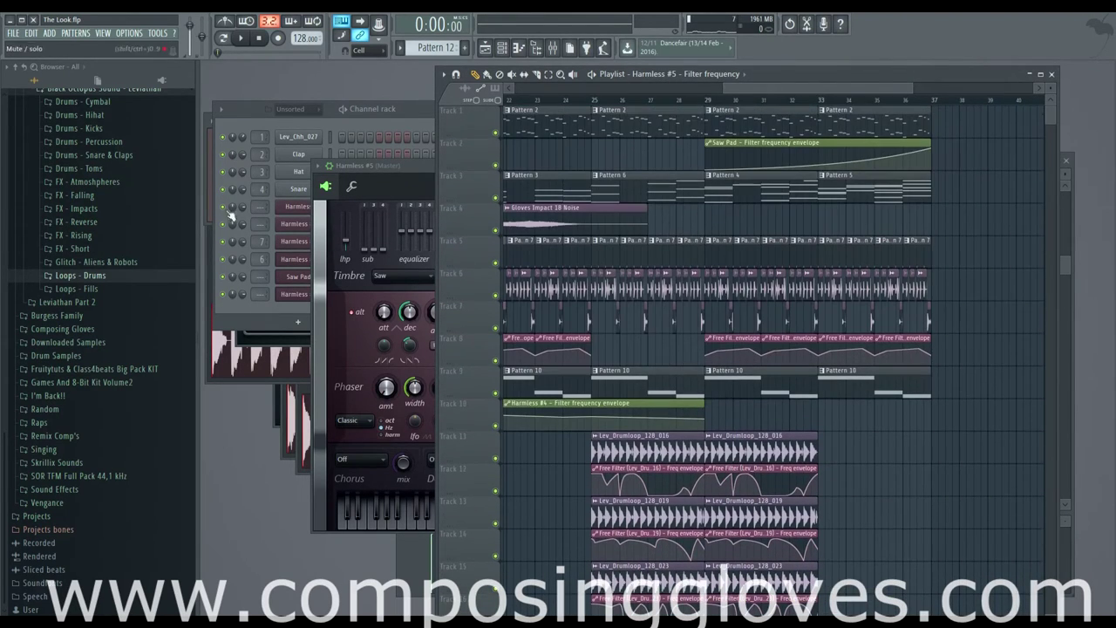
click(430, 172)
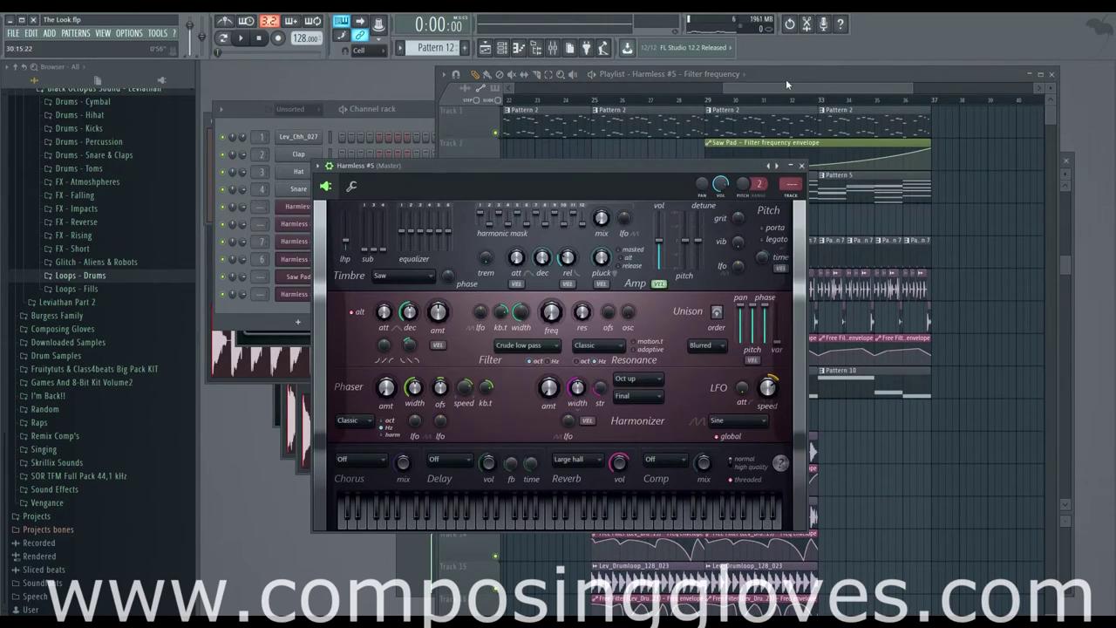
drag(785, 83, 589, 82)
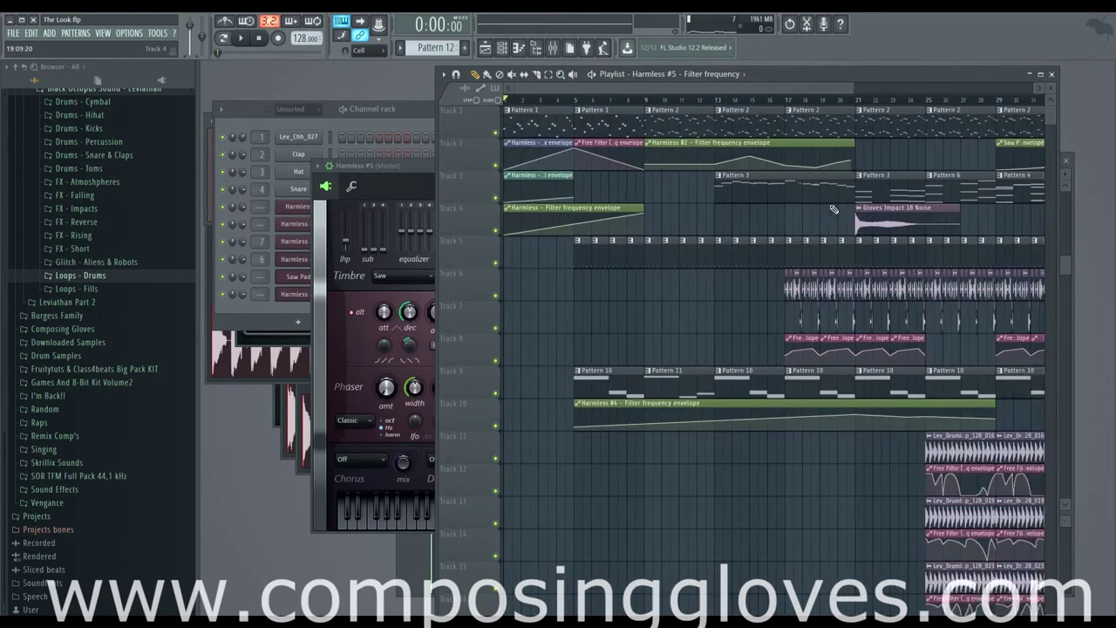
scroll(834, 209, down, 1)
scroll(812, 248, down, 5)
scroll(814, 248, up, 5)
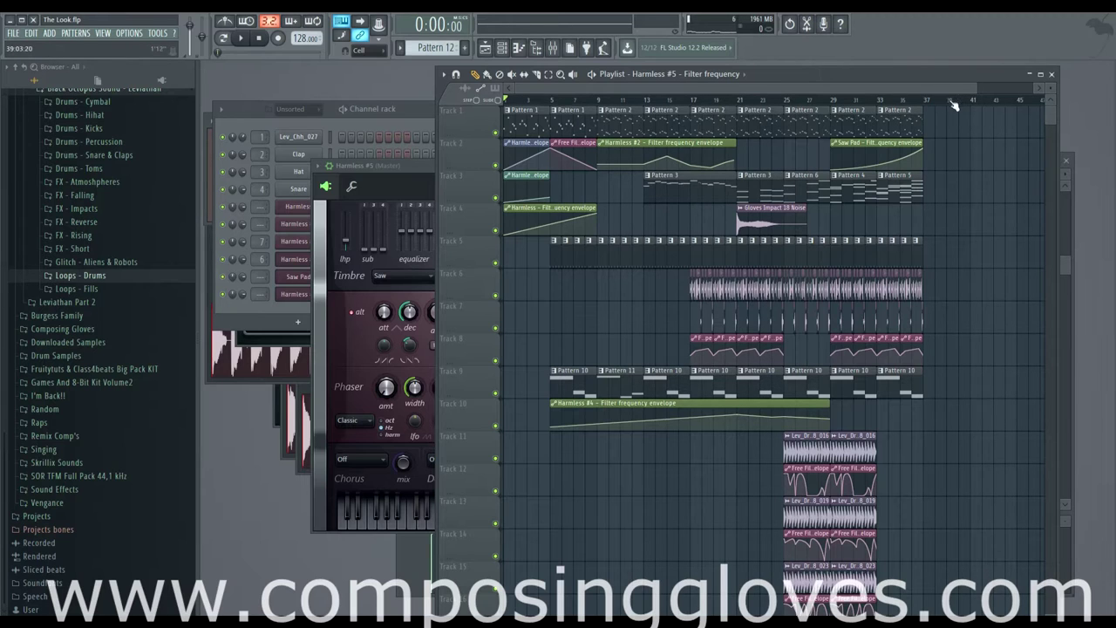
Select bars 1 to 41 in the playlist, audition the arrangement from the start, and stop with the selection cleared
drag(975, 105, 514, 102)
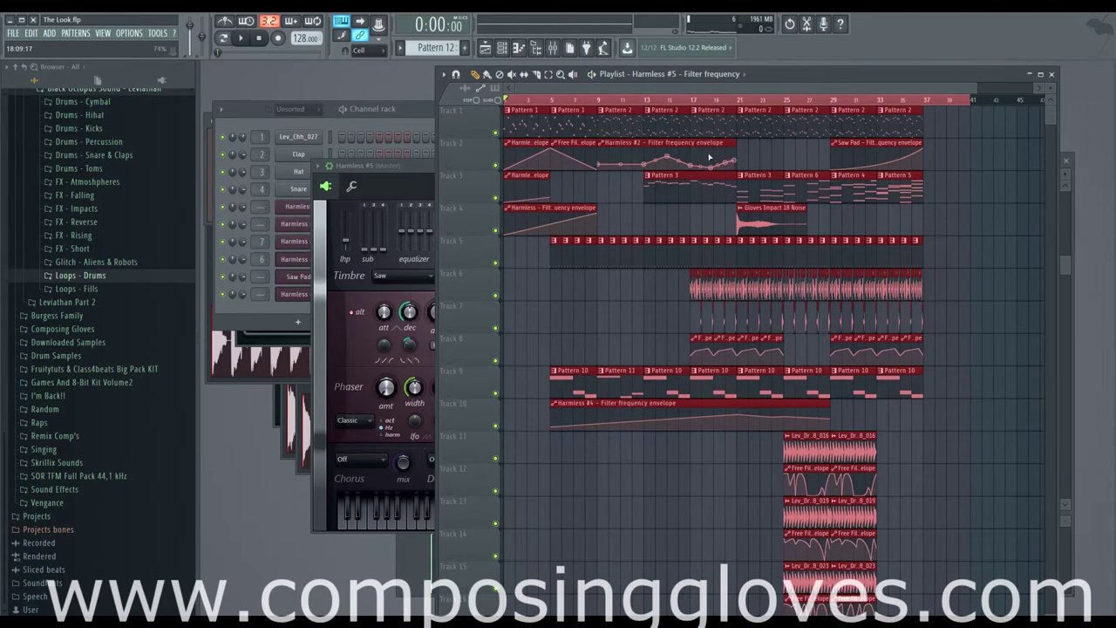
key(space)
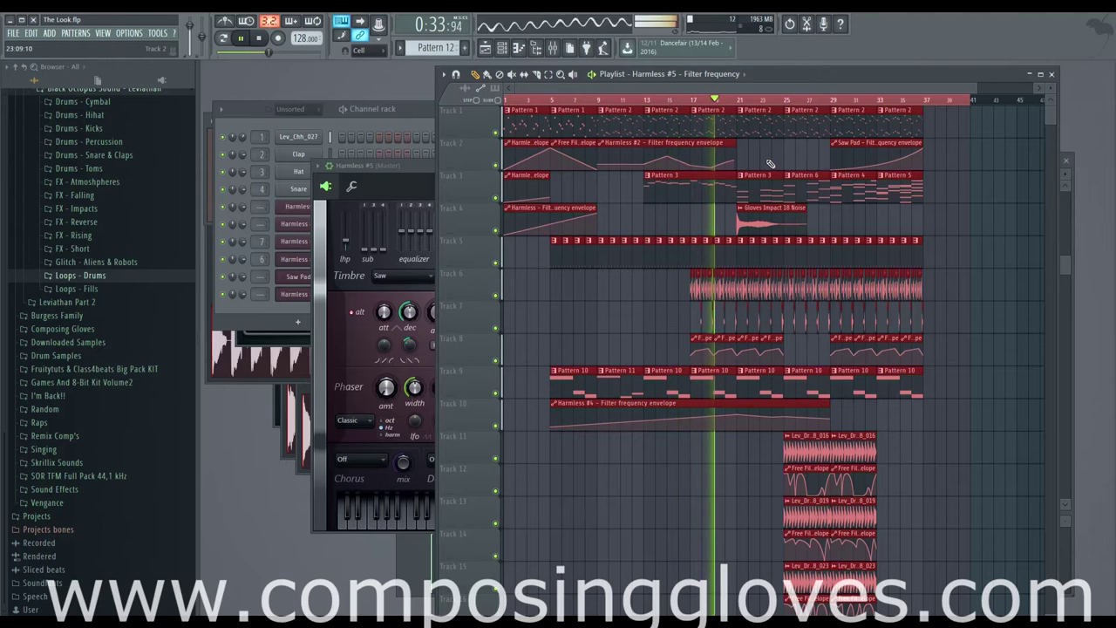
drag(627, 85, 723, 94)
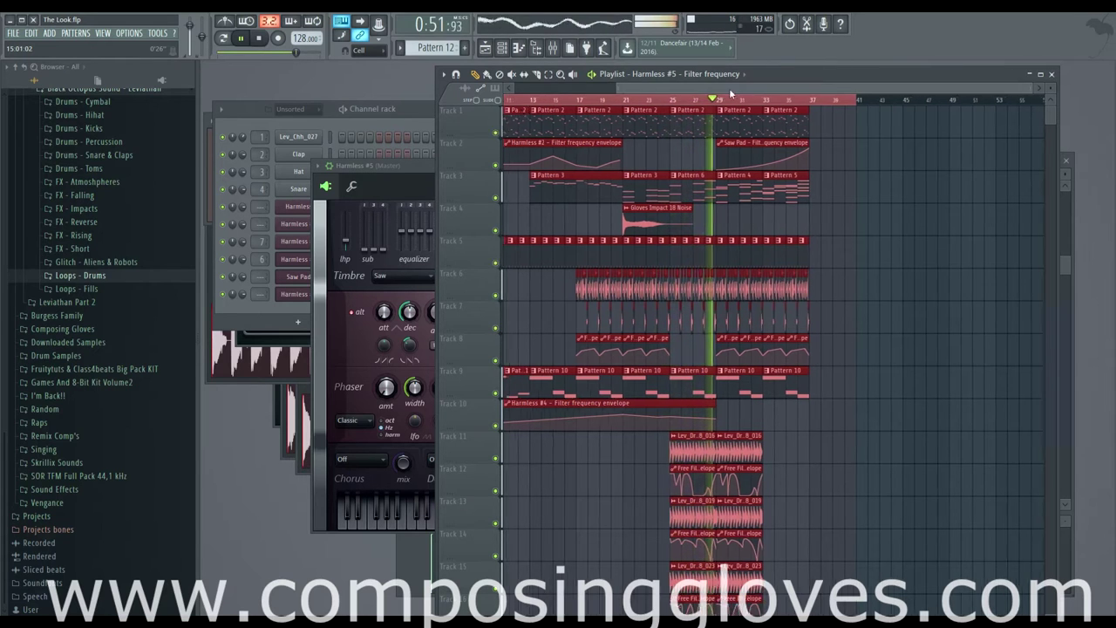
drag(729, 88, 763, 87)
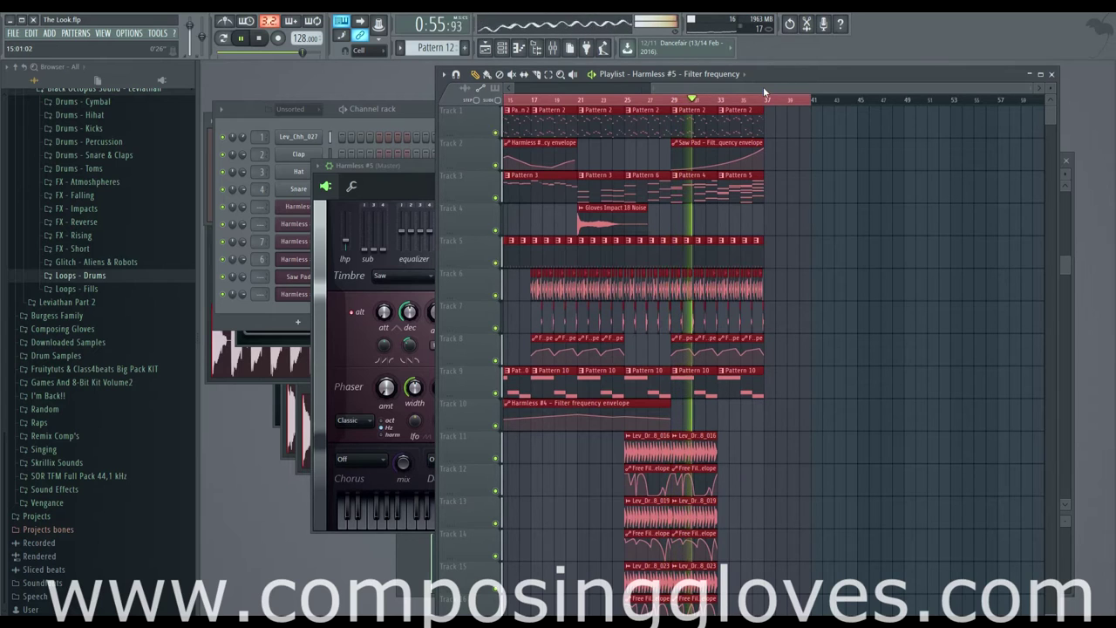
drag(763, 86, 797, 86)
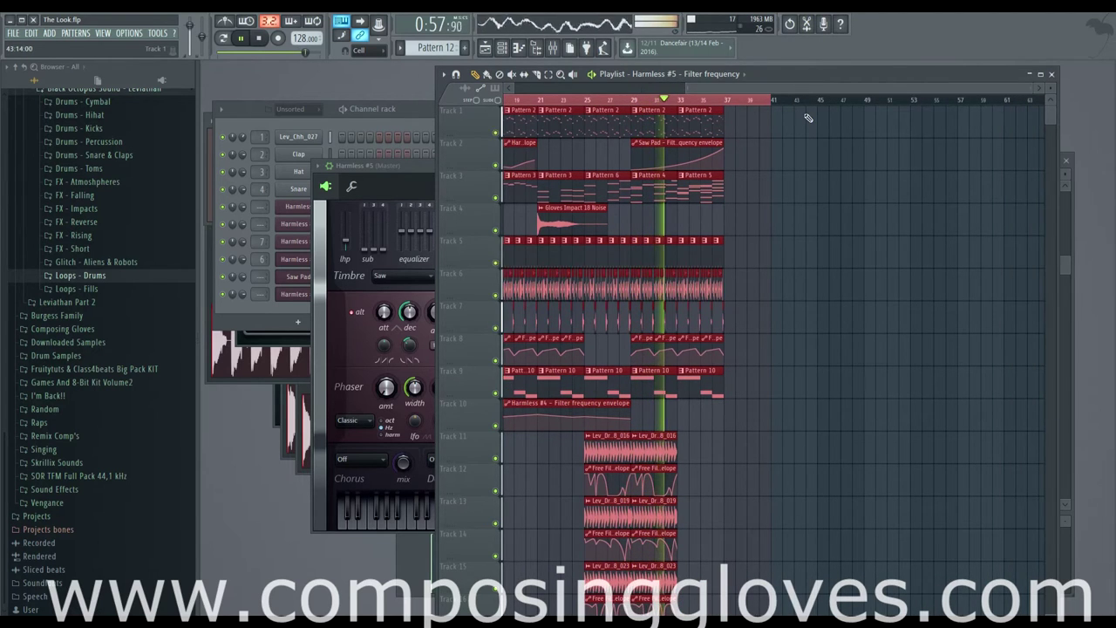
scroll(808, 125, down, 3)
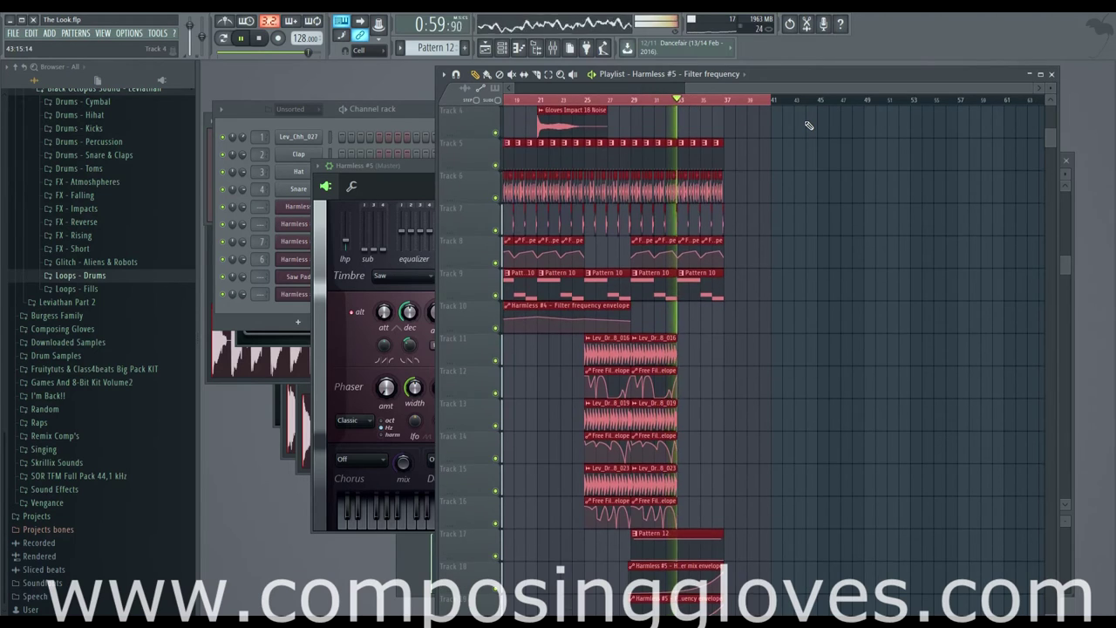
scroll(809, 125, up, 3)
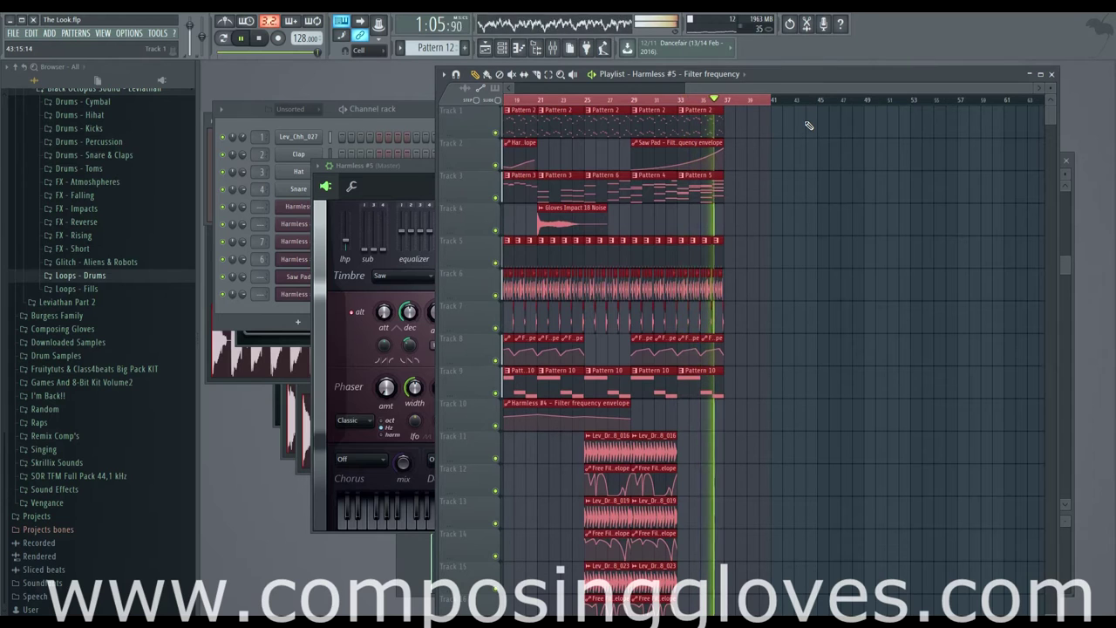
ctrl+click(741, 102)
key(space)
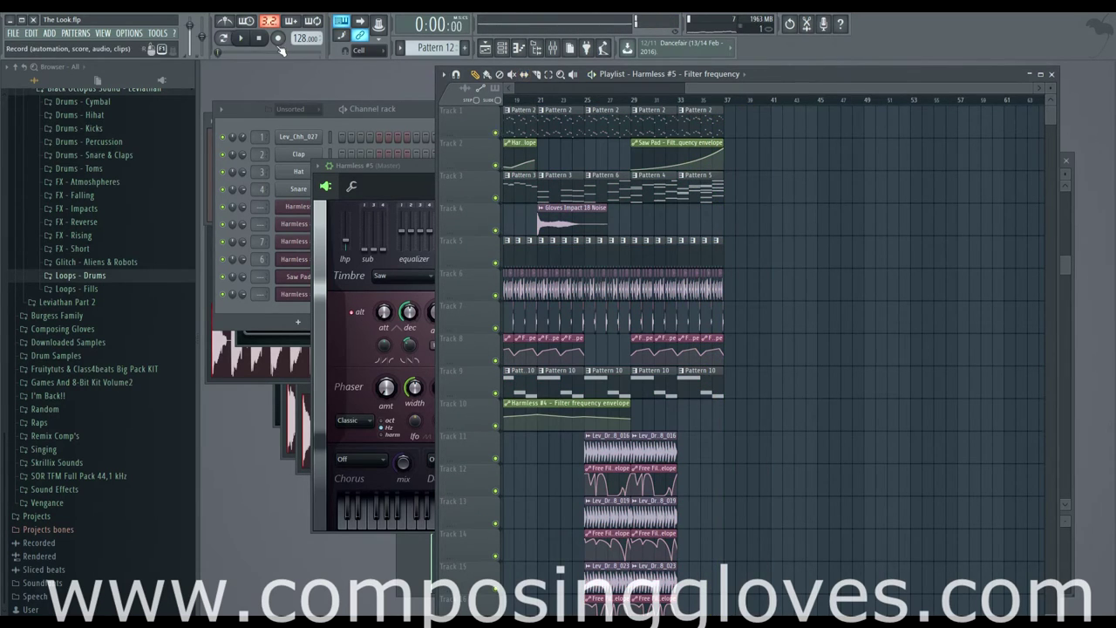
Examine the melody, envelope, and top loop clips on the upper tracks between about bars 5 and 37
drag(801, 90, 682, 91)
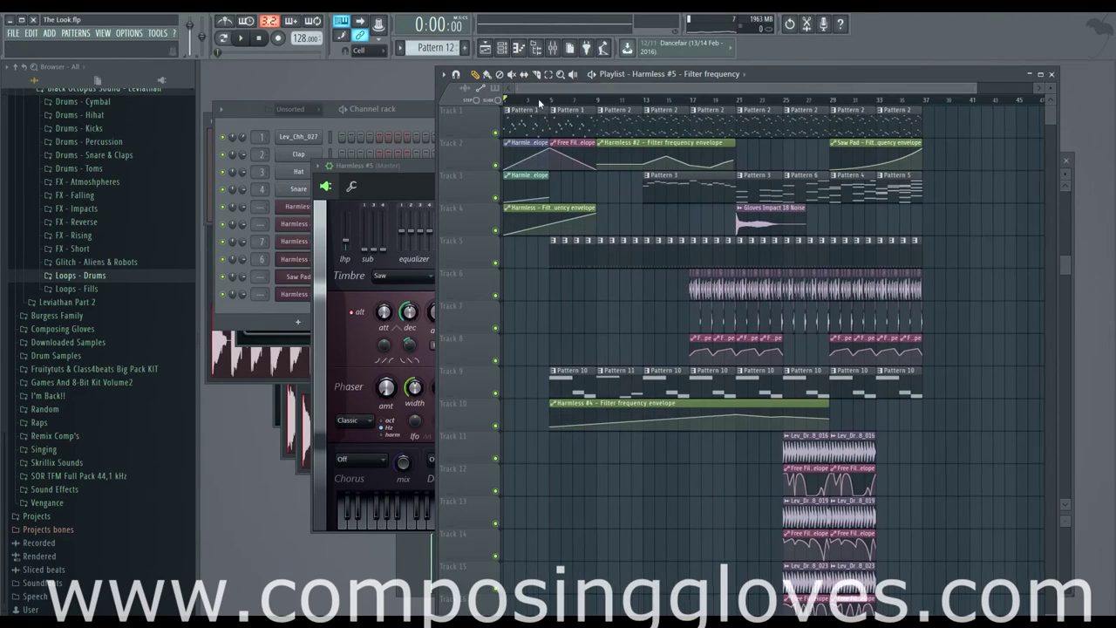
ctrl+scroll(717, 169, up, 8)
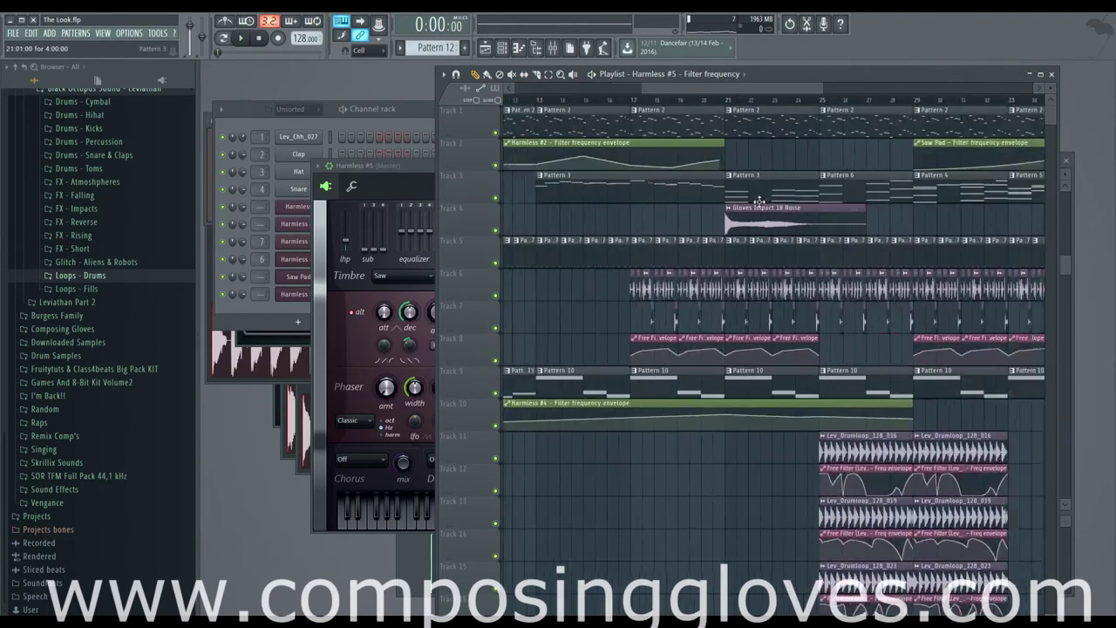
scroll(718, 183, down, 2)
scroll(718, 185, up, 3)
ctrl+scroll(689, 205, down, 8)
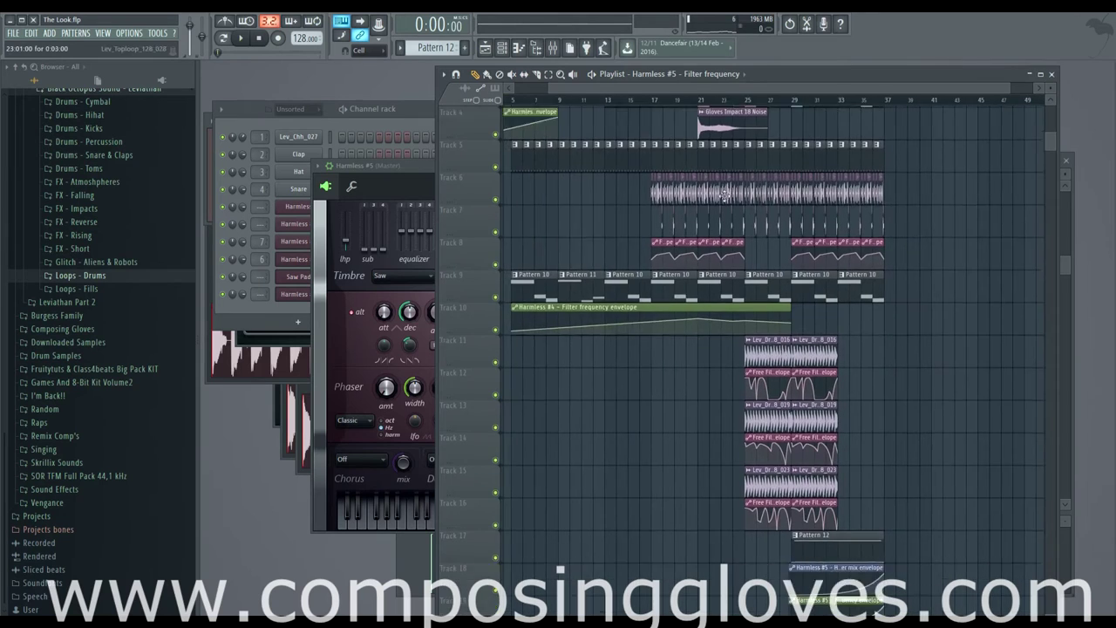
drag(608, 214, 884, 219)
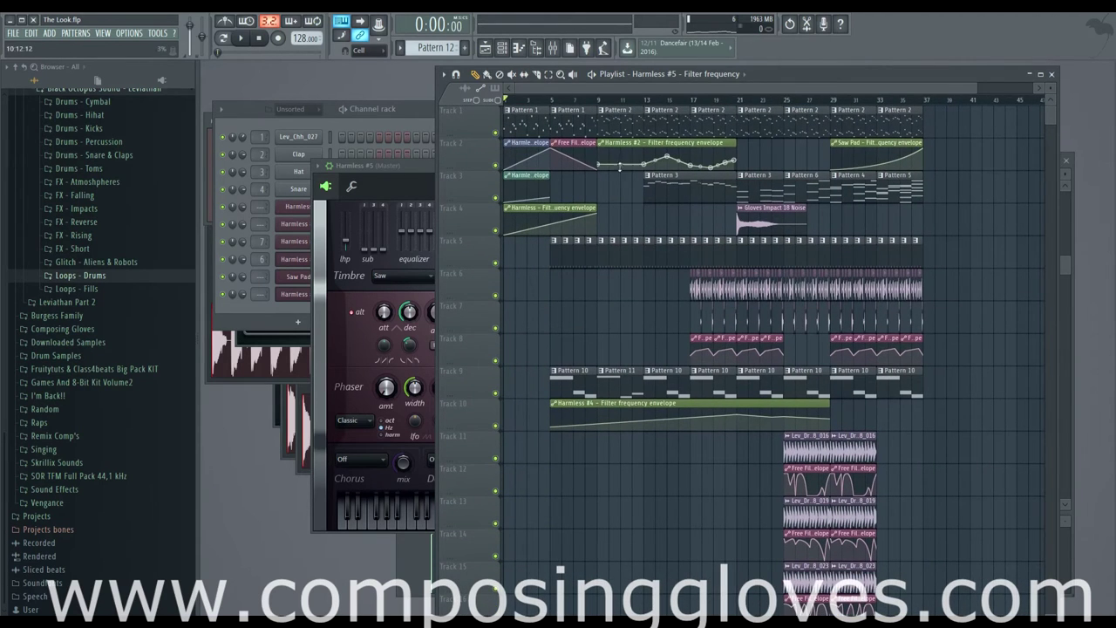
ctrl+scroll(702, 195, up, 6)
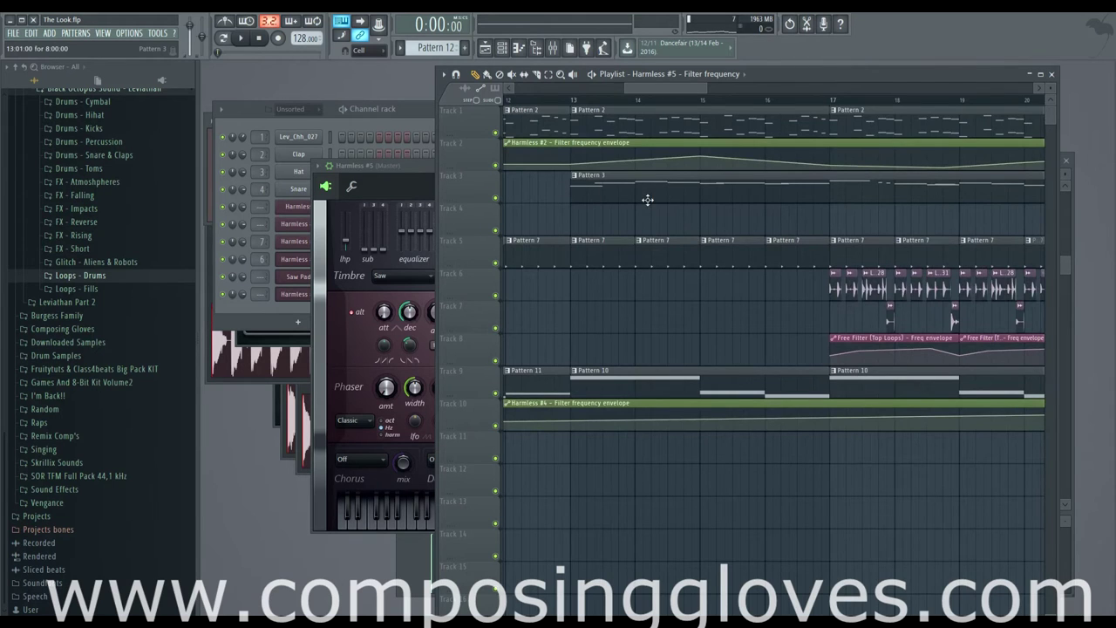
scroll(648, 200, down, 2)
ctrl+scroll(652, 200, down, 6)
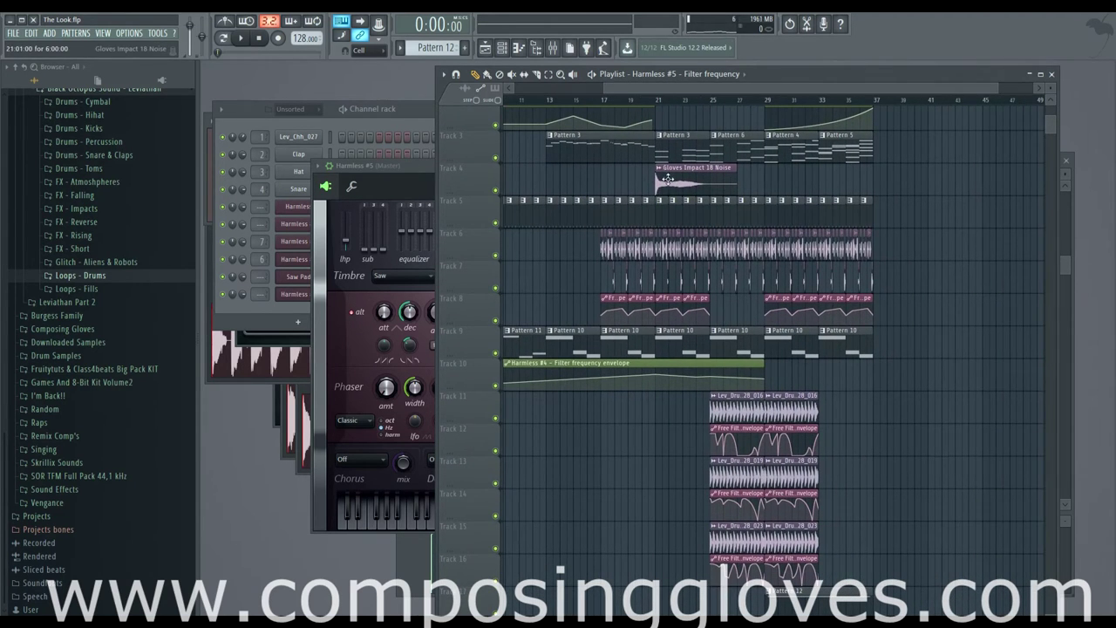
Examine the drum loop clips with their filter envelopes and the Harmless #5 riser tracks in the build-up
scroll(680, 172, down, 4)
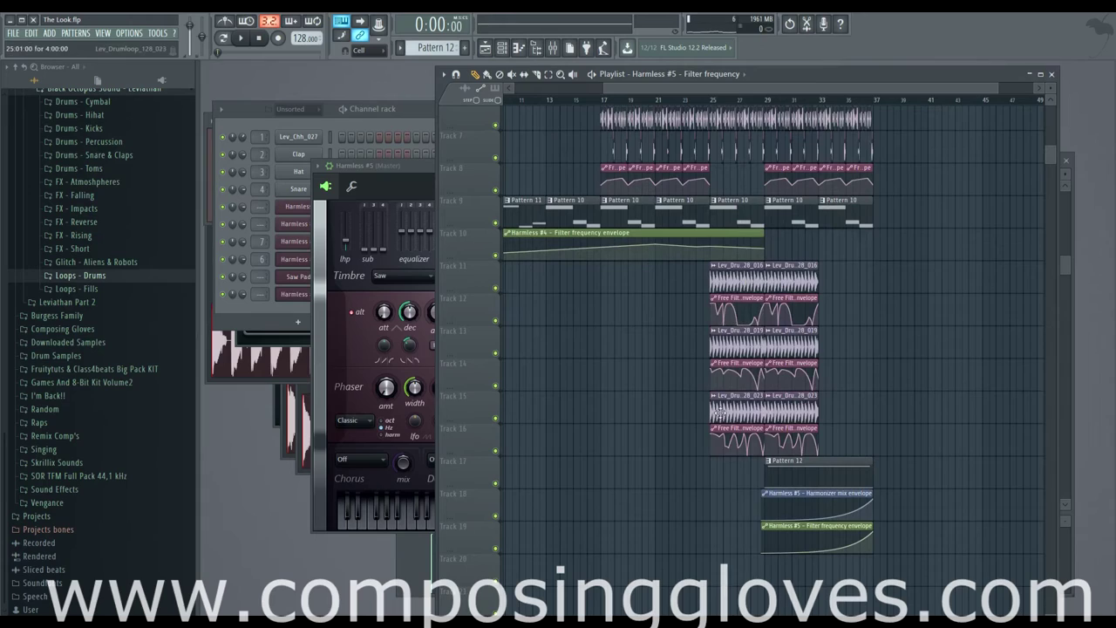
scroll(793, 356, up, 4)
scroll(753, 408, up, 7)
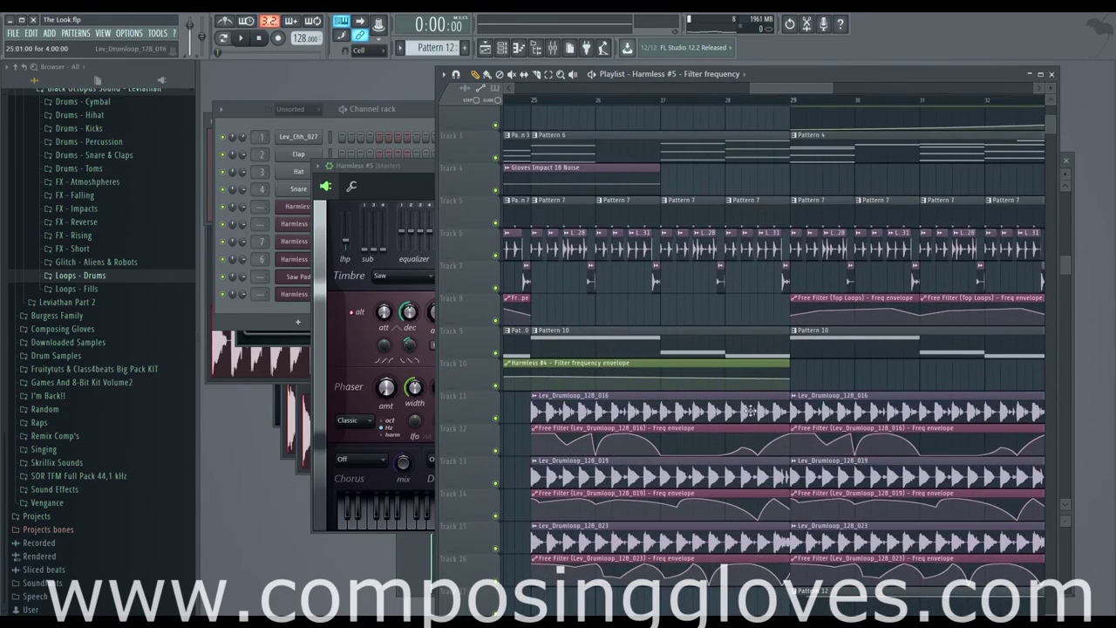
scroll(797, 414, down, 1)
scroll(802, 410, down, 6)
scroll(829, 427, down, 5)
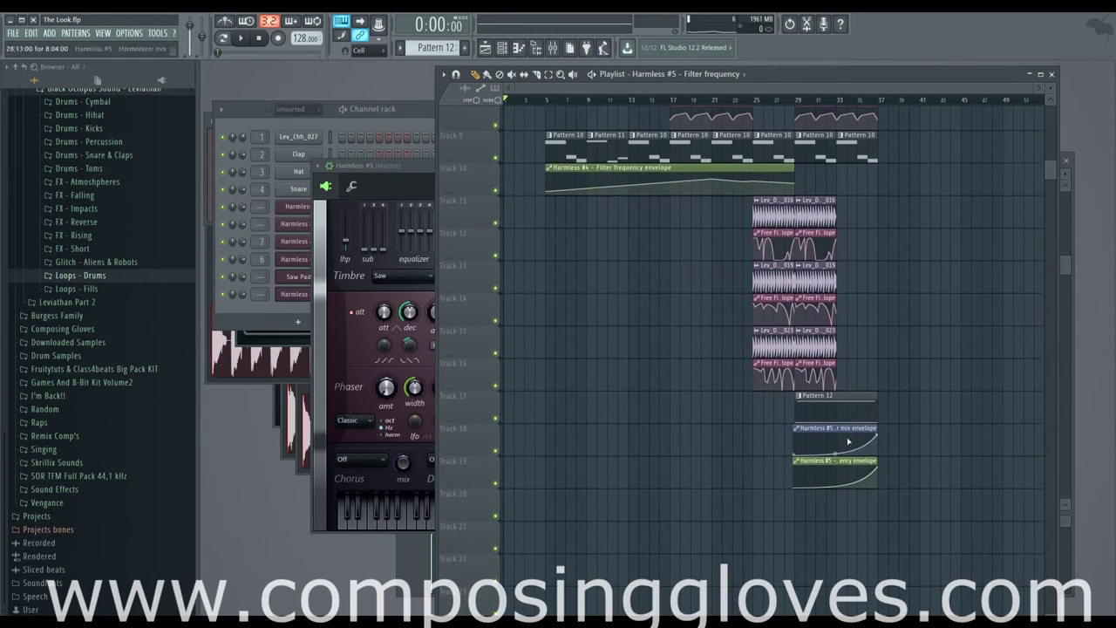
scroll(867, 414, up, 8)
scroll(618, 101, up, 4)
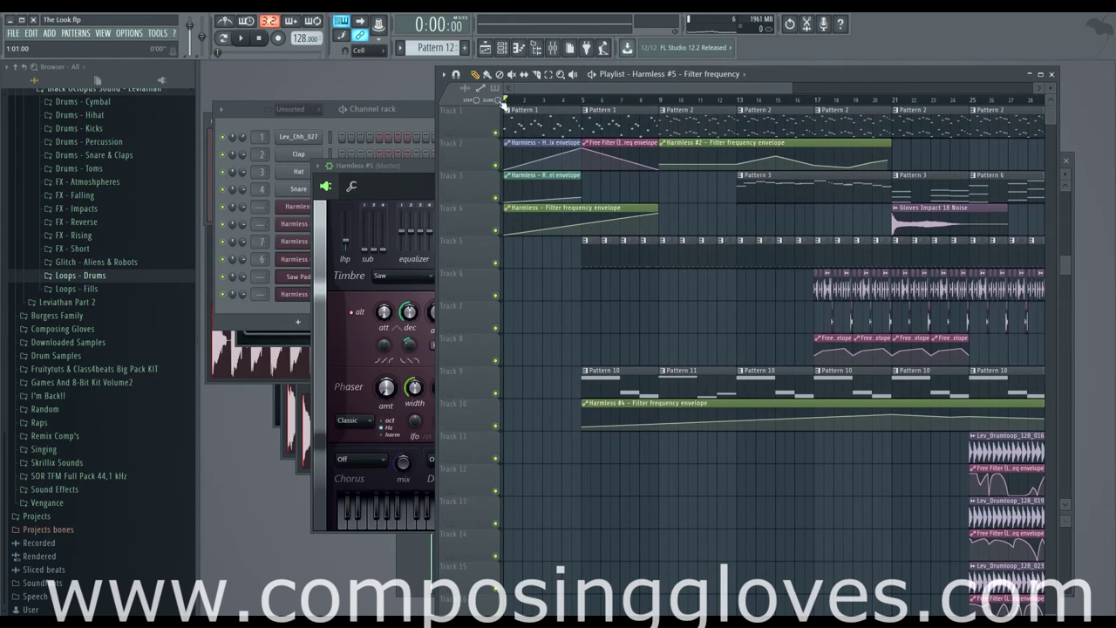
Scrub the song position through the opening section to bar 13 and return it to the start
drag(515, 104, 742, 101)
scroll(728, 133, down, 4)
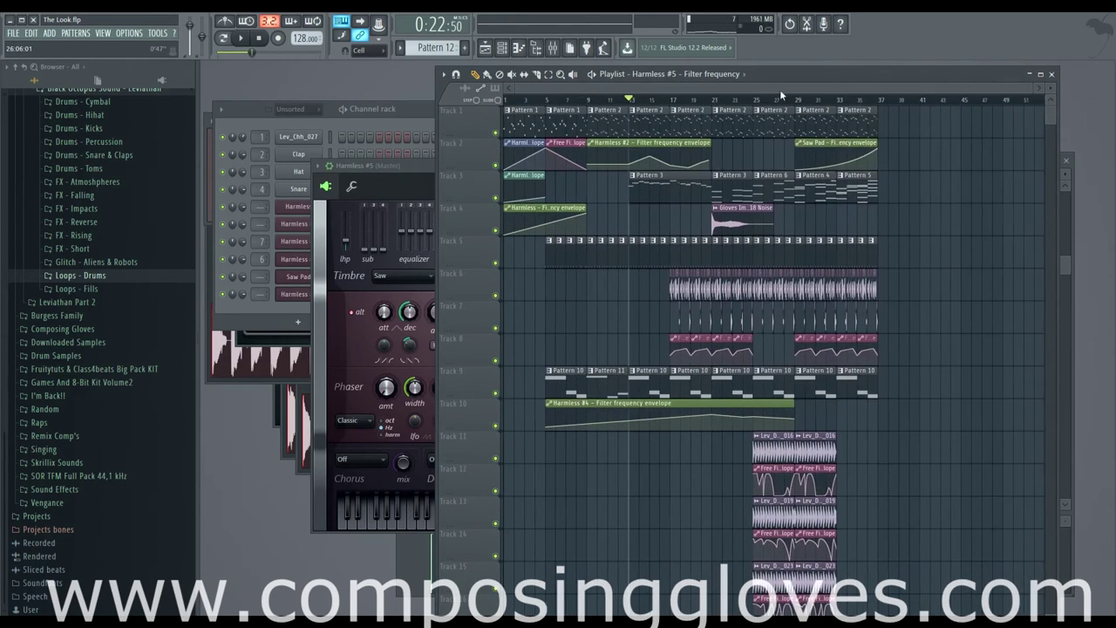
click(628, 101)
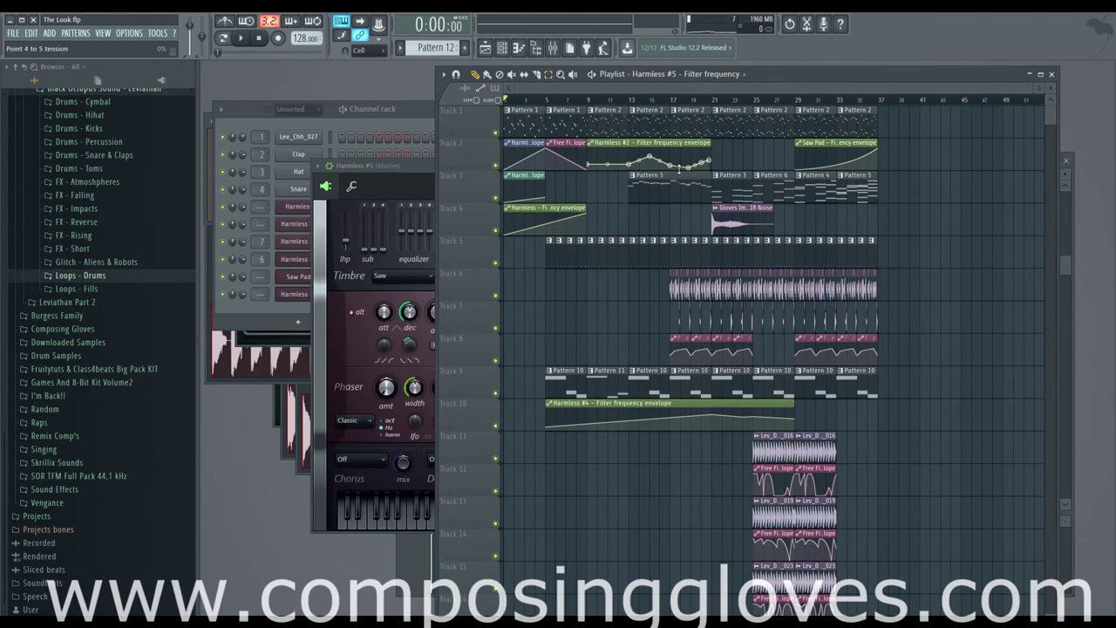